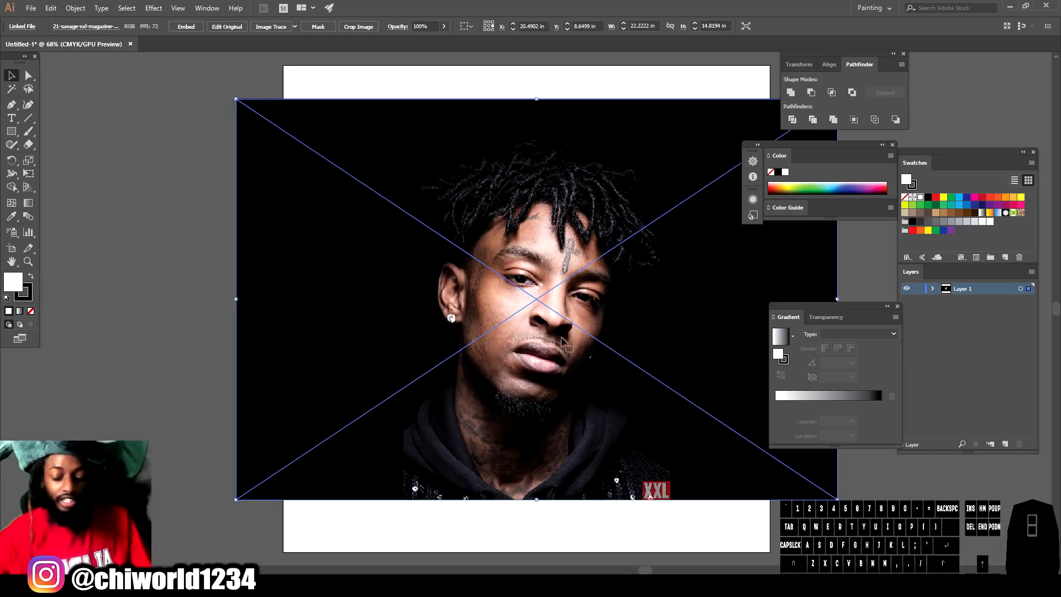
- Enlarge the portrait photo proportionally to about 27.8 in wide and reposition it so the head sits over the artboard
left_click_drag(571, 256, 535, 305)
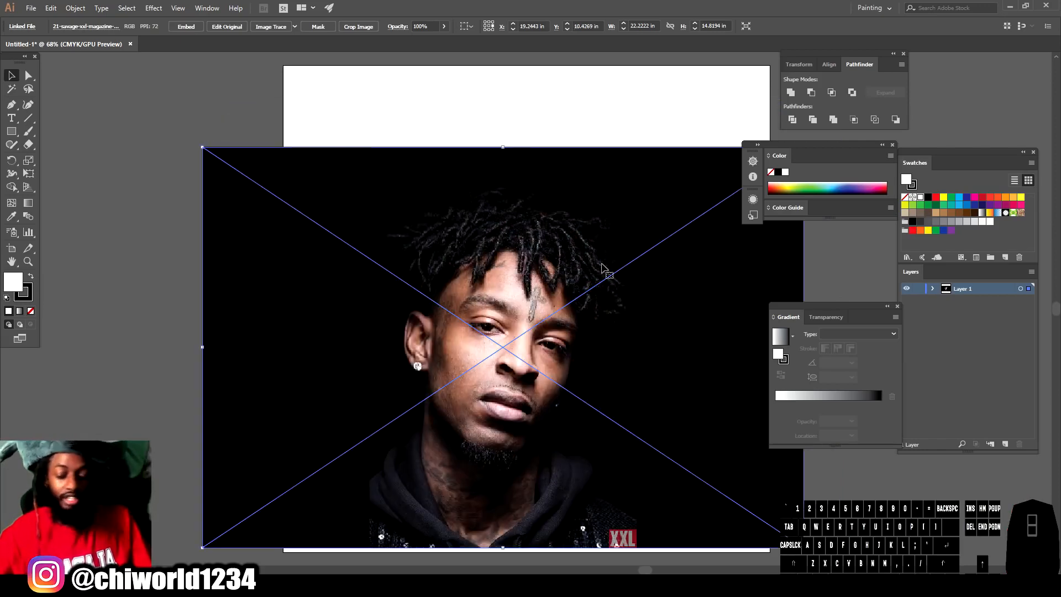
left_click_drag(203, 147, 127, 97)
left_click_drag(306, 261, 344, 224)
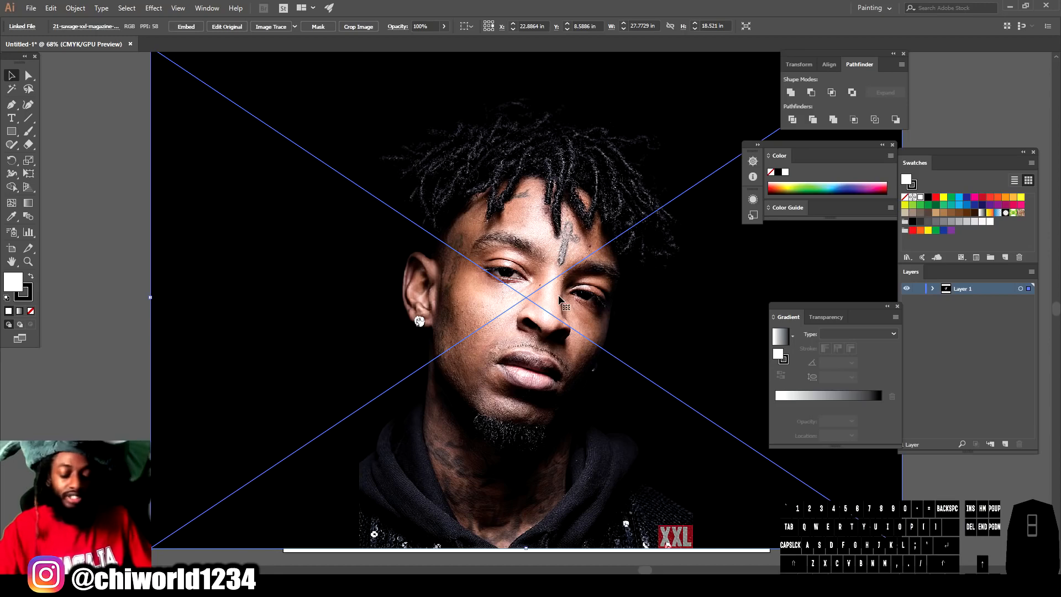
key("ctrl+minus")
key("ctrl+minus")
key("ctrl+minus")
key("ctrl+equal")
mouse_move(531, 285)
left_mouse_down()
mouse_move(534, 299)
mouse_move(530, 284)
left_mouse_up()
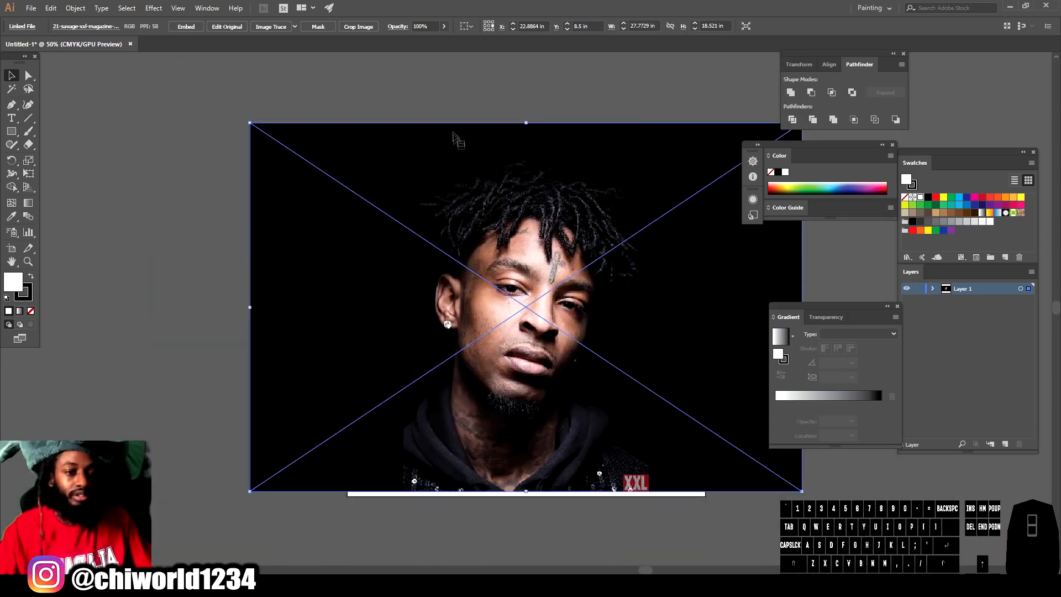
- Reduce the photo's opacity to about 78% and adjust its position over the artboard
left_click(444, 26)
left_click_drag(442, 40, 428, 39)
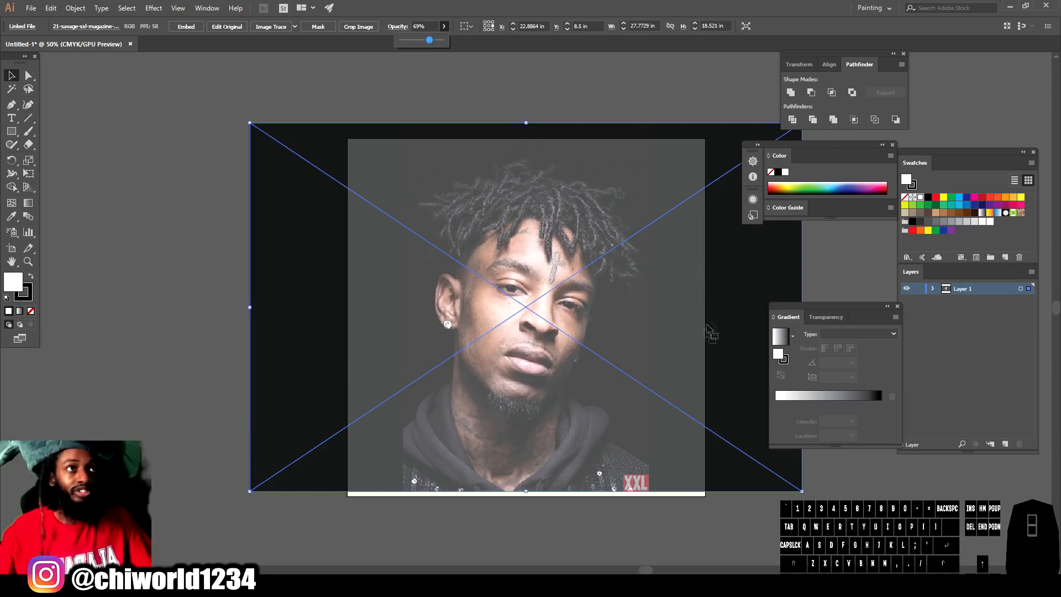
mouse_move(636, 317)
left_mouse_down()
mouse_move(633, 332)
mouse_move(634, 321)
left_mouse_up()
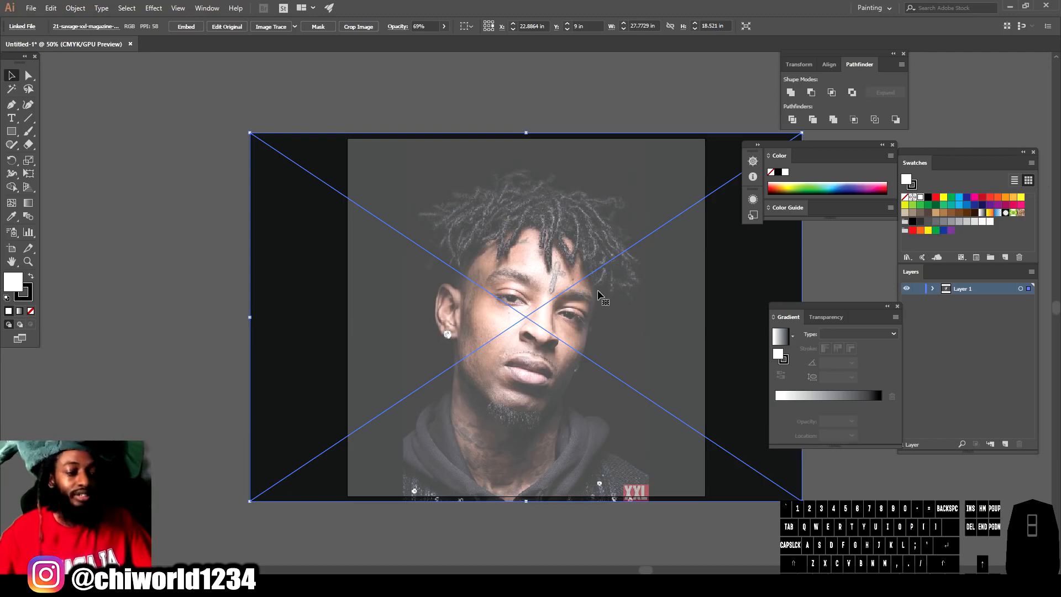
left_click_drag(602, 293, 599, 289)
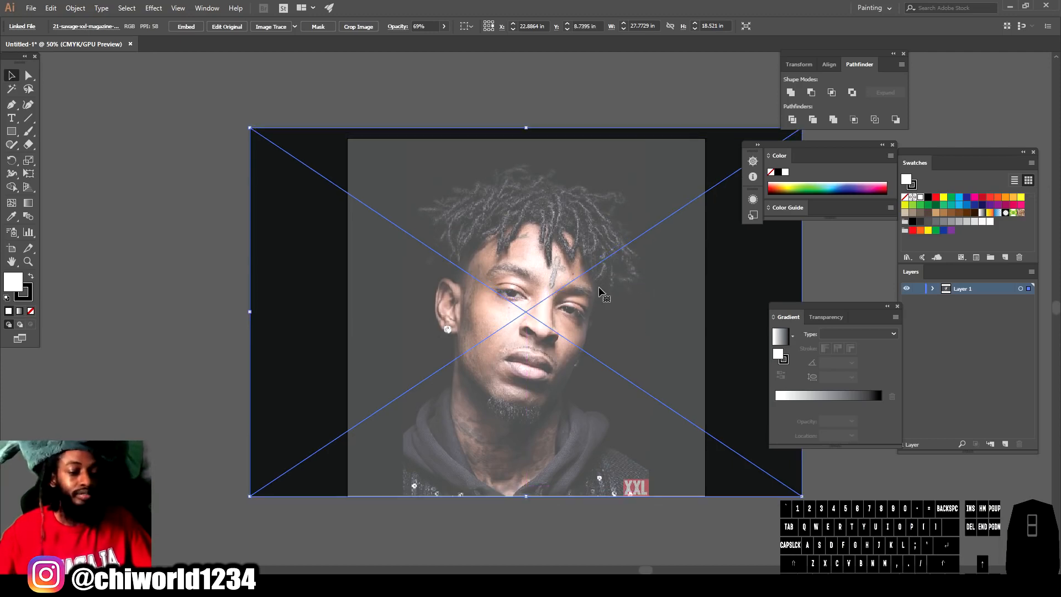
left_click(443, 27)
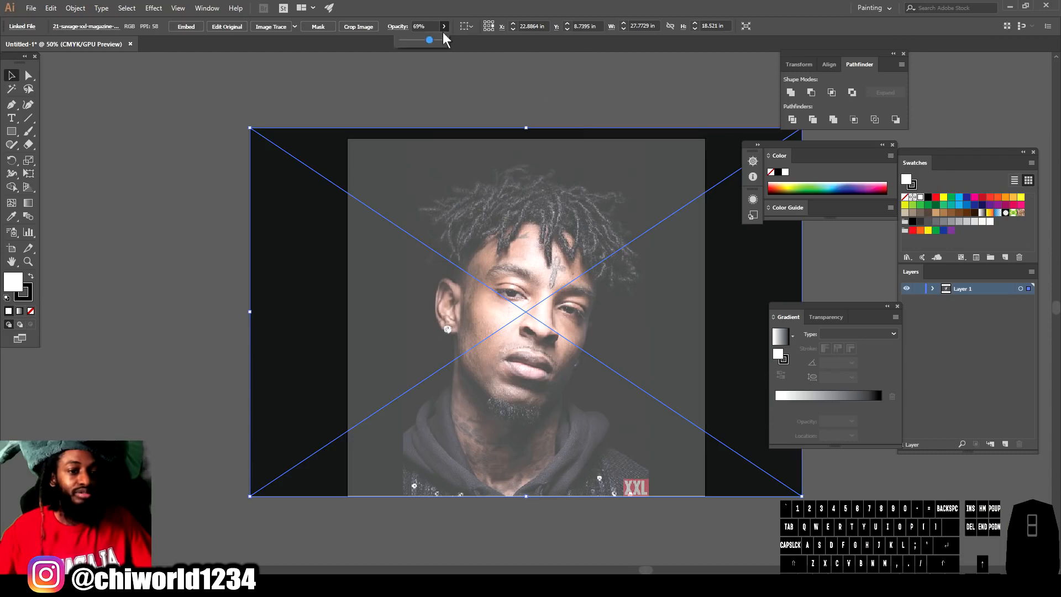
left_click_drag(430, 40, 433, 40)
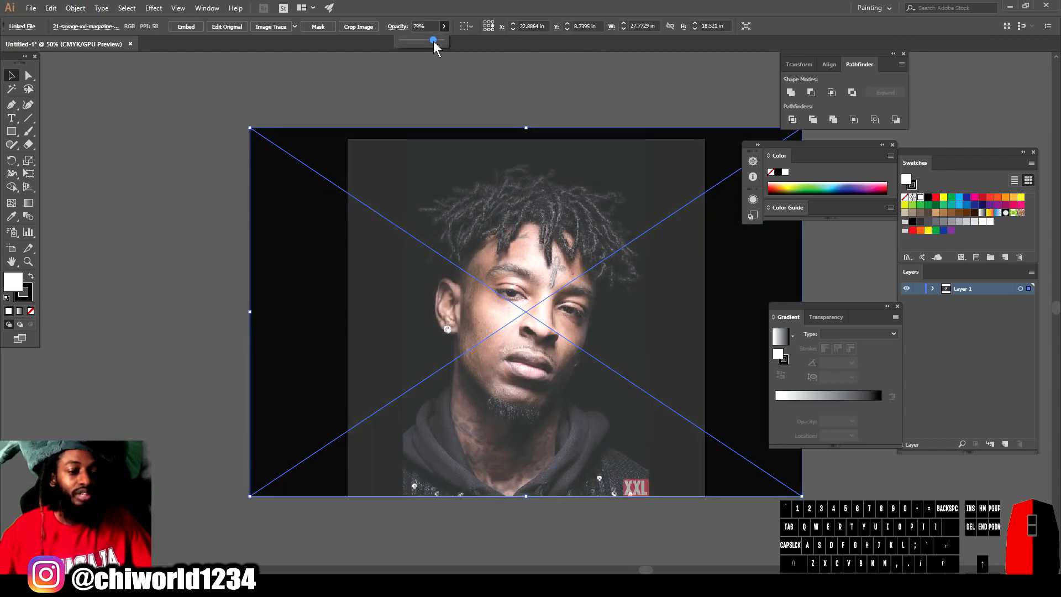
left_click_drag(505, 194, 511, 189)
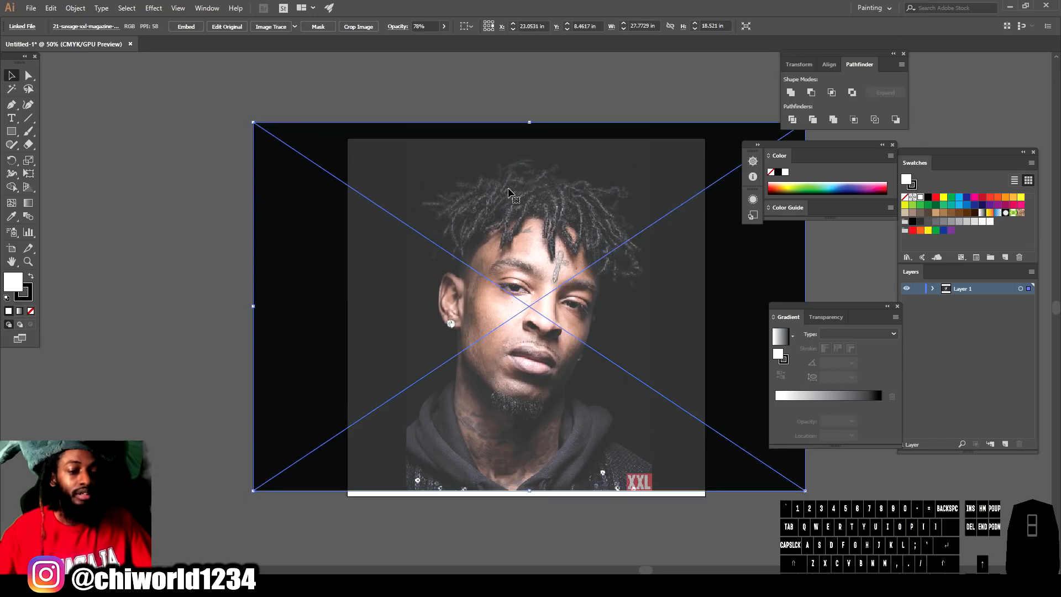
- Lock the photo's layer and add a new layer above it for drawing
left_click(917, 289)
left_click(1006, 444)
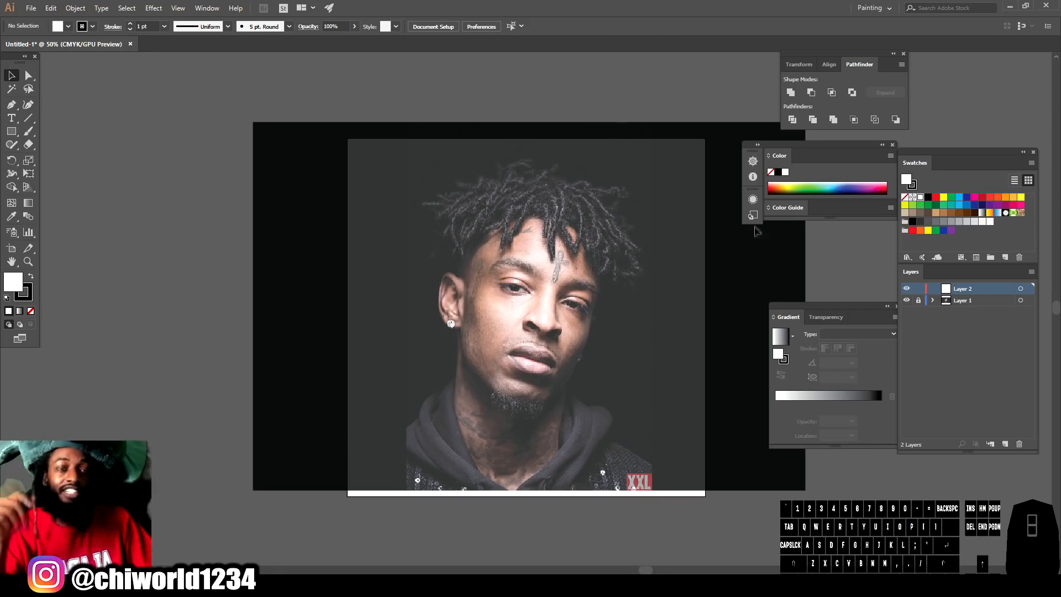
- Create a calligraphic brush with pressure-controlled size, 3 pt size and 3 pt variation, and activate the Paintbrush tool
left_click(289, 26)
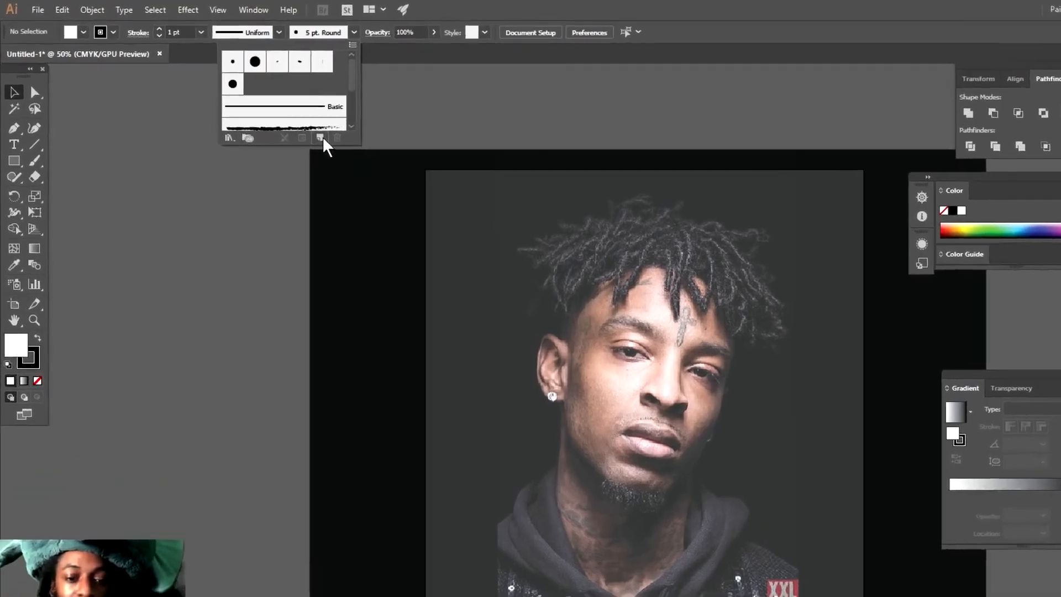
left_click(264, 113)
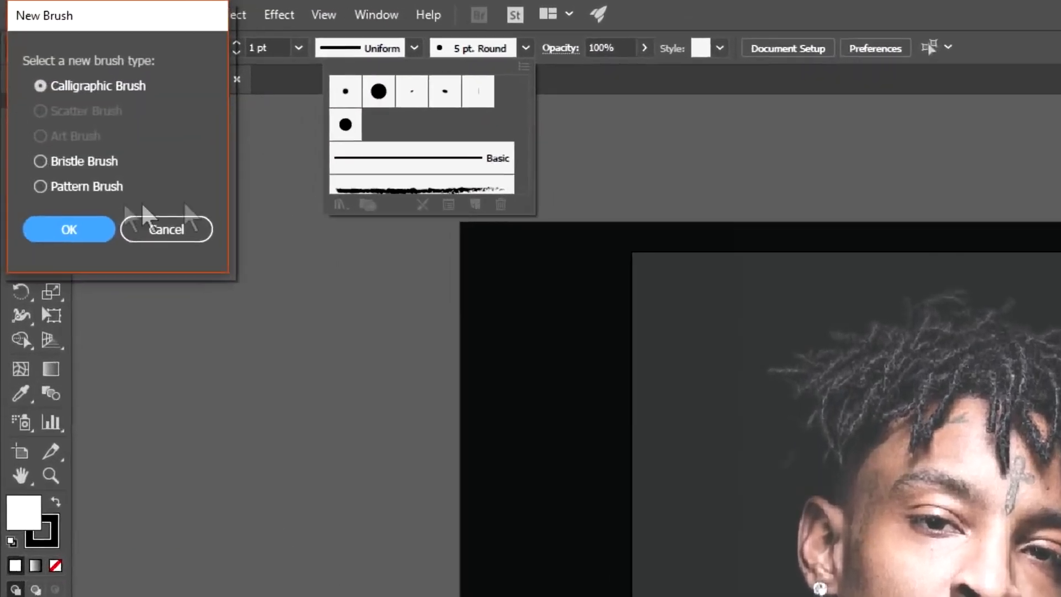
left_click(49, 123)
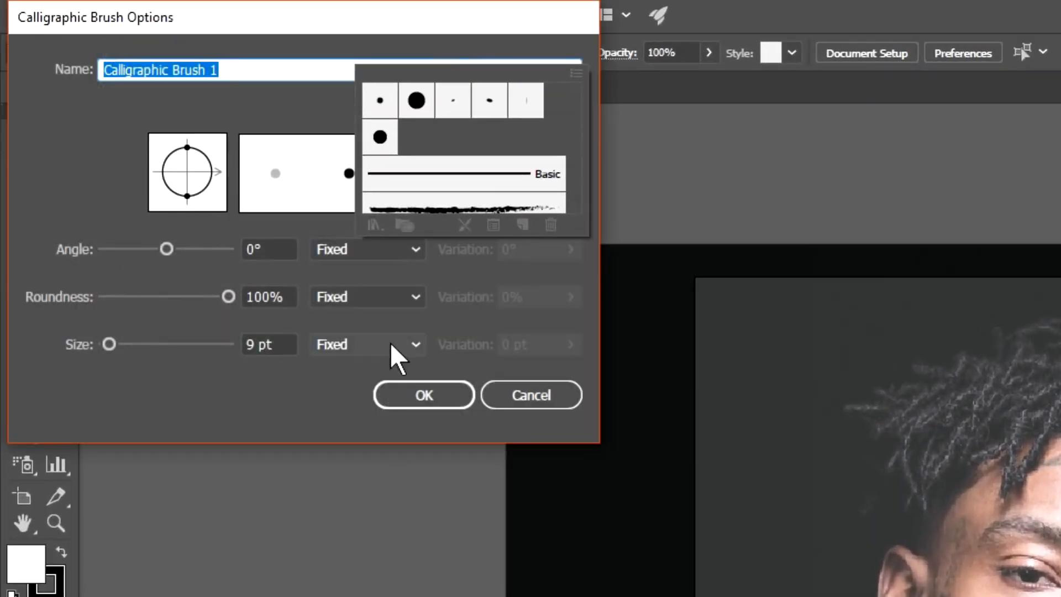
left_click(394, 349)
left_click(349, 420)
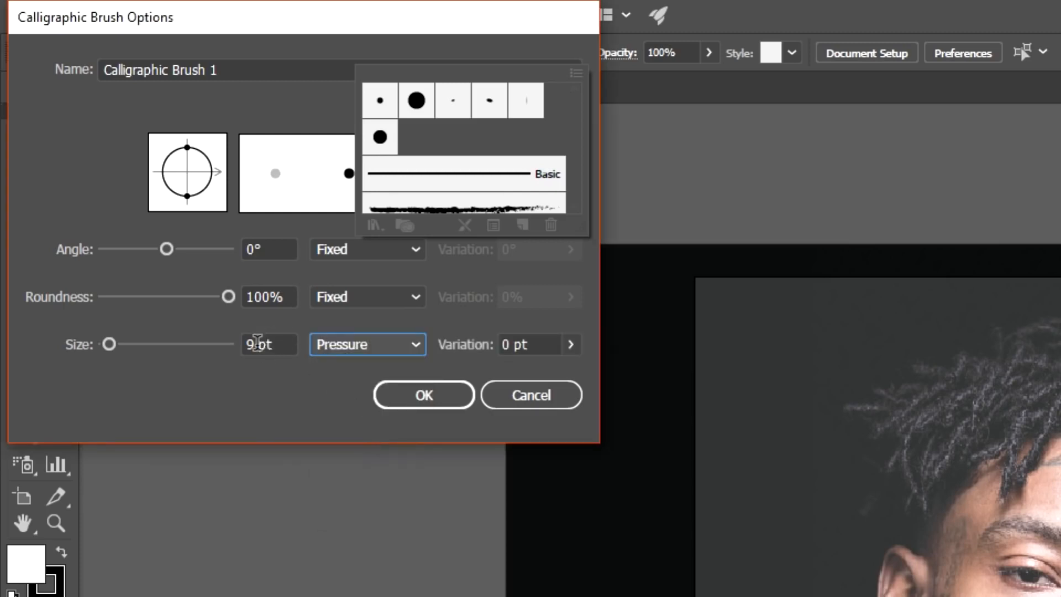
double_click(253, 345)
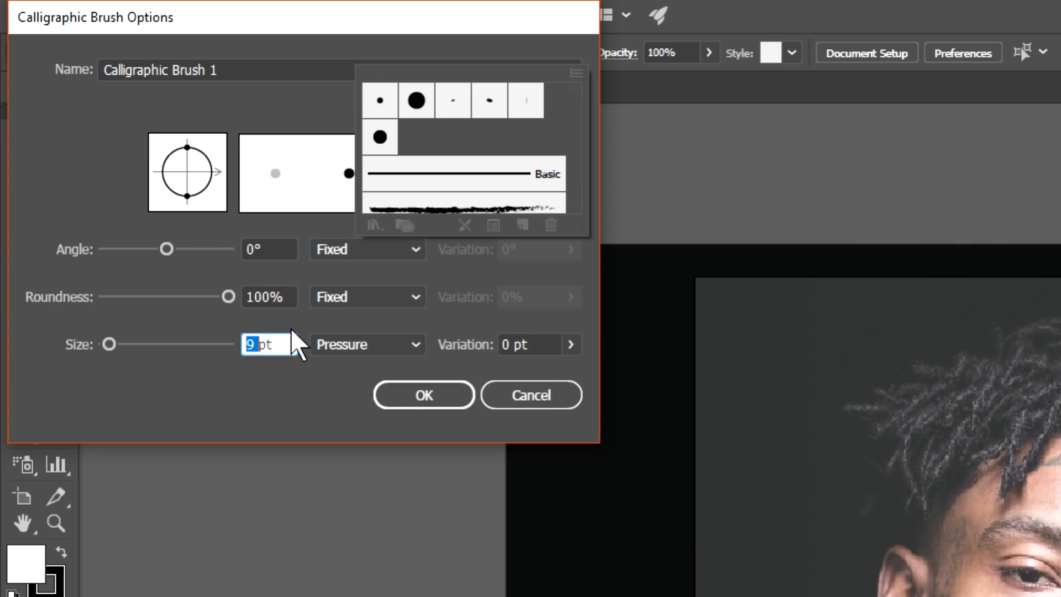
type("3")
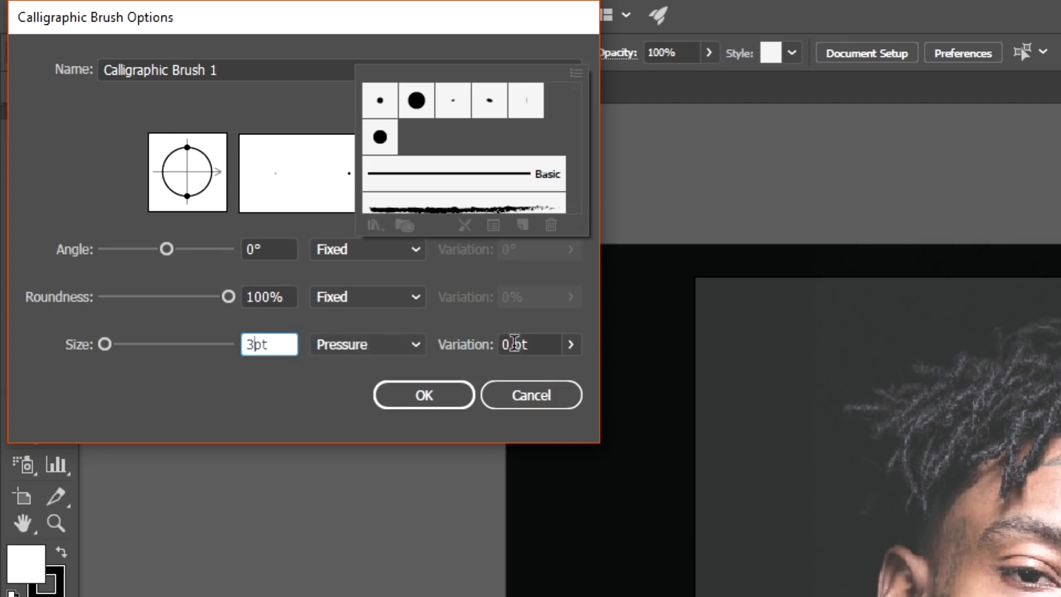
left_click(508, 344)
double_click(508, 344)
type("3")
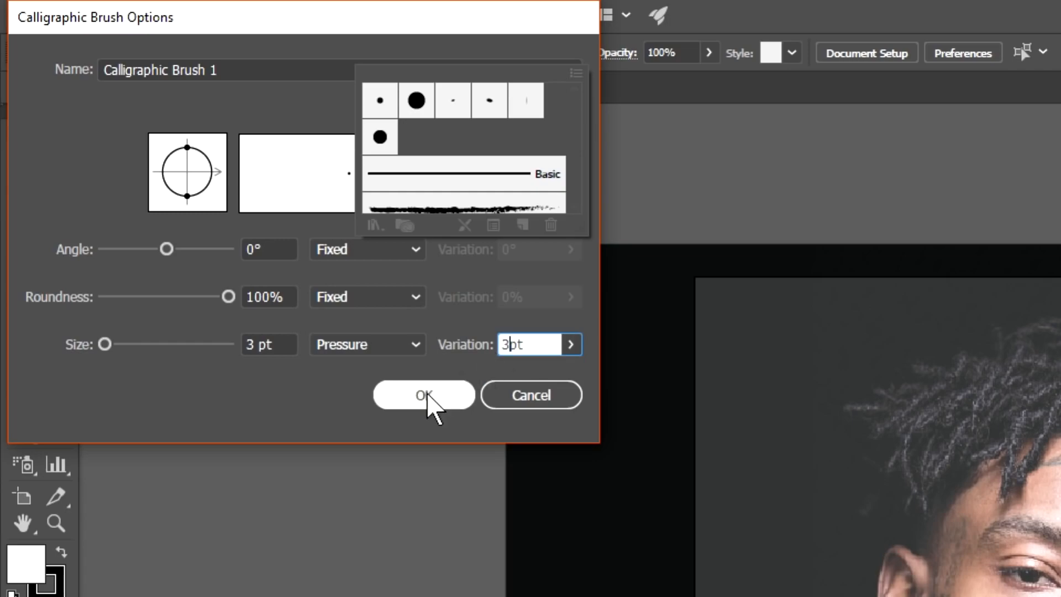
left_click(428, 394)
left_click(29, 131)
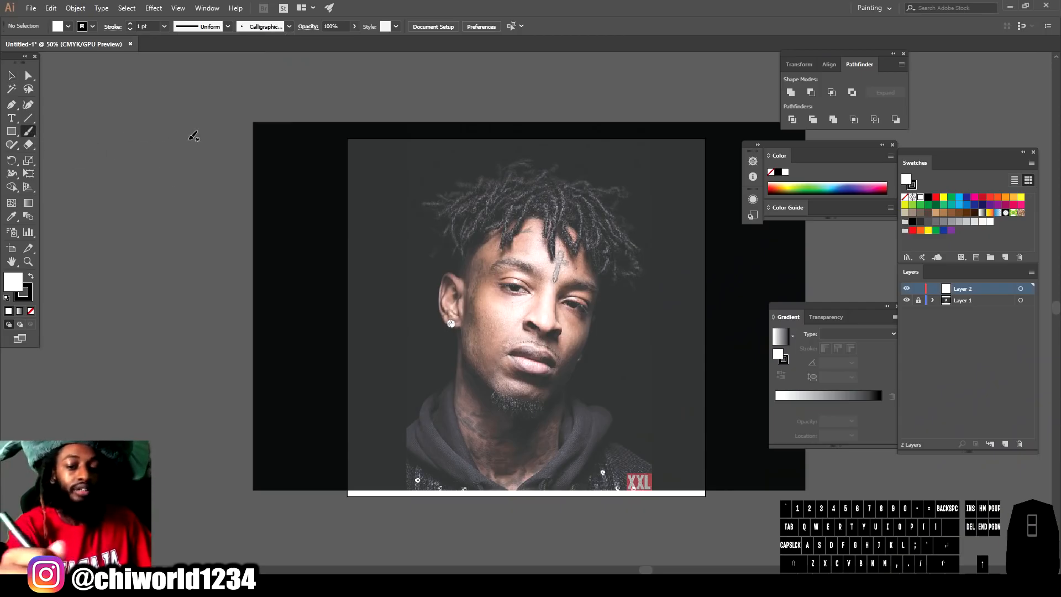
- Paint several long, curved test strokes with the new brush on the empty canvas beside the photo
mouse_move(208, 258)
left_mouse_down()
mouse_move(198, 307)
mouse_move(184, 319)
left_mouse_up()
left_click_drag(178, 282, 193, 158)
mouse_move(183, 204)
left_mouse_down()
mouse_move(176, 385)
mouse_move(146, 220)
left_mouse_up()
left_click_drag(146, 169, 141, 387)
mouse_move(172, 449)
left_mouse_down()
mouse_move(201, 343)
mouse_move(192, 288)
left_mouse_up()
left_click_drag(233, 341, 218, 420)
left_click_drag(220, 374, 232, 221)
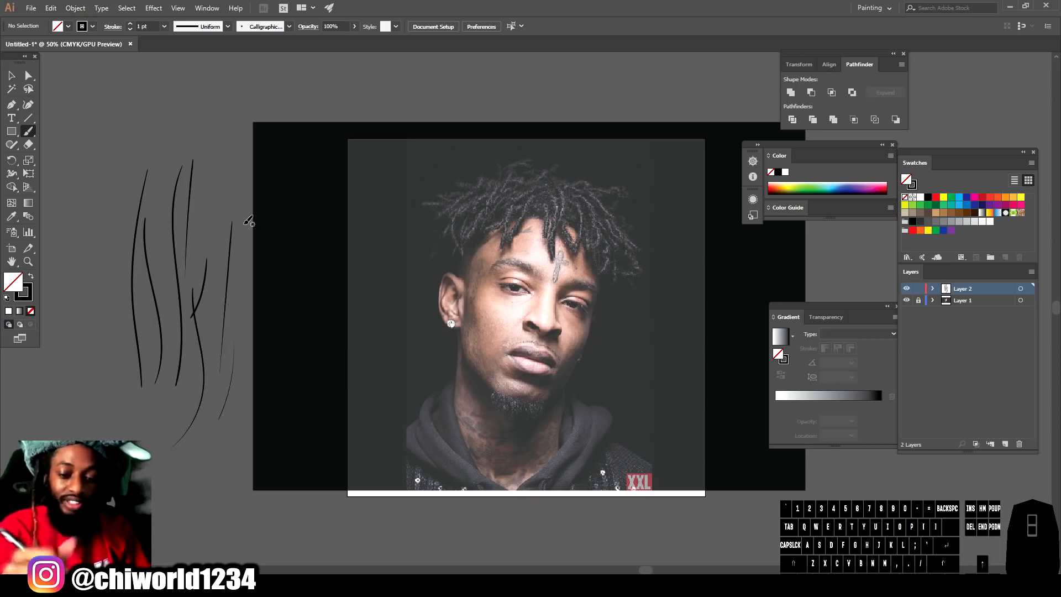
- Undo all the test strokes beside the photo
key("ctrl+z")
key("ctrl+z")
key("ctrl+z")
key("ctrl+z")
key("ctrl+z")
key("ctrl+z")
key("ctrl+z")
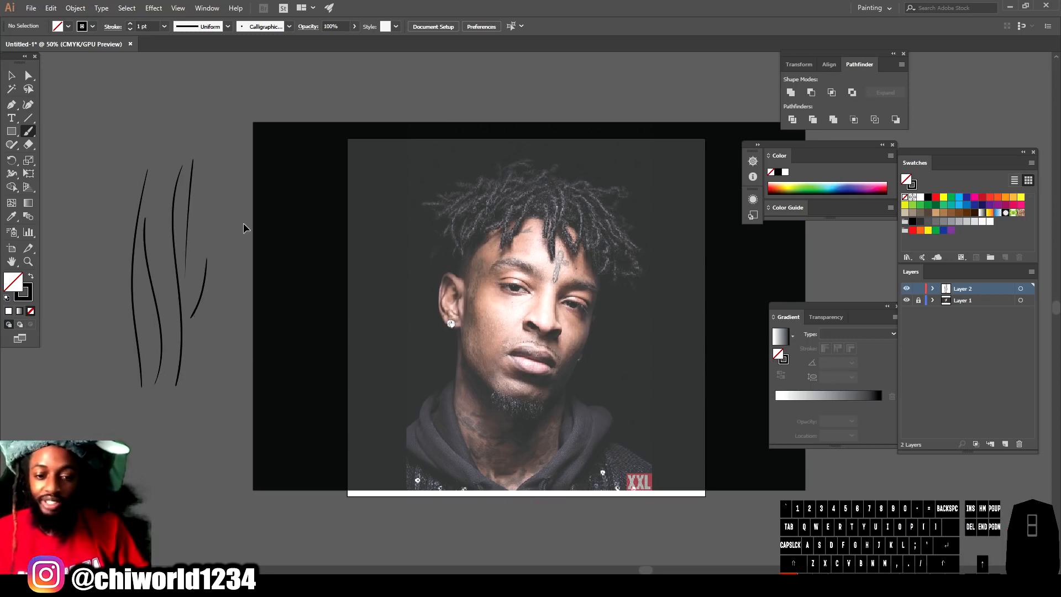
key("ctrl+z")
key("ctrl+z")
key("ctrl+z")
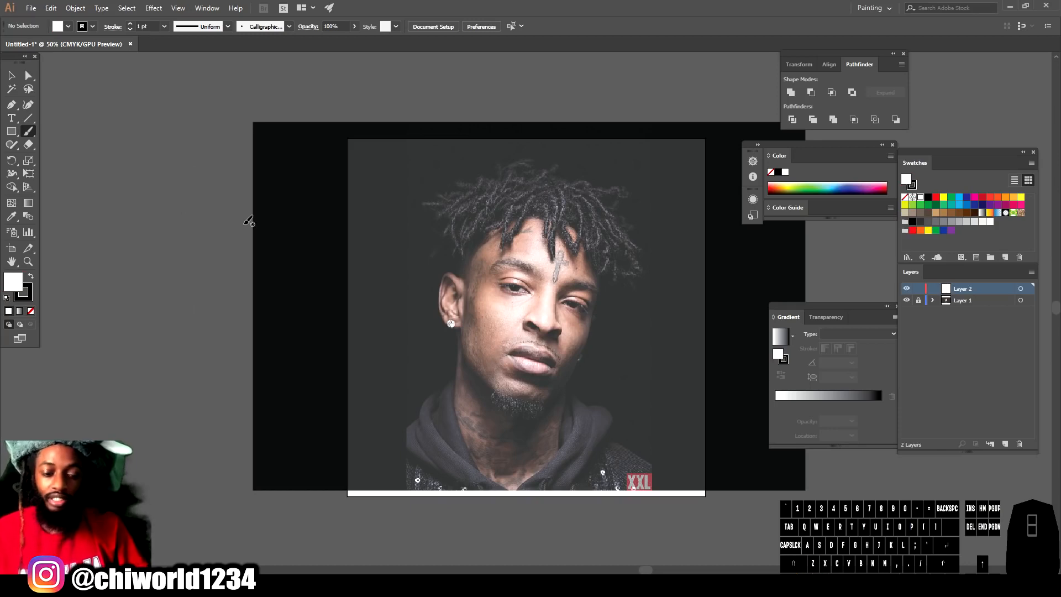
- Try two more tapered strokes beside the photo with varying pen pressure and undo them
left_click_drag(210, 225, 214, 252)
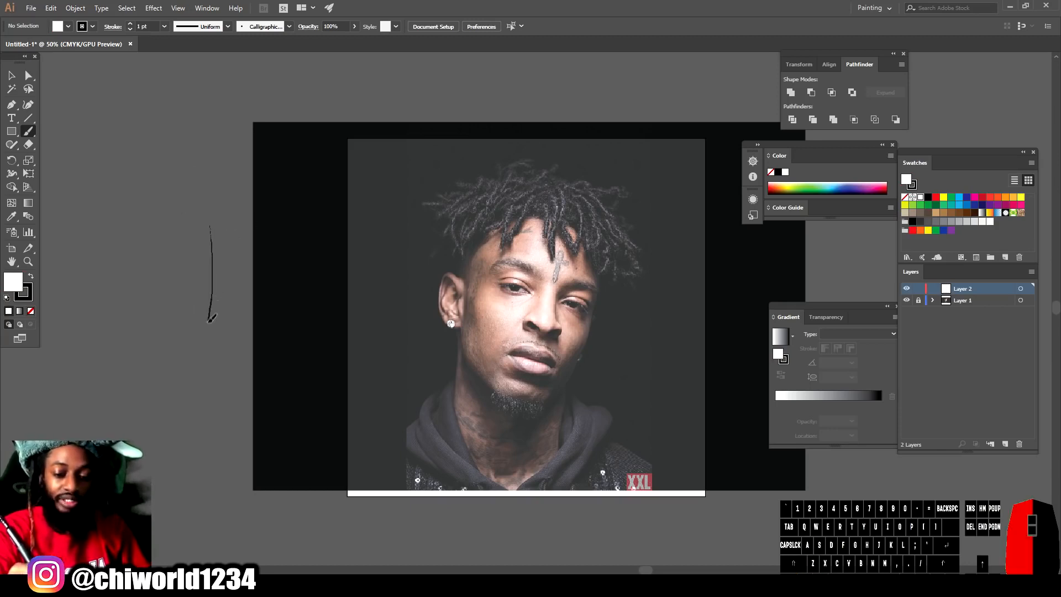
left_click_drag(200, 346, 194, 371)
left_click_drag(186, 266, 170, 350)
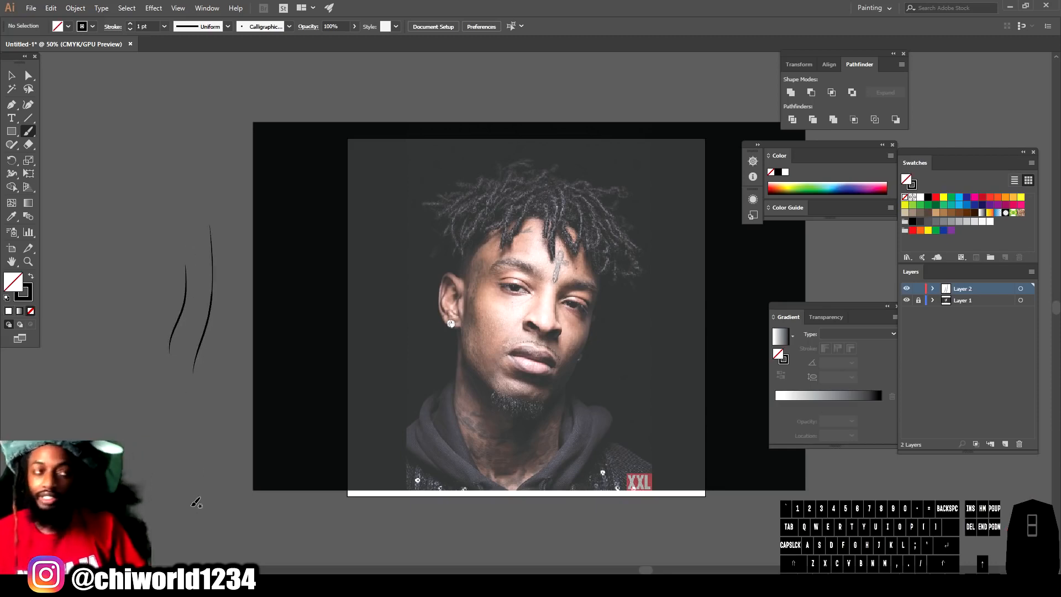
key("ctrl+z")
key("ctrl+z")
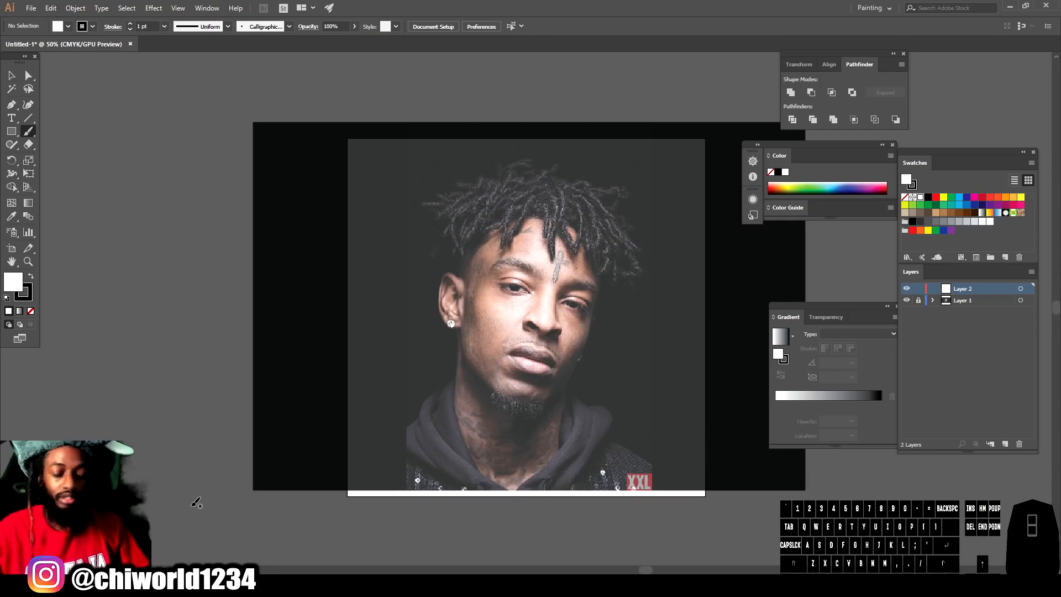
- Trace the outer curve of the nose's left wing with one tapered brush stroke
key("ctrl+minus")
key("ctrl+equal")
key("ctrl+equal")
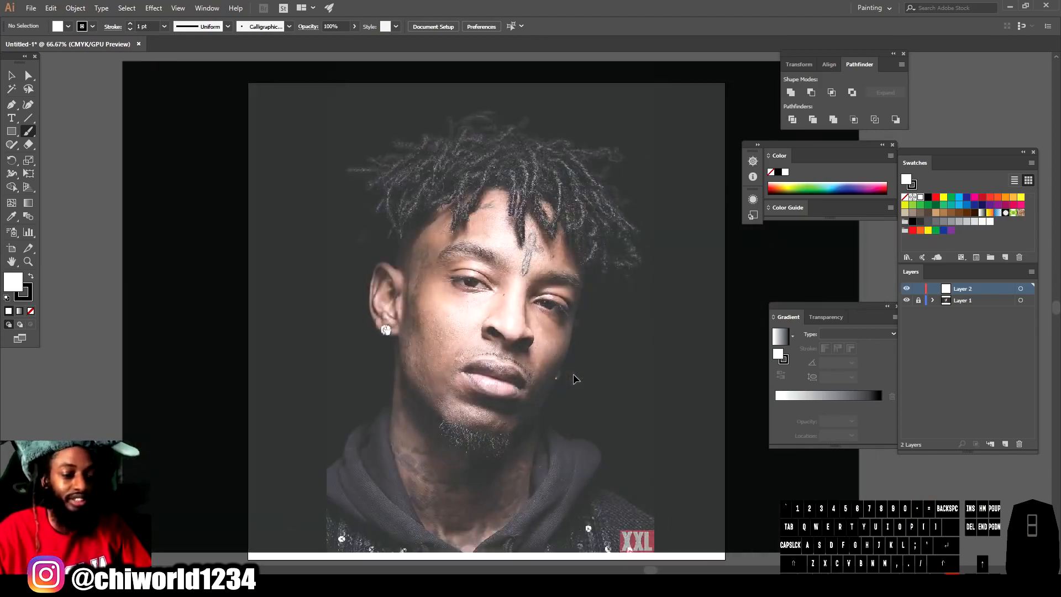
key("ctrl+equal")
key("ctrl+equal")
key("ctrl+equal")
key("ctrl+equal")
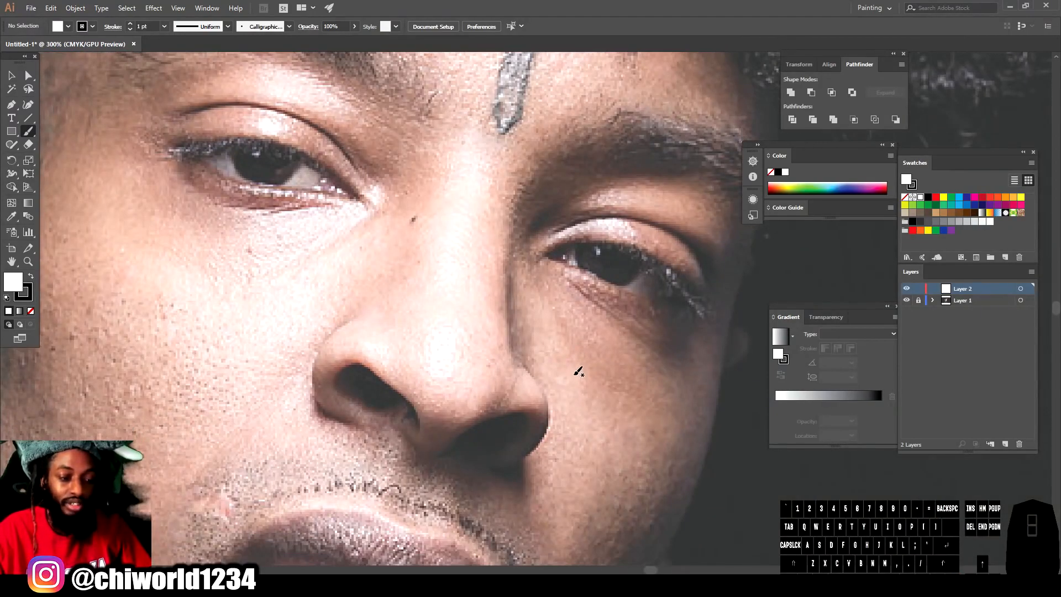
key("ctrl+equal")
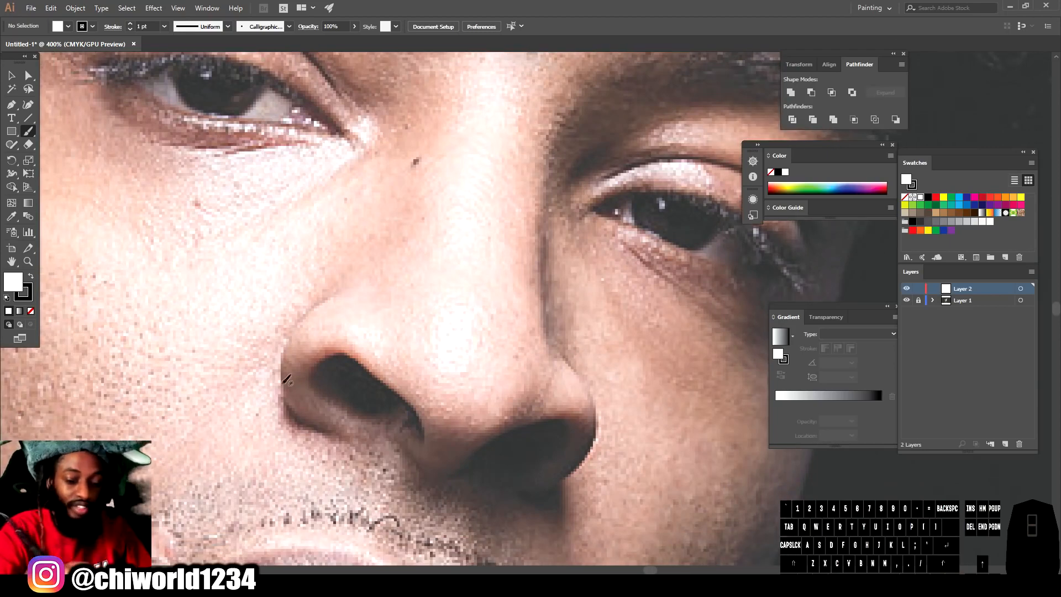
mouse_move(338, 431)
left_mouse_down()
mouse_move(290, 408)
mouse_move(276, 369)
mouse_move(292, 322)
mouse_move(330, 296)
left_mouse_up()
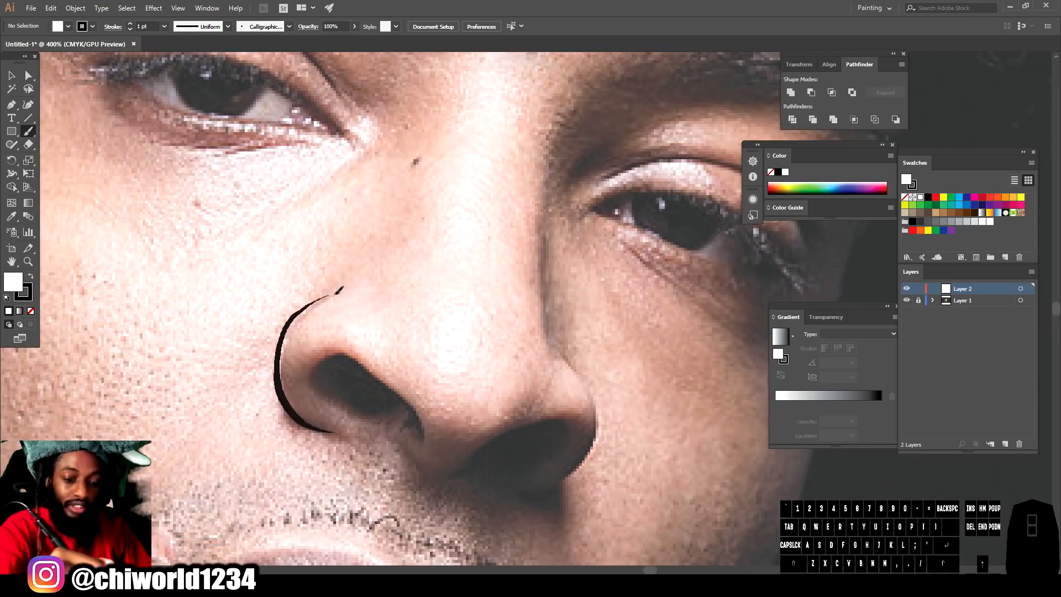
key("ctrl+z")
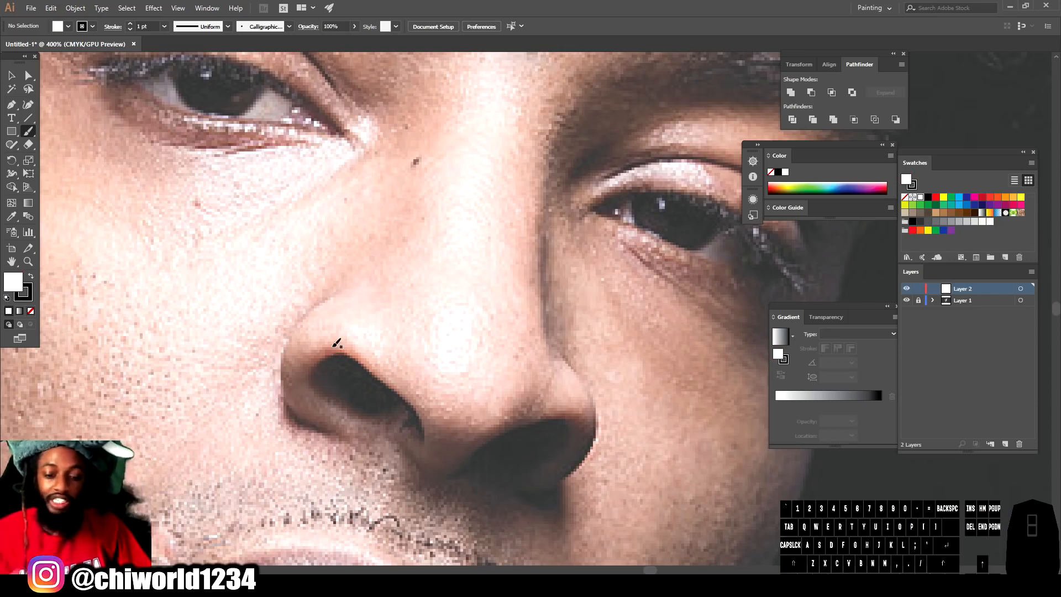
mouse_move(352, 433)
left_mouse_down()
mouse_move(293, 413)
mouse_move(282, 379)
mouse_move(295, 332)
mouse_move(342, 288)
left_mouse_up()
- Outline both nostril openings and the underside of the nose tip with brush strokes
mouse_move(335, 397)
left_mouse_down()
mouse_move(317, 371)
mouse_move(393, 387)
mouse_move(423, 412)
mouse_move(417, 429)
left_mouse_up()
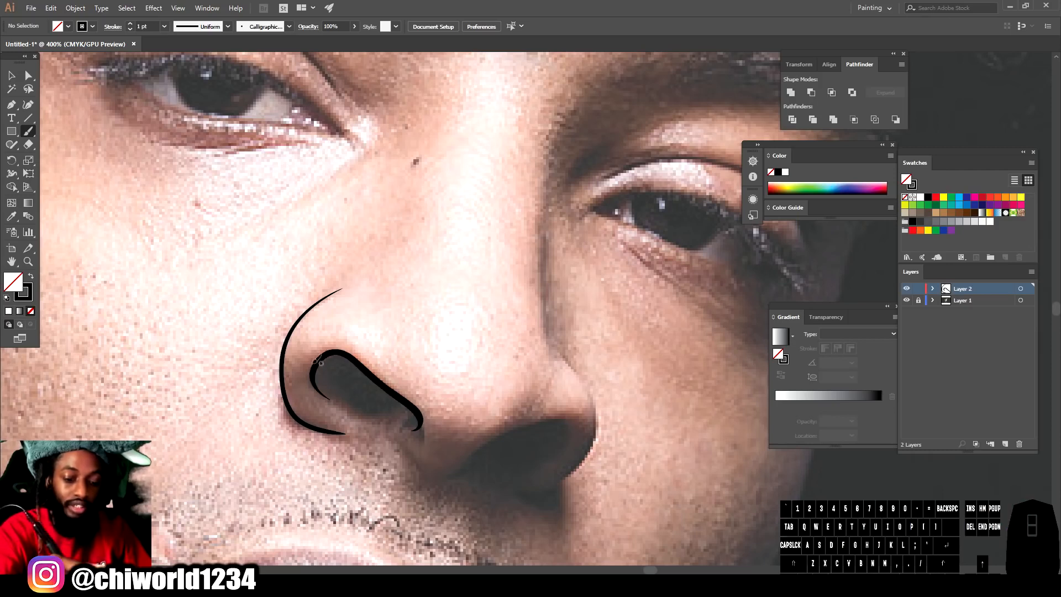
mouse_move(322, 358)
left_mouse_down()
mouse_move(324, 383)
mouse_move(359, 404)
mouse_move(419, 412)
left_mouse_up()
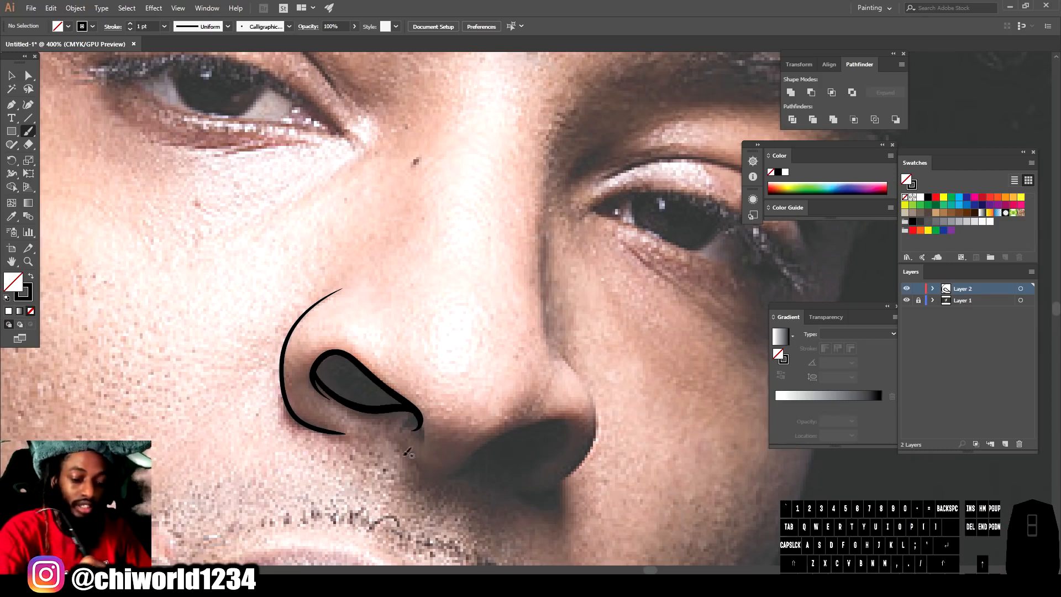
mouse_move(412, 458)
left_mouse_down()
mouse_move(449, 471)
mouse_move(539, 424)
mouse_move(565, 421)
mouse_move(572, 438)
mouse_move(547, 457)
mouse_move(480, 449)
left_mouse_up()
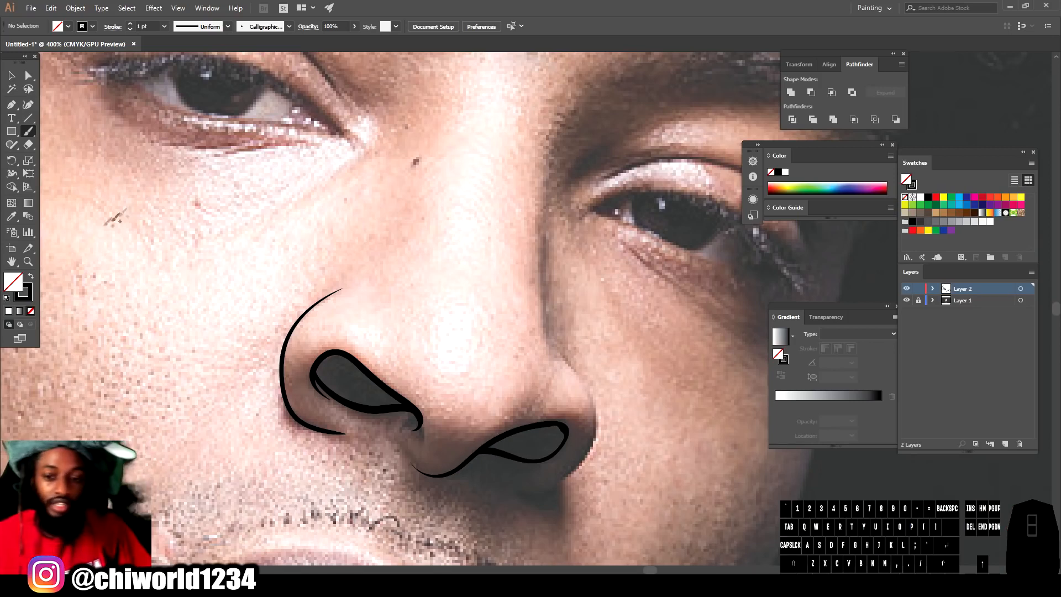
- Activate the Pencil tool and accept its options with Fill new pencil strokes and Edit selected paths on
left_click(12, 145)
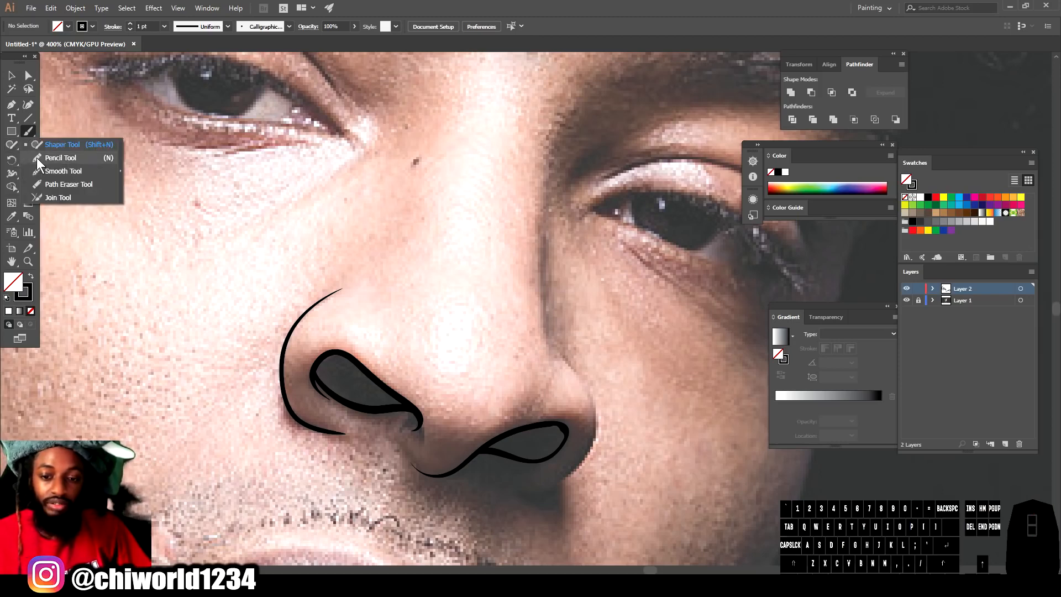
left_click(36, 158)
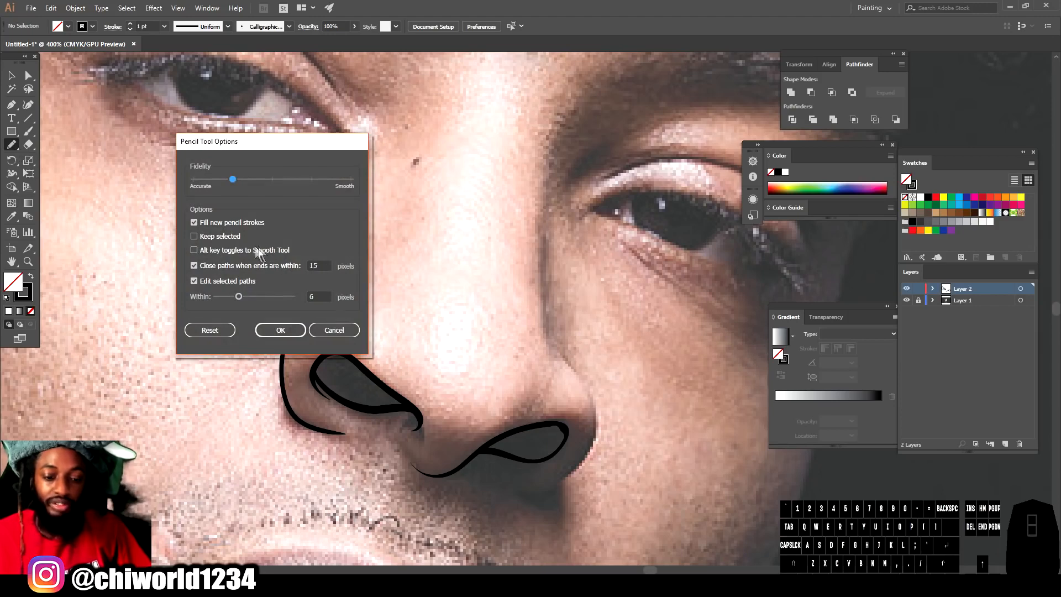
left_click(294, 331)
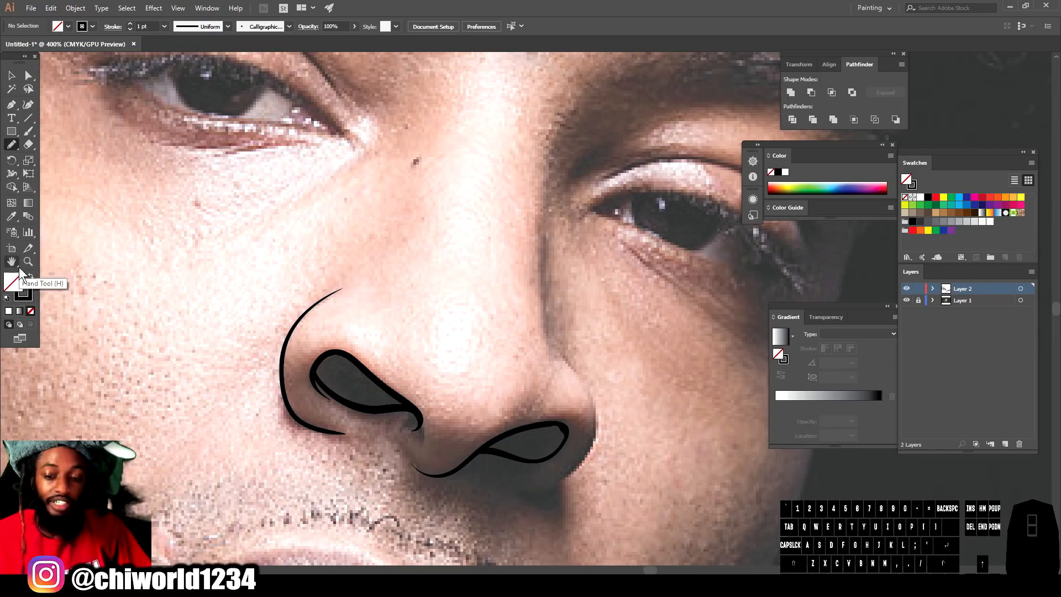
- Swap to a black fill without stroke and fill both nostril openings solid with Pencil shapes
left_click(30, 277)
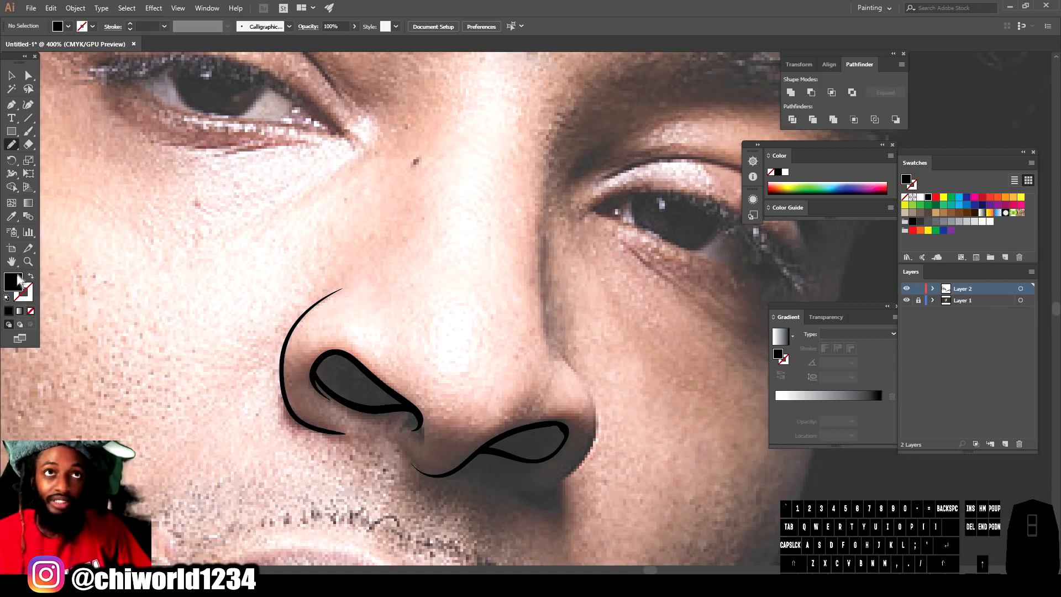
left_click_drag(312, 365, 334, 385)
mouse_move(378, 409)
left_mouse_down()
mouse_move(414, 404)
mouse_move(376, 376)
left_mouse_up()
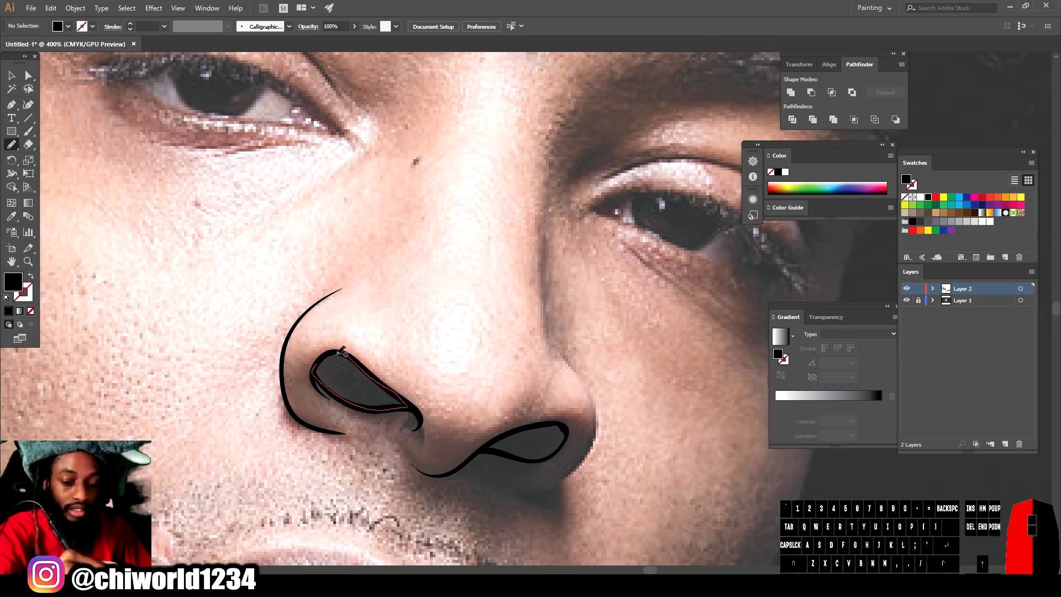
left_click_drag(322, 356, 325, 354)
left_click_drag(490, 442, 564, 421)
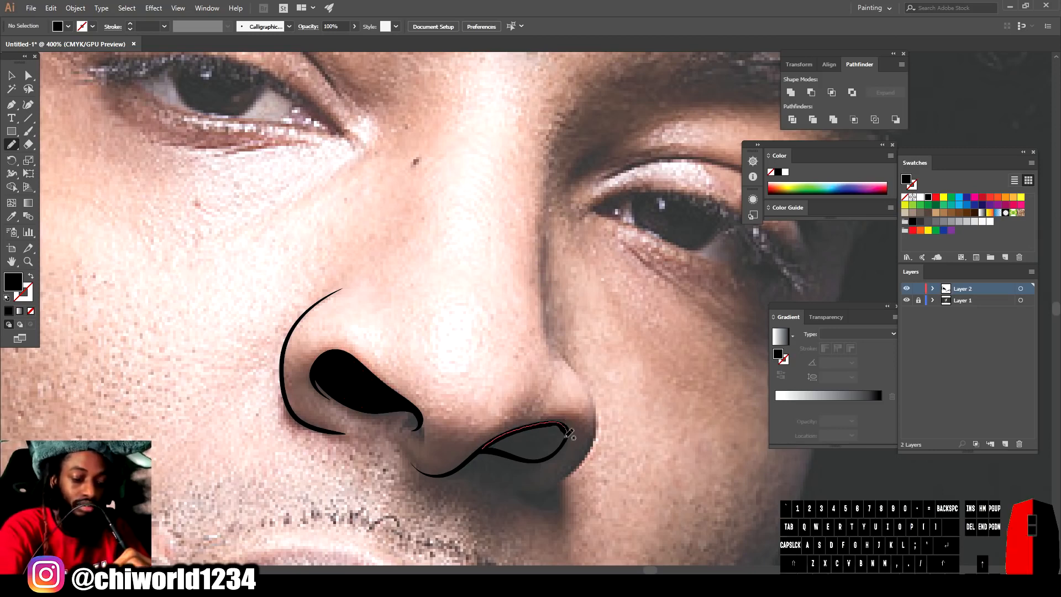
left_click_drag(521, 455, 476, 450)
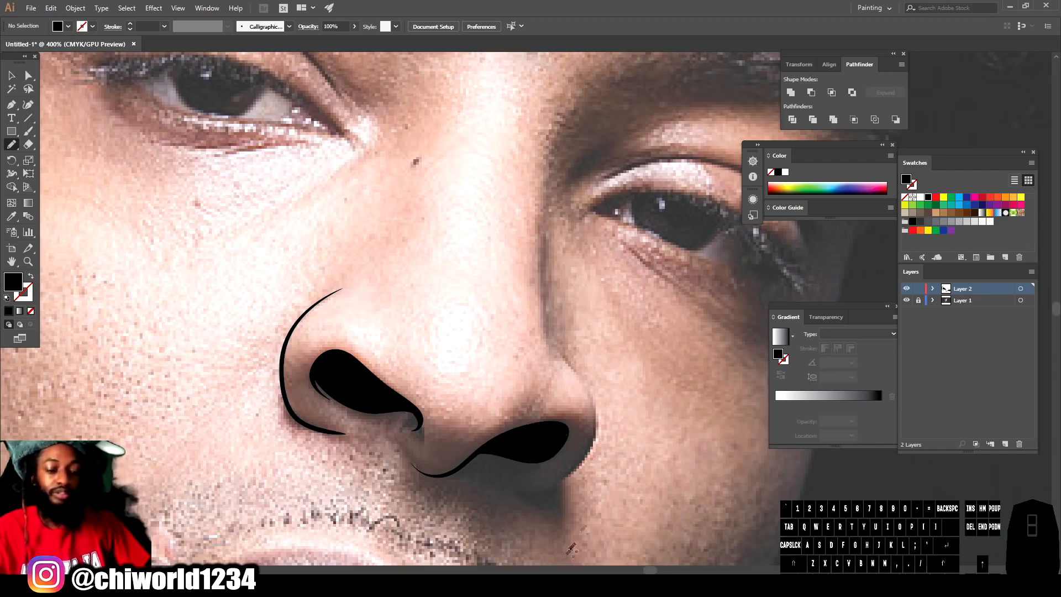
- Trace the nose's right wing and the long line along the right side of the nose bridge with tapered brush strokes
key("ctrl+minus")
key("ctrl+minus")
key("ctrl+equal")
key("ctrl+equal")
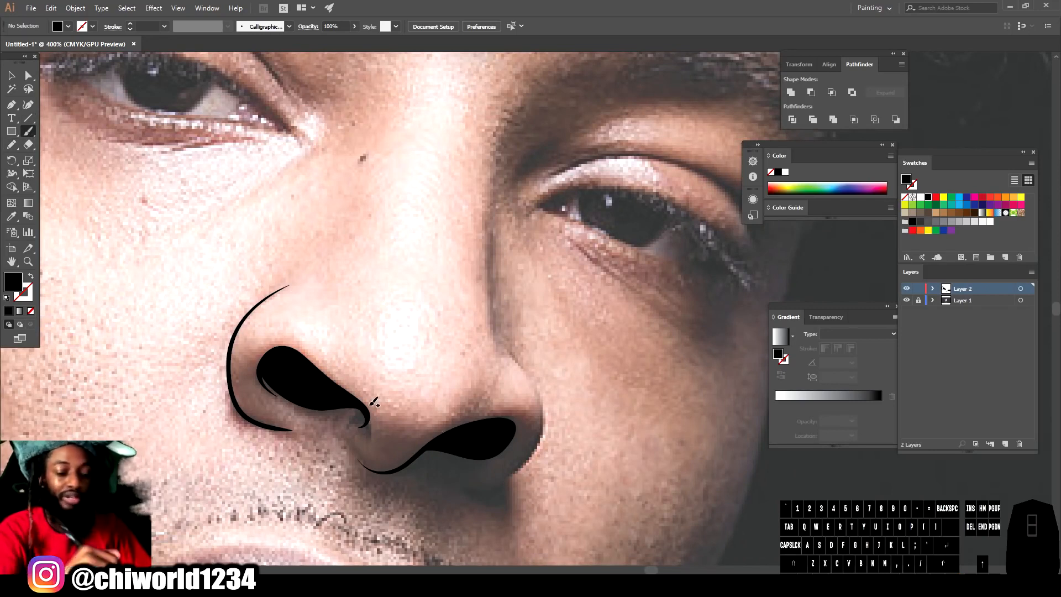
mouse_move(460, 482)
left_mouse_down()
mouse_move(480, 486)
mouse_move(544, 433)
mouse_move(546, 391)
mouse_move(495, 297)
left_mouse_up()
left_click_drag(497, 250, 500, 198)
left_click_drag(501, 159, 500, 150)
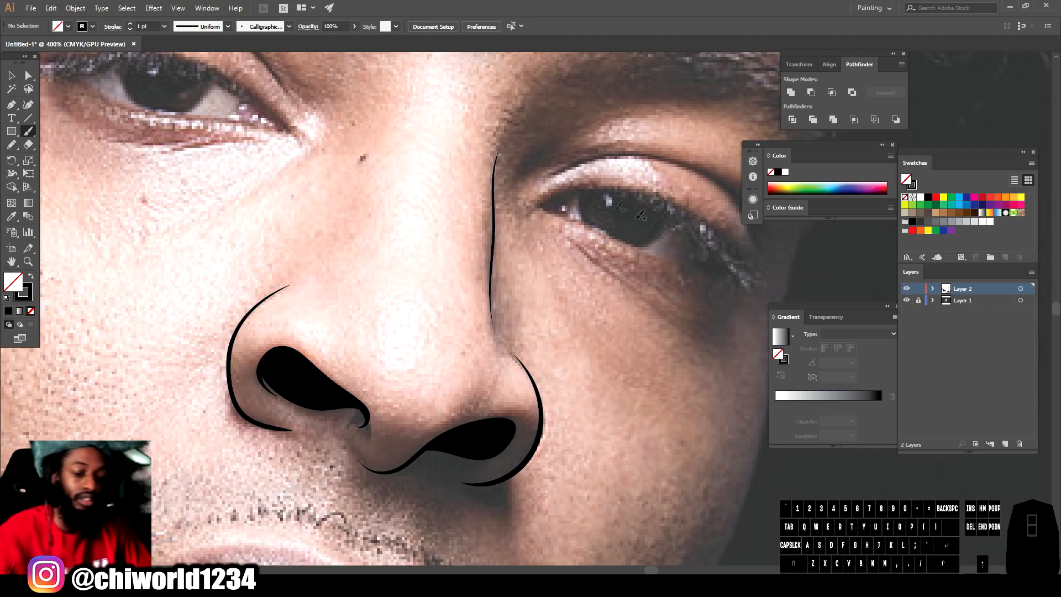
- Outline the left eye with brush strokes for the upper and lower lids, inner corner, lid crease and under-eye lines
scroll(683, 282, "down", 5)
scroll(563, 277, "up", 8)
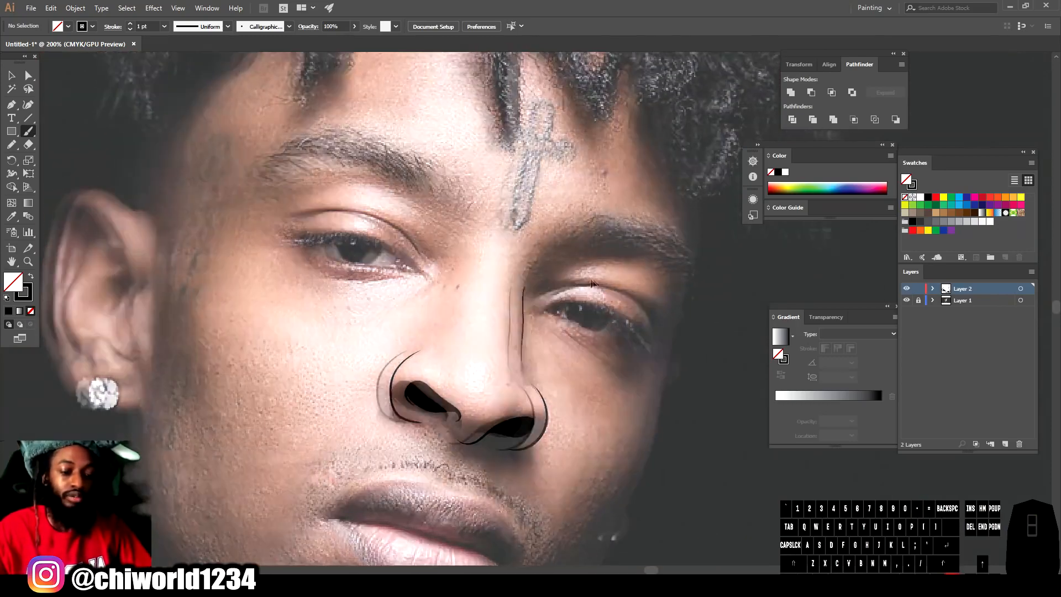
scroll(551, 271, "up", 5)
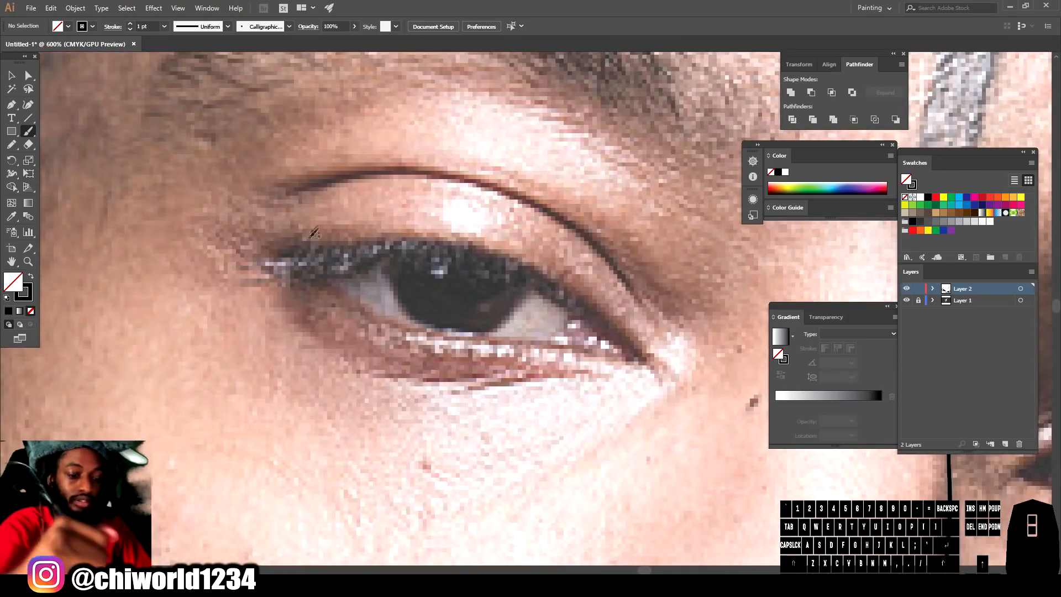
mouse_move(270, 255)
left_mouse_down()
mouse_move(388, 240)
mouse_move(488, 253)
mouse_move(572, 295)
mouse_move(637, 362)
left_mouse_up()
left_click_drag(567, 337, 586, 318)
mouse_move(304, 257)
left_mouse_down()
mouse_move(428, 327)
mouse_move(639, 363)
left_mouse_up()
mouse_move(274, 193)
left_mouse_down()
mouse_move(405, 170)
mouse_move(496, 184)
mouse_move(585, 227)
mouse_move(667, 330)
left_mouse_up()
left_click_drag(386, 373, 600, 375)
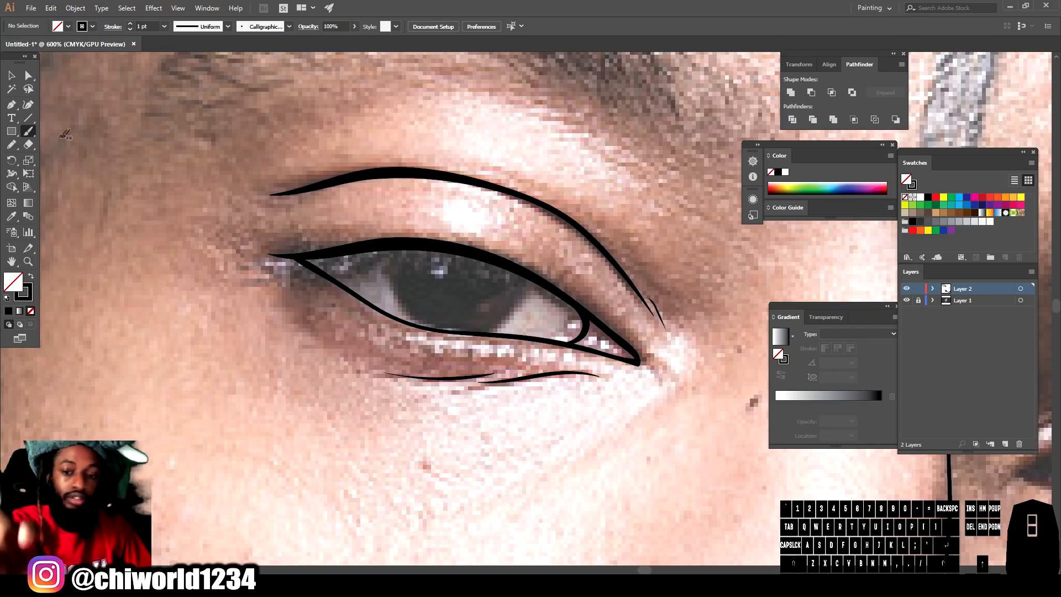
- Try to outline the left eye's iris with the Pencil tool and undo the shape
left_click(11, 144)
mouse_move(384, 241)
left_mouse_down()
mouse_move(406, 303)
mouse_move(478, 333)
left_mouse_up()
mouse_move(539, 279)
left_mouse_down()
mouse_move(437, 245)
mouse_move(380, 240)
left_mouse_up()
key("ctrl+z")
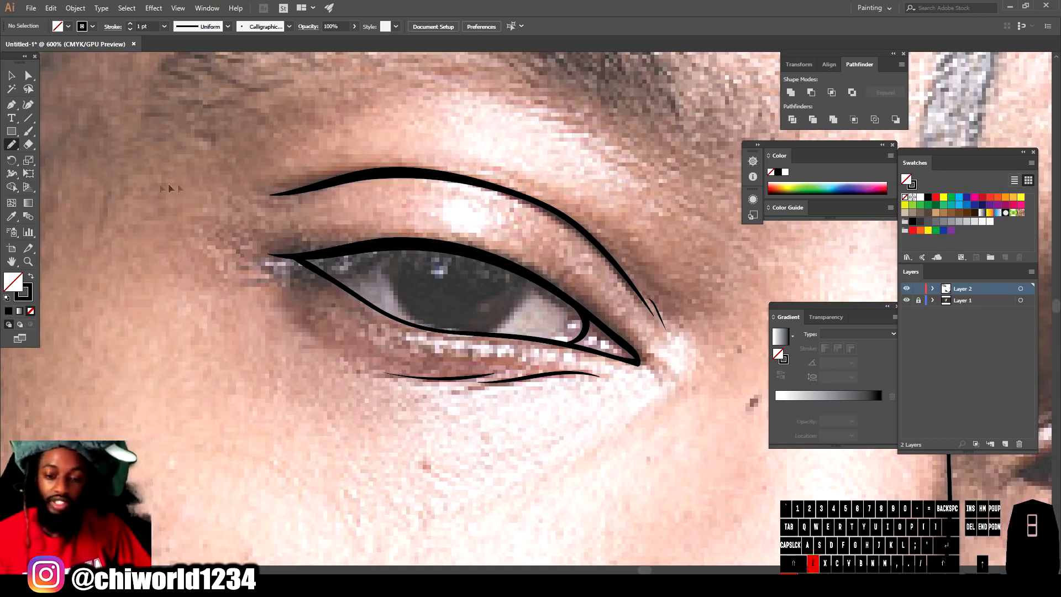
- Swap to a black fill without stroke and trace the left eye's iris as a solid Pencil shape between the lids
left_click(31, 281)
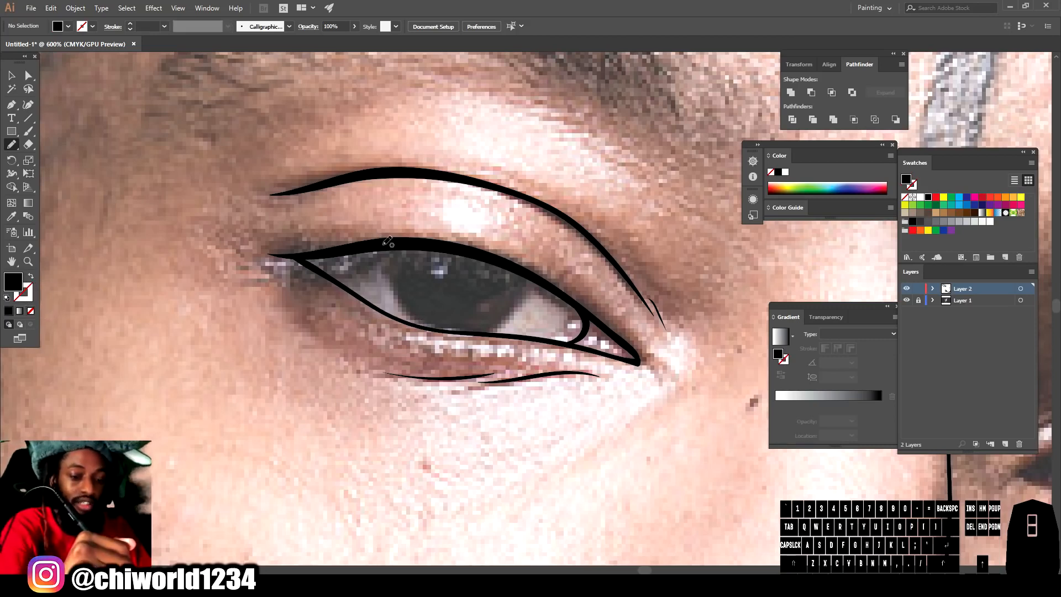
mouse_move(387, 241)
left_mouse_down()
mouse_move(391, 273)
mouse_move(424, 323)
left_mouse_up()
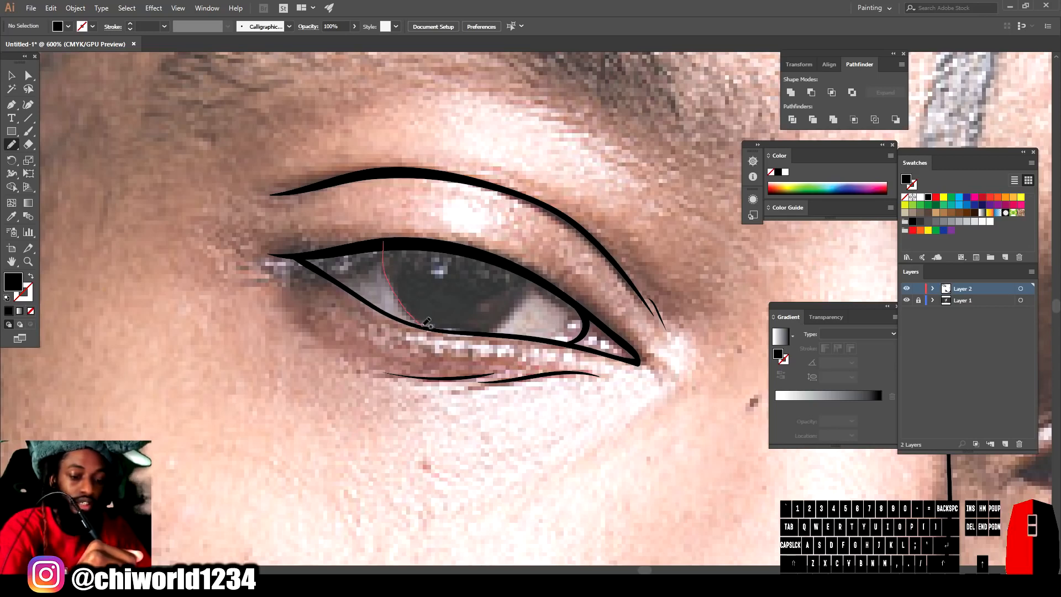
mouse_move(536, 287)
left_mouse_down()
mouse_move(524, 272)
mouse_move(459, 251)
mouse_move(384, 243)
mouse_move(393, 252)
mouse_move(365, 271)
mouse_move(373, 258)
mouse_move(285, 272)
left_mouse_up()
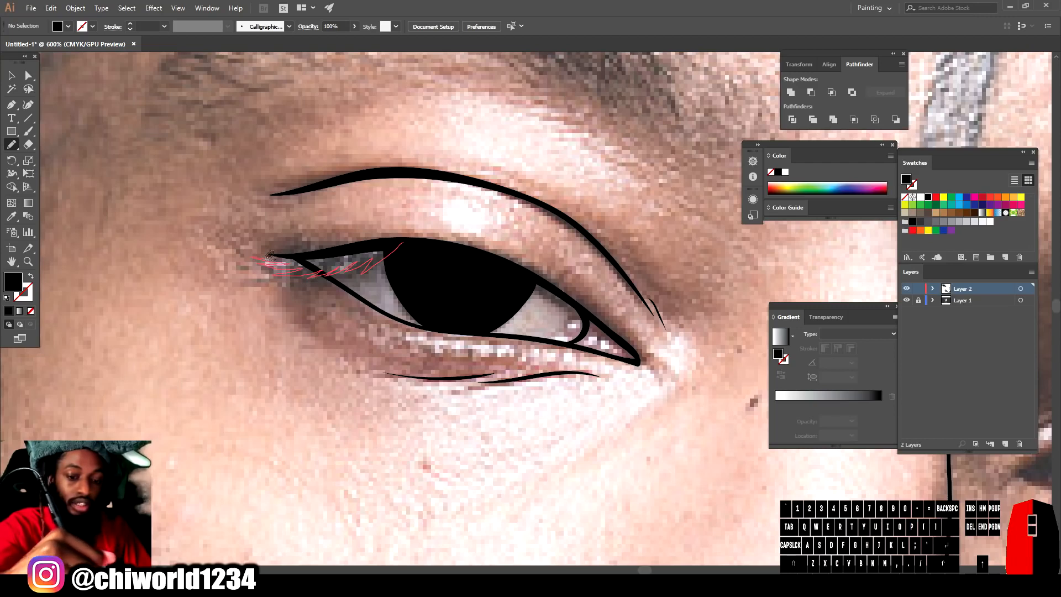
- Add pointed black eyelash shapes at the left eye's outer corner and under its upper lid near the inner corner
left_click_drag(320, 253, 401, 243)
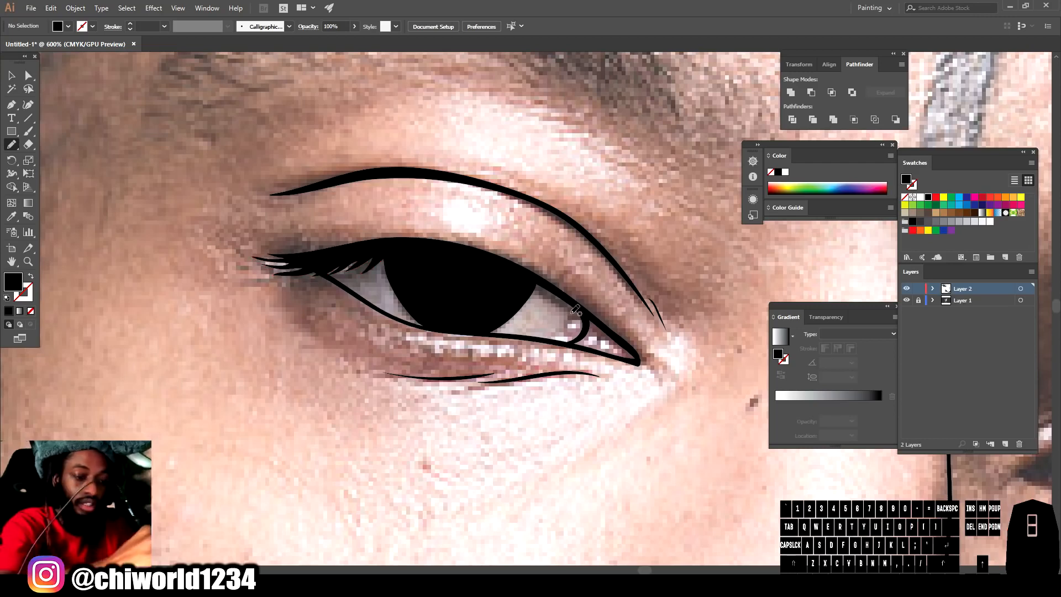
mouse_move(588, 311)
left_mouse_down()
mouse_move(586, 323)
mouse_move(573, 307)
left_mouse_up()
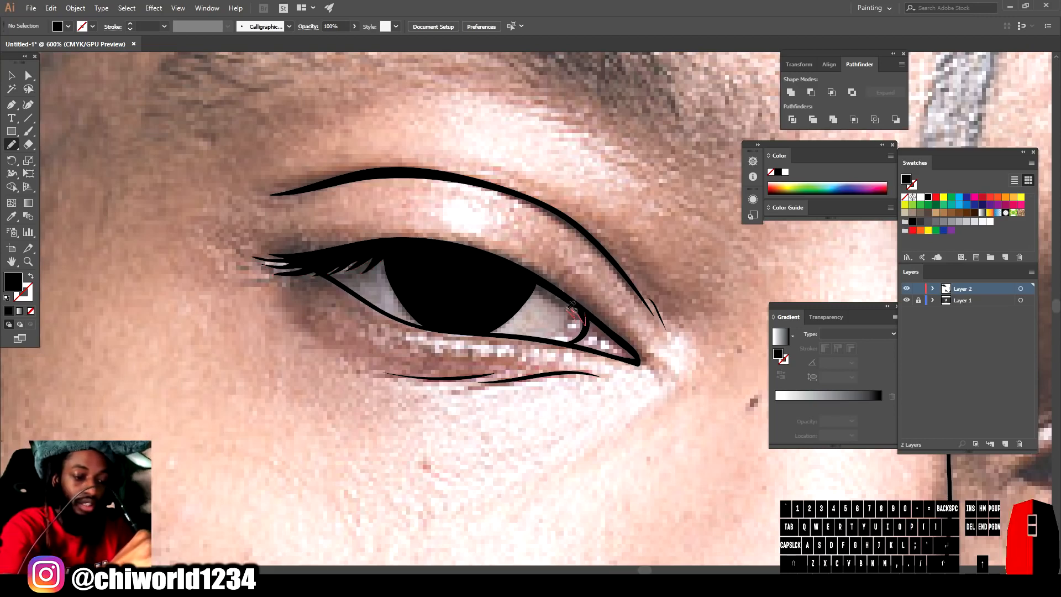
mouse_move(548, 298)
left_mouse_down()
mouse_move(524, 274)
mouse_move(596, 321)
left_mouse_up()
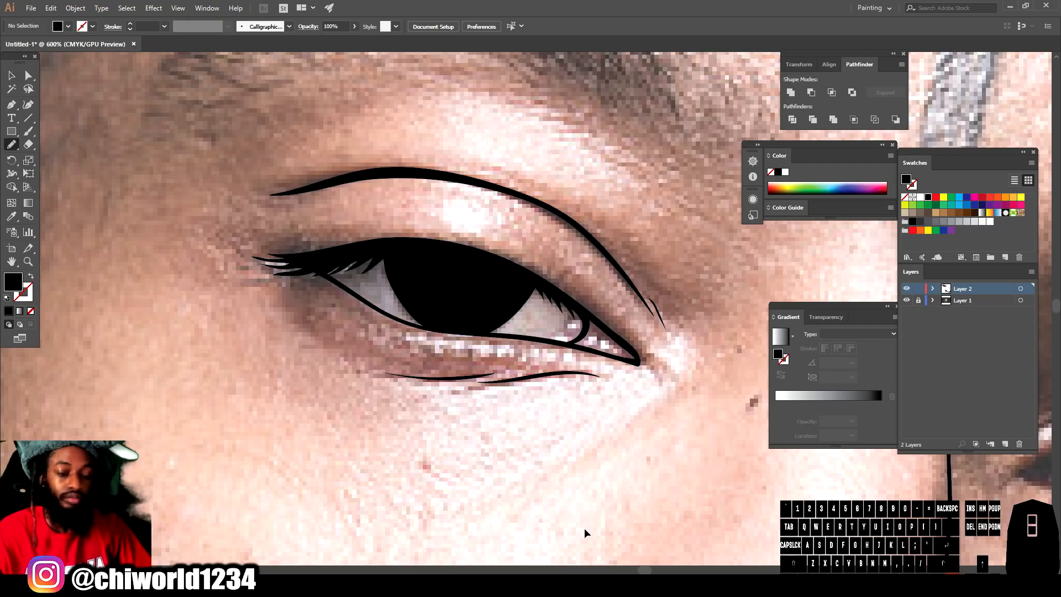
- Draw the right eye's upper lash line, iris and pointed eyelashes as solid black Pencil shapes
scroll(602, 450, "down", 6)
scroll(612, 456, "up", 5)
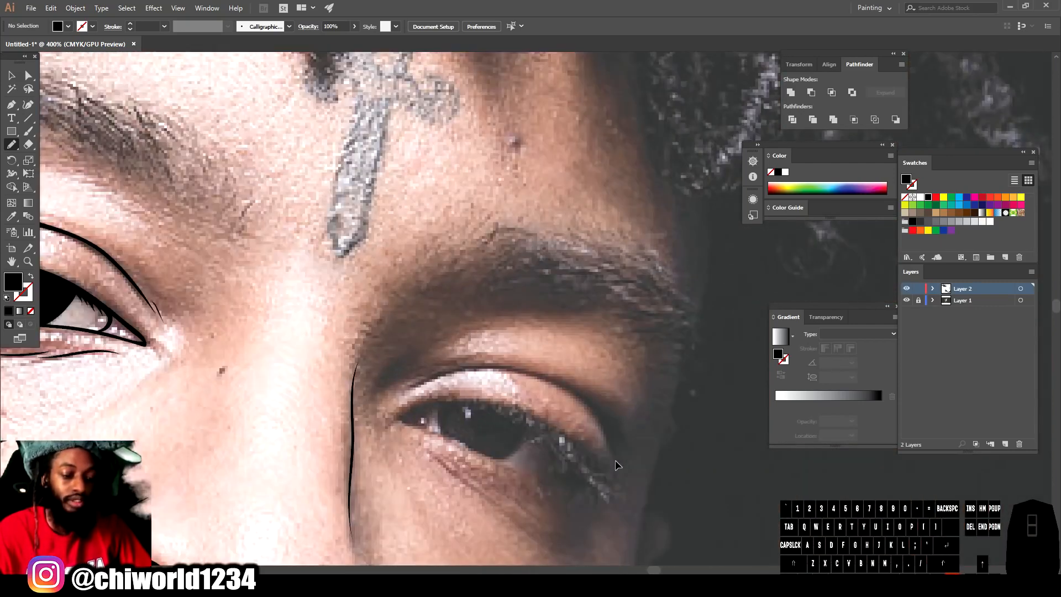
scroll(616, 460, "up", 2)
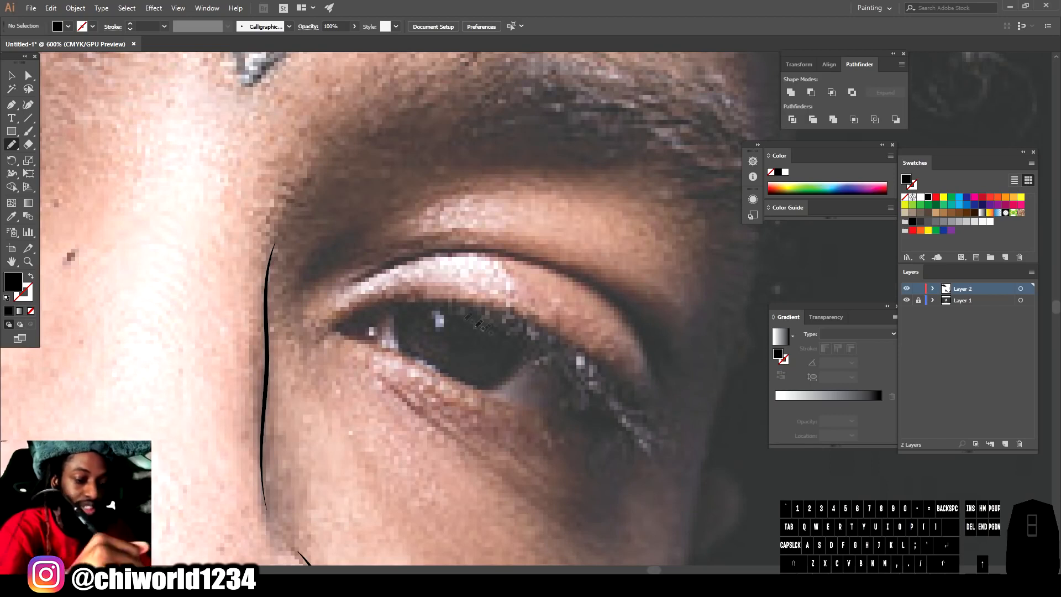
mouse_move(636, 408)
left_mouse_down()
mouse_move(565, 340)
mouse_move(452, 293)
left_mouse_up()
mouse_move(355, 311)
left_mouse_down()
mouse_move(334, 326)
mouse_move(402, 340)
left_mouse_up()
mouse_move(637, 409)
left_mouse_down()
mouse_move(661, 456)
mouse_move(568, 387)
left_mouse_up()
- Trace the right eye's lower lid with the Paintbrush using a black stroke without fill, and add lash strokes under the upper lid
left_click(28, 131)
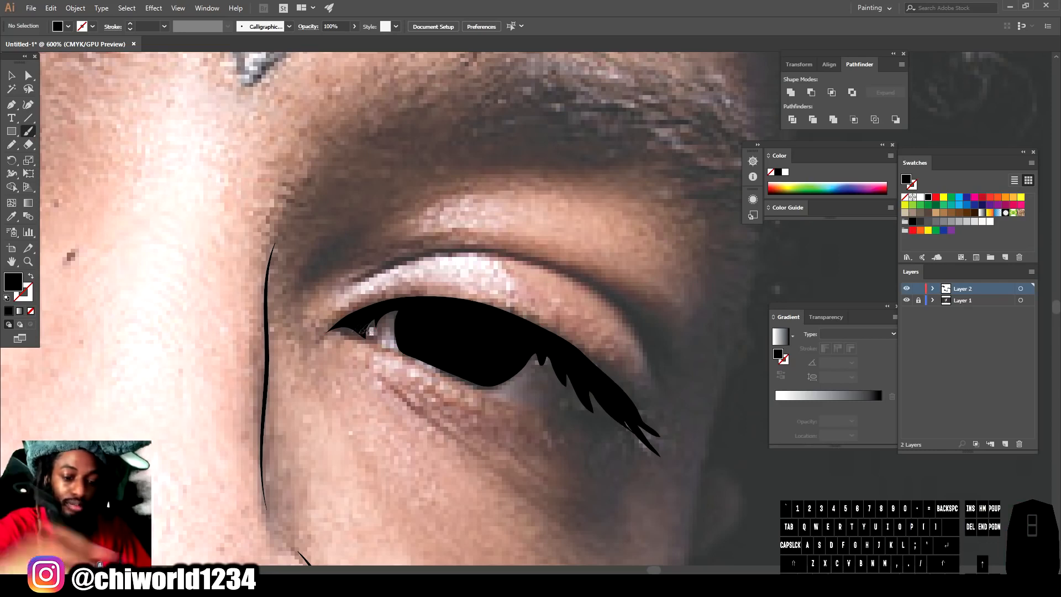
mouse_move(326, 333)
left_mouse_down()
mouse_move(517, 397)
mouse_move(611, 412)
left_mouse_up()
key("shift+x")
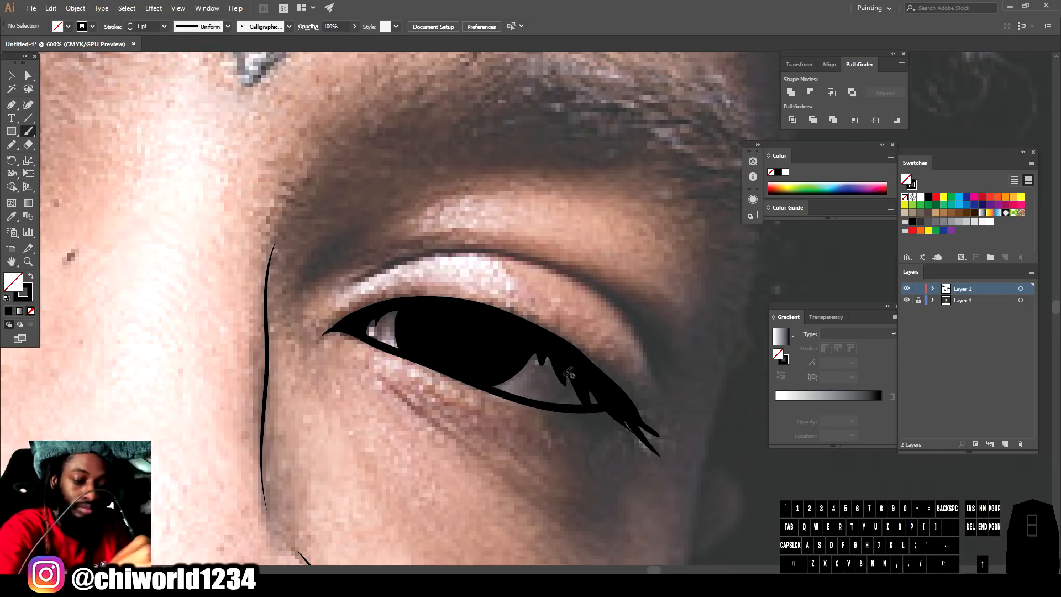
left_click_drag(550, 375, 550, 347)
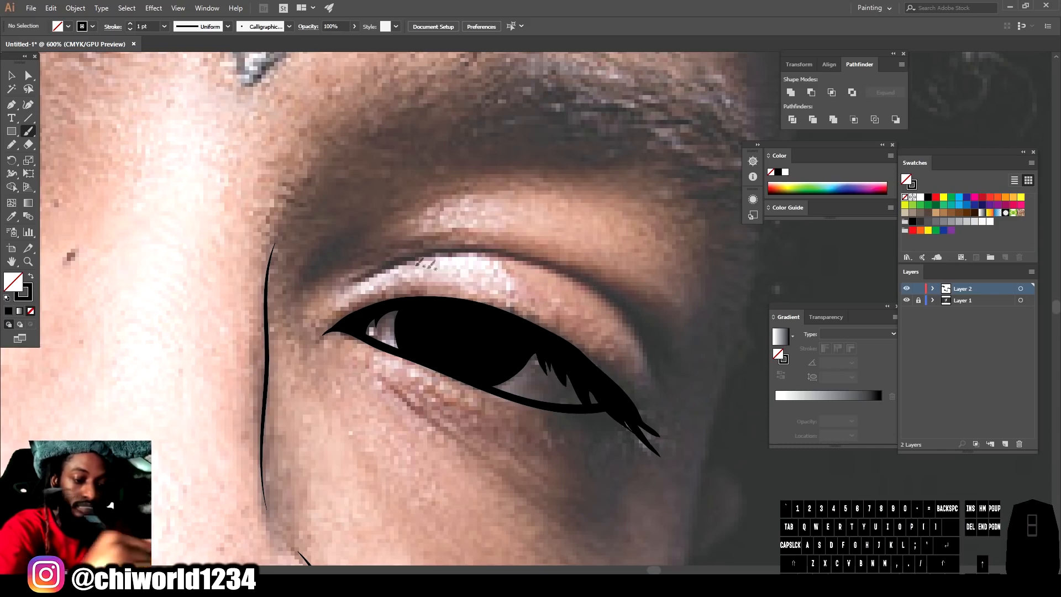
- Trace the right eye's upper lid crease and the diagonal crease below the eye with tapered brush strokes
mouse_move(344, 292)
left_mouse_down()
mouse_move(428, 252)
mouse_move(522, 250)
mouse_move(604, 289)
mouse_move(650, 354)
mouse_move(659, 391)
left_mouse_up()
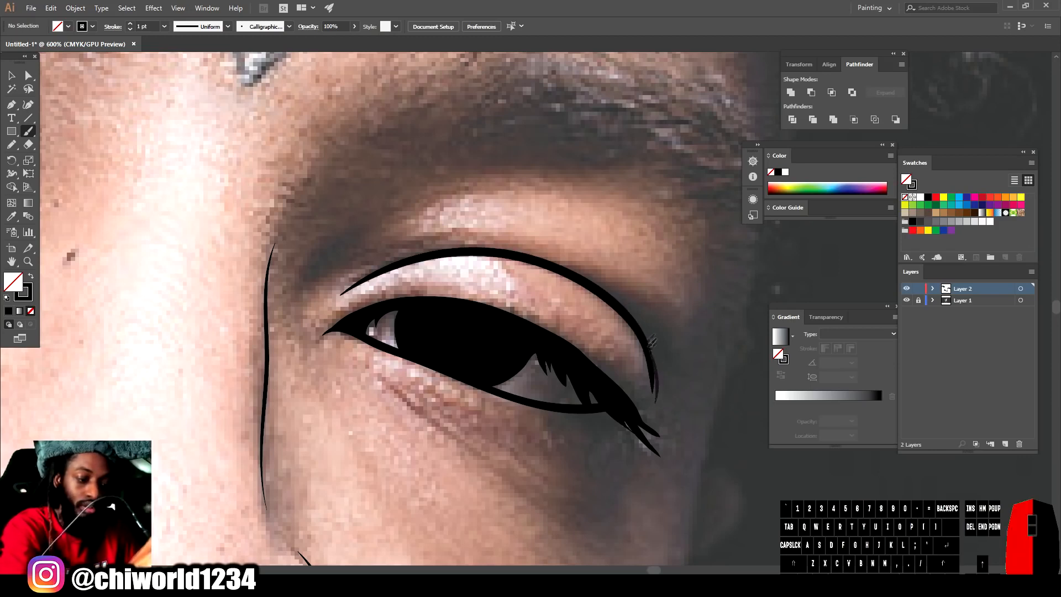
left_click_drag(652, 341, 651, 339)
left_click_drag(517, 482, 372, 357)
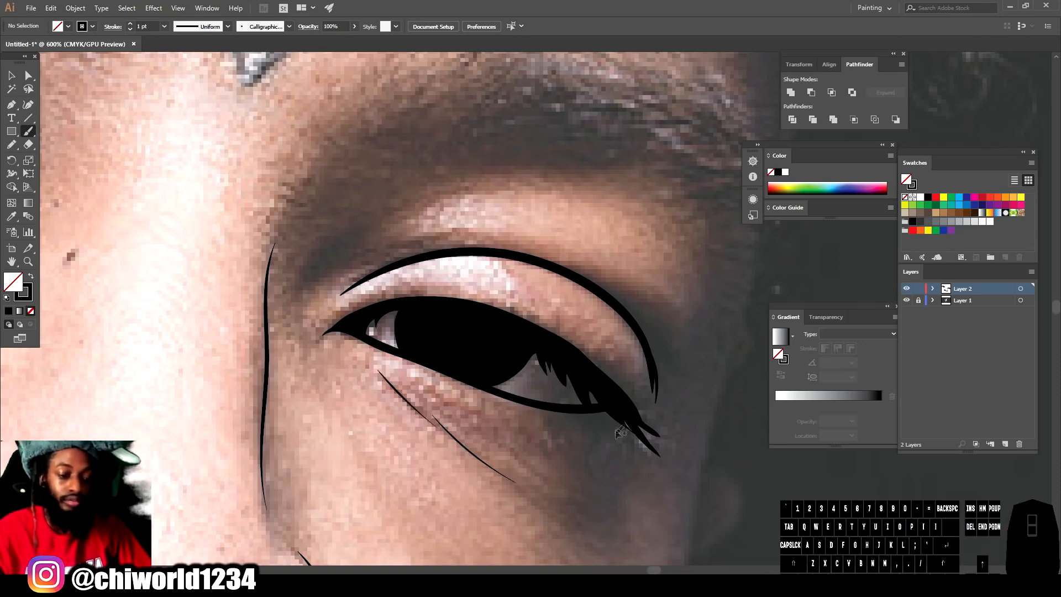
- Hide Layer 1 to examine the eye and nose line work without the photo, and show the layer again
key("ctrl+minus")
key("ctrl+minus")
key("ctrl+minus")
key("ctrl+minus")
scroll(565, 442, "left", 4)
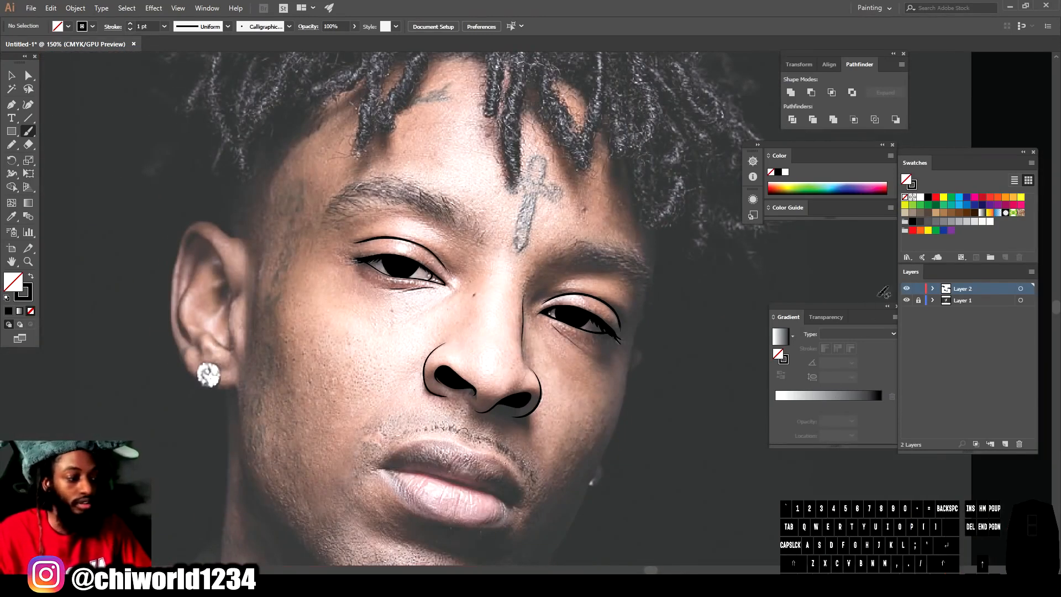
left_click(907, 302)
key("ctrl+0")
key("ctrl+1")
key("ctrl+equal")
key("ctrl+equal")
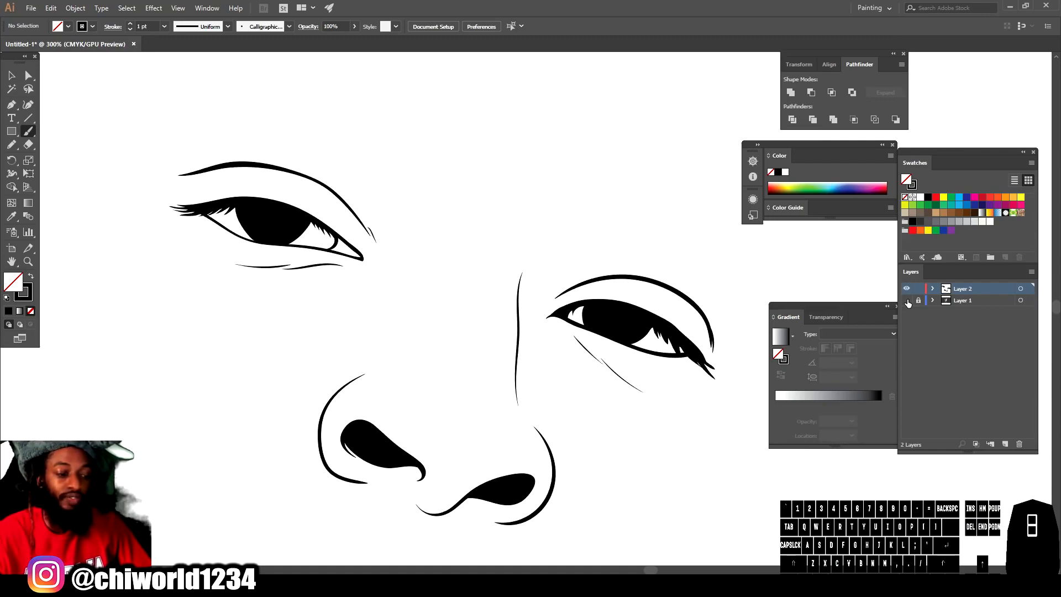
left_click(908, 300)
- Set the stroke weight to 0.5 pt and draw short hair strokes along the left eyebrow's lower edge and outer end
scroll(653, 343, "up", 1)
key("ctrl+equal")
scroll(608, 345, "left", 3)
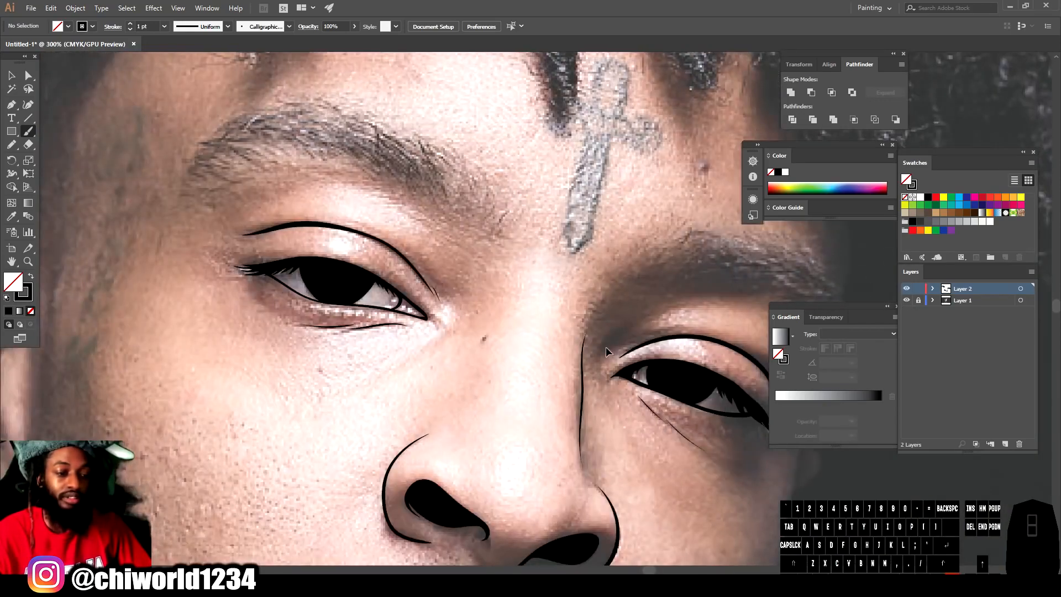
scroll(608, 345, "up", 2)
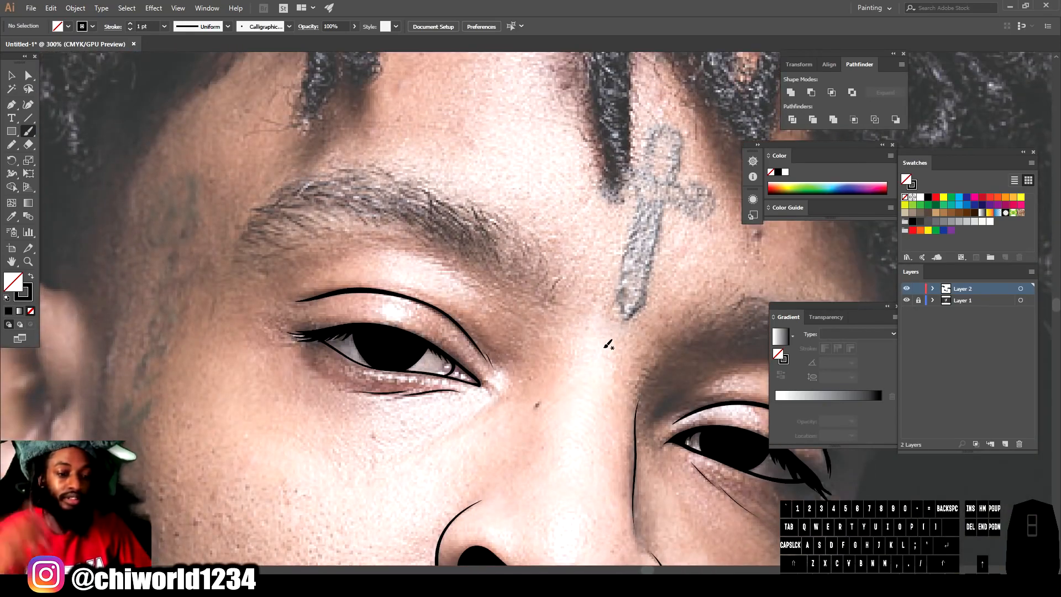
left_click(165, 26)
left_click(175, 50)
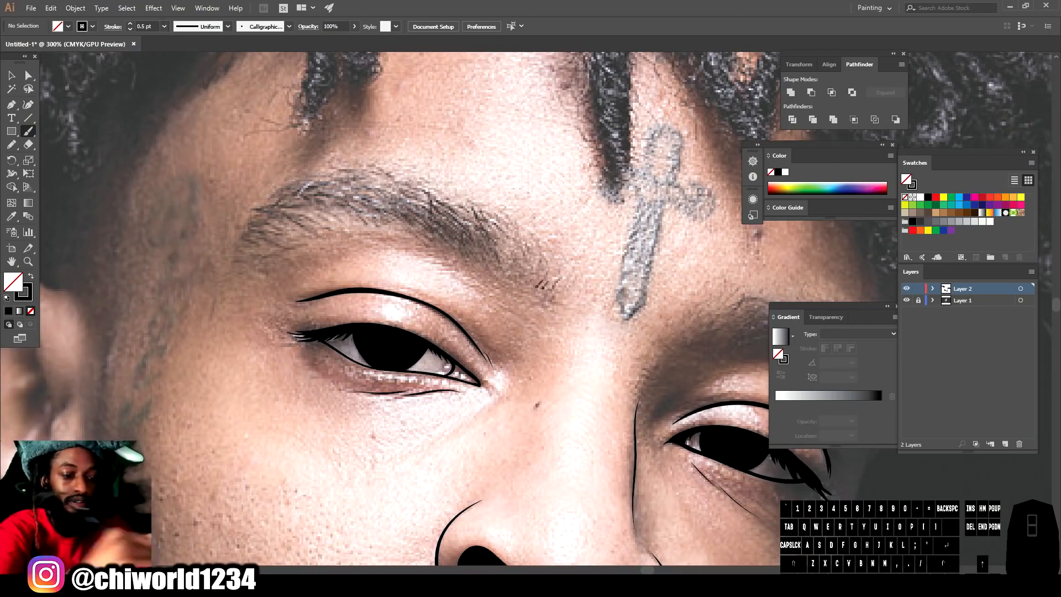
mouse_move(549, 304)
left_mouse_down()
mouse_move(564, 278)
mouse_move(562, 291)
mouse_move(553, 302)
mouse_move(564, 271)
mouse_move(548, 289)
mouse_move(548, 246)
mouse_move(539, 285)
mouse_move(539, 239)
left_mouse_up()
mouse_move(538, 281)
left_mouse_down()
mouse_move(529, 238)
mouse_move(527, 271)
mouse_move(518, 243)
mouse_move(527, 273)
mouse_move(512, 226)
mouse_move(516, 276)
mouse_move(496, 212)
mouse_move(512, 276)
left_mouse_up()
left_click_drag(491, 232, 505, 272)
left_click_drag(476, 239, 492, 269)
mouse_move(456, 232)
left_mouse_down()
mouse_move(479, 265)
mouse_move(464, 258)
left_mouse_up()
mouse_move(428, 222)
left_mouse_down()
mouse_move(452, 254)
mouse_move(427, 232)
left_mouse_up()
left_click_drag(399, 220, 420, 245)
mouse_move(393, 213)
left_mouse_down()
mouse_move(419, 242)
mouse_move(407, 231)
left_mouse_up()
mouse_move(365, 204)
left_mouse_down()
mouse_move(401, 228)
mouse_move(379, 223)
left_mouse_up()
left_click_drag(343, 199, 370, 222)
mouse_move(322, 198)
left_mouse_down()
mouse_move(354, 218)
mouse_move(344, 214)
left_mouse_up()
mouse_move(305, 193)
left_mouse_down()
mouse_move(336, 210)
mouse_move(326, 218)
left_mouse_up()
mouse_move(275, 201)
left_mouse_down()
mouse_move(316, 220)
mouse_move(333, 213)
left_mouse_up()
left_click_drag(300, 205, 334, 221)
left_click_drag(266, 209, 317, 223)
left_click_drag(261, 222, 317, 233)
left_click_drag(285, 231, 310, 234)
mouse_move(228, 276)
left_mouse_down()
mouse_move(301, 233)
mouse_move(265, 237)
mouse_move(280, 234)
mouse_move(286, 204)
left_mouse_up()
mouse_move(296, 199)
left_mouse_down()
mouse_move(327, 186)
mouse_move(344, 204)
mouse_move(304, 184)
left_mouse_up()
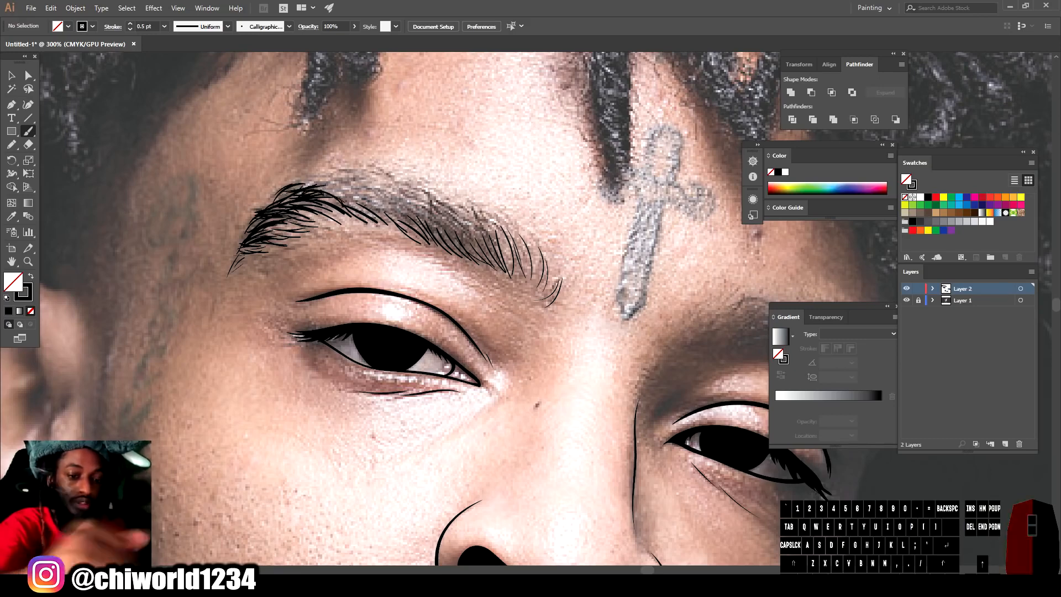
- Fill the upper and middle parts of the left eyebrow with dense overlapping hair strokes
left_click_drag(464, 203, 506, 249)
left_click_drag(446, 202, 486, 255)
left_click_drag(421, 201, 463, 246)
left_click_drag(387, 190, 433, 231)
left_click_drag(395, 189, 448, 238)
left_click_drag(302, 198, 346, 219)
left_click_drag(364, 172, 422, 199)
mouse_move(324, 174)
left_mouse_down()
mouse_move(381, 190)
mouse_move(376, 200)
left_mouse_up()
left_click_drag(376, 183, 462, 242)
left_click_drag(431, 198, 480, 252)
left_click_drag(331, 192, 422, 230)
left_click_drag(483, 216, 508, 259)
left_click_drag(336, 182, 391, 205)
left_click_drag(403, 196, 504, 252)
left_click_drag(267, 213, 333, 182)
mouse_move(264, 233)
left_mouse_down()
mouse_move(307, 218)
mouse_move(434, 239)
left_mouse_up()
left_click_drag(508, 230, 521, 278)
left_click_drag(411, 182, 450, 201)
- Draw the right eyebrow with dense overlapping hair strokes following the photo's hair direction
scroll(406, 290, "down", 2)
scroll(617, 390, "up", 2)
left_click_drag(649, 265, 598, 247)
mouse_move(517, 245)
left_mouse_down()
mouse_move(557, 217)
mouse_move(550, 200)
left_mouse_up()
left_click_drag(645, 222, 675, 271)
left_click_drag(608, 219, 658, 253)
mouse_move(592, 209)
left_mouse_down()
mouse_move(635, 227)
mouse_move(667, 294)
left_mouse_up()
left_click_drag(575, 242, 624, 256)
left_click_drag(537, 247, 601, 210)
left_click_drag(514, 238, 581, 208)
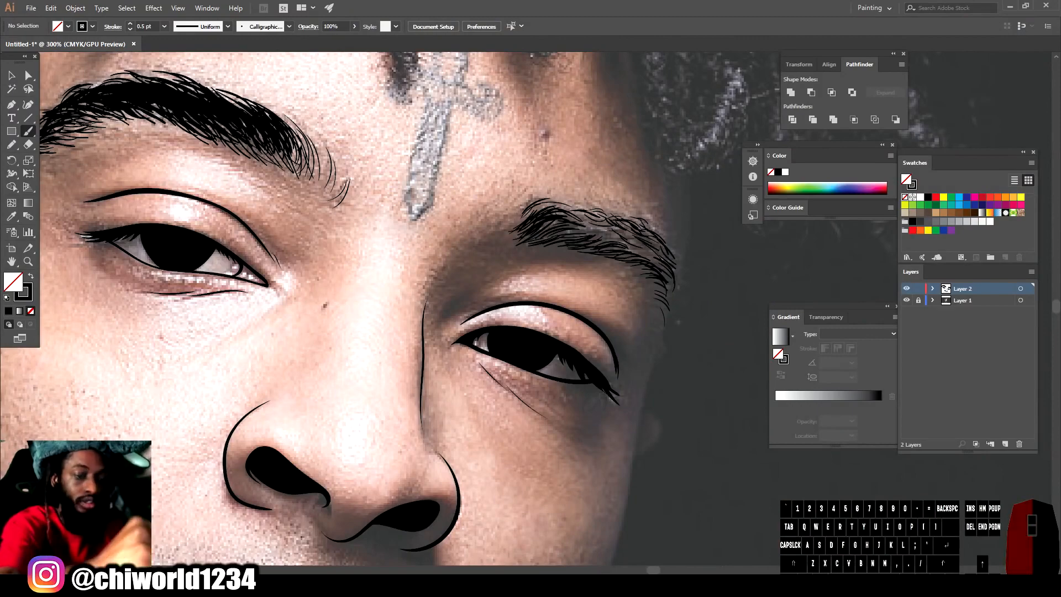
left_click_drag(509, 215, 532, 197)
left_click_drag(619, 239, 670, 292)
left_click_drag(587, 229, 662, 254)
mouse_move(554, 214)
left_mouse_down()
mouse_move(613, 235)
mouse_move(597, 237)
left_mouse_up()
left_click_drag(672, 275, 665, 300)
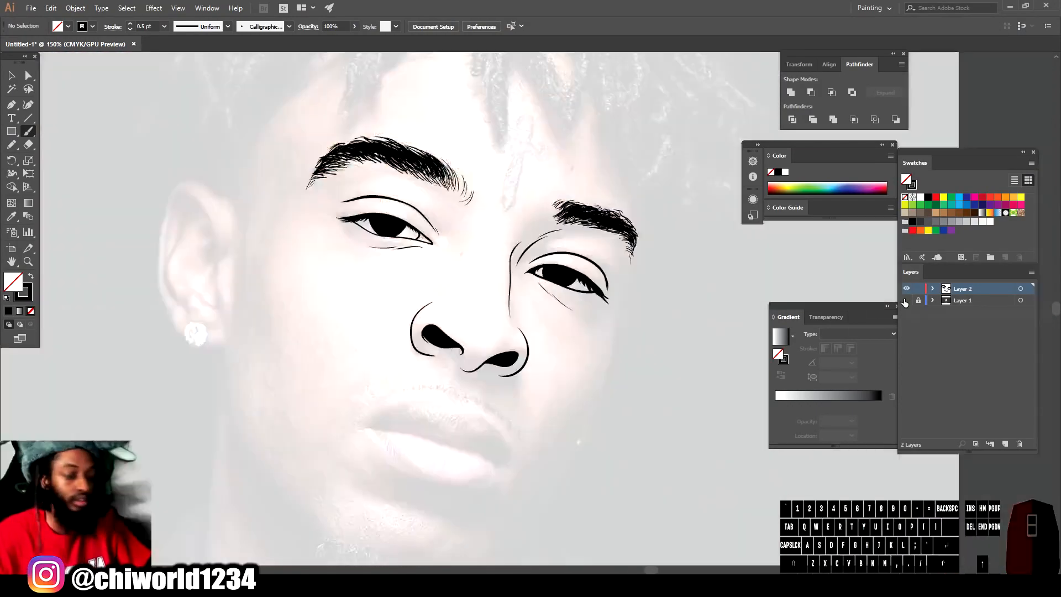
- Show Layer 1 again and draw the parting line between the lips from the left corner to the right corner
left_click(906, 300)
scroll(658, 339, "up", 3)
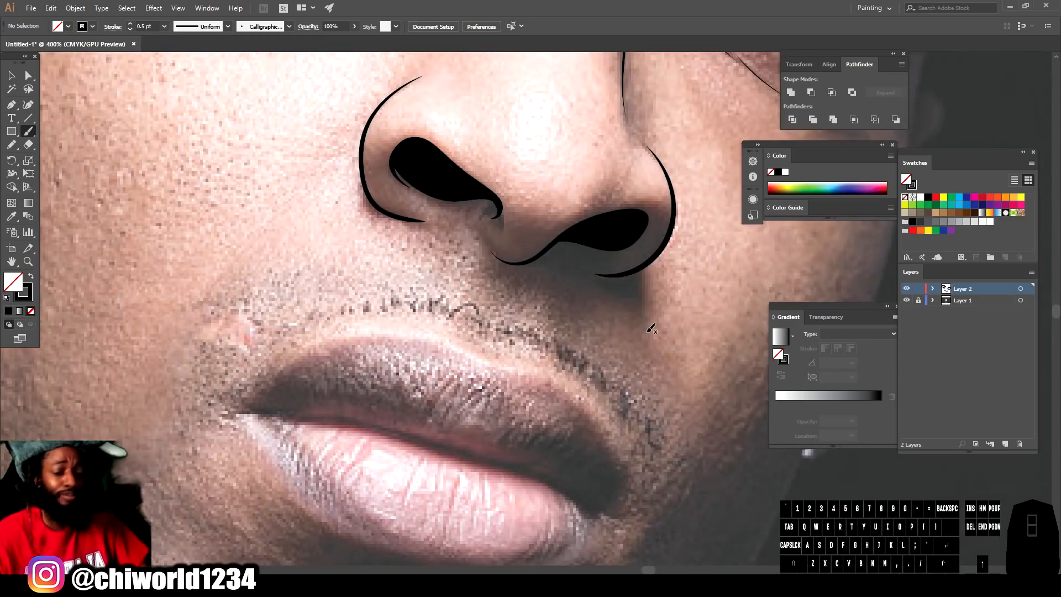
scroll(643, 327, "down", 2)
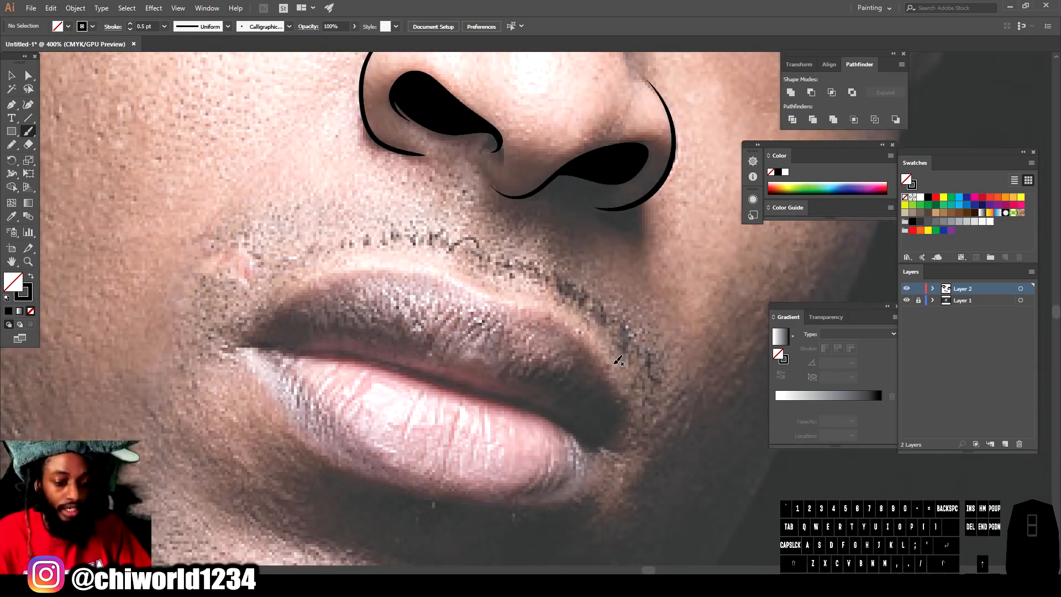
scroll(618, 360, "up", 1)
scroll(617, 361, "down", 2)
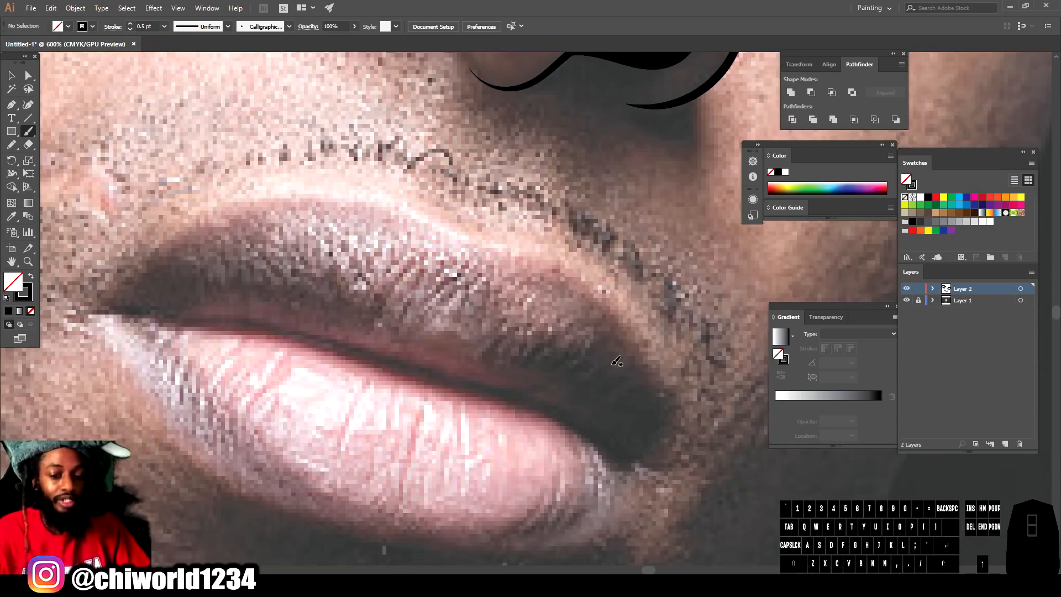
scroll(610, 363, "left", 3)
key("ctrl+equal")
key("ctrl+minus")
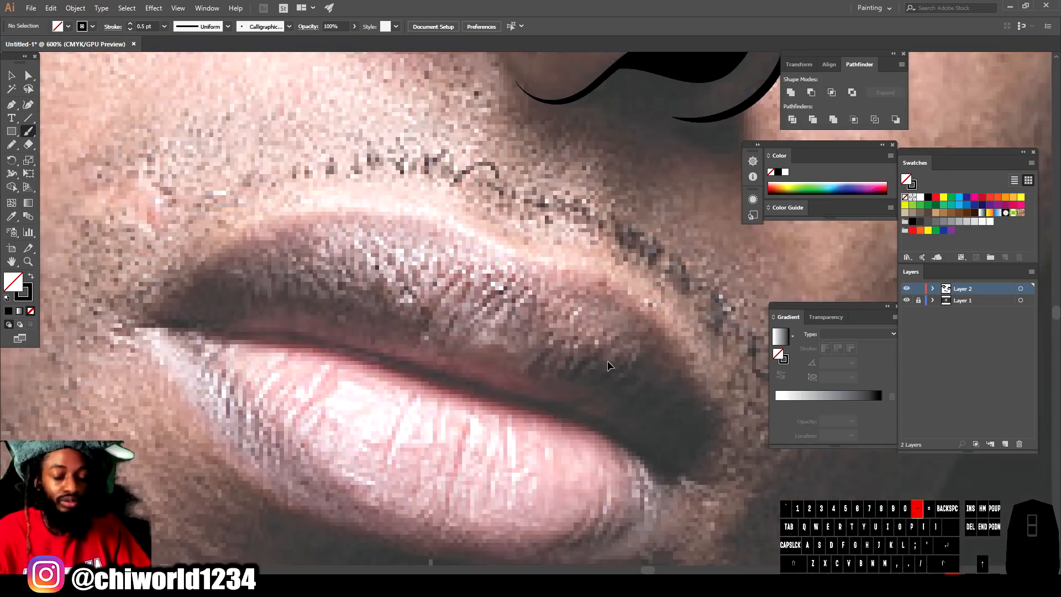
key("ctrl+equal")
scroll(600, 354, "left", 1)
key("ctrl+minus")
scroll(598, 351, "down", 3)
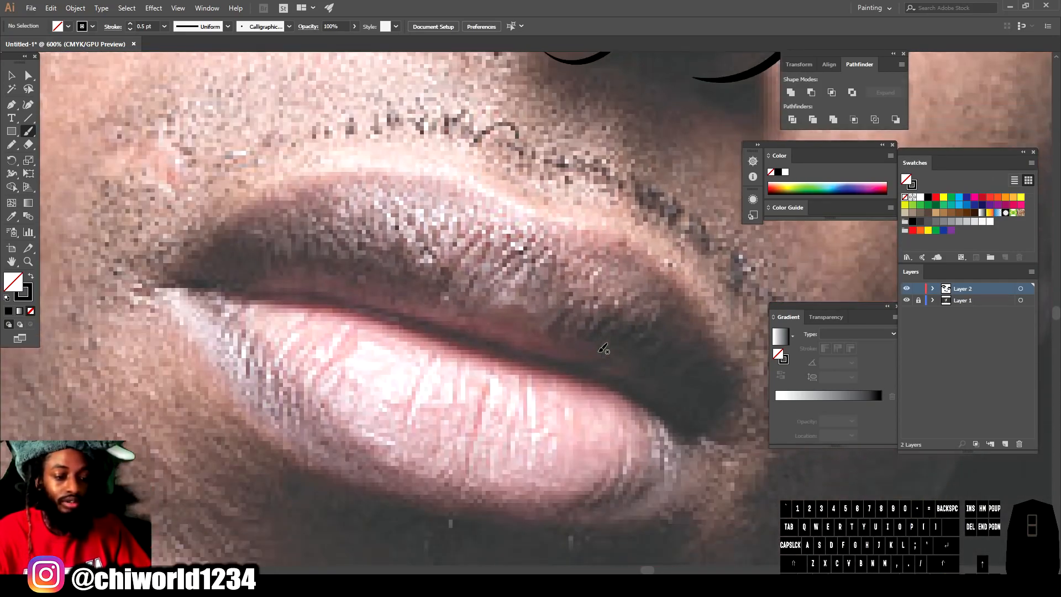
scroll(602, 351, "right", 1)
key("ctrl+equal")
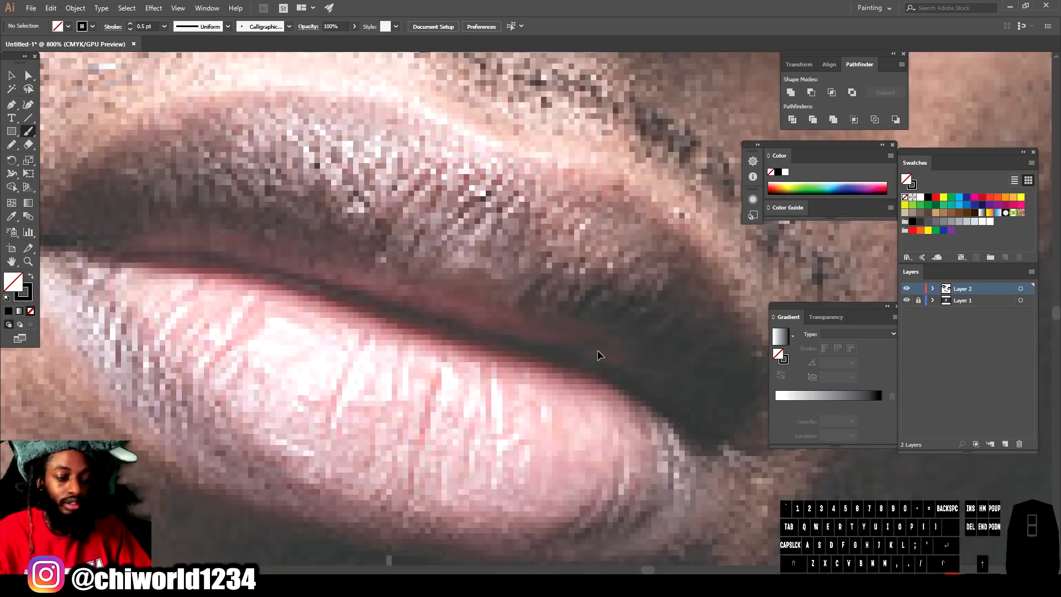
scroll(598, 352, "left", 1)
key("ctrl+minus")
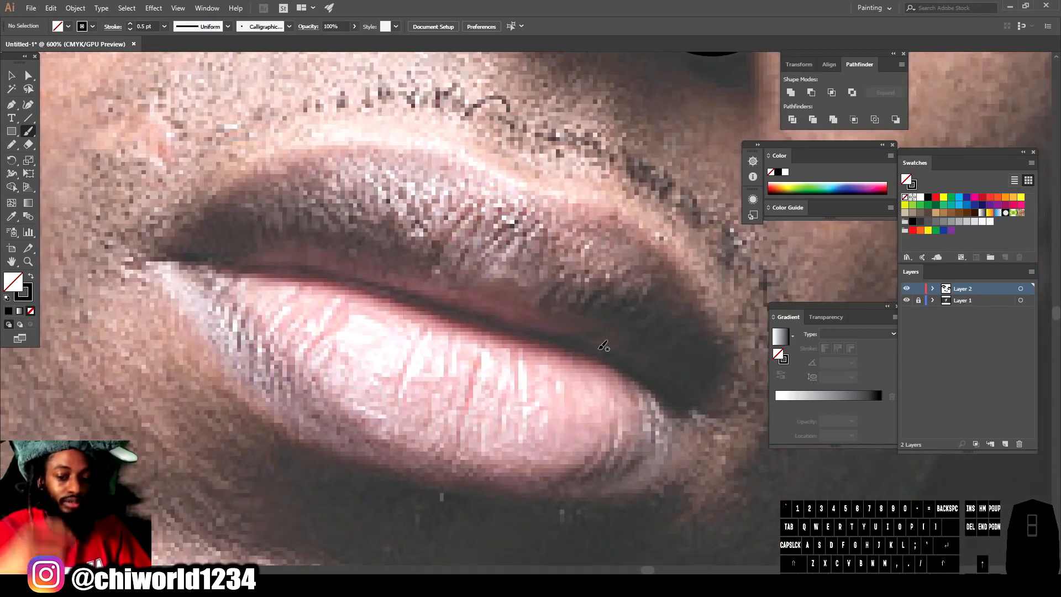
mouse_move(139, 254)
left_mouse_down()
mouse_move(364, 275)
mouse_move(528, 327)
mouse_move(608, 337)
left_mouse_up()
left_click_drag(545, 330, 635, 370)
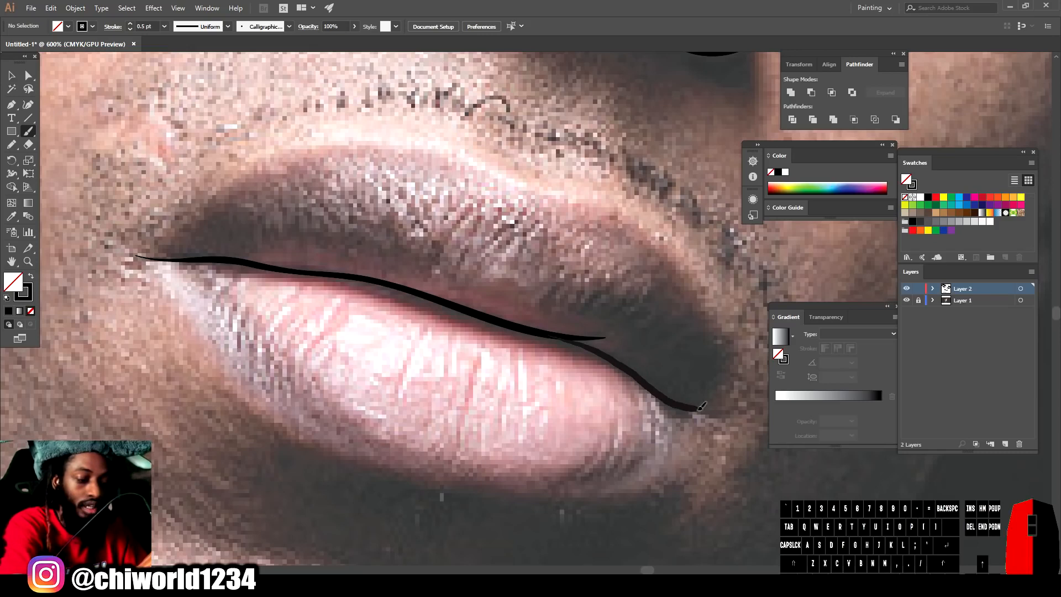
left_click_drag(697, 408, 719, 410)
left_click_drag(307, 268, 602, 362)
- Outline the upper and lower lips with black brush strokes meeting at both mouth corners
mouse_move(130, 256)
left_mouse_down()
mouse_move(158, 251)
mouse_move(703, 411)
left_mouse_up()
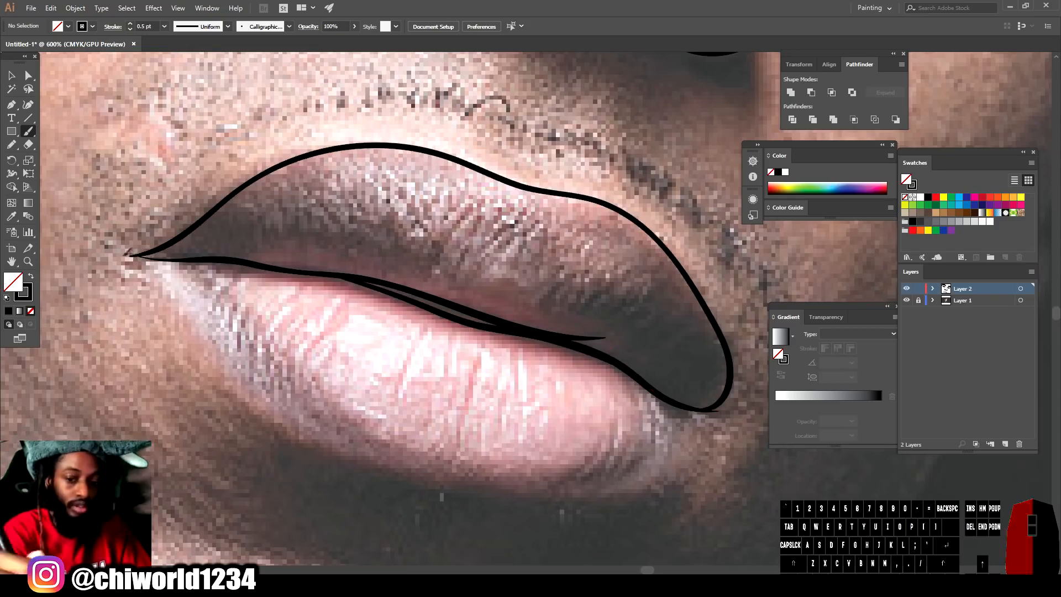
left_click_drag(139, 254, 138, 253)
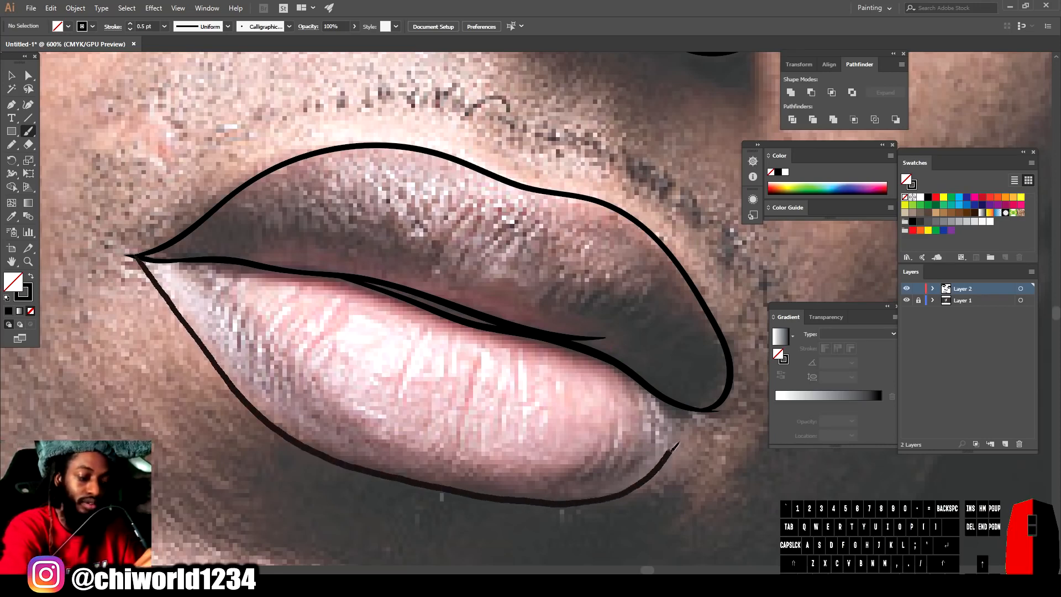
left_click_drag(706, 410, 708, 409)
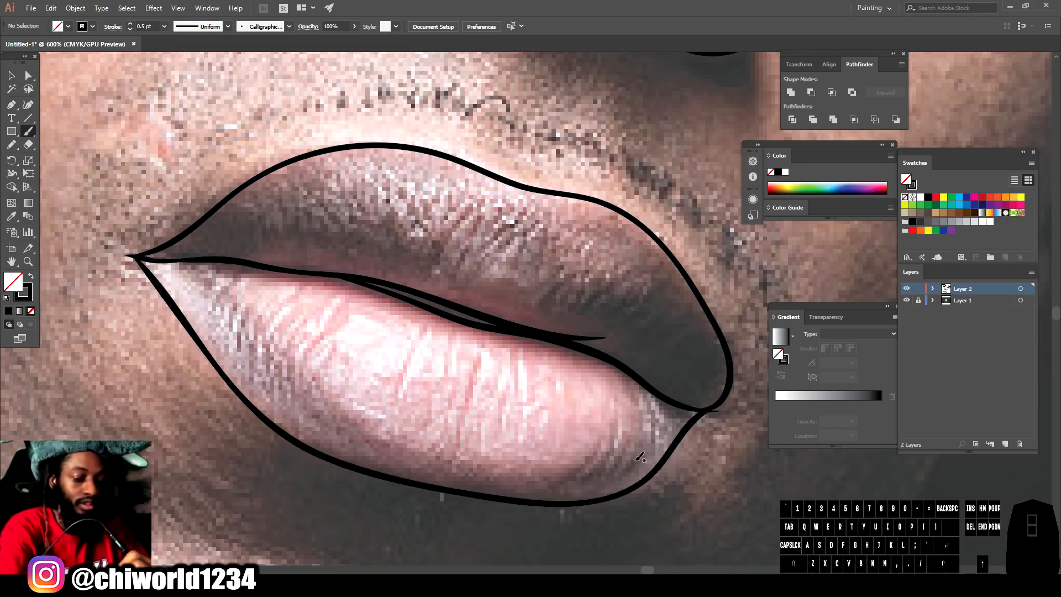
- Add thin accent strokes inside the lower lip along its lower right edge and at its left corner
left_click_drag(636, 460, 593, 487)
left_click_drag(502, 499, 500, 498)
left_click_drag(580, 484, 549, 495)
left_click_drag(475, 491, 470, 493)
left_click_drag(172, 263, 225, 310)
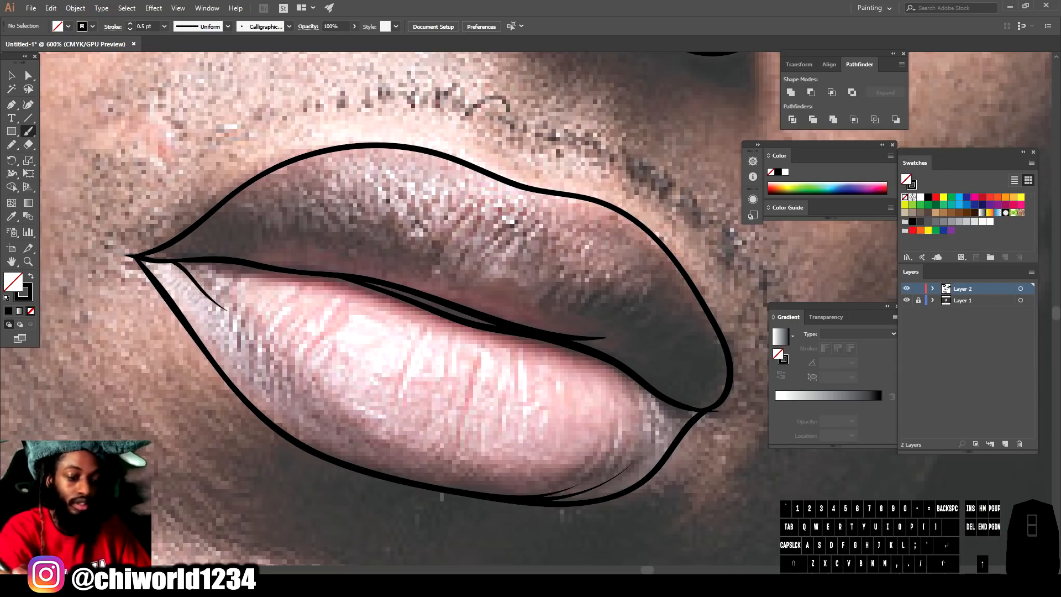
- Hide Layer 1 to examine the lips and other facial line work without the photo, and show the layer again
key("ctrl+minus")
key("ctrl+minus")
key("ctrl+minus")
left_click(907, 300)
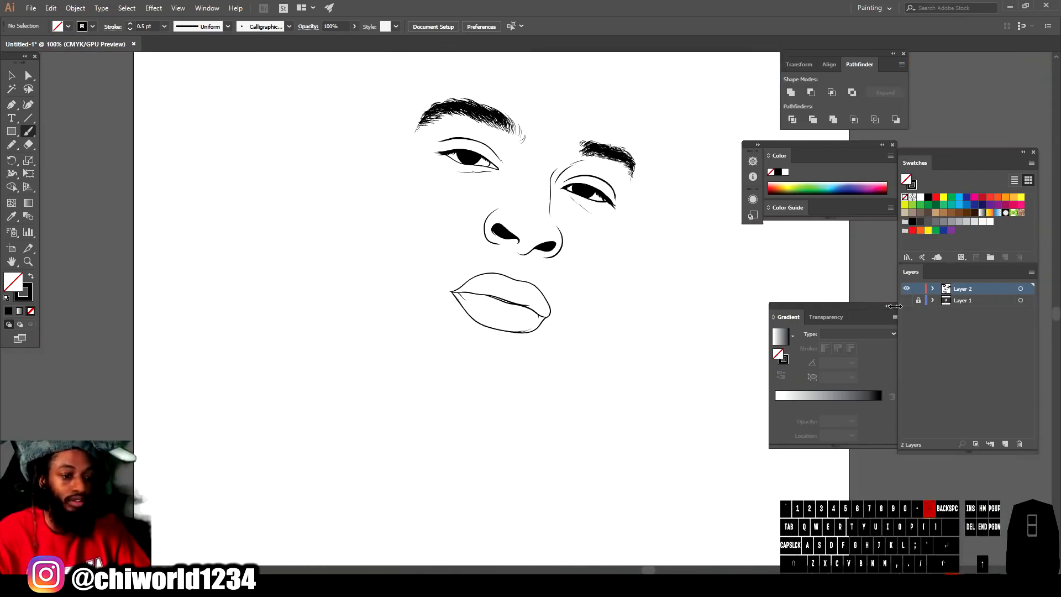
left_click(906, 301)
- Set the stroke weight to 1 pt and draw the jawline on the left and right sides of the face
key("ctrl+minus")
key("ctrl+equal")
left_click(164, 27)
left_click(175, 78)
left_click_drag(185, 441, 241, 505)
left_click_drag(142, 322, 145, 253)
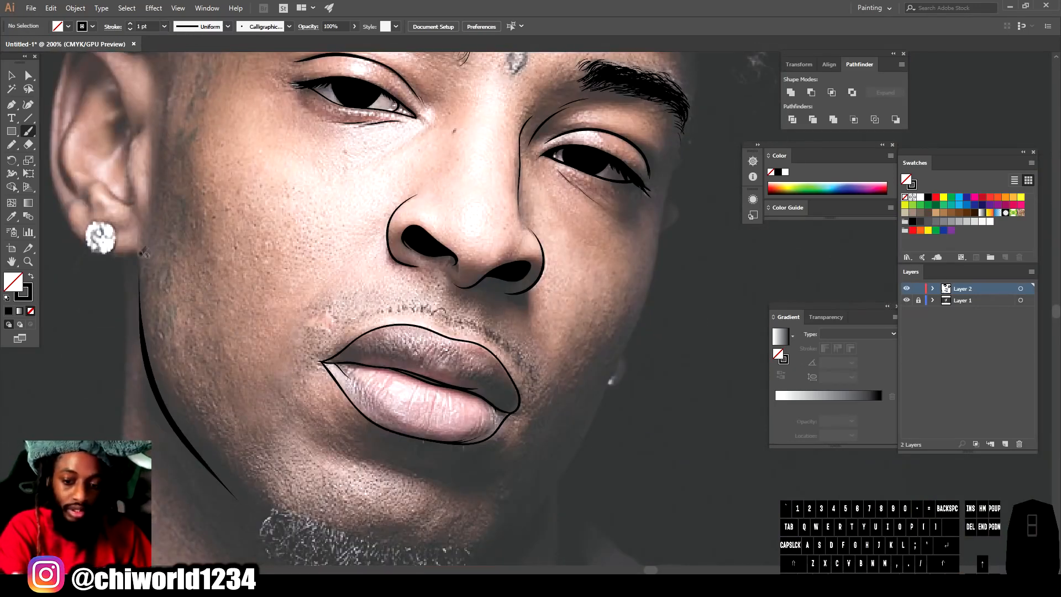
scroll(476, 514, "down", 2)
left_click_drag(512, 497, 486, 516)
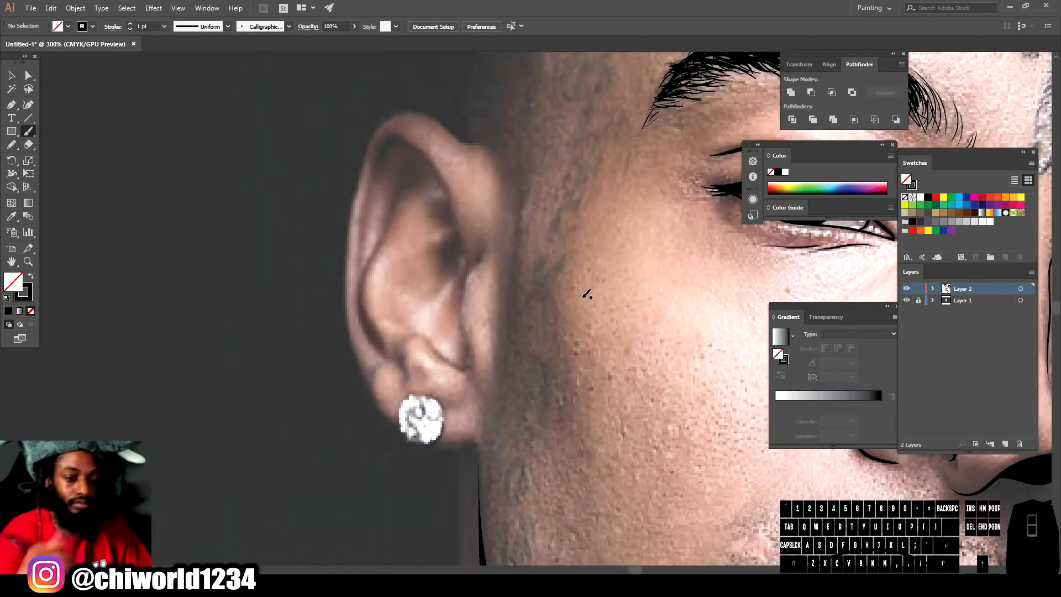
- Draw the ear's outer contour, the round earring outline and the main inner rim line
mouse_move(407, 440)
left_mouse_down()
mouse_move(435, 441)
mouse_move(445, 418)
mouse_move(470, 446)
mouse_move(476, 436)
mouse_move(398, 433)
mouse_move(372, 400)
mouse_move(342, 244)
mouse_move(410, 106)
mouse_move(482, 148)
left_mouse_up()
scroll(395, 306, "up", 1)
mouse_move(470, 396)
left_mouse_down()
mouse_move(469, 299)
mouse_move(483, 280)
left_mouse_up()
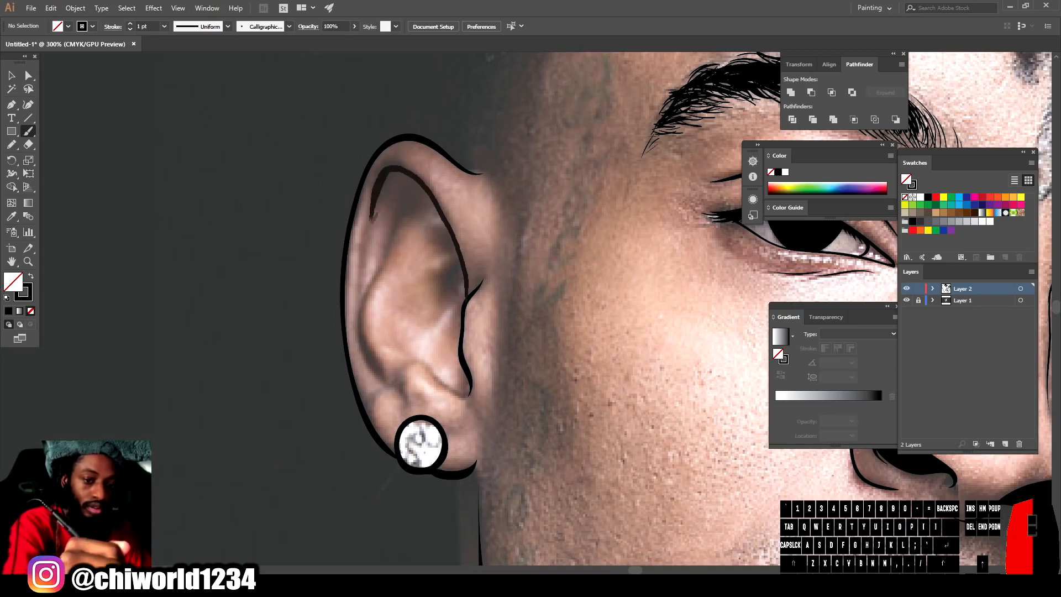
- Draw the inner fold and cartilage lines of the ear and the earlobe detail around the earring
left_click_drag(373, 212, 362, 290)
left_click_drag(384, 385, 358, 317)
left_click_drag(403, 209, 415, 193)
mouse_move(416, 265)
left_mouse_down()
mouse_move(453, 237)
mouse_move(465, 265)
mouse_move(428, 322)
left_mouse_up()
mouse_move(391, 375)
left_mouse_down()
mouse_move(415, 355)
mouse_move(464, 393)
left_mouse_up()
left_click_drag(401, 411, 399, 377)
left_click_drag(445, 434, 464, 431)
mouse_move(368, 403)
left_mouse_down()
mouse_move(388, 381)
mouse_move(398, 299)
left_mouse_up()
left_click_drag(400, 302, 460, 260)
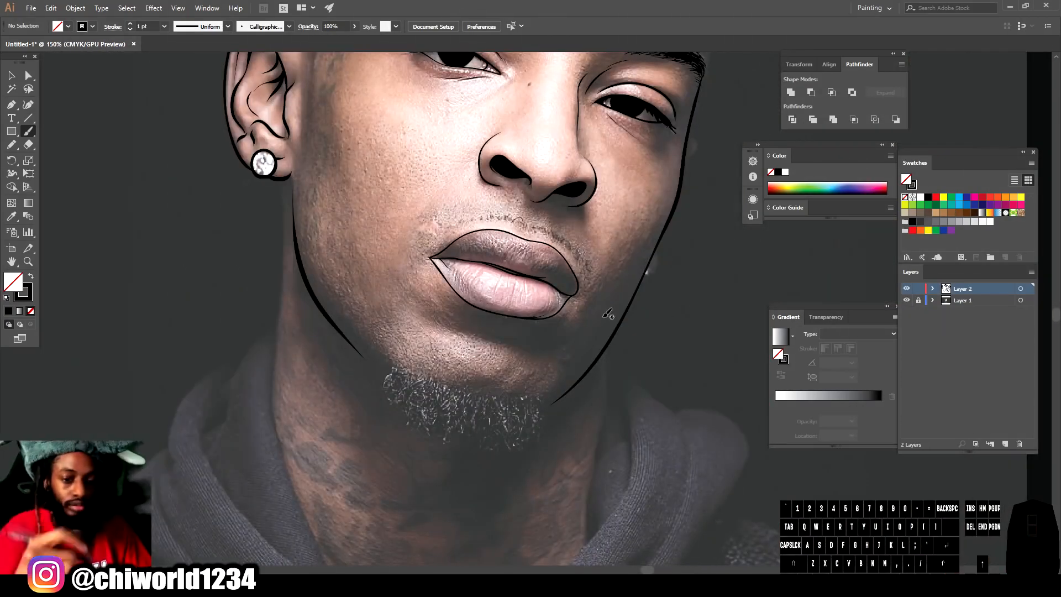
- Draw the left neck line down from below the ear and the right neck line down from the jaw
left_click_drag(283, 177, 274, 365)
key("ctrl+minus")
key("ctrl+equal")
key("ctrl+equal")
scroll(602, 464, "down", 11)
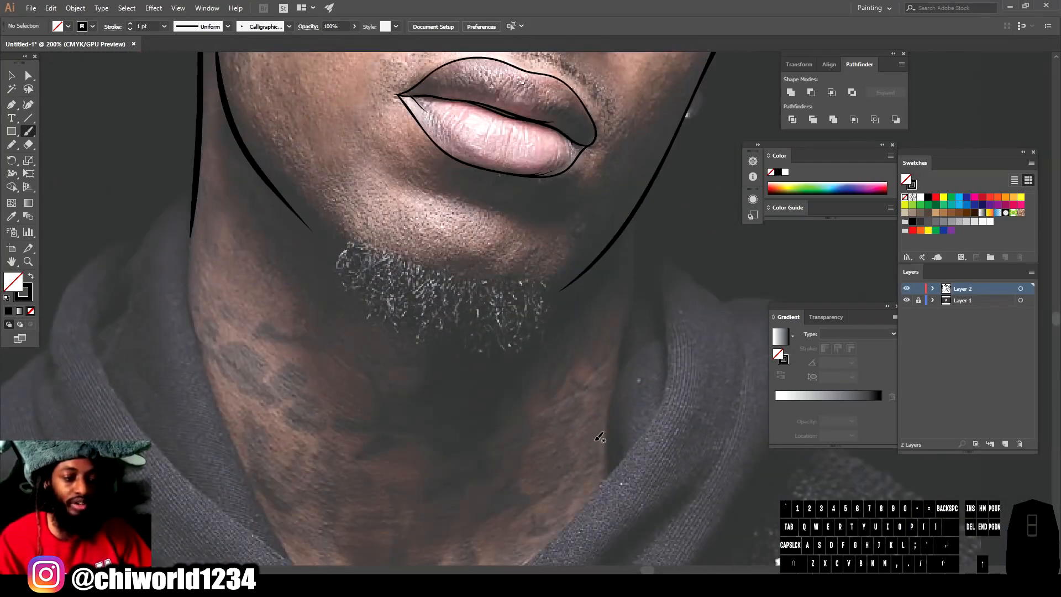
scroll(599, 437, "down", 2)
scroll(644, 152, "down", 1)
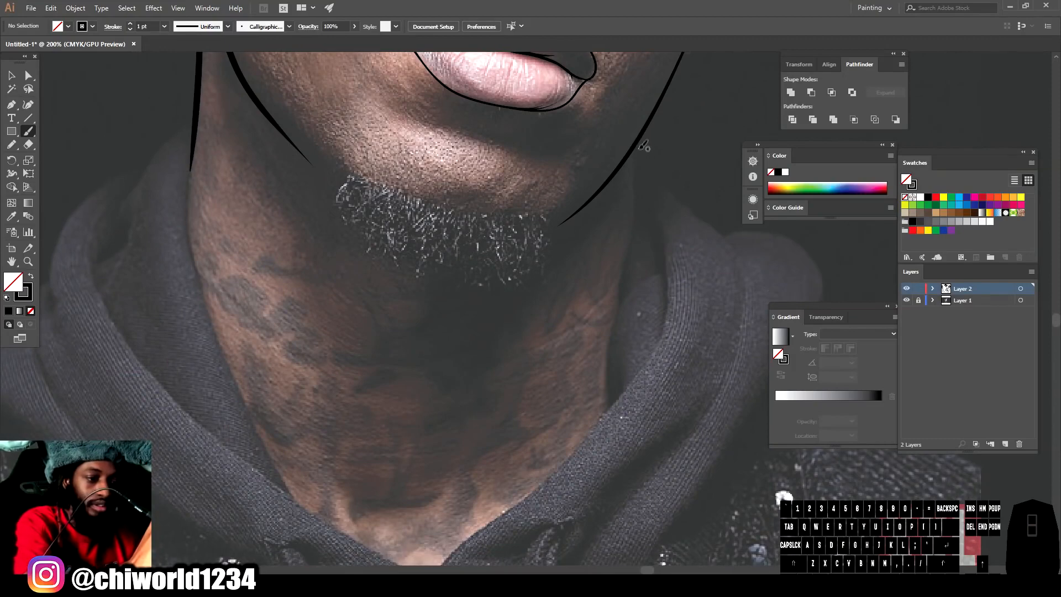
left_click_drag(639, 139, 639, 140)
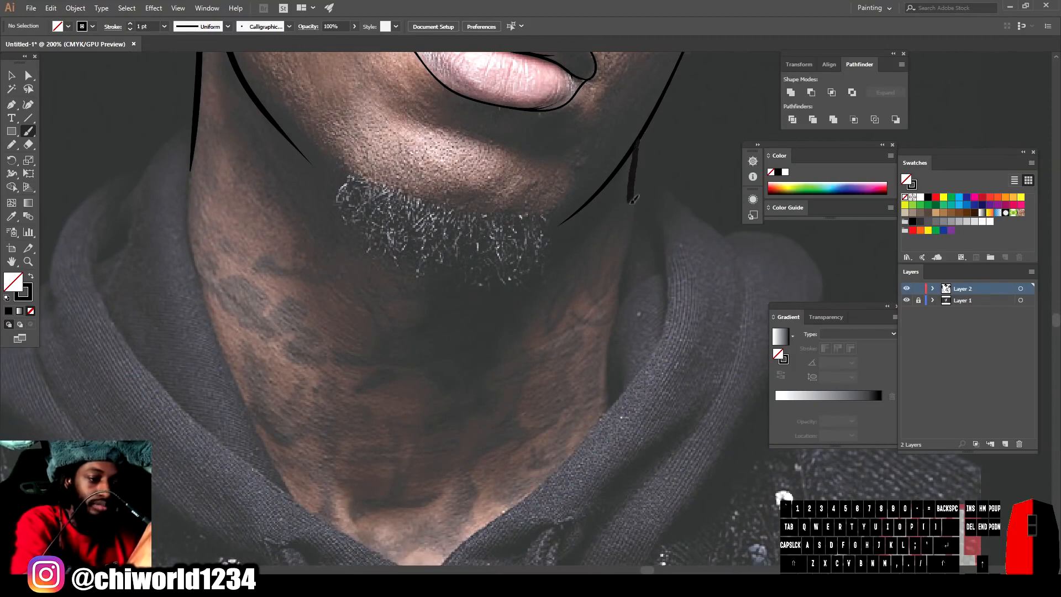
left_click_drag(615, 369, 616, 390)
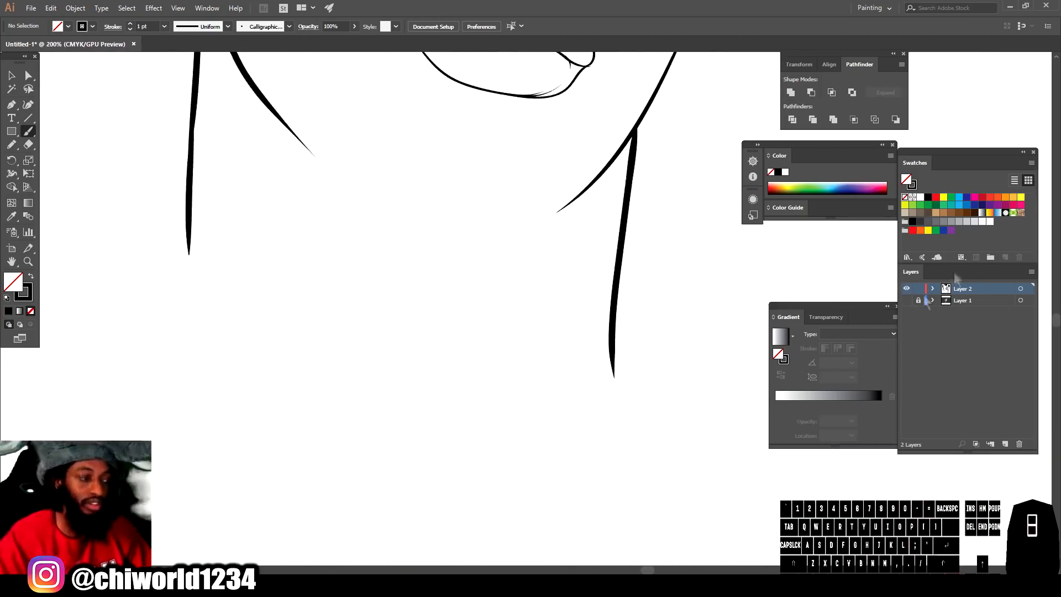
- Close the base of the neck with a wavy dripping edge and add a second drip line across it
mouse_move(614, 393)
left_mouse_down()
mouse_move(572, 434)
mouse_move(456, 501)
mouse_move(252, 332)
mouse_move(190, 334)
left_mouse_up()
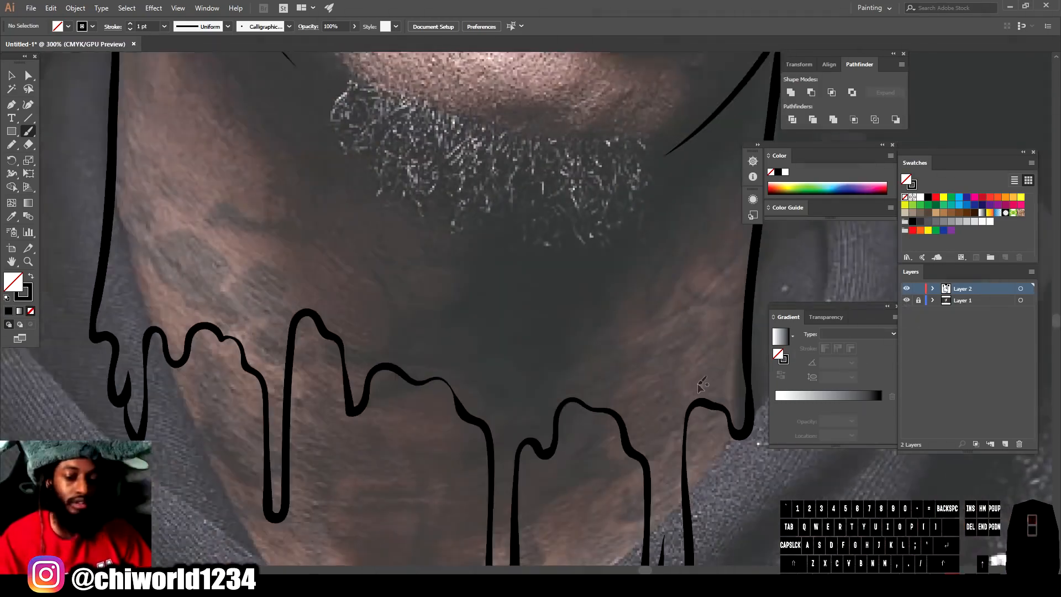
scroll(702, 384, "down", 1)
mouse_move(728, 366)
left_mouse_down()
mouse_move(507, 286)
mouse_move(354, 290)
mouse_move(143, 260)
left_mouse_up()
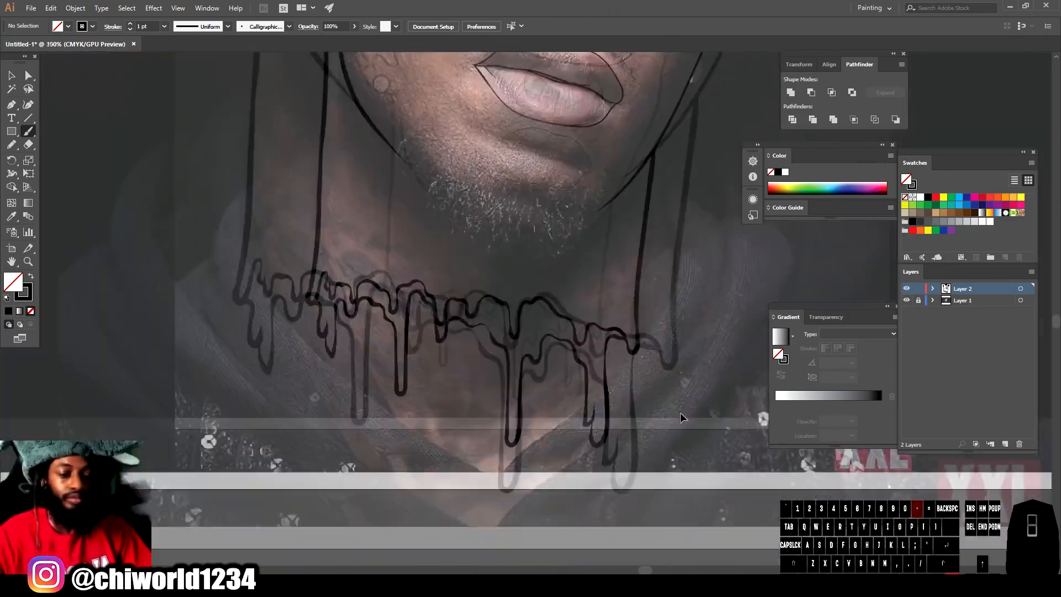
- Switch to the Pencil with a black fill and no stroke, and draw the chin beard as a jagged solid shape
left_click(11, 143)
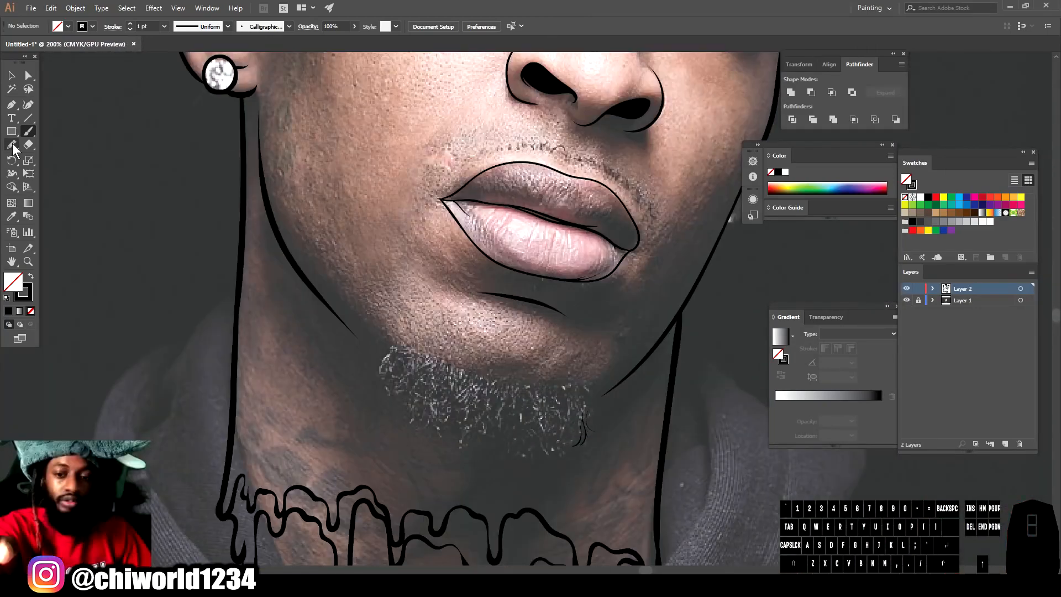
left_click(32, 275)
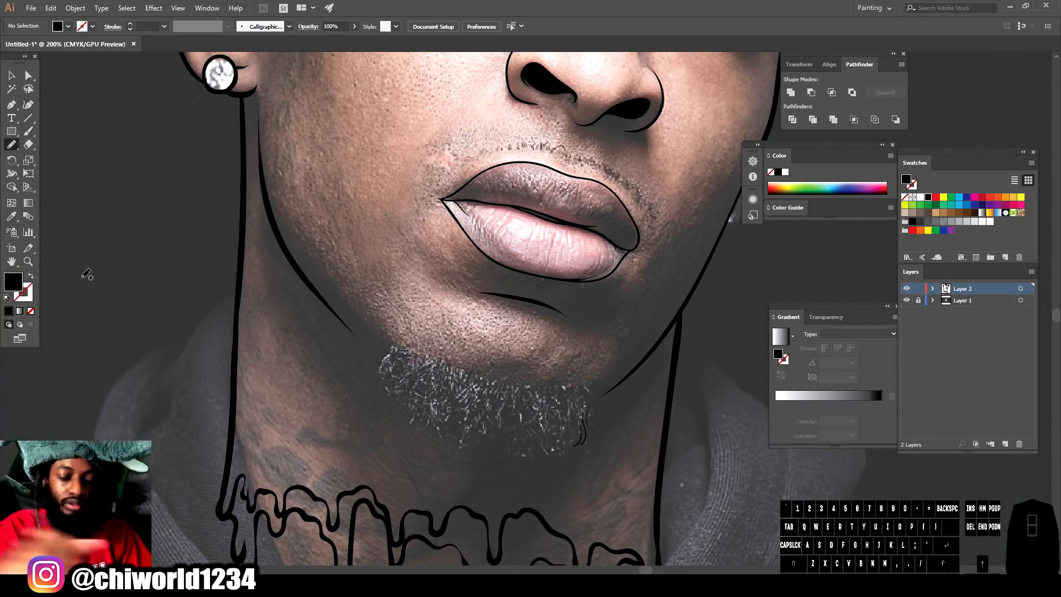
left_click_drag(585, 407, 589, 401)
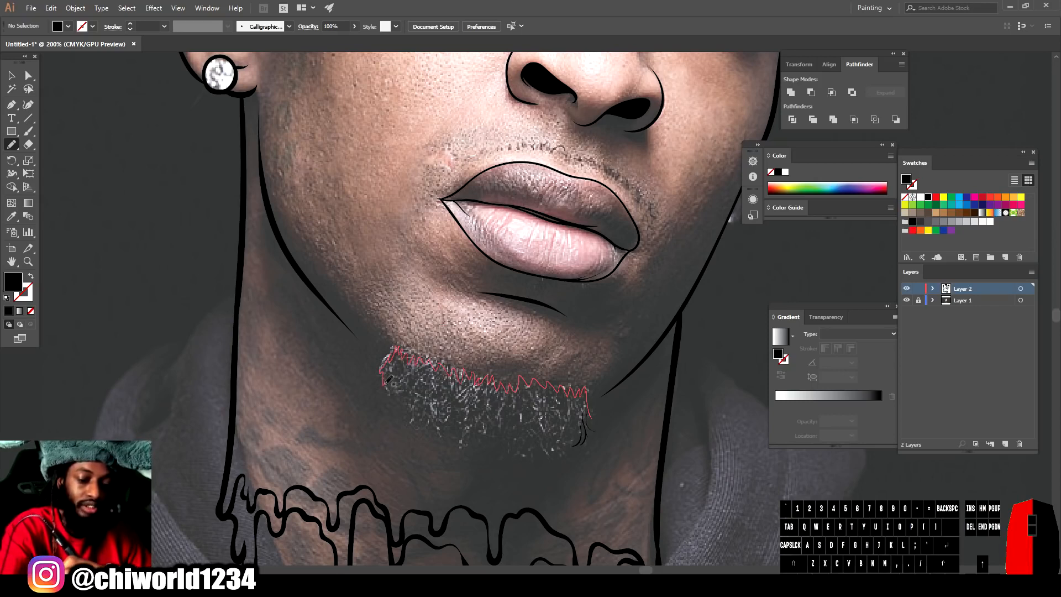
left_click_drag(550, 446, 590, 419)
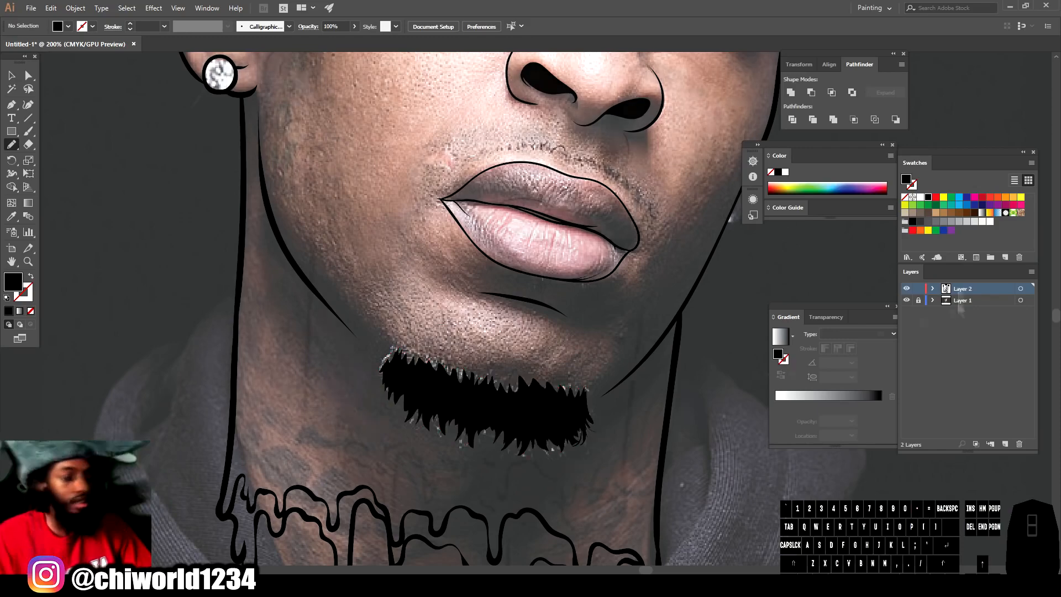
- Draw curved 0.25 pt Paintbrush hair strokes along the beard's lower edge and left end
scroll(534, 308, "up", 1)
key("b")
left_click_drag(569, 506, 550, 536)
left_click_drag(608, 508, 587, 523)
mouse_move(542, 506)
left_mouse_down()
mouse_move(520, 536)
mouse_move(490, 539)
left_mouse_up()
left_click_drag(507, 495, 474, 531)
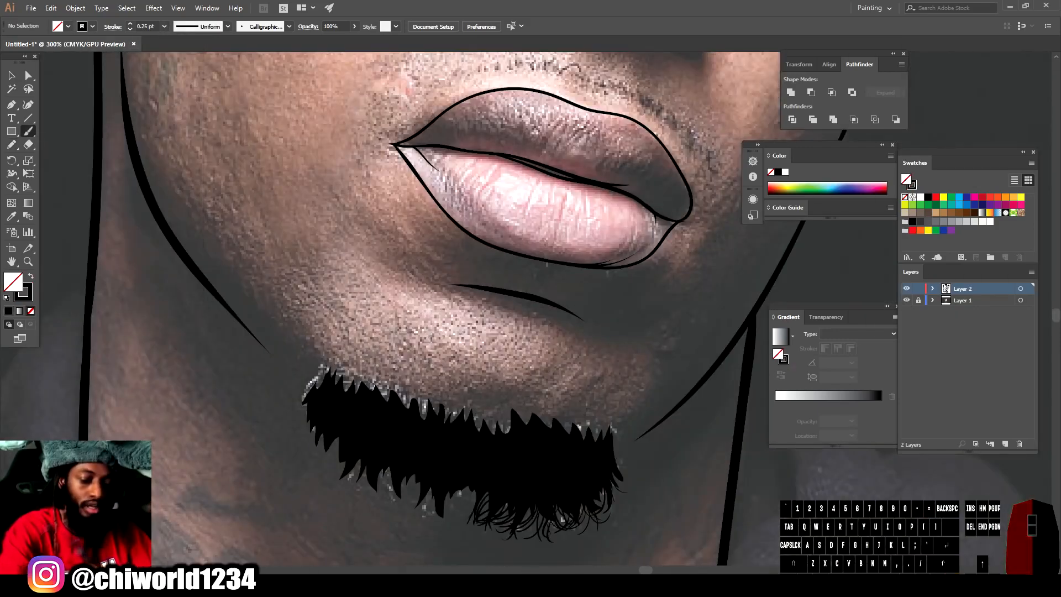
left_click_drag(418, 475, 374, 507)
mouse_move(388, 470)
left_mouse_down()
mouse_move(346, 508)
mouse_move(322, 485)
left_mouse_up()
left_click_drag(337, 439, 296, 470)
left_click_drag(314, 418, 285, 444)
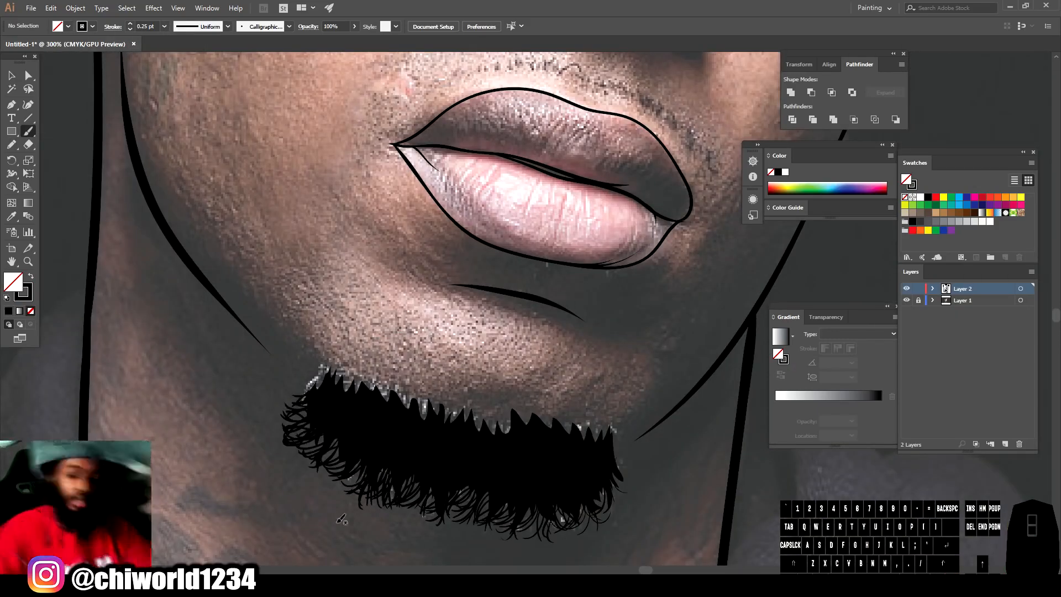
- Hide Layer 1 to examine the beard within the whole line drawing, and show the layer again
key("ctrl+minus")
key("ctrl+minus")
key("ctrl+minus")
key("ctrl+minus")
key("ctrl+minus")
left_click(906, 301)
key("ctrl+equal")
key("ctrl+equal")
key("ctrl+equal")
key("ctrl+equal")
key("ctrl+equal")
key("ctrl+equal")
left_click(906, 302)
- Add more fine hair strokes at the beard's right end, along its lower edge and at its upper left corner
left_click_drag(611, 421, 630, 396)
left_click_drag(609, 430, 636, 431)
left_click_drag(614, 397, 610, 353)
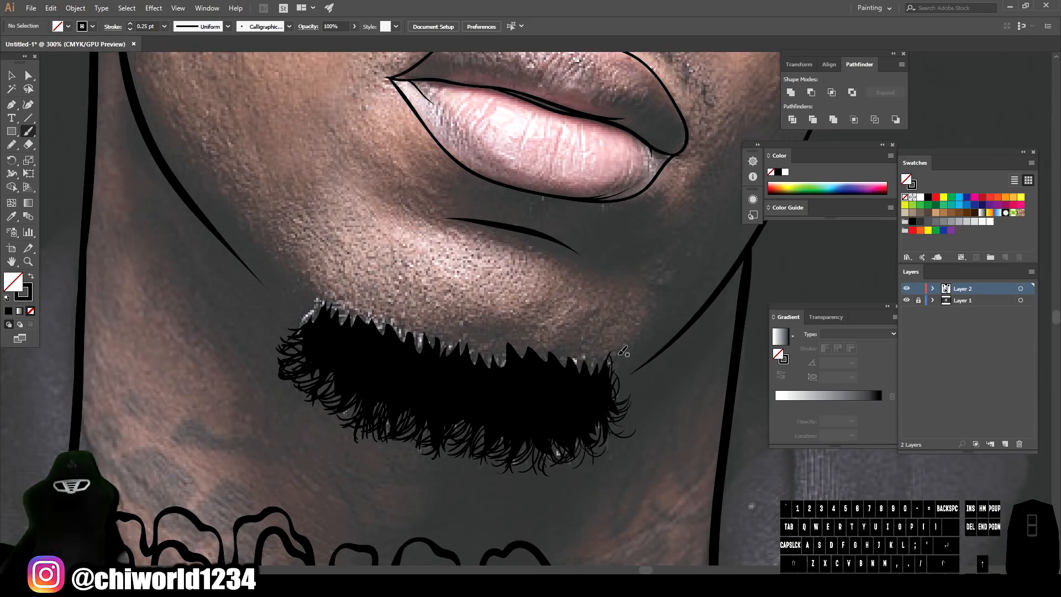
left_click_drag(610, 425, 562, 477)
left_click_drag(533, 455, 510, 479)
left_click_drag(509, 458, 474, 471)
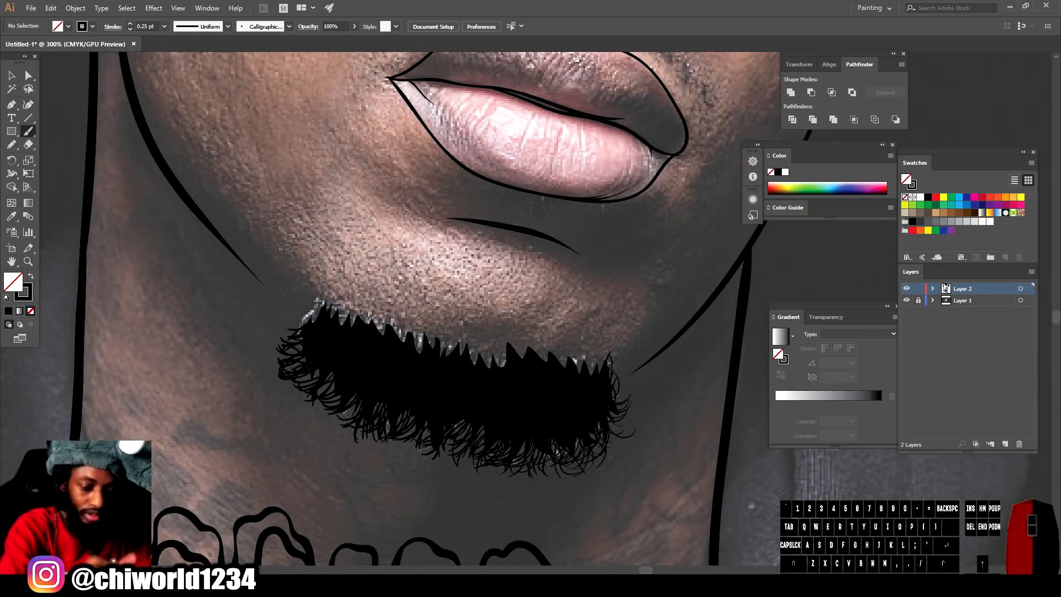
mouse_move(579, 439)
left_mouse_down()
mouse_move(568, 462)
mouse_move(516, 456)
left_mouse_up()
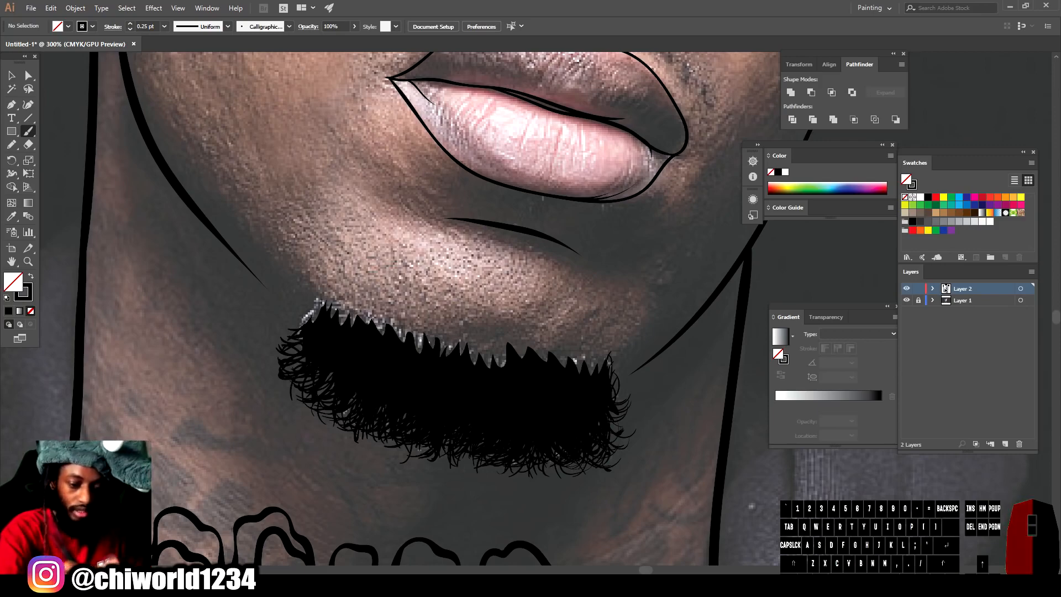
left_click_drag(318, 306, 297, 327)
- Hide Layer 1 to check the beard, add hair strokes at its right end, and show the layer again
key("ctrl+minus")
key("ctrl+minus")
left_click(907, 300)
key("ctrl+equal")
key("ctrl+equal")
key("ctrl+equal")
left_click_drag(629, 446, 651, 461)
mouse_move(634, 447)
left_mouse_down()
mouse_move(651, 408)
mouse_move(620, 369)
left_mouse_up()
left_click(907, 300)
- Enlarge the brush and draw short hair strokes along the beard's upper edge from right to left
key("bracketright")
key("bracketright")
left_click_drag(601, 394, 581, 368)
left_click_drag(486, 384, 475, 360)
left_click_drag(243, 306, 237, 283)
left_click_drag(470, 382, 447, 356)
mouse_move(379, 356)
left_mouse_down()
mouse_move(371, 337)
mouse_move(340, 328)
left_mouse_up()
- Reduce the brush size and add finer hair strokes along the beard's upper edge
key("bracketleft")
key("bracketleft")
left_click_drag(329, 342, 316, 318)
left_click_drag(292, 330, 280, 306)
left_click_drag(591, 392, 581, 367)
left_click_drag(544, 377, 531, 359)
left_click_drag(468, 380, 454, 360)
- Fill the remaining gaps along the beard's upper edge and soften both ends with short hair strokes
left_click_drag(618, 405, 645, 369)
left_click_drag(614, 387, 600, 367)
left_click_drag(570, 385, 555, 363)
left_click_drag(460, 362, 443, 342)
left_click_drag(415, 354, 407, 334)
left_click_drag(277, 325, 259, 292)
mouse_move(256, 311)
left_mouse_down()
mouse_move(246, 287)
mouse_move(274, 295)
left_mouse_up()
left_click_drag(461, 354, 483, 343)
left_click_drag(615, 373, 595, 364)
left_click_drag(635, 408, 654, 389)
left_click_drag(220, 313, 210, 294)
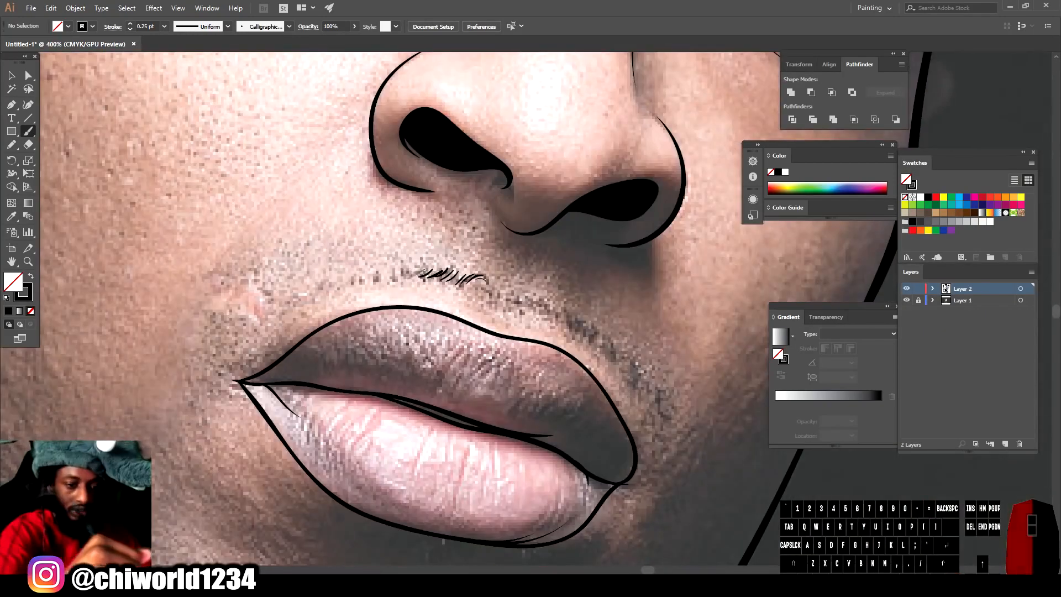
- Draw the thin moustache above the upper lip with short overlapping hair strokes on both sides
left_click_drag(387, 282, 409, 264)
left_click_drag(291, 311, 304, 293)
left_click_drag(586, 337, 569, 316)
left_click_drag(547, 307, 531, 293)
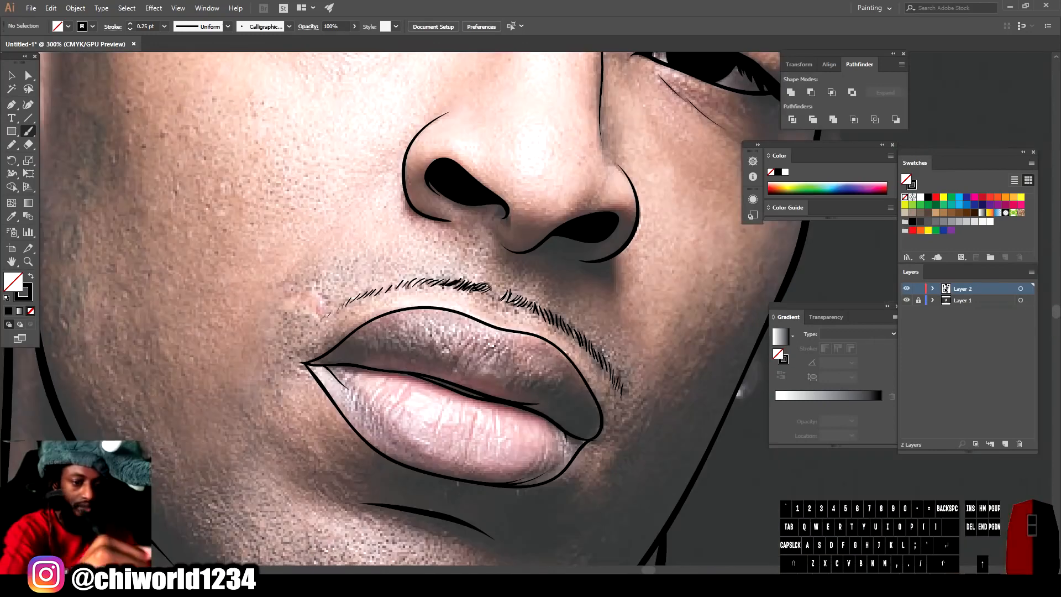
left_click_drag(332, 316, 346, 298)
left_click_drag(359, 304, 376, 285)
left_click_drag(621, 393, 612, 371)
left_click_drag(580, 347, 573, 327)
left_click_drag(546, 319, 532, 301)
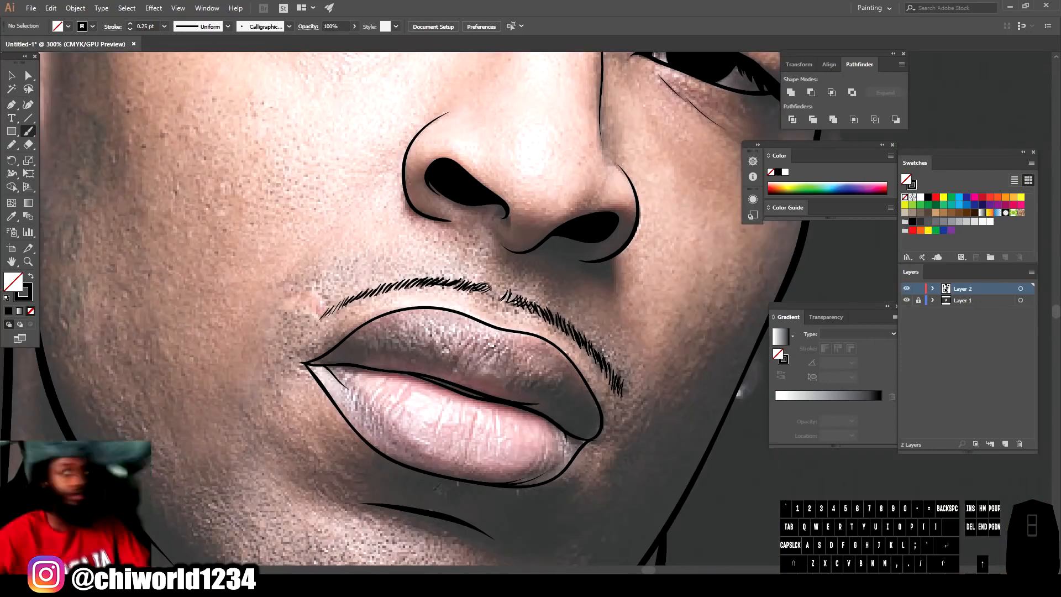
- Trace the crown hair and the locs over the forehead's left side with the Pencil tool as black-filled shapes without stroke
key("ctrl+minus")
key("ctrl+minus")
key("ctrl+minus")
scroll(509, 474, "up", 5)
key("ctrl+equal")
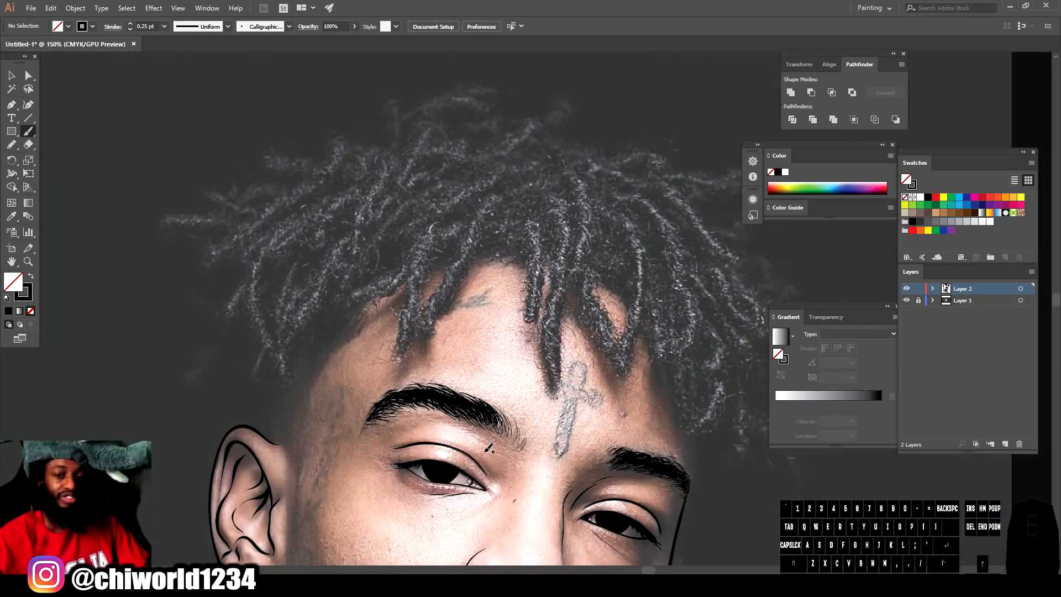
left_click(10, 146)
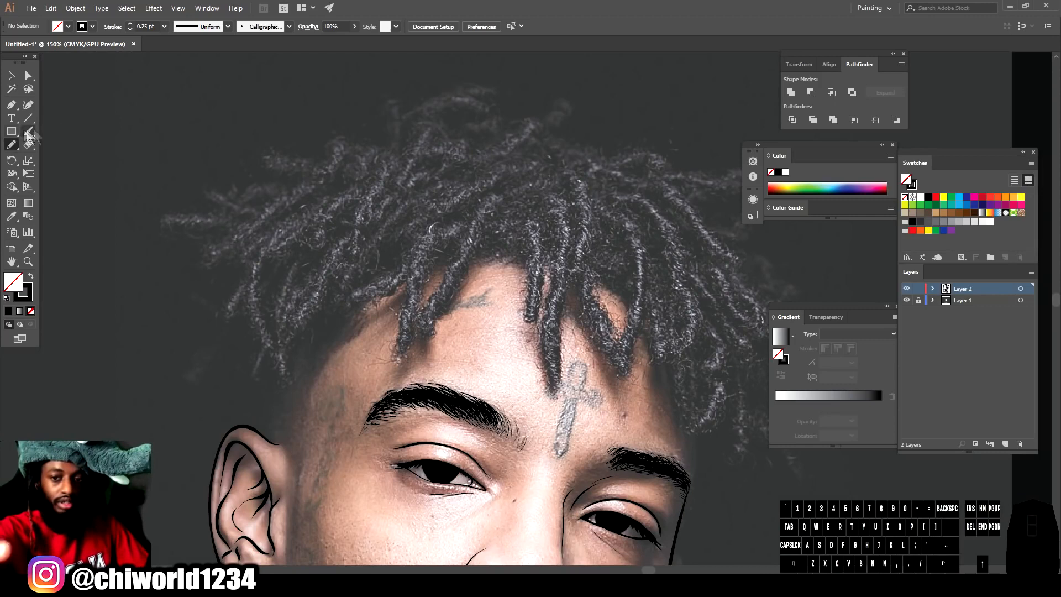
left_click(32, 277)
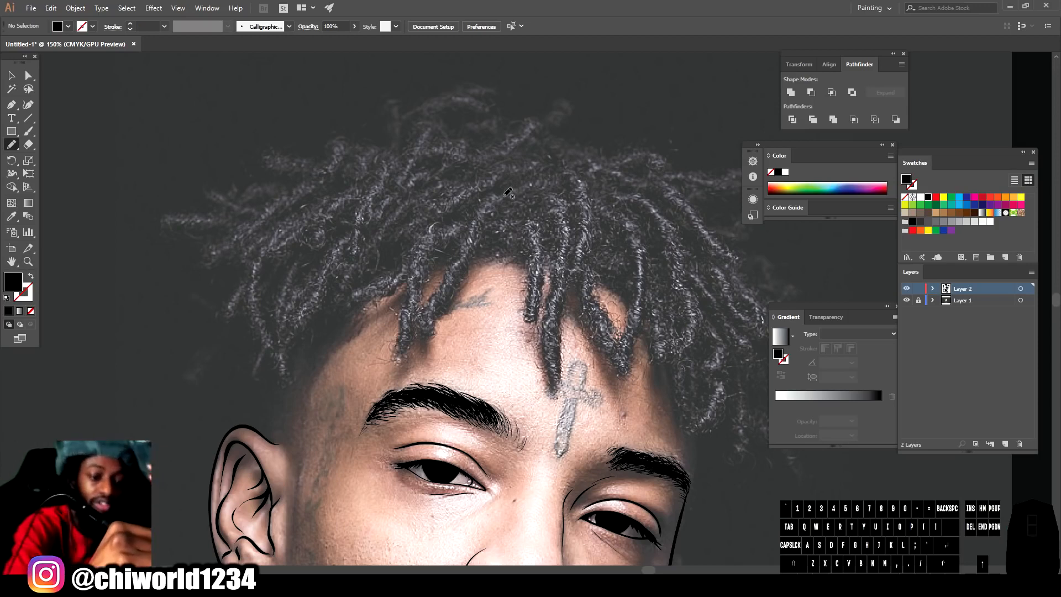
left_click_drag(517, 210, 513, 221)
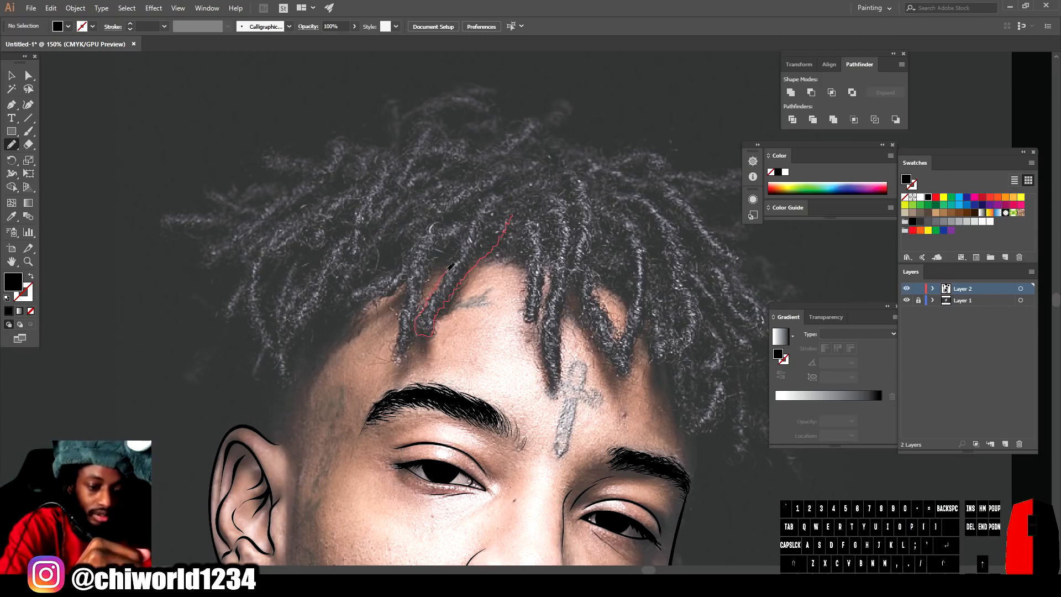
mouse_move(407, 270)
left_mouse_down()
mouse_move(513, 215)
mouse_move(487, 259)
left_mouse_up()
left_click_drag(470, 264, 538, 265)
left_click_drag(424, 274, 465, 249)
left_click_drag(379, 283, 329, 330)
left_click_drag(670, 149, 381, 283)
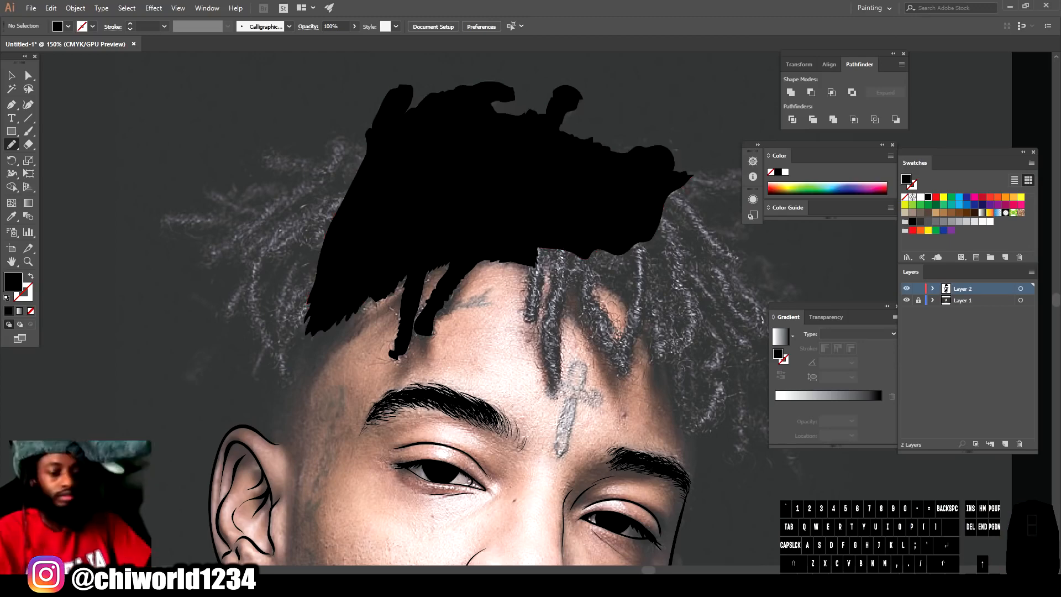
- Trace the jagged locs hanging over the middle and right of the forehead as a black-filled shape
scroll(526, 268, "right", 4)
left_click(906, 300)
left_click(906, 300)
scroll(526, 268, "up", 1)
left_click_drag(319, 255, 341, 267)
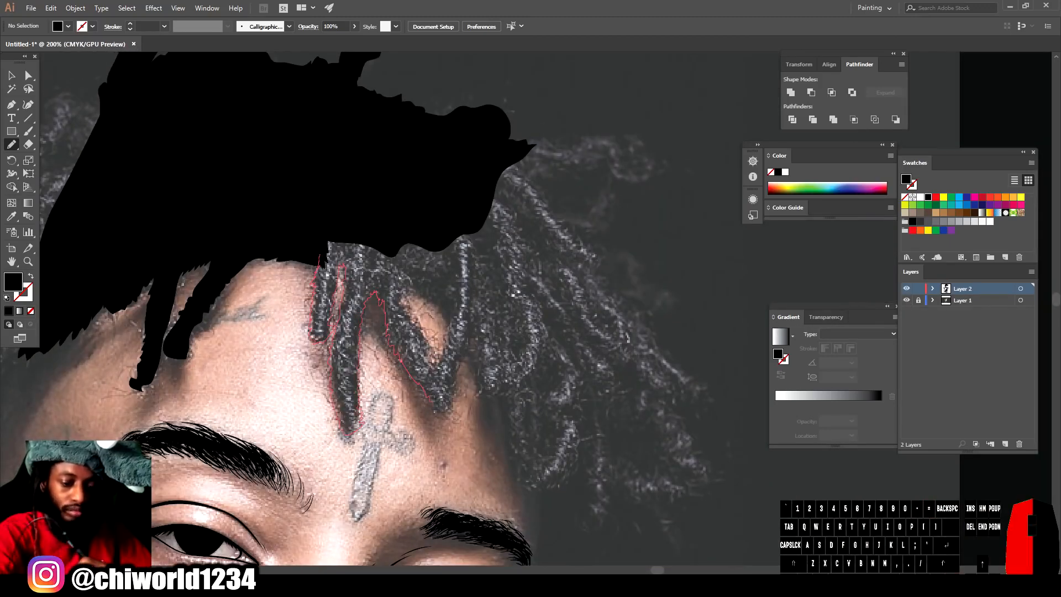
left_click_drag(470, 243, 321, 256)
- Trace the loc mass beside the right temple in black, undoing the first version and redrawing it
mouse_move(475, 317)
left_mouse_down()
mouse_move(518, 403)
mouse_move(476, 310)
left_mouse_up()
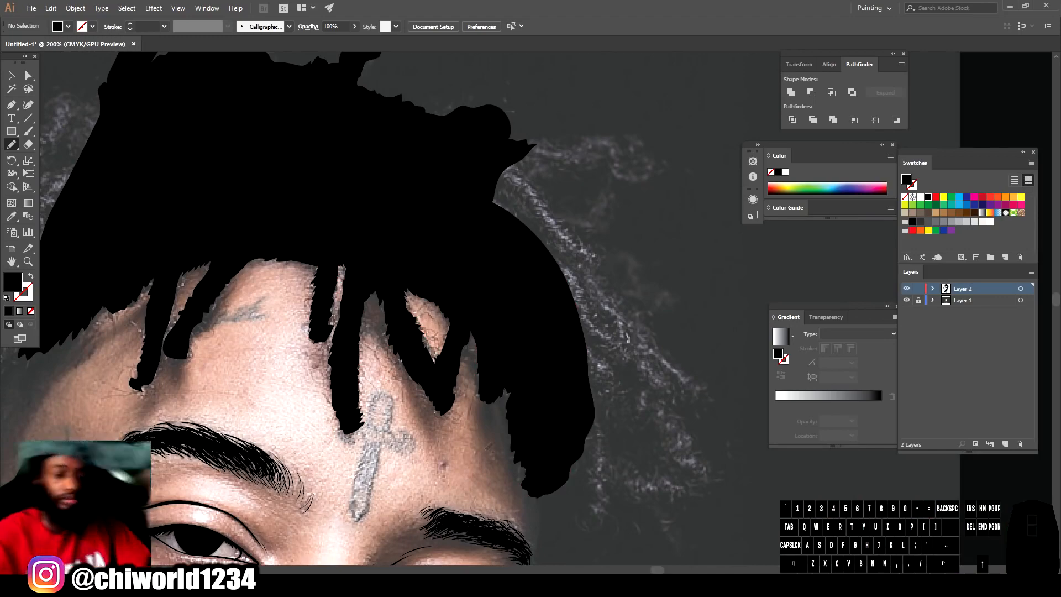
key("ctrl+z")
left_click_drag(552, 476, 550, 409)
left_click_drag(584, 390, 551, 428)
left_click_drag(473, 339, 583, 390)
scroll(636, 304, "down", 2)
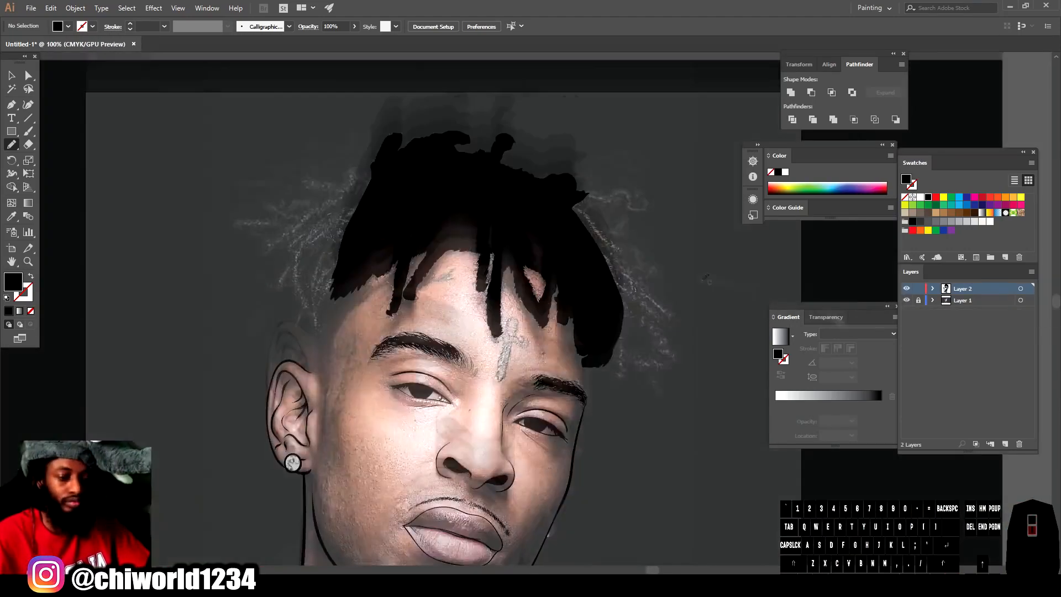
- Trace the spread-out locs on the left side of the head as a black shape and compare it with the photo hidden
scroll(78, 185, "up", 1)
left_click_drag(478, 316, 425, 409)
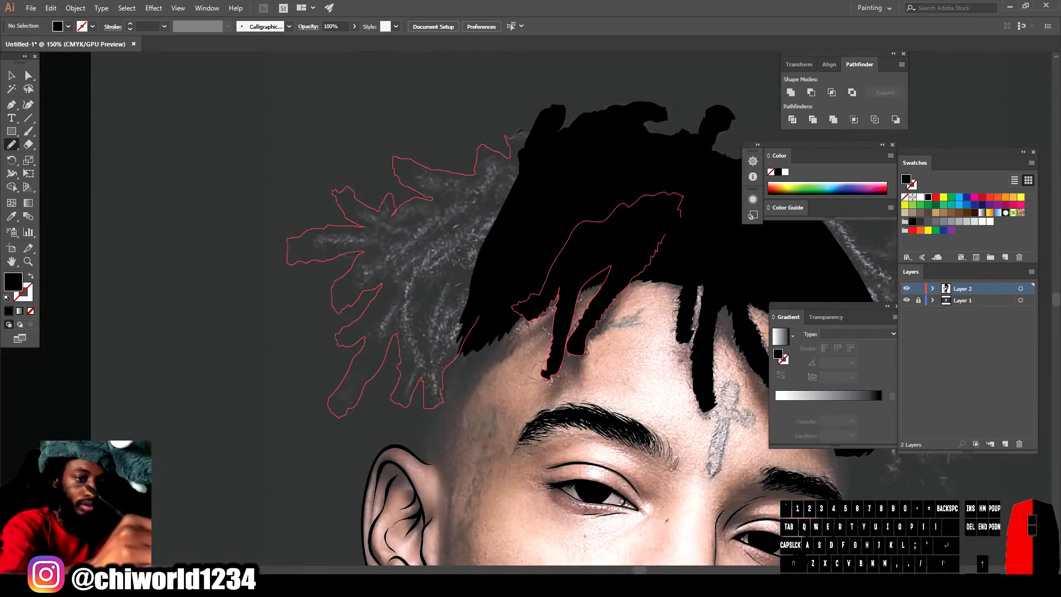
left_click_drag(509, 158, 479, 316)
left_click_drag(691, 354, 321, 288)
scroll(614, 331, "down", 3)
left_click(907, 301)
left_click(906, 300)
- Trace the loose outer locs on the right side of the head as a black-filled shape
scroll(614, 332, "up", 3)
left_click_drag(437, 132, 562, 139)
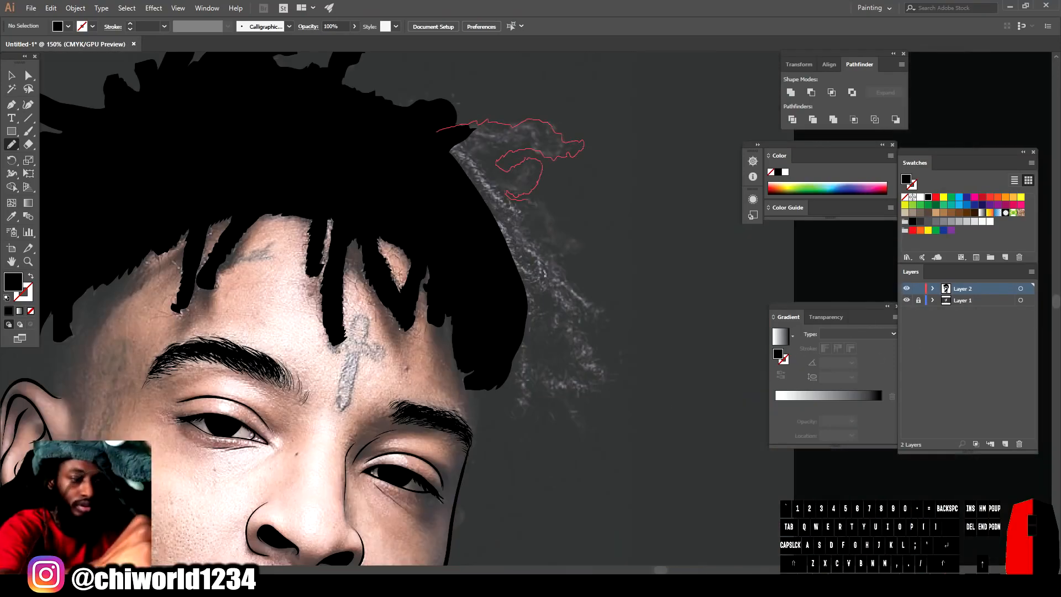
left_click_drag(498, 330, 440, 133)
scroll(527, 315, "down", 2)
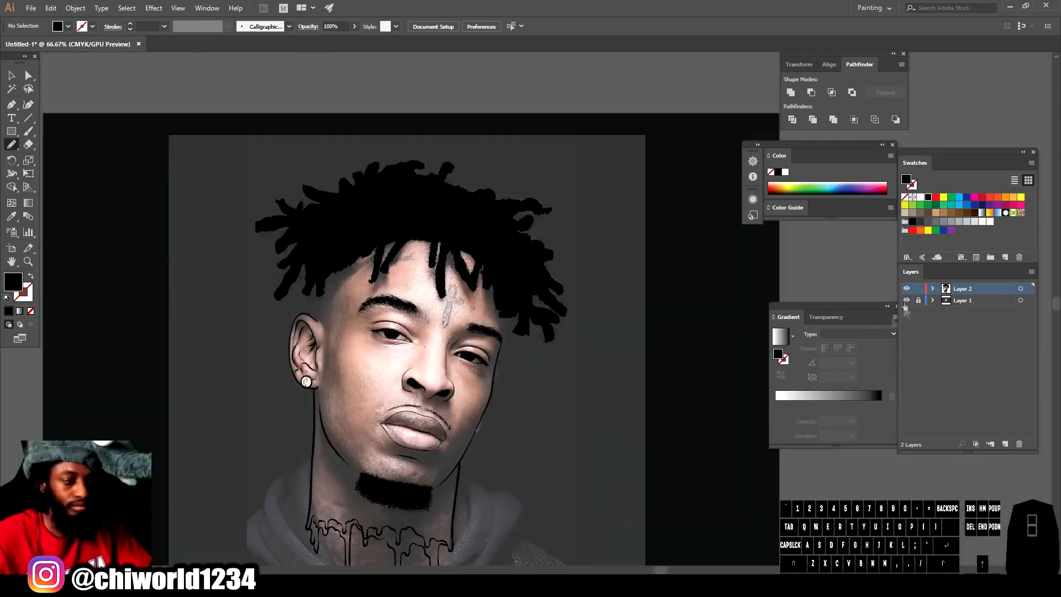
- Paint a black line without fill from the left locs down to the ear and compare it with the photo hidden
scroll(444, 355, "up", 2)
key("b")
key("shift+x")
scroll(67, 238, "up", 3)
left_click_drag(323, 279, 319, 491)
scroll(530, 304, "down", 3)
left_click(907, 300)
left_click(907, 300)
- Paint two rows of short slanted hair strokes along the left temple hairline below the locs
scroll(736, 359, "up", 5)
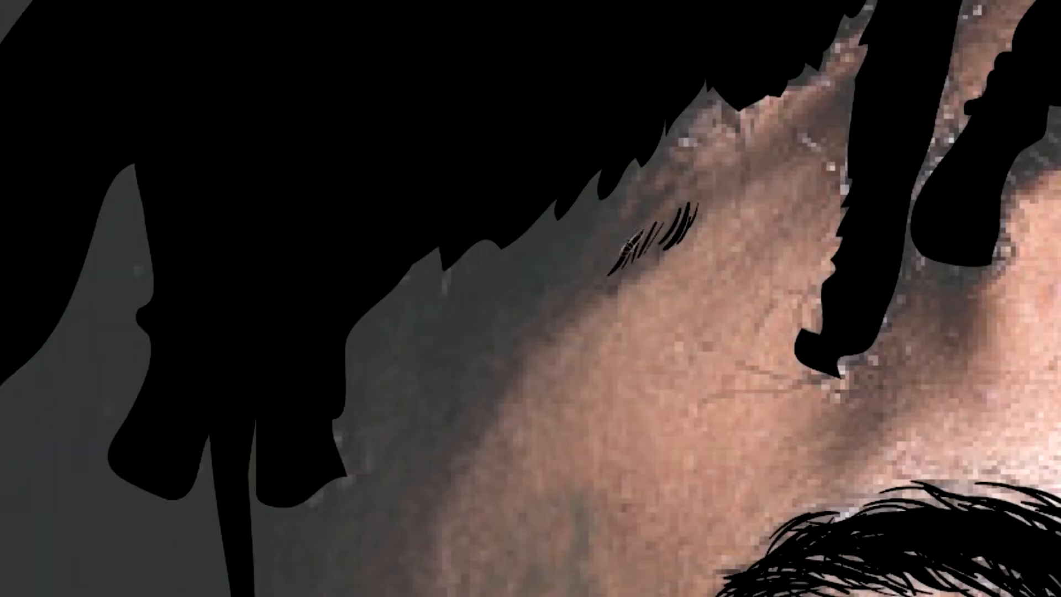
mouse_move(629, 246)
left_mouse_down()
mouse_move(547, 280)
mouse_move(534, 298)
mouse_move(523, 293)
left_mouse_up()
left_click_drag(485, 319, 501, 304)
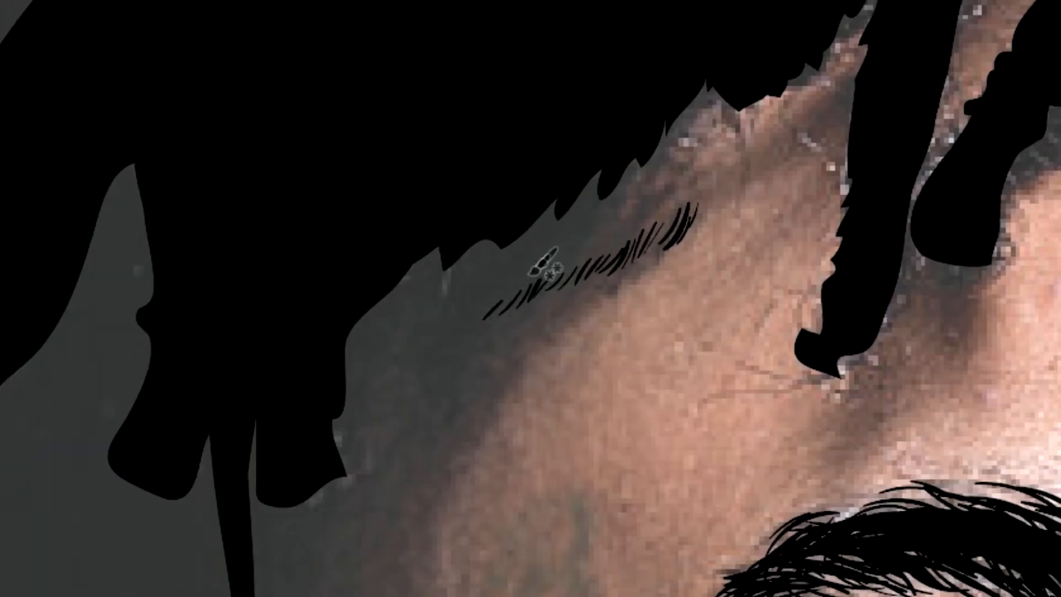
mouse_move(665, 224)
left_mouse_down()
mouse_move(676, 200)
mouse_move(663, 201)
mouse_move(678, 202)
mouse_move(654, 207)
left_mouse_up()
mouse_move(618, 248)
left_mouse_down()
mouse_move(632, 213)
mouse_move(607, 238)
left_mouse_up()
left_click_drag(557, 272, 570, 253)
mouse_move(541, 278)
left_mouse_down()
mouse_move(555, 259)
mouse_move(523, 278)
left_mouse_up()
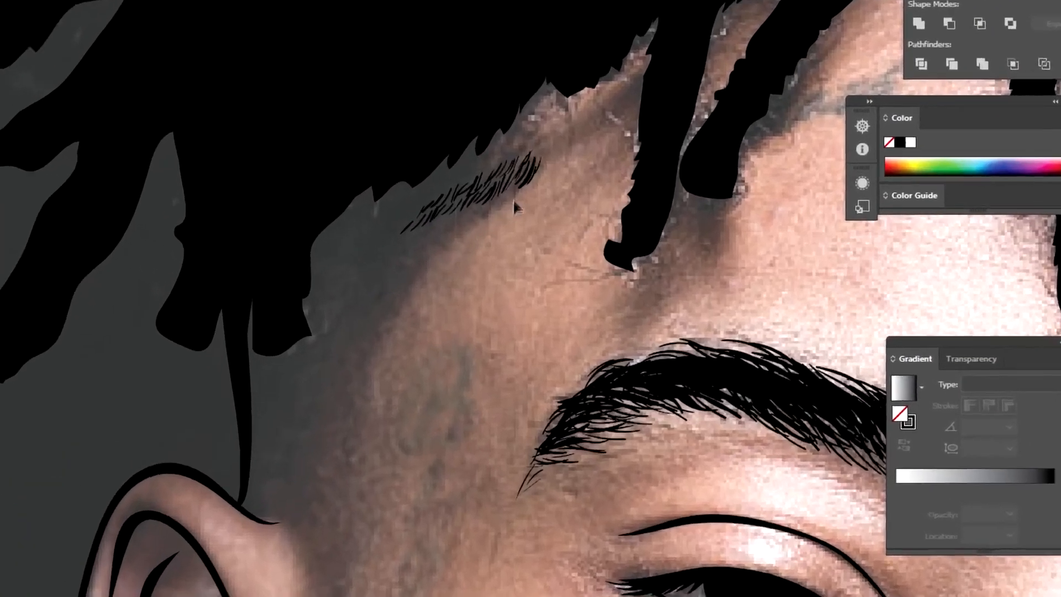
- Copy the temple hair strokes repeatedly to fill the hairline fade below the left locs, and check it with the photo hidden
left_click_drag(456, 240, 518, 173)
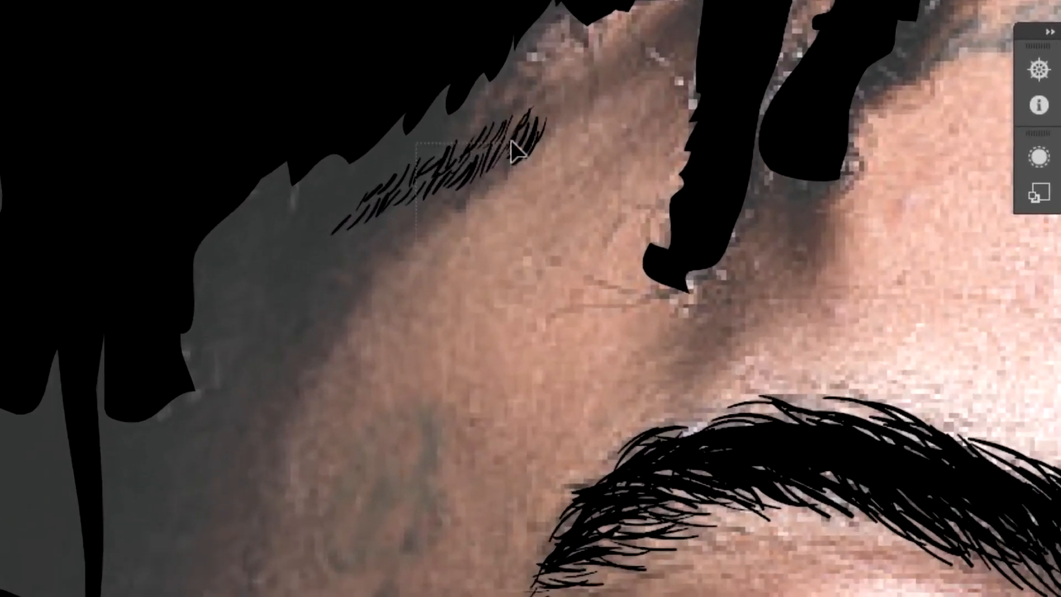
left_click_drag(545, 125, 546, 125)
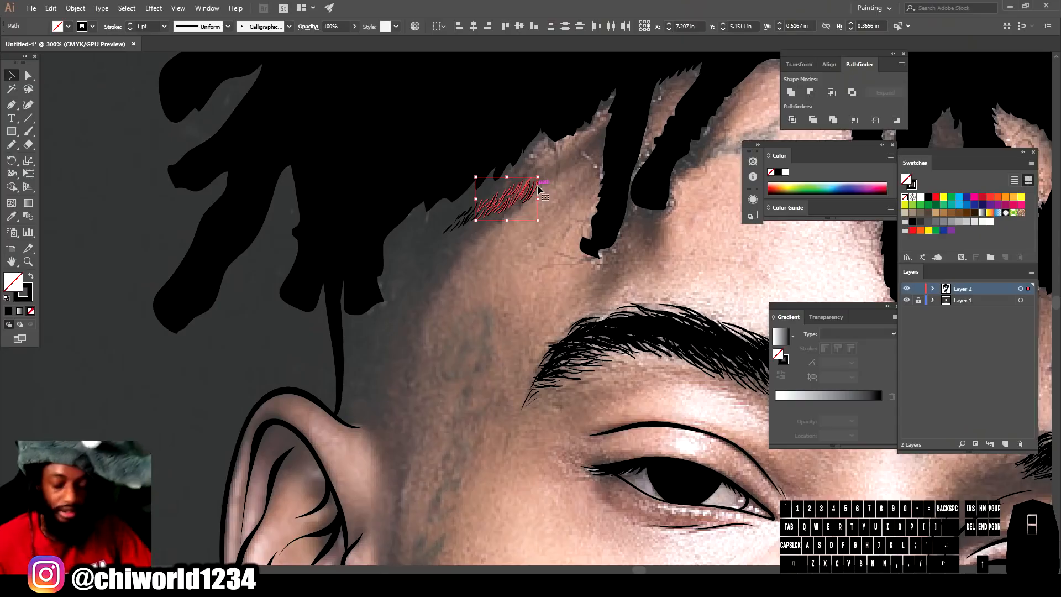
mouse_move(505, 201)
left_mouse_down()
mouse_move(523, 144)
mouse_move(514, 168)
mouse_move(517, 150)
mouse_move(477, 187)
left_mouse_up()
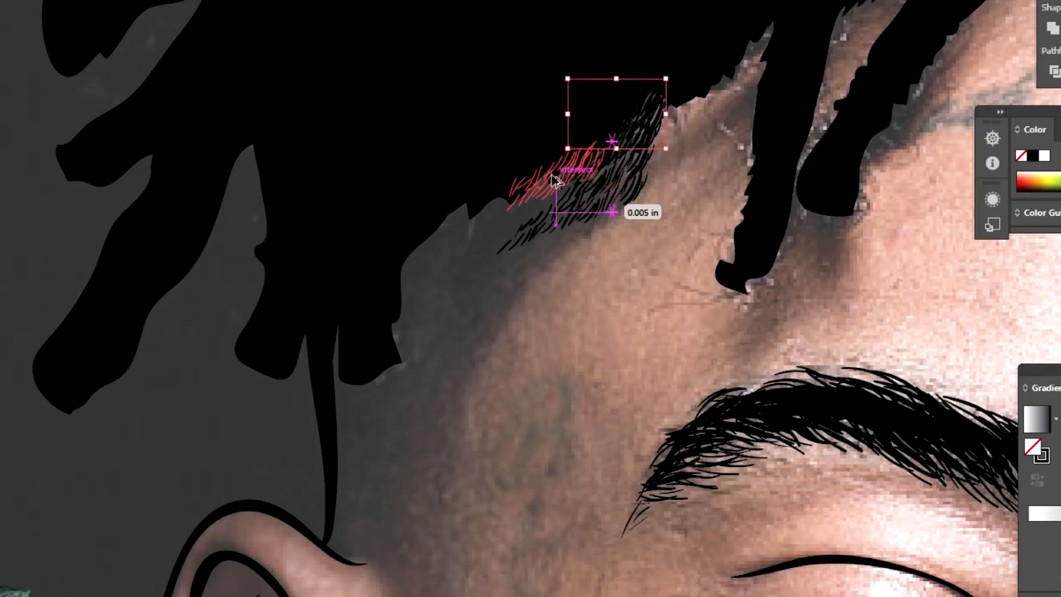
mouse_move(555, 180)
left_mouse_down()
mouse_move(564, 190)
mouse_move(526, 194)
mouse_move(526, 177)
mouse_move(530, 226)
mouse_move(465, 205)
mouse_move(492, 232)
mouse_move(502, 218)
mouse_move(476, 243)
mouse_move(509, 232)
mouse_move(459, 215)
mouse_move(377, 325)
mouse_move(385, 278)
mouse_move(467, 193)
mouse_move(619, 191)
mouse_move(614, 212)
mouse_move(482, 282)
mouse_move(491, 267)
mouse_move(446, 240)
mouse_move(429, 310)
mouse_move(369, 331)
left_mouse_up()
left_click(77, 516)
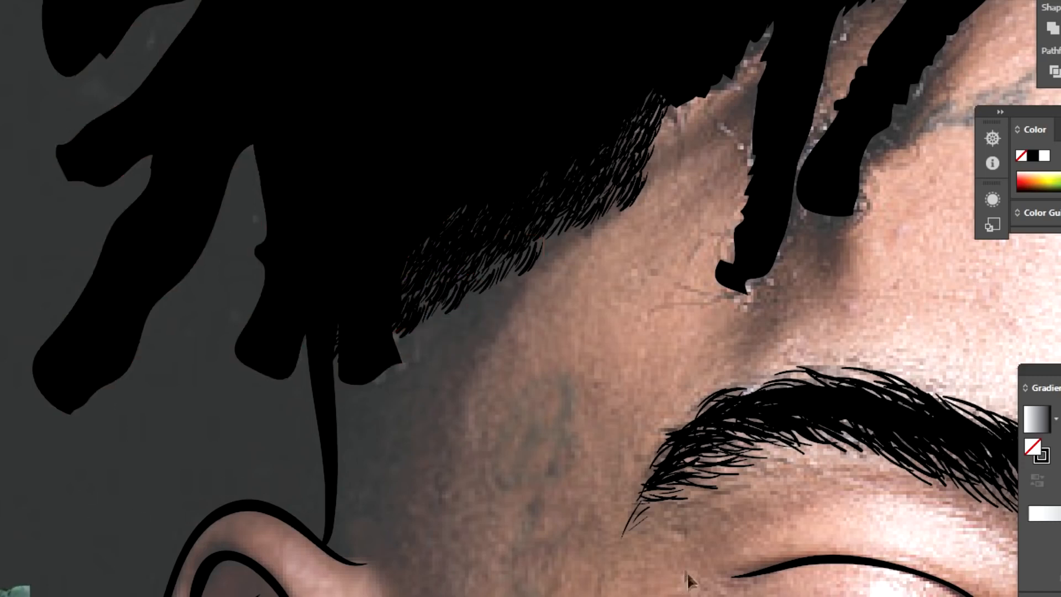
key("ctrl+minus")
key("ctrl+minus")
key("ctrl+minus")
key("ctrl+minus")
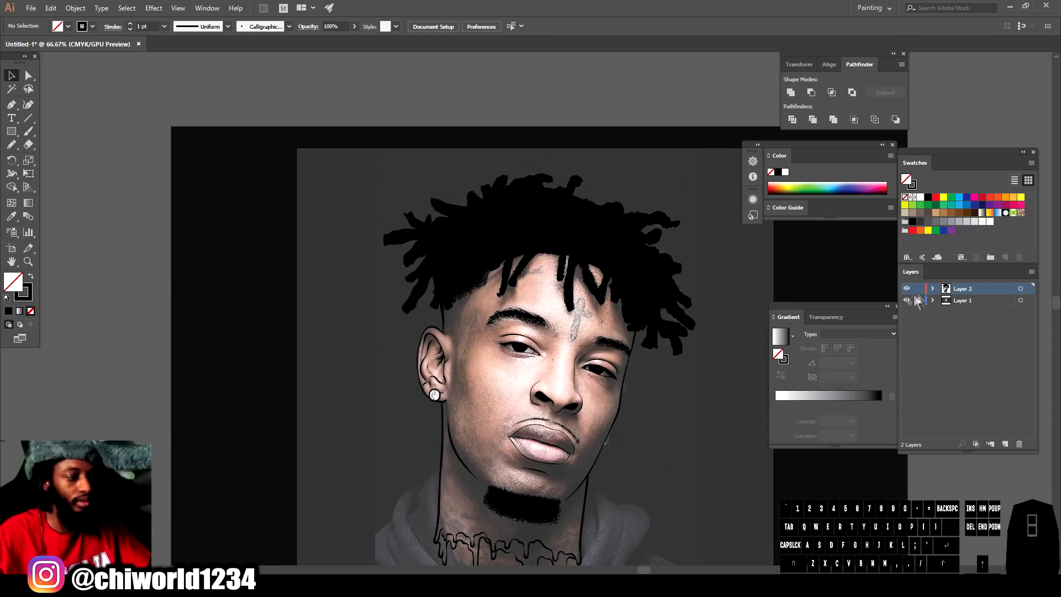
left_click(907, 300)
left_click(907, 300)
- Set the stroke weight to 0.25 pt and paint finer hair strokes along the lower edge of the temple fade
key("ctrl+equal")
key("ctrl+equal")
key("ctrl+equal")
key("ctrl+equal")
key("ctrl+equal")
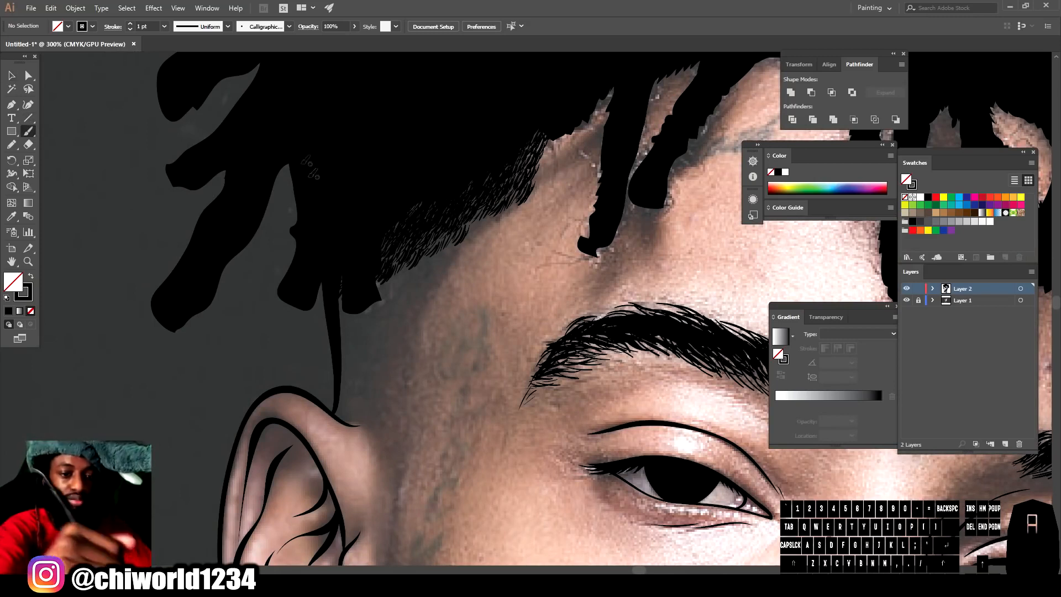
left_click(164, 27)
left_click(177, 39)
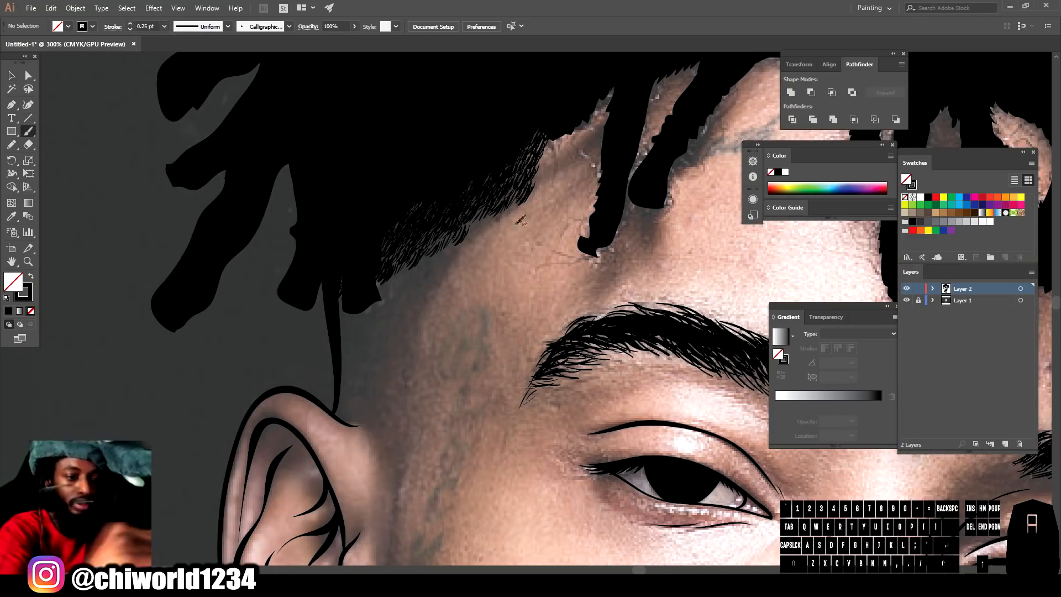
mouse_move(514, 212)
left_mouse_down()
mouse_move(504, 217)
mouse_move(518, 201)
mouse_move(471, 236)
mouse_move(477, 213)
left_mouse_up()
left_click_drag(457, 250, 466, 232)
mouse_move(444, 253)
left_mouse_down()
mouse_move(459, 245)
mouse_move(444, 247)
left_mouse_up()
mouse_move(409, 274)
left_mouse_down()
mouse_move(421, 260)
mouse_move(408, 267)
left_mouse_up()
left_click_drag(389, 278, 461, 245)
left_click_drag(438, 268, 450, 254)
left_click_drag(389, 287, 412, 270)
mouse_move(419, 267)
left_mouse_down()
mouse_move(433, 257)
mouse_move(450, 265)
left_mouse_up()
mouse_move(428, 276)
left_mouse_down()
mouse_move(444, 265)
mouse_move(430, 267)
left_mouse_up()
left_click_drag(388, 291, 434, 275)
left_click_drag(404, 292, 443, 273)
left_click_drag(429, 284, 441, 275)
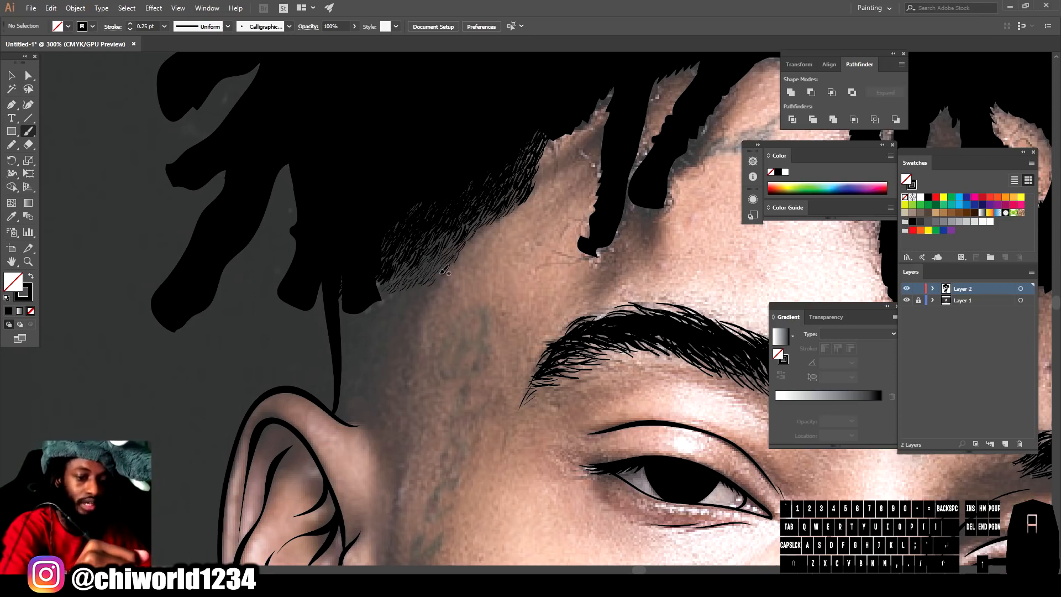
- Copy a patch of the fine hair strokes down the fade toward the top of the ear
left_click(11, 76)
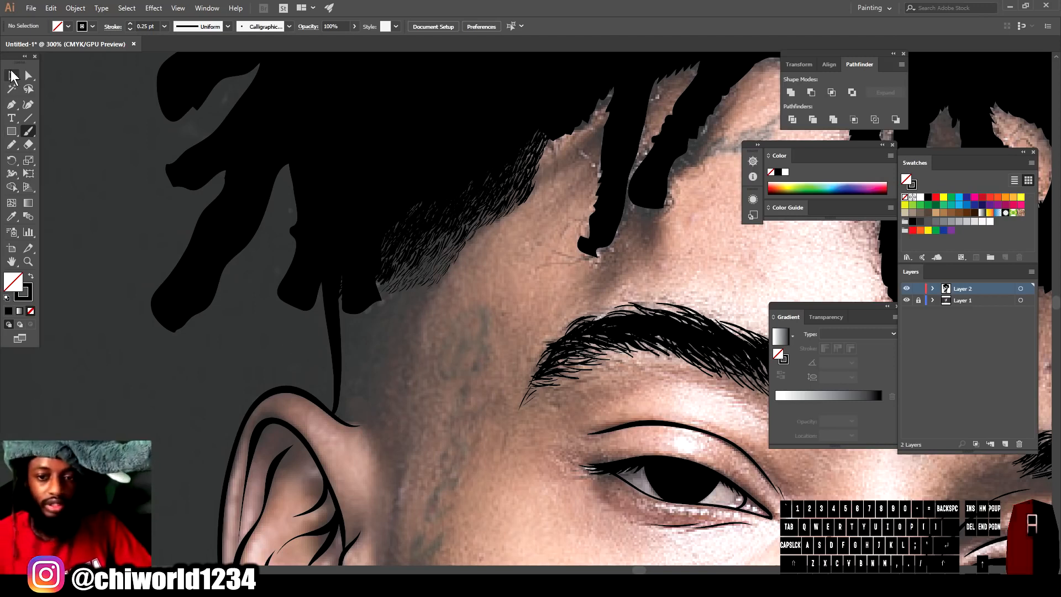
mouse_move(424, 302)
left_mouse_down()
mouse_move(464, 264)
mouse_move(416, 309)
mouse_move(390, 310)
mouse_move(386, 299)
mouse_move(379, 363)
mouse_move(355, 374)
mouse_move(368, 335)
mouse_move(353, 309)
mouse_move(410, 286)
left_mouse_up()
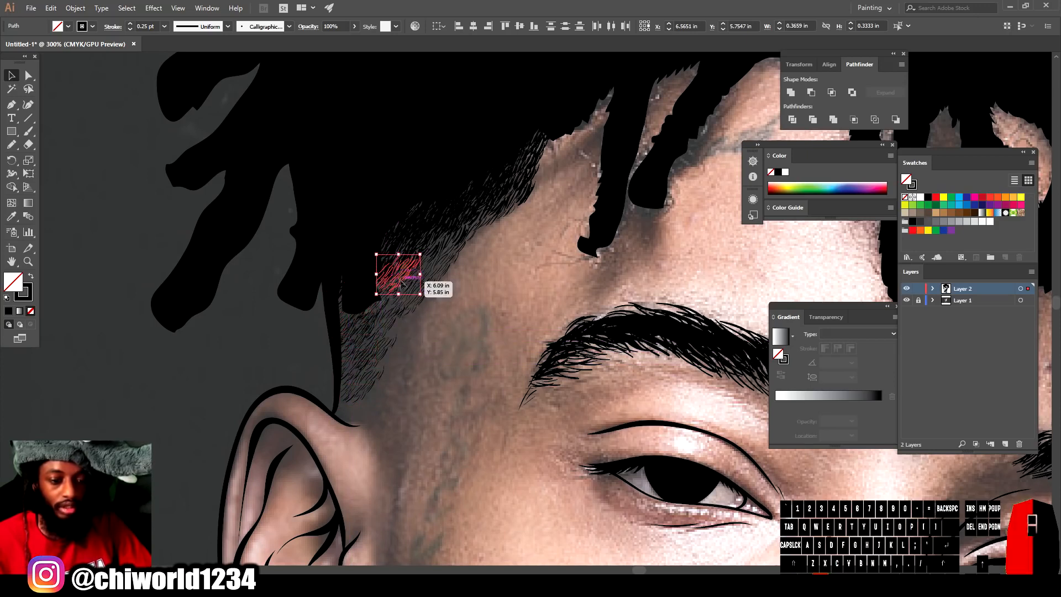
left_click(121, 169)
- Paint tiny hair strokes near the top of the ear, copy them along the fade's edge, and compare with the photo
left_click(28, 131)
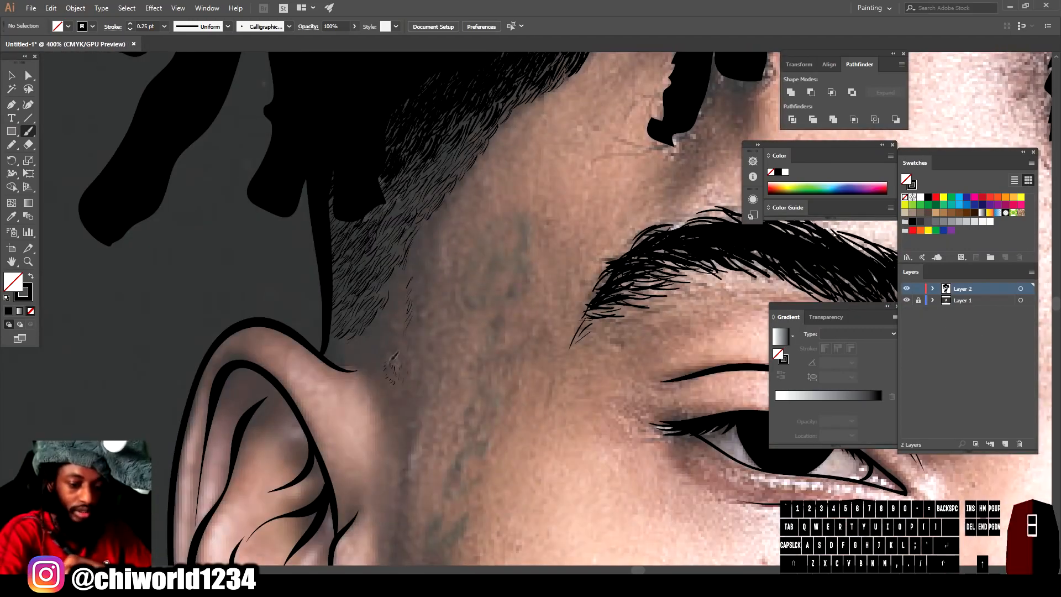
key("v")
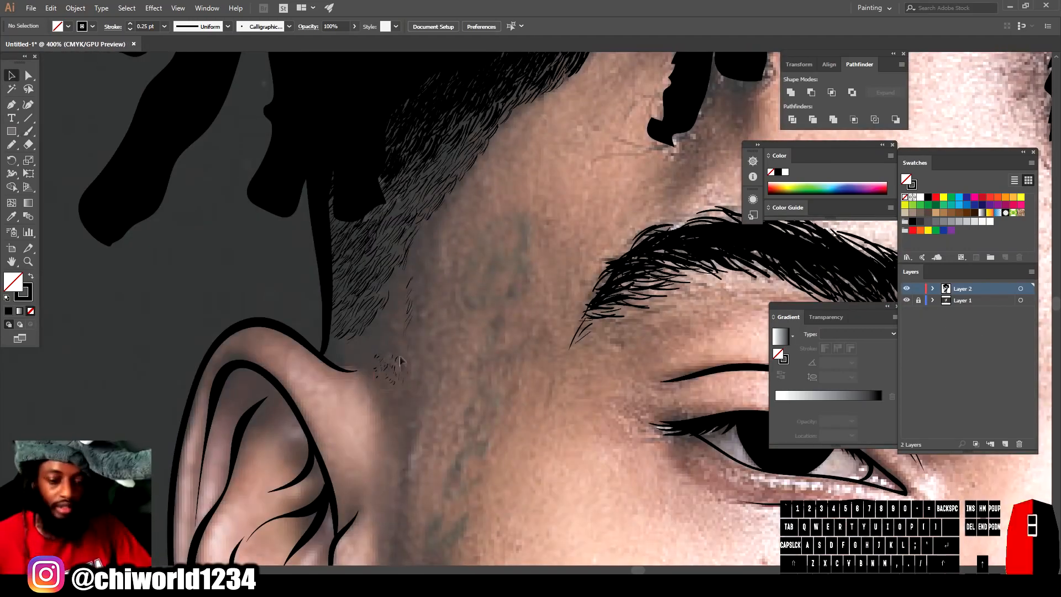
mouse_move(395, 328)
left_mouse_down()
mouse_move(420, 204)
mouse_move(479, 127)
mouse_move(394, 226)
mouse_move(398, 283)
left_mouse_up()
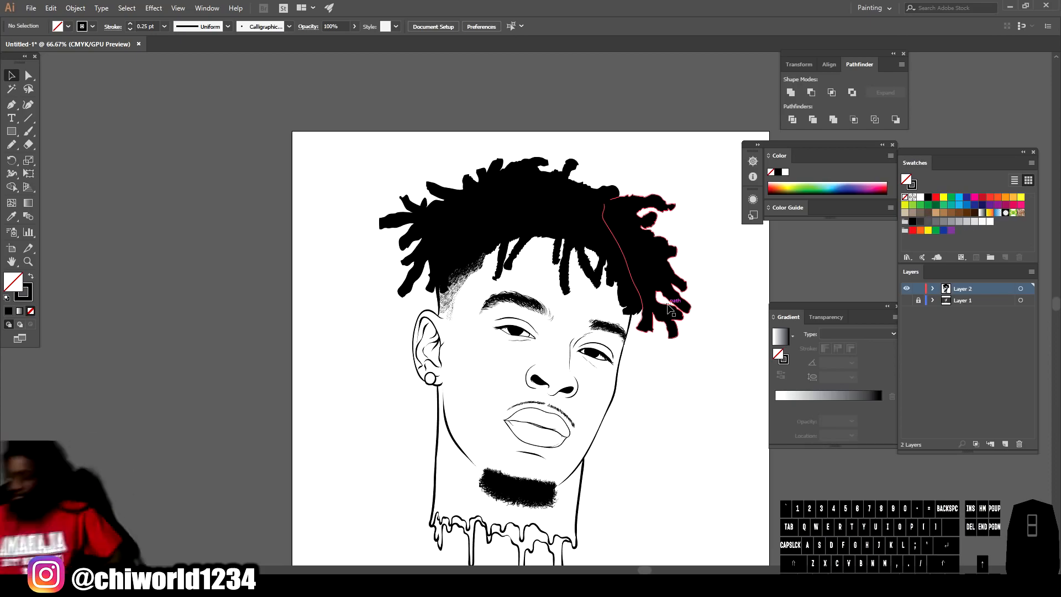
key("ctrl+minus")
scroll(481, 308, "up", 6)
left_click(907, 301)
scroll(547, 333, "left", 2)
scroll(546, 333, "down", 4)
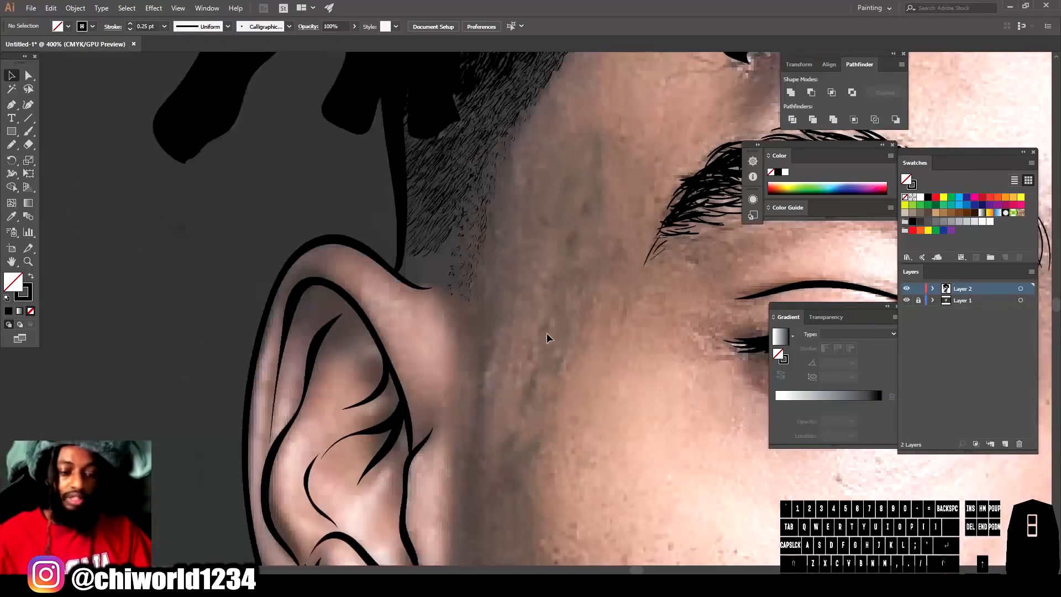
- Paint a thin column of tiny hair strokes down the sideburn in front of the ear
key("b")
left_click_drag(479, 372, 471, 400)
left_click_drag(488, 321, 476, 346)
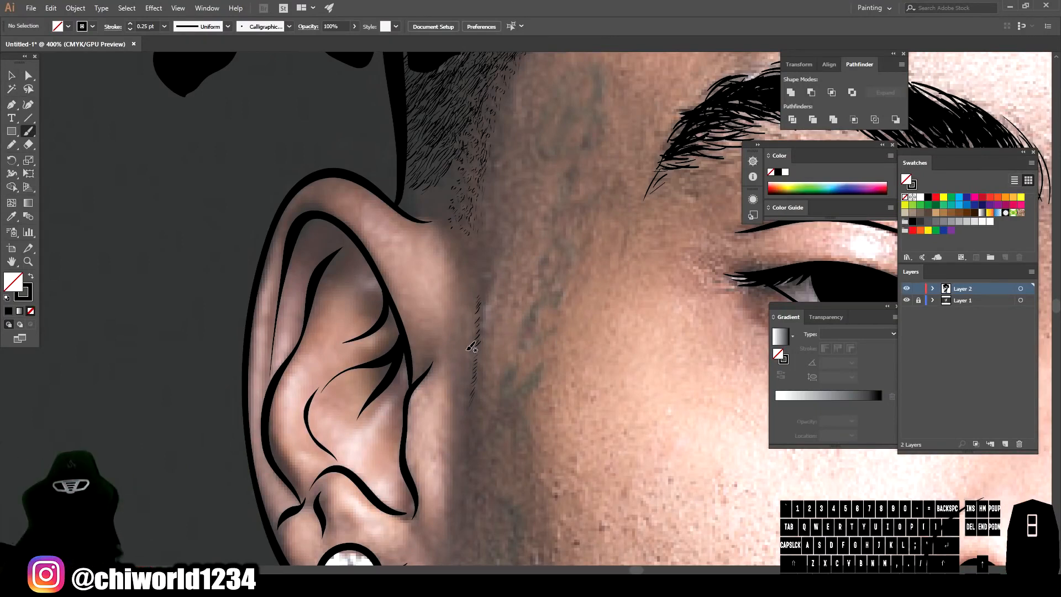
left_click_drag(474, 412, 470, 420)
left_click_drag(473, 422, 470, 431)
left_click_drag(480, 285, 475, 292)
- Fill the gaps above the ear and sideburn with tiny hair strokes and check the fade with the photo hidden
left_click_drag(472, 237, 463, 242)
left_click_drag(436, 204, 406, 204)
mouse_move(449, 201)
left_mouse_down()
mouse_move(435, 207)
mouse_move(436, 196)
left_mouse_up()
mouse_move(453, 176)
left_mouse_down()
mouse_move(446, 184)
mouse_move(451, 172)
left_mouse_up()
left_click_drag(431, 182, 422, 194)
key("ctrl+minus")
key("ctrl+minus")
key("ctrl+minus")
key("ctrl+minus")
left_click(907, 299)
left_click(907, 300)
- Copy patches of fine hair strokes over the thin areas of the fade above the ear and compare with the photo hidden
key("ctrl+equal")
key("ctrl+equal")
key("ctrl+equal")
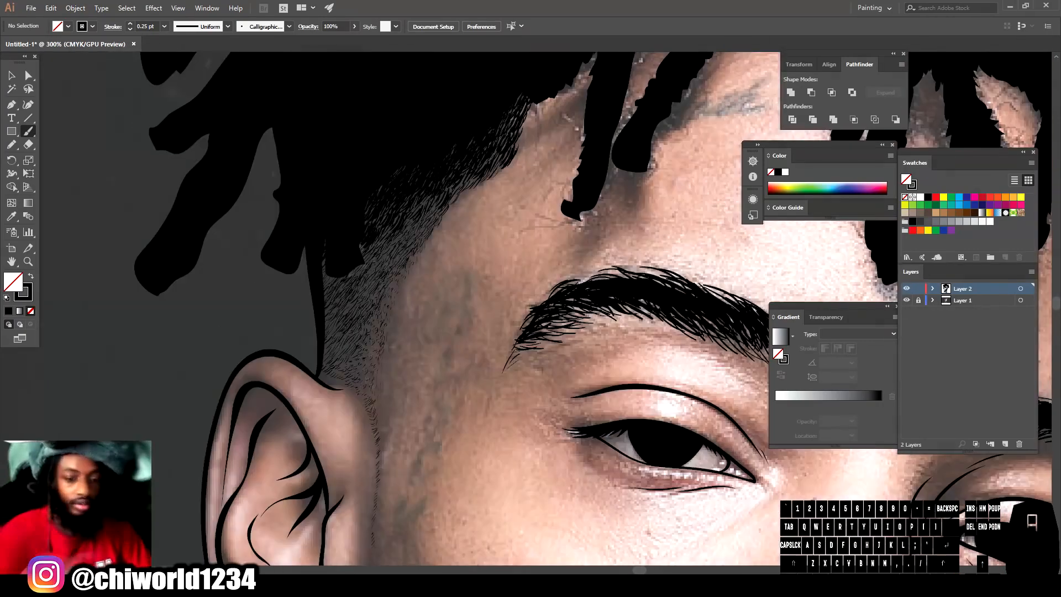
left_click(11, 76)
mouse_move(359, 316)
left_mouse_down()
mouse_move(399, 362)
mouse_move(364, 372)
left_mouse_up()
mouse_move(364, 372)
left_mouse_down()
mouse_move(381, 283)
mouse_move(414, 216)
left_mouse_up()
mouse_move(414, 216)
left_mouse_down()
mouse_move(427, 193)
mouse_move(336, 335)
mouse_move(333, 284)
left_mouse_up()
mouse_move(334, 285)
left_mouse_down()
mouse_move(353, 296)
mouse_move(381, 235)
left_mouse_up()
left_click(470, 260)
key("ctrl+minus")
key("ctrl+minus")
key("ctrl+minus")
key("ctrl+minus")
left_click(907, 300)
left_click(908, 300)
- Paint small curly 0.25 pt hair strokes along the edges of the locs hanging over the forehead
key("ctrl+equal")
key("ctrl+equal")
key("ctrl+equal")
key("ctrl+minus")
left_click(28, 133)
key("ctrl+equal")
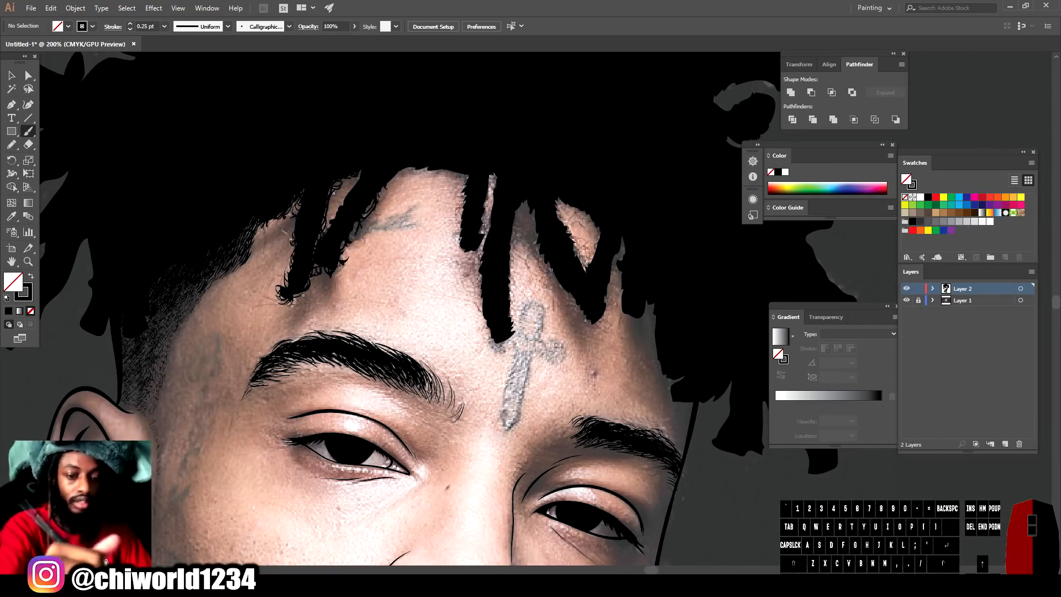
key("ctrl+minus")
key("ctrl+minus")
key("ctrl+minus")
key("ctrl+minus")
key("ctrl+equal")
key("ctrl+equal")
key("ctrl+equal")
key("ctrl+equal")
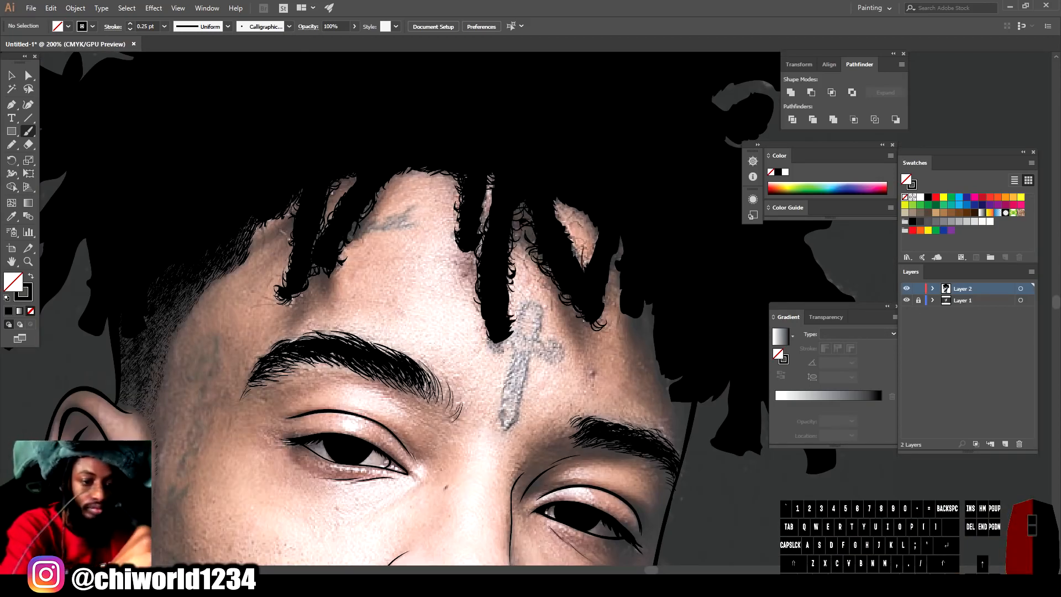
- Paint fine hair strokes inside the gap of the V-shaped loc on the forehead's right side
left_click_drag(556, 199, 566, 209)
left_click_drag(572, 207, 588, 219)
key("ctrl+minus")
left_click(907, 300)
- Delete a hair stroke in the V-shaped loc's gap, repaint it, and check the result with the photo hidden
key("ctrl+equal")
key("ctrl+equal")
left_click(11, 76)
left_click(390, 193)
key("Delete")
left_click(398, 224)
key("b")
left_click_drag(402, 217, 392, 160)
left_click(907, 301)
key("ctrl+minus")
key("ctrl+minus")
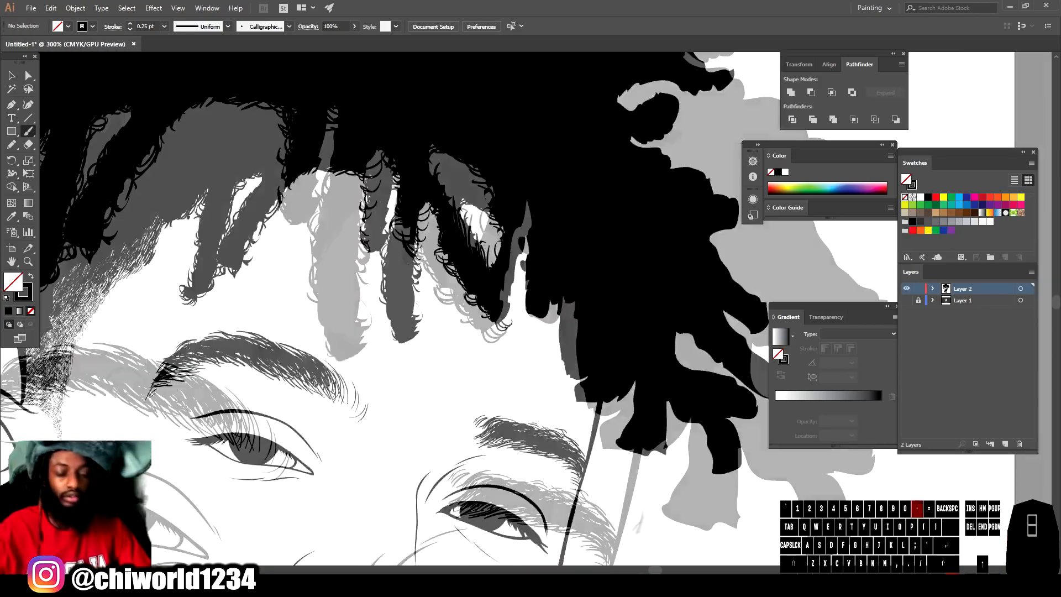
- Show the photo again and paint curly hair strokes along the loc edge beside the right temple
left_click(907, 301)
key("ctrl+equal")
key("ctrl+equal")
left_click(907, 301)
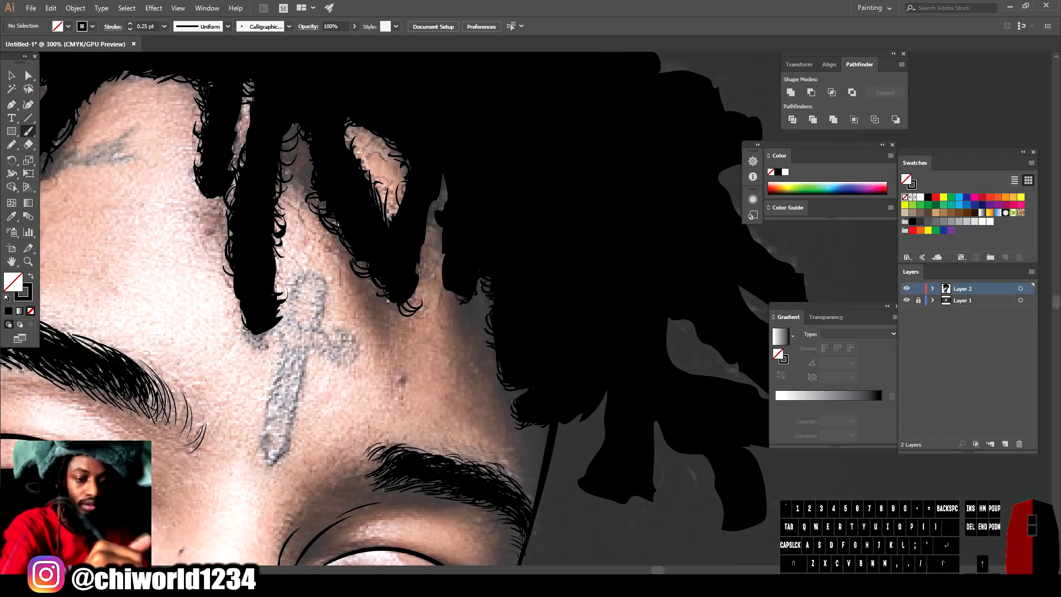
left_click_drag(679, 546, 564, 491)
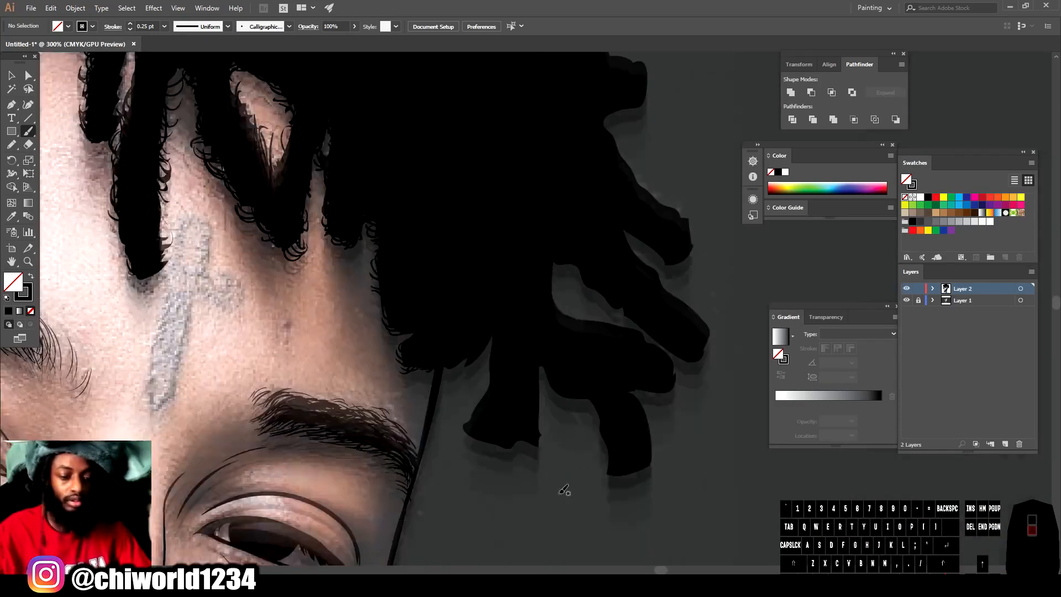
- Paint curly hair strokes on the hanging loc beside the right temple
left_click_drag(476, 354, 465, 375)
left_click_drag(490, 347, 480, 371)
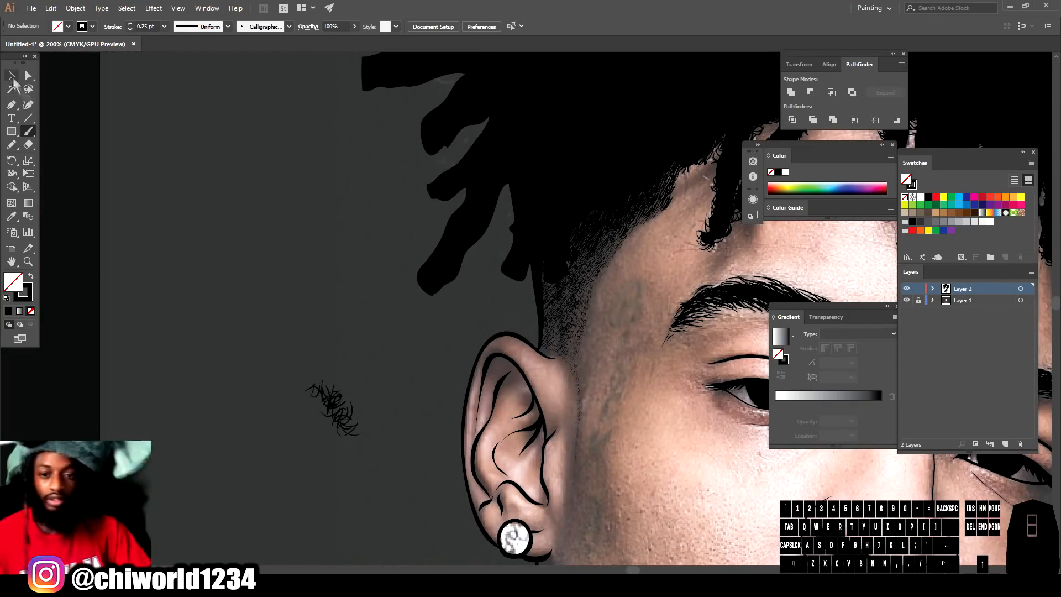
- Select the loose curly hair tuft beside the ear and place copies of it along the left side's locs
left_click(12, 76)
left_click_drag(299, 373, 370, 443)
scroll(353, 409, "up", 3)
mouse_move(338, 497)
left_mouse_down()
mouse_move(464, 336)
mouse_move(435, 408)
left_mouse_up()
left_click_drag(443, 364, 490, 287)
left_click_drag(491, 286, 574, 175)
scroll(540, 313, "up", 2)
scroll(540, 313, "down", 1)
scroll(540, 313, "right", 4)
left_click_drag(201, 293, 249, 224)
- Place more copies of the hair tuft along the locs on the right side and top of the head, then deselect
mouse_move(228, 306)
left_mouse_down()
mouse_move(547, 227)
mouse_move(517, 218)
left_mouse_up()
mouse_move(492, 206)
left_mouse_down()
mouse_move(469, 220)
mouse_move(442, 192)
left_mouse_up()
left_click_drag(441, 192, 575, 223)
mouse_move(575, 223)
left_mouse_down()
mouse_move(683, 240)
mouse_move(699, 343)
left_mouse_up()
left_click_drag(699, 343, 741, 423)
mouse_move(741, 423)
left_mouse_down()
mouse_move(408, 174)
mouse_move(423, 166)
left_mouse_up()
mouse_move(423, 166)
left_mouse_down()
mouse_move(392, 164)
mouse_move(236, 225)
mouse_move(191, 214)
left_mouse_up()
left_click(144, 193)
scroll(160, 277, "down", 3)
left_click(691, 148)
mouse_move(691, 149)
left_mouse_down()
mouse_move(718, 390)
mouse_move(711, 416)
mouse_move(664, 218)
mouse_move(309, 108)
left_mouse_up()
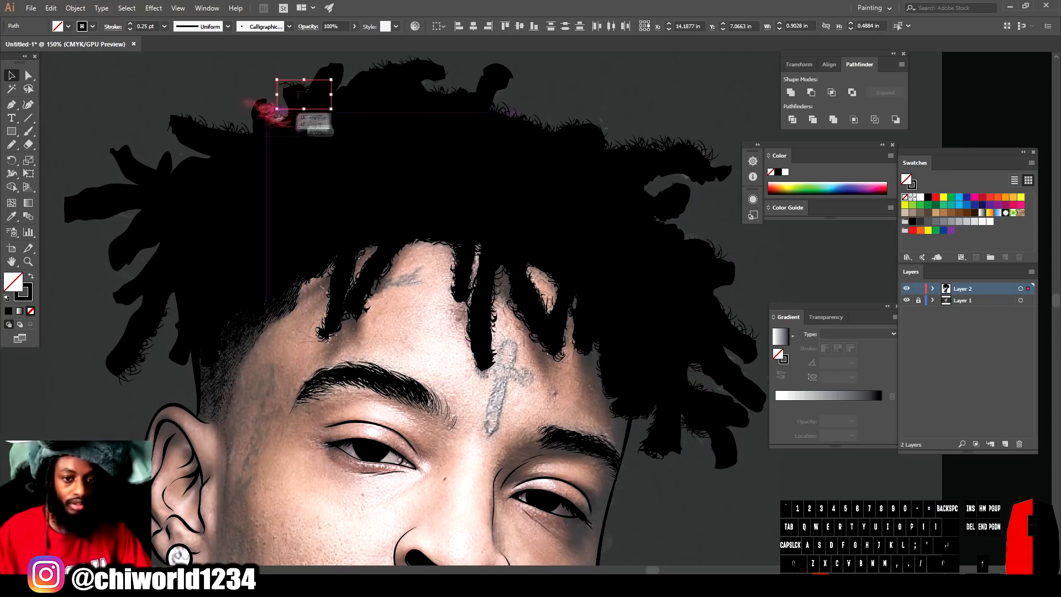
left_click(191, 188)
- Hide the photo and paint curly hair strokes on the short hanging loc next to the left temple fade
key("ctrl+minus")
key("ctrl+minus")
left_click(906, 300)
key("ctrl+equal")
key("ctrl+equal")
key("ctrl+equal")
key("b")
key("shift+x")
mouse_move(473, 442)
left_mouse_down()
mouse_move(470, 451)
mouse_move(445, 439)
left_mouse_up()
left_click_drag(460, 406, 449, 429)
mouse_move(463, 387)
left_mouse_down()
mouse_move(456, 398)
mouse_move(456, 381)
left_mouse_up()
left_click_drag(460, 354, 454, 362)
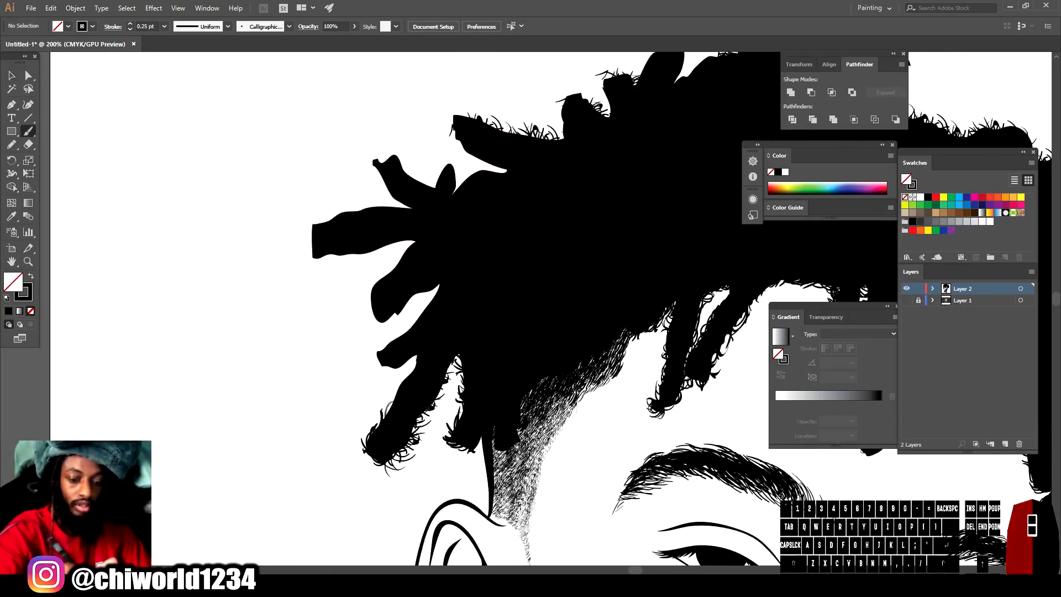
- Paint curly hair strokes around the edges of the three locs sticking out on the left side of the head
left_click_drag(400, 331, 390, 338)
left_click_drag(412, 325, 403, 331)
left_click_drag(419, 315, 408, 323)
left_click_drag(426, 307, 418, 314)
left_click_drag(436, 295, 365, 327)
left_click_drag(379, 295, 365, 285)
left_click_drag(414, 243, 387, 265)
left_click_drag(405, 260, 372, 285)
left_click_drag(391, 246, 378, 255)
mouse_move(336, 256)
left_mouse_down()
mouse_move(324, 264)
mouse_move(309, 224)
left_mouse_up()
- Set the brush stroke to 0.5 pt and paint hair on the horizontal left loc and the two short locs above it
scroll(447, 360, "down", 3)
scroll(429, 321, "up", 3)
key("]")
left_click_drag(442, 286, 430, 282)
left_click_drag(394, 289, 337, 303)
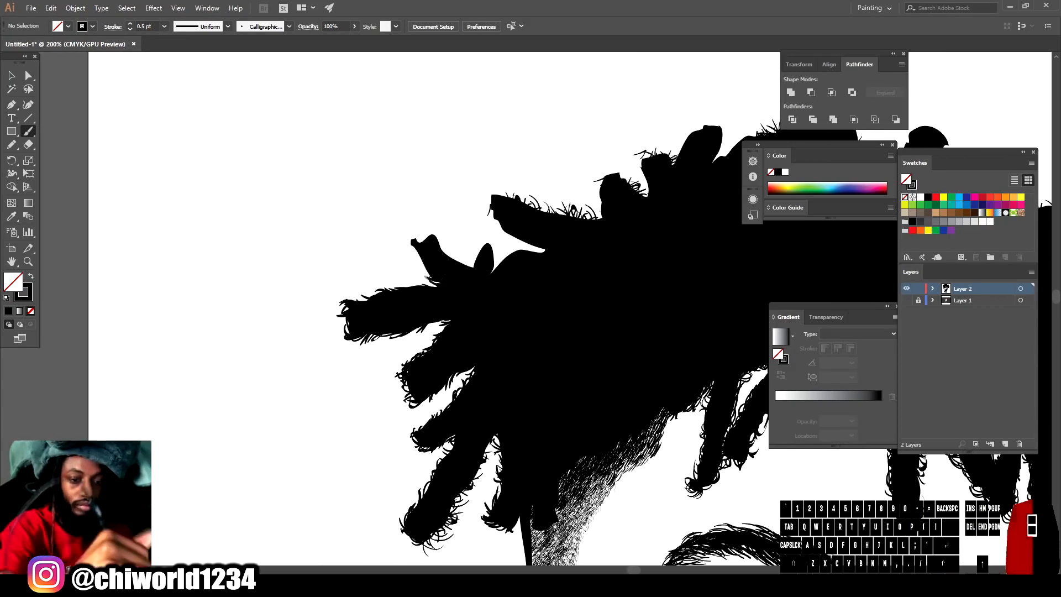
left_click_drag(473, 266, 489, 239)
left_click_drag(502, 272, 499, 248)
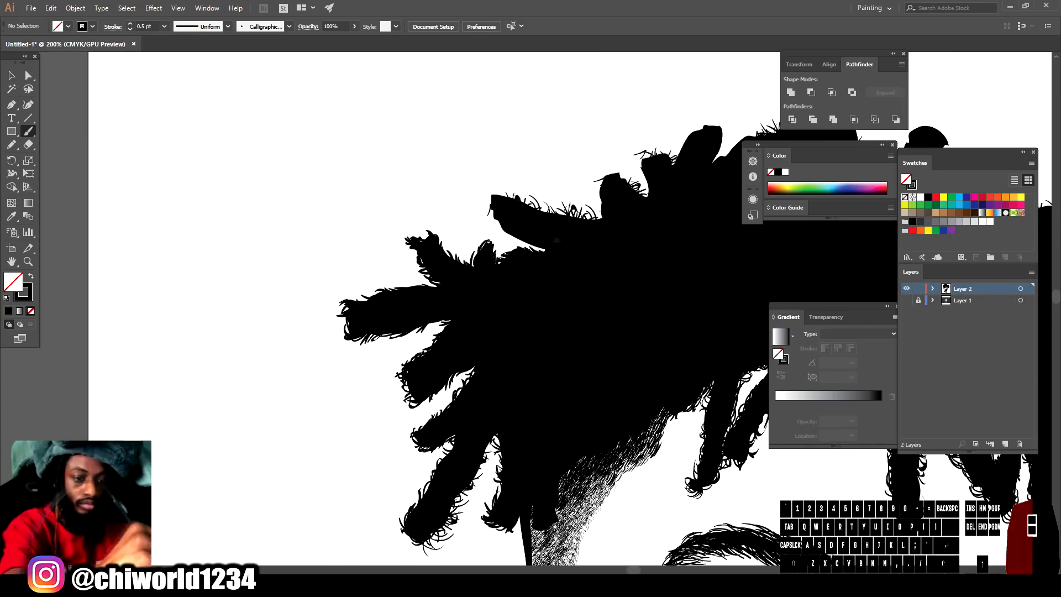
- Paint curly hair strokes around the upper-left locs and along the locs on top of the head
left_click_drag(493, 196, 487, 191)
left_click_drag(598, 217, 596, 181)
left_click_drag(608, 176, 640, 174)
left_click_drag(652, 157, 664, 145)
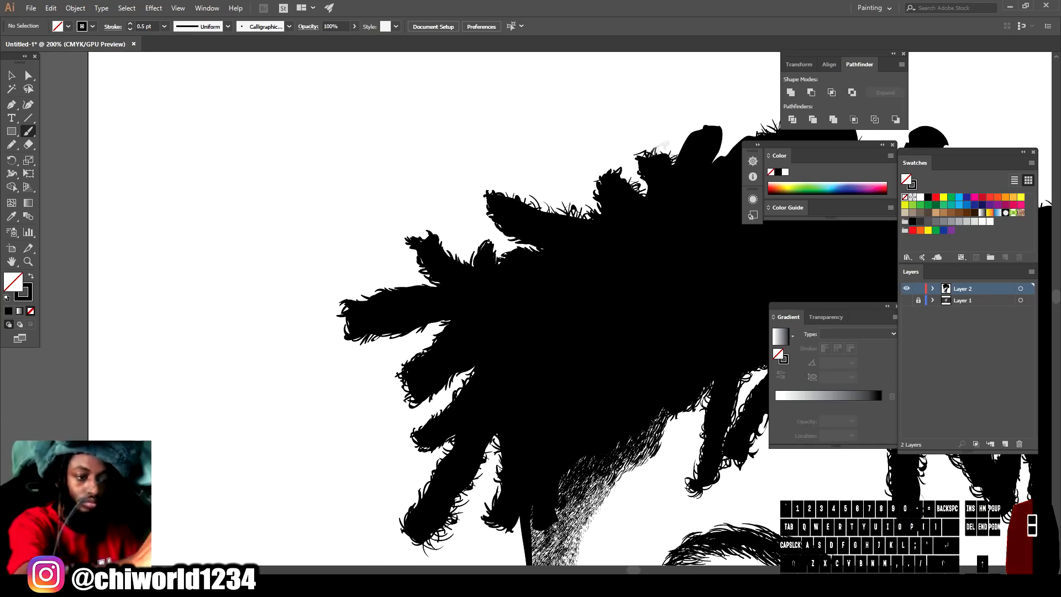
left_click_drag(599, 376, 385, 496)
left_click_drag(525, 242, 501, 276)
left_click_drag(489, 246, 474, 255)
left_click_drag(542, 254, 549, 245)
left_click_drag(620, 268, 614, 273)
left_click_drag(636, 265, 646, 262)
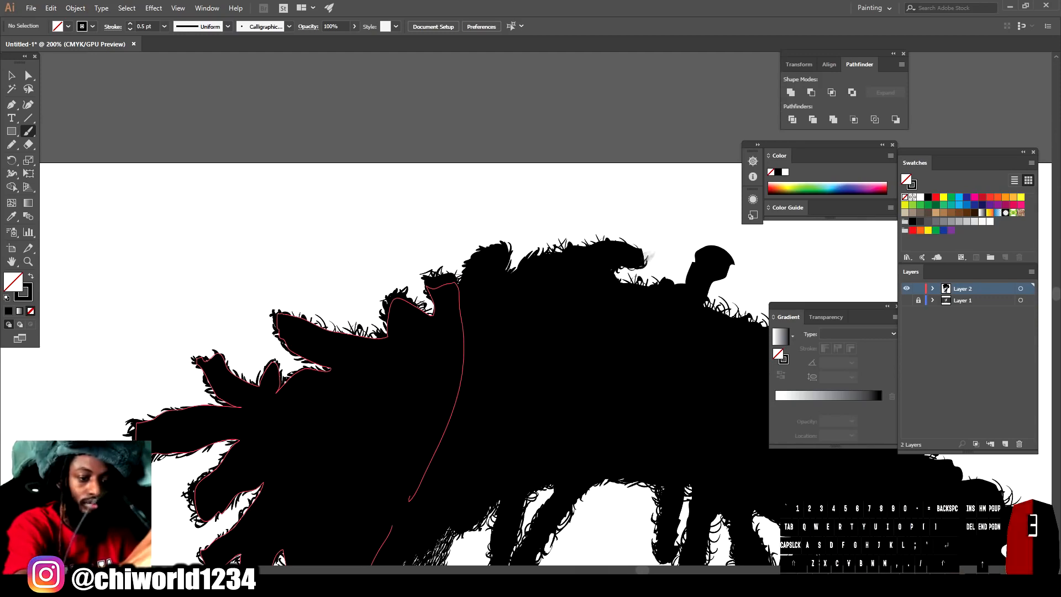
- Paint curly hair strokes around the mushroom-shaped loc on top of the head and under the loc beside it
left_click_drag(710, 291, 738, 246)
left_click_drag(735, 257, 706, 241)
left_click_drag(627, 272, 615, 283)
left_click_drag(661, 280, 640, 285)
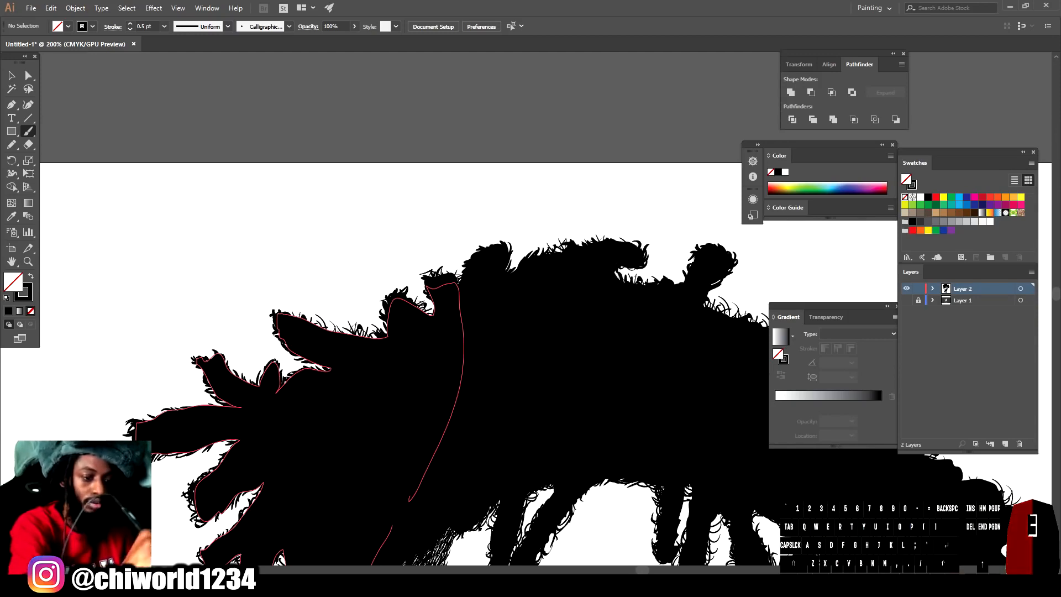
- Paint curly hair strokes around the lower locs on the right side of the head, including the gap between them
key("ctrl+minus")
key("ctrl+minus")
key("ctrl+minus")
key("ctrl+minus")
key("ctrl+equal")
key("ctrl+equal")
key("ctrl+equal")
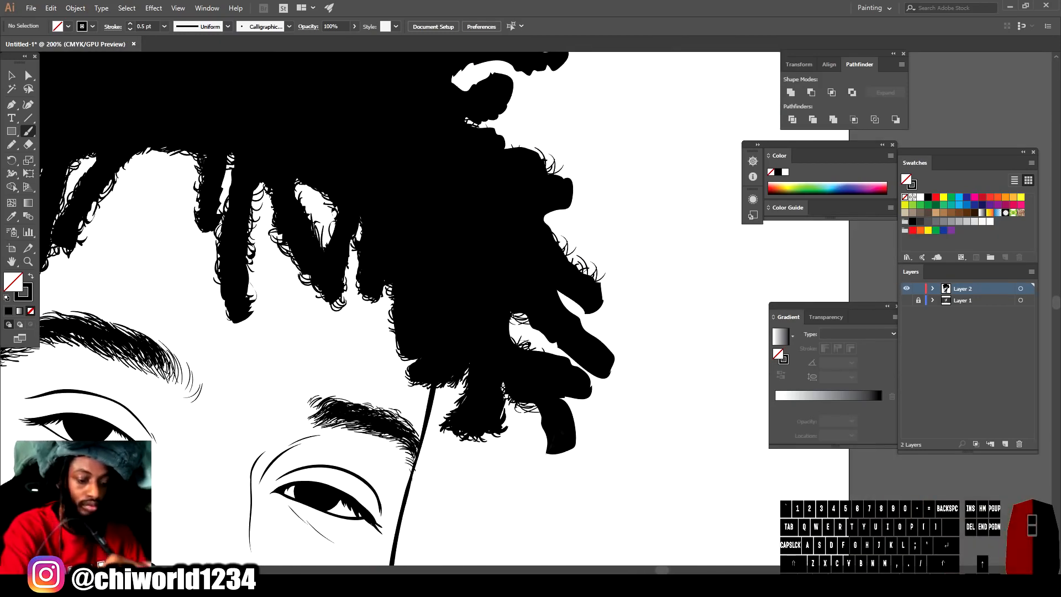
left_click_drag(554, 452, 557, 462)
left_click_drag(572, 443, 583, 447)
left_click_drag(569, 407, 580, 419)
mouse_move(584, 399)
left_mouse_down()
mouse_move(597, 389)
mouse_move(589, 373)
left_mouse_up()
mouse_move(512, 327)
left_mouse_down()
mouse_move(518, 344)
mouse_move(548, 349)
left_mouse_up()
left_click_drag(522, 316, 540, 334)
left_click_drag(598, 377, 614, 381)
mouse_move(611, 359)
left_mouse_down()
mouse_move(617, 348)
mouse_move(600, 328)
left_mouse_up()
- Paint curly hair strokes along the middle and upper locs on the right side, up to the top of the head
mouse_move(578, 321)
left_mouse_down()
mouse_move(563, 295)
mouse_move(606, 296)
mouse_move(605, 272)
left_mouse_up()
left_click_drag(580, 271, 588, 260)
left_click_drag(562, 250, 546, 215)
left_click_drag(568, 209, 577, 196)
left_click_drag(572, 191, 573, 166)
left_click_drag(550, 168, 555, 152)
left_click_drag(536, 155, 539, 139)
scroll(519, 138, "up", 5)
left_click_drag(489, 271, 512, 244)
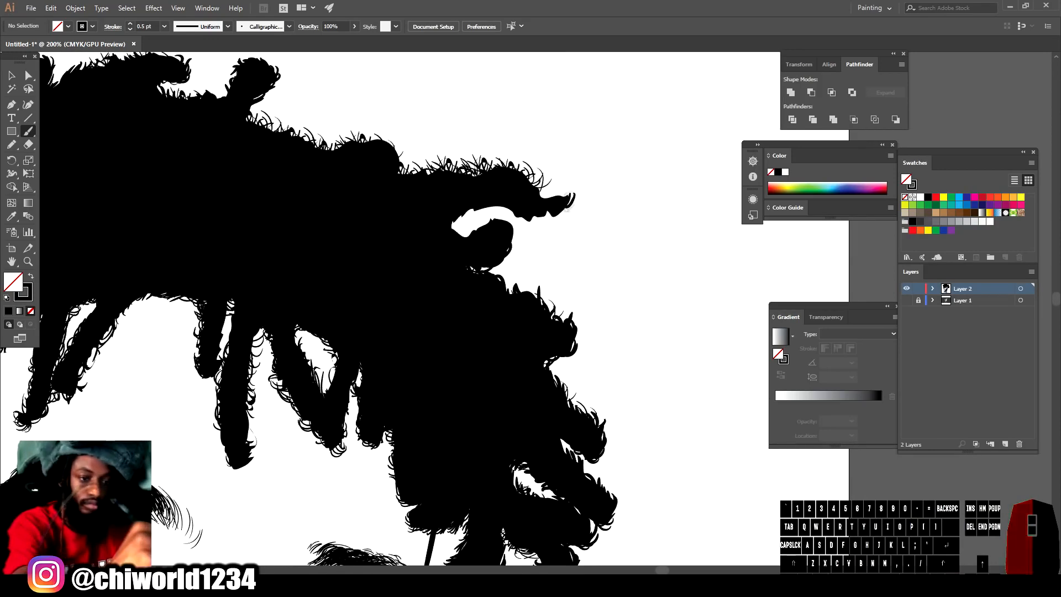
left_click_drag(410, 172, 406, 166)
left_click_drag(399, 157, 387, 127)
mouse_move(365, 143)
left_mouse_down()
mouse_move(351, 125)
mouse_move(331, 123)
left_mouse_up()
- Show the photo again and paint the curved crossguard of the dagger tattoo on the forehead
scroll(558, 342, "down", 4)
scroll(535, 497, "up", 2)
scroll(586, 431, "up", 1)
left_click(906, 300)
scroll(521, 308, "up", 2)
left_click_drag(252, 294, 328, 235)
left_click_drag(472, 294, 491, 343)
scroll(528, 349, "down", 3)
scroll(464, 215, "up", 2)
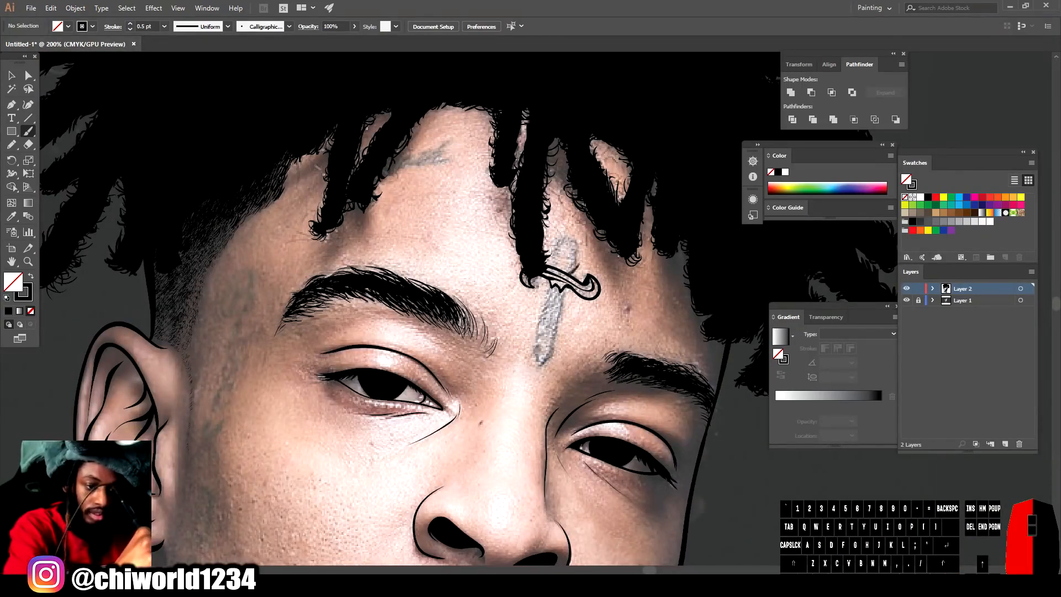
- Paint the handle of the dagger tattoo above its crossguard
scroll(570, 283, "up", 3)
left_click_drag(523, 235, 570, 252)
mouse_move(531, 222)
left_mouse_down()
mouse_move(575, 233)
mouse_move(577, 208)
left_mouse_up()
mouse_move(534, 203)
left_mouse_down()
mouse_move(581, 189)
mouse_move(589, 170)
left_mouse_up()
scroll(561, 242, "down", 1)
- Paint the dagger tattoo's blade with its inner lines and check it with the photo briefly hidden
left_click_drag(555, 250, 486, 479)
mouse_move(486, 480)
left_mouse_down()
mouse_move(491, 316)
mouse_move(512, 247)
left_mouse_up()
left_click_drag(472, 425, 514, 402)
left_click_drag(533, 248, 500, 407)
scroll(564, 516, "down", 6)
left_click(905, 302)
scroll(430, 297, "up", 2)
left_click(905, 301)
scroll(525, 221, "up", 1)
- Paint the script lettering tattoo down the side of the face beside the ear, using a 0.75 pt stroke
mouse_move(532, 147)
left_mouse_down()
mouse_move(473, 165)
mouse_move(469, 245)
left_mouse_up()
scroll(540, 396, "down", 3)
scroll(534, 359, "up", 4)
left_click(165, 26)
left_click(174, 65)
left_click_drag(449, 332, 447, 347)
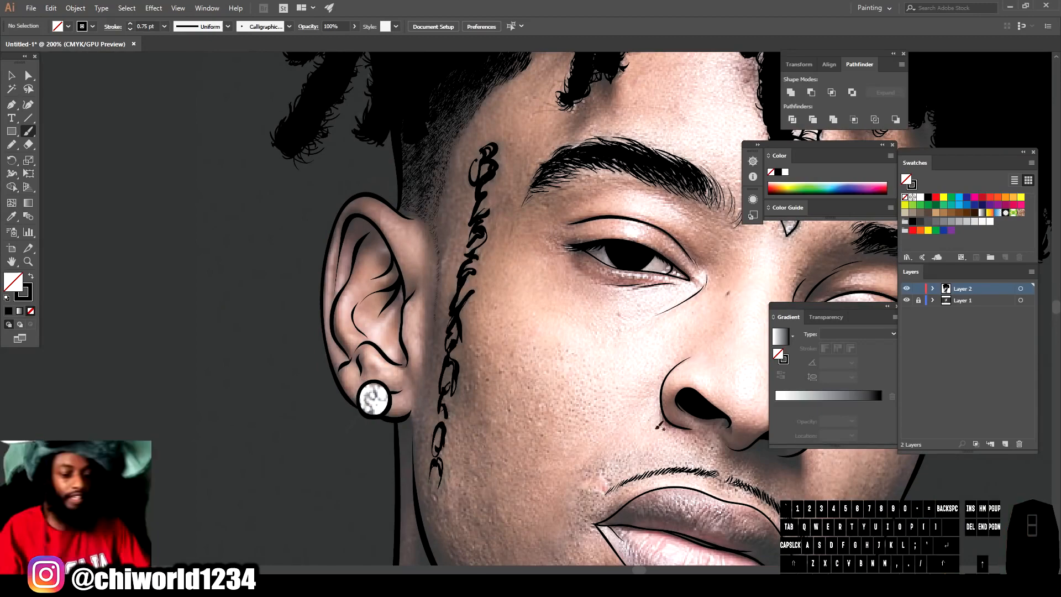
- Check the line work with the photo hidden and show the photo again
key("ctrl+minus")
key("ctrl+minus")
key("ctrl+equal")
left_click(908, 300)
left_click(907, 301)
key("ctrl+equal")
key("ctrl+equal")
- Draw solid black, unstroked tattoo shapes with the Pencil tool on the left side of the neck above the drips
scroll(701, 347, "down", 5)
key("ctrl+minus")
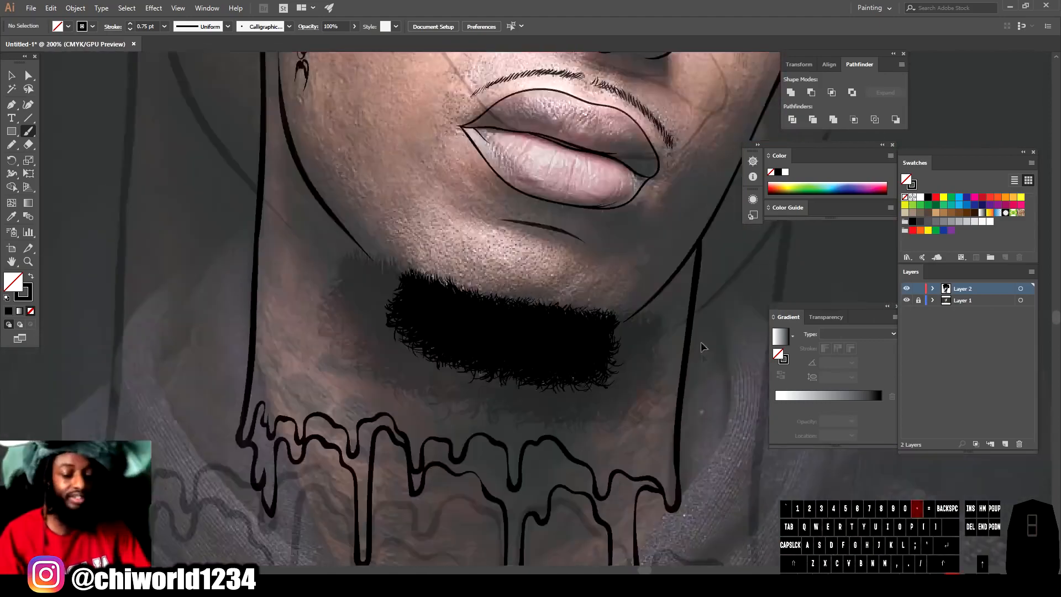
key("ctrl+equal")
key("n")
key("shift+x")
left_click_drag(512, 377, 335, 367)
mouse_move(362, 465)
left_mouse_down()
mouse_move(381, 480)
mouse_move(361, 463)
left_mouse_up()
left_click_drag(339, 460, 380, 425)
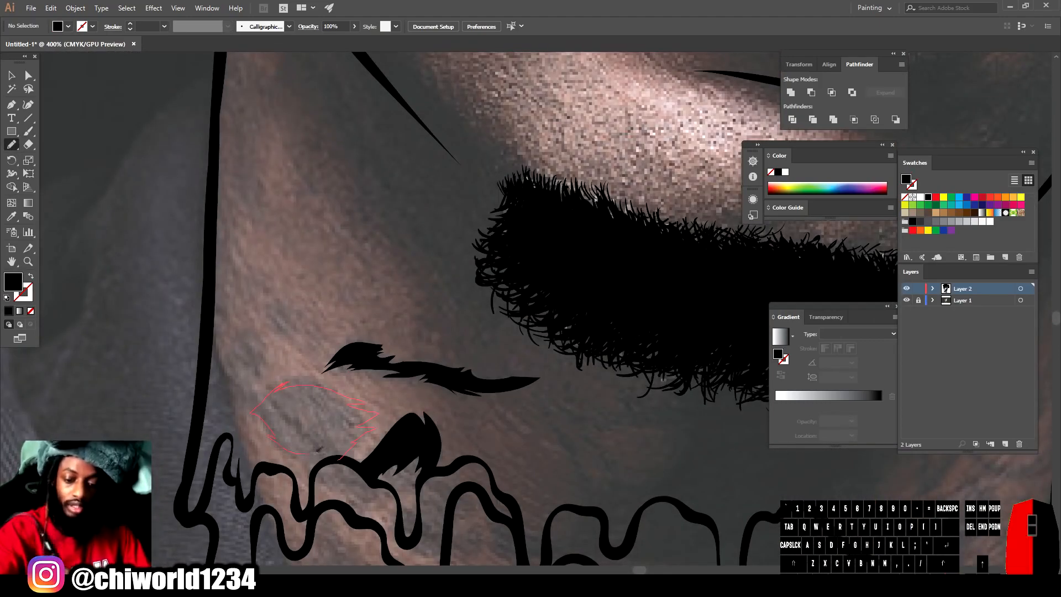
left_click_drag(317, 454, 339, 460)
- Check the left neck tattoo shapes by hiding the photo and showing it again
key("ctrl+minus")
key("ctrl+minus")
key("ctrl+minus")
key("ctrl+minus")
left_click(906, 300)
key("ctrl+equal")
left_click(907, 300)
- Draw solid black tattoo shapes above the drips on the right side of the neck
key("ctrl+equal")
key("ctrl+equal")
scroll(701, 363, "down", 4)
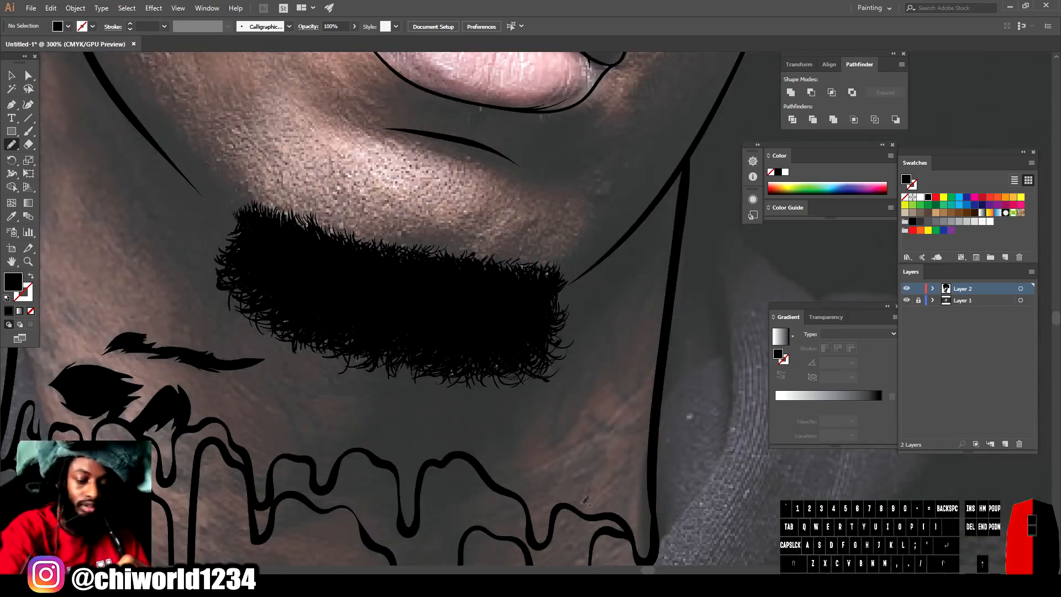
left_click_drag(577, 501, 575, 505)
left_click_drag(593, 499, 595, 491)
left_click_drag(628, 522, 593, 518)
key("ctrl+minus")
key("ctrl+minus")
key("ctrl+minus")
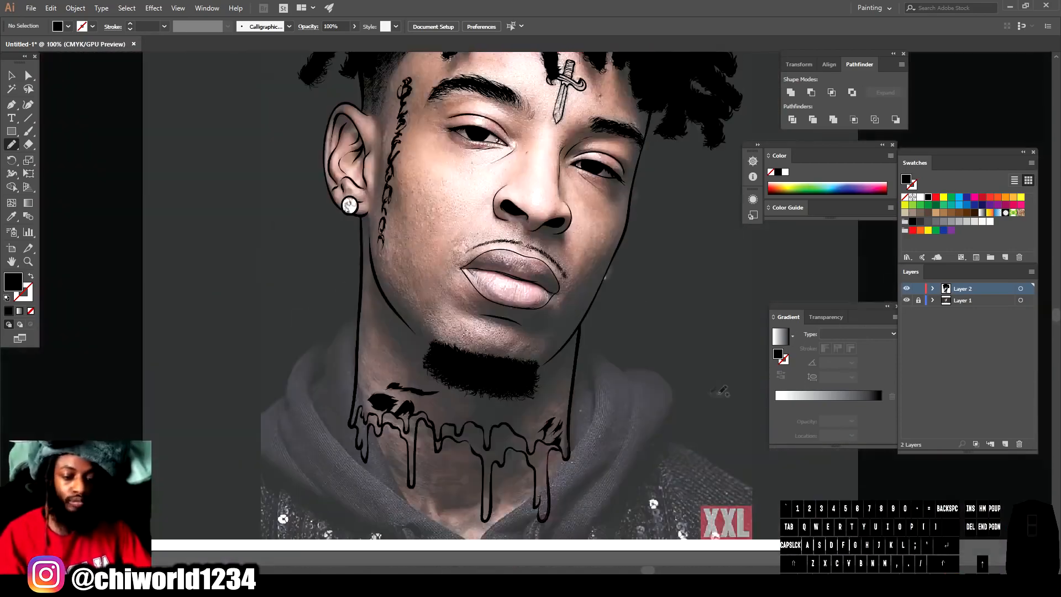
- Check the tattoo shapes on the right side of the neck with the photo hidden, and show the photo again
key("ctrl+equal")
left_click(907, 300)
left_click(906, 300)
- Paint wavy black 1 pt tattoo strokes with the Paintbrush across the throat, between the chin beard and the drips
key("ctrl+equal")
scroll(530, 342, "down", 3)
left_click_drag(203, 380, 216, 385)
left_click_drag(419, 456, 416, 443)
left_click_drag(422, 433, 384, 445)
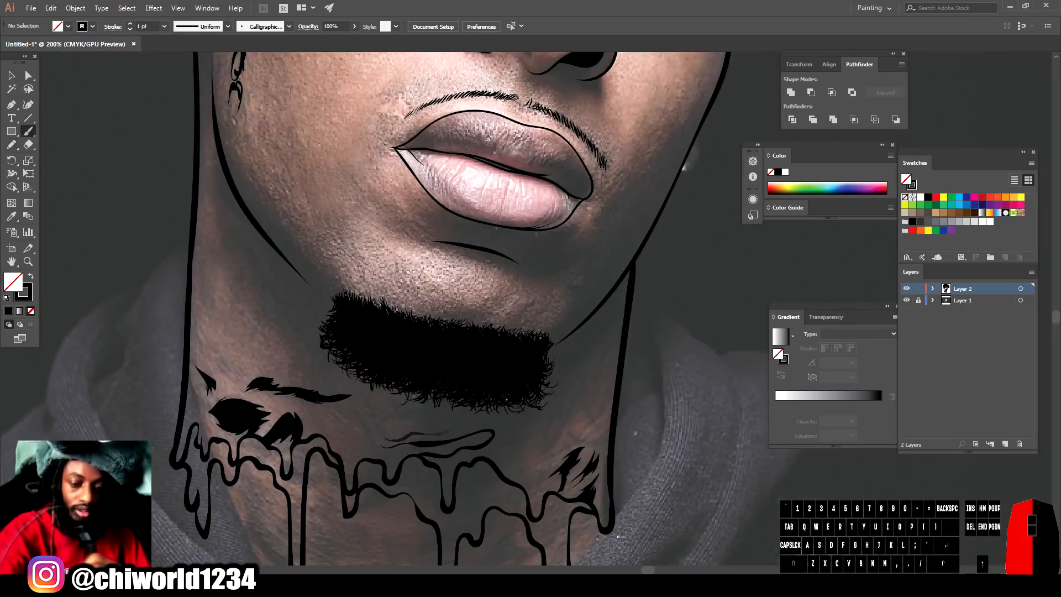
left_click_drag(327, 385, 431, 396)
left_click_drag(292, 356, 337, 382)
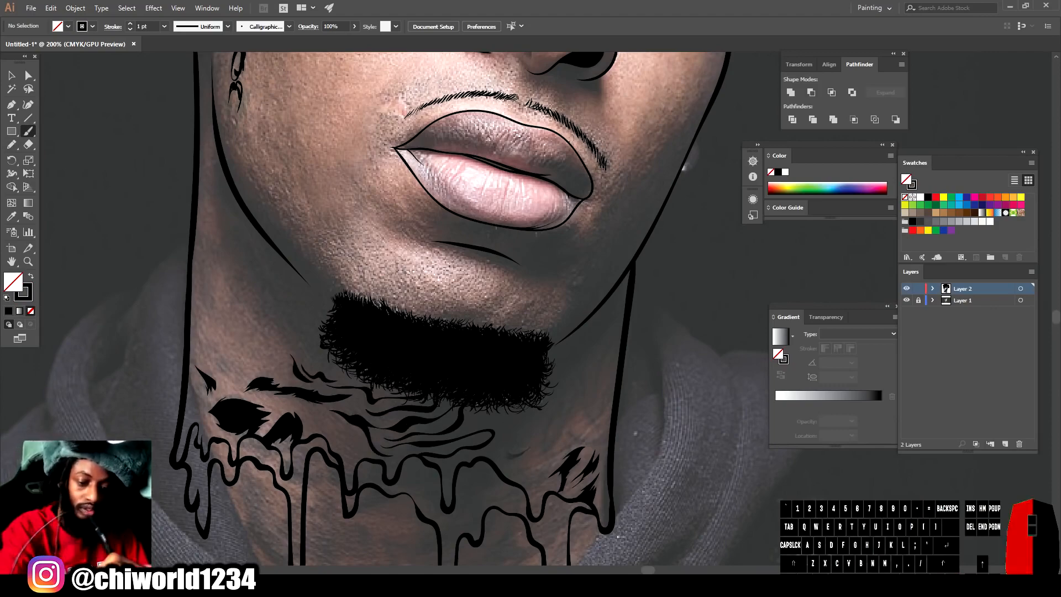
- Check the throat tattoo strokes against the whole portrait with the photo hidden, and show the photo again
key("ctrl+minus")
key("ctrl+minus")
key("ctrl+minus")
left_click(906, 300)
key("ctrl+equal")
key("ctrl+equal")
key("ctrl+equal")
key("ctrl+equal")
left_click(907, 300)
- Continue the black tattoo strokes from under the beard onto the right side of the neck
mouse_move(499, 391)
left_mouse_down()
mouse_move(545, 455)
mouse_move(501, 434)
left_mouse_up()
mouse_move(555, 424)
left_mouse_down()
mouse_move(554, 410)
mouse_move(554, 424)
left_mouse_up()
left_click_drag(589, 271, 546, 408)
left_click_drag(535, 331, 544, 394)
left_click_drag(571, 287, 467, 402)
left_click_drag(433, 499, 396, 483)
mouse_move(419, 483)
left_mouse_down()
mouse_move(448, 462)
mouse_move(457, 425)
left_mouse_up()
mouse_move(439, 440)
left_mouse_down()
mouse_move(456, 406)
mouse_move(403, 432)
left_mouse_up()
- Examine the complete line art without the photo, and turn the photo layer back on
key("ctrl+minus")
key("ctrl+minus")
key("ctrl+minus")
left_click(908, 301)
key("ctrl+minus")
key("ctrl+minus")
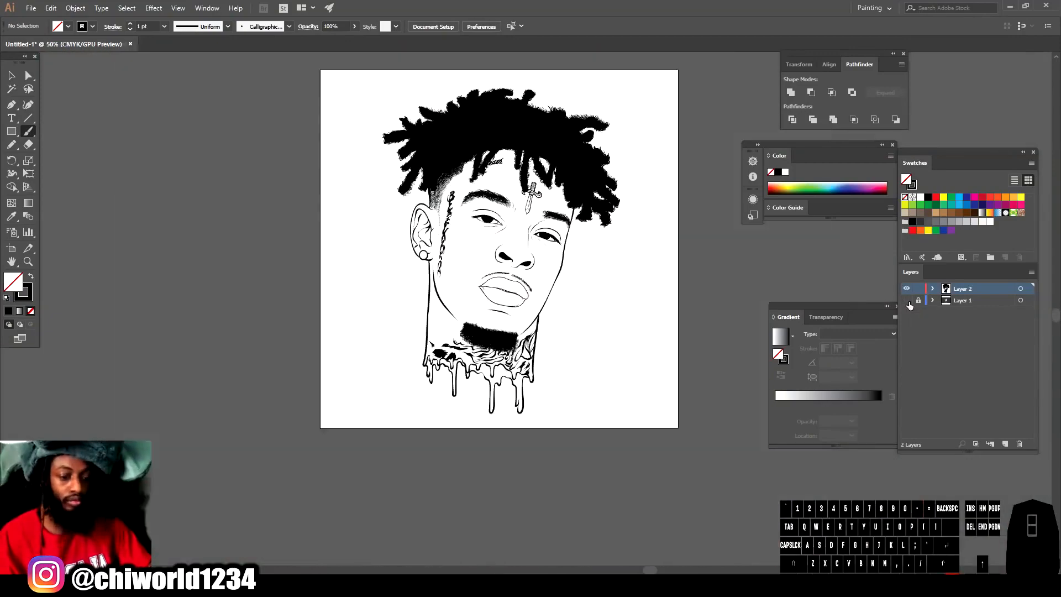
left_click(908, 301)
- Fill the remaining gaps in the throat tattoo with curved black brush strokes directly beneath the beard
key("ctrl+equal")
key("ctrl+equal")
key("ctrl+equal")
key("ctrl+equal")
key("ctrl+equal")
key("ctrl+equal")
left_click_drag(231, 334, 334, 410)
mouse_move(335, 411)
left_mouse_down()
mouse_move(545, 367)
mouse_move(395, 404)
left_mouse_up()
left_click_drag(505, 405, 581, 381)
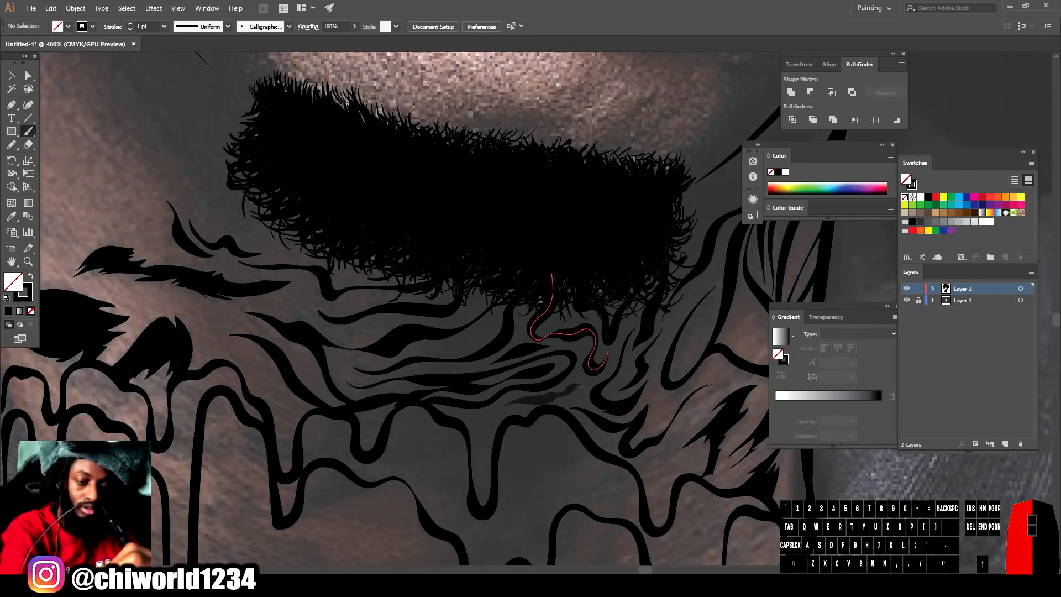
left_click_drag(483, 330, 408, 350)
left_click_drag(412, 309, 336, 335)
left_click_drag(373, 302, 228, 306)
left_click_drag(238, 347, 265, 369)
- Paint wavy tattoo strokes on the left side of the neck, between the neck outline and the jawline
key("ctrl+minus")
key("ctrl+minus")
key("ctrl+minus")
key("ctrl+minus")
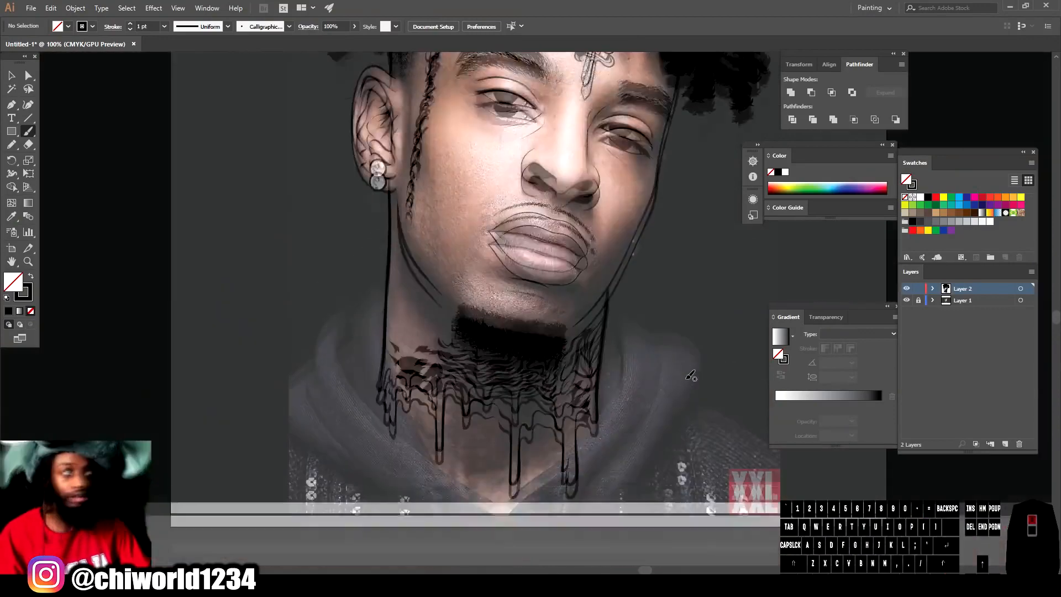
key("ctrl+equal")
key("ctrl+equal")
left_click_drag(397, 394, 435, 423)
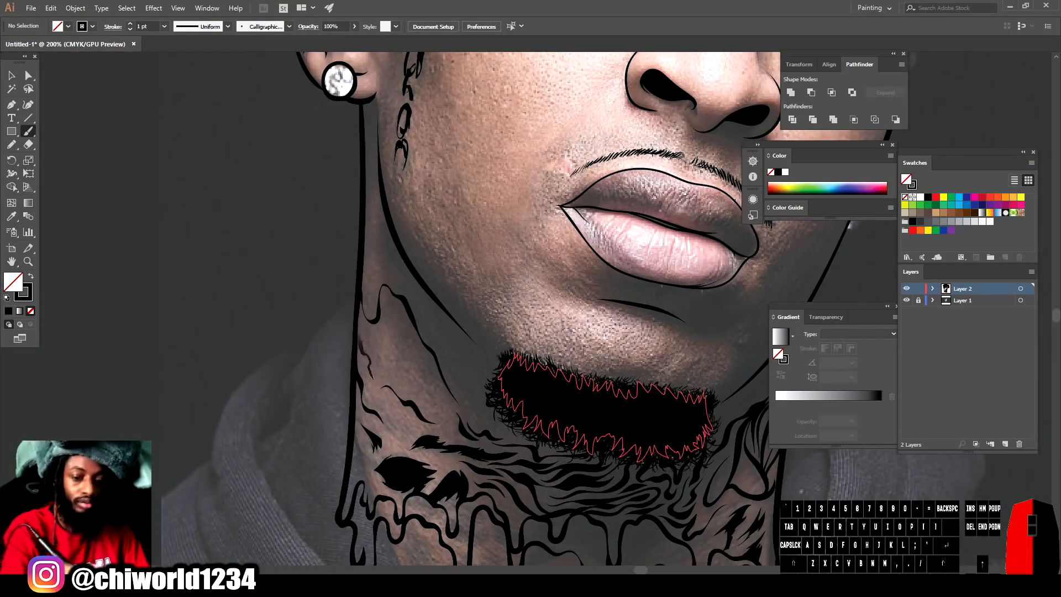
left_click_drag(377, 346, 366, 330)
scroll(370, 353, "down", 3)
left_click_drag(355, 362, 378, 408)
left_click_drag(452, 280, 420, 239)
- Check the neck tattoo as a whole with the photo hidden
key("ctrl+minus")
key("ctrl+minus")
key("ctrl+minus")
key("ctrl+minus")
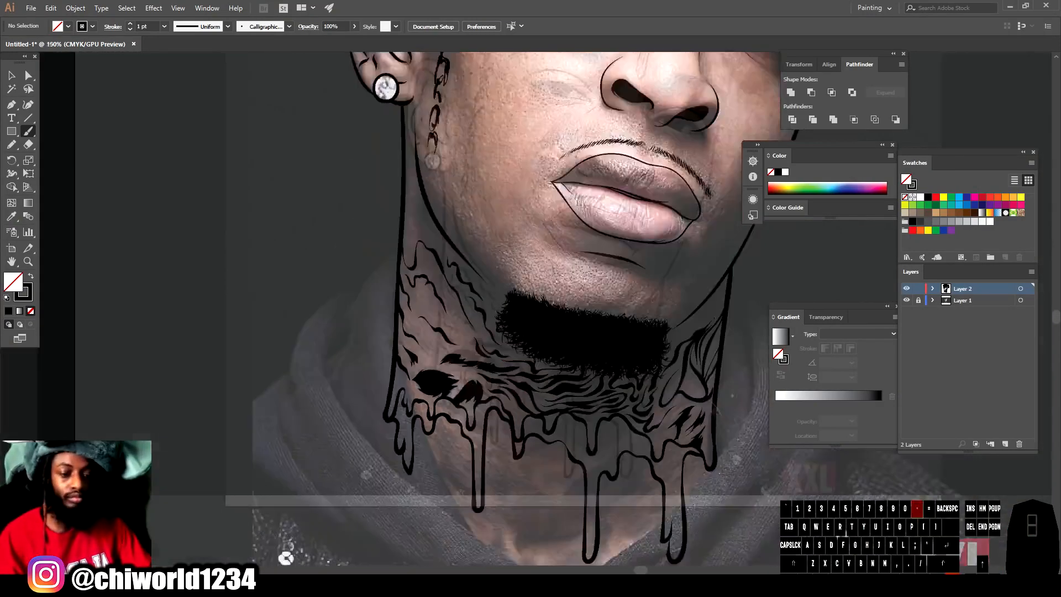
left_click(907, 301)
- Add further fine brush strokes to the open areas of the neck tattoo
key("ctrl+equal")
key("ctrl+equal")
key("ctrl+equal")
key("ctrl+equal")
key("ctrl+equal")
left_click_drag(528, 360, 629, 248)
left_click_drag(537, 333, 567, 291)
left_click_drag(309, 337, 599, 306)
key("ctrl+equal")
left_click_drag(335, 270, 286, 307)
- Draw additional solid, unstroked black shapes in the neck tattoo with the Pencil tool
key("n")
left_click_drag(384, 311, 412, 317)
key("ctrl+z")
left_click(31, 276)
mouse_move(400, 278)
left_mouse_down()
mouse_move(352, 258)
mouse_move(400, 280)
left_mouse_up()
mouse_move(336, 298)
left_mouse_down()
mouse_move(307, 343)
mouse_move(335, 299)
left_mouse_up()
left_click_drag(235, 231, 291, 277)
mouse_move(499, 314)
left_mouse_down()
mouse_move(594, 341)
mouse_move(268, 272)
mouse_move(259, 232)
left_mouse_up()
mouse_move(493, 410)
left_mouse_down()
mouse_move(514, 435)
mouse_move(511, 412)
left_mouse_up()
left_click_drag(558, 299, 569, 233)
left_click_drag(592, 149, 635, 122)
key("ctrl+minus")
key("ctrl+minus")
key("ctrl+0")
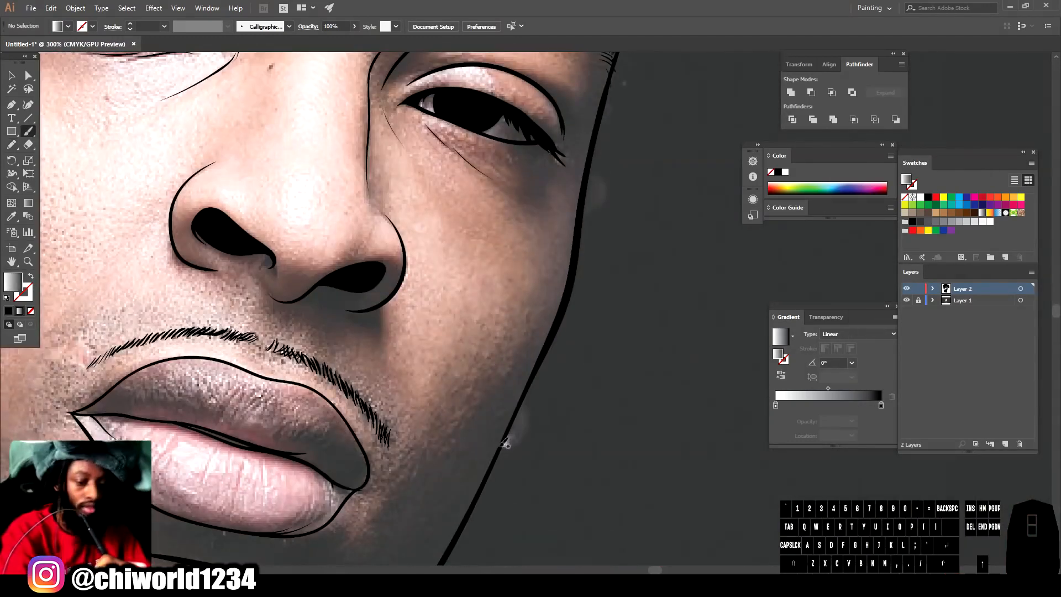
- Hide the photo and paint short stubble hairs around the upper edge of the chin beard with a 0.25 pt black stroke
key("d")
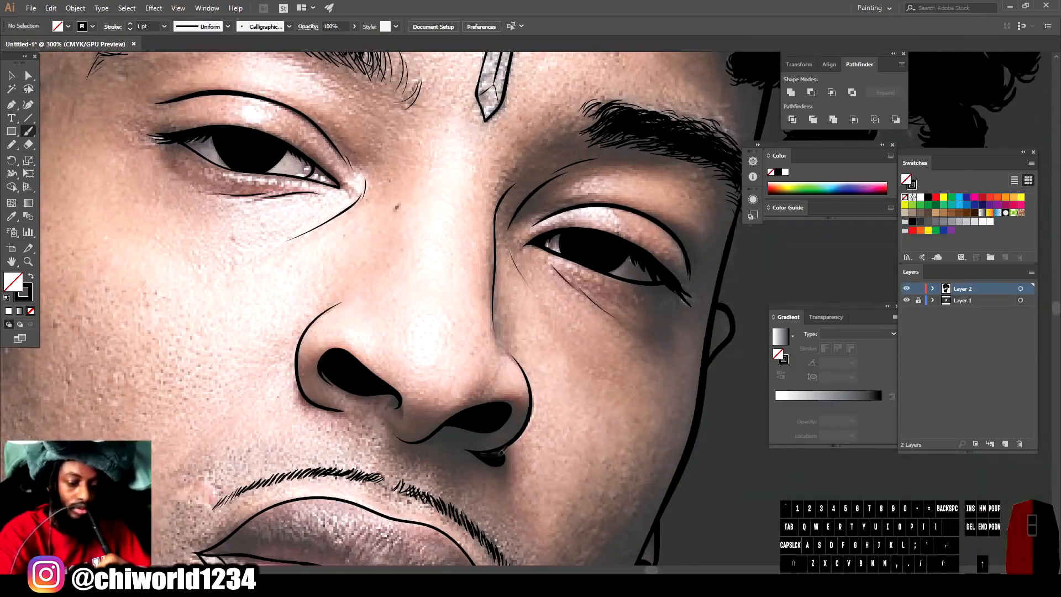
left_click(906, 300)
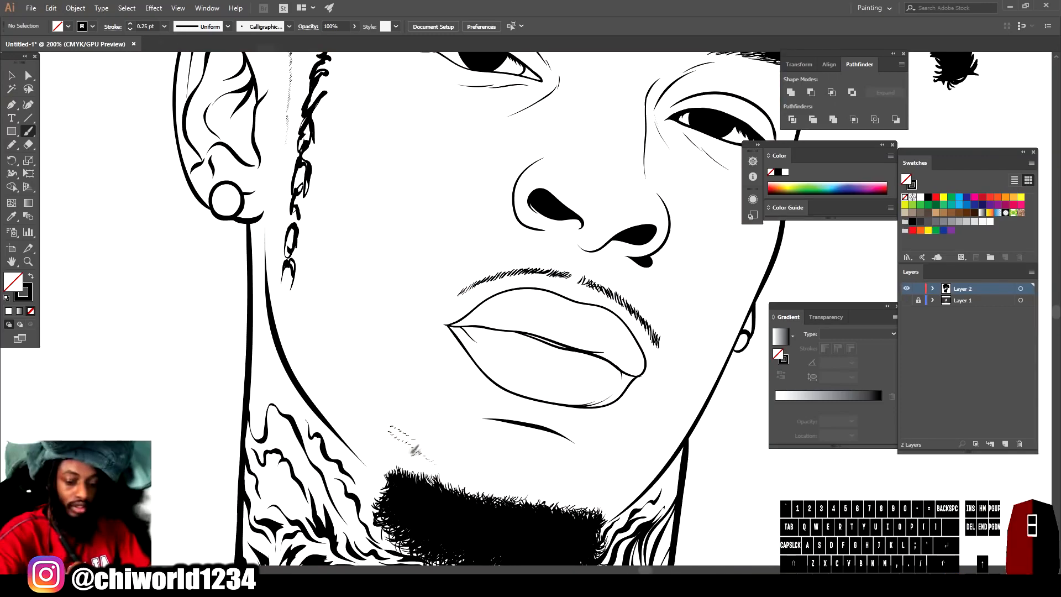
left_click(401, 443)
mouse_move(420, 456)
left_mouse_down()
mouse_move(486, 488)
mouse_move(578, 499)
left_mouse_up()
left_click(523, 500)
left_click(609, 502)
left_click(28, 132)
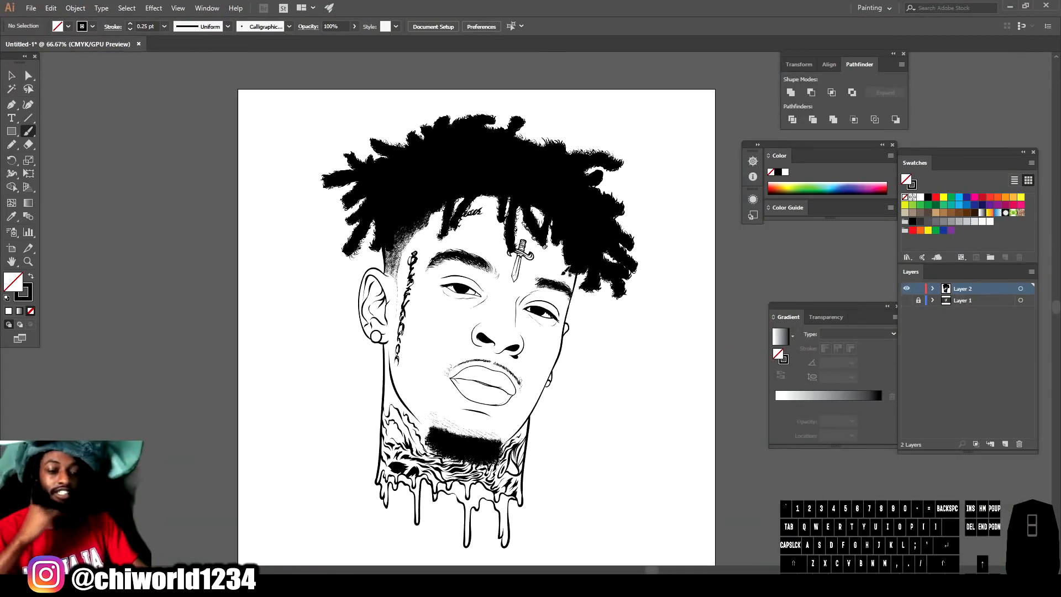
- Select all the line work, expand its appearance and merge it with Pathfinder Merge
left_click(14, 76)
left_click_drag(264, 103, 573, 471)
left_click_drag(654, 568, 671, 516)
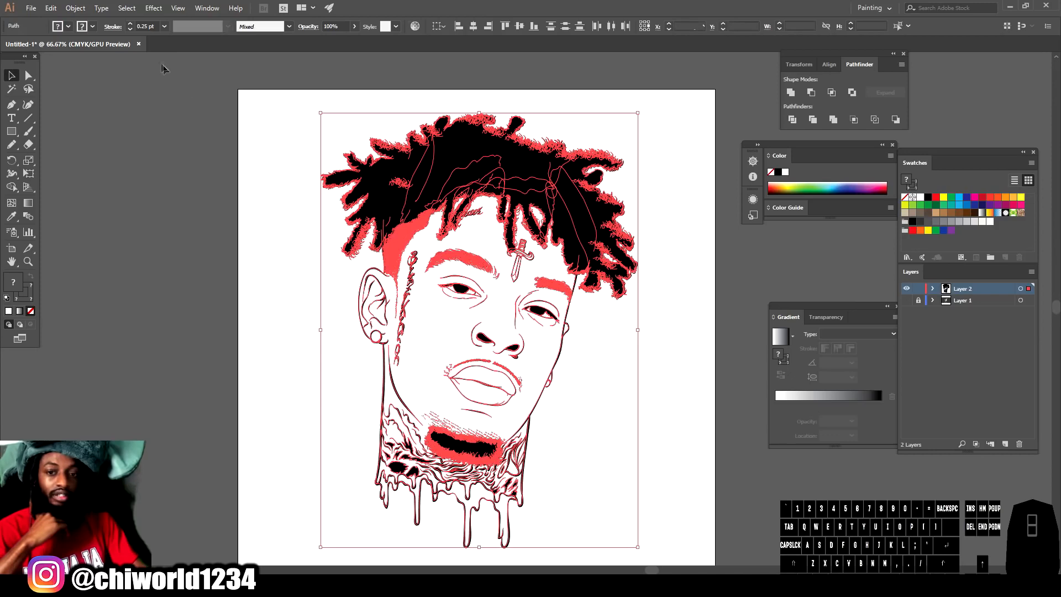
left_click(87, 6)
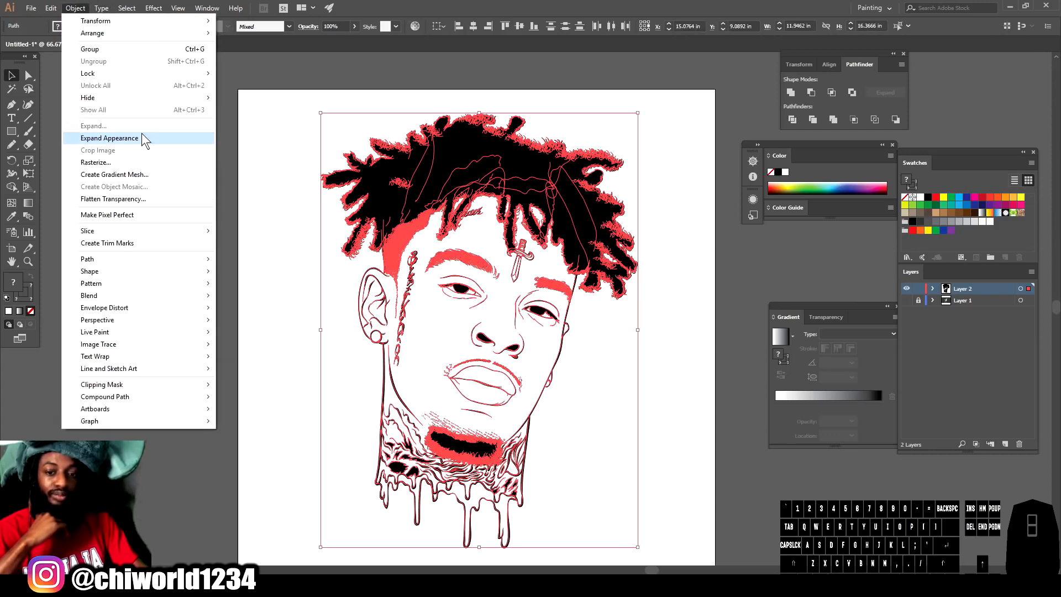
left_click(142, 136)
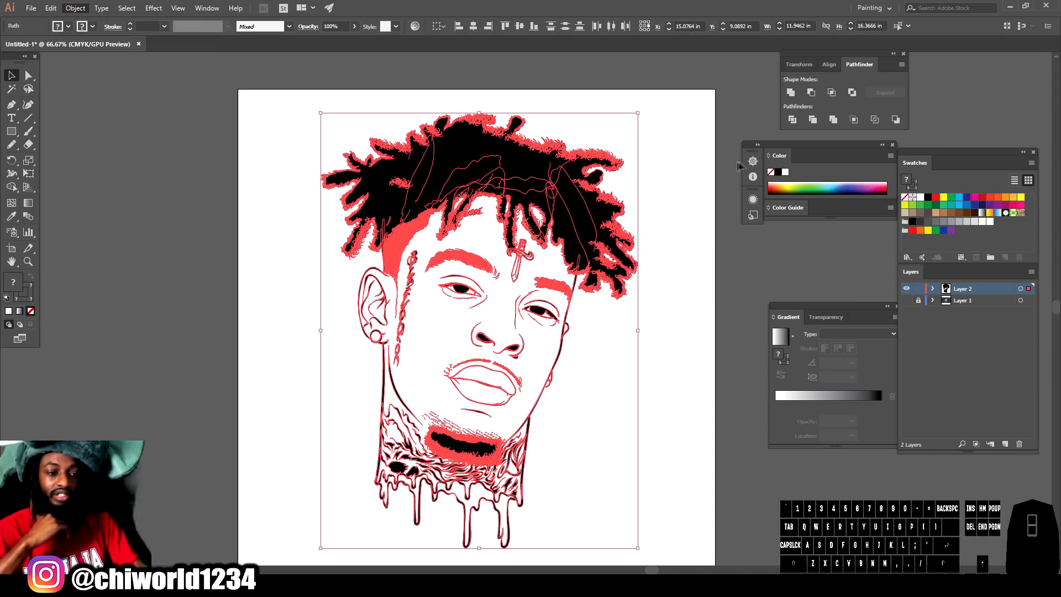
left_click(835, 122)
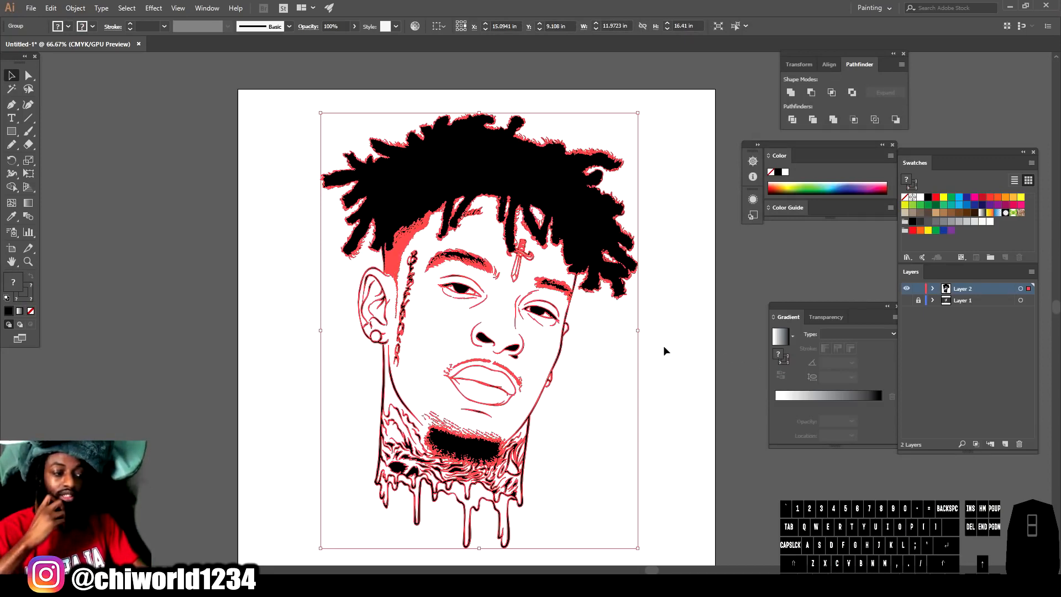
left_click(668, 326)
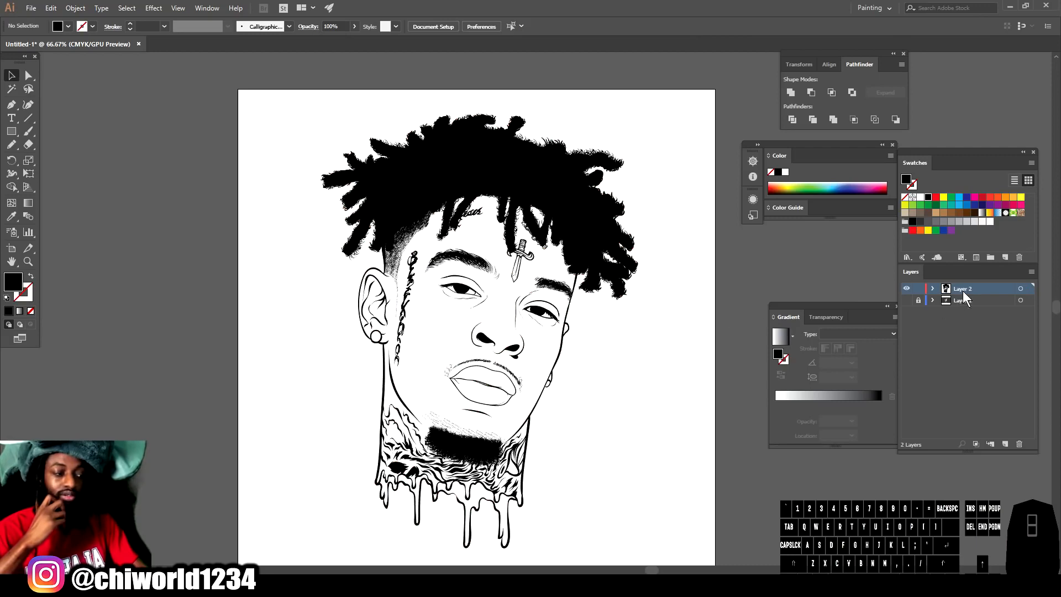
- Duplicate Layer 2 and lock the copy
left_click_drag(964, 293, 1007, 445)
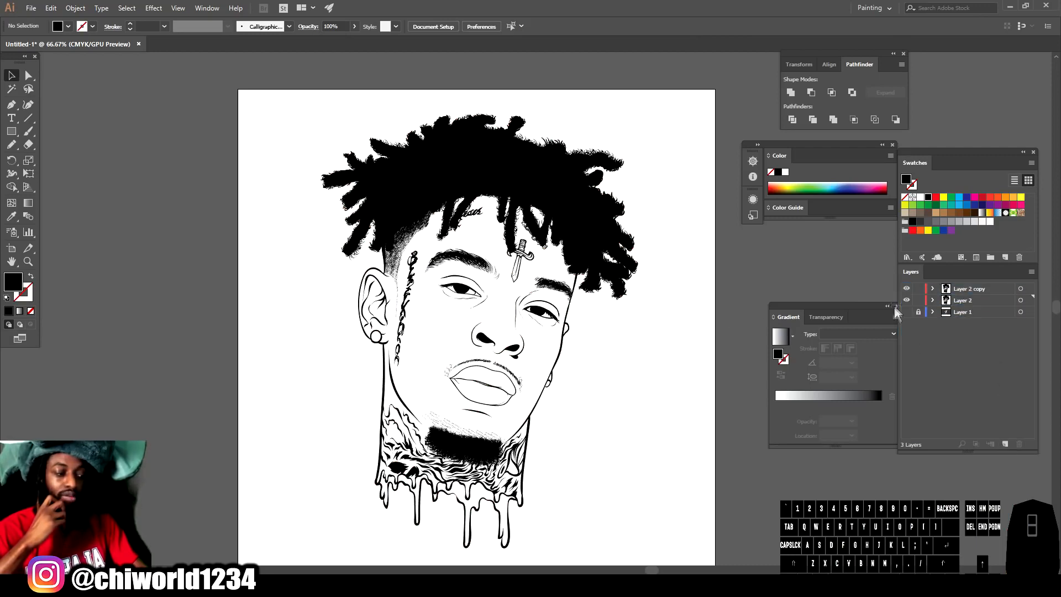
left_click(920, 289)
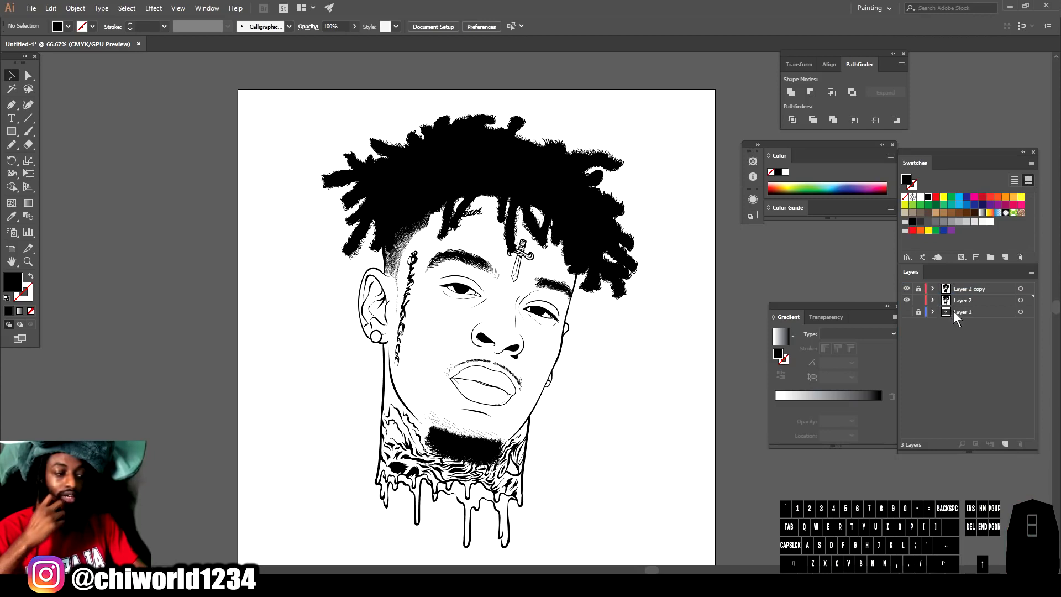
- Delete Layer 1, which holds the reference photo
left_click(957, 312)
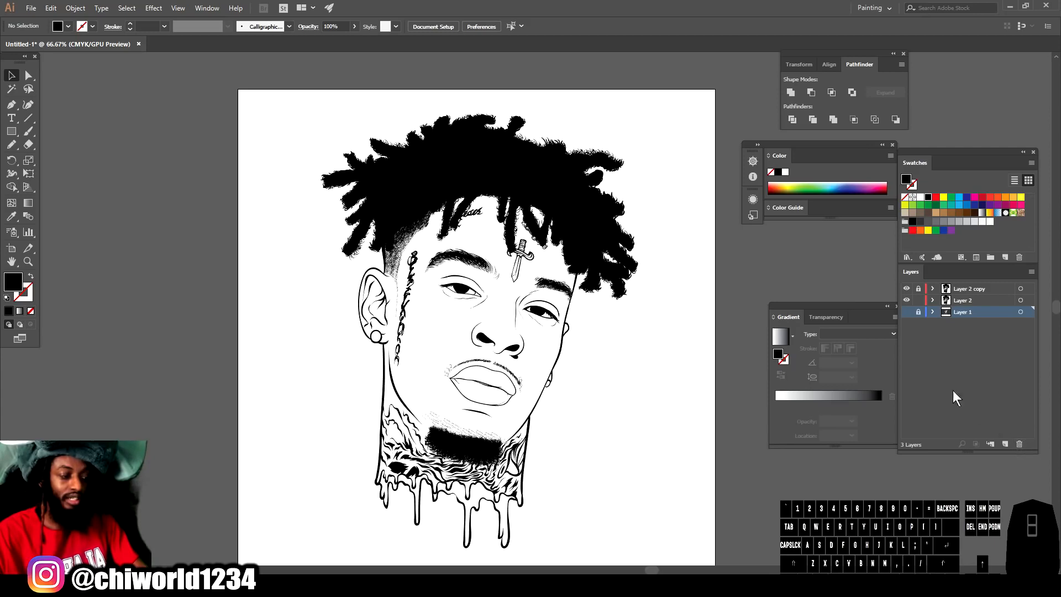
left_click(907, 312)
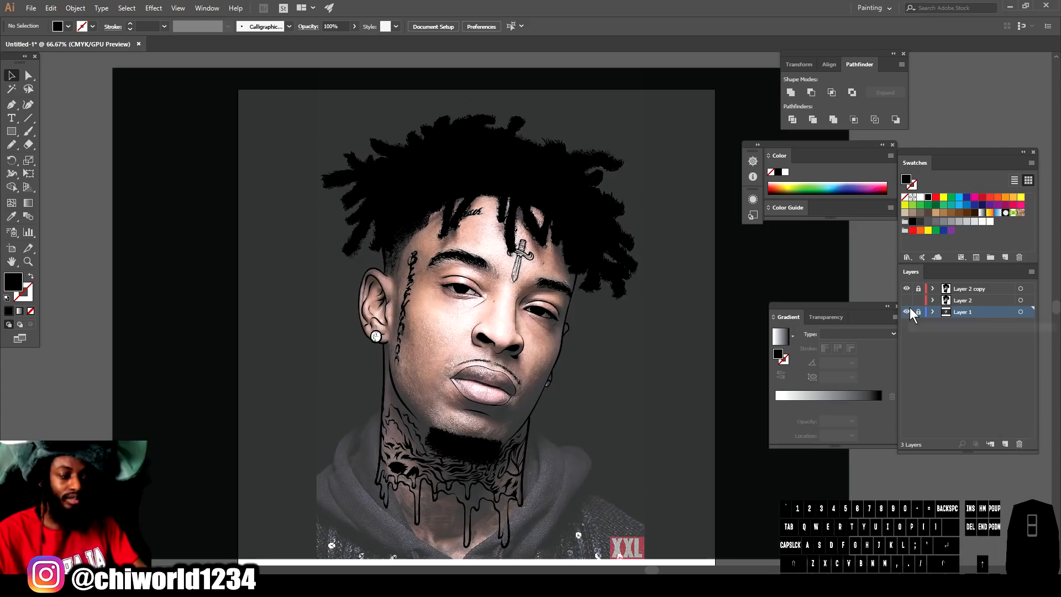
left_click(1020, 445)
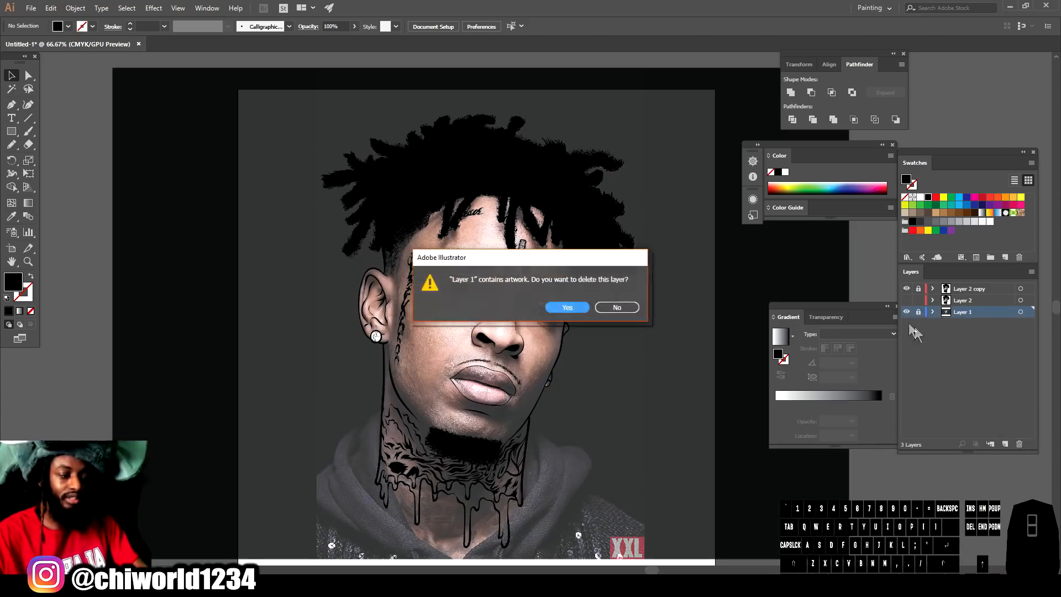
left_click(576, 307)
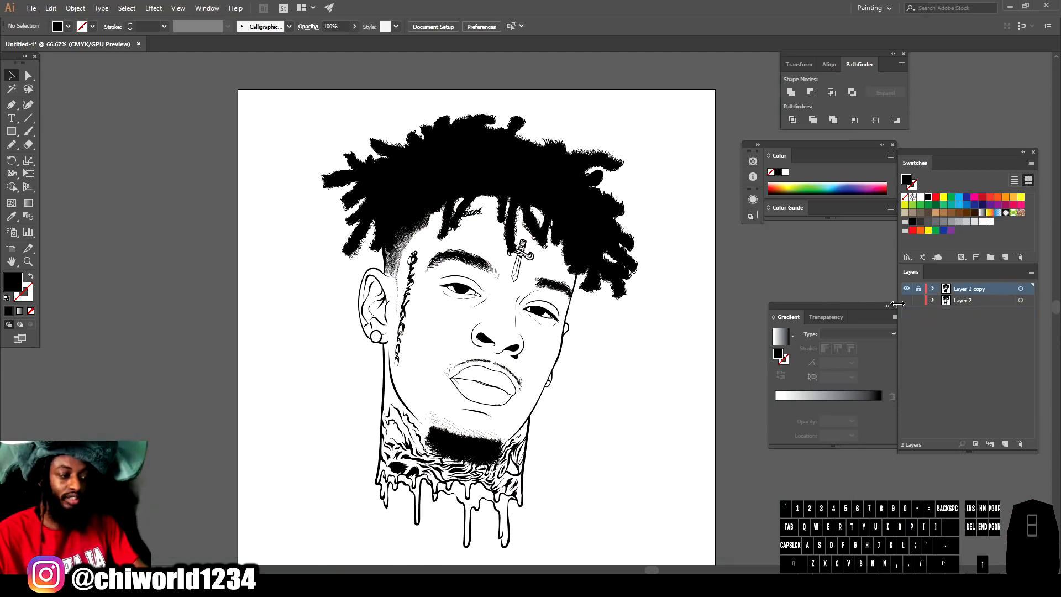
- Make Layer 2 active and set the fill to a reddish tan skin colour (H 21°, S 52%, B 72%)
left_click(950, 301)
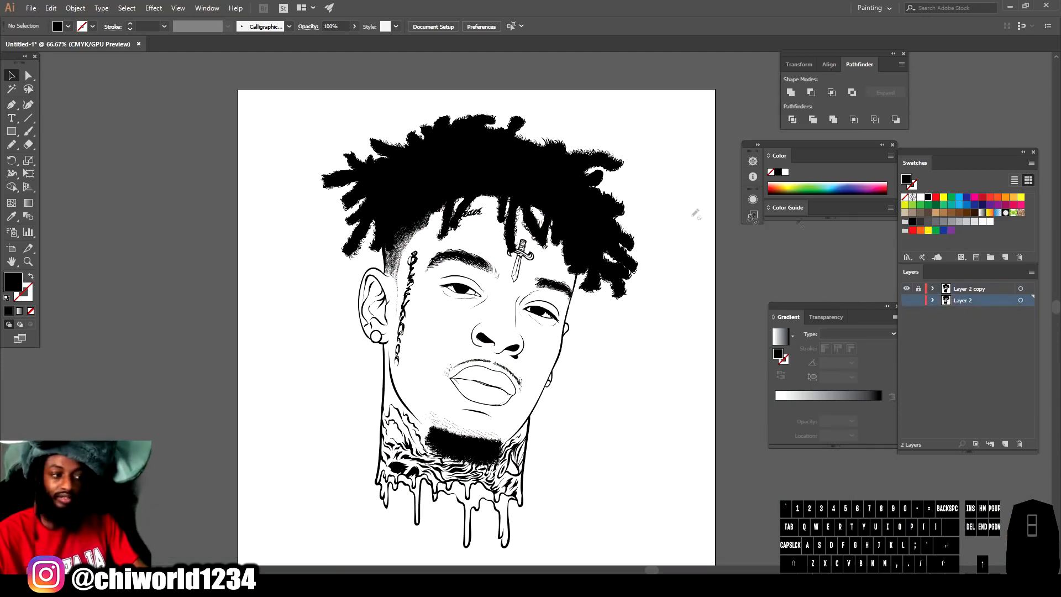
left_click(944, 213)
double_click(14, 282)
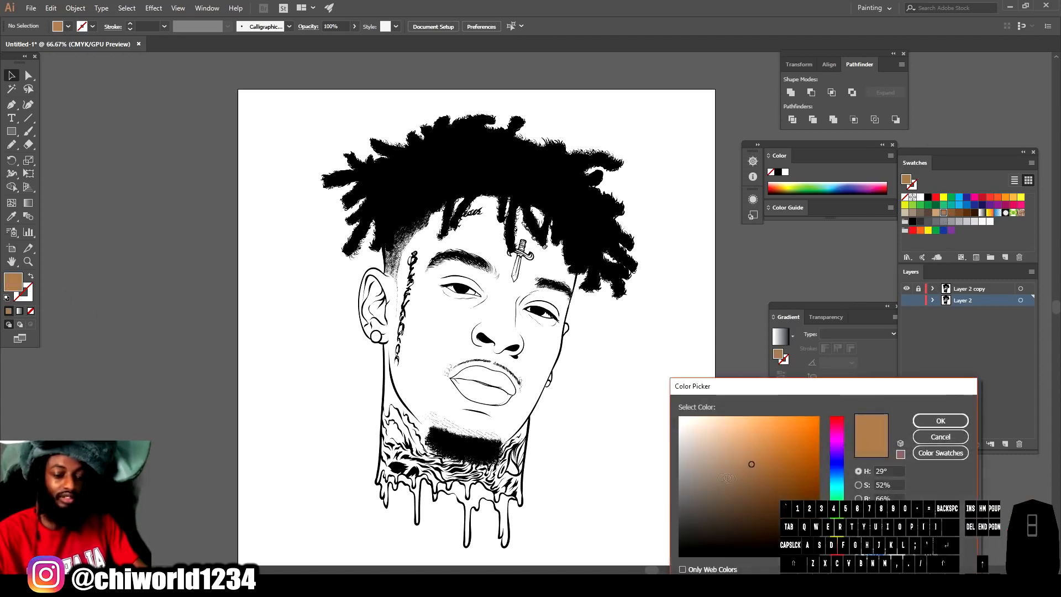
left_click_drag(837, 546, 837, 548)
mouse_move(751, 464)
left_mouse_down()
mouse_move(753, 444)
mouse_move(751, 456)
left_mouse_up()
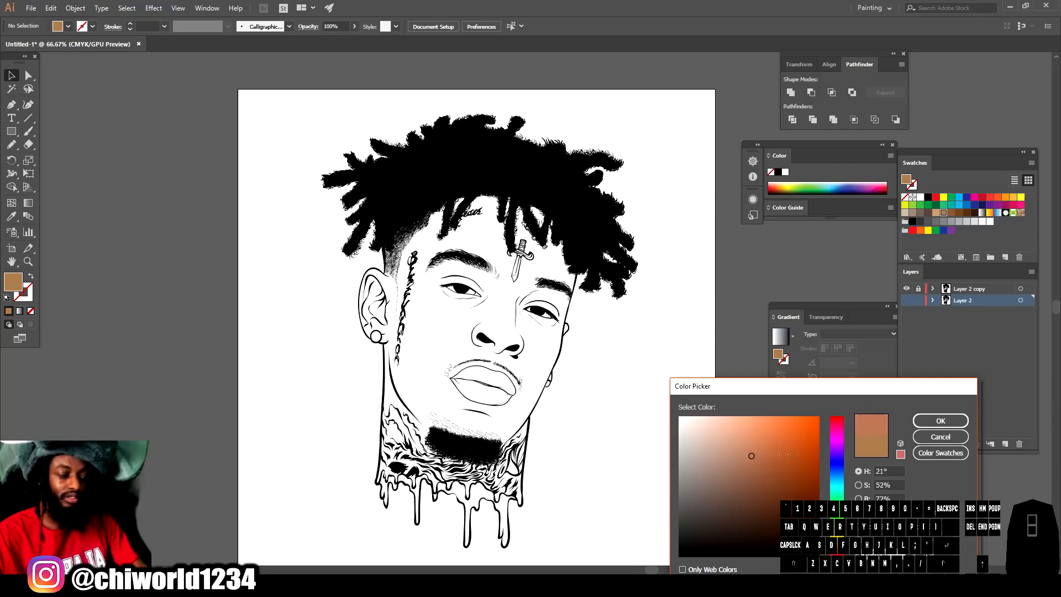
left_click(940, 421)
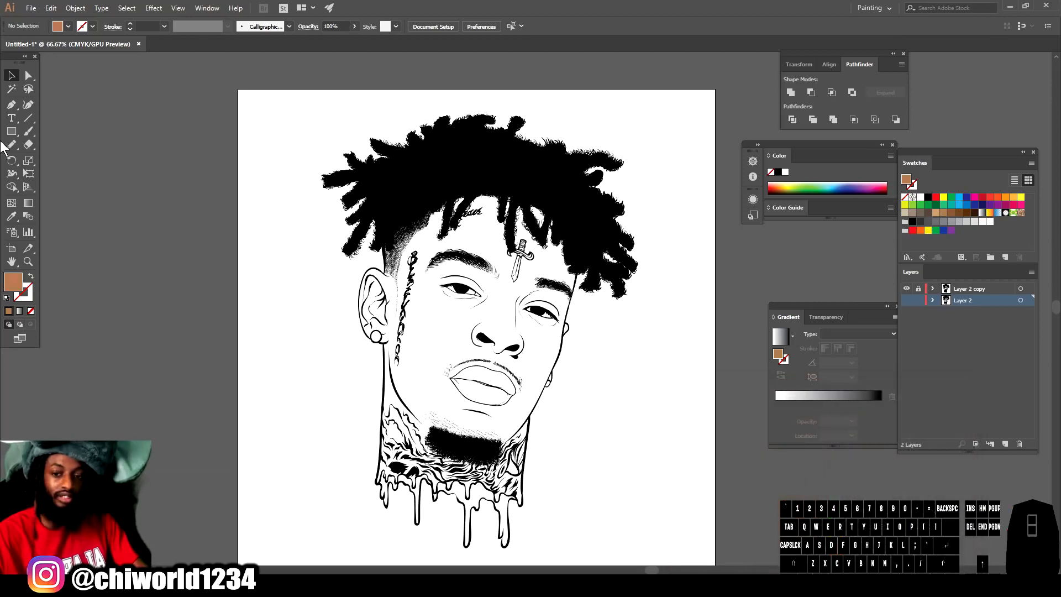
- Draw a rectangle about 15.2 by 18.4 in over the whole head on Layer 2, filled with the skin colour and unstroked
key("shift+x")
left_click(11, 132)
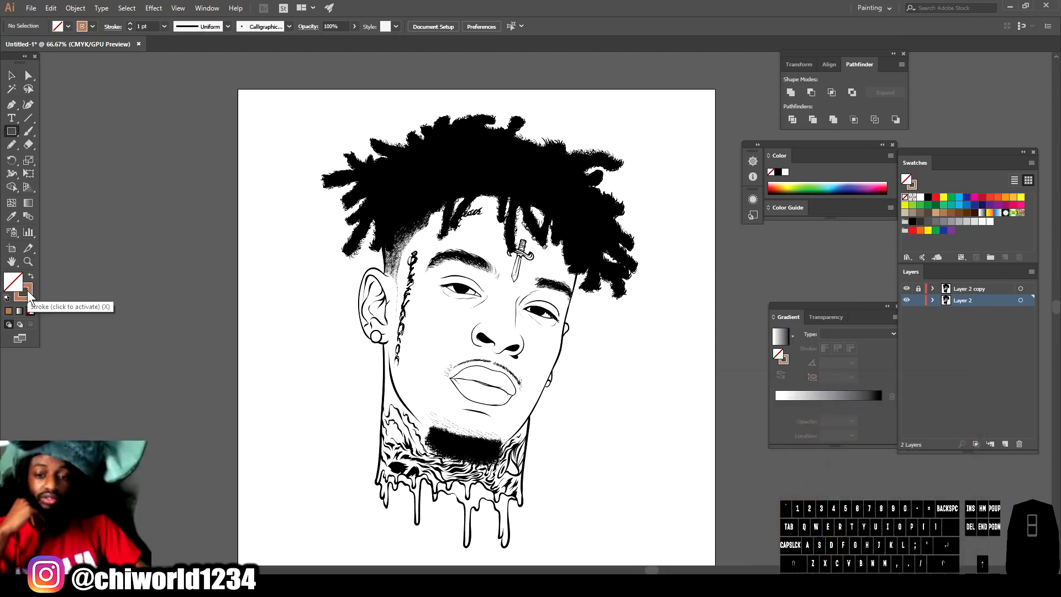
left_click_drag(277, 74, 681, 561)
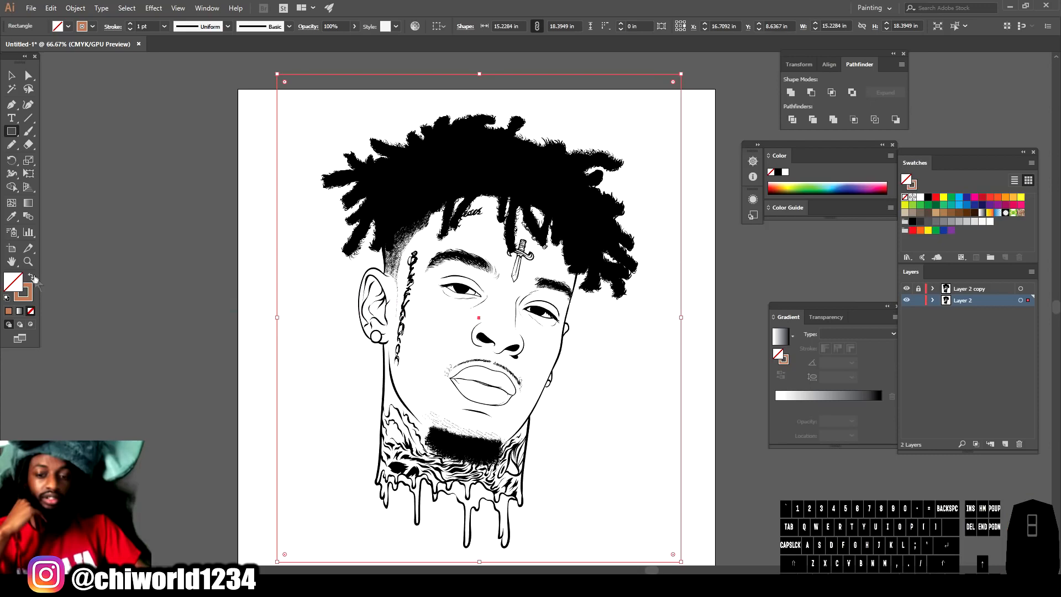
left_click(32, 276)
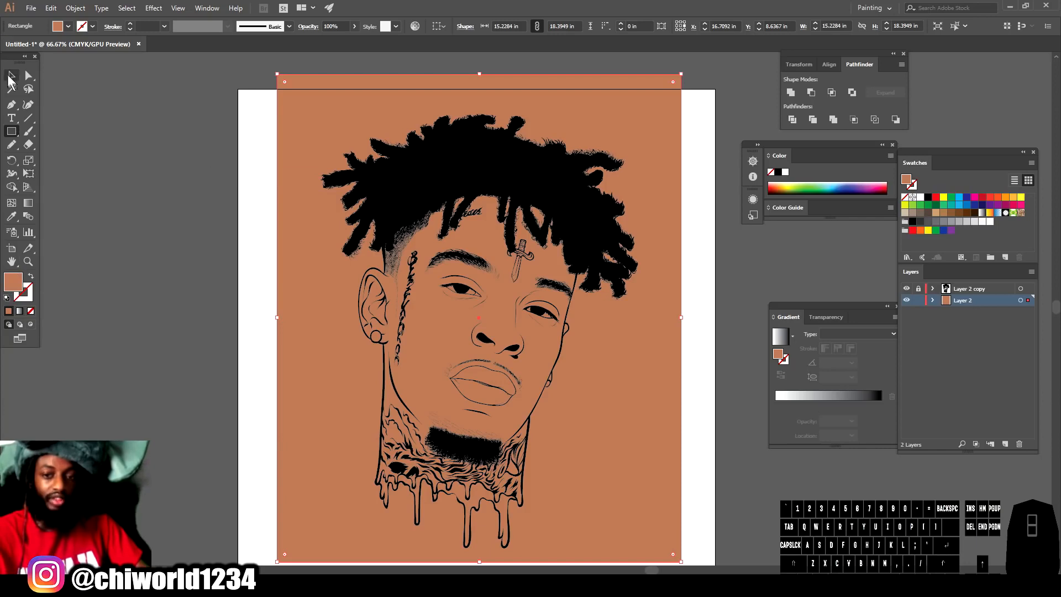
- Send the skin-coloured rectangle to the back of Layer 2, behind the line work
left_click(10, 77)
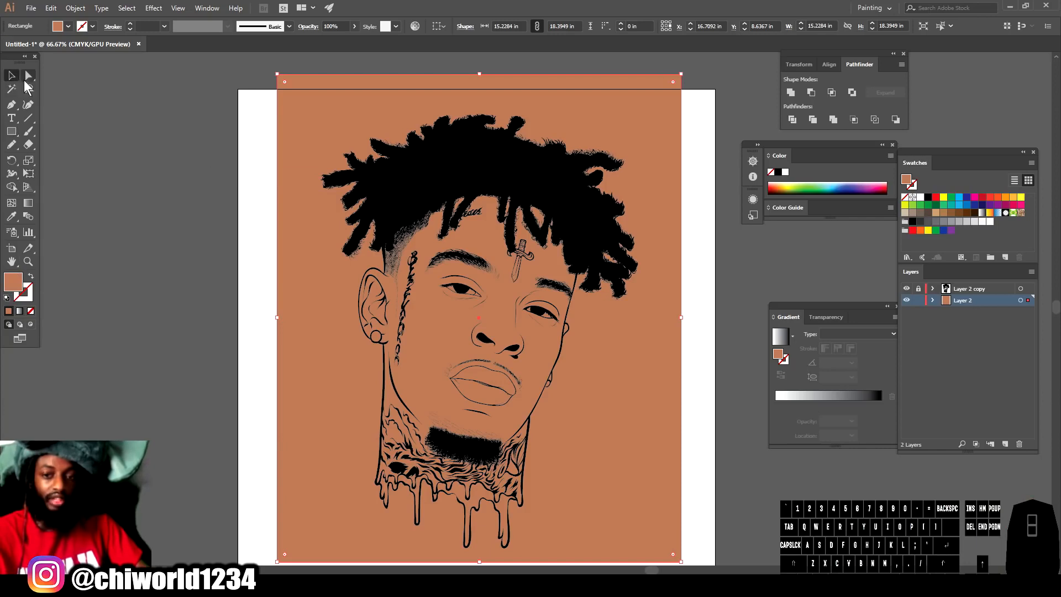
right_click(316, 288)
mouse_move(376, 463)
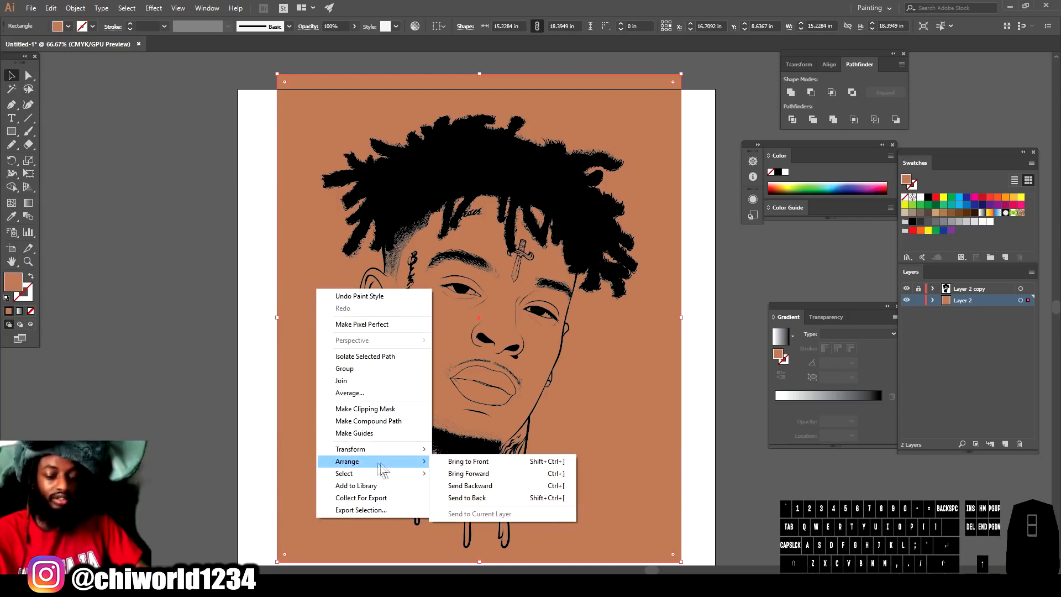
left_click(470, 498)
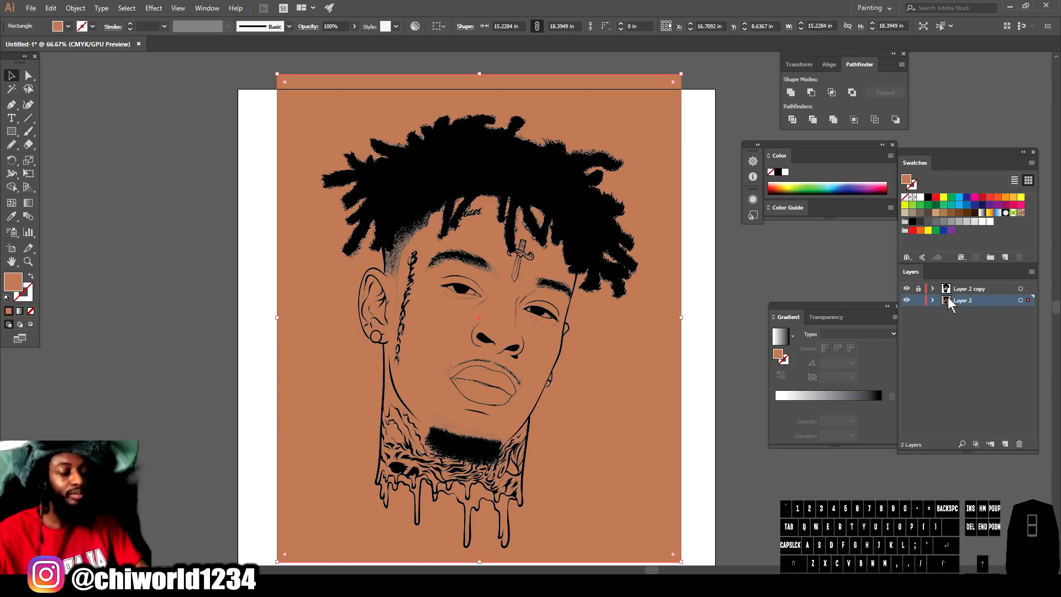
- Select the rectangle and all line work on Layer 2 and apply Pathfinder Merge
left_click(209, 111)
left_click_drag(204, 77, 650, 502)
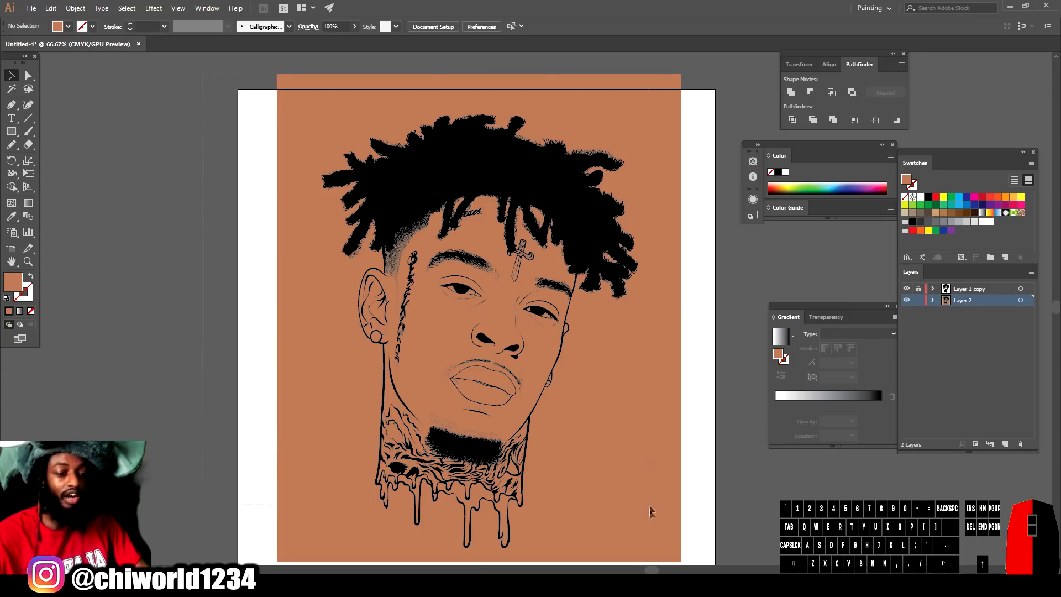
left_click_drag(652, 561, 655, 563)
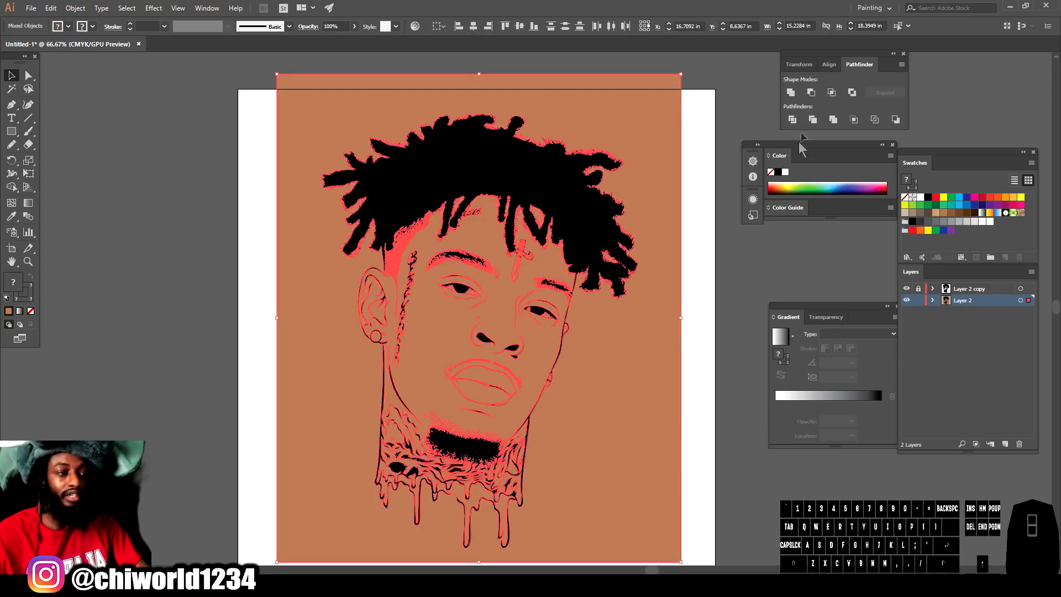
left_click(832, 119)
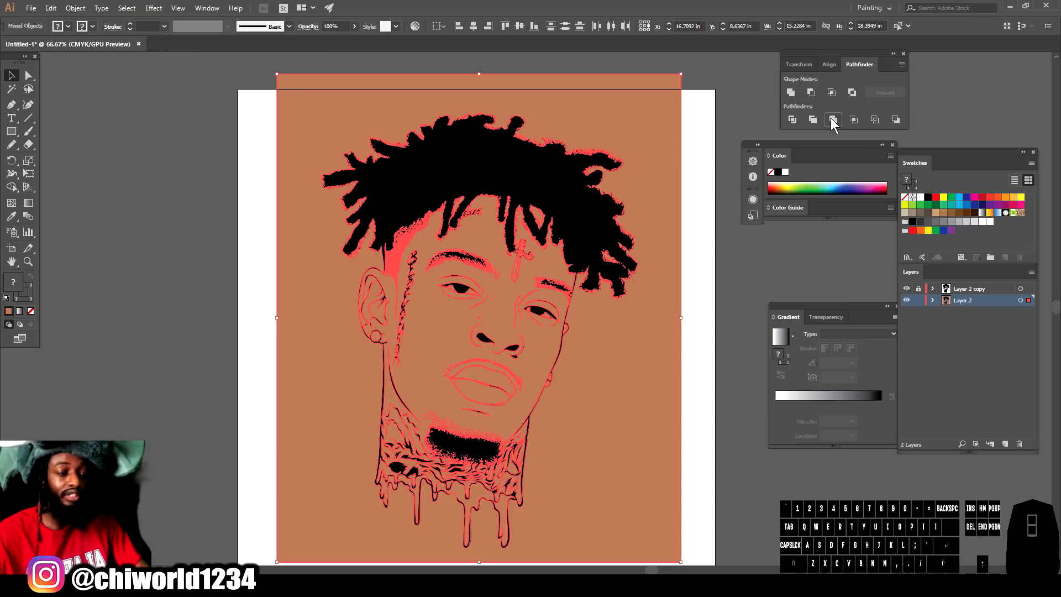
- Isolate the merged group and delete the skin-coloured background area surrounding the head
left_click(831, 118)
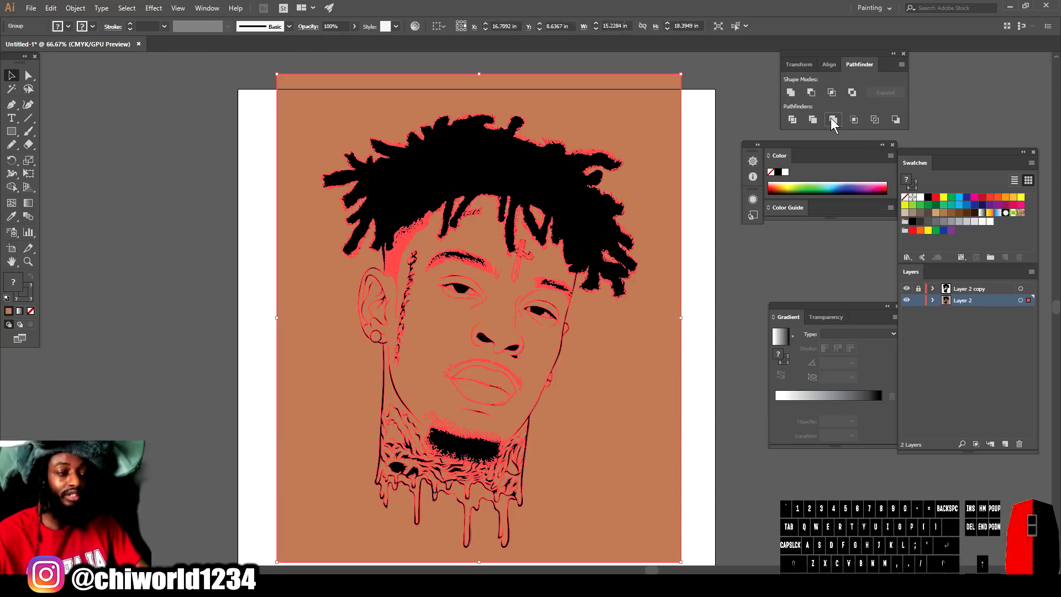
right_click(618, 109)
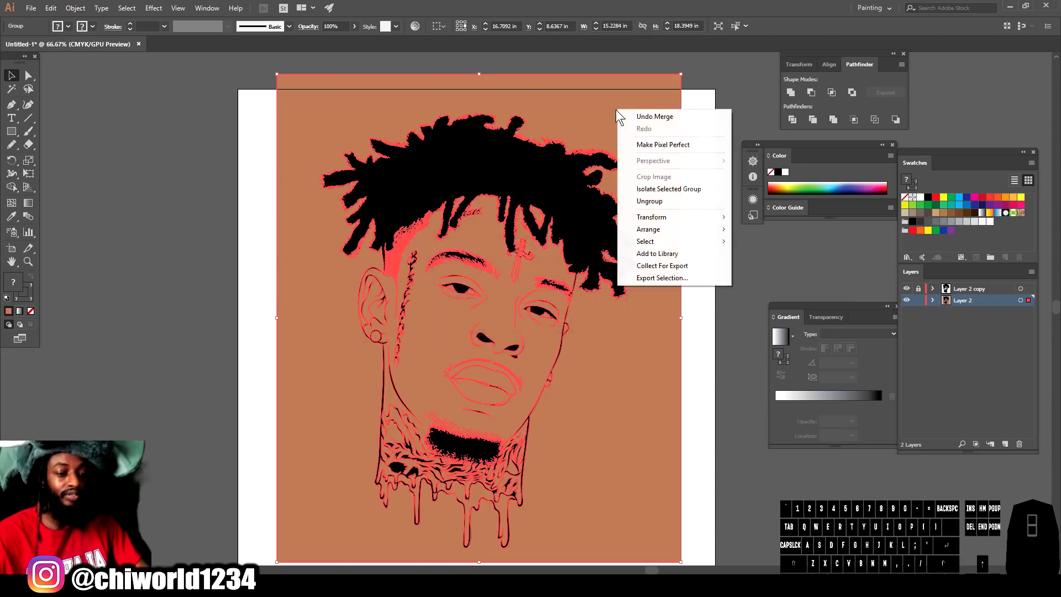
left_click(667, 190)
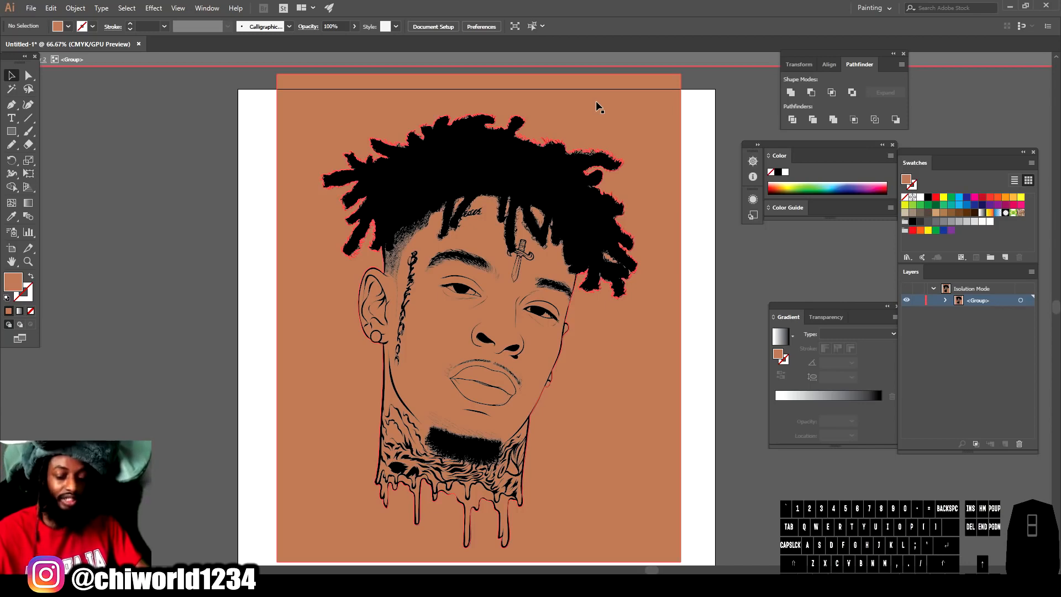
left_click(611, 103)
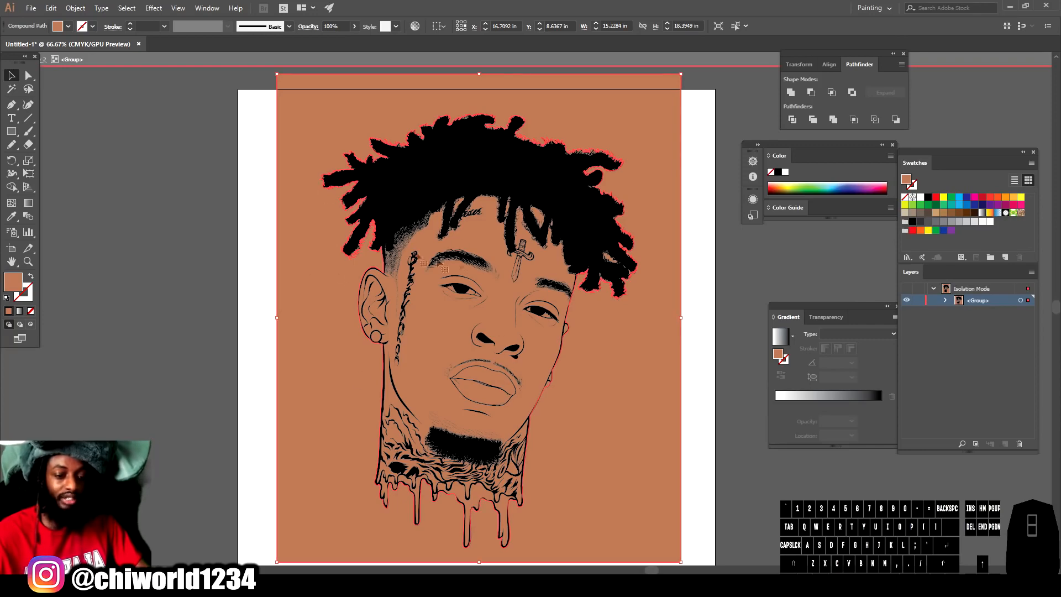
key("Delete")
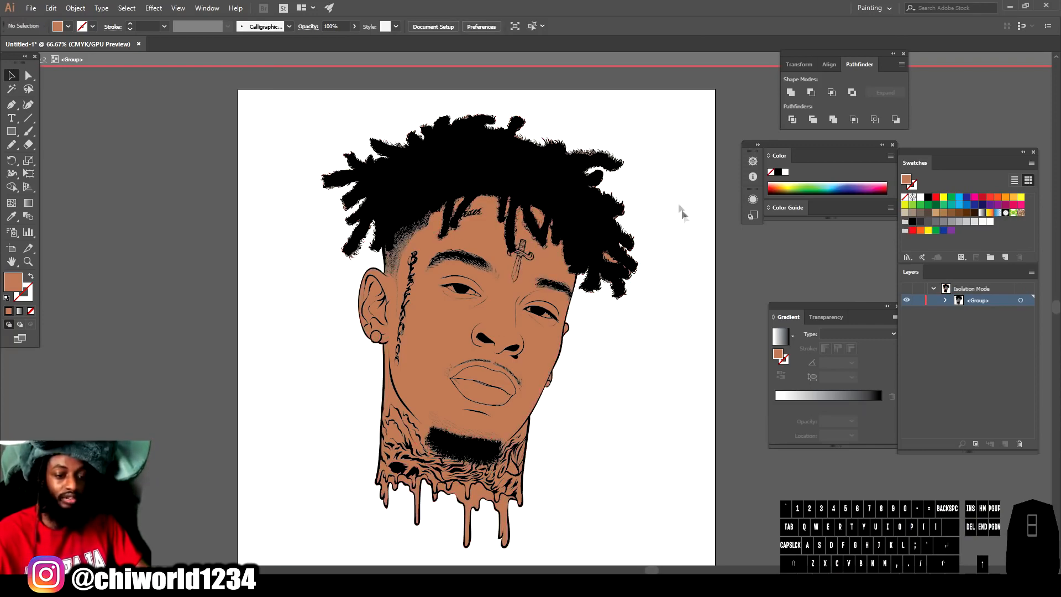
- Examine the hair edges and the gaps between the dreadlocks for leftover skin-coloured fragments
key("ctrl+minus")
key("ctrl+equal")
key("ctrl+equal")
key("ctrl+equal")
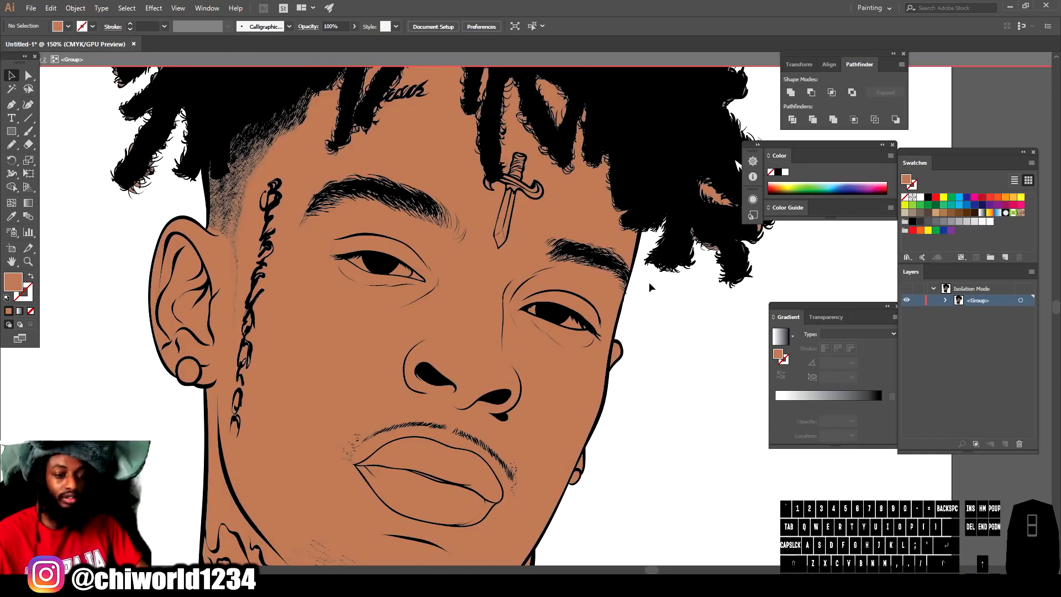
scroll(650, 281, "down", 2)
key("ctrl+minus")
scroll(649, 282, "right", 3)
scroll(649, 281, "up", 4)
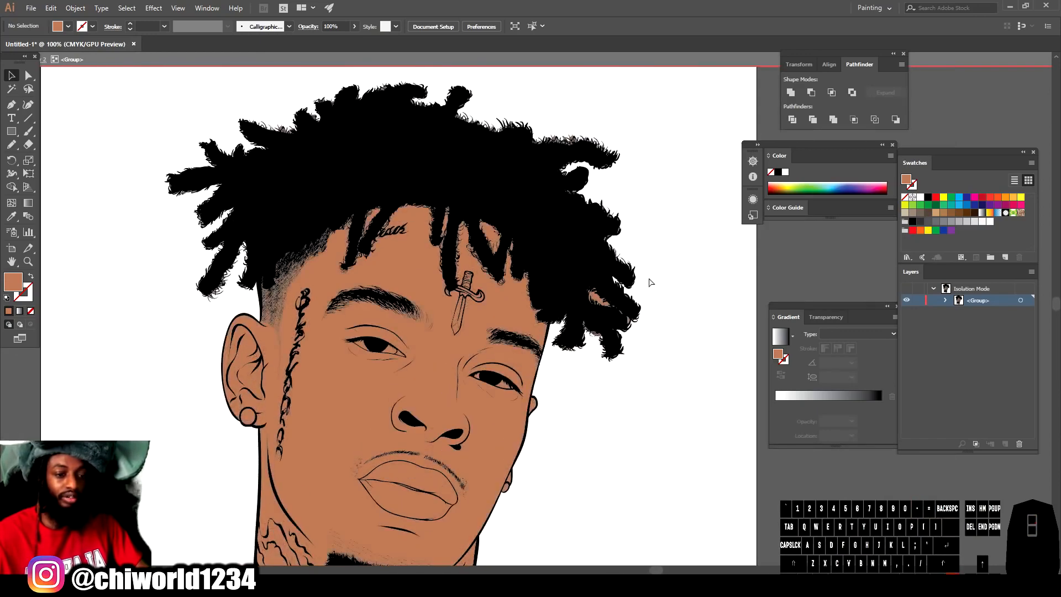
scroll(649, 277, "right", 4)
key("ctrl+equal")
key("ctrl+equal")
key("ctrl+equal")
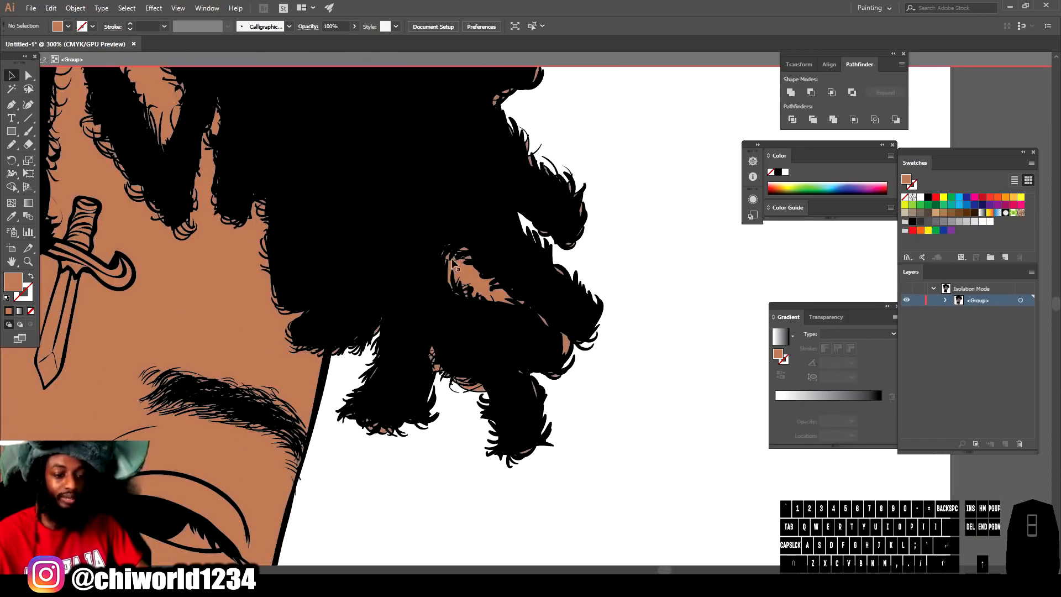
left_click_drag(453, 264, 507, 286)
key("ctrl+equal")
key("ctrl+equal")
key("ctrl+equal")
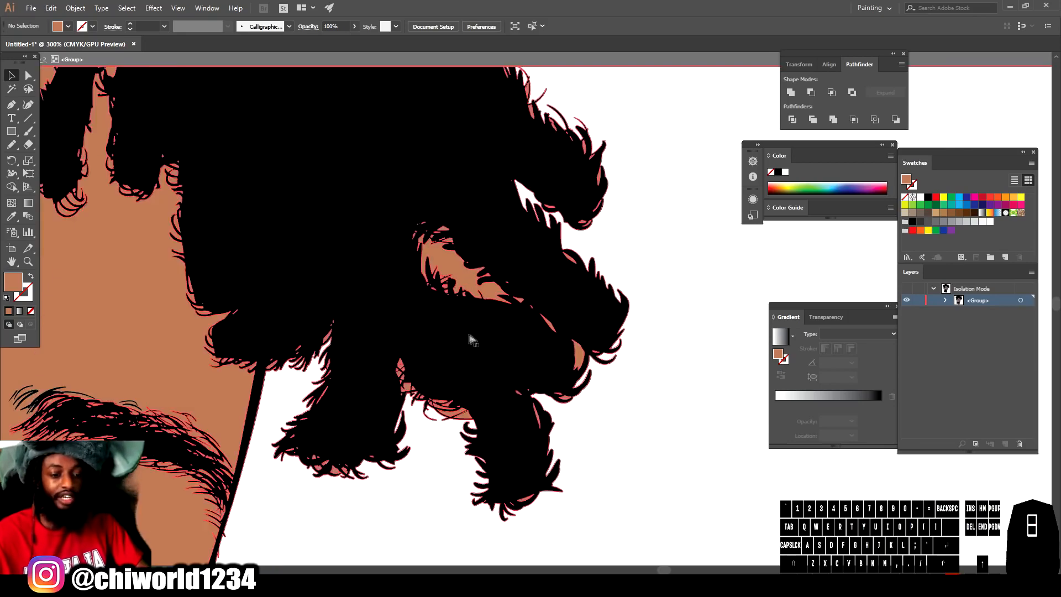
scroll(437, 298, "left", 2)
key("ctrl+equal")
scroll(409, 204, "left", 2)
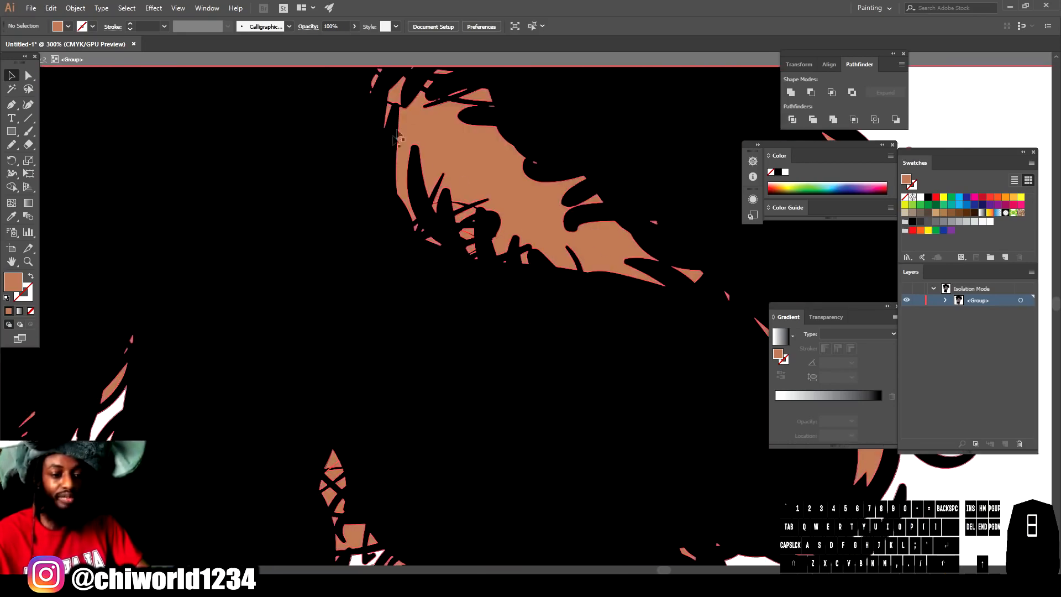
key("ctrl+minus")
key("ctrl+minus")
key("ctrl+minus")
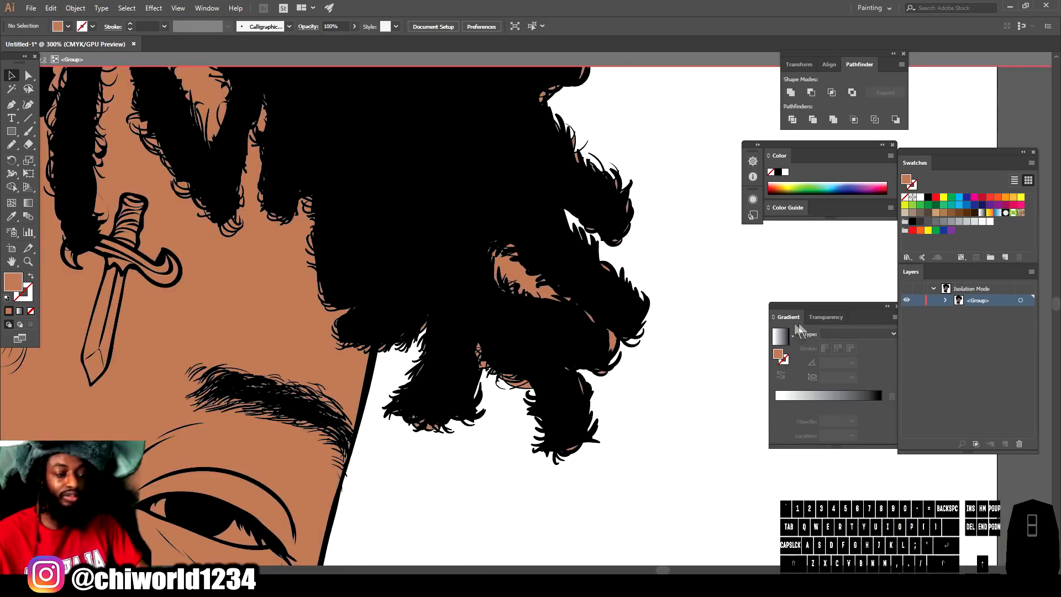
- Exit isolation and lock all the black line-art paths inside Layer 2's group, leaving the skin-coloured paths unlocked
double_click(705, 332)
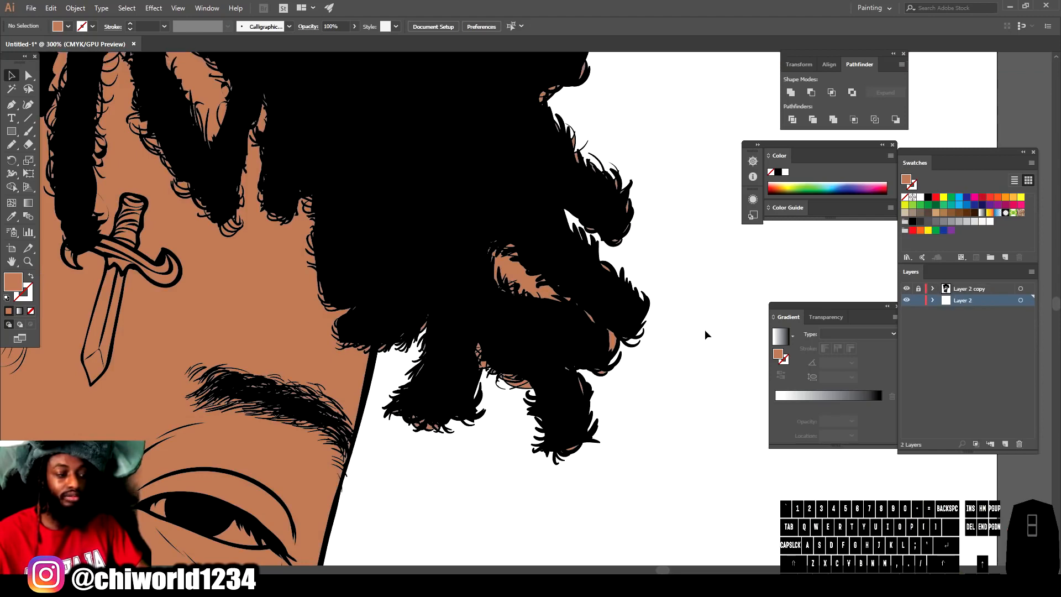
left_click(933, 299)
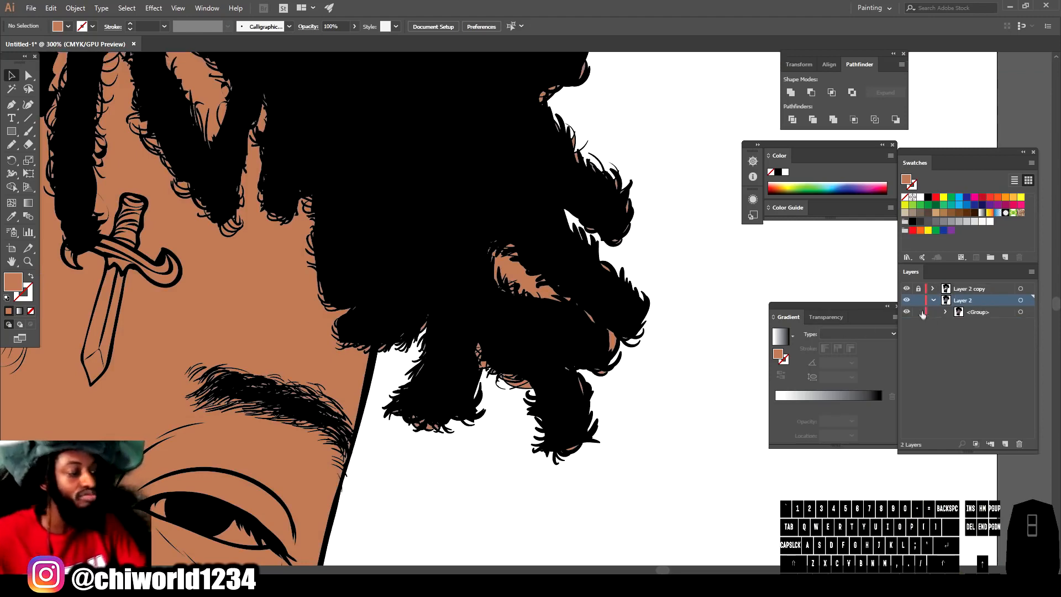
left_click(946, 312)
scroll(946, 344, "down", 1)
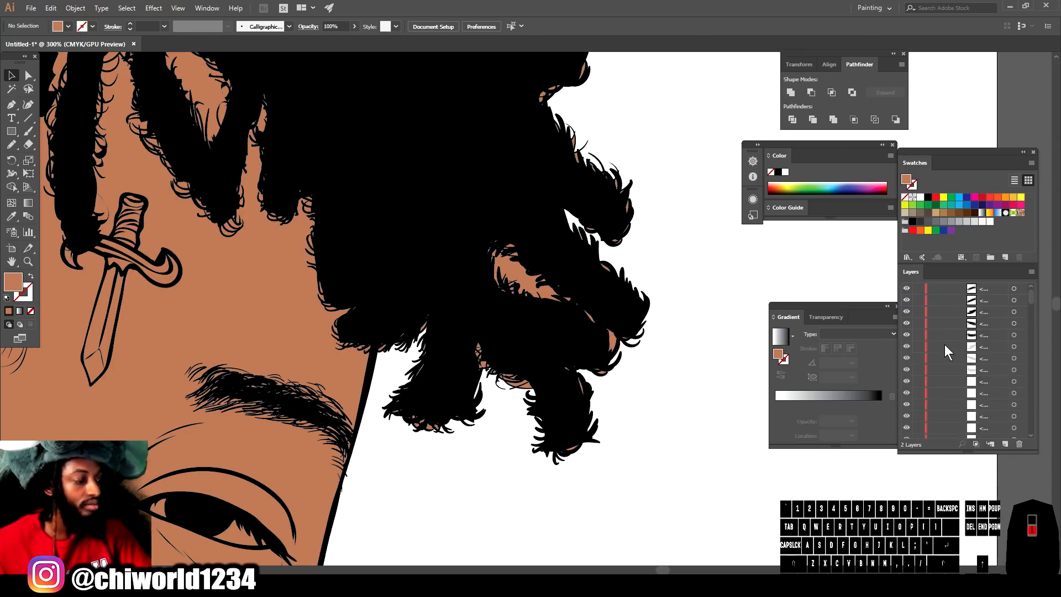
scroll(944, 344, "down", 5)
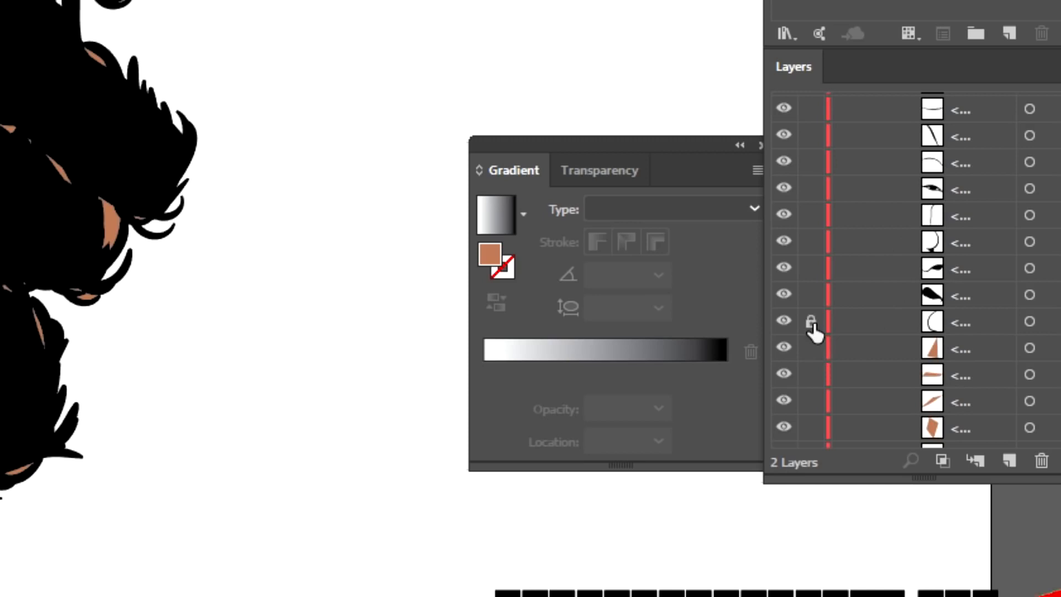
left_click_drag(813, 327, 818, 145)
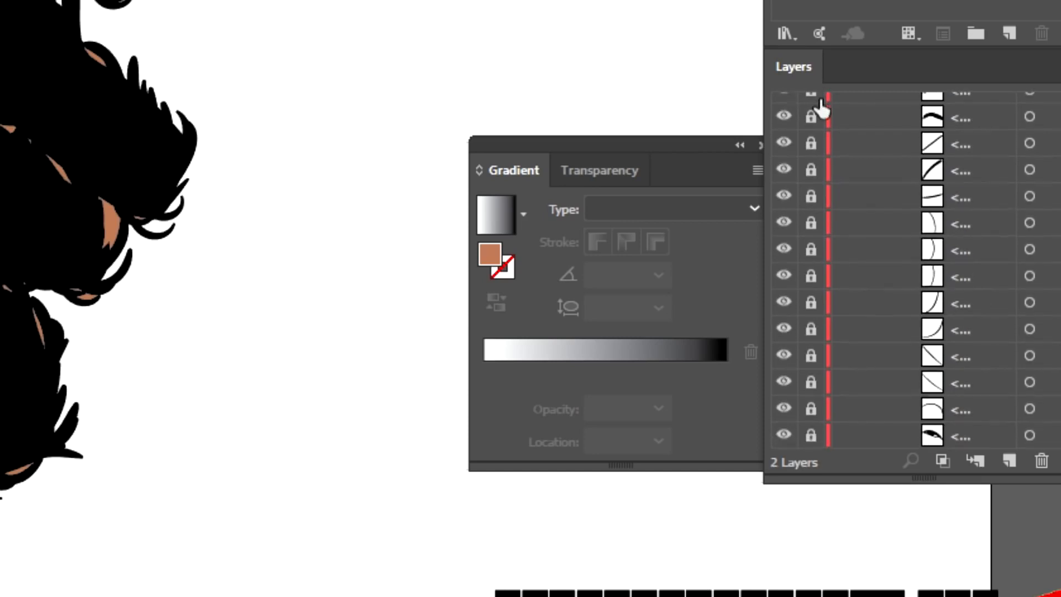
left_click_drag(822, 98, 822, 1)
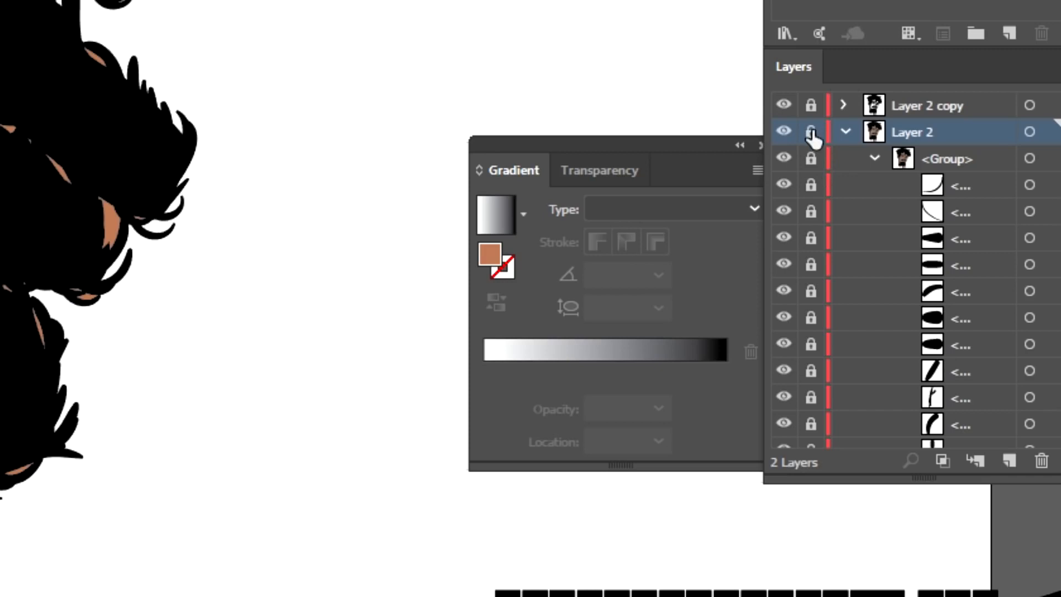
left_click(846, 132)
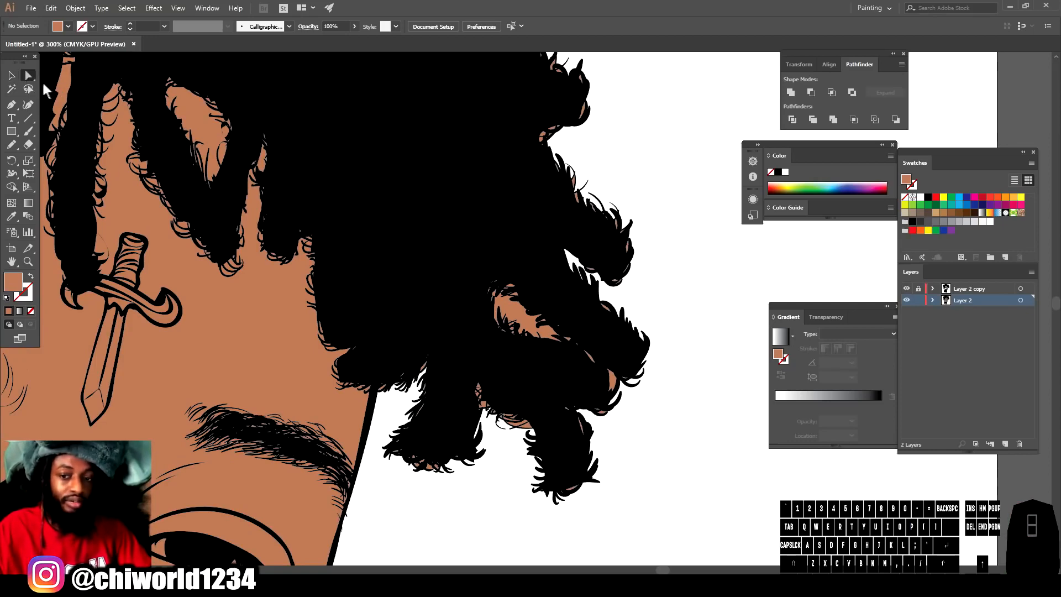
- Delete the leftover skin-coloured fragments among the lower dreadlocks on the right side of the head with the Direct Selection tool
left_click_drag(460, 526, 703, 192)
left_click(697, 194)
scroll(663, 249, "up", 3)
left_click_drag(676, 348, 390, 219)
left_click_drag(398, 74, 397, 68)
key("Delete")
- Delete the leftover skin-coloured fragments along the upper right edge of the hair
left_click(573, 246)
scroll(602, 304, "up", 2)
left_click_drag(189, 87, 192, 76)
key("Delete")
scroll(274, 232, "up", 2)
left_click_drag(279, 299, 10, 8)
scroll(172, 159, "up", 2)
key("Delete")
key("ctrl+minus")
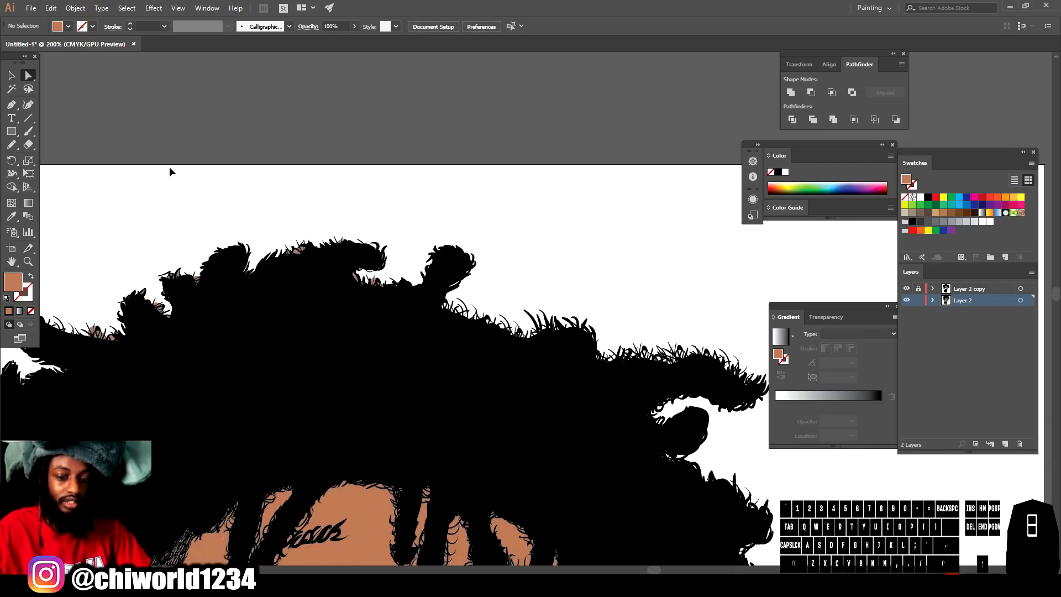
- Delete the skin-coloured fragments along the top of the hair and in the lower left dreadlocks
scroll(169, 167, "left", 3)
left_click_drag(123, 171, 752, 411)
key("Delete")
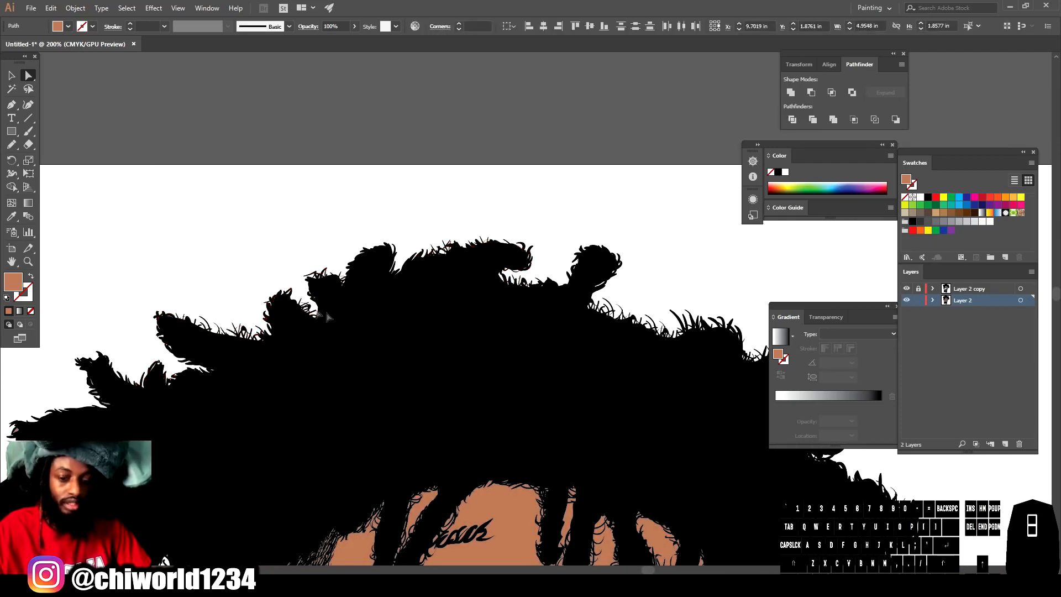
scroll(198, 289, "down", 5)
left_click_drag(28, 447, 180, 281)
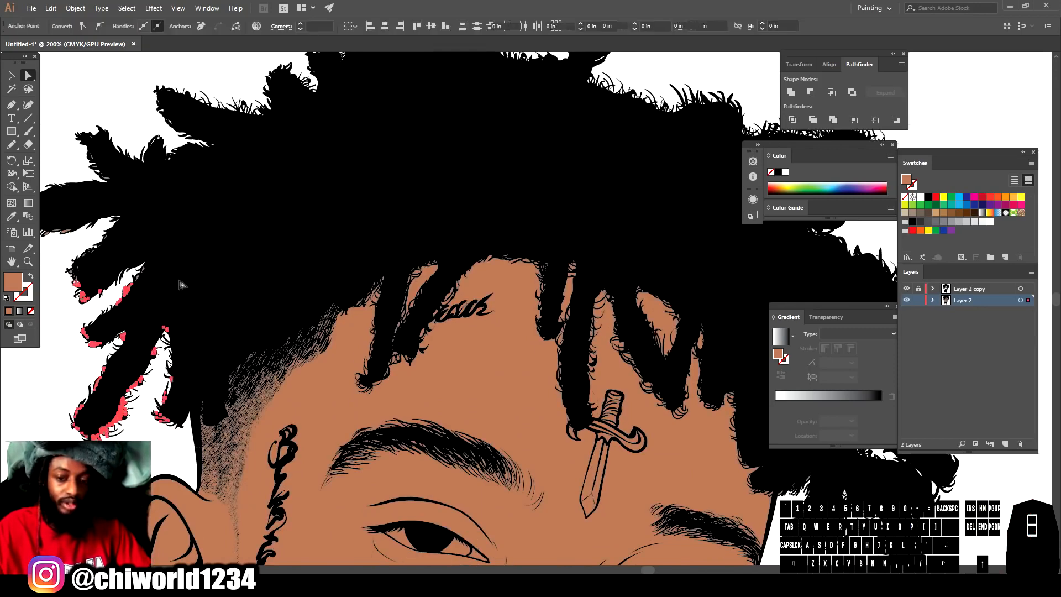
key("Delete")
- Delete the remaining skin-coloured fragments in the upper left dreadlocks
scroll(181, 281, "up", 6)
scroll(65, 343, "up", 2)
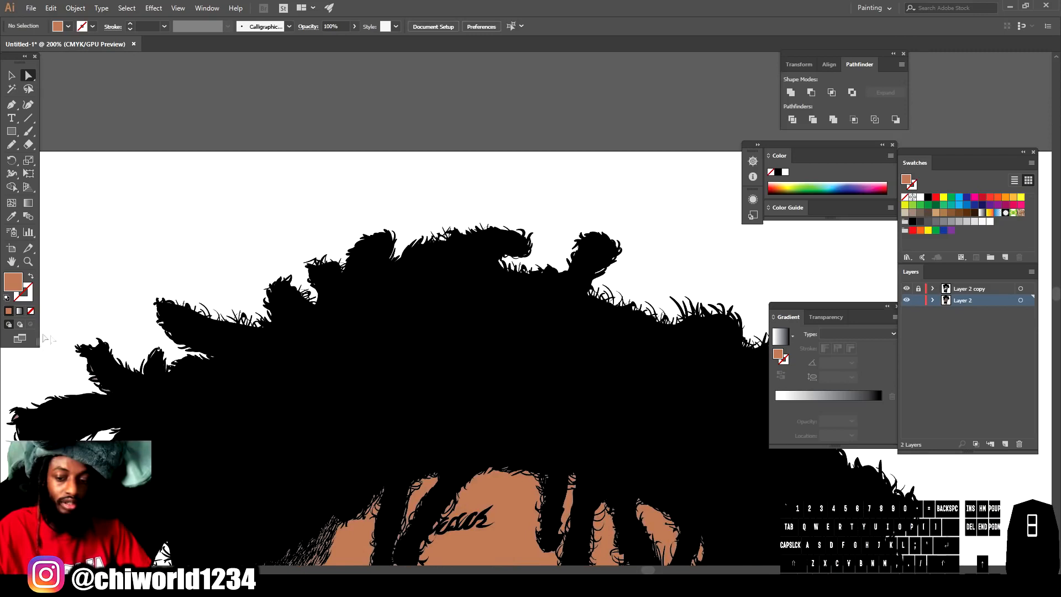
left_click_drag(6, 396, 89, 470)
left_click_drag(233, 544, 222, 557)
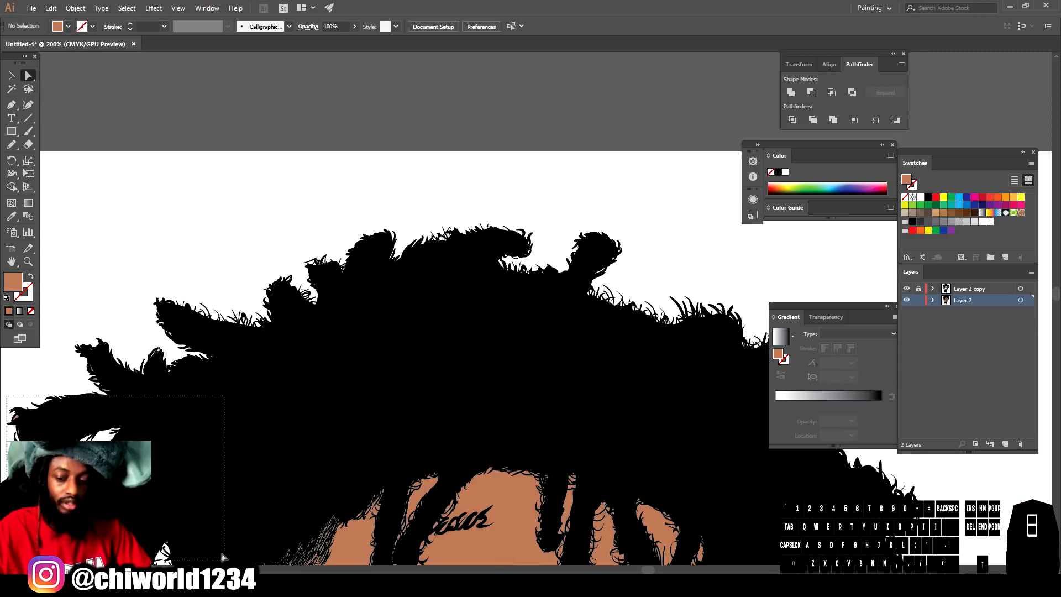
left_click_drag(62, 317, 238, 450)
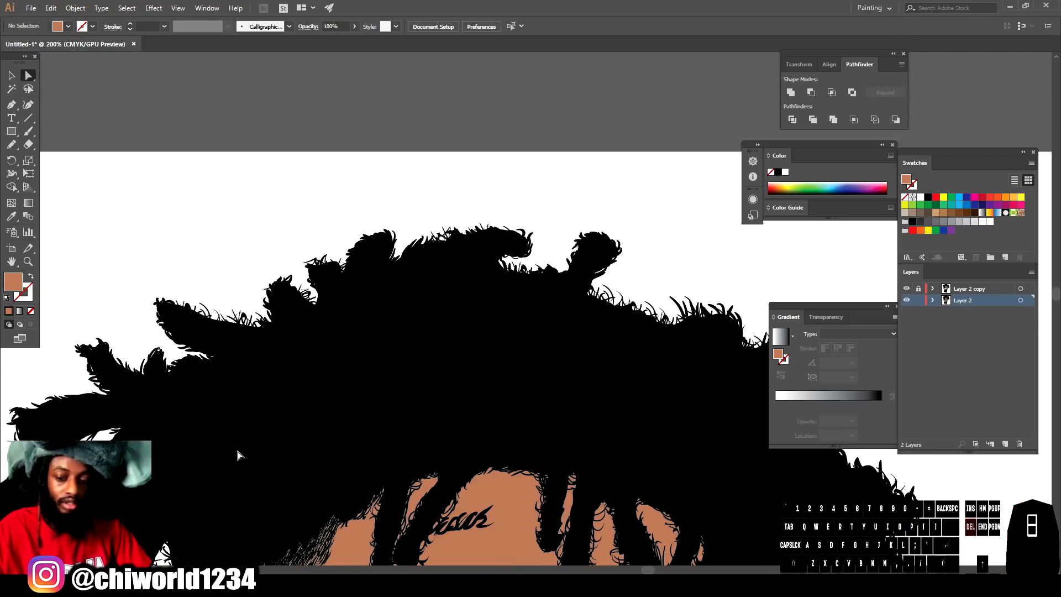
left_click_drag(115, 295, 313, 423)
scroll(328, 368, "down", 5)
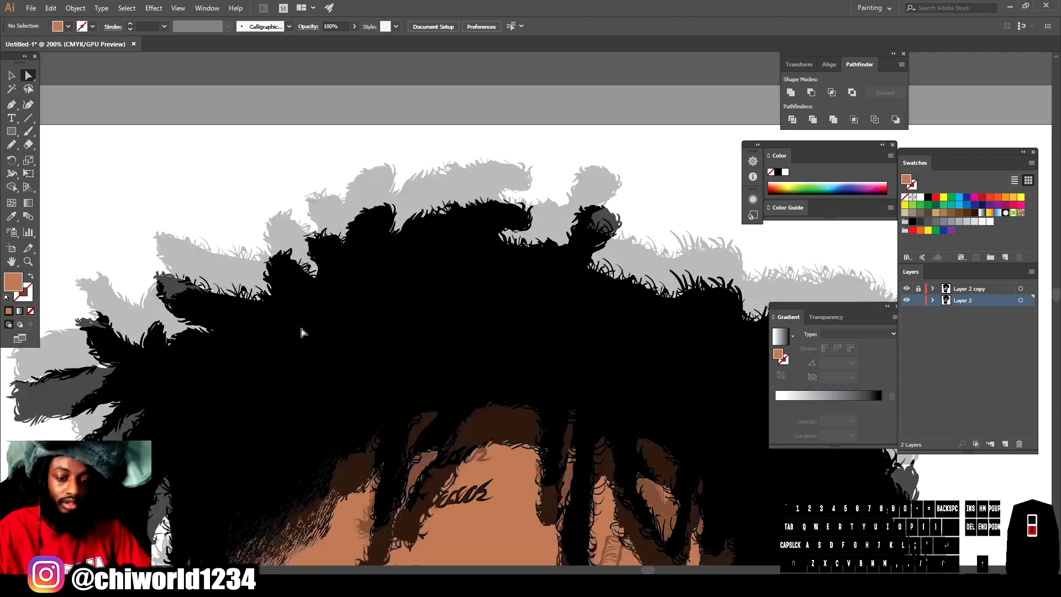
- Check the hair outline for missed spots and delete the skin-coloured fragment at the tip of the lower right dreadlock
key("ctrl+minus")
scroll(61, 382, "left", 5)
key("ctrl+equal")
key("ctrl+equal")
scroll(63, 370, "left", 1)
key("ctrl+minus")
key("ctrl+minus")
scroll(67, 369, "right", 10)
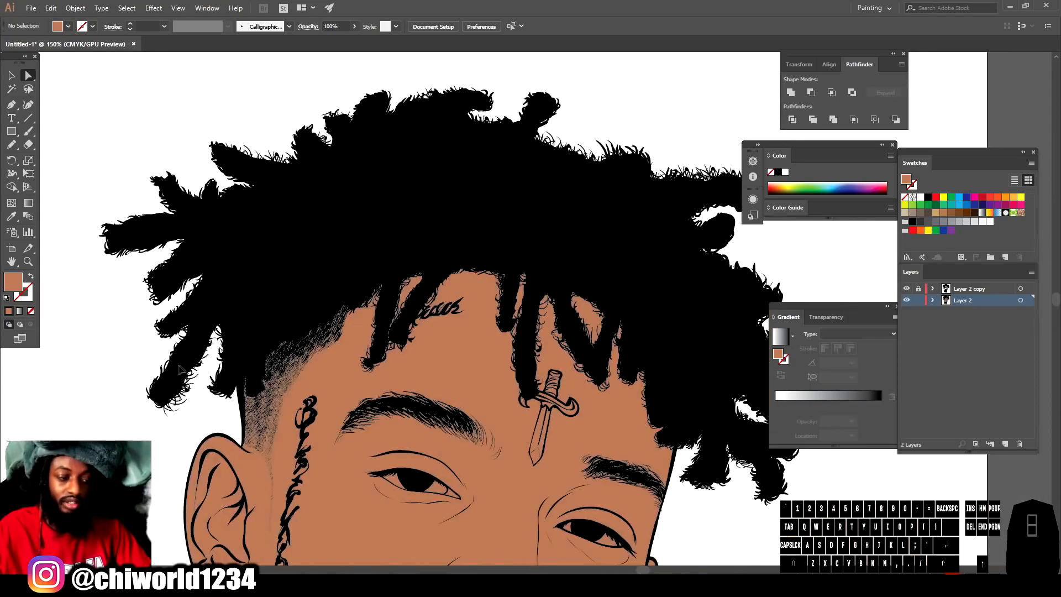
scroll(307, 385, "down", 1)
scroll(331, 386, "down", 5)
scroll(372, 384, "right", 1)
key("ctrl+equal")
key("ctrl+equal")
scroll(363, 349, "up", 5)
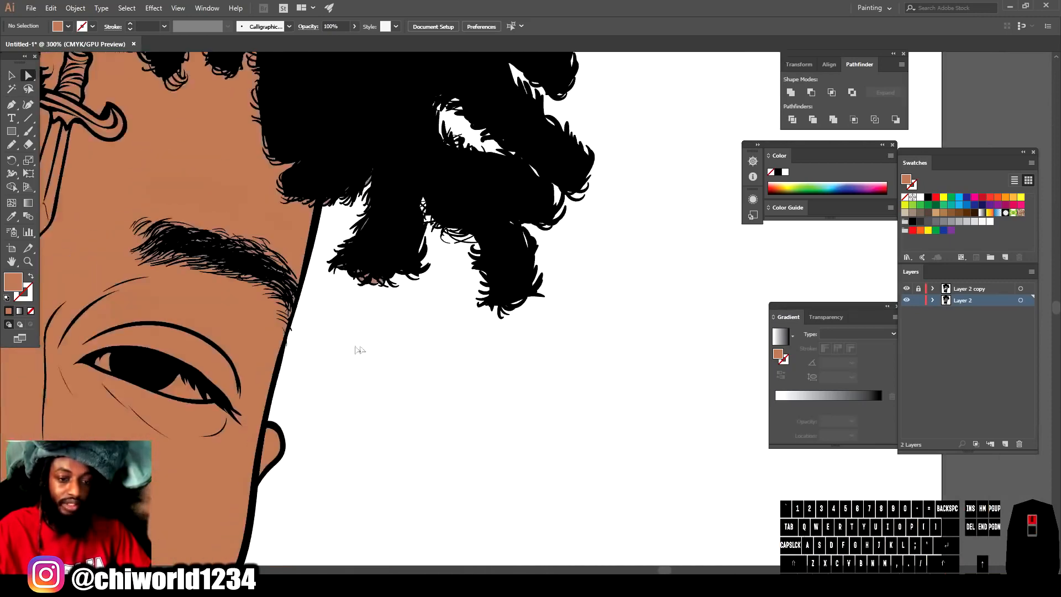
left_click_drag(453, 437, 324, 249)
key("Delete")
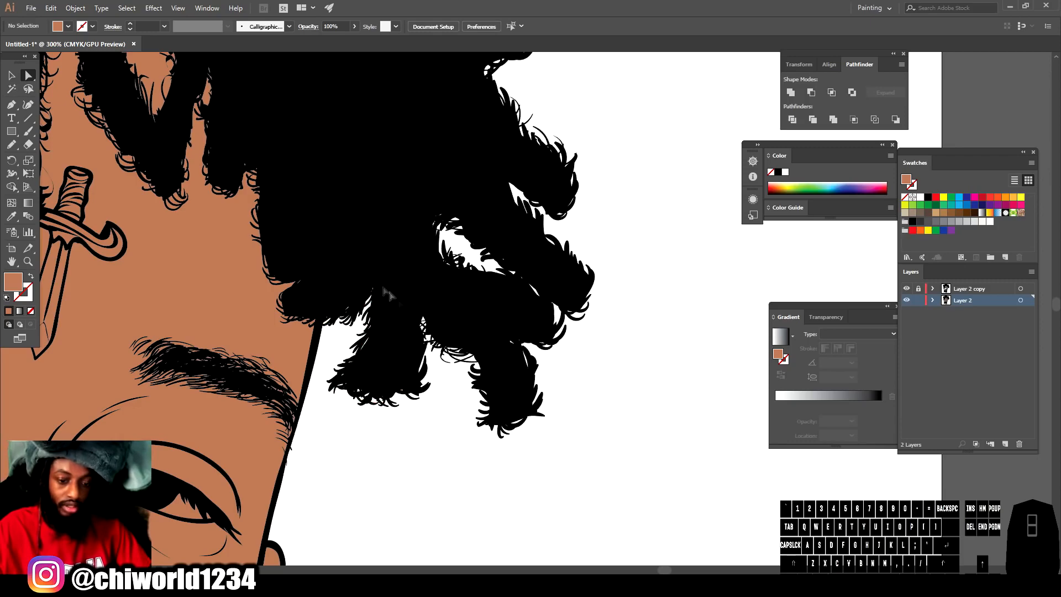
- Isolate the skin-colour group so its individual shapes can be edited
key("ctrl+minus")
key("ctrl+minus")
key("ctrl+minus")
key("ctrl+minus")
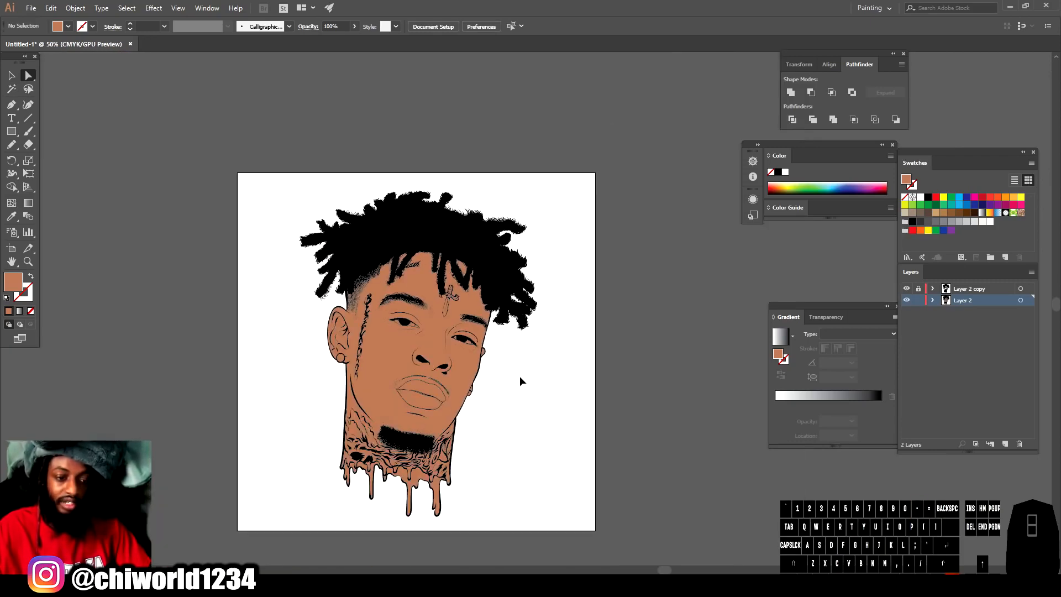
key("ctrl+equal")
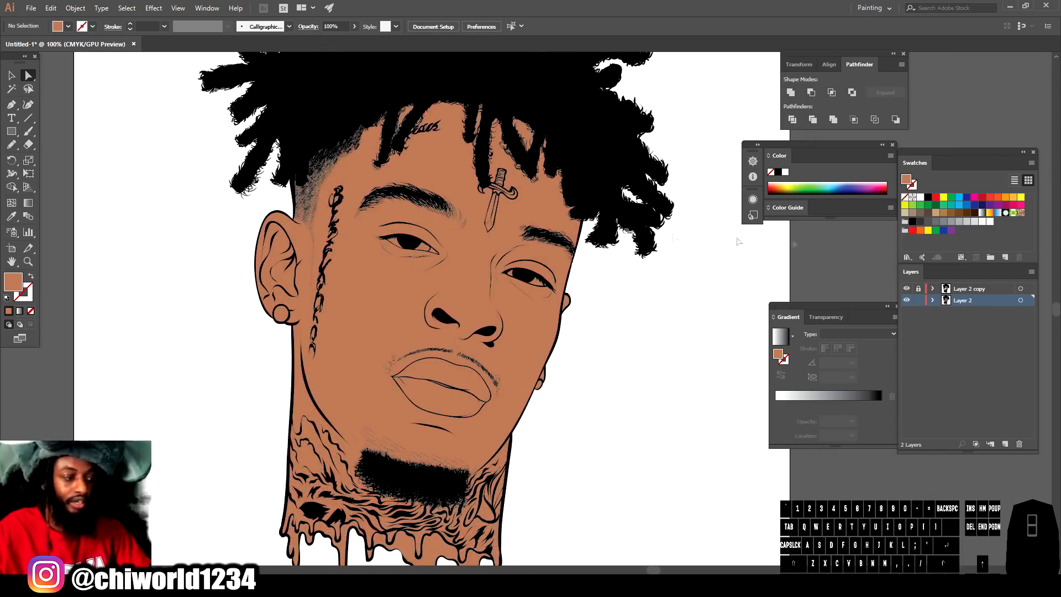
left_click(11, 76)
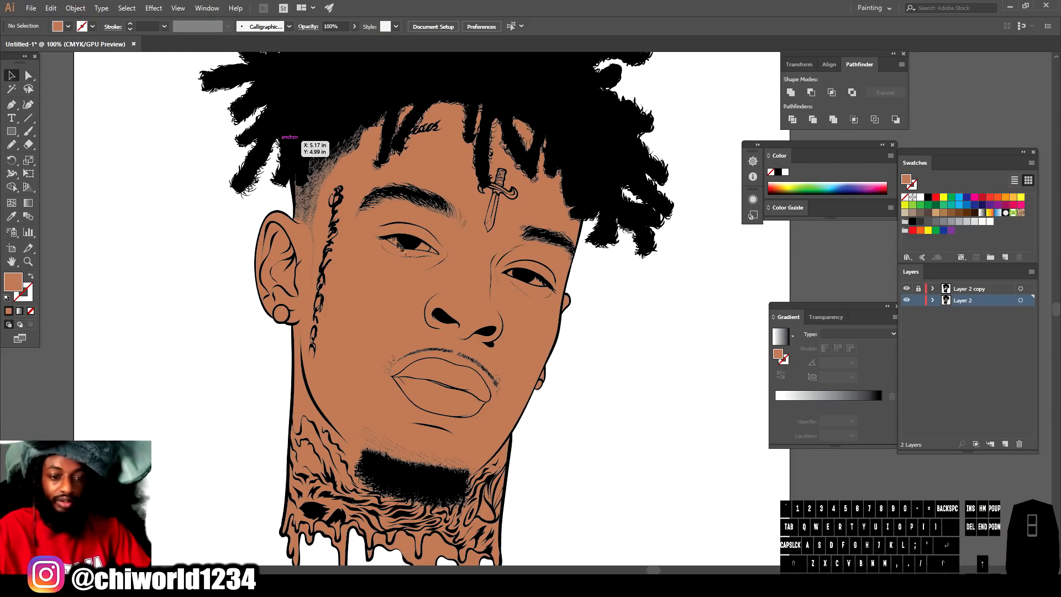
key("ctrl+equal")
key("ctrl+equal")
key("ctrl+equal")
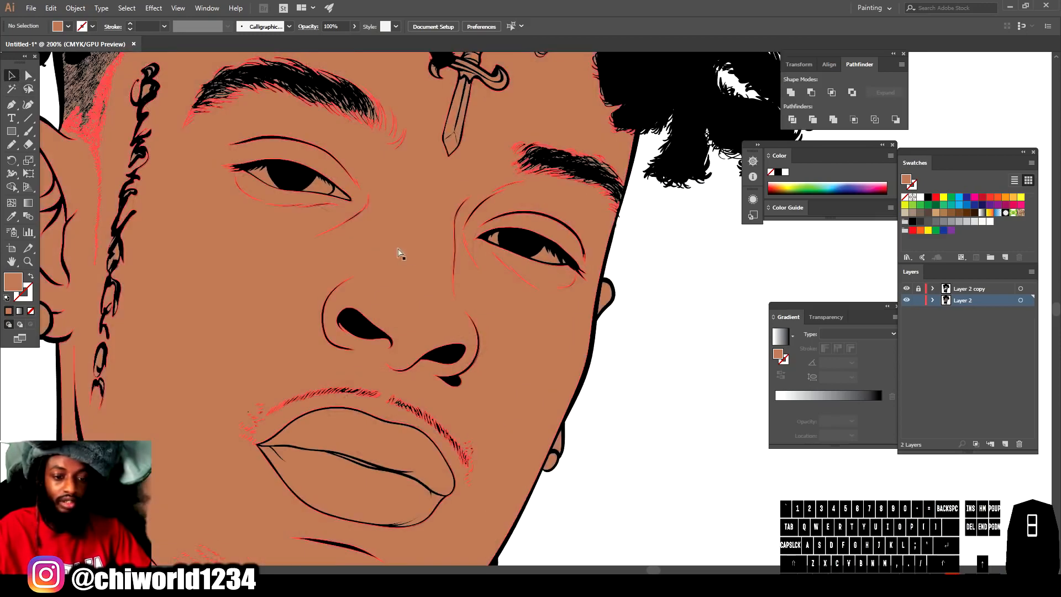
scroll(292, 228, "left", 2)
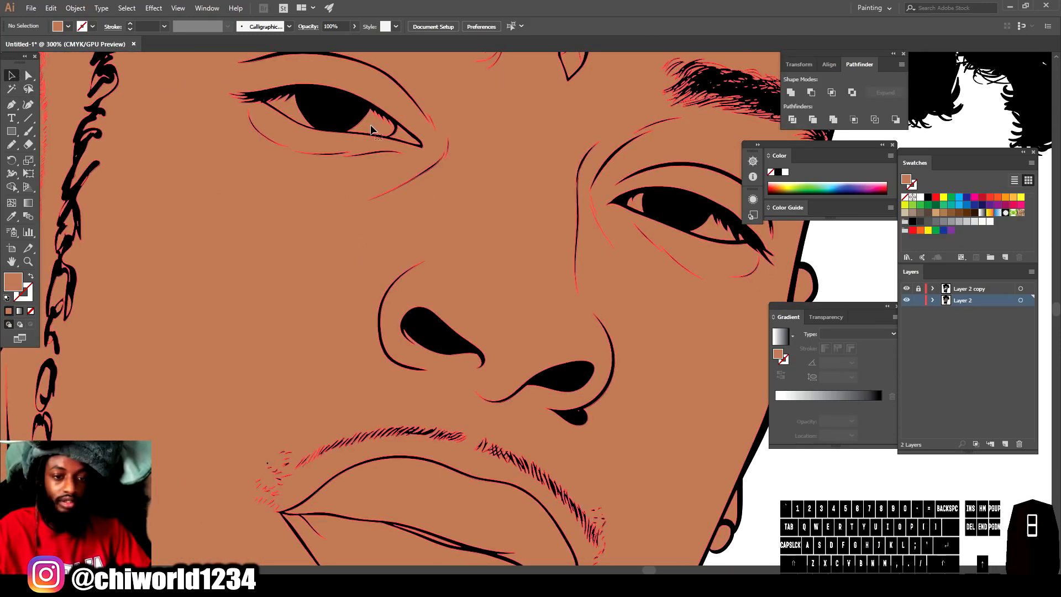
left_click(371, 129)
right_click(370, 130)
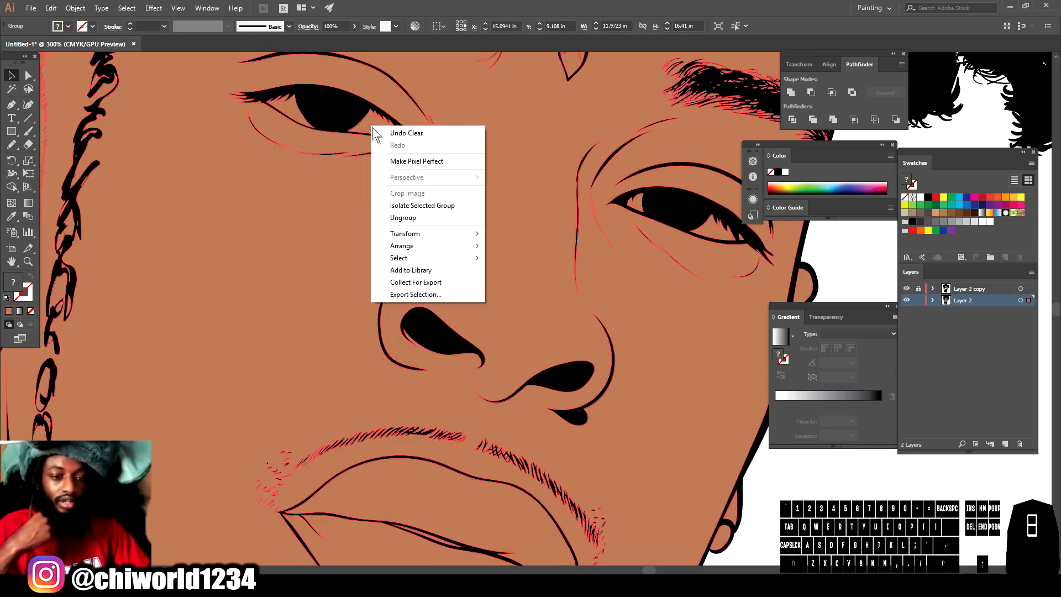
left_click(418, 205)
- Fill the skin-coloured areas on both sides of the pupils in both eyes with white
left_click(365, 126)
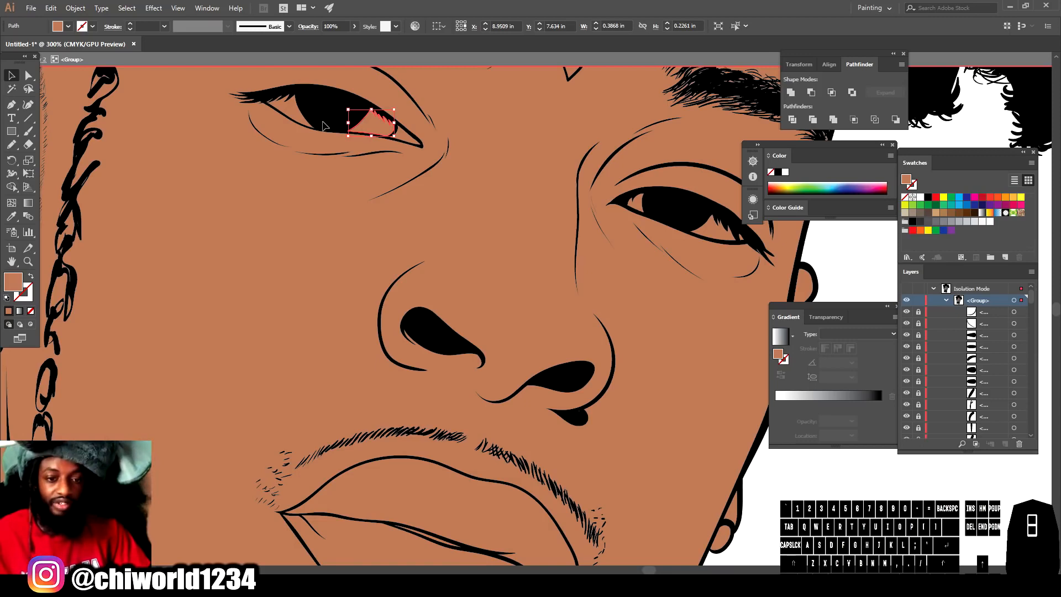
left_click(287, 109, "shift")
left_click(637, 205, "shift")
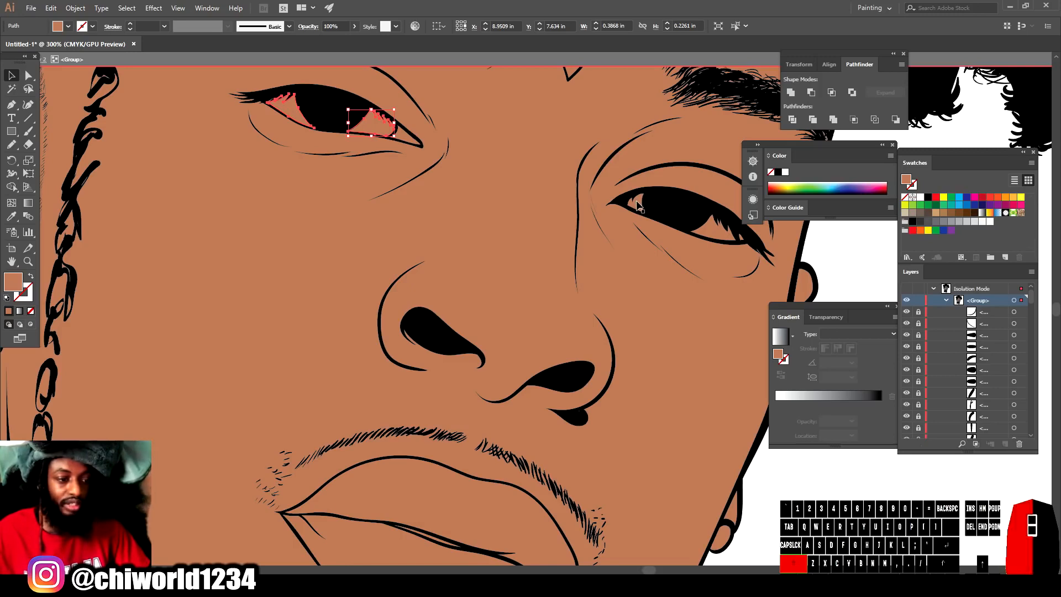
left_click(741, 239, "shift")
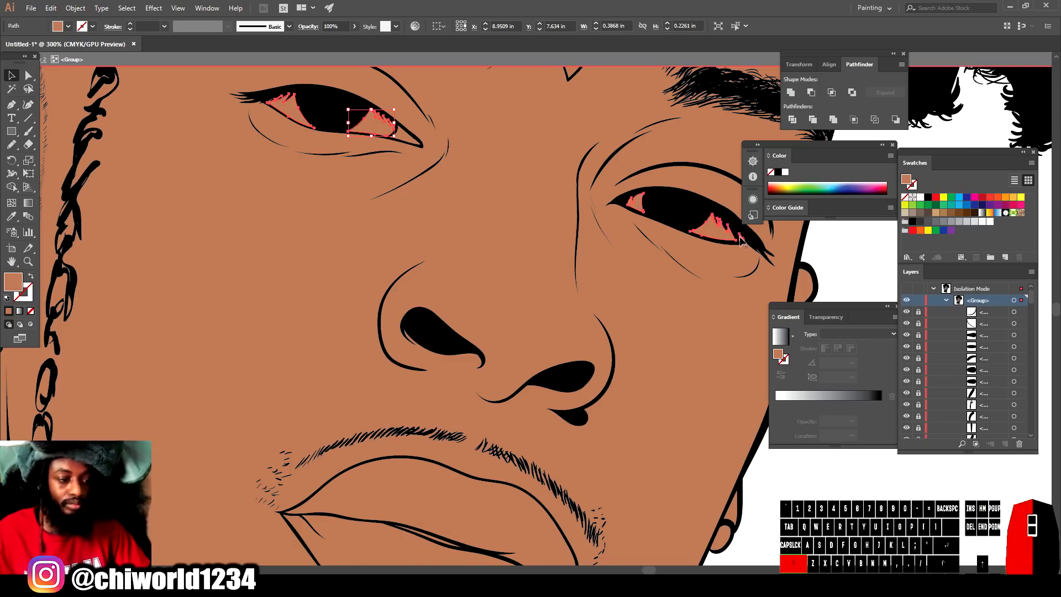
left_click(989, 221)
left_click(846, 522)
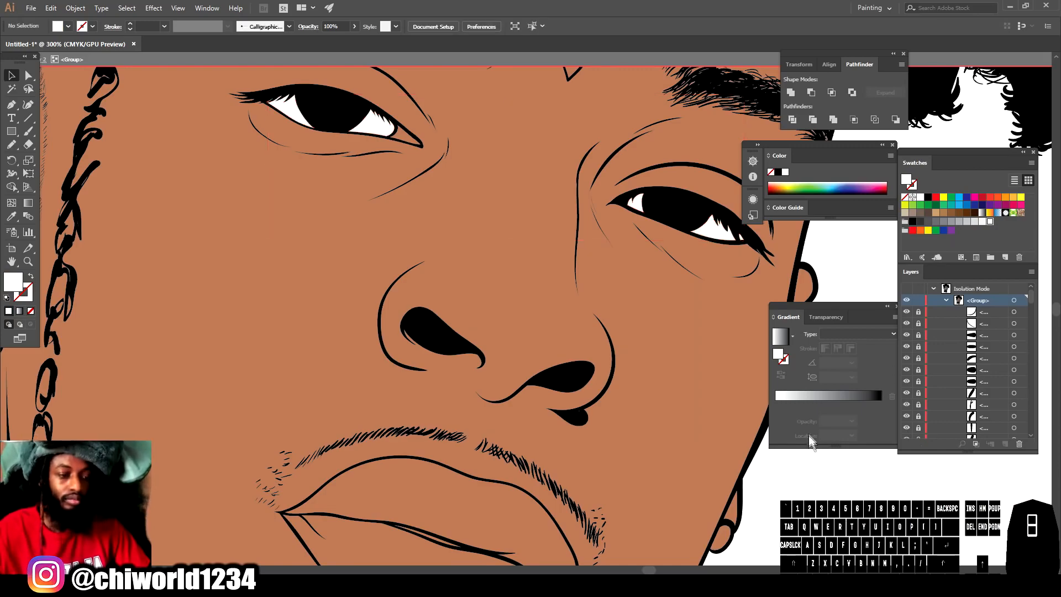
- Fill the round earrings on both ears with a light grey swatch
key("ctrl+minus")
key("ctrl+minus")
key("ctrl+minus")
key("ctrl+minus")
key("ctrl+plus")
key("ctrl+plus")
key("ctrl+plus")
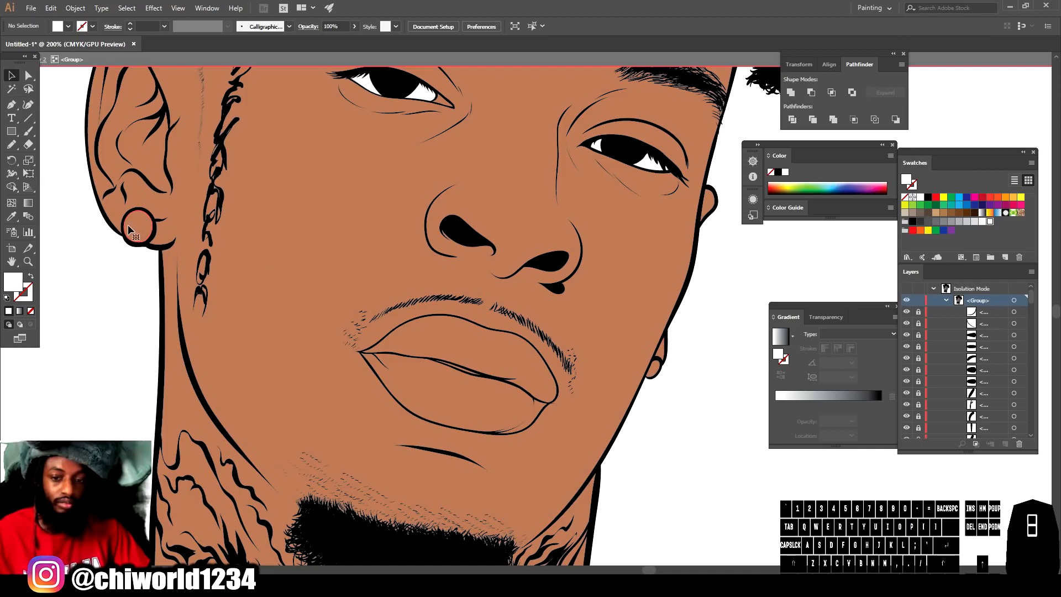
left_click(128, 229)
left_click(656, 369, "shift")
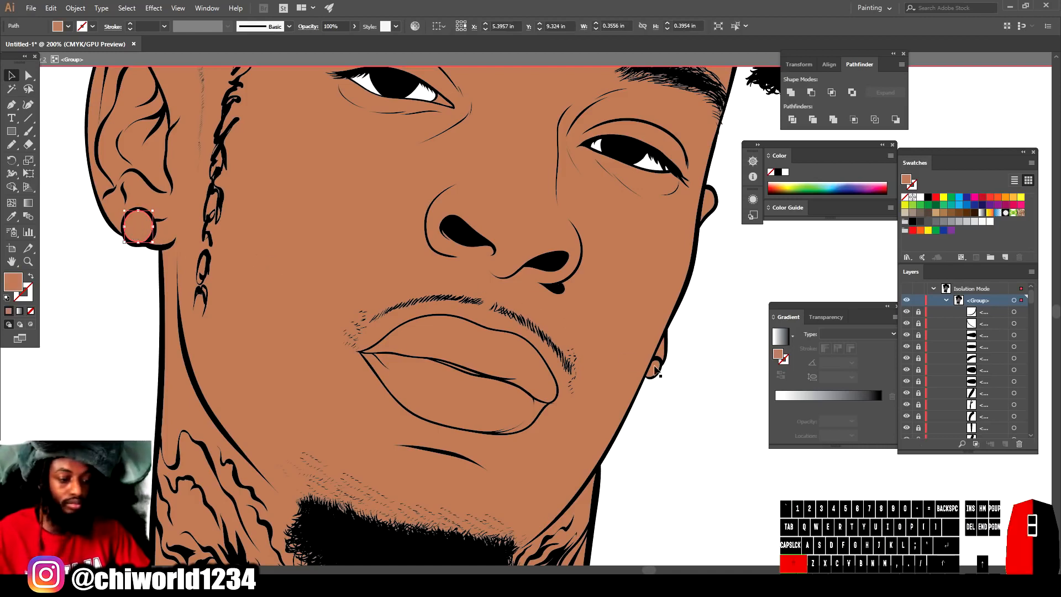
left_click(974, 222)
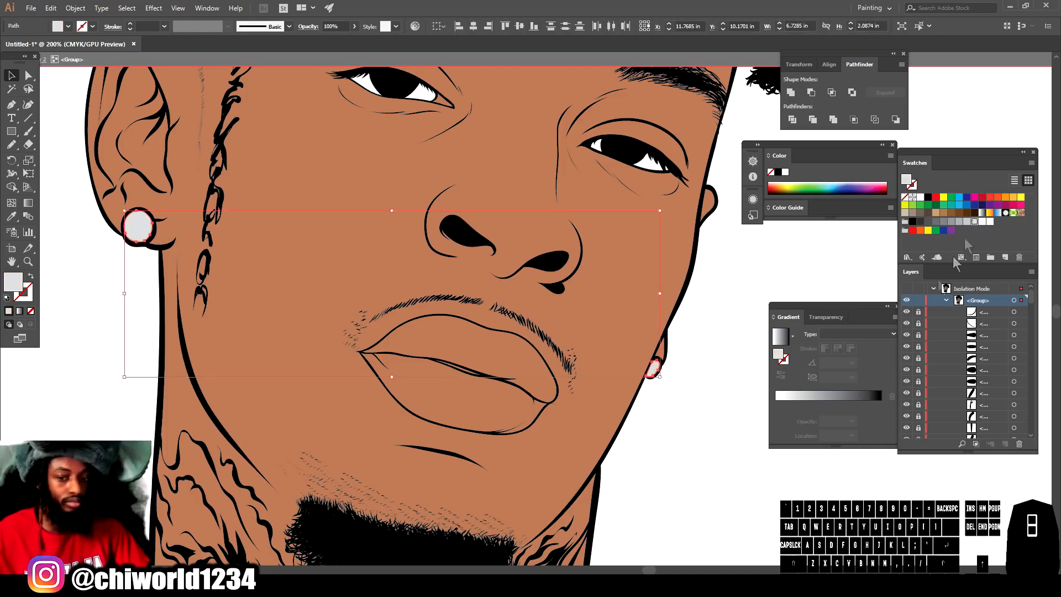
left_click(718, 457)
- Fill the dripping shapes below the neck with a very dark red, hue 2° and saturation 86%
scroll(544, 337, "down", 8)
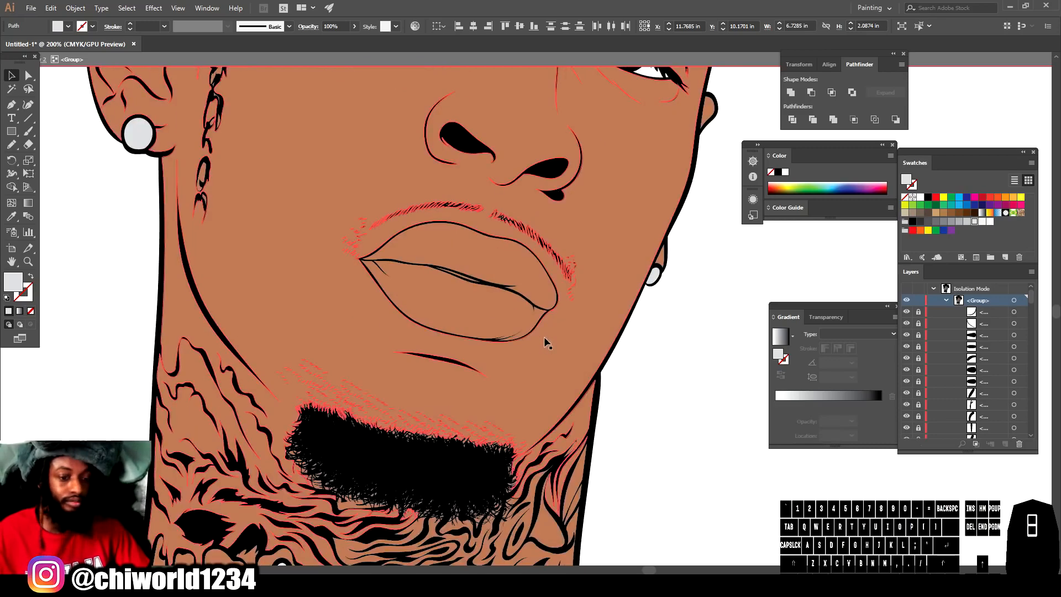
scroll(427, 388, "down", 3)
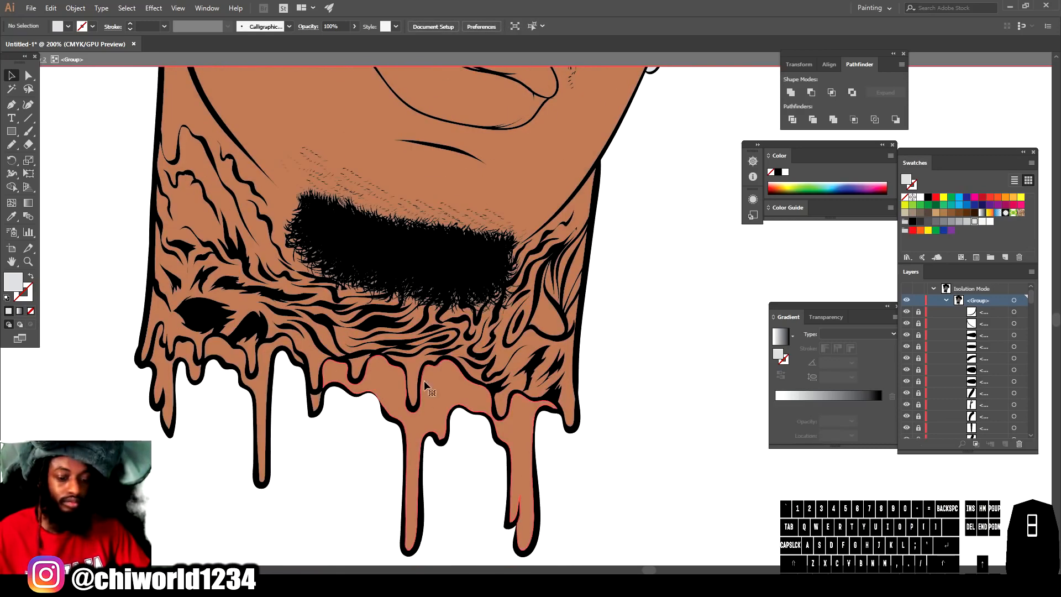
left_click(426, 386)
left_click(319, 403, "shift")
left_click(157, 394, "shift")
double_click(14, 283)
left_click_drag(836, 549, 837, 556)
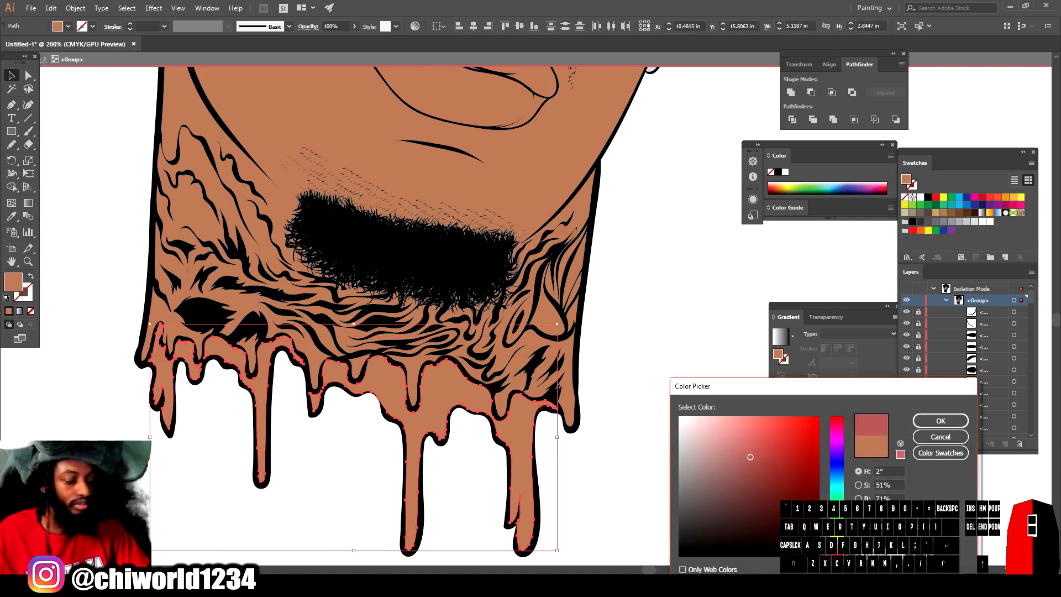
left_click(776, 524)
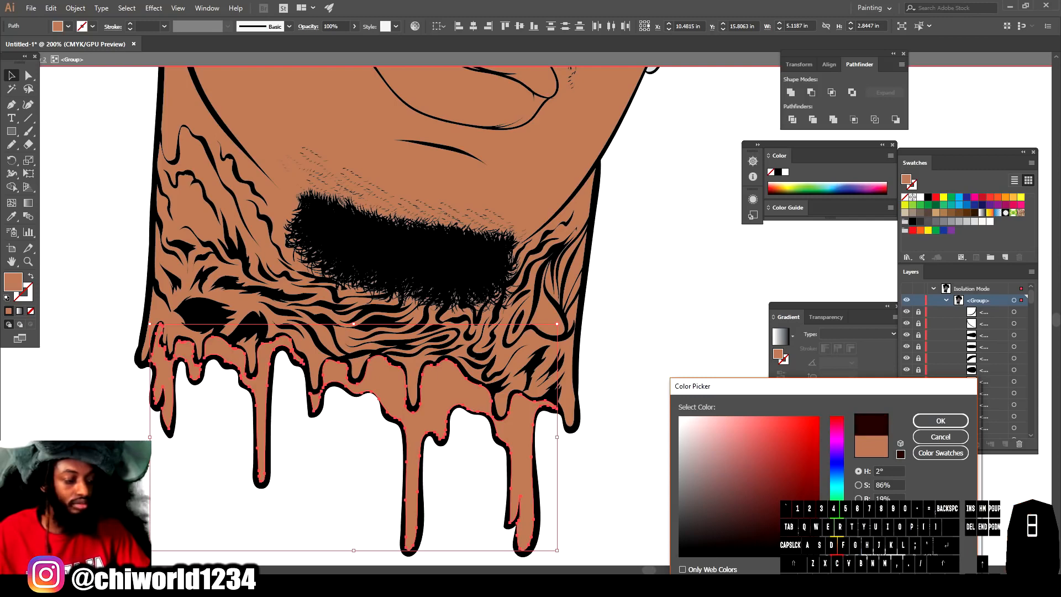
left_click(938, 423)
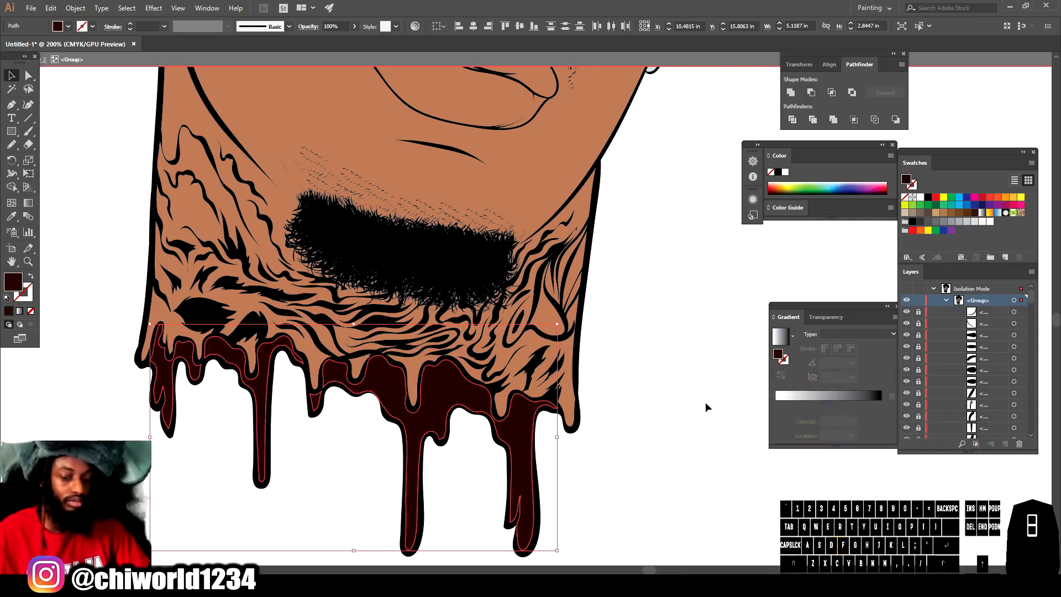
left_click(706, 403)
- Fill the upper lip with a muted brownish red, hue 9° and saturation 49%
key("ctrl+minus")
key("ctrl+minus")
key("ctrl+minus")
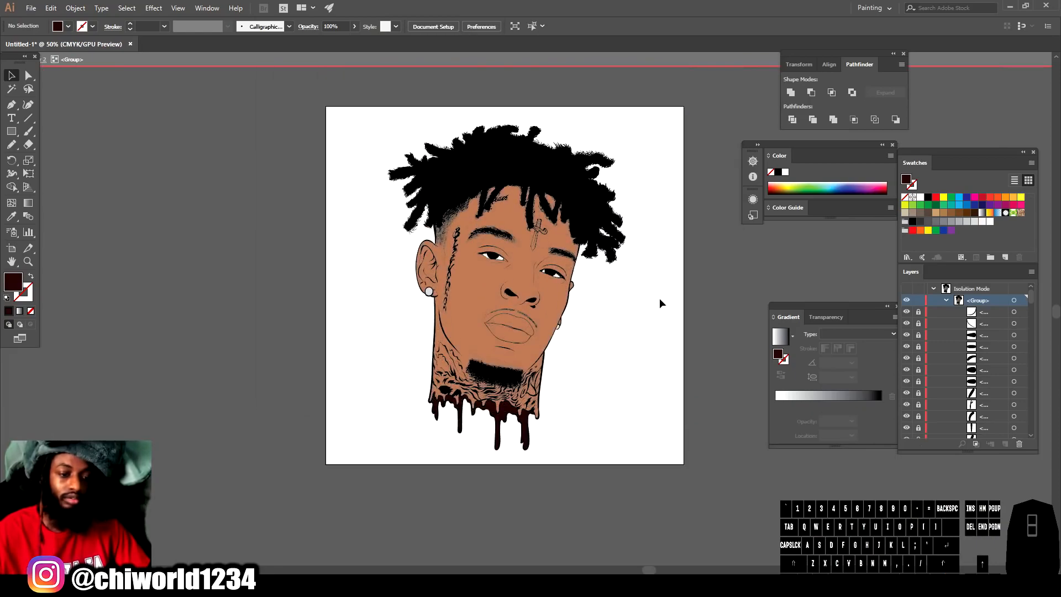
key("ctrl+plus")
scroll(660, 299, "up", 3)
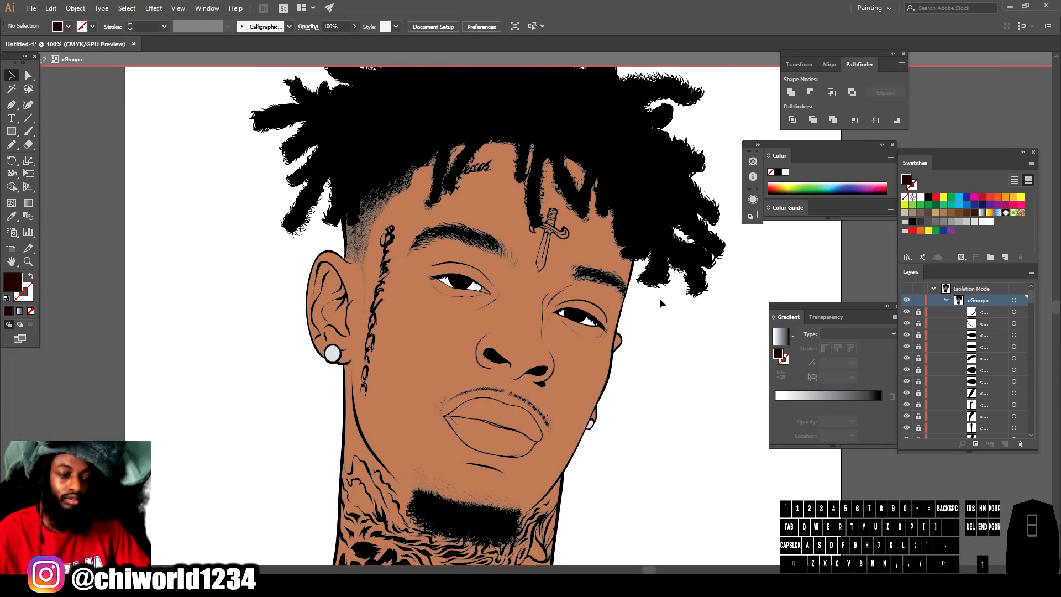
scroll(661, 300, "down", 6)
key("ctrl+plus")
key("ctrl+plus")
key("ctrl+plus")
scroll(573, 294, "down", 9)
left_click(494, 292)
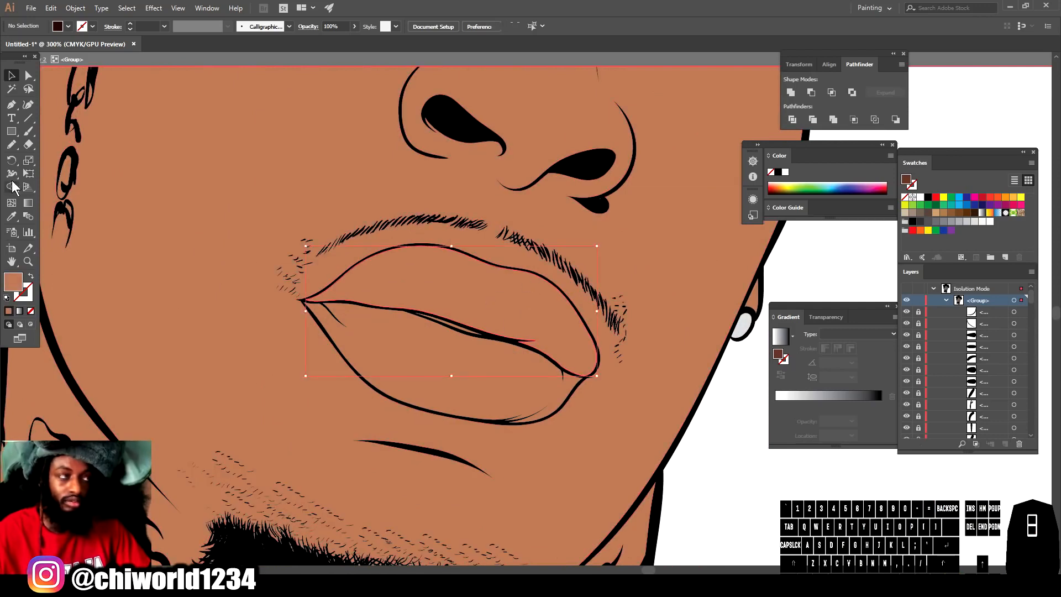
double_click(20, 283)
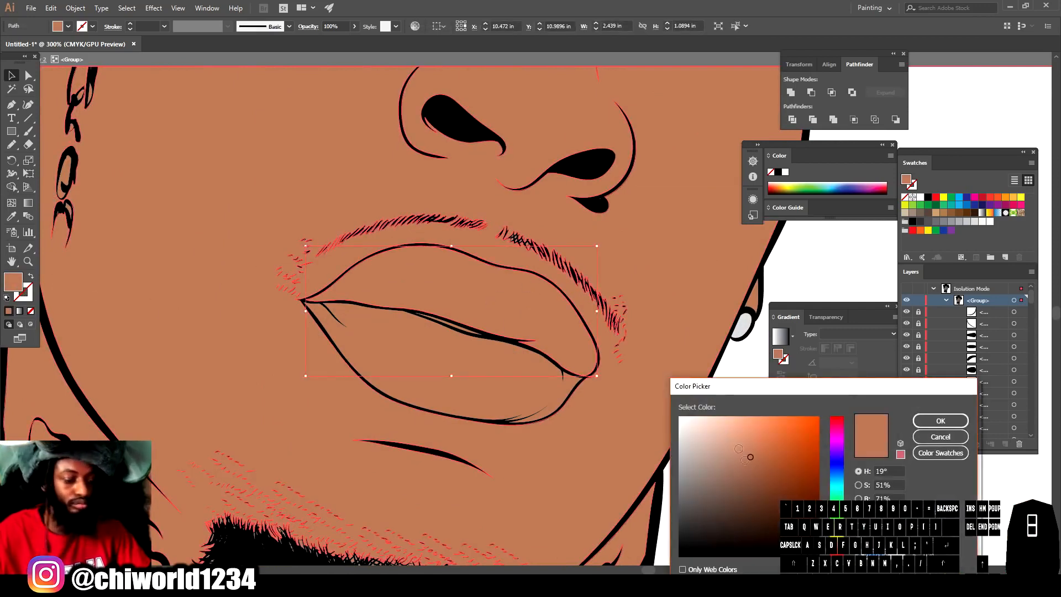
left_click_drag(750, 456, 765, 483)
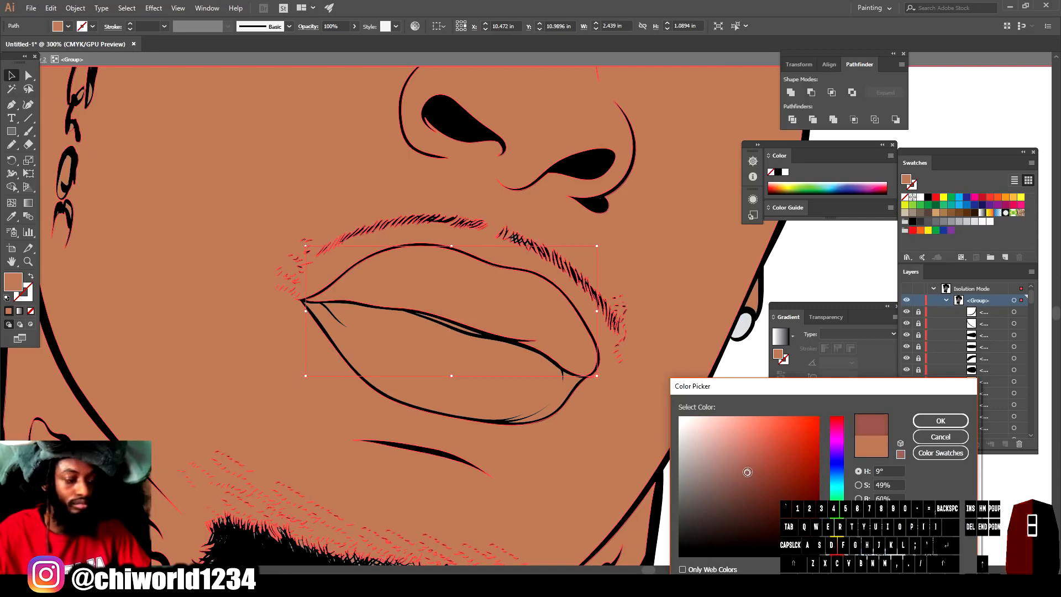
left_click(941, 420)
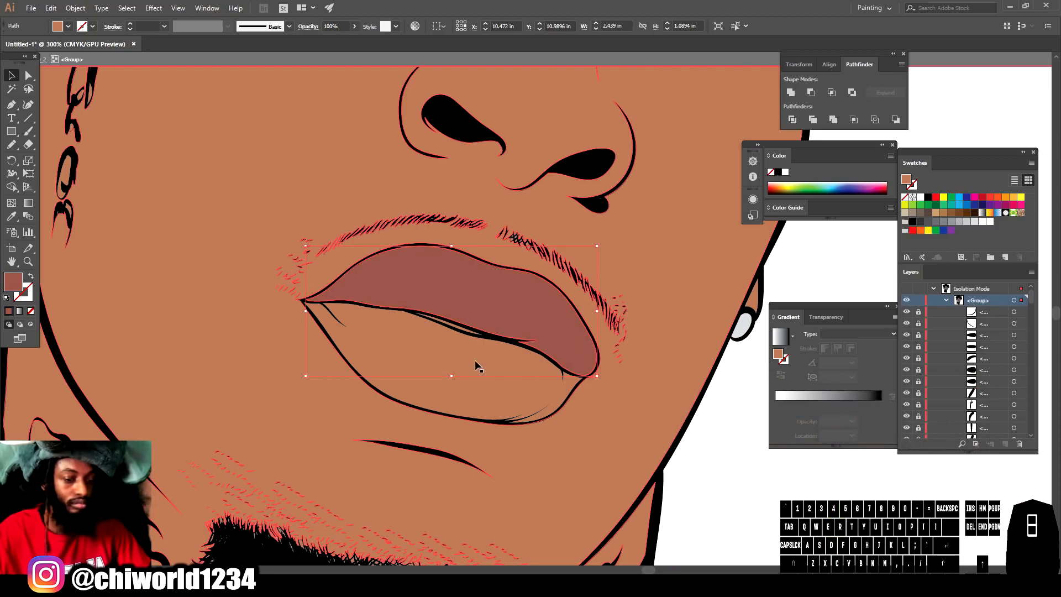
- Fill the lower lip with a light salmon pink
left_click(476, 361)
double_click(15, 281)
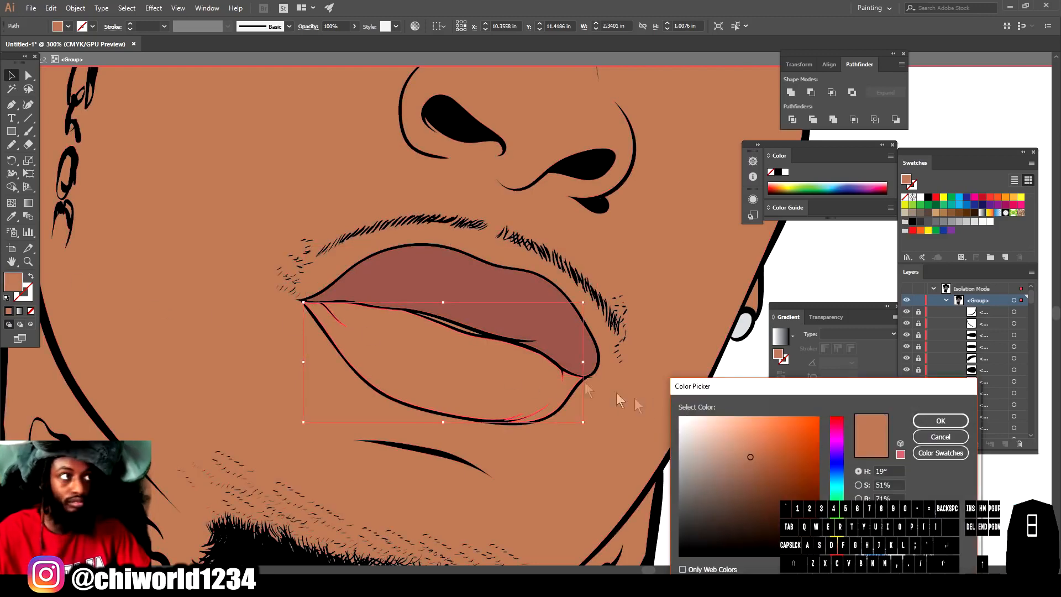
left_click_drag(837, 548, 837, 553)
left_click_drag(757, 474, 745, 434)
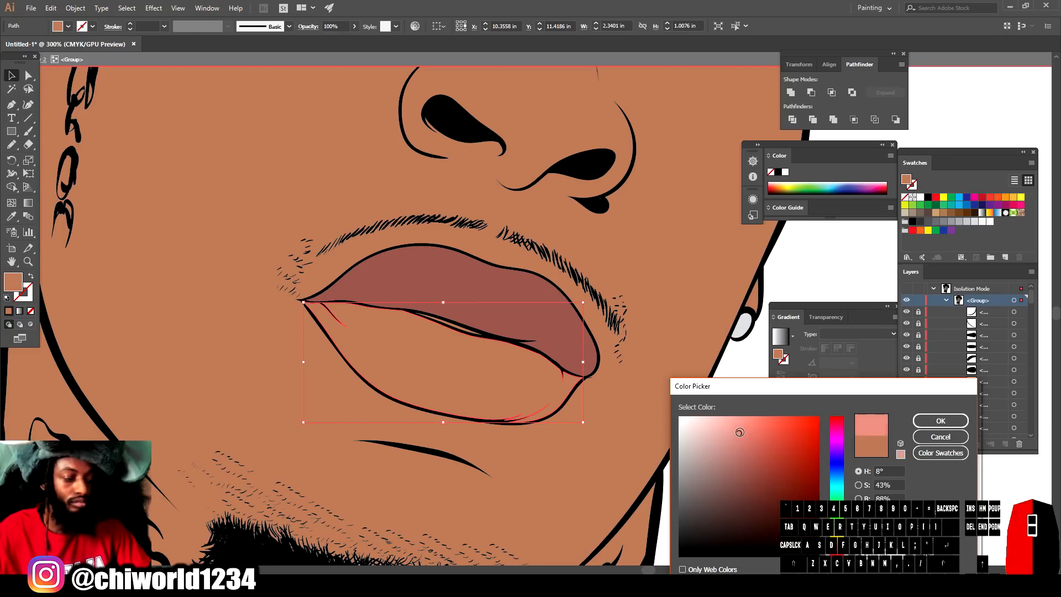
left_click_drag(740, 432, 741, 433)
left_click(940, 421)
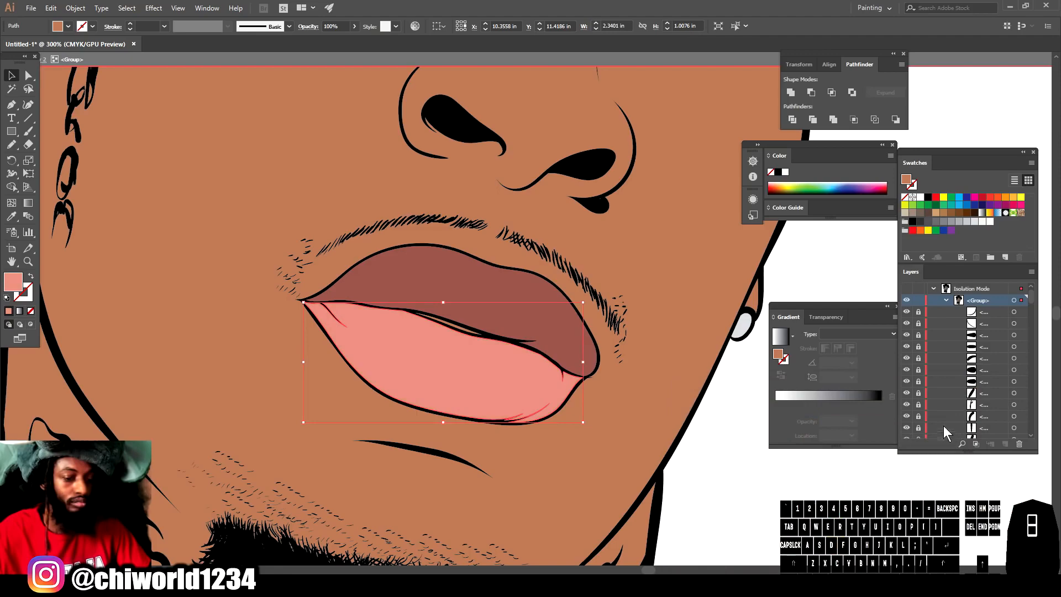
left_click(768, 494)
- Colour the inner corner of the left-hand eye with the pink sampled from the lower lip
key("ctrl+minus")
key("ctrl+minus")
key("ctrl+minus")
key("ctrl+minus")
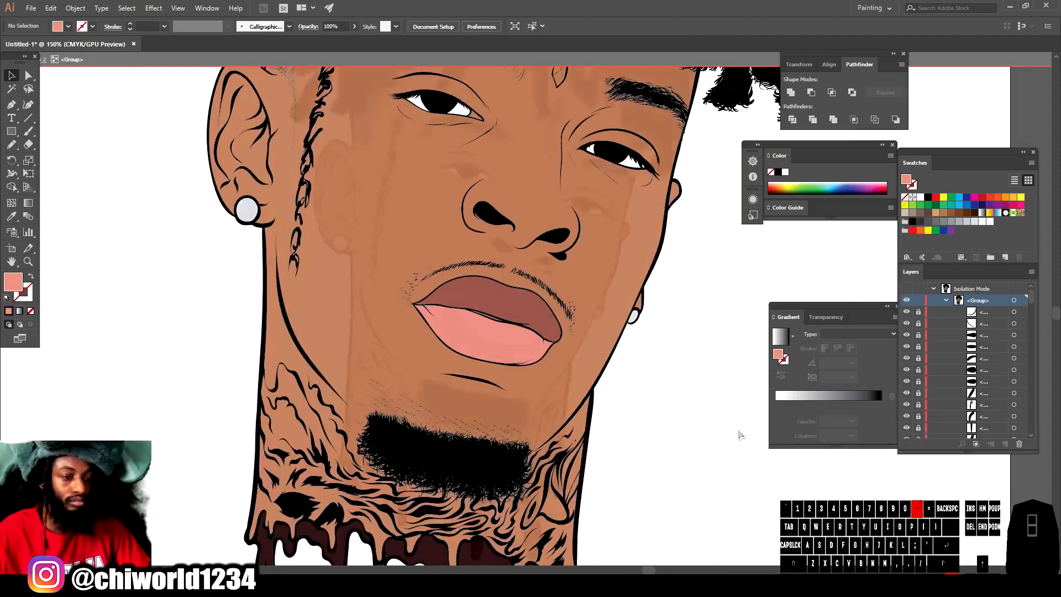
key("ctrl+plus")
key("ctrl+plus")
key("ctrl+plus")
key("ctrl+plus")
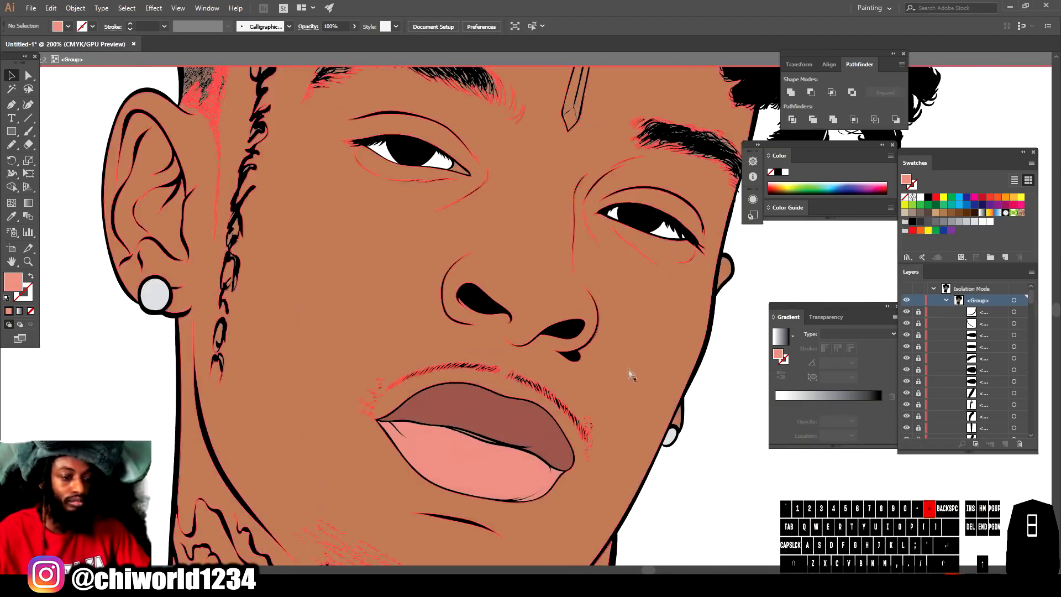
left_click(423, 102)
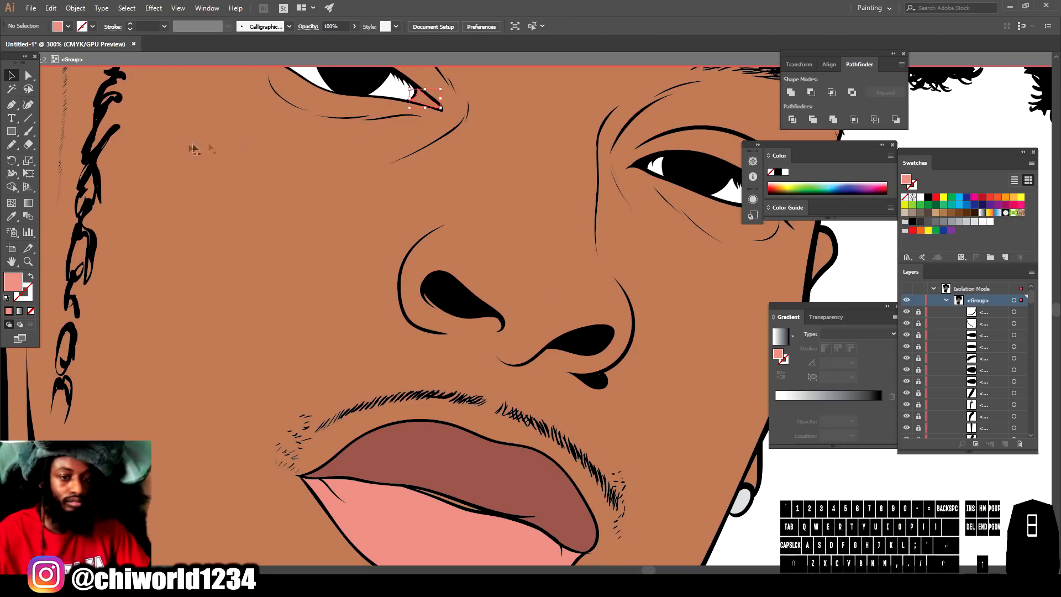
left_click(11, 216)
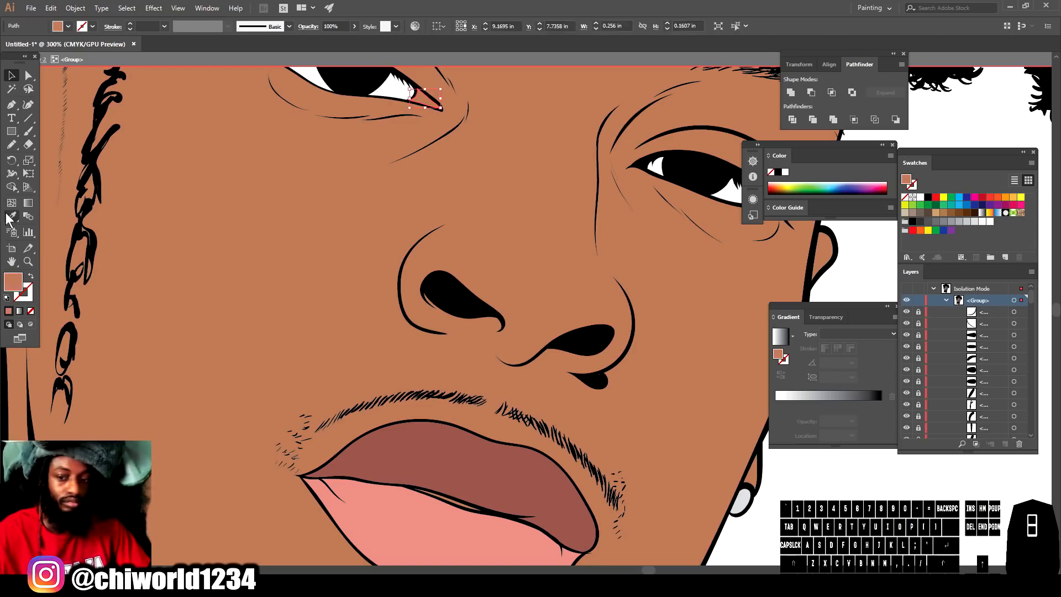
left_click(433, 513)
key("v")
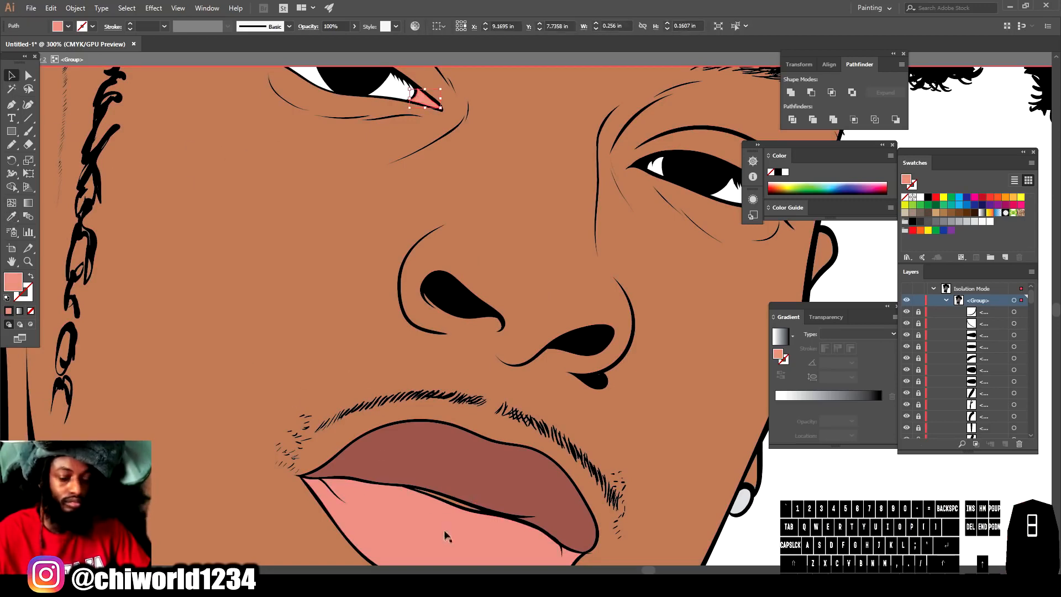
- Fill the narrow gap between the upper and lower lips with white
left_click(462, 509)
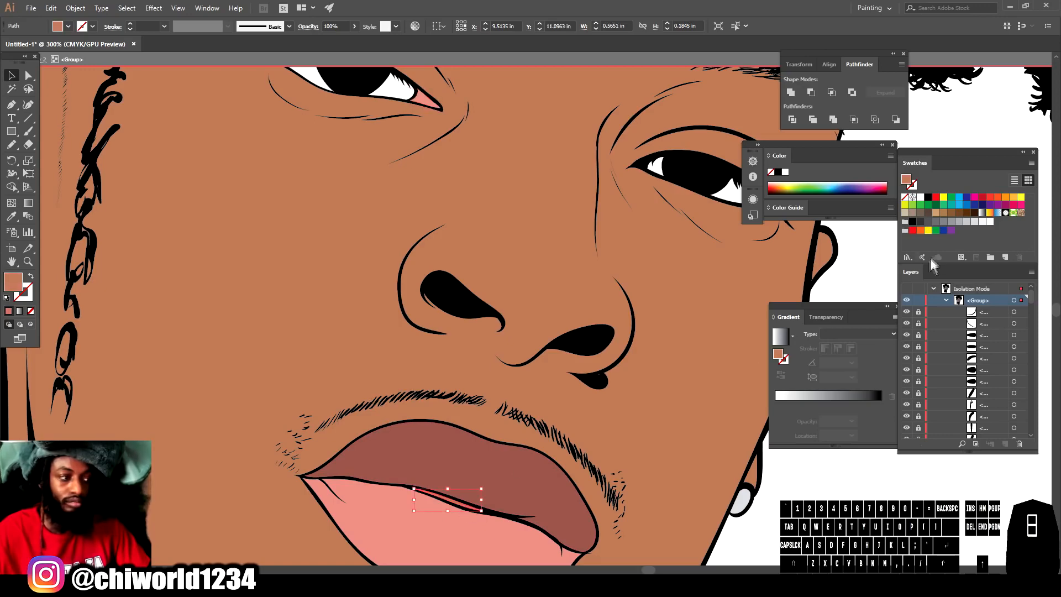
left_click(989, 222)
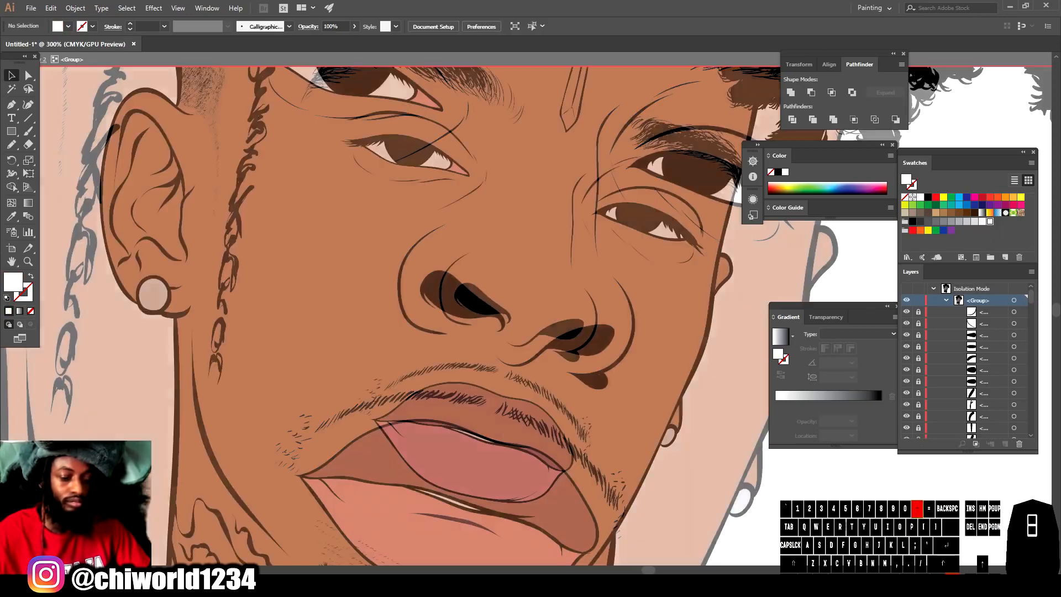
key("ctrl+minus")
key("ctrl+minus")
key("ctrl+minus")
scroll(685, 415, "up", 2)
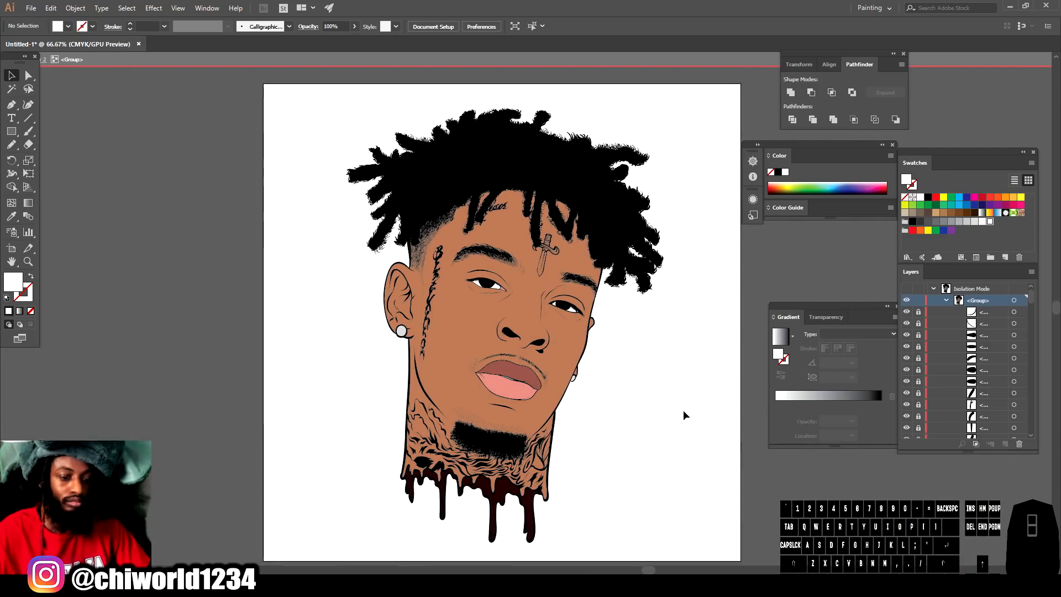
- Exit the group's isolation mode, lock Layer 2 and add a new layer directly above it
key("ctrl+plus")
scroll(679, 408, "right", 2)
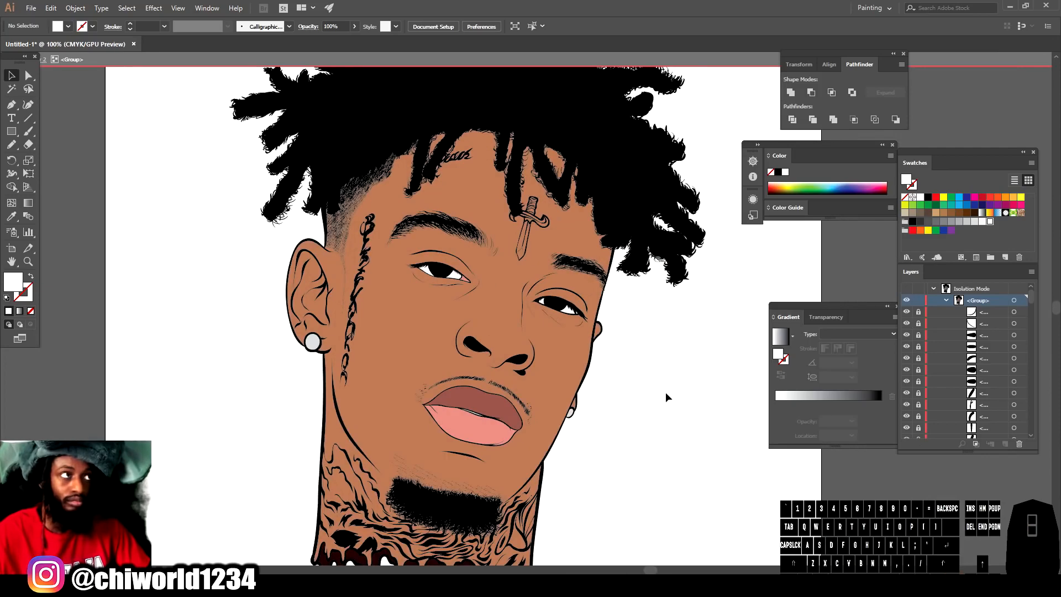
key("ctrl+minus")
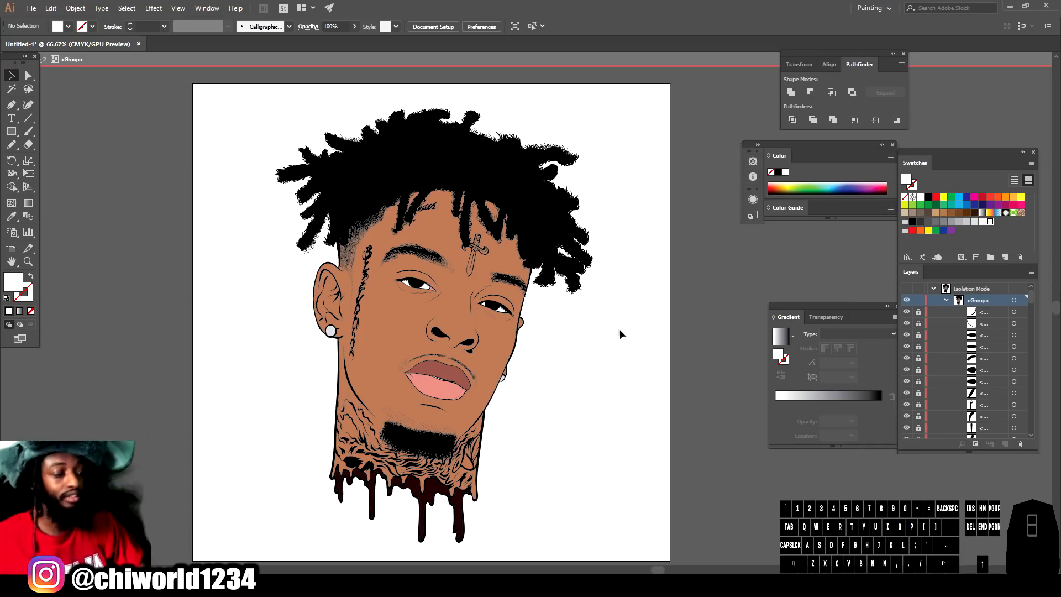
double_click(697, 476)
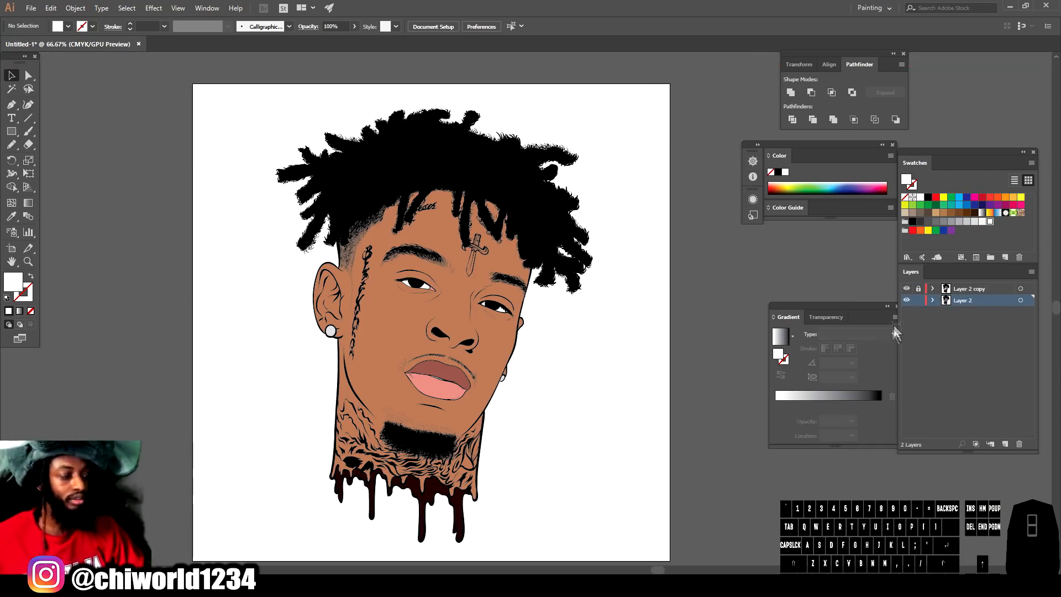
left_click(920, 300)
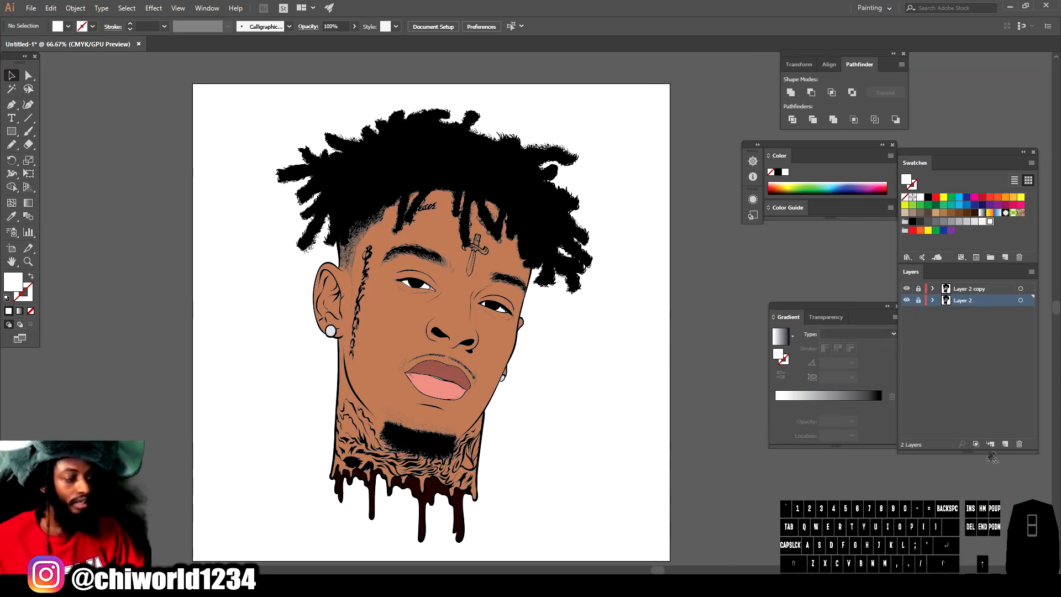
left_click(1005, 445)
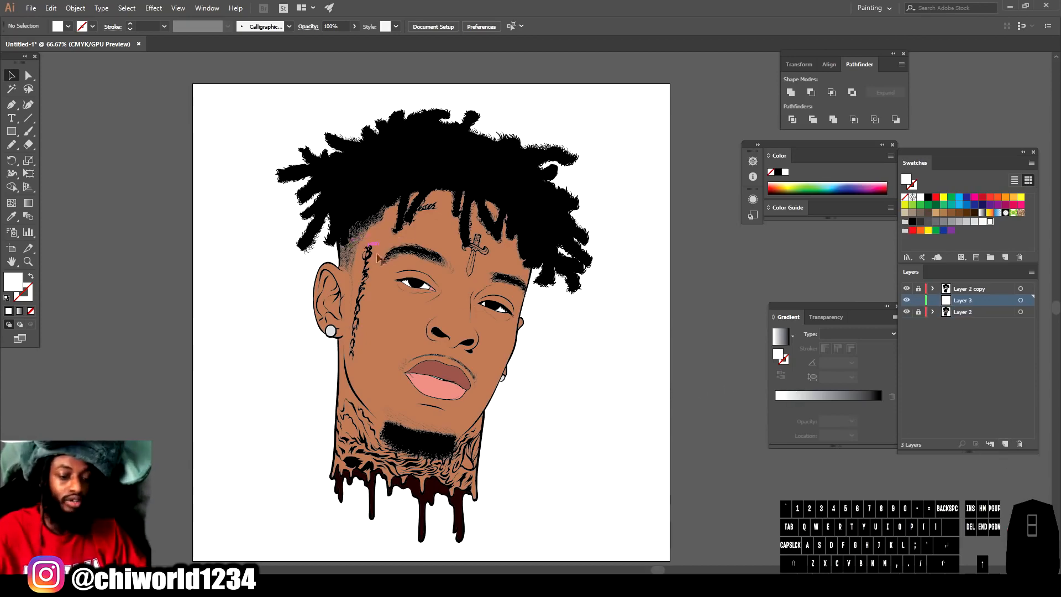
- Sample the skin colour and darken the fill to a deep reddish brown with hue 11°, saturation 62% and brightness 30%
key("ctrl+minus")
key("ctrl+plus")
key("ctrl+plus")
key("ctrl+plus")
left_click(12, 216)
left_click(486, 302)
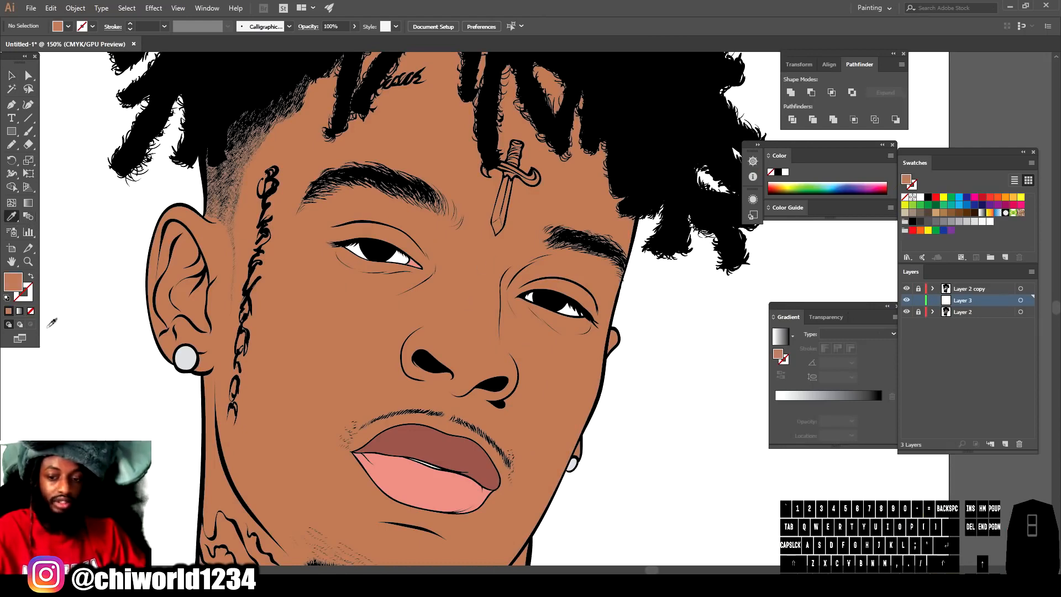
double_click(14, 283)
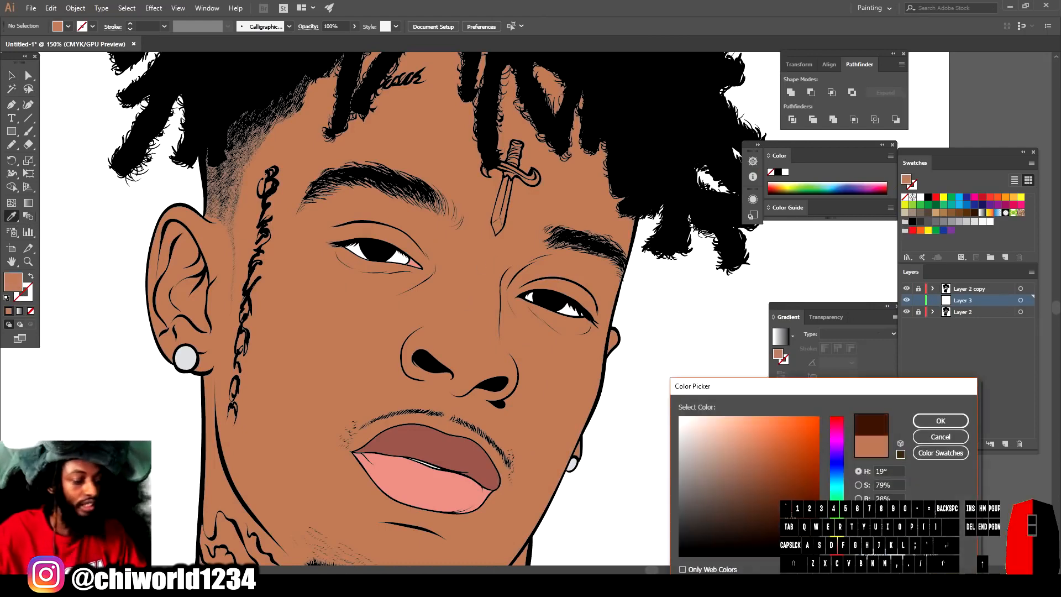
left_click_drag(791, 513, 790, 515)
left_click_drag(837, 552, 837, 552)
left_click_drag(772, 520, 766, 509)
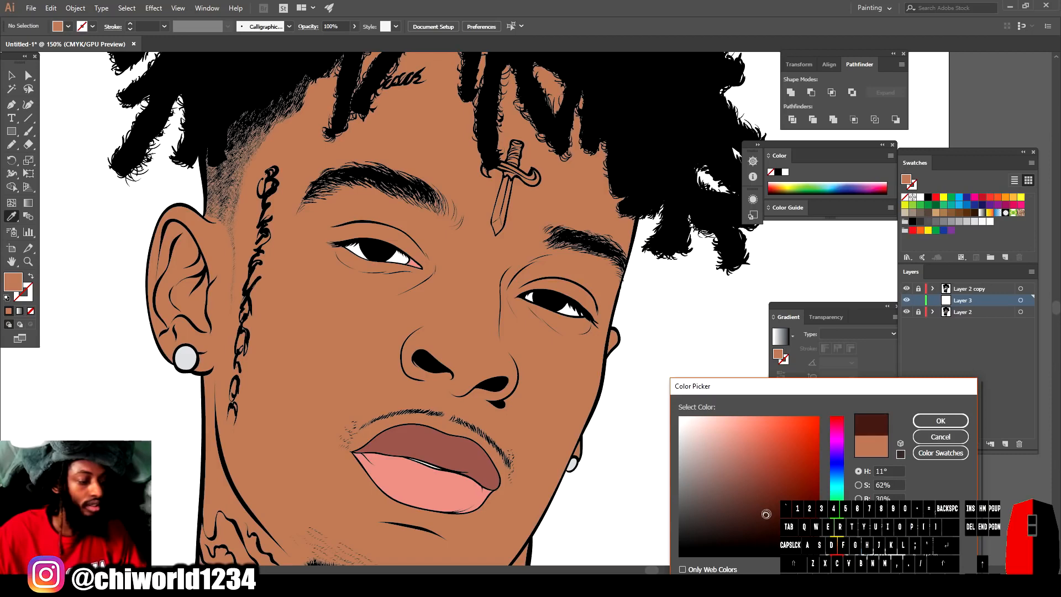
left_click_drag(766, 514, 766, 514)
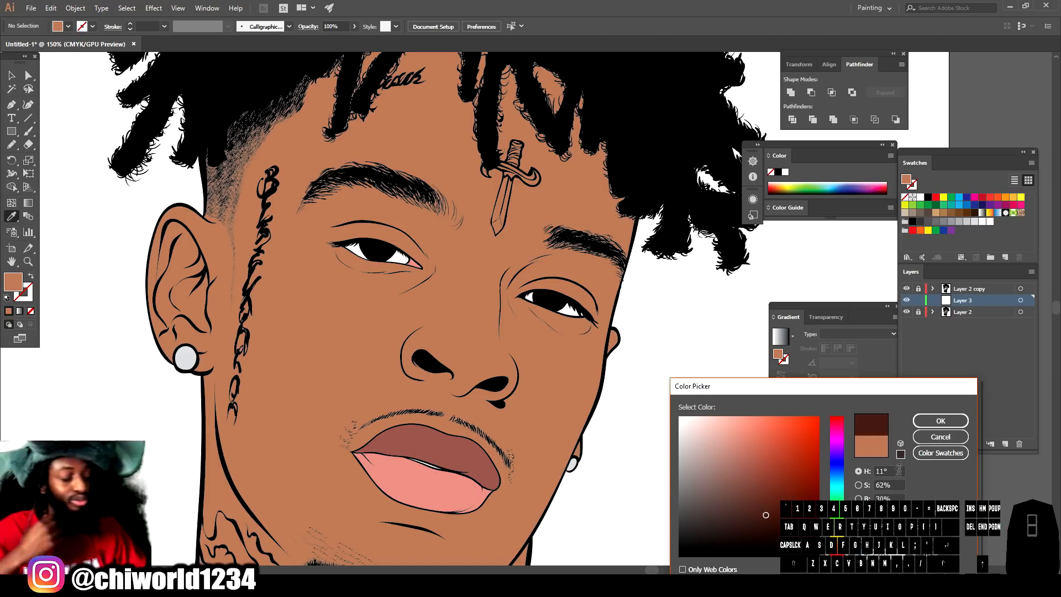
left_click(941, 421)
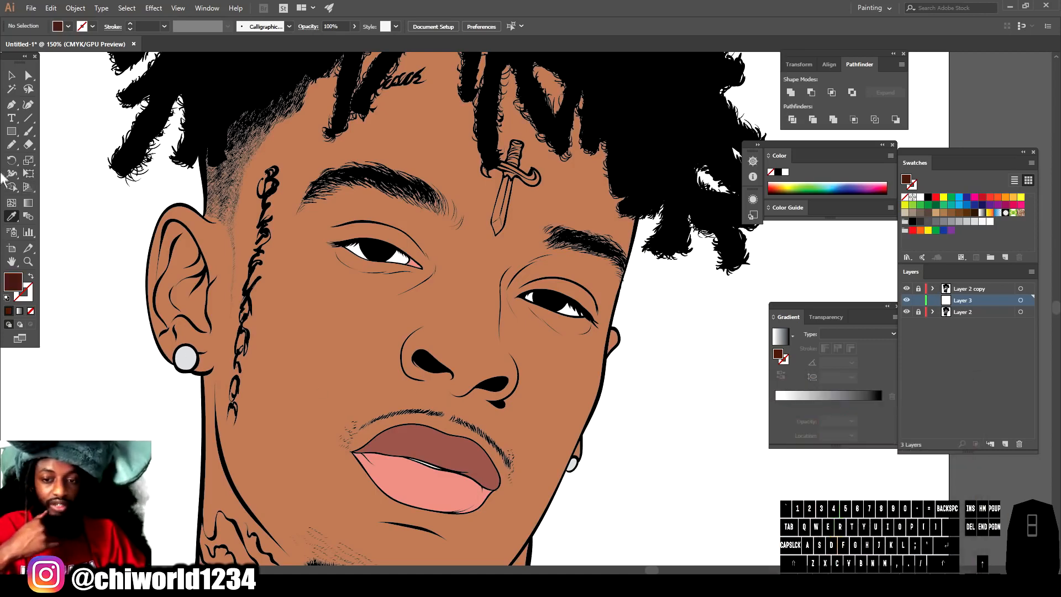
- Draw a closed Pencil shadow beneath the lower lip, sweeping across the chin and up the right-hand jawline, with jagged ends
left_click(11, 217)
scroll(126, 249, "down", 5)
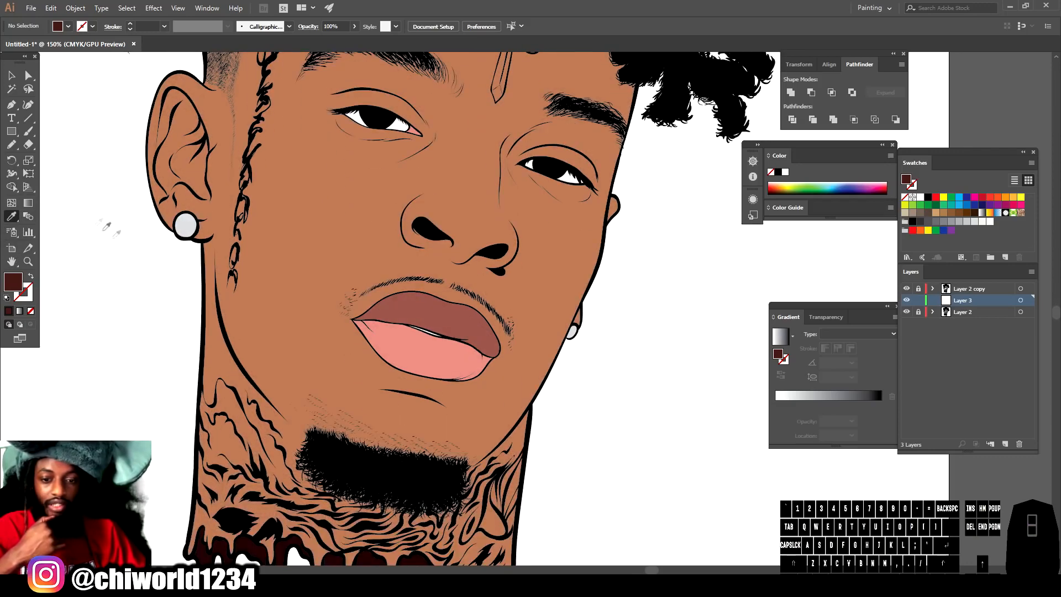
left_click(11, 146)
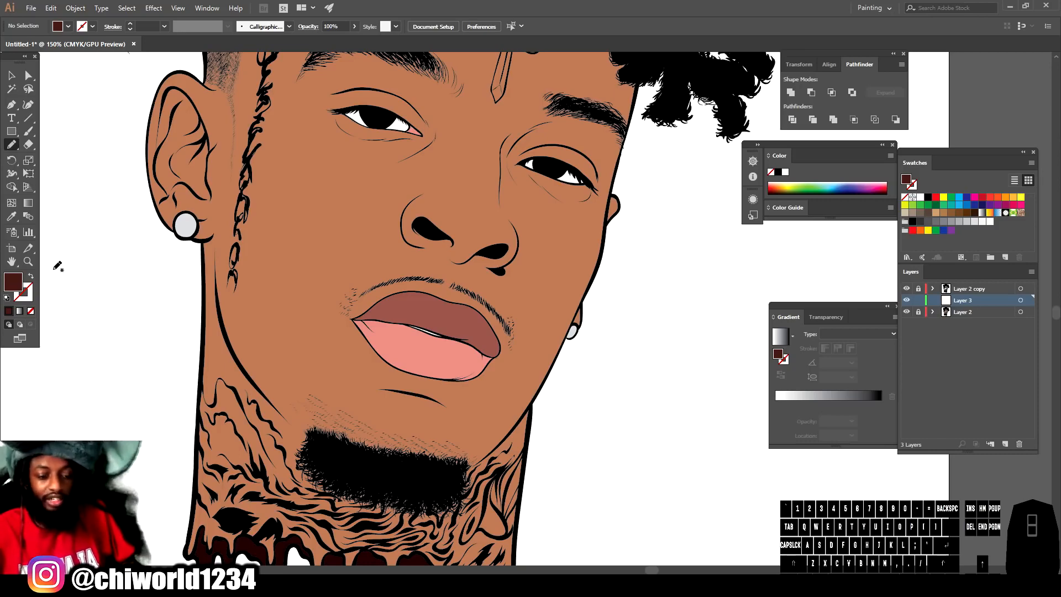
key("ctrl+minus")
key("ctrl+equal")
scroll(488, 374, "right", 3)
key("ctrl+equal")
key("ctrl+equal")
scroll(487, 369, "left", 7)
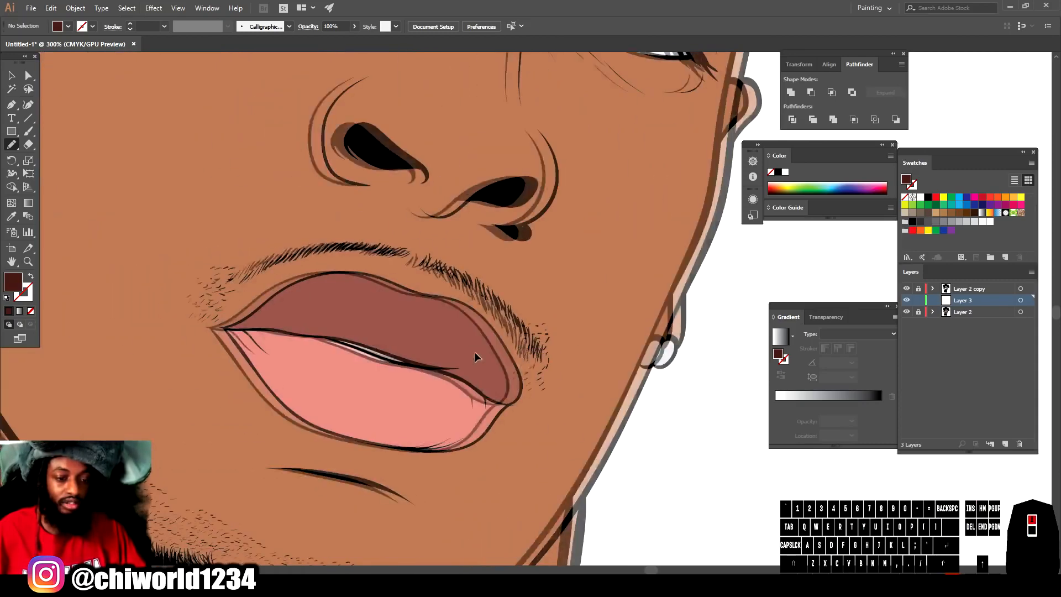
scroll(477, 343, "down", 3)
left_click(30, 132)
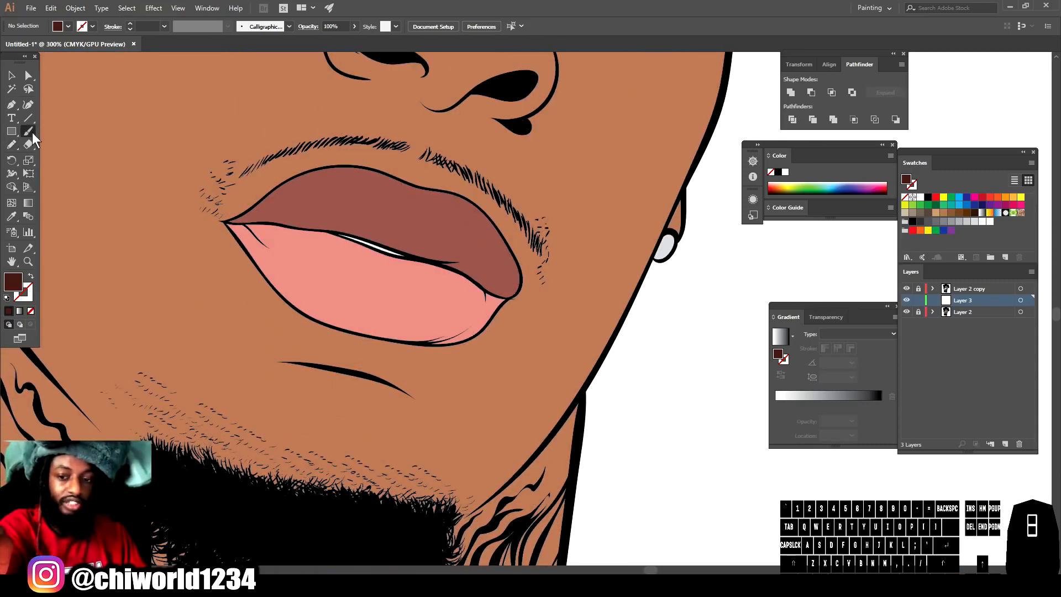
left_click(11, 146)
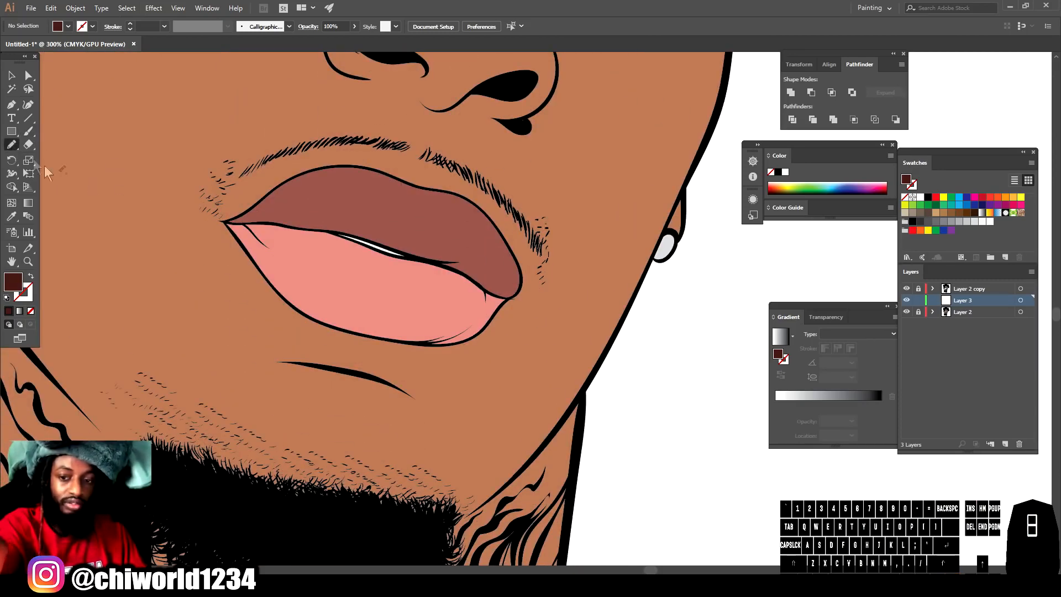
left_click_drag(306, 515, 339, 519)
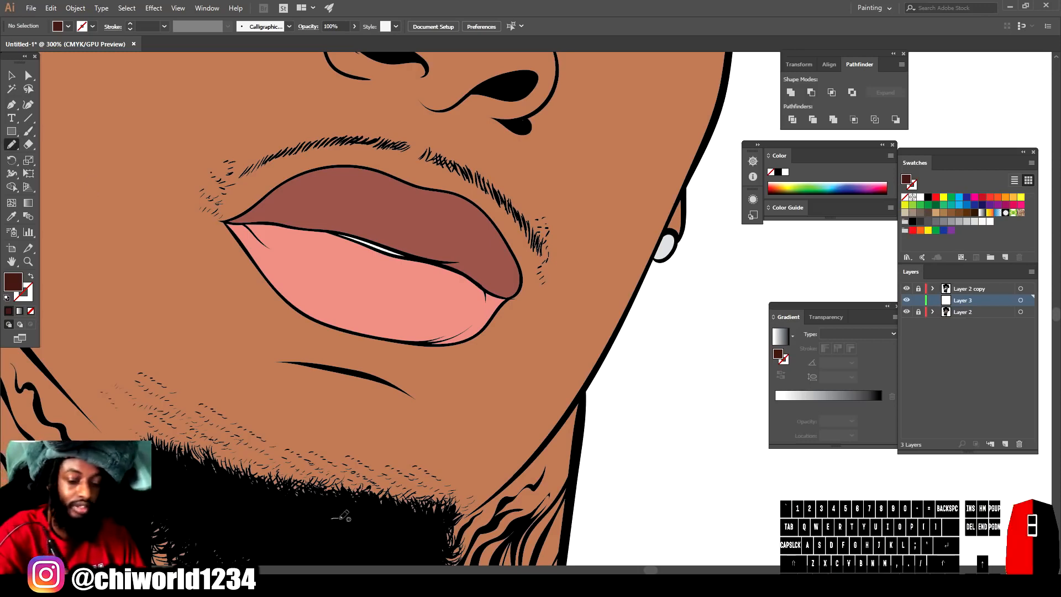
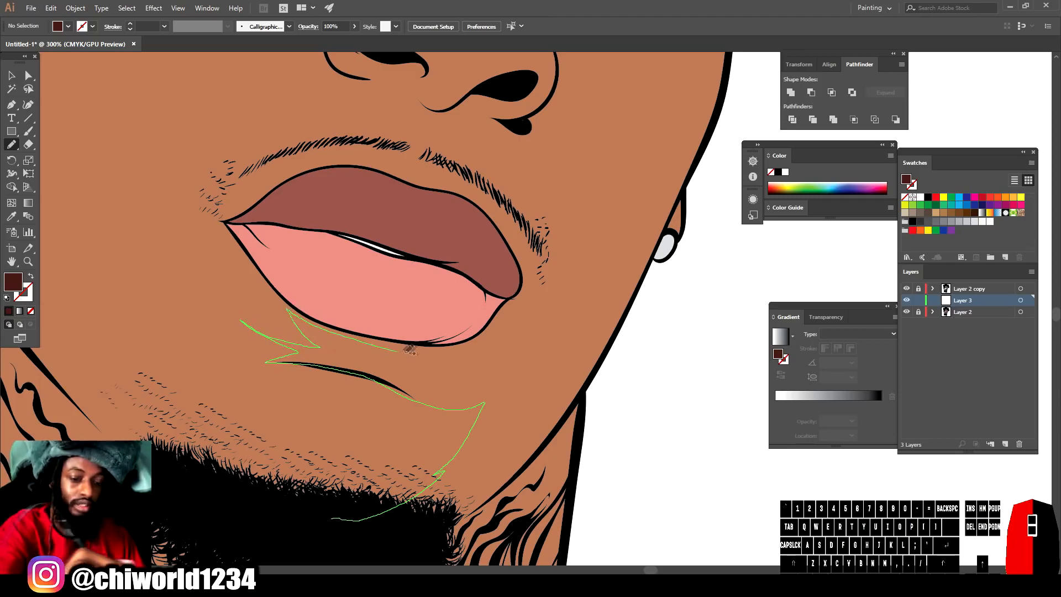
left_click_drag(397, 350, 471, 352)
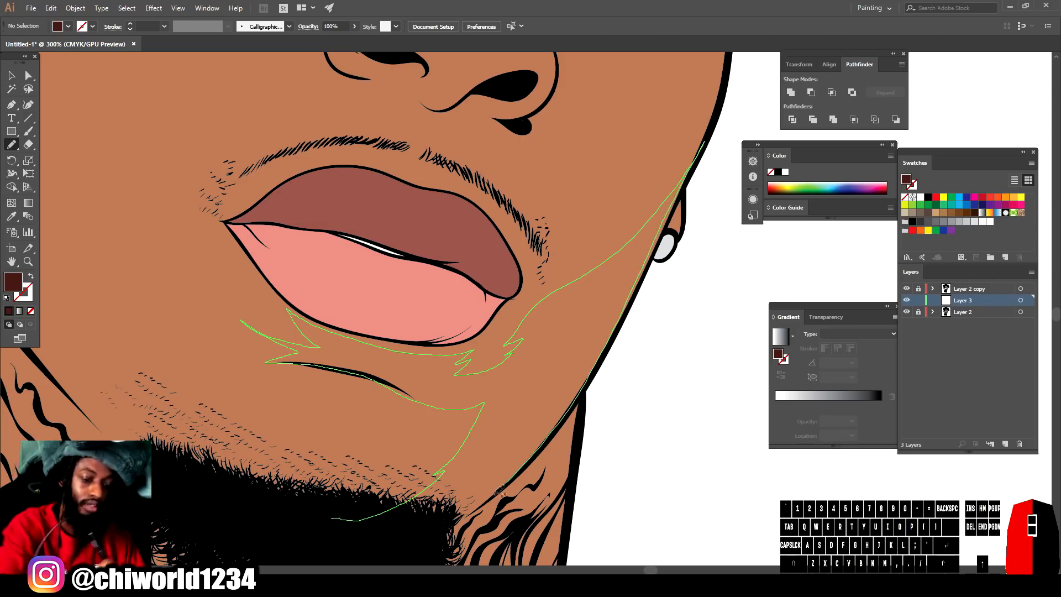
left_click_drag(310, 523, 329, 519)
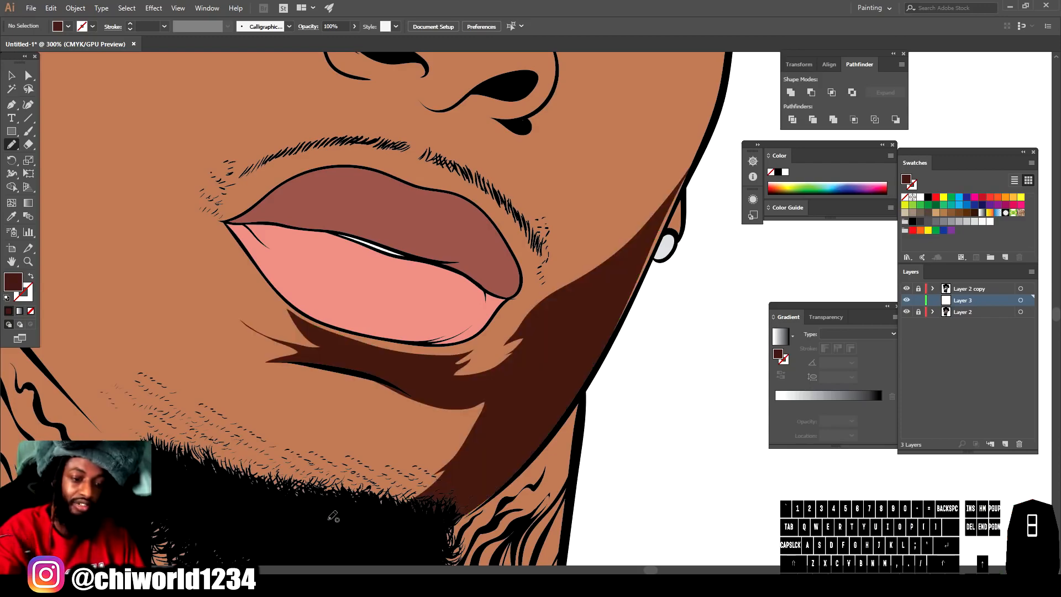
- Extend the dark shadow up the right-hand cheek edge and in towards the corner of the mouth
scroll(622, 461, "down", 5)
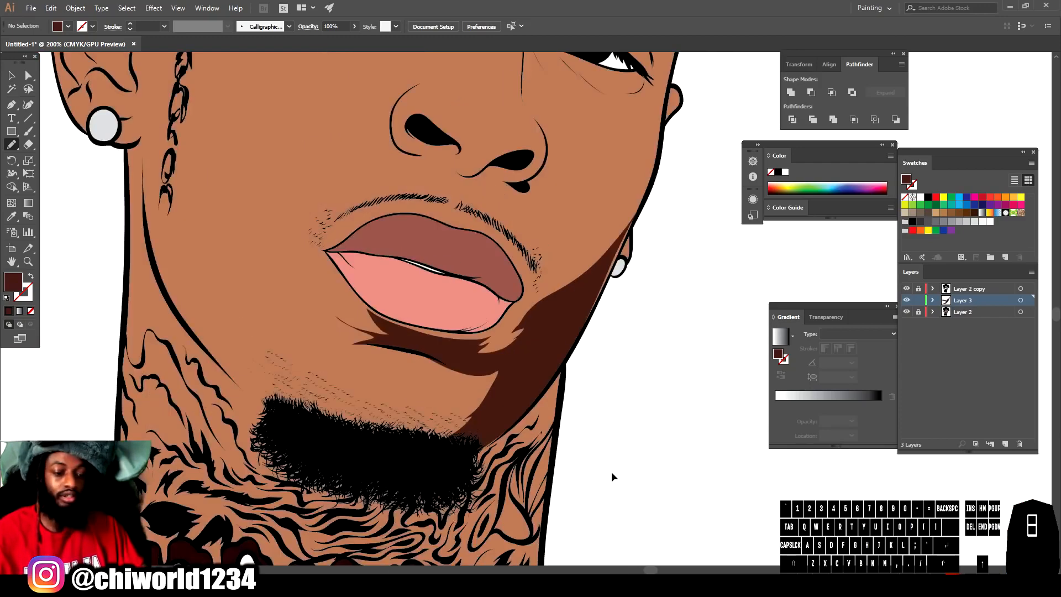
scroll(618, 466, "up", 6)
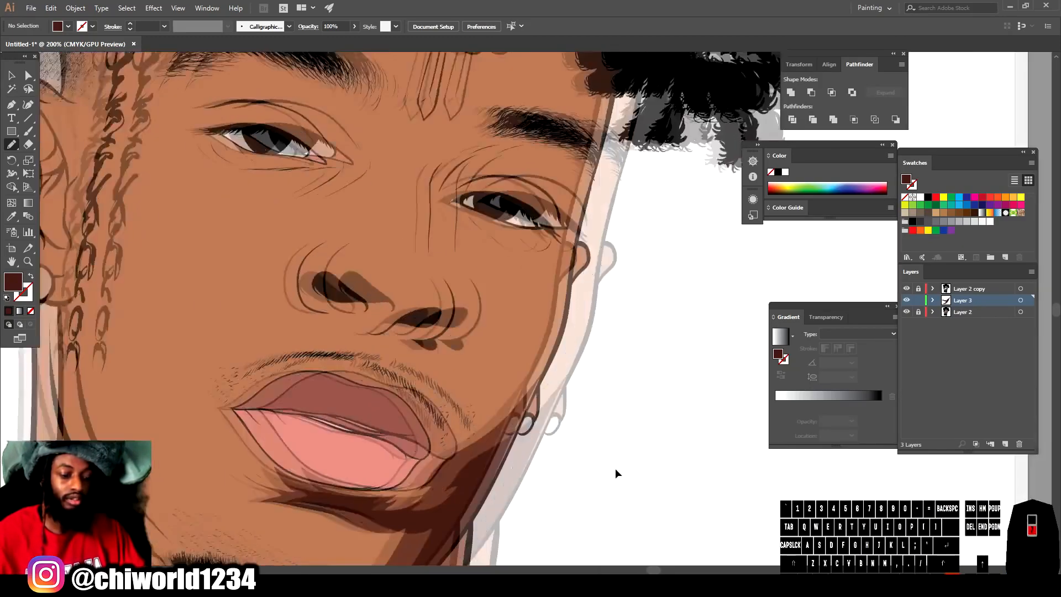
left_click_drag(384, 449, 381, 513)
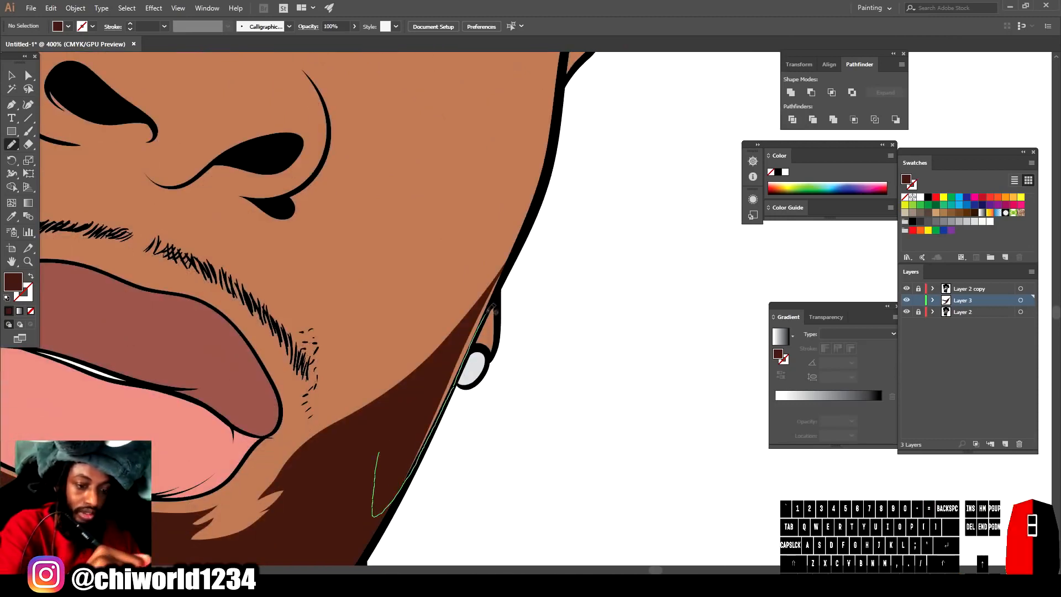
left_click_drag(535, 188, 310, 419)
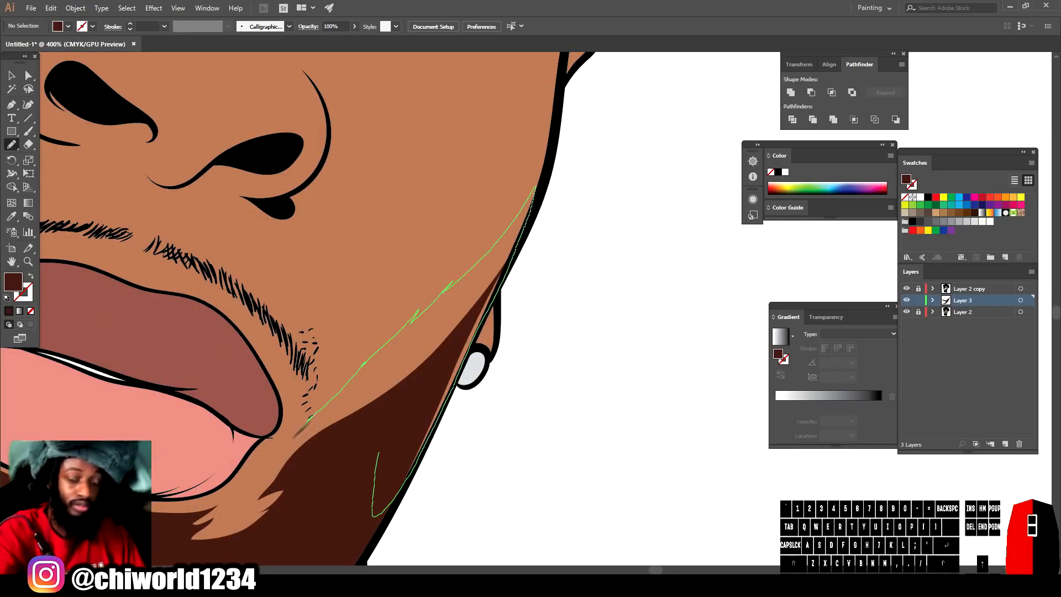
mouse_move(271, 458)
left_mouse_down()
mouse_move(208, 547)
mouse_move(332, 509)
left_mouse_up()
scroll(528, 434, "left", 3)
scroll(528, 433, "down", 3)
scroll(529, 434, "up", 2)
left_click_drag(362, 460, 364, 405)
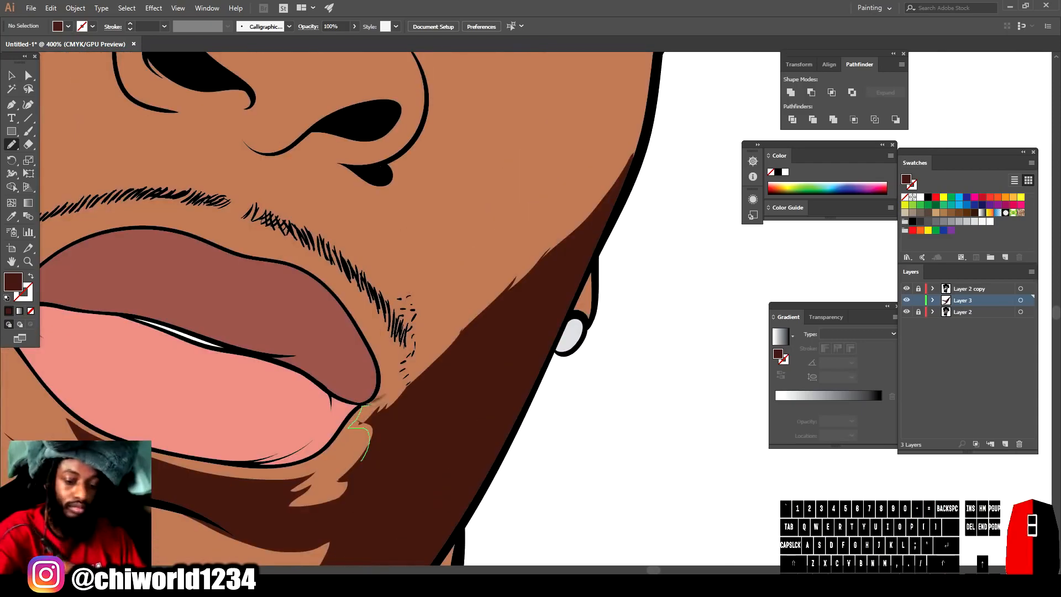
left_click_drag(462, 322, 657, 90)
- Draw a dark shadow around the right-hand nostril, following the inner curve of the nose wing
key("ctrl+minus")
key("ctrl+minus")
key("ctrl+minus")
key("ctrl+equal")
key("ctrl+equal")
key("ctrl+equal")
key("ctrl+equal")
key("ctrl+equal")
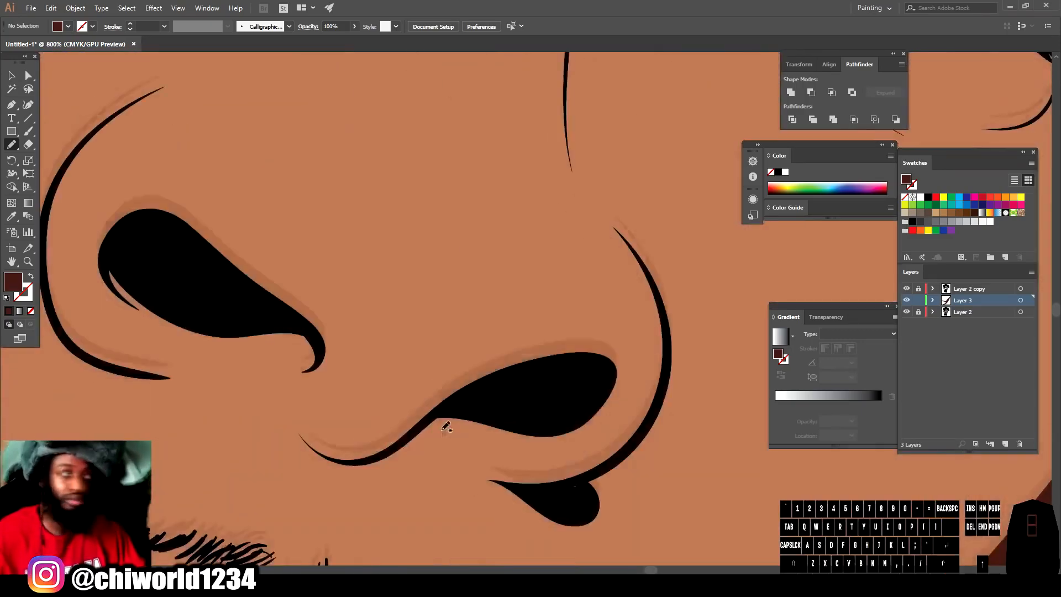
mouse_move(412, 406)
left_mouse_down()
mouse_move(614, 330)
mouse_move(544, 466)
left_mouse_up()
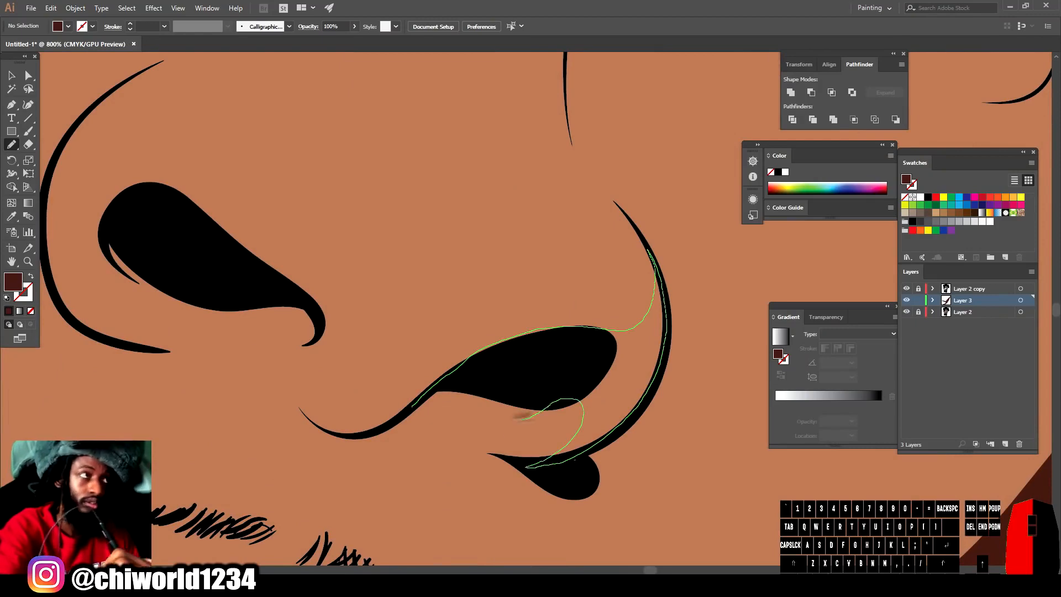
mouse_move(452, 470)
left_mouse_down()
mouse_move(296, 402)
mouse_move(412, 407)
left_mouse_up()
- Draw dark shadow shapes around the right-hand eye, from beneath the eyebrow down beside the nose bridge
key("ctrl+minus")
key("ctrl+minus")
key("ctrl+minus")
key("ctrl+minus")
key("ctrl+minus")
key("ctrl+equal")
key("ctrl+equal")
key("ctrl+equal")
key("ctrl+equal")
scroll(658, 461, "up", 5)
scroll(658, 462, "right", 3)
mouse_move(515, 288)
left_mouse_down()
mouse_move(453, 288)
mouse_move(559, 126)
mouse_move(378, 196)
mouse_move(306, 411)
left_mouse_up()
left_click_drag(328, 345, 516, 288)
key("ctrl+minus")
key("ctrl+minus")
key("ctrl+minus")
key("ctrl+minus")
key("ctrl+minus")
key("ctrl+equal")
key("ctrl+equal")
key("ctrl+equal")
key("ctrl+equal")
key("ctrl+equal")
scroll(656, 383, "right", 4)
scroll(657, 384, "down", 1)
mouse_move(421, 354)
left_mouse_down()
mouse_move(439, 273)
mouse_move(611, 160)
mouse_move(526, 529)
left_mouse_up()
left_click_drag(443, 393, 422, 355)
key("ctrl+minus")
key("ctrl+minus")
key("ctrl+minus")
key("ctrl+minus")
key("ctrl+minus")
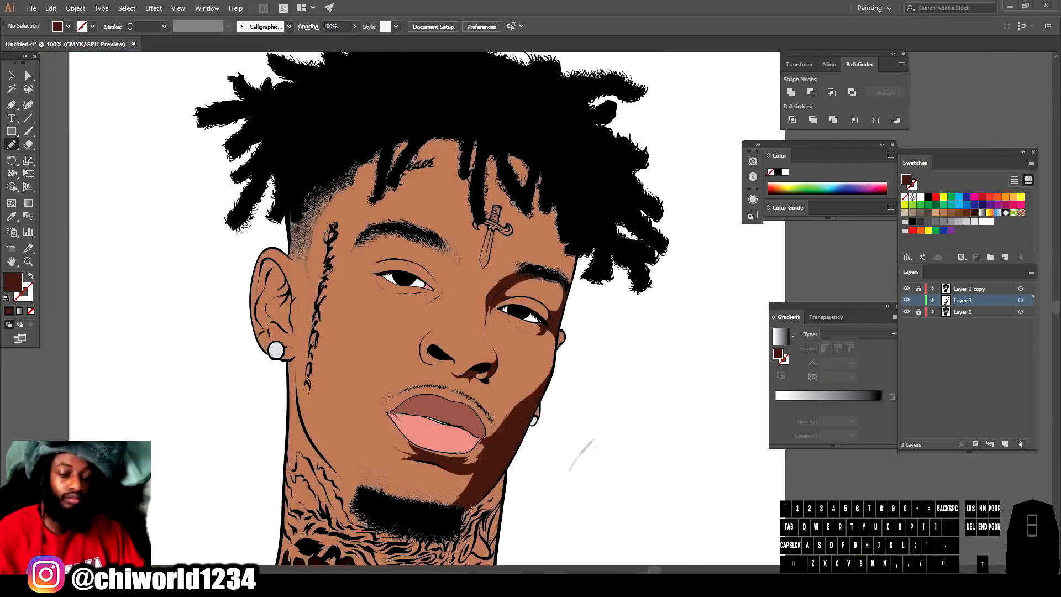
- Draw dark shadow shapes across the upper forehead, beneath the hairline and the hanging locks
key("ctrl+equal")
key("ctrl+equal")
scroll(611, 342, "up", 4)
scroll(611, 343, "left", 1)
left_click_drag(610, 338, 612, 381)
left_click_drag(536, 249, 610, 338)
key("ctrl+minus")
key("ctrl+minus")
key("ctrl+minus")
key("ctrl+equal")
key("ctrl+equal")
key("ctrl+equal")
scroll(661, 503, "up", 3)
mouse_move(500, 354)
left_mouse_down()
mouse_move(464, 305)
mouse_move(499, 352)
left_mouse_up()
mouse_move(292, 205)
left_mouse_down()
mouse_move(234, 305)
mouse_move(291, 206)
mouse_move(264, 266)
mouse_move(238, 257)
left_mouse_up()
left_click_drag(230, 300, 202, 338)
key("ctrl+minus")
key("ctrl+minus")
key("ctrl+minus")
- Extend the left-hand end of the shadow under the lower lip with additional jagged points
scroll(500, 353, "down", 4)
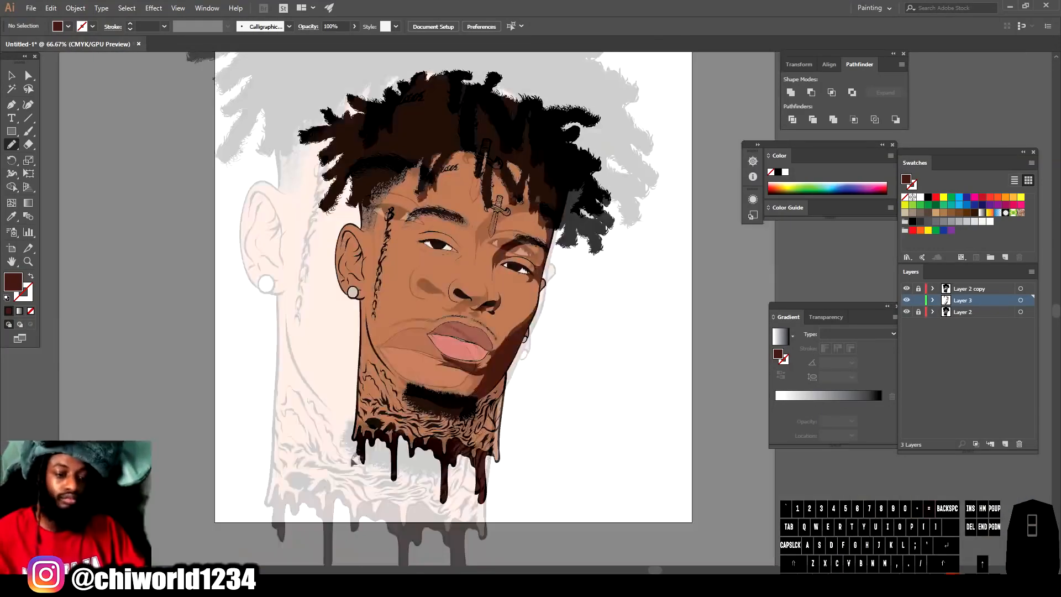
key("ctrl+equal")
key("ctrl+equal")
key("ctrl+equal")
scroll(348, 462, "down", 2)
scroll(349, 462, "left", 2)
key("ctrl+equal")
left_click_drag(370, 364, 328, 367)
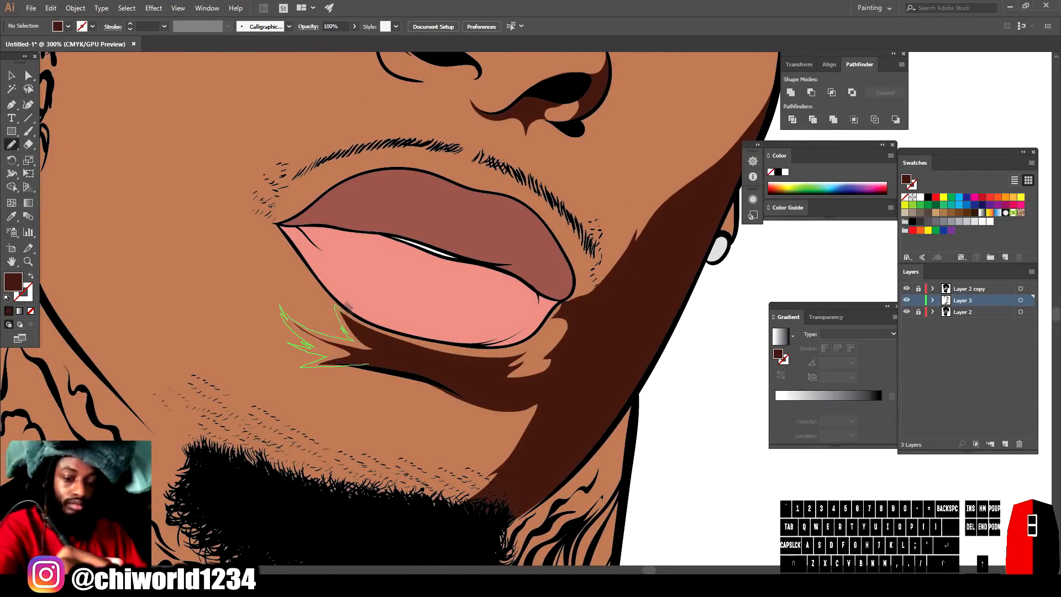
left_click_drag(514, 366, 369, 364)
key("ctrl+minus")
key("ctrl+minus")
key("ctrl+minus")
- Draw dark shadow shapes in the inner folds of the left-hand ear, following its black contour lines
key("ctrl+equal")
key("ctrl+equal")
key("ctrl+equal")
key("ctrl+equal")
key("ctrl+equal")
mouse_move(405, 330)
left_mouse_down()
mouse_move(496, 349)
mouse_move(424, 383)
left_mouse_up()
mouse_move(330, 358)
left_mouse_down()
mouse_move(405, 331)
mouse_move(427, 256)
mouse_move(441, 334)
left_mouse_up()
scroll(597, 357, "down", 5)
scroll(328, 243, "up", 7)
scroll(437, 360, "up", 3)
mouse_move(430, 409)
left_mouse_down()
mouse_move(404, 308)
mouse_move(488, 211)
mouse_move(422, 431)
left_mouse_up()
key("super+x")
left_click(419, 253)
key("ctrl+z")
scroll(422, 434, "up", 1)
key("ctrl+minus")
scroll(575, 522, "down", 5)
mouse_move(526, 171)
left_mouse_down()
mouse_move(509, 386)
mouse_move(528, 361)
mouse_move(526, 173)
left_mouse_up()
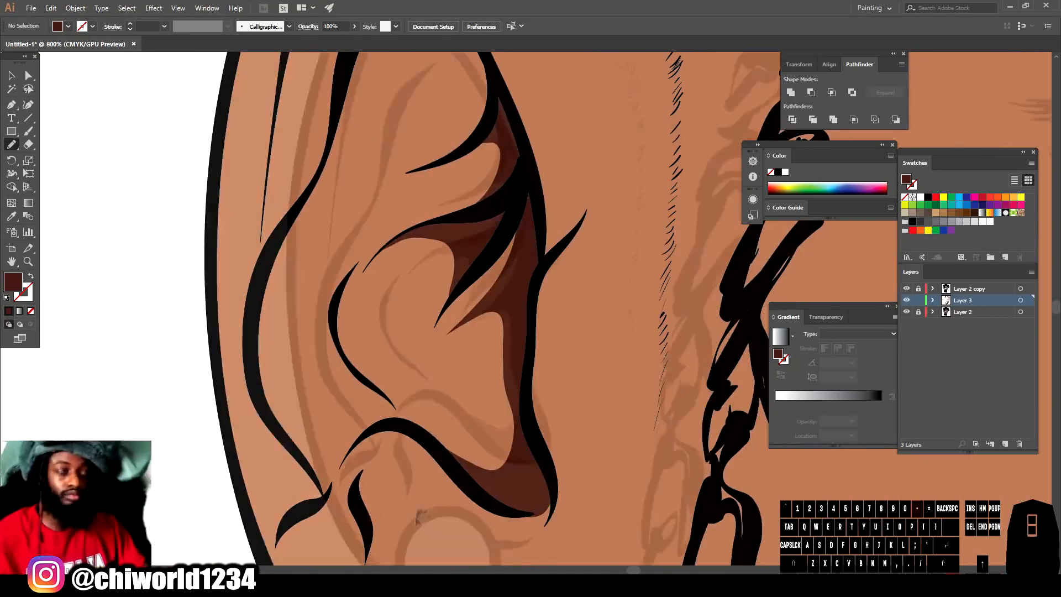
- Draw dark shadow shapes in the lower inner folds of the left-hand ear, down toward the earlobe
left_click_drag(426, 310, 509, 522)
mouse_move(370, 434)
left_mouse_down()
mouse_move(479, 390)
mouse_move(391, 184)
mouse_move(412, 206)
mouse_move(370, 434)
left_mouse_up()
key("ctrl+minus")
key("ctrl+minus")
scroll(457, 448, "down", 5)
scroll(457, 448, "up", 2)
mouse_move(463, 415)
left_mouse_down()
mouse_move(445, 269)
mouse_move(464, 416)
mouse_move(496, 375)
left_mouse_up()
left_click_drag(498, 412, 480, 414)
mouse_move(473, 406)
left_mouse_down()
mouse_move(498, 376)
mouse_move(477, 407)
left_mouse_up()
key("ctrl+equal")
key("ctrl+equal")
scroll(497, 412, "down", 5)
mouse_move(666, 459)
left_mouse_down()
mouse_move(646, 390)
mouse_move(629, 498)
left_mouse_up()
mouse_move(455, 410)
left_mouse_down()
mouse_move(404, 279)
mouse_move(450, 467)
left_mouse_up()
- Draw dark shadow shapes along the left-hand temple, following the faded hairline from the forehead down to the sideburn
key("ctrl+minus")
key("ctrl+minus")
scroll(462, 499, "up", 5)
key("ctrl+equal")
mouse_move(504, 431)
left_mouse_down()
mouse_move(469, 301)
mouse_move(508, 433)
left_mouse_up()
key("ctrl+minus")
key("ctrl+minus")
scroll(525, 332, "up", 3)
key("ctrl+equal")
key("ctrl+equal")
mouse_move(550, 352)
left_mouse_down()
mouse_move(451, 313)
mouse_move(549, 353)
left_mouse_up()
scroll(451, 309, "down", 4)
scroll(491, 257, "up", 4)
mouse_move(268, 389)
left_mouse_down()
mouse_move(314, 328)
mouse_move(268, 390)
left_mouse_up()
mouse_move(451, 352)
left_mouse_down()
mouse_move(557, 407)
mouse_move(532, 162)
mouse_move(424, 427)
mouse_move(444, 282)
mouse_move(467, 227)
left_mouse_up()
scroll(453, 351, "down", 4)
scroll(535, 335, "up", 2)
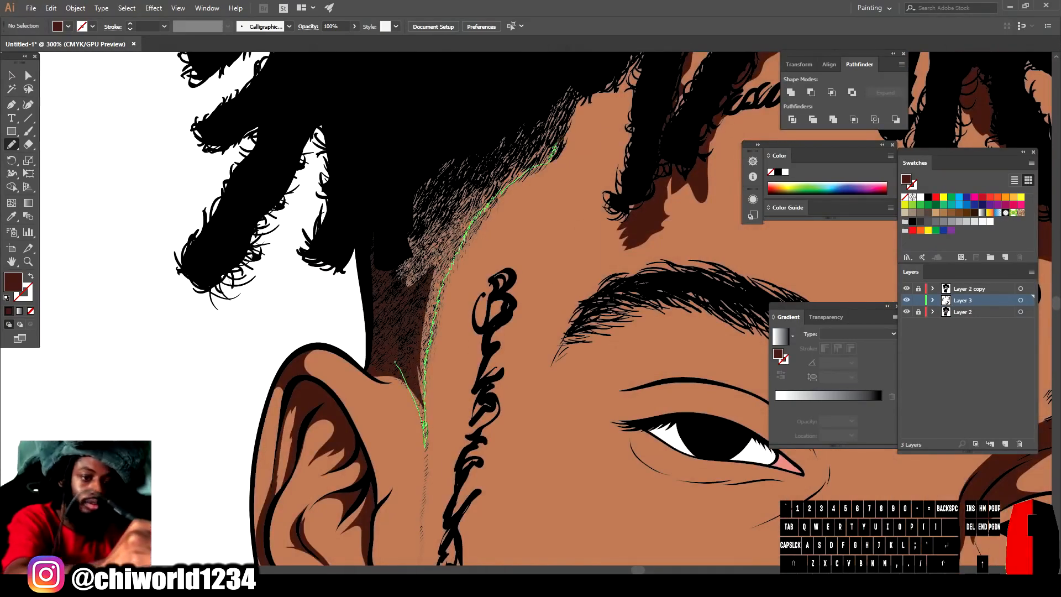
left_click_drag(559, 141, 396, 362)
- Add further dark shadow shapes to the skin around the side hairline
scroll(365, 207, "down", 3)
scroll(603, 301, "up", 5)
mouse_move(293, 200)
left_mouse_down()
mouse_move(521, 204)
mouse_move(294, 201)
left_mouse_up()
mouse_move(239, 320)
left_mouse_down()
mouse_move(583, 330)
mouse_move(241, 318)
mouse_move(665, 425)
mouse_move(264, 294)
mouse_move(276, 292)
left_mouse_up()
scroll(309, 382, "down", 4)
scroll(383, 379, "up", 3)
scroll(387, 377, "up", 3)
mouse_move(376, 188)
left_mouse_down()
mouse_move(703, 400)
mouse_move(376, 188)
left_mouse_up()
mouse_move(670, 341)
left_mouse_down()
mouse_move(650, 295)
mouse_move(666, 338)
left_mouse_up()
- Draw dark shadow shapes on the lower face, around the right-hand side of the jaw and toward the beard
key("ctrl+minus")
key("ctrl+minus")
key("ctrl+minus")
key("ctrl+minus")
key("ctrl+minus")
key("ctrl+minus")
left_click_drag(666, 561, 621, 496)
key("ctrl+equal")
key("ctrl+equal")
key("ctrl+equal")
key("ctrl+equal")
key("ctrl+equal")
key("ctrl+equal")
mouse_move(360, 266)
left_mouse_down()
mouse_move(554, 399)
mouse_move(362, 262)
left_mouse_up()
mouse_move(363, 393)
left_mouse_down()
mouse_move(312, 275)
mouse_move(363, 392)
left_mouse_up()
scroll(414, 290, "down", 5)
scroll(514, 232, "up", 5)
mouse_move(403, 223)
left_mouse_down()
mouse_move(407, 372)
mouse_move(404, 224)
left_mouse_up()
scroll(514, 256, "down", 8)
scroll(485, 407, "up", 5)
- Draw a dark shadow across the right-hand side of the tattooed neck, from the jaw corner to beneath the beard
left_click_drag(610, 164, 489, 376)
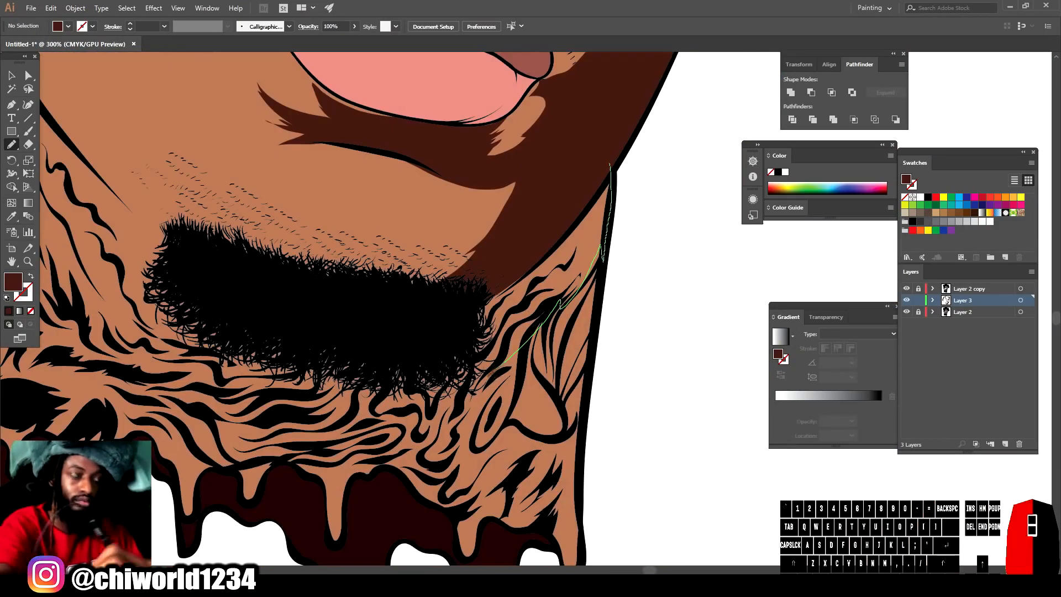
mouse_move(351, 454)
left_mouse_down()
mouse_move(512, 261)
mouse_move(610, 165)
left_mouse_up()
key("ctrl+minus")
key("ctrl+minus")
key("ctrl+minus")
left_click_drag(322, 448, 409, 504)
key("ctrl+equal")
key("ctrl+equal")
key("ctrl+equal")
mouse_move(249, 150)
left_mouse_down()
mouse_move(595, 502)
mouse_move(348, 388)
mouse_move(249, 151)
left_mouse_up()
key("ctrl+minus")
key("ctrl+minus")
- Add dark shadow shapes where the right-hand jawline meets the outer edge of the neck
left_click_drag(571, 536, 569, 501)
key("ctrl+equal")
key("ctrl+equal")
mouse_move(260, 167)
left_mouse_down()
mouse_move(369, 371)
mouse_move(262, 169)
left_mouse_up()
key("ctrl+minus")
key("ctrl+minus")
key("ctrl+equal")
key("ctrl+equal")
key("ctrl+equal")
key("ctrl+equal")
left_click_drag(504, 365, 457, 436)
mouse_move(683, 165)
left_mouse_down()
mouse_move(686, 246)
mouse_move(682, 166)
left_mouse_up()
key("ctrl+minus")
key("ctrl+minus")
key("ctrl+minus")
key("ctrl+equal")
key("ctrl+equal")
key("ctrl+equal")
left_click_drag(571, 447, 665, 392)
mouse_move(418, 315)
left_mouse_down()
mouse_move(464, 297)
mouse_move(423, 333)
left_mouse_up()
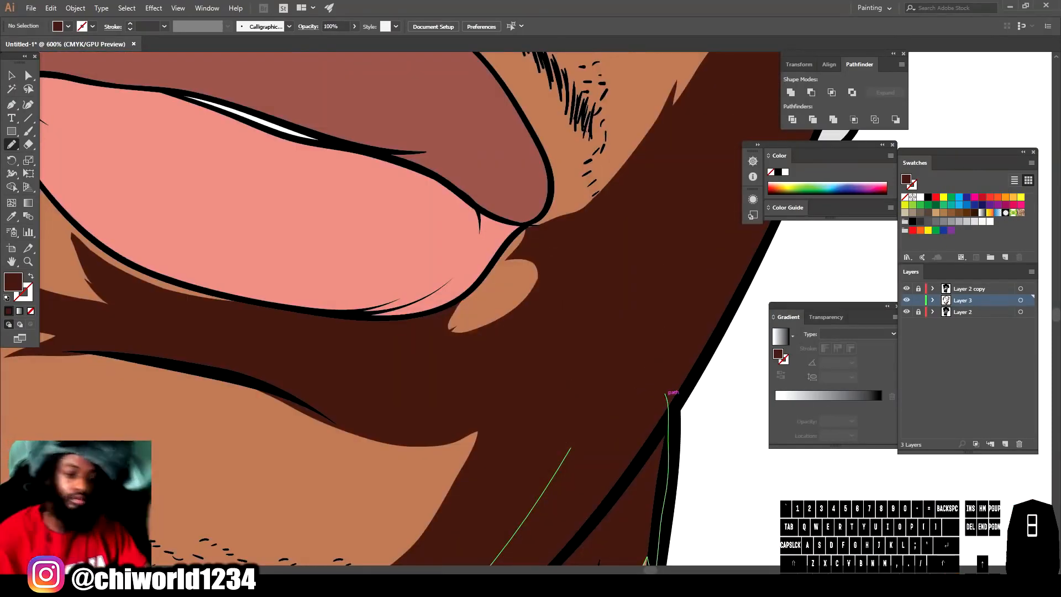
- Add a dark shadow shape to the right-hand side of the neck, over the tattoo lines below the beard
key("ctrl+minus")
key("ctrl+minus")
key("ctrl+minus")
key("ctrl+minus")
key("ctrl+minus")
scroll(513, 489, "down", 4)
key("ctrl+equal")
key("ctrl+equal")
key("ctrl+equal")
key("ctrl+equal")
scroll(512, 488, "down", 3)
mouse_move(462, 389)
left_mouse_down()
mouse_move(470, 437)
mouse_move(466, 390)
left_mouse_up()
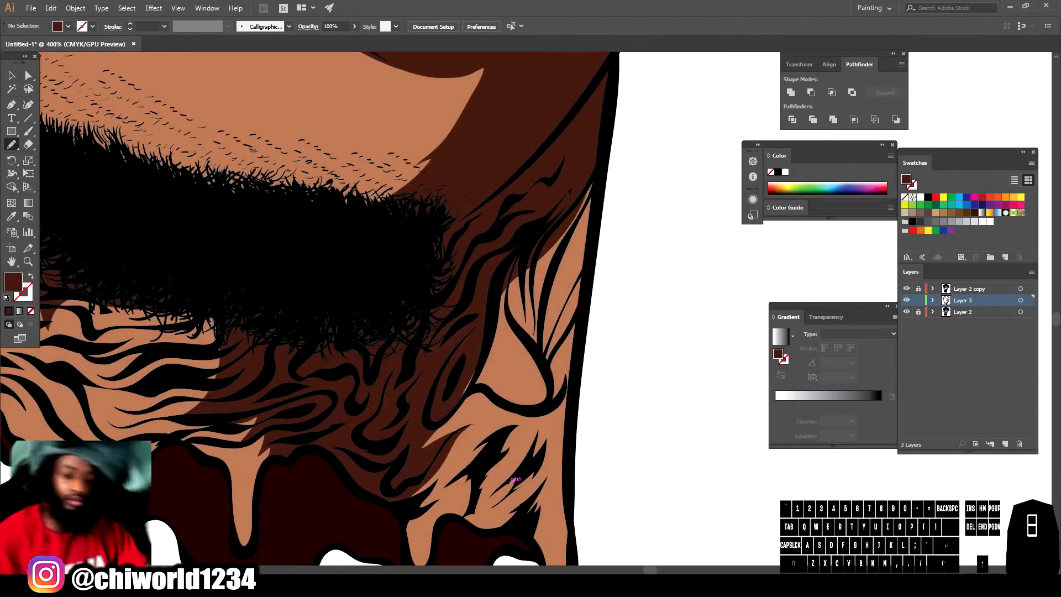
- Draw a dark brown shadow shape over the tattooed neck below the jaw on the portrait's shaded side
key("ctrl+minus")
key("ctrl+minus")
key("ctrl+minus")
key("ctrl+minus")
scroll(486, 548, "up", 5)
scroll(489, 547, "up", 3)
left_click_drag(506, 563, 489, 549)
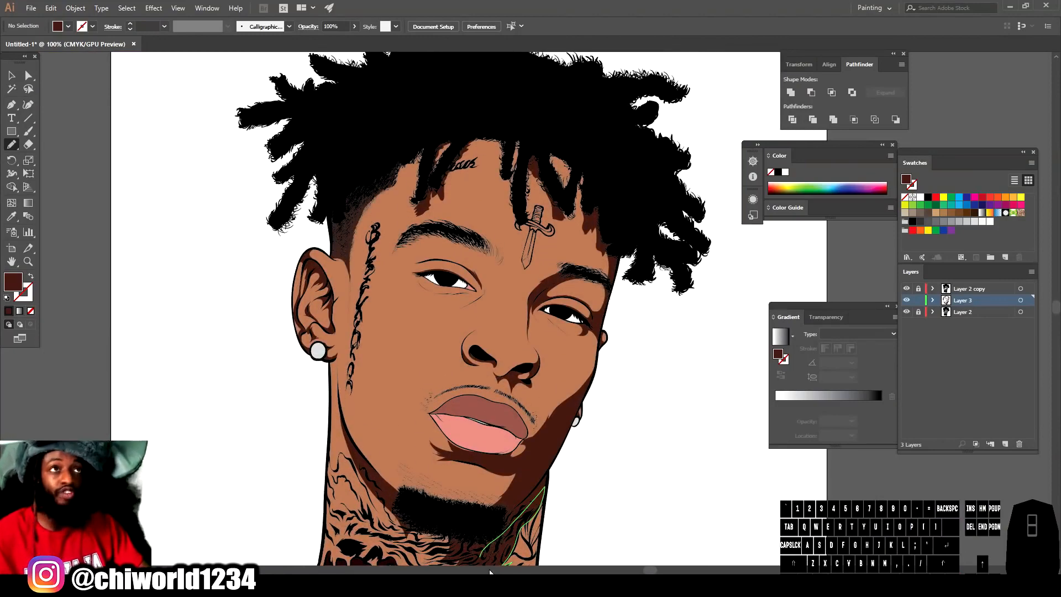
key("ctrl+minus")
scroll(616, 499, "right", 2)
scroll(620, 493, "down", 3)
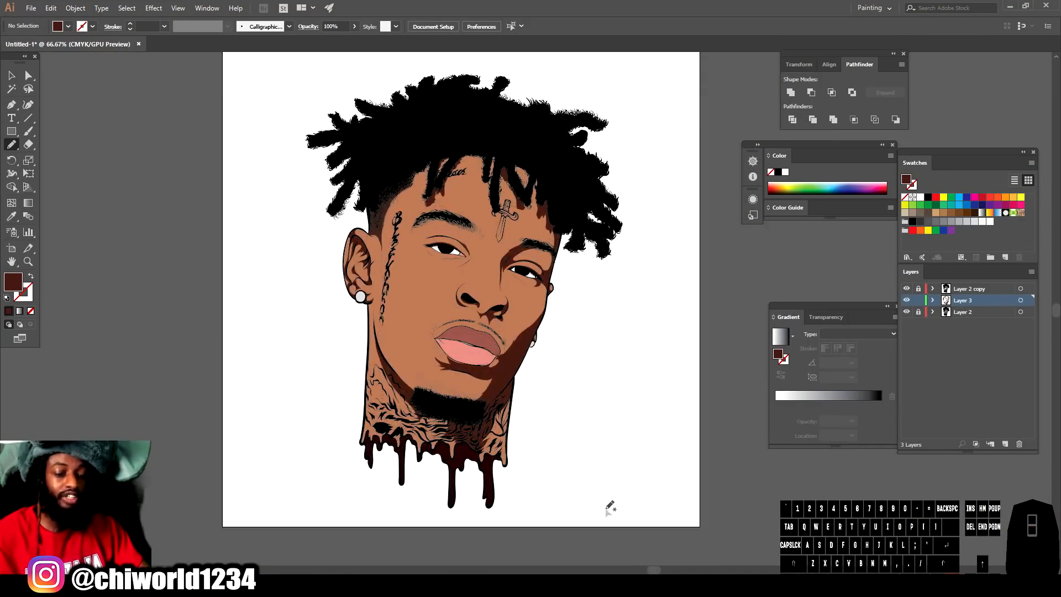
key("ctrl+equal")
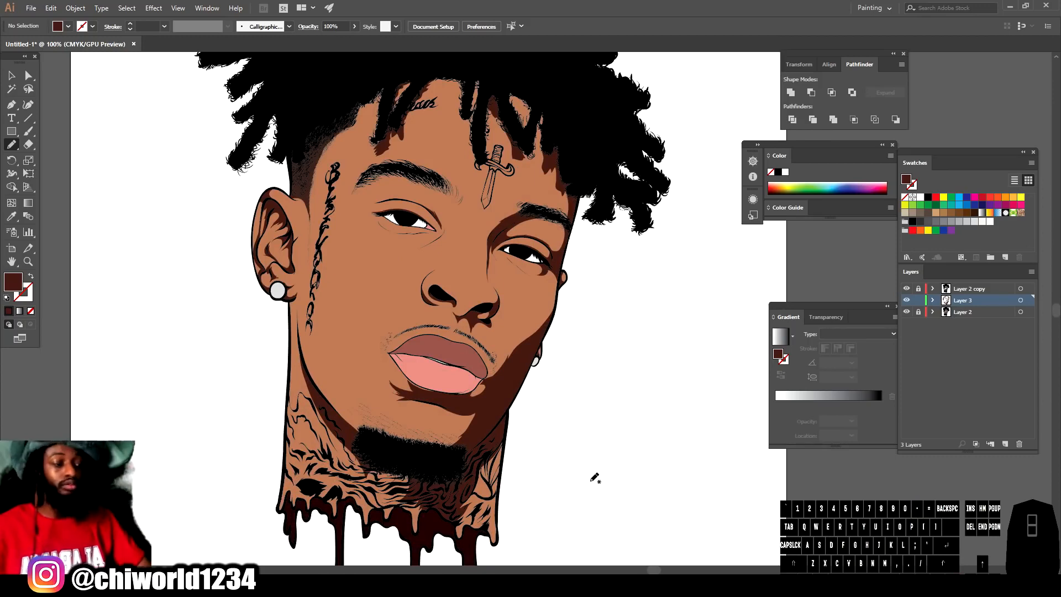
key("ctrl+minus")
- Select all the dark shadow shapes on the portrait and open Recolor Artwork with the Color Harmony preset
left_click(10, 76)
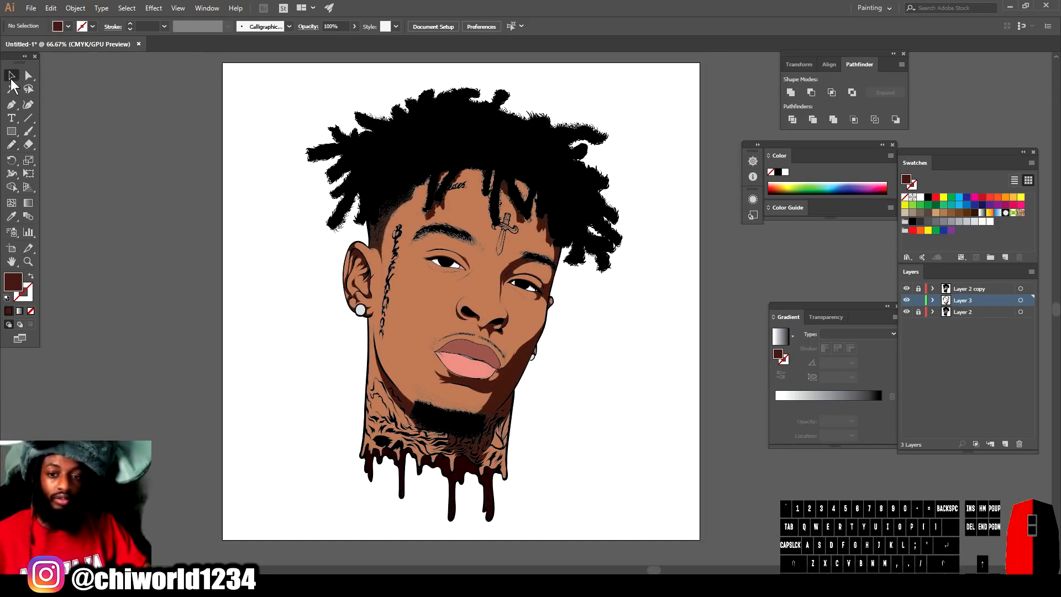
mouse_move(280, 100)
left_mouse_down()
mouse_move(394, 109)
mouse_move(673, 528)
mouse_move(668, 546)
left_mouse_up()
key("ctrl+equal")
key("ctrl+equal")
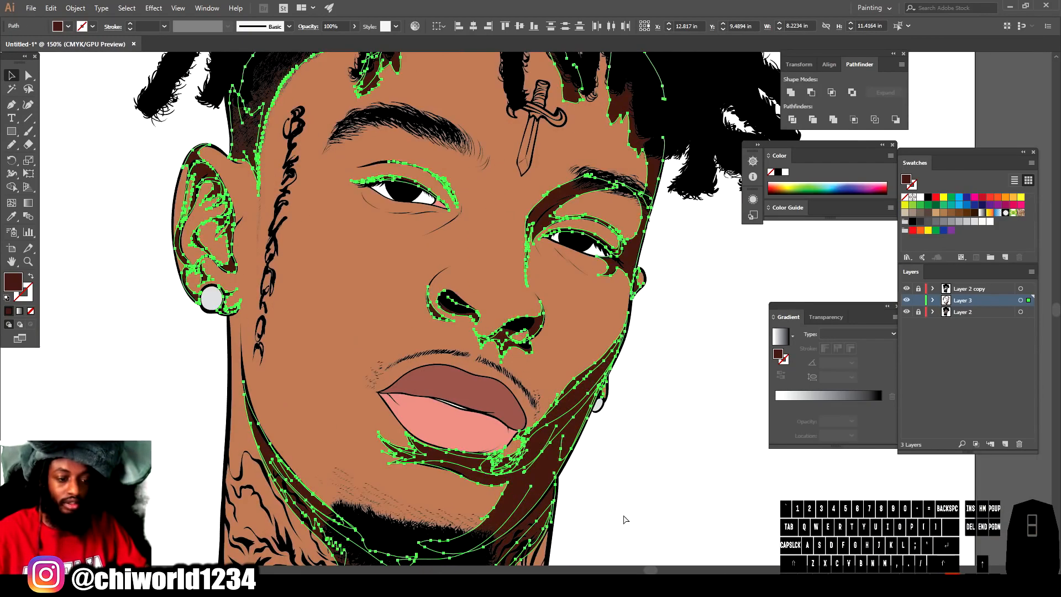
left_click(50, 10)
mouse_move(158, 203)
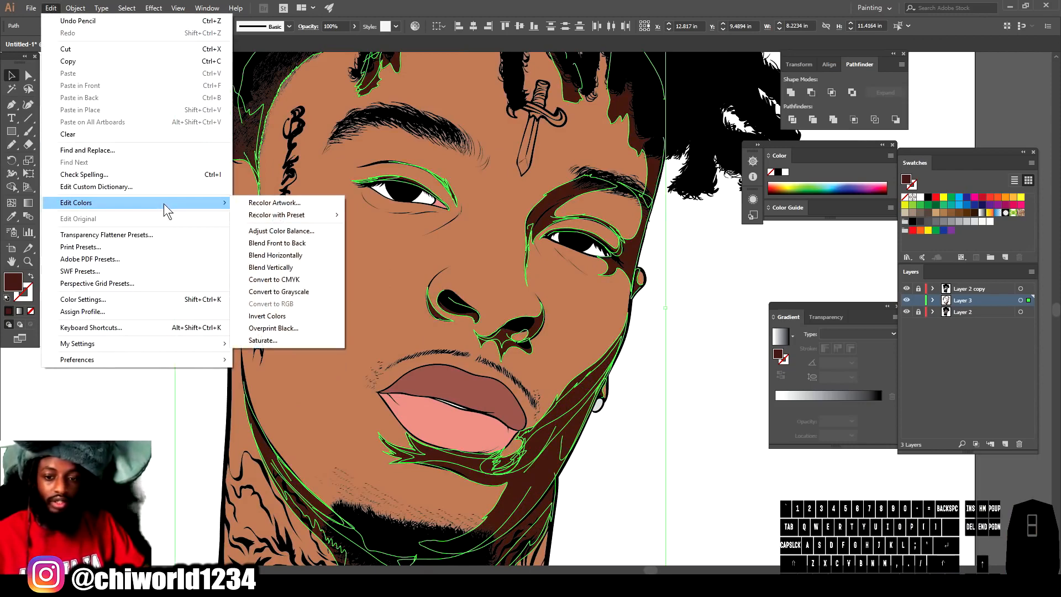
mouse_move(285, 215)
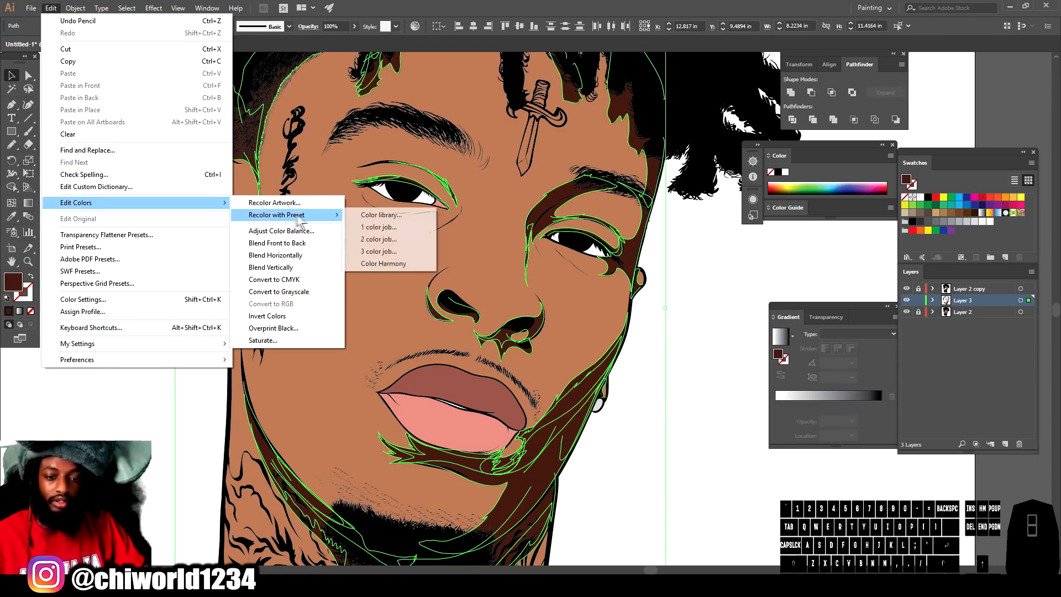
left_click(376, 263)
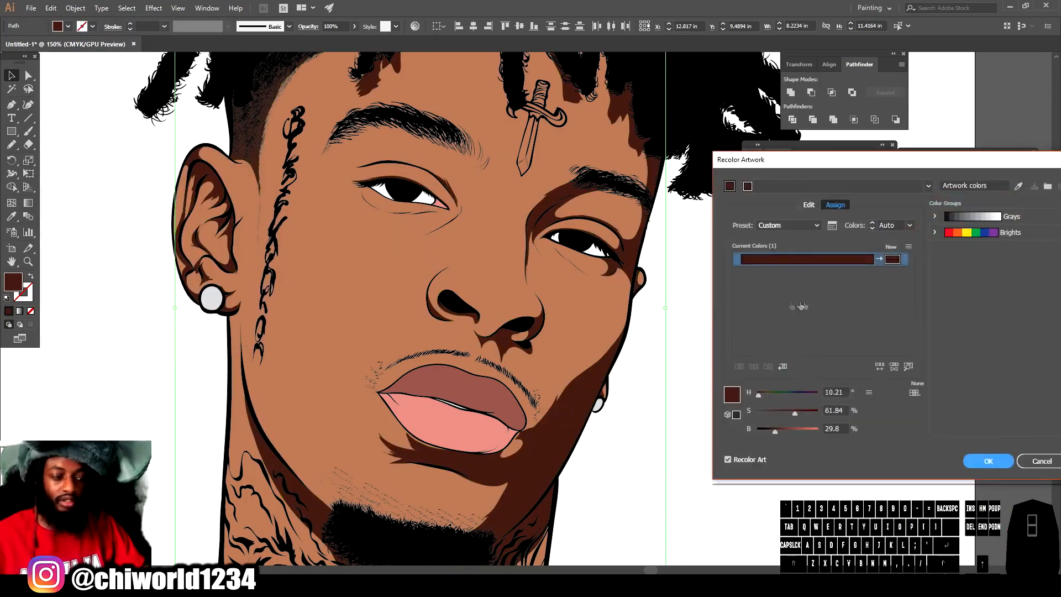
- Try several saturation and brightness levels for the dark brown shadow color
left_click_drag(790, 414, 769, 432)
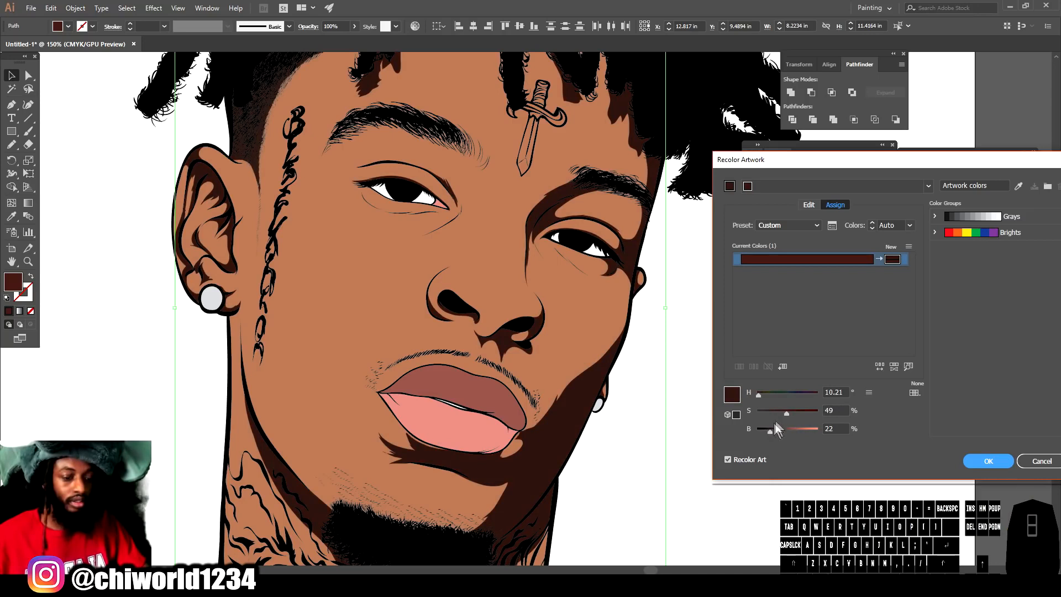
left_click_drag(785, 413, 804, 412)
left_click(775, 431)
left_click(776, 431)
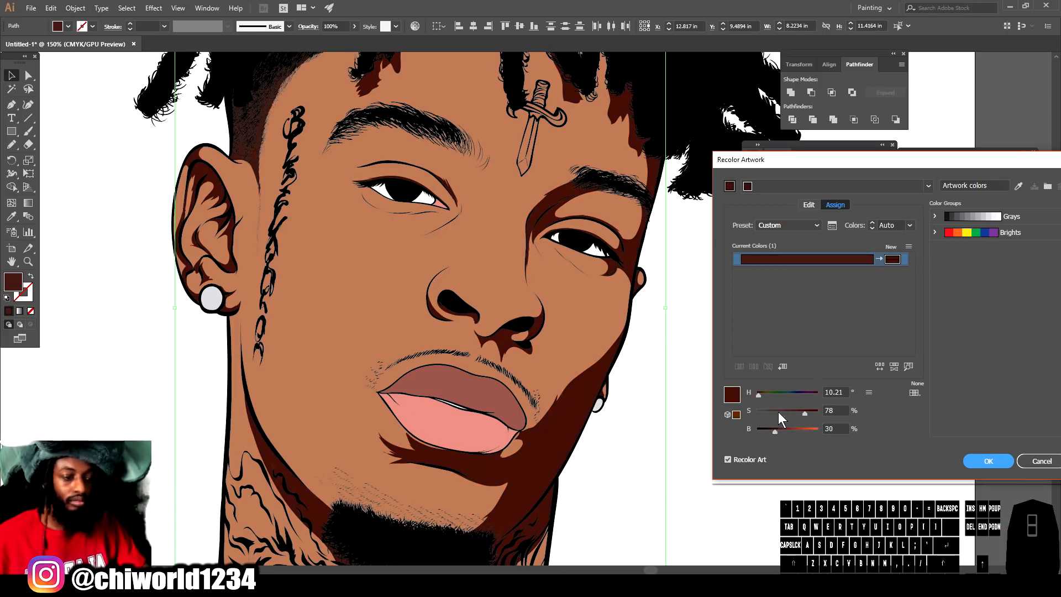
left_click(787, 412)
left_click(785, 413)
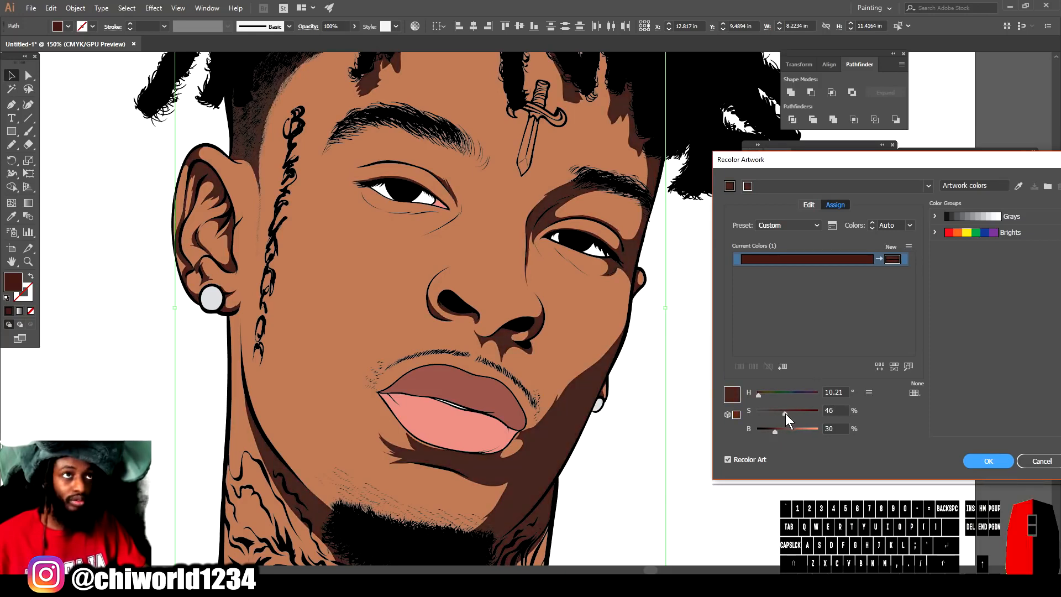
left_click_drag(785, 414, 789, 416)
left_click(787, 416)
left_click(775, 432)
left_click(777, 431)
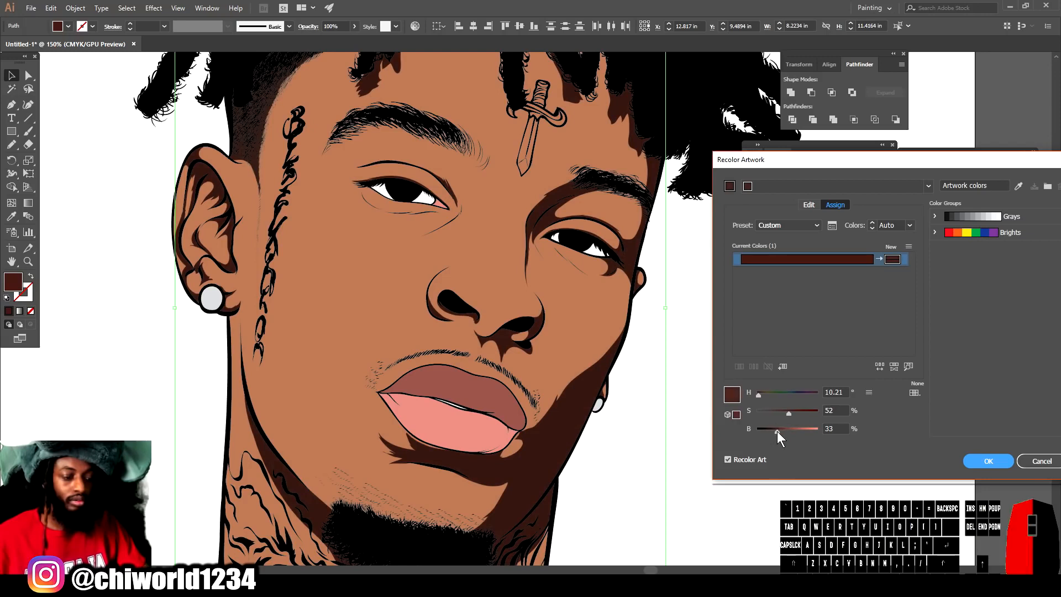
- Recolor the shadow shapes to 66% saturation and 30% brightness, apply the change and clear the selection
left_click(775, 429)
left_click_drag(789, 413, 797, 414)
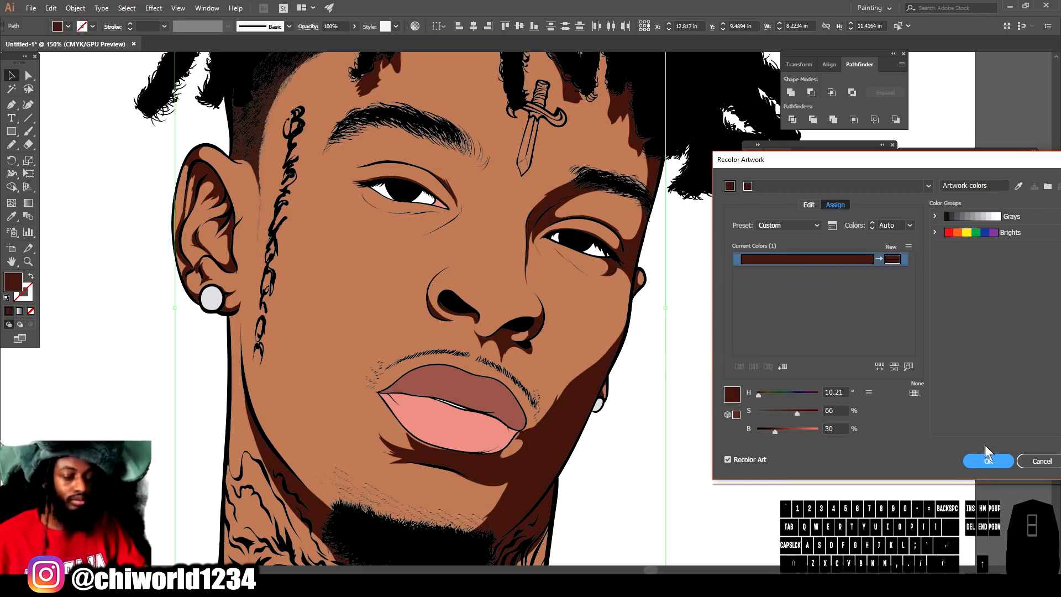
left_click(989, 459)
key("ctrl+minus")
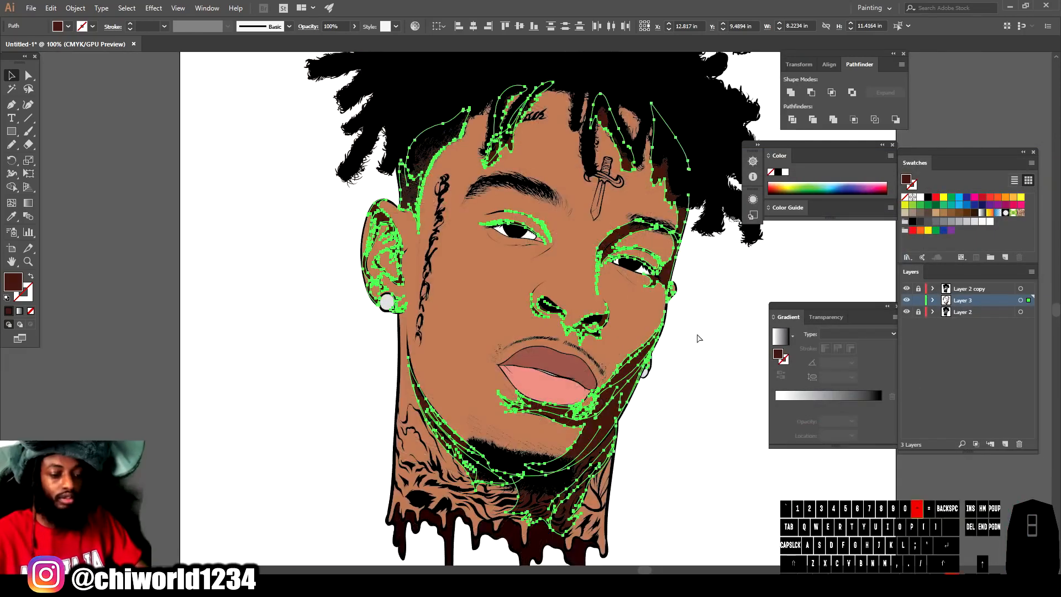
key("ctrl+minus")
key("ctrl+minus")
left_click(634, 355)
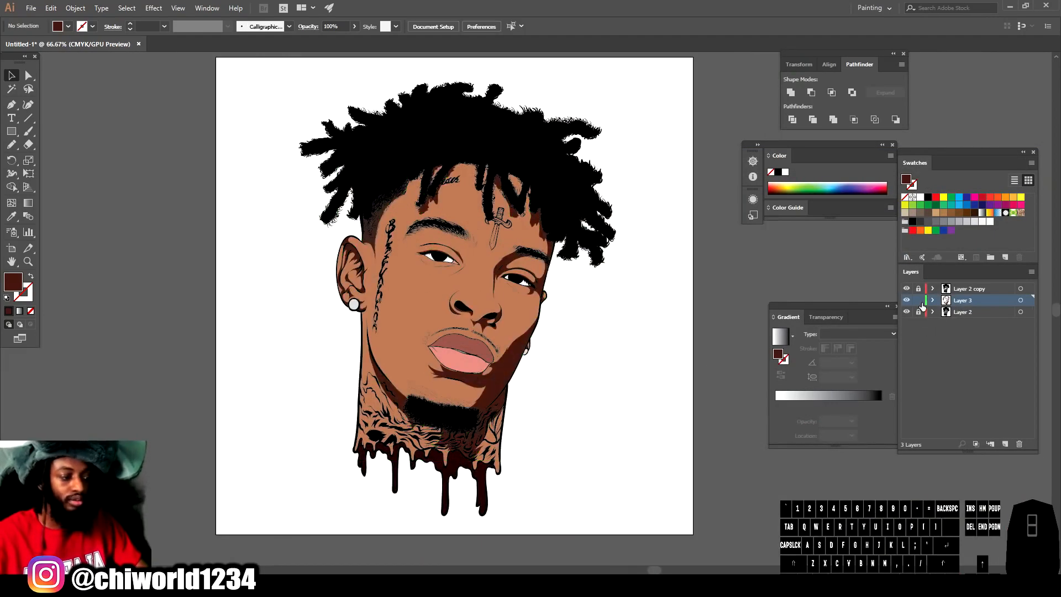
- Lock Layer 3, add a new layer and place it between Layer 3 and Layer 2
left_click(1004, 444)
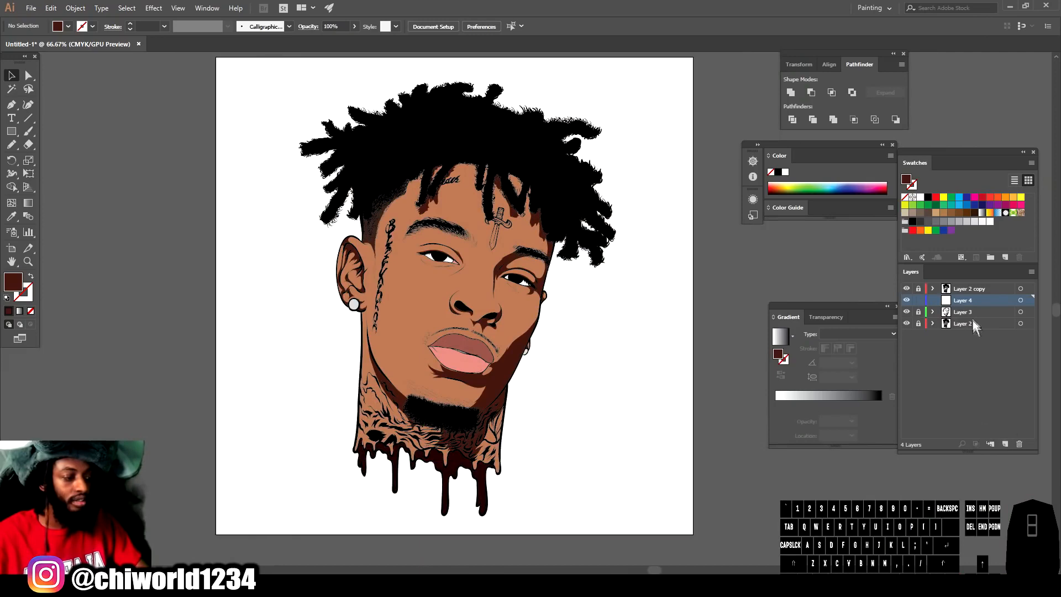
left_click_drag(970, 300, 974, 322)
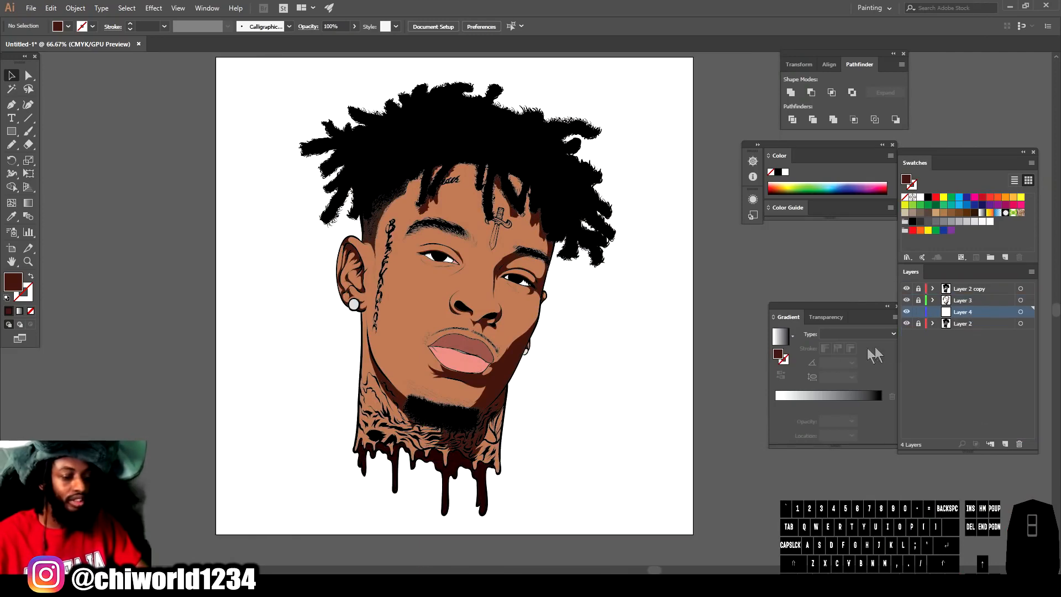
- Sample the skin tone with the Eyedropper and darken the fill to a mid-brown with hue 14°, saturation 58% and brightness 51%
key("ctrl+plus")
key("ctrl+plus")
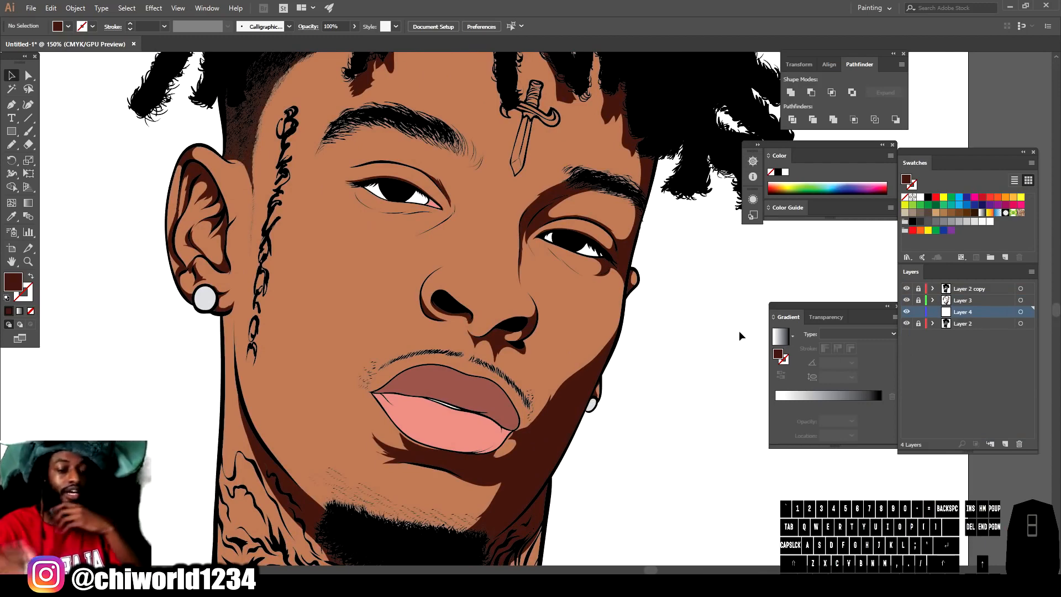
scroll(602, 339, "down", 1)
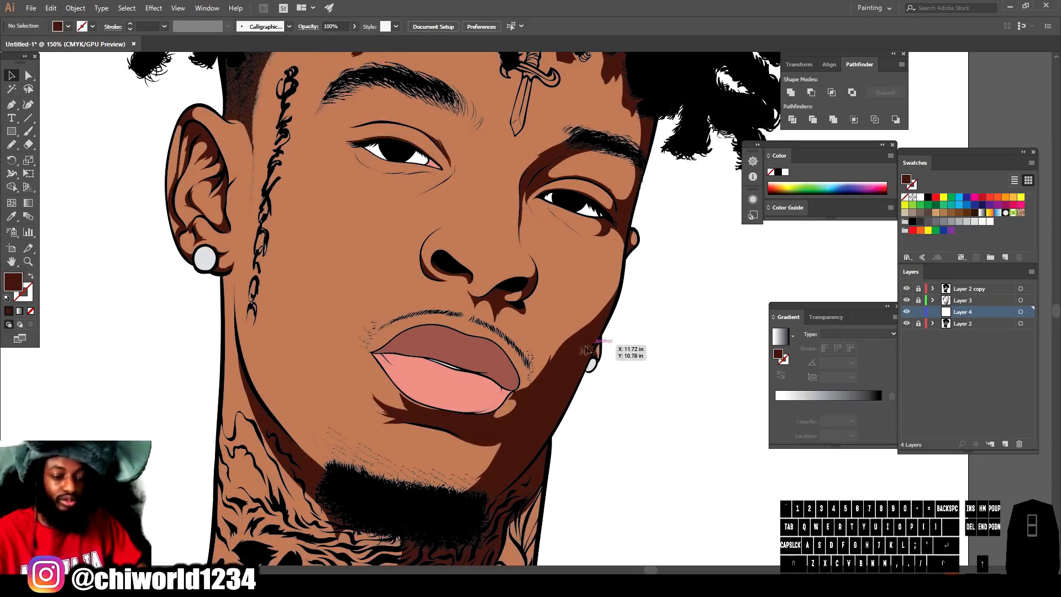
key("ctrl+plus")
left_click(12, 216)
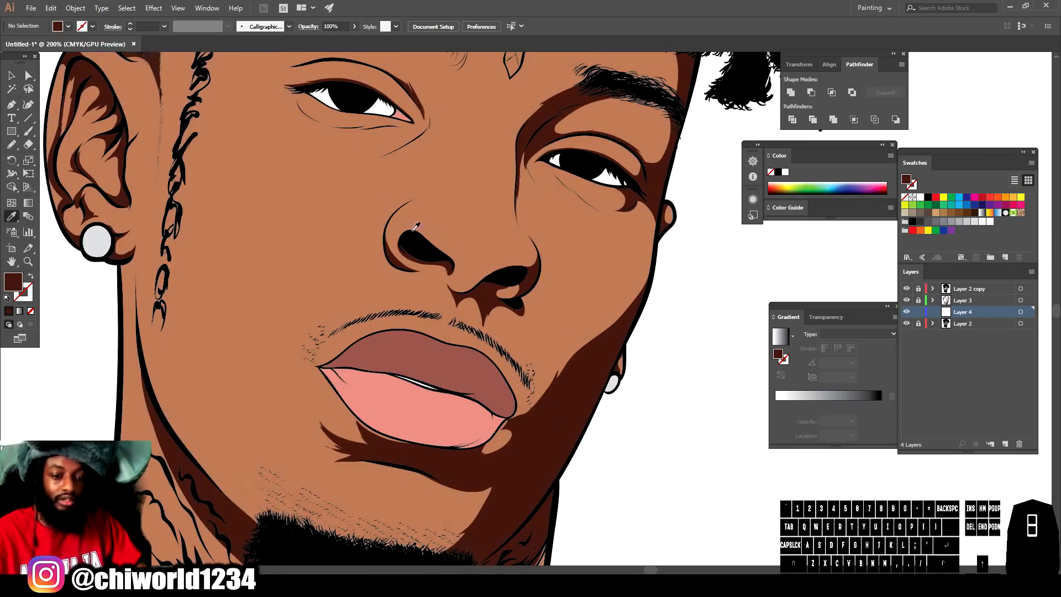
left_click(470, 271)
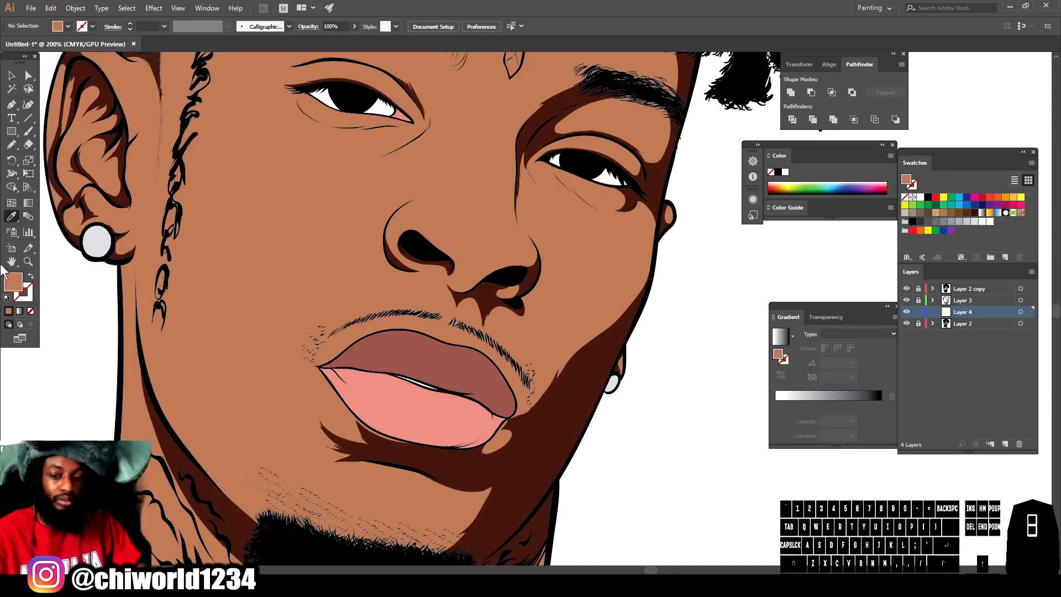
double_click(13, 282)
left_click_drag(752, 458, 760, 485)
left_click_drag(837, 549, 837, 551)
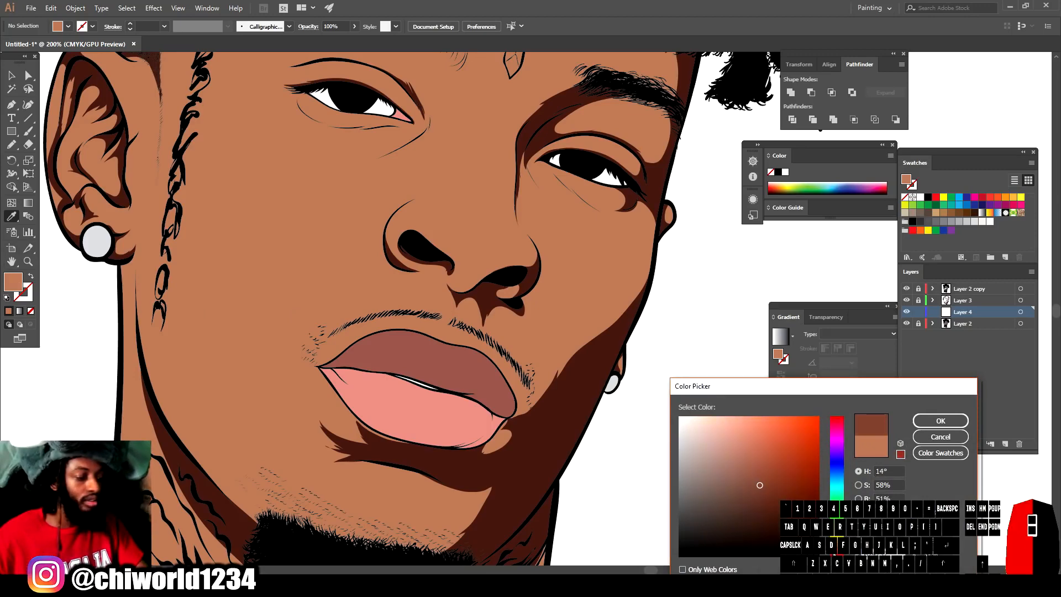
left_click(921, 422)
- Draw a mid-brown shadow with the Pencil tool along the shaded jaw, from the chin up to the cheek
key("n")
scroll(591, 350, "up", 2)
mouse_move(425, 493)
left_mouse_down()
mouse_move(429, 423)
mouse_move(601, 290)
mouse_move(702, 141)
mouse_move(696, 249)
left_mouse_up()
- Draw a mid-brown shadow shape along the cheek's edge and up under the eye on the shaded side
key("ctrl+minus")
key("ctrl+minus")
key("ctrl+minus")
key("ctrl+equal")
key("ctrl+equal")
key("ctrl+equal")
left_click_drag(506, 517, 563, 303)
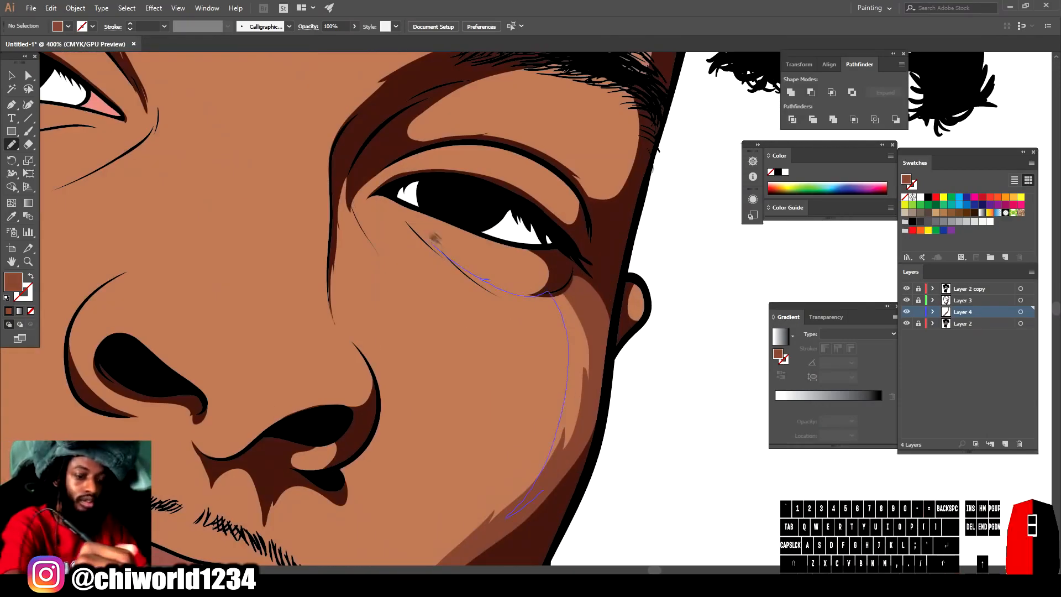
left_click_drag(576, 266, 587, 273)
- Add mid-brown shading around the lids of the eye on the shaded side of the face
key("ctrl+minus")
key("ctrl+minus")
key("ctrl+equal")
key("ctrl+equal")
mouse_move(572, 384)
left_mouse_down()
mouse_move(532, 357)
mouse_move(576, 354)
left_mouse_up()
mouse_move(547, 324)
left_mouse_down()
mouse_move(577, 338)
mouse_move(431, 288)
left_mouse_up()
key("ctrl+0")
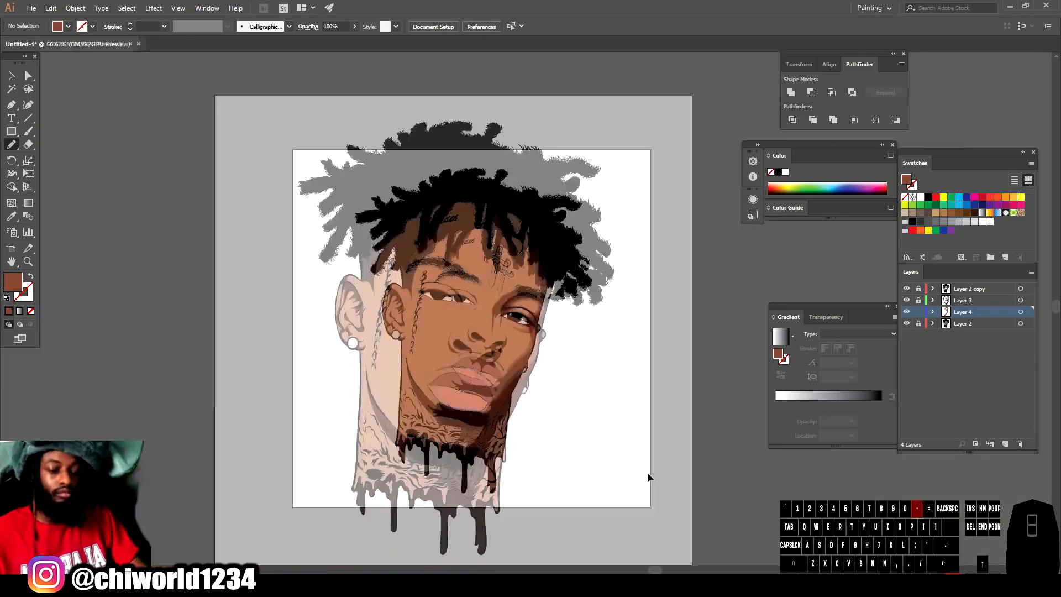
- Add mid-brown shading around the nose and nostrils
scroll(476, 359, "up", 5)
mouse_move(185, 287)
left_mouse_down()
mouse_move(210, 321)
mouse_move(373, 394)
mouse_move(450, 461)
left_mouse_up()
left_click_drag(573, 328, 469, 487)
left_click_drag(239, 437, 170, 377)
- Draw a mid-brown shadow beside the nose bridge, below the inner corner of the shaded eye
scroll(443, 332, "down", 4)
scroll(497, 276, "up", 4)
left_click_drag(425, 233, 434, 425)
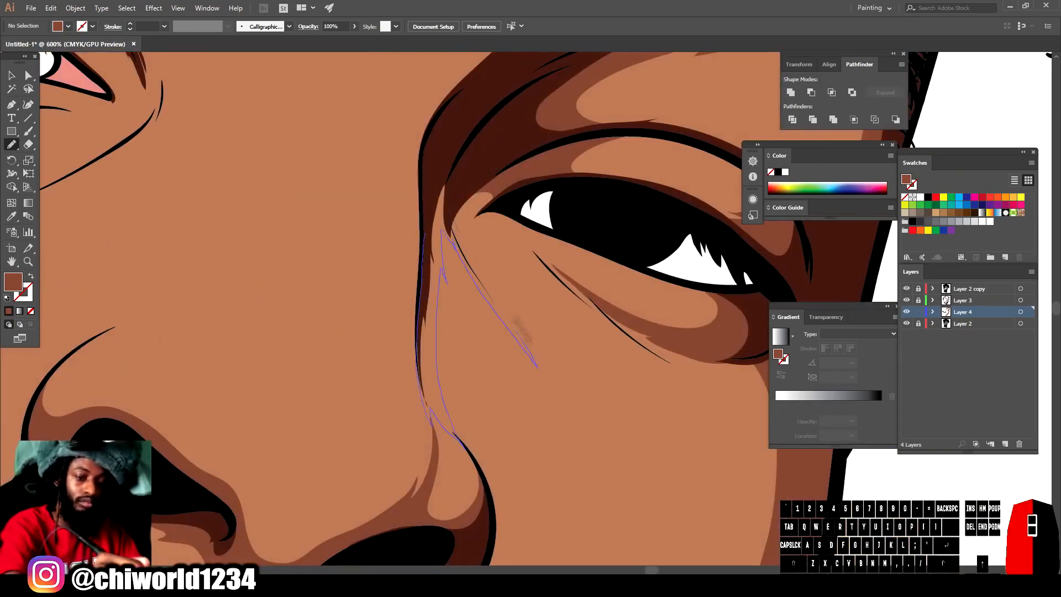
left_click_drag(538, 365, 425, 234)
- Draw a mid-brown shadow between the nose and the upper lip, over the mustache line
scroll(489, 357, "down", 4)
scroll(458, 473, "up", 4)
left_click_drag(318, 238, 349, 354)
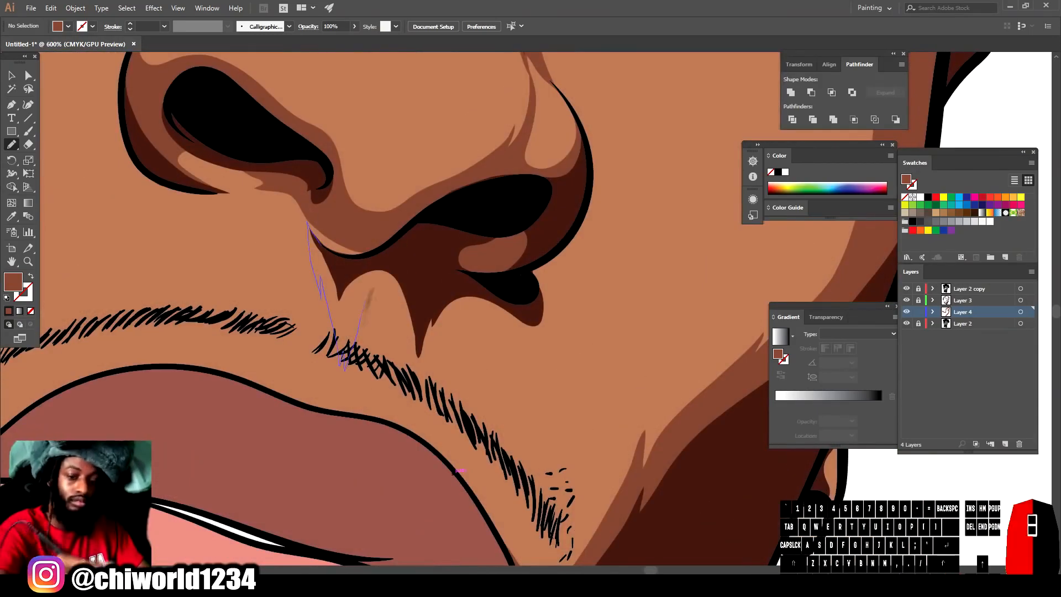
mouse_move(440, 440)
left_mouse_down()
mouse_move(541, 398)
mouse_move(309, 226)
left_mouse_up()
- Add mid-brown shading around the mouth and chin
scroll(575, 277, "down", 4)
scroll(635, 452, "up", 2)
mouse_move(202, 470)
left_mouse_down()
mouse_move(392, 471)
mouse_move(300, 347)
mouse_move(202, 470)
left_mouse_up()
mouse_move(494, 323)
left_mouse_down()
mouse_move(530, 312)
mouse_move(489, 342)
left_mouse_up()
- Draw a long mid-brown shadow down the ear-side cheek, from the temple tattoo to the chin beard
scroll(525, 320, "down", 4)
scroll(509, 276, "up", 2)
left_click_drag(413, 490, 378, 451)
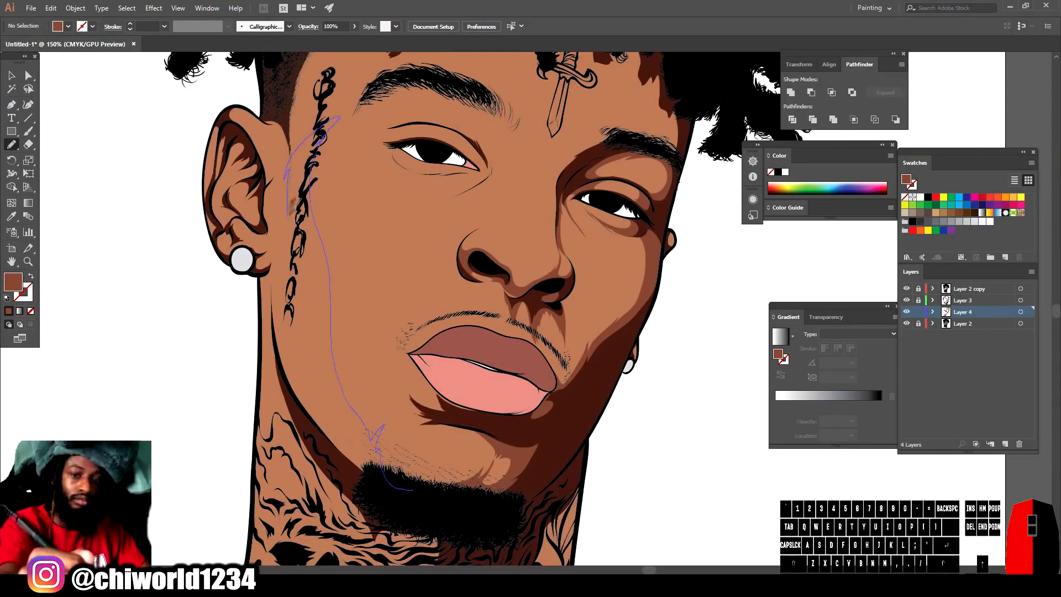
left_click_drag(343, 424, 413, 491)
- Extend the mid-brown shading along the ear-side jaw, from the beard up toward the ear
key("ctrl+minus")
key("ctrl+minus")
key("ctrl+equal")
key("ctrl+equal")
key("ctrl+equal")
left_click_drag(434, 542, 412, 470)
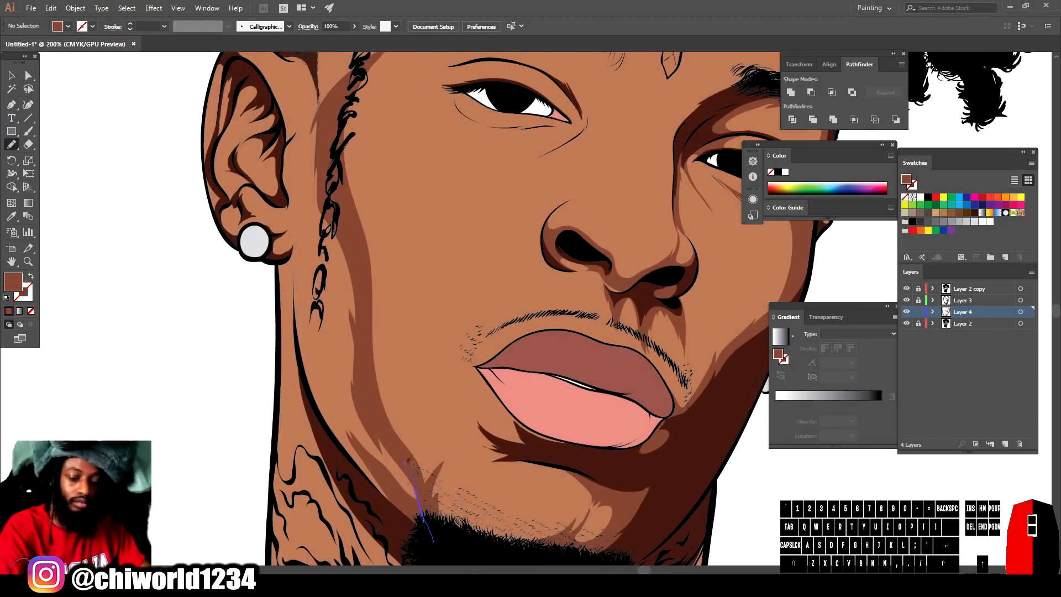
left_click_drag(301, 232, 434, 542)
- Undo the last stray pencil stroke and draw a mid-brown shadow from the temple hairline down between the ear and the tattoo
key("ctrl+minus")
key("ctrl+minus")
key("ctrl+minus")
key("ctrl+equal")
key("ctrl+equal")
key("ctrl+equal")
left_click_drag(380, 410, 363, 333)
mouse_move(343, 427)
left_mouse_down()
mouse_move(343, 504)
mouse_move(365, 408)
mouse_move(382, 492)
left_mouse_up()
key("ctrl+z")
left_click_drag(326, 450, 337, 215)
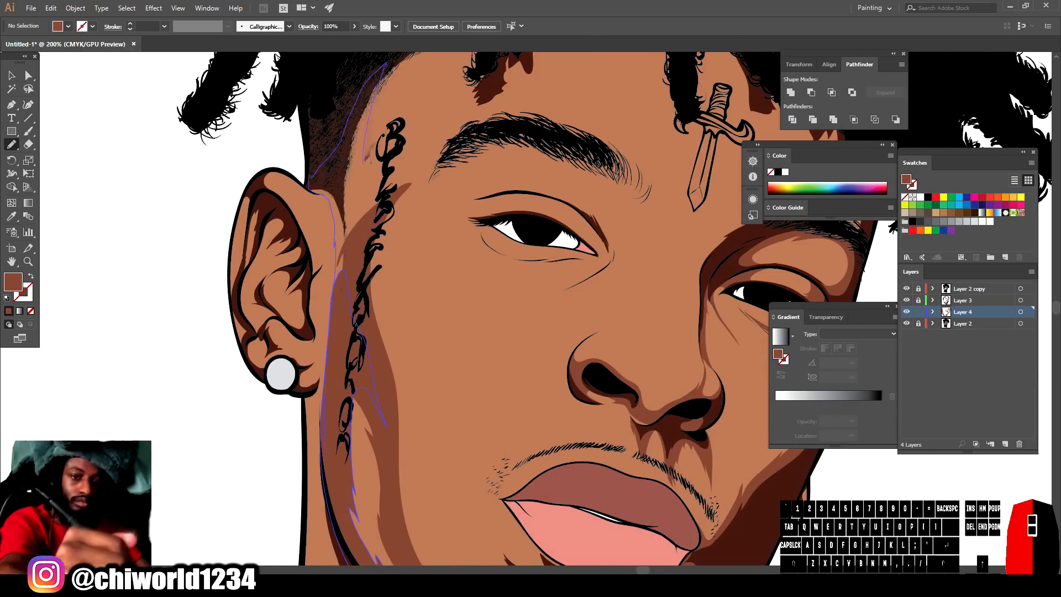
left_click_drag(367, 157, 359, 219)
- Add mid-brown shading along the hairline at the temple and forehead
key("ctrl+minus")
key("ctrl+minus")
key("ctrl+minus")
key("ctrl+equal")
key("ctrl+equal")
key("ctrl+equal")
scroll(365, 332, "up", 4)
left_click_drag(364, 425, 382, 389)
mouse_move(397, 336)
left_mouse_down()
mouse_move(354, 249)
mouse_move(365, 425)
mouse_move(551, 267)
mouse_move(664, 364)
mouse_move(572, 399)
mouse_move(408, 332)
left_mouse_up()
key("ctrl+minus")
key("ctrl+minus")
key("ctrl+minus")
key("ctrl+equal")
key("ctrl+equal")
key("ctrl+equal")
key("ctrl+equal")
key("ctrl+equal")
key("ctrl+equal")
key("ctrl+minus")
key("ctrl+minus")
key("ctrl+minus")
key("ctrl+minus")
key("ctrl+equal")
key("ctrl+equal")
key("ctrl+equal")
scroll(543, 517, "right", 3)
key("ctrl+minus")
key("ctrl+minus")
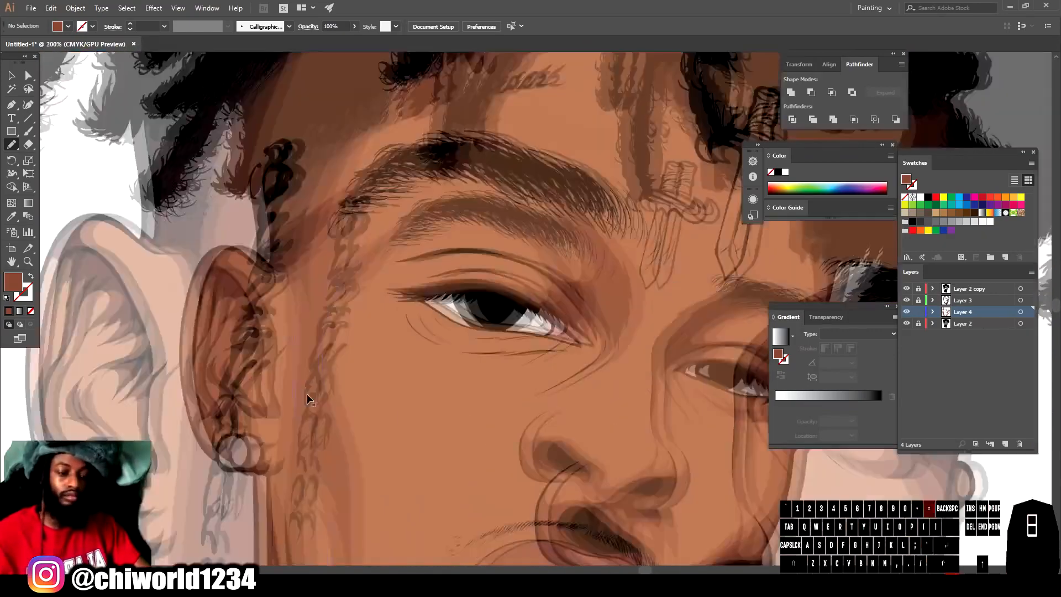
- Add mid-brown shading around the eye on the ear side of the face
key("ctrl+equal")
key("ctrl+equal")
key("ctrl+equal")
left_click_drag(329, 283, 390, 324)
mouse_move(453, 363)
left_mouse_down()
mouse_move(437, 391)
mouse_move(315, 304)
left_mouse_up()
mouse_move(346, 356)
left_mouse_down()
mouse_move(442, 390)
mouse_move(594, 382)
left_mouse_up()
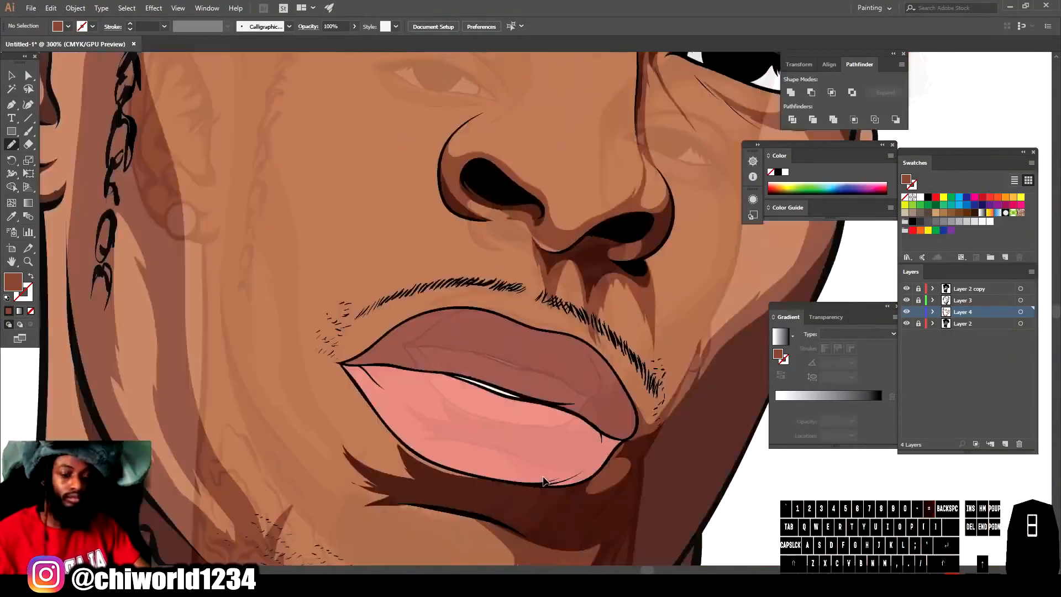
- Draw a mid-brown shadow from beneath the earlobe down the side of the neck
scroll(544, 481, "down", 5)
mouse_move(497, 346)
left_mouse_down()
mouse_move(399, 313)
mouse_move(305, 197)
mouse_move(391, 225)
mouse_move(499, 342)
left_mouse_up()
key("ctrl+minus")
key("ctrl+minus")
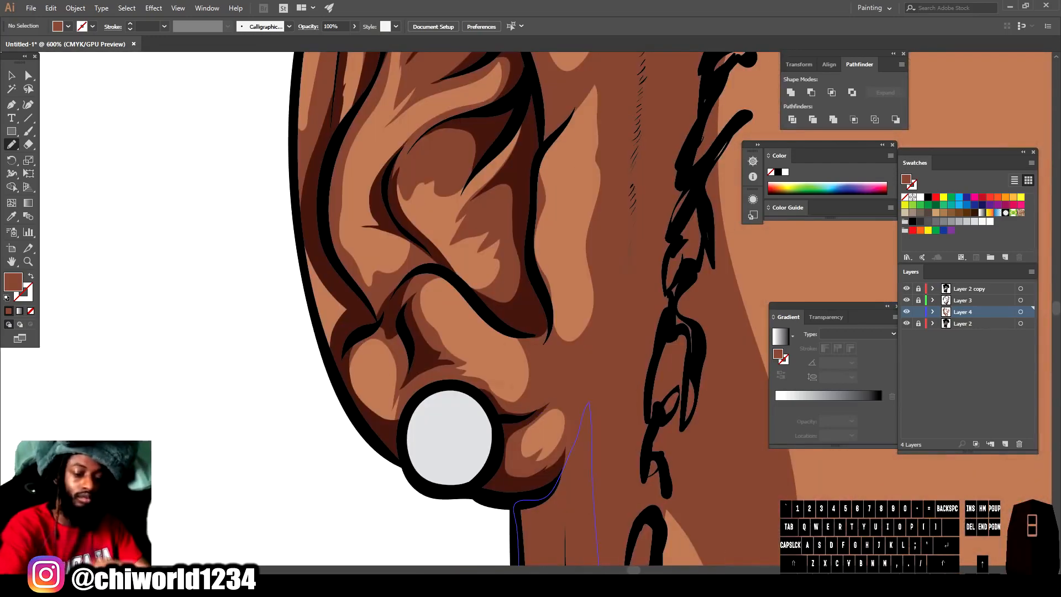
- Unlock Layer 3 for editing
key("ctrl+minus")
key("ctrl+minus")
key("ctrl+minus")
key("ctrl+minus")
key("ctrl+minus")
key("ctrl+minus")
key("ctrl+equal")
scroll(546, 529, "right", 7)
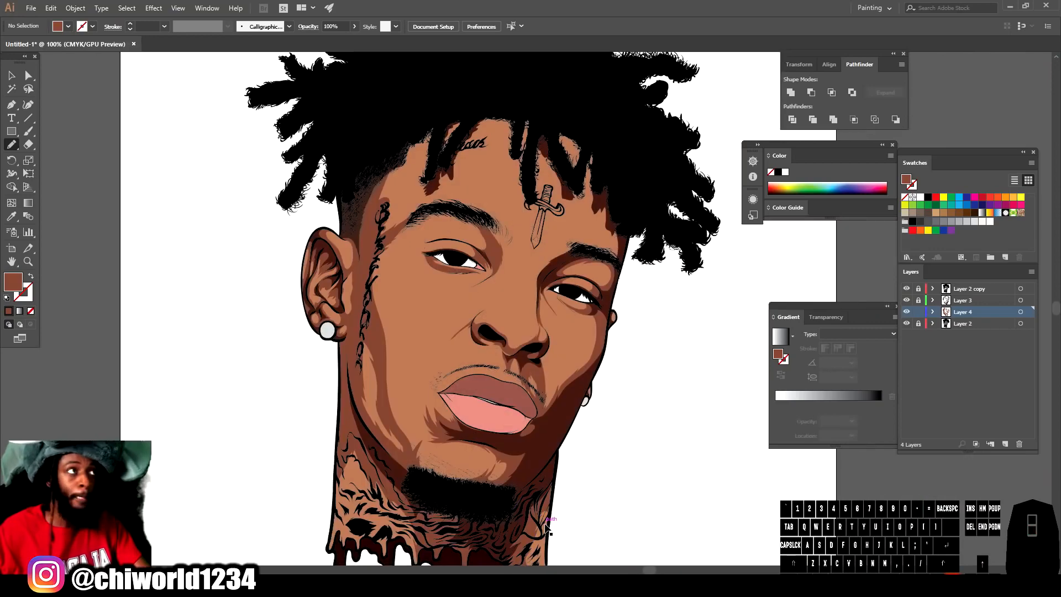
key("ctrl+minus")
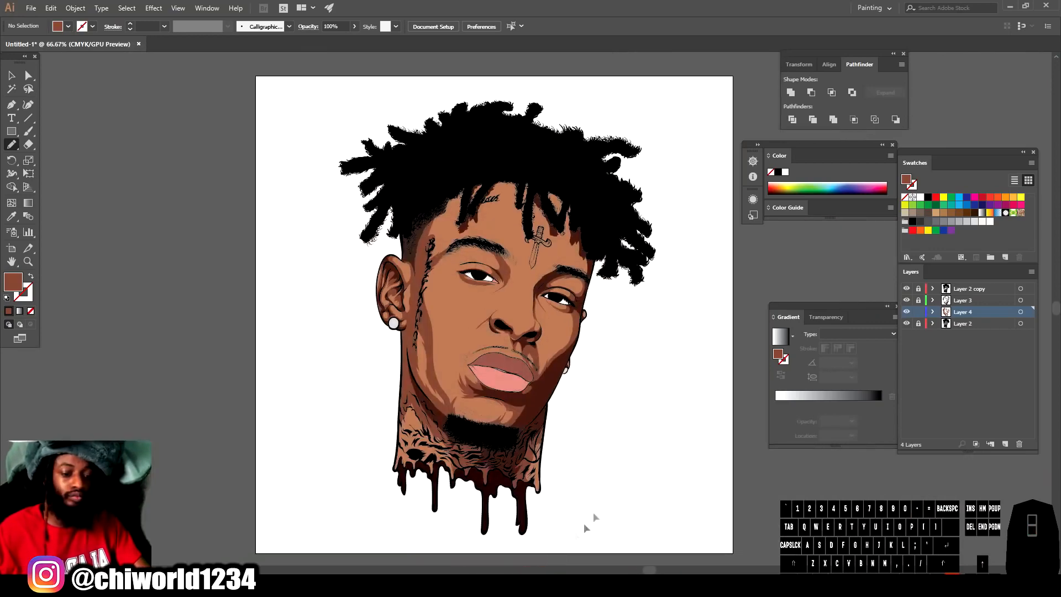
scroll(663, 442, "right", 3)
left_click(918, 300)
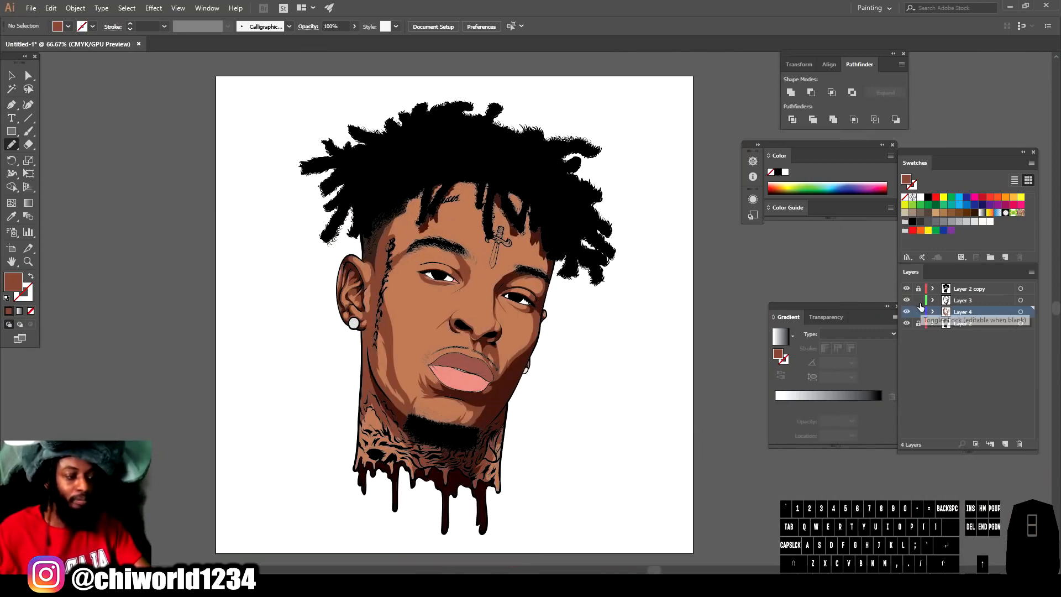
- Unlock Layer 2 and select all the unlocked portrait artwork
left_click(918, 324)
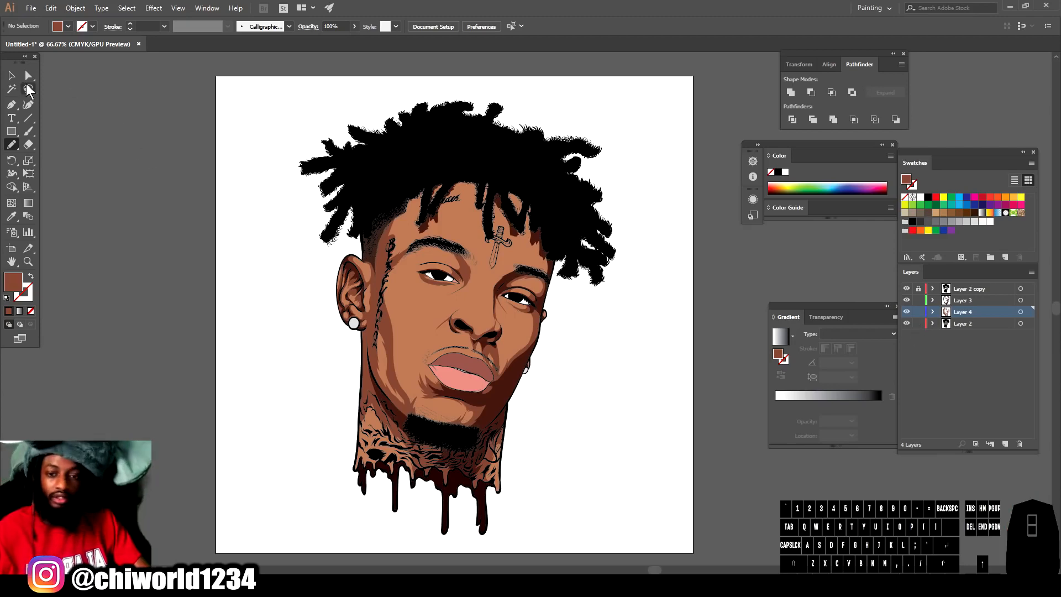
left_click(11, 75)
left_click_drag(282, 98, 575, 403)
left_click_drag(672, 526, 673, 518)
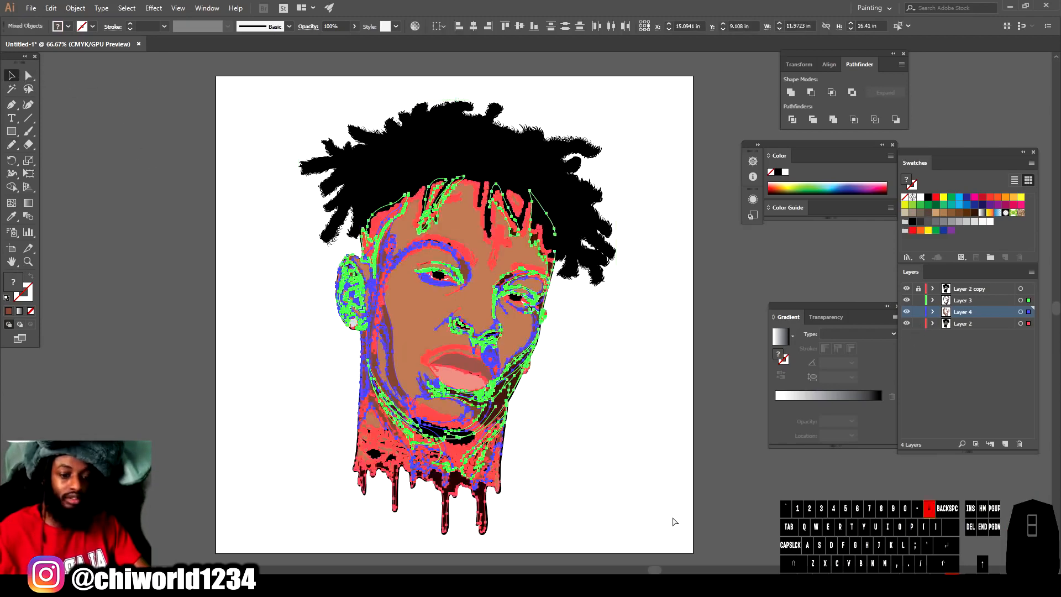
- Open Recolor Artwork for the selected portrait and set the number of colors to All
key("ctrl+plus")
key("ctrl+plus")
left_click(50, 8)
mouse_move(180, 205)
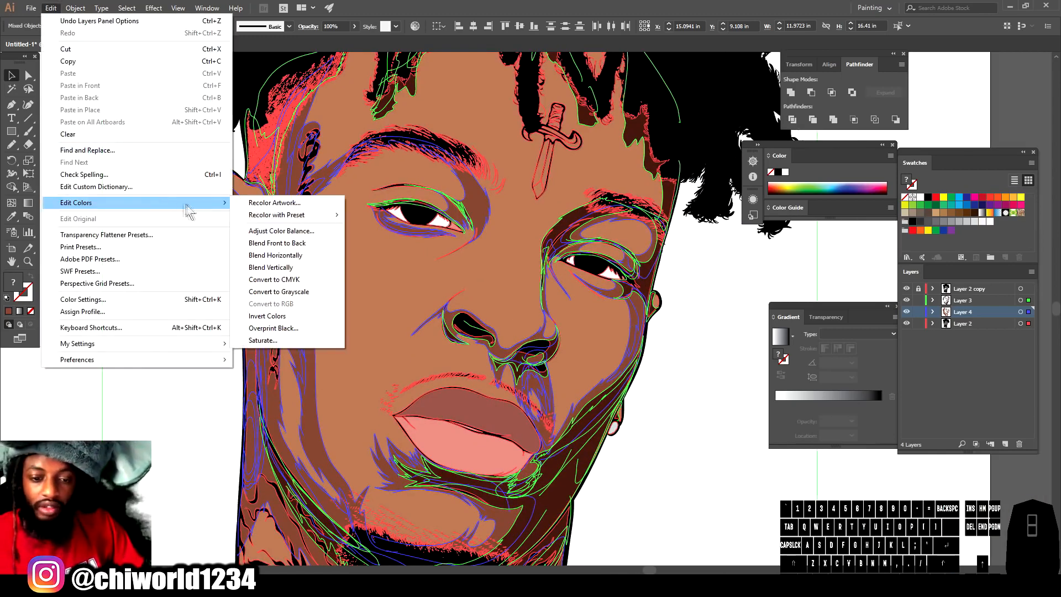
mouse_move(330, 215)
left_click(387, 264)
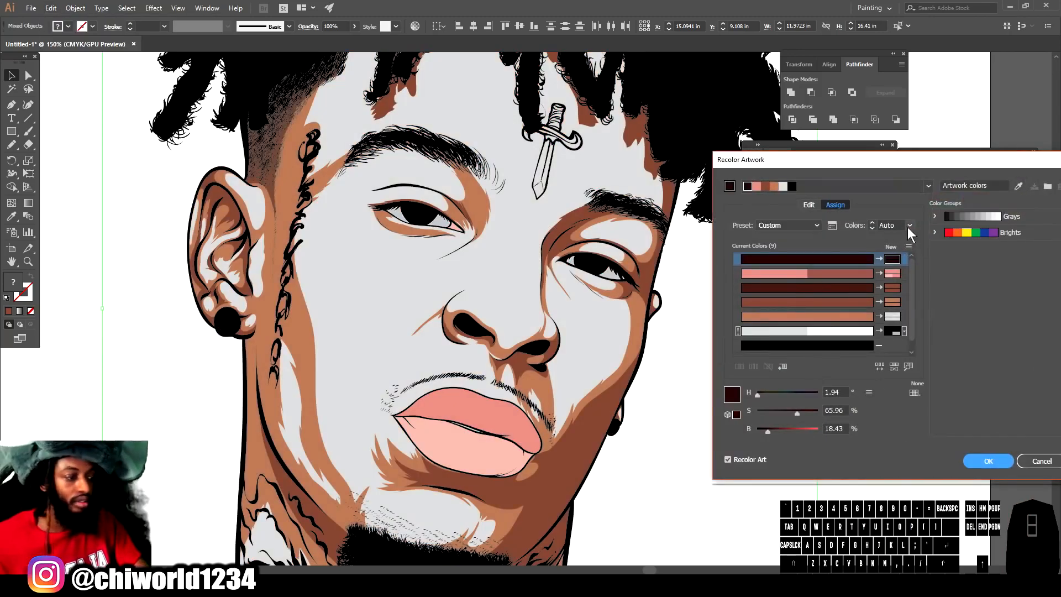
left_click(910, 225)
left_click(926, 304)
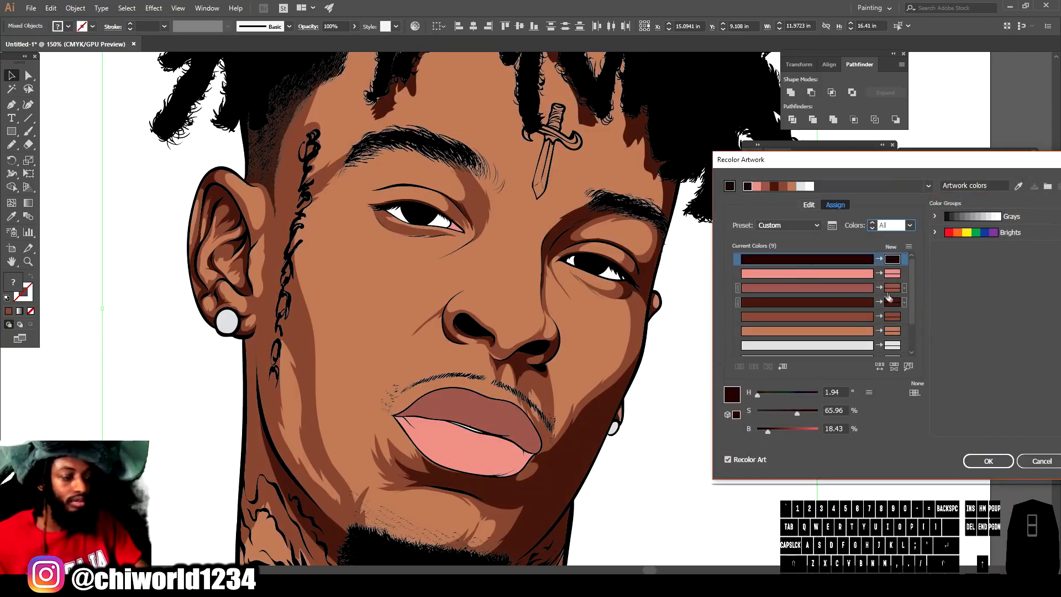
- Recolor the skin with base saturation 57%, a deeper darkest shadow and mid-brown at H 15, S 63, B 42, and apply it
left_click(805, 331)
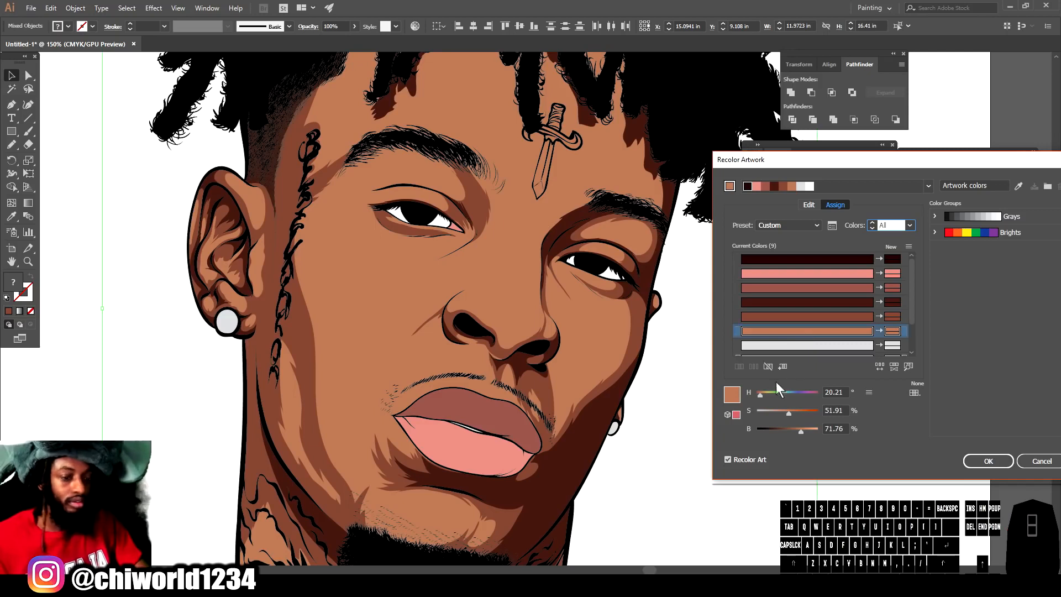
left_click_drag(790, 414, 793, 416)
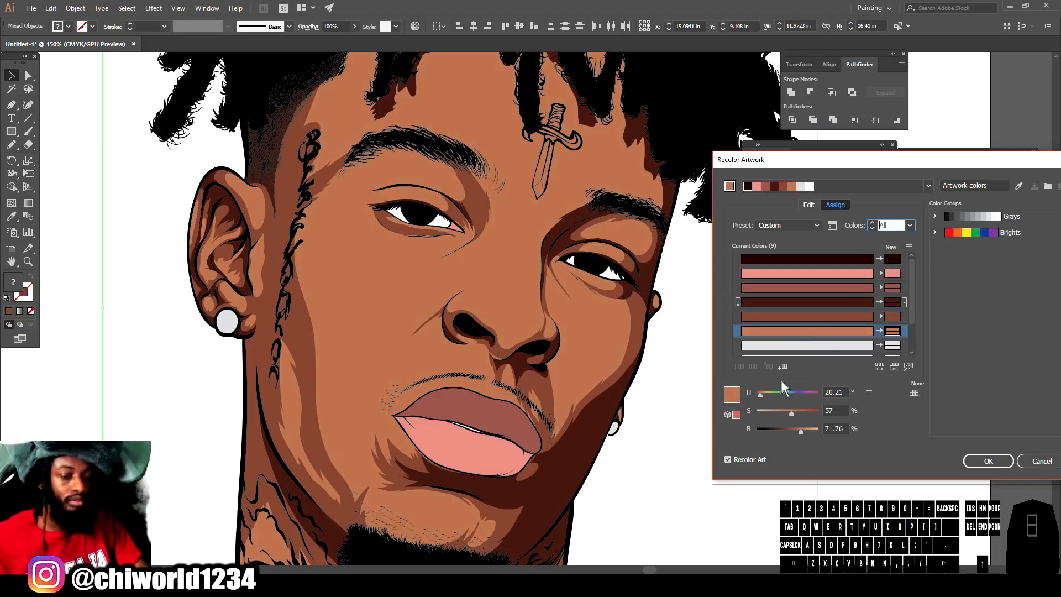
left_click(824, 304)
mouse_move(797, 413)
left_mouse_down()
mouse_move(808, 412)
mouse_move(768, 432)
mouse_move(783, 432)
mouse_move(794, 413)
mouse_move(762, 395)
mouse_move(794, 413)
mouse_move(758, 396)
mouse_move(796, 413)
left_mouse_up()
left_click(802, 316)
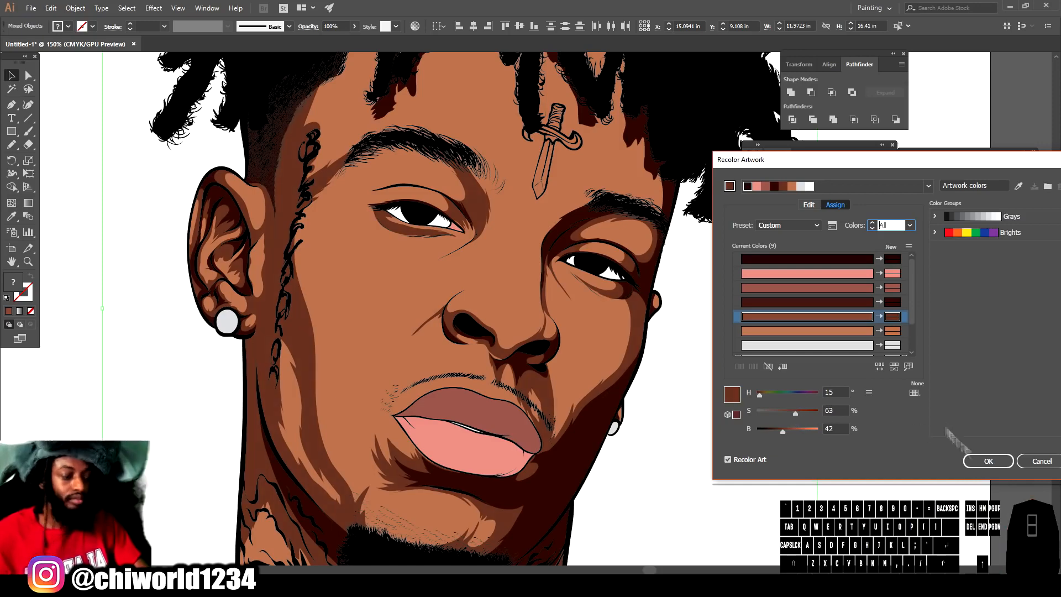
left_click(989, 461)
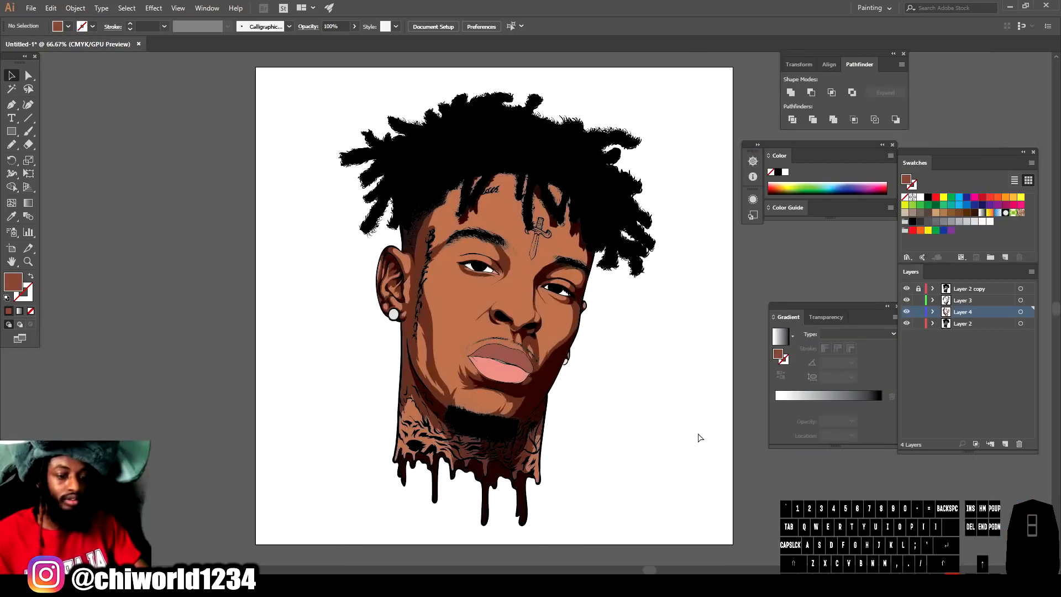
- Lock Layers 3 and 4 and add a new layer directly beneath Layer 4
key("ctrl+plus")
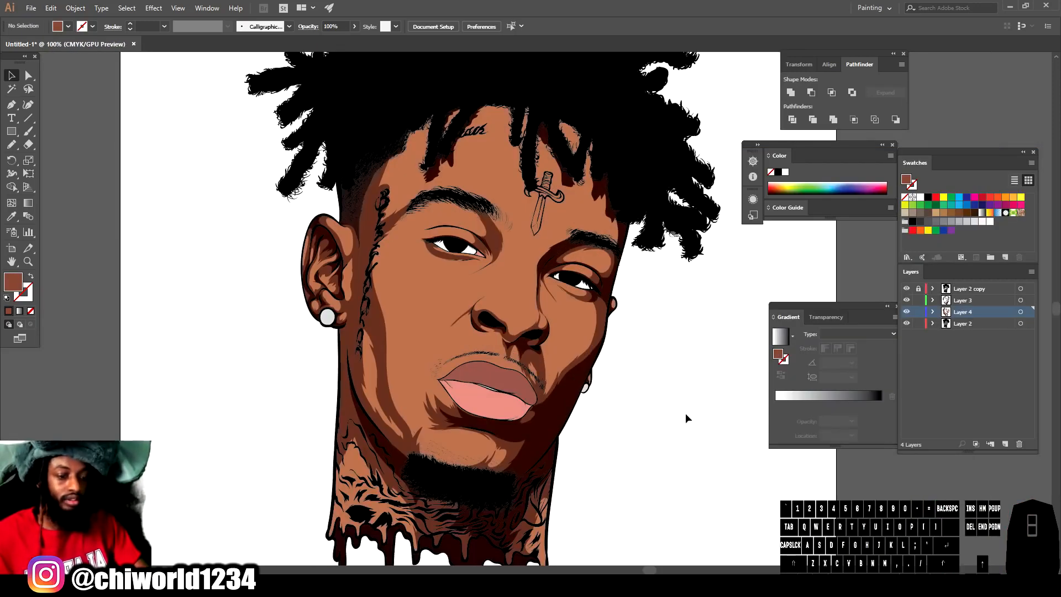
key("ctrl+plus")
left_click_drag(920, 312, 919, 300)
left_click(1006, 444)
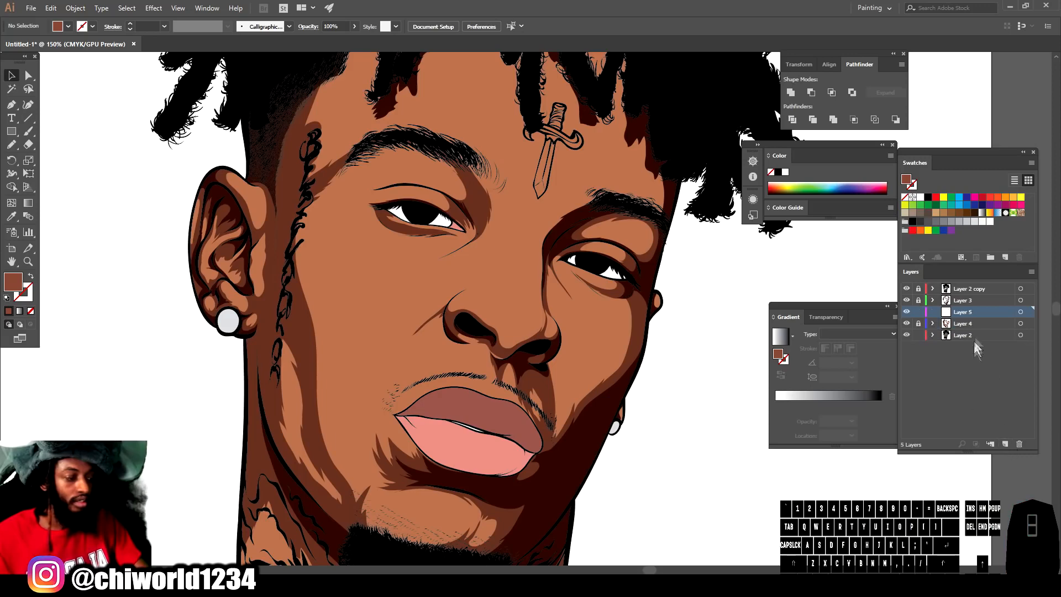
left_click_drag(972, 315, 969, 336)
scroll(606, 385, "up", 3)
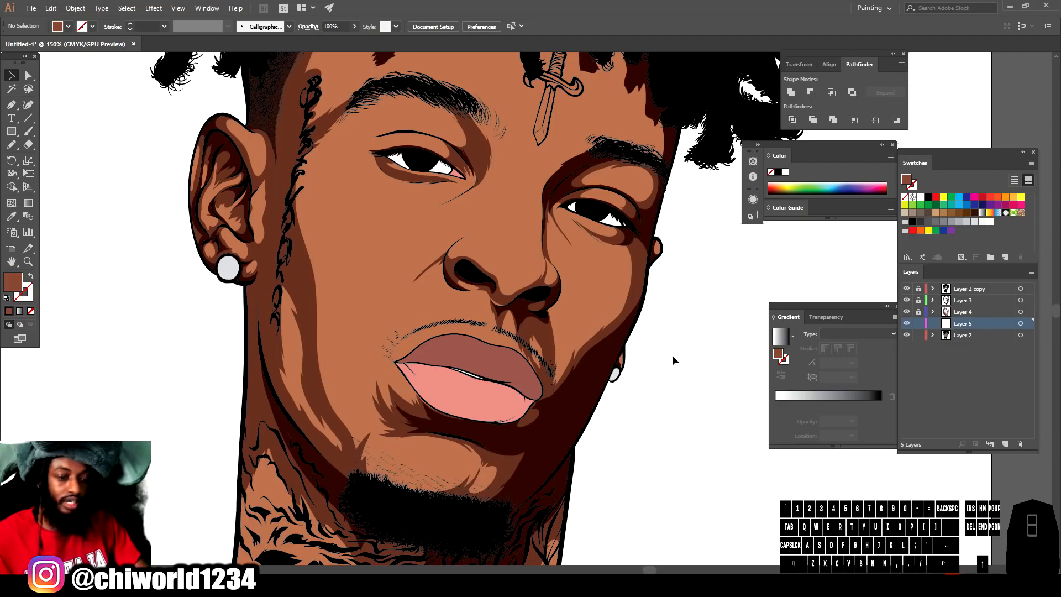
scroll(605, 385, "up", 1)
key("ctrl+=")
key("ctrl+-")
key("ctrl+-")
key("ctrl+-")
left_click(189, 321)
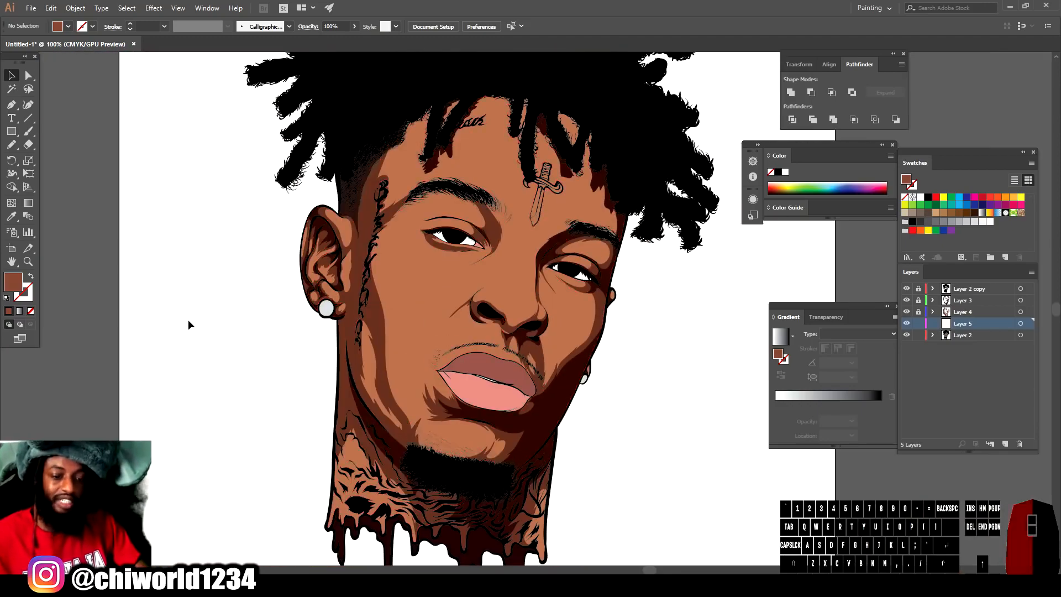
- Sample the base skin tone, darken the fill to H 18, S 58, B 60, and switch to the Pencil tool
left_click(12, 217)
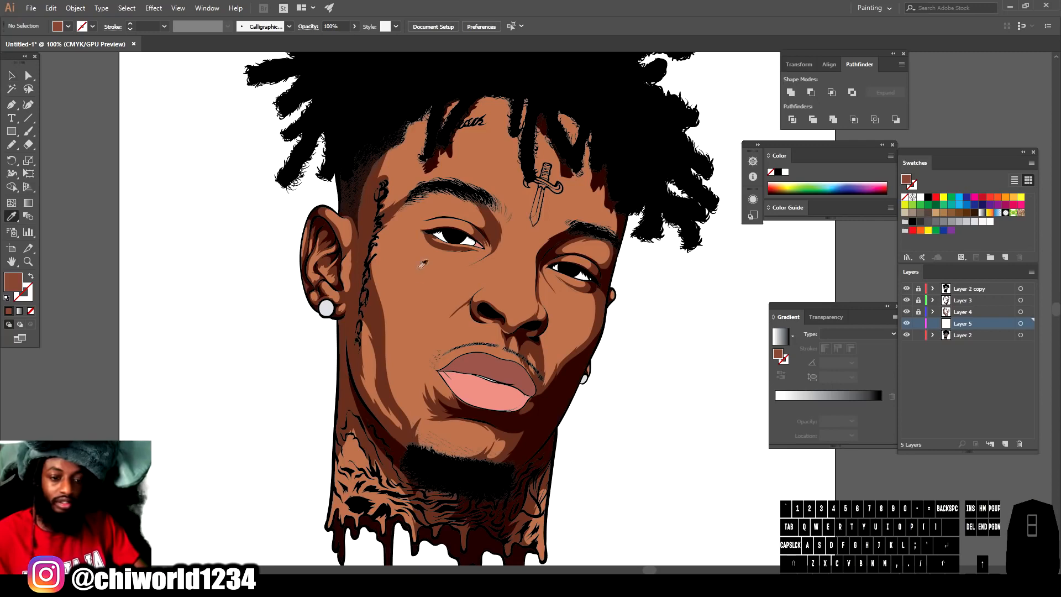
left_click(412, 315)
double_click(13, 287)
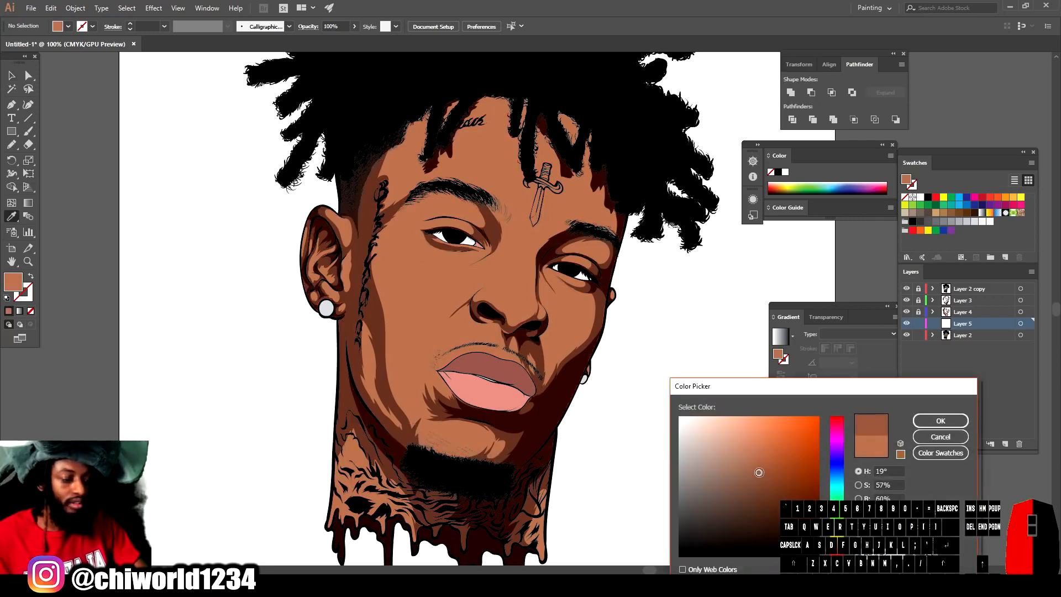
left_click_drag(759, 472, 760, 473)
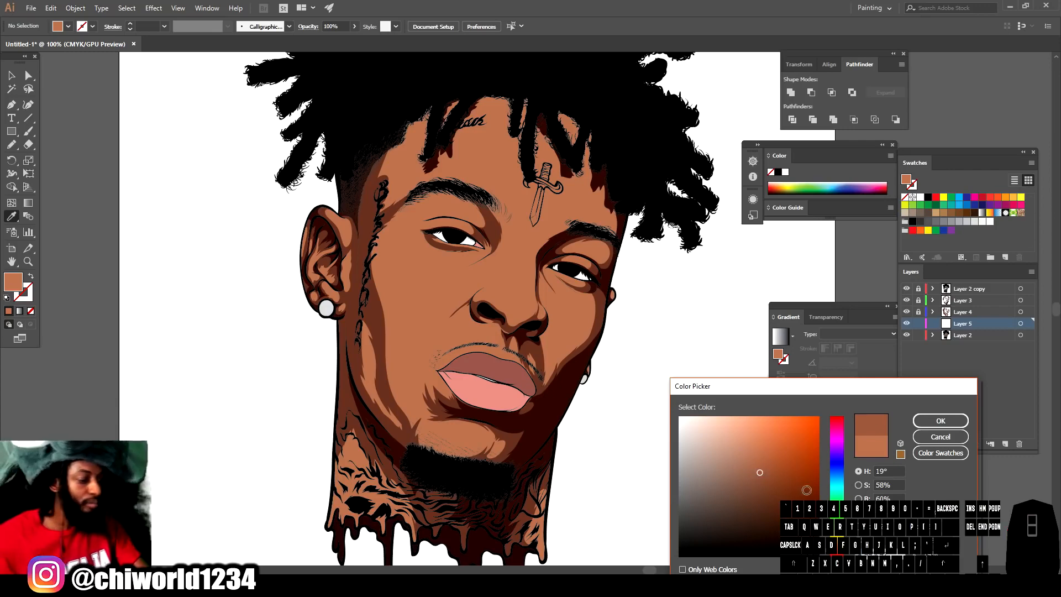
left_click(837, 547)
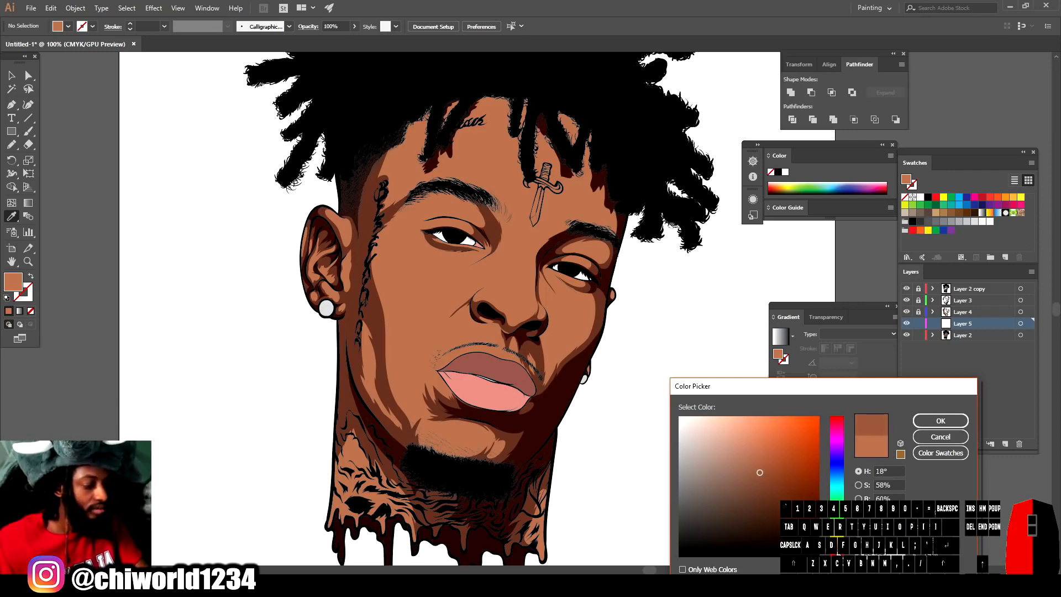
left_click(941, 420)
key("ctrl+=")
key("ctrl+=")
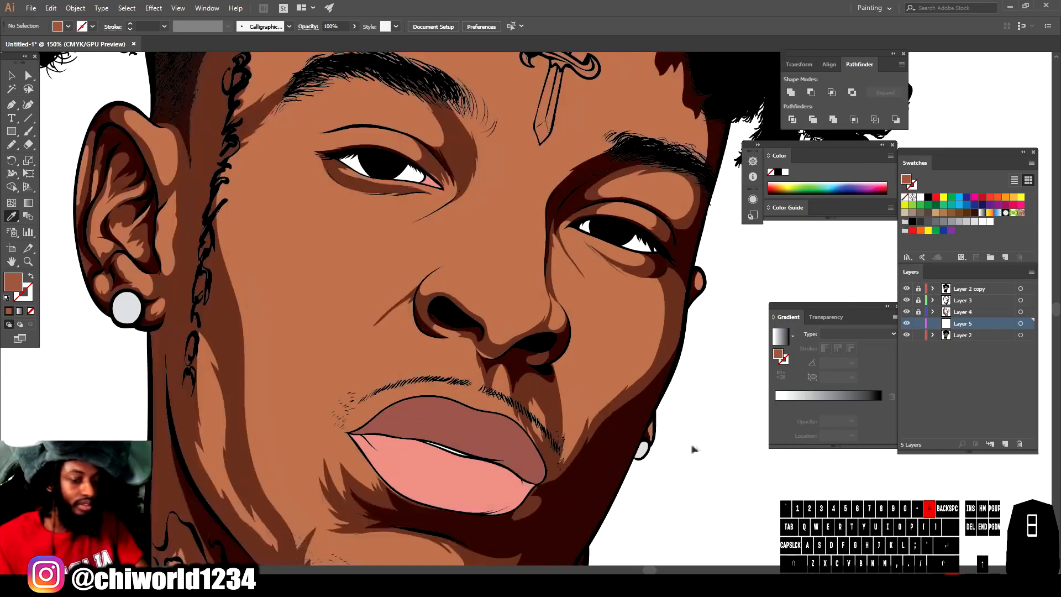
scroll(689, 439, "left", 4)
scroll(622, 369, "down", 3)
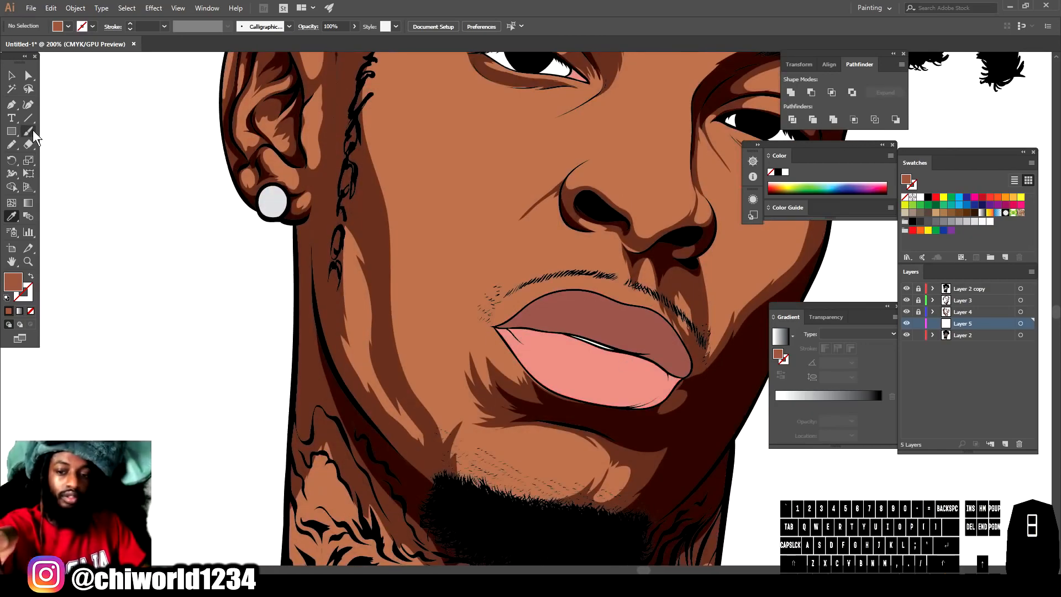
left_click(11, 145)
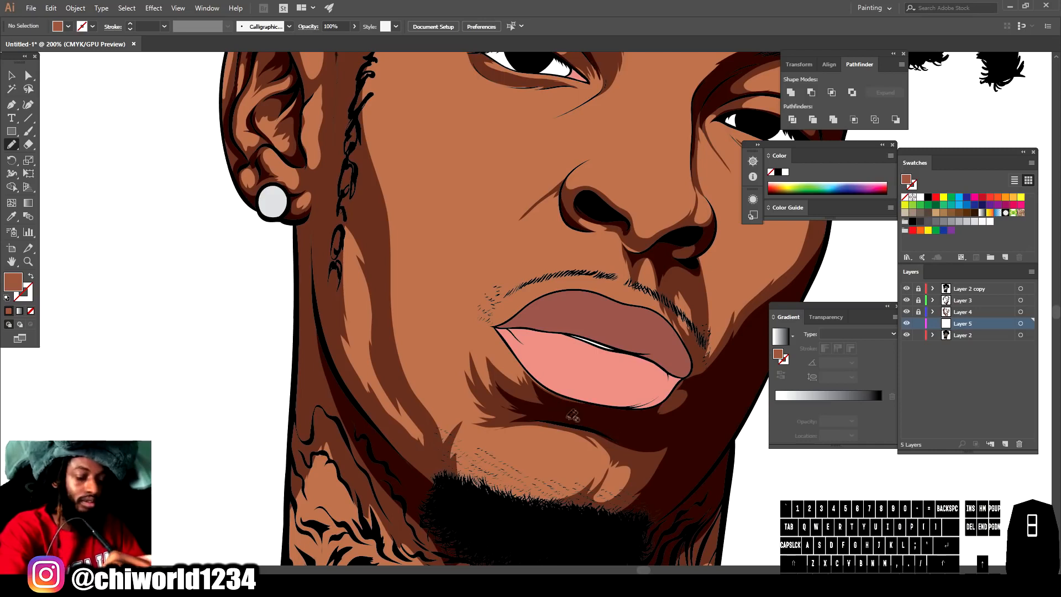
left_click_drag(626, 453, 611, 487)
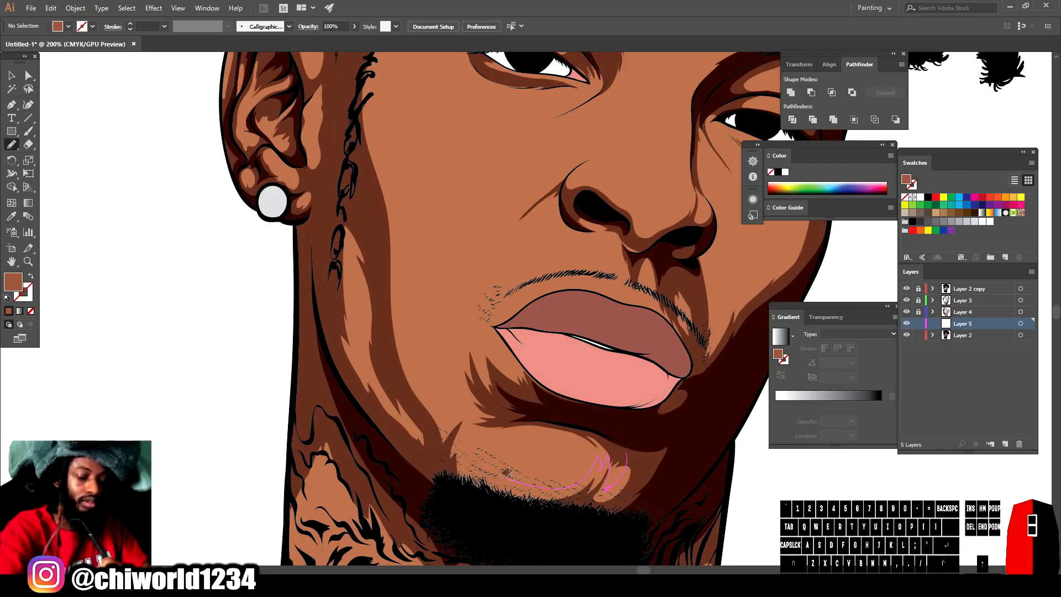
left_click_drag(459, 425, 466, 499)
key("ctrl+z")
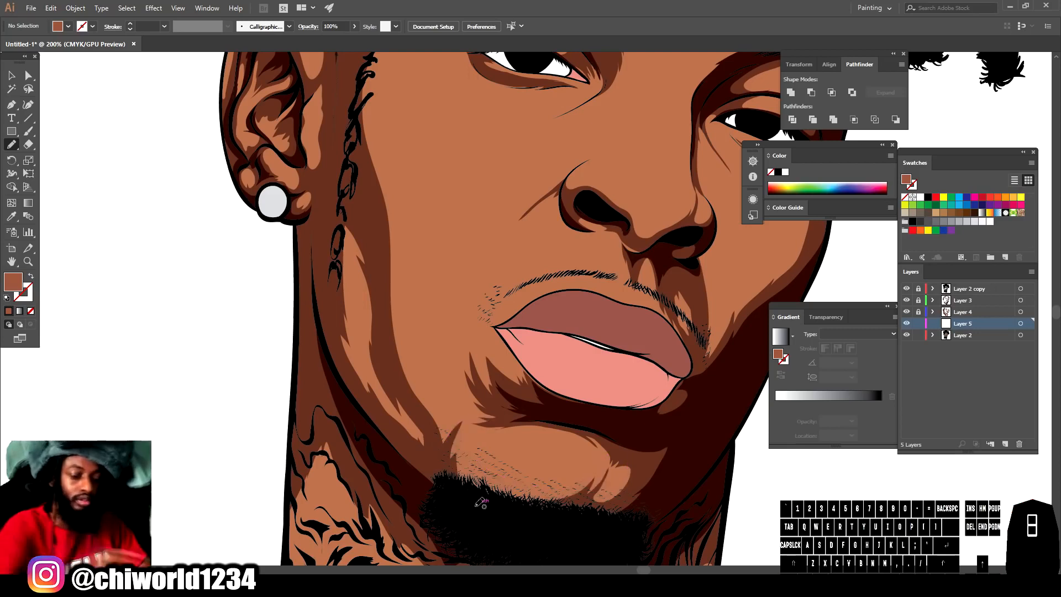
- Draw a reddish-brown shadow shape around the chin, from the mouth corner along the top of the beard
left_click_drag(634, 459, 600, 454)
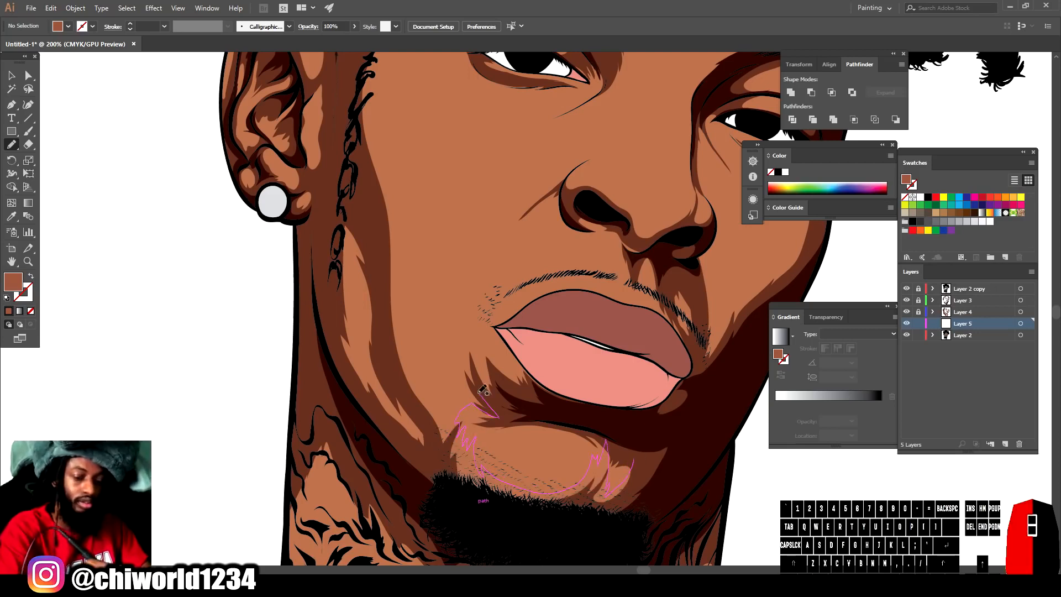
left_click_drag(347, 184, 634, 460)
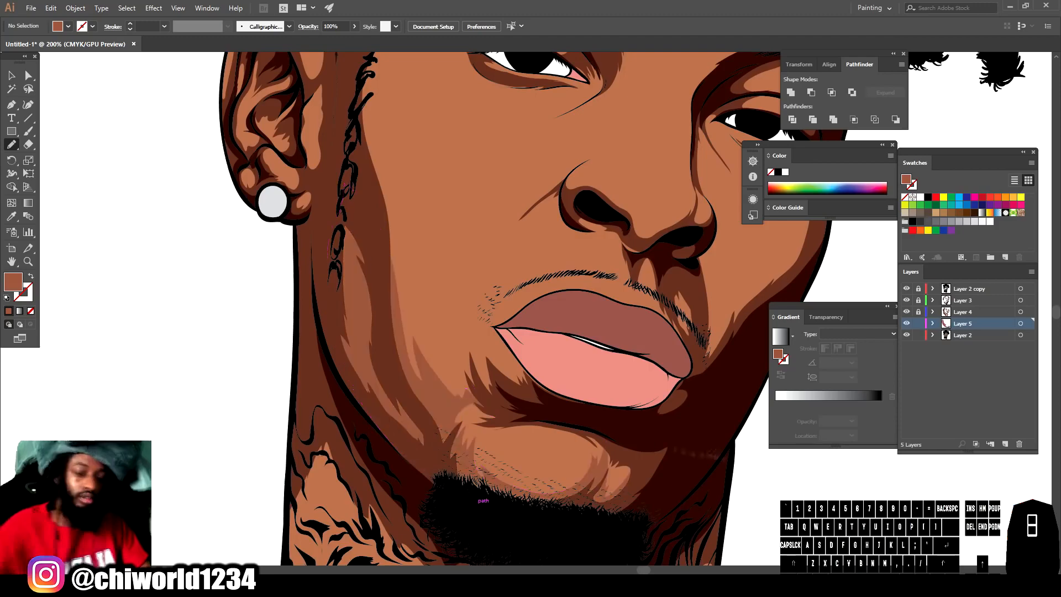
key("ctrl+minus")
key("ctrl+minus")
key("ctrl+minus")
key("ctrl+minus")
- Draw a jagged reddish-brown shadow along the ear-side cheek, from beside the chin up towards the eye
key("ctrl+equal")
key("ctrl+equal")
key("ctrl+equal")
key("ctrl+equal")
left_click_drag(358, 468, 325, 345)
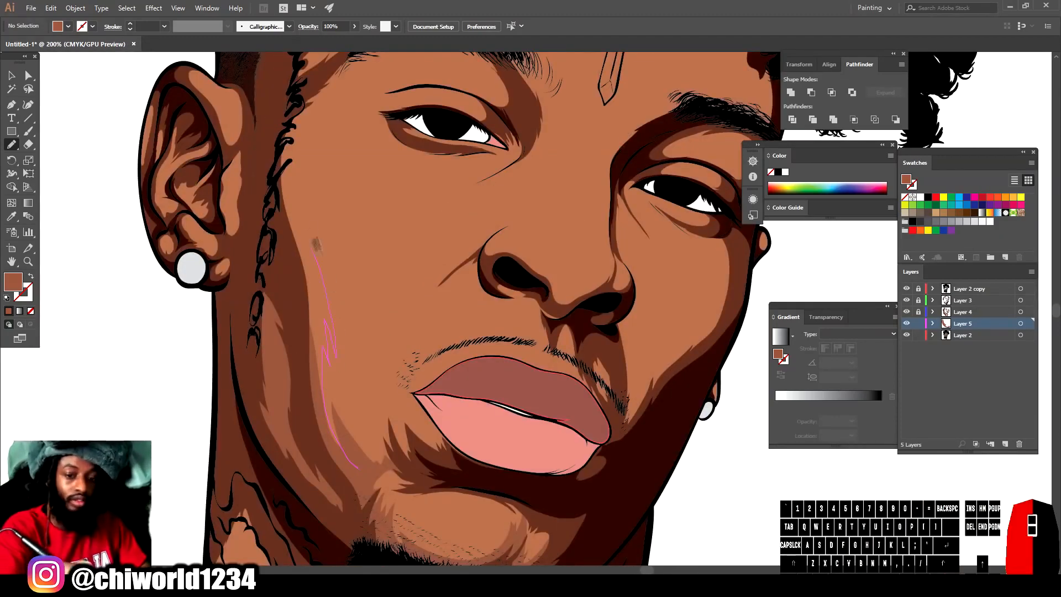
mouse_move(401, 134)
left_mouse_down()
mouse_move(276, 301)
mouse_move(358, 468)
left_mouse_up()
- Add reddish-brown shading on the eyelid and around the eye on the ear side of the face
key("ctrl+minus")
key("ctrl+equal")
key("ctrl+equal")
left_click_drag(505, 189, 628, 500)
left_click_drag(393, 306, 438, 333)
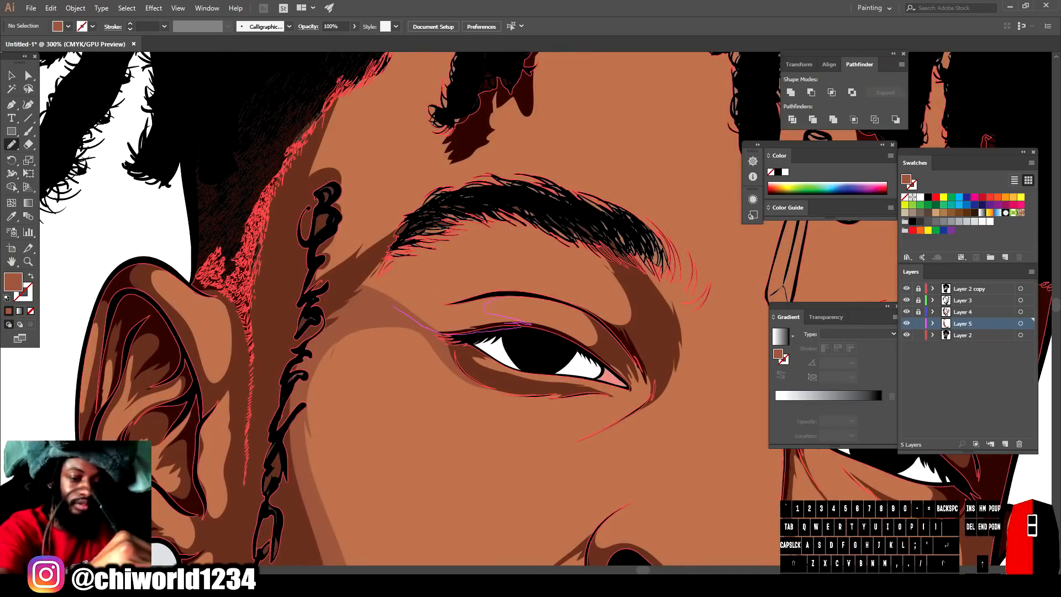
mouse_move(548, 237)
left_mouse_down()
mouse_move(313, 307)
mouse_move(393, 305)
left_mouse_up()
scroll(393, 306, "up", 3)
mouse_move(417, 343)
left_mouse_down()
mouse_move(386, 302)
mouse_move(284, 239)
mouse_move(412, 351)
left_mouse_up()
- Add two more reddish-brown shadow shapes on the upper part of the face on the ear side
key("ctrl+minus")
key("ctrl+minus")
scroll(619, 487, "down", 4)
scroll(619, 487, "right", 3)
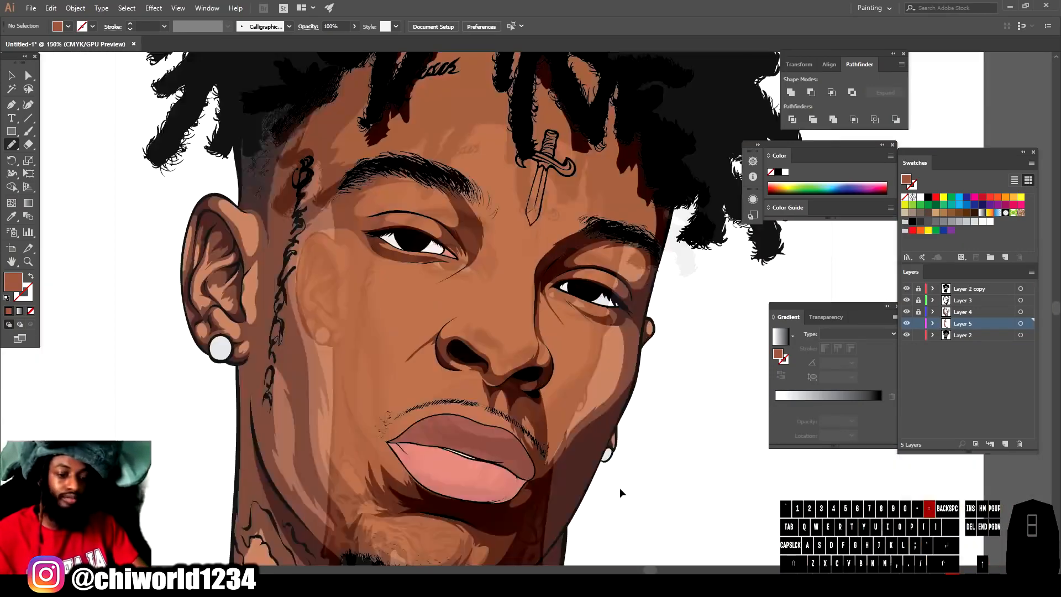
key("ctrl+equal")
key("ctrl+equal")
key("ctrl+equal")
scroll(553, 490, "up", 3)
scroll(553, 490, "left", 4)
left_click_drag(458, 247, 449, 243)
left_click_drag(398, 190, 395, 192)
- Draw a reddish-brown shadow from the far eye's inner corner down beside the nose to the mouth corner
key("ctrl+1")
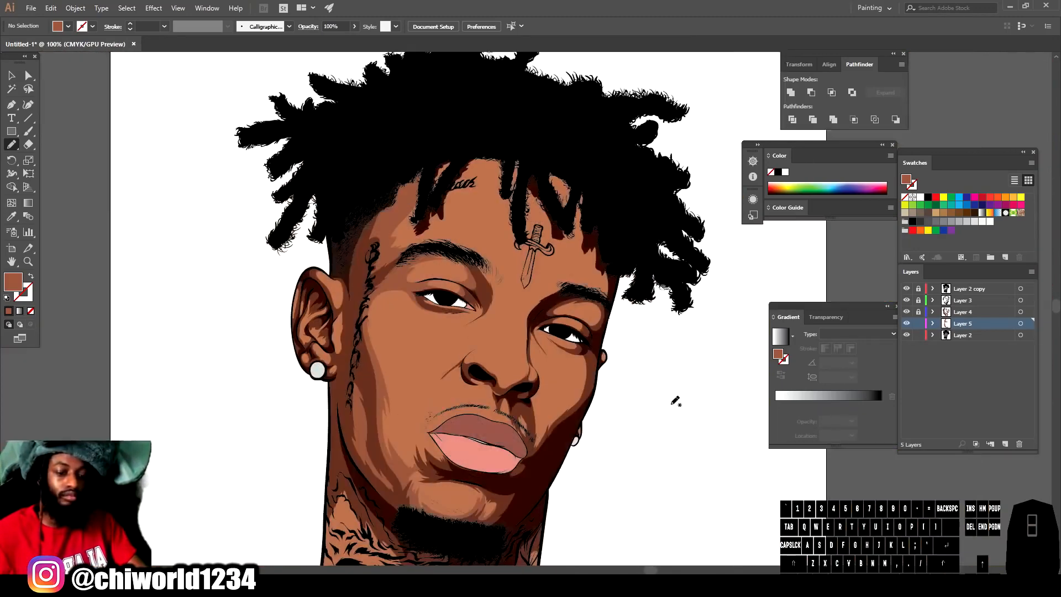
key("ctrl+equal")
key("ctrl+equal")
key("ctrl+equal")
scroll(671, 395, "down", 5)
scroll(671, 395, "right", 2)
left_click_drag(449, 263, 450, 262)
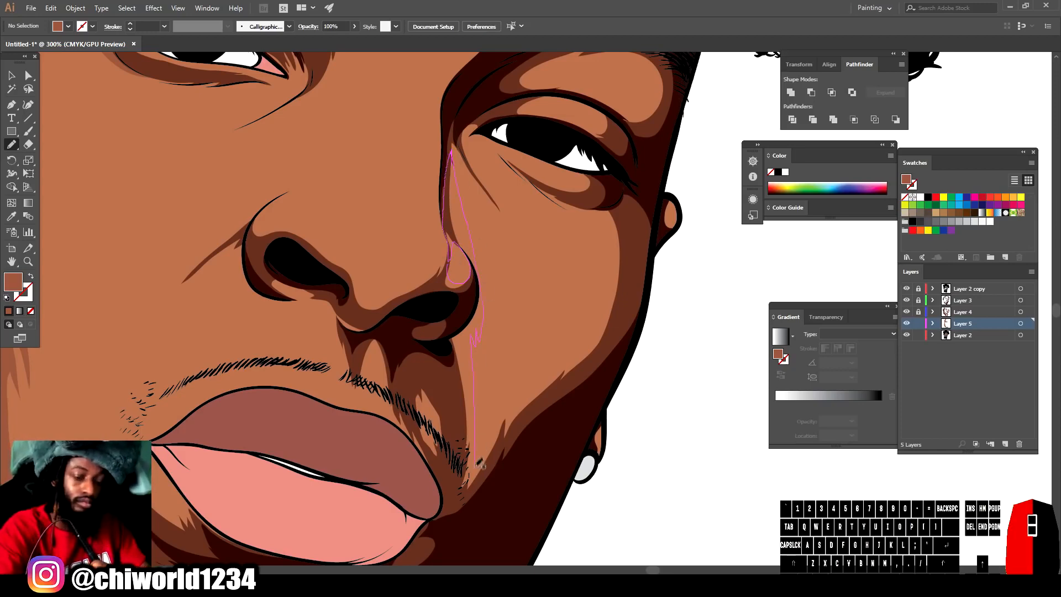
mouse_move(600, 327)
left_mouse_down()
mouse_move(448, 351)
mouse_move(447, 289)
left_mouse_up()
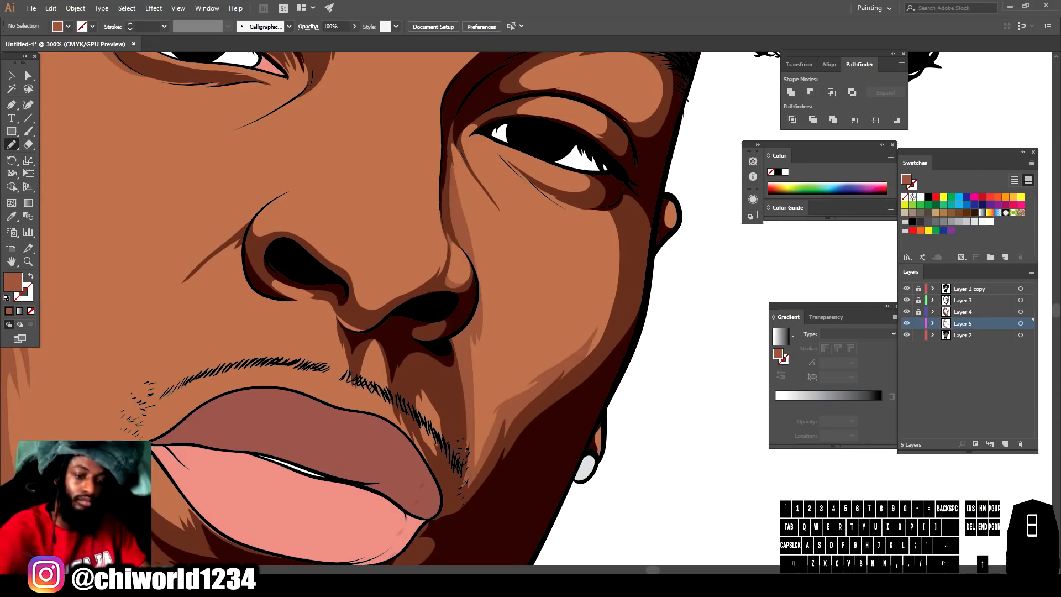
- Draw a curved reddish-brown shadow along the outer edge of the far cheek, up to beneath the eye
key("ctrl+minus")
key("ctrl+minus")
key("ctrl+equal")
key("ctrl+equal")
key("ctrl+equal")
left_click_drag(522, 367, 486, 419)
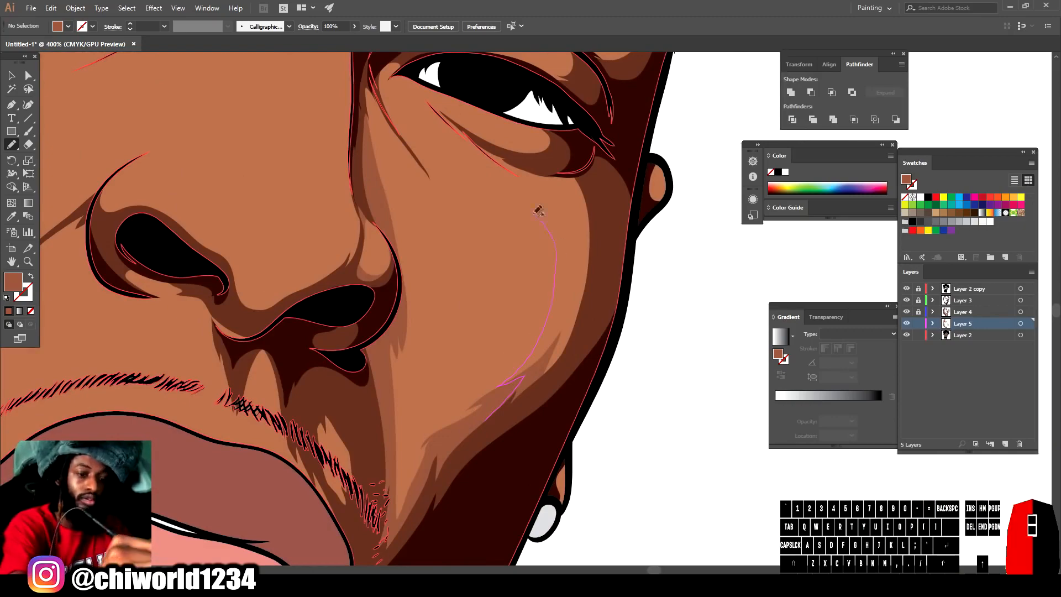
left_click_drag(546, 167, 488, 421)
- Add jagged reddish-brown shading beneath the far eye, from its inner corner along the lower lid creases
key("ctrl+minus")
key("ctrl+minus")
left_click_drag(586, 400, 573, 494)
key("ctrl+equal")
key("ctrl+equal")
key("ctrl+equal")
left_click_drag(265, 405, 298, 341)
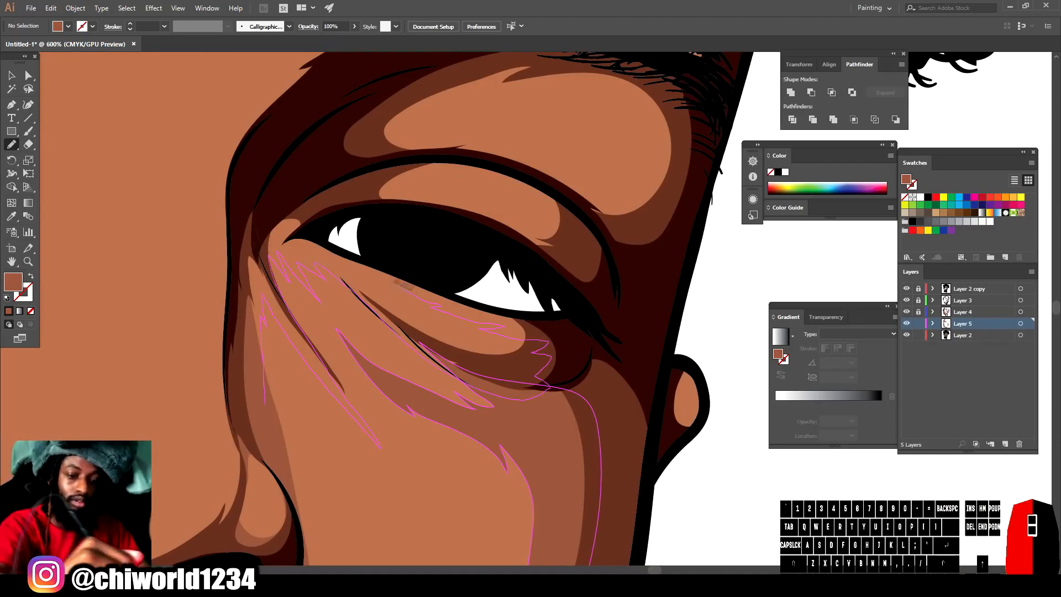
left_click_drag(281, 211, 265, 406)
left_click_drag(293, 238, 296, 236)
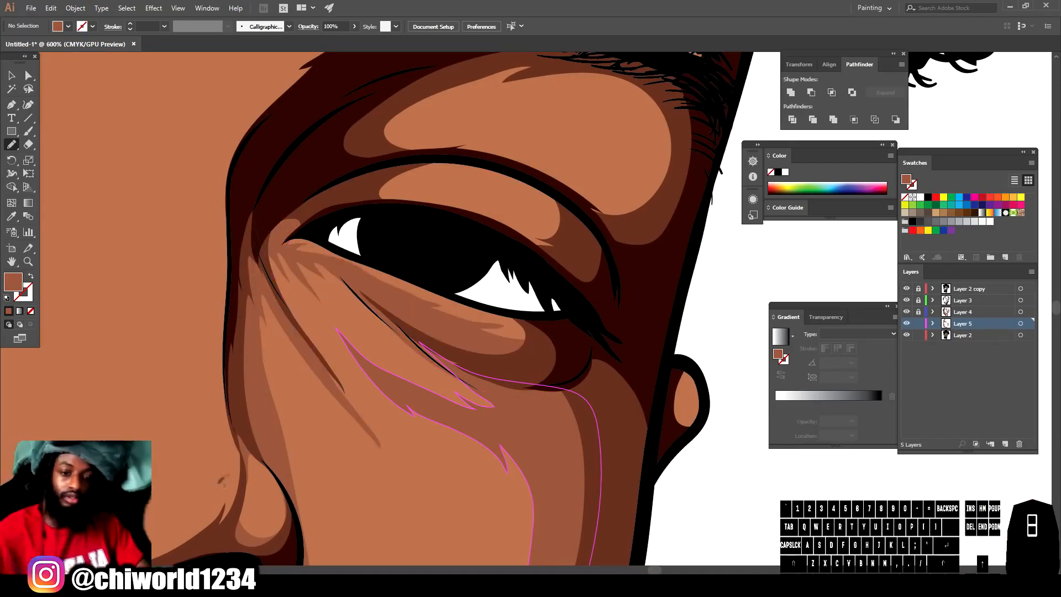
- Add reddish-brown shading on the far eye's upper lid and in the area beneath its eyebrow
key("ctrl+minus")
key("ctrl+minus")
key("ctrl+minus")
key("ctrl+minus")
key("ctrl+equal")
key("ctrl+equal")
key("ctrl+equal")
scroll(521, 313, "up", 2)
left_click_drag(524, 334, 534, 329)
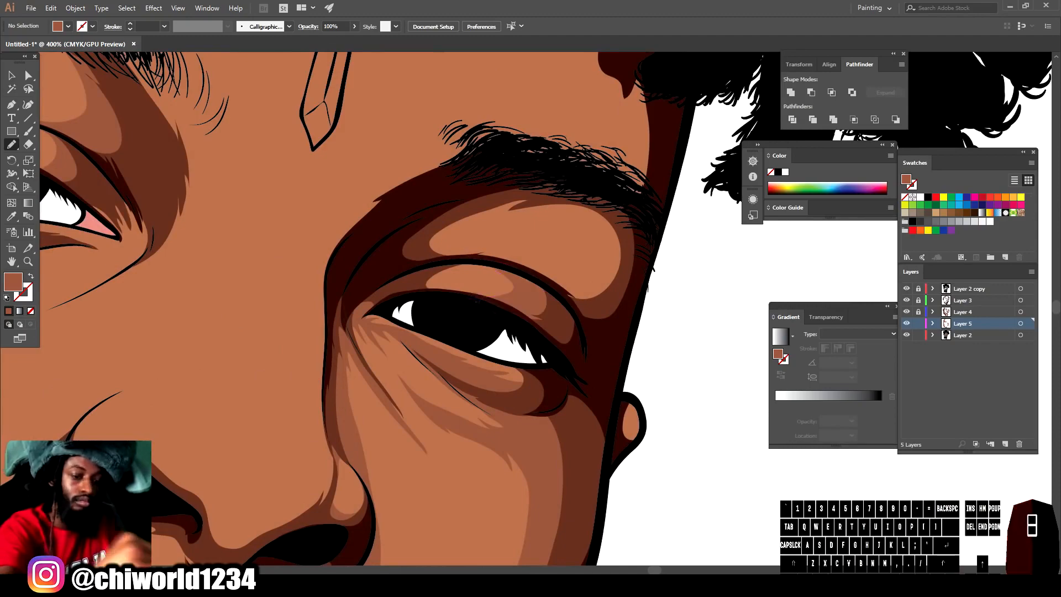
left_click_drag(405, 237, 540, 277)
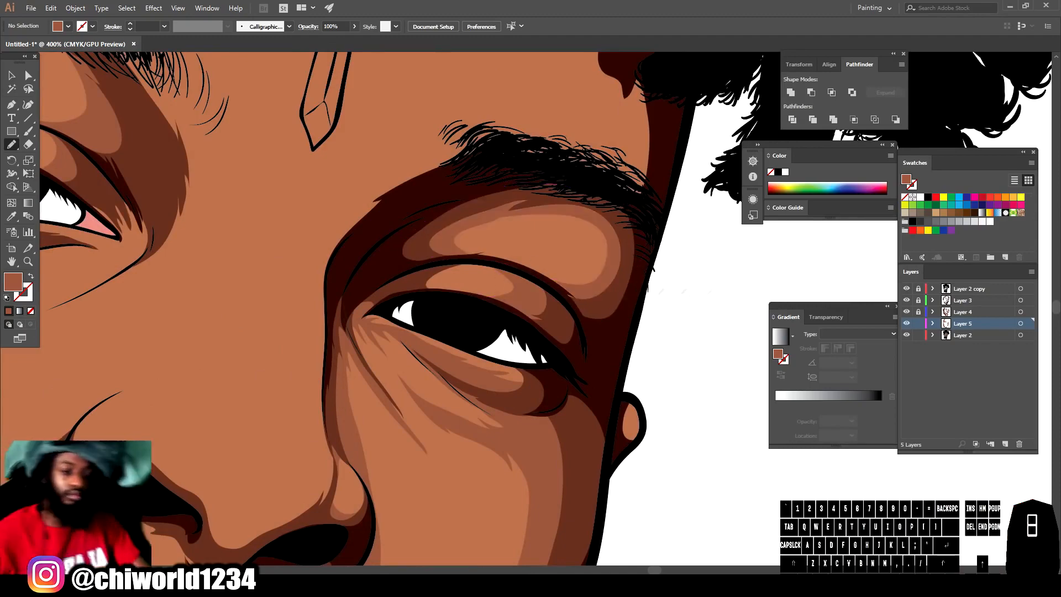
- Draw a curved reddish-brown shadow across the nose tip, from the near nostril wing to the far side of the nose
key("ctrl+minus")
key("ctrl+minus")
key("ctrl+minus")
key("ctrl+minus")
key("ctrl+equal")
key("ctrl+equal")
key("ctrl+equal")
key("ctrl+equal")
key("ctrl+equal")
left_click_drag(155, 288, 155, 289)
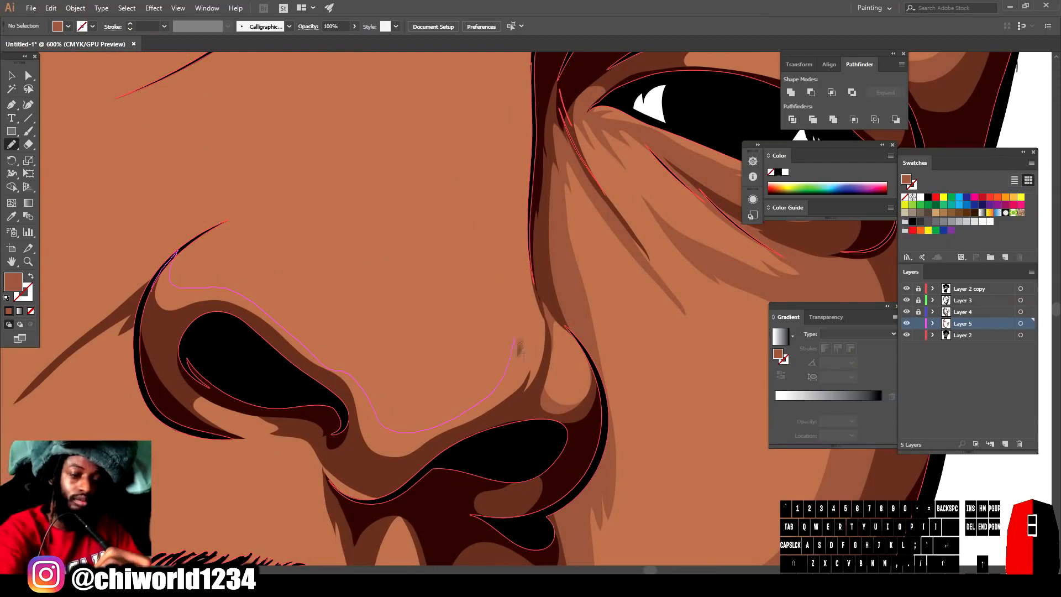
mouse_move(494, 427)
left_mouse_down()
mouse_move(151, 315)
mouse_move(152, 289)
left_mouse_up()
- Draw a reddish-brown shadow from beneath the near nostril down across the upper lip area to the moustache
scroll(160, 266, "down", 3)
left_click_drag(174, 210, 169, 220)
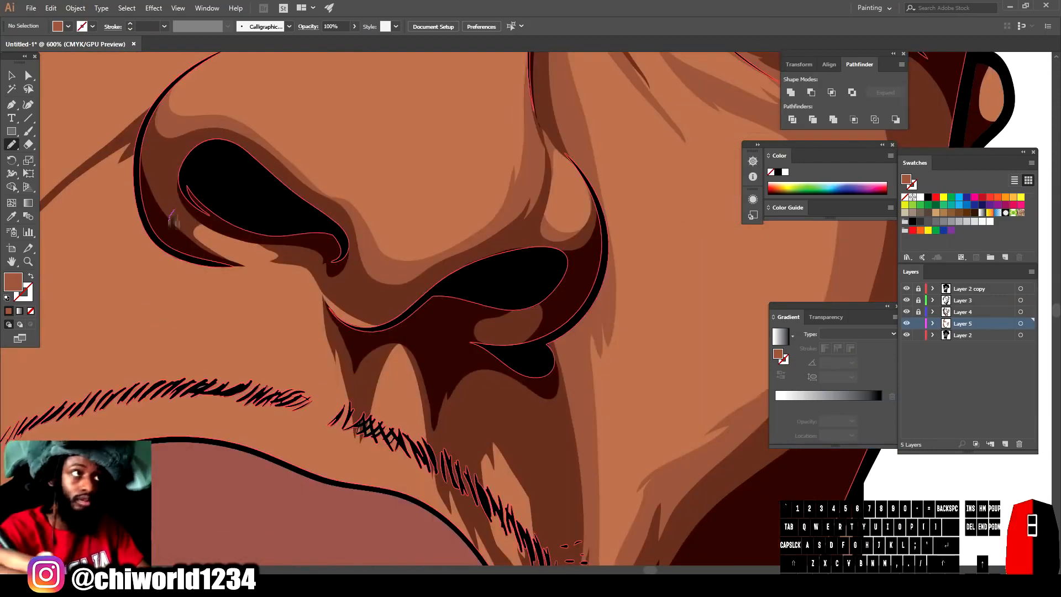
mouse_move(552, 458)
left_mouse_down()
mouse_move(237, 215)
mouse_move(175, 211)
left_mouse_up()
- Draw a jagged reddish-brown shadow from the near eyebrow down the side of the nose to the nostril wing
scroll(511, 254, "down", 3)
scroll(570, 304, "up", 3)
mouse_move(350, 349)
left_mouse_down()
mouse_move(378, 389)
mouse_move(351, 351)
mouse_move(423, 363)
left_mouse_up()
scroll(525, 299, "down", 5)
scroll(531, 293, "up", 3)
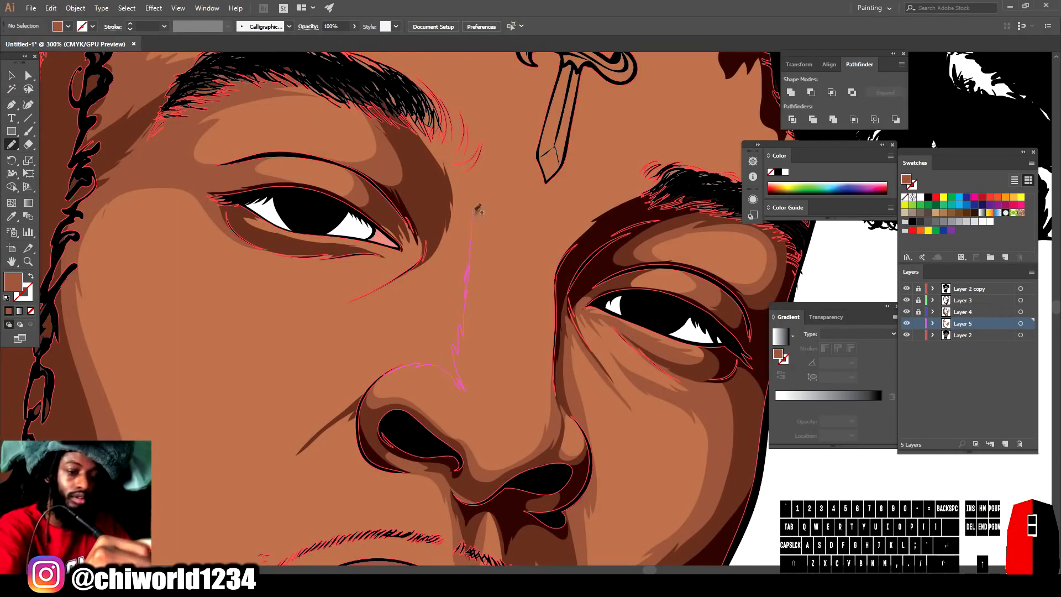
left_click_drag(482, 191, 431, 229)
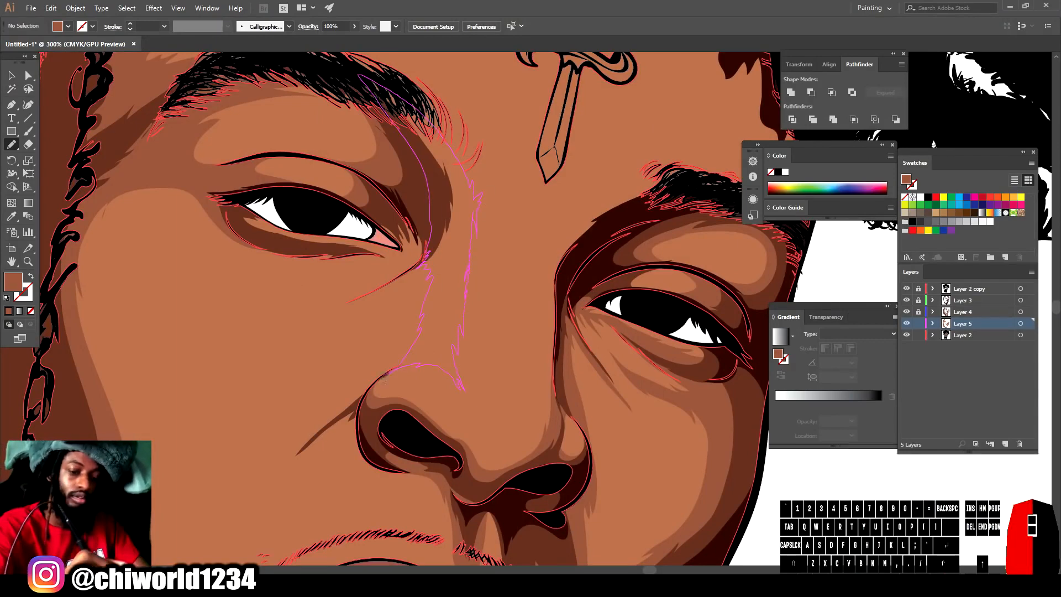
left_click_drag(385, 375, 385, 375)
key("ctrl+equal")
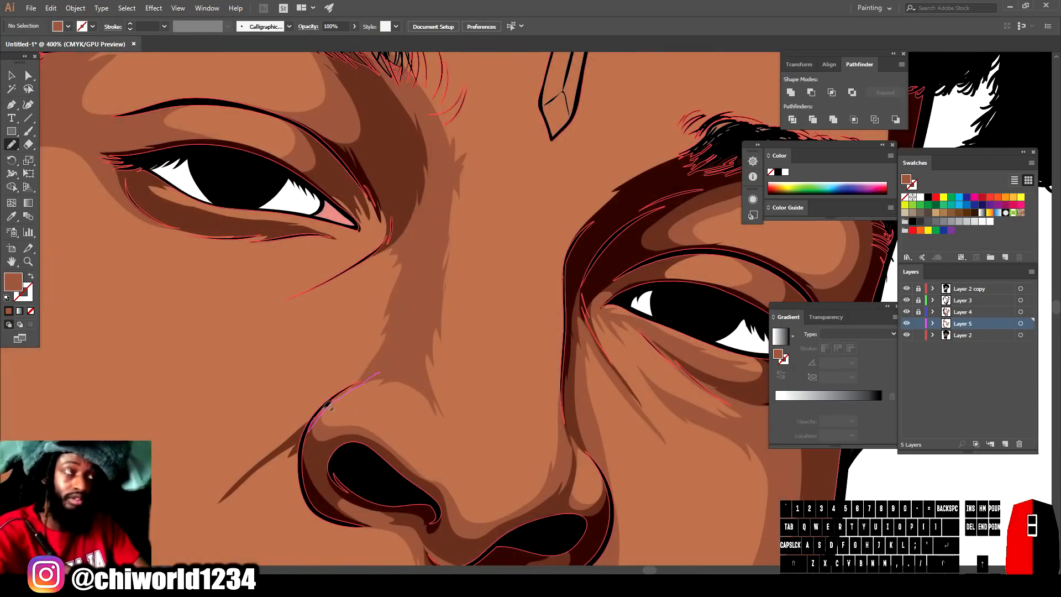
left_click_drag(351, 270, 380, 372)
- Add a reddish-brown shadow along the nose bridge, from the far eye's inner corner up to the far eyebrow
scroll(604, 469, "down", 4)
scroll(635, 437, "up", 4)
scroll(634, 426, "up", 1)
left_click_drag(509, 361, 518, 263)
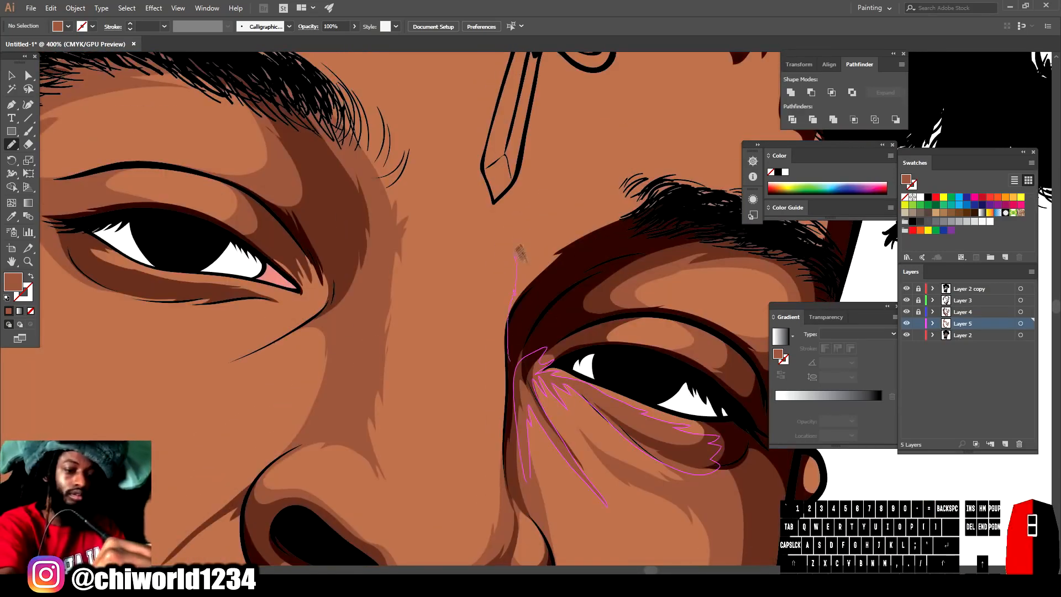
left_click_drag(623, 195, 511, 360)
- Add thin reddish-brown shading along the near cheek crease that extends outward from the nostril wing
scroll(563, 507, "down", 5)
scroll(558, 497, "up", 5)
left_click_drag(503, 252, 446, 300)
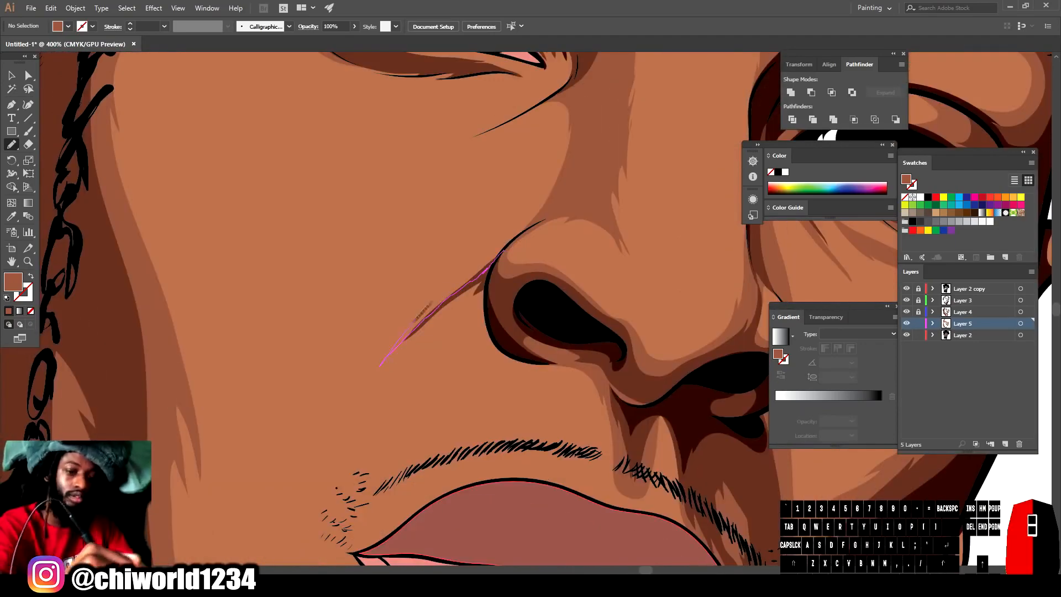
left_click_drag(541, 210, 504, 252)
- Add tapered reddish-brown shading along the crease below the near eye, ending in spikes at its inner corner
scroll(542, 375, "down", 5)
scroll(522, 337, "up", 5)
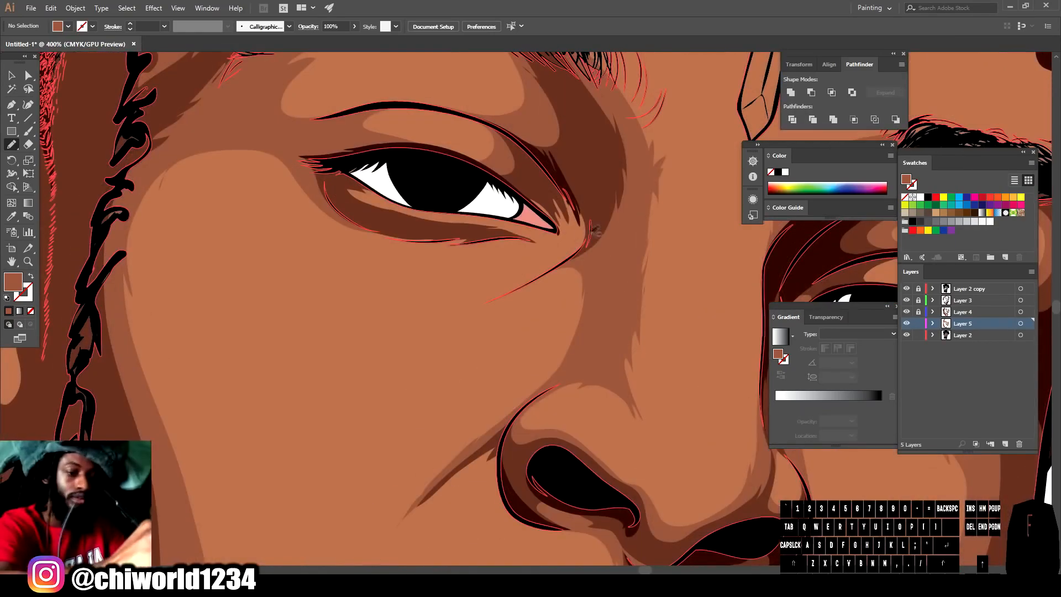
mouse_move(593, 235)
left_mouse_down()
mouse_move(558, 270)
mouse_move(517, 291)
left_mouse_up()
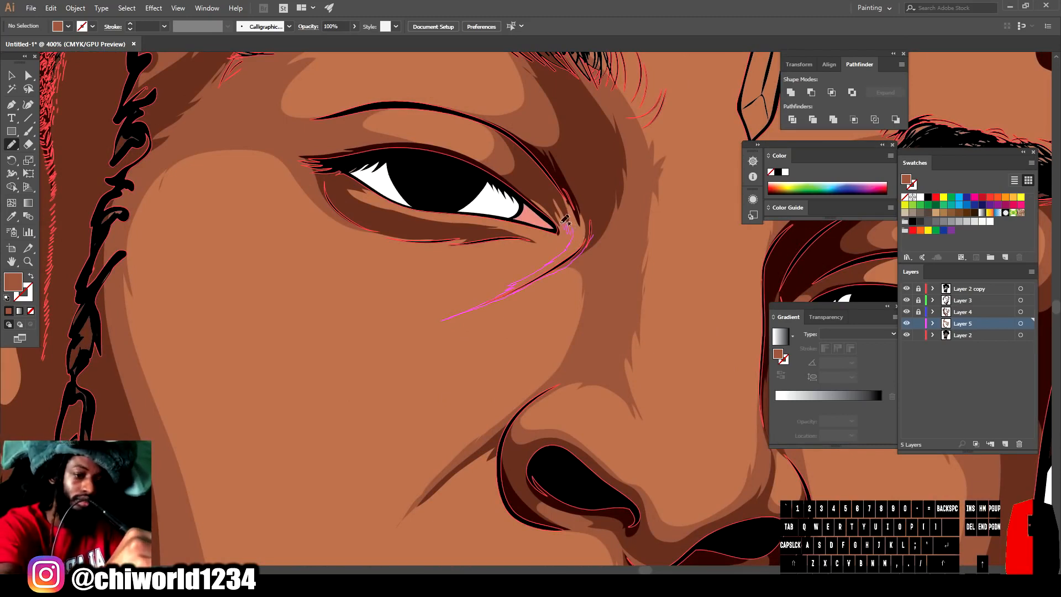
mouse_move(585, 166)
left_mouse_down()
mouse_move(614, 237)
mouse_move(550, 219)
mouse_move(559, 223)
mouse_move(552, 205)
mouse_move(560, 236)
mouse_move(572, 240)
mouse_move(564, 263)
mouse_move(590, 222)
left_mouse_up()
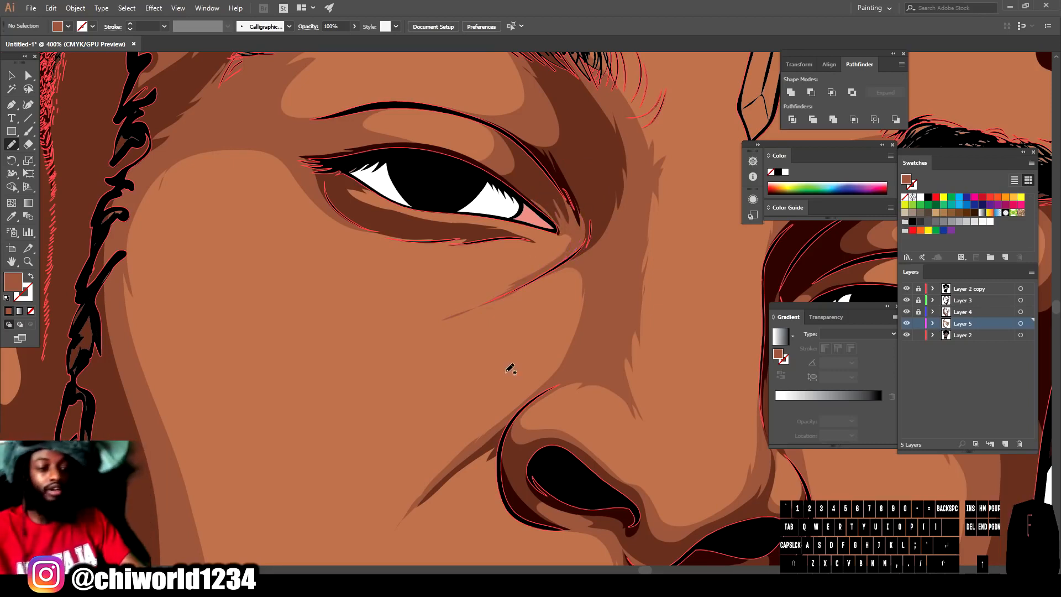
- Examine the shading across the whole face and around the nose and mouth
key("ctrl+minus")
key("ctrl+minus")
key("ctrl+minus")
key("ctrl+minus")
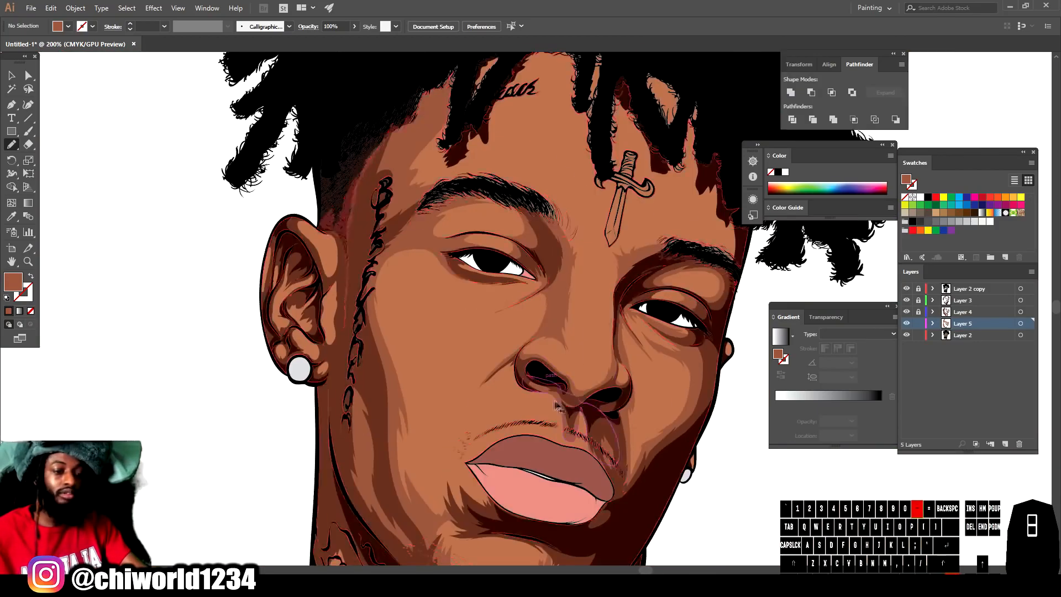
key("ctrl+equal")
key("ctrl+equal")
scroll(560, 410, "left", 3)
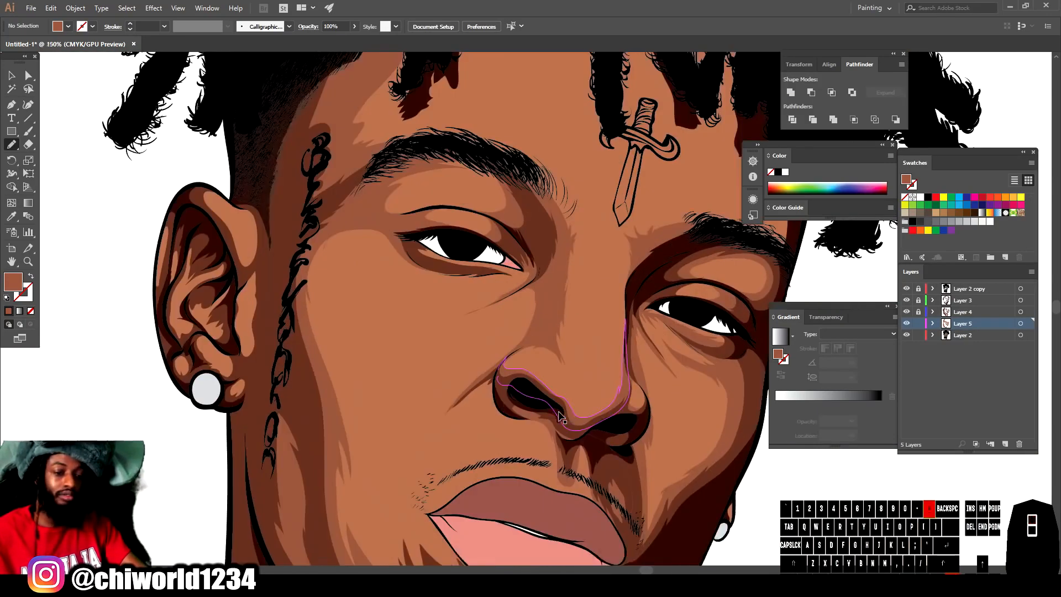
scroll(560, 410, "down", 3)
key("ctrl+minus")
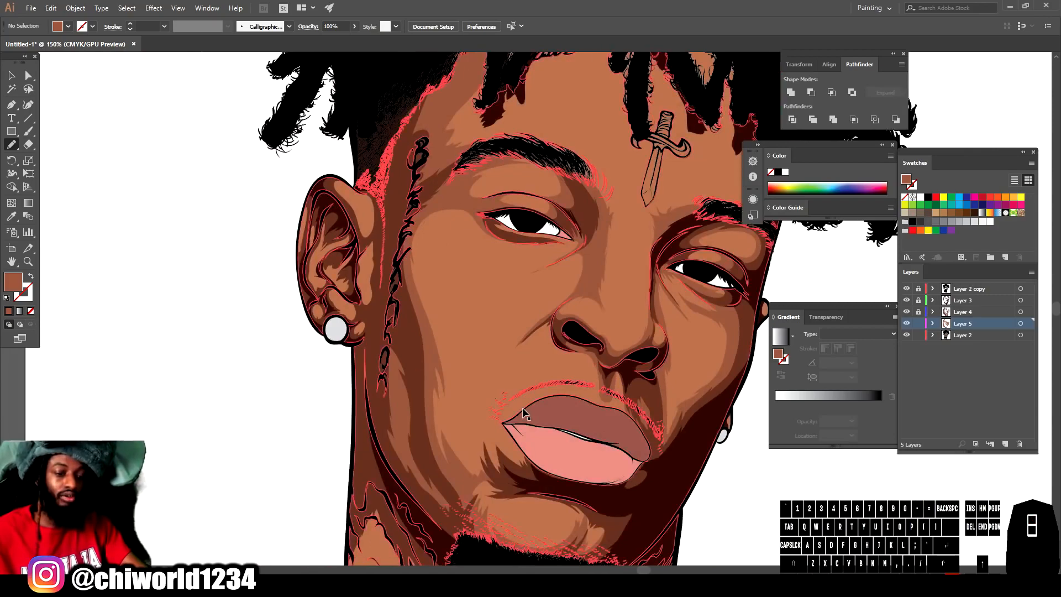
- Add thin reddish-brown shading along the near eye's lower lid and beneath its under-eye crease
key("ctrl+equal")
key("ctrl+equal")
key("ctrl+equal")
key("ctrl+equal")
key("ctrl+equal")
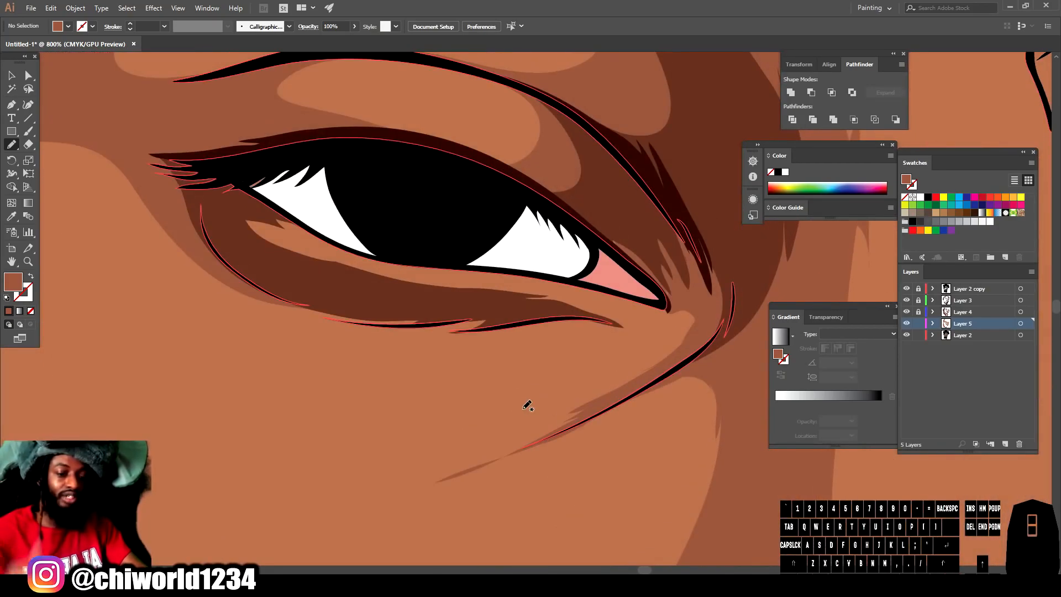
mouse_move(276, 283)
left_mouse_down()
mouse_move(322, 313)
mouse_move(377, 317)
left_mouse_up()
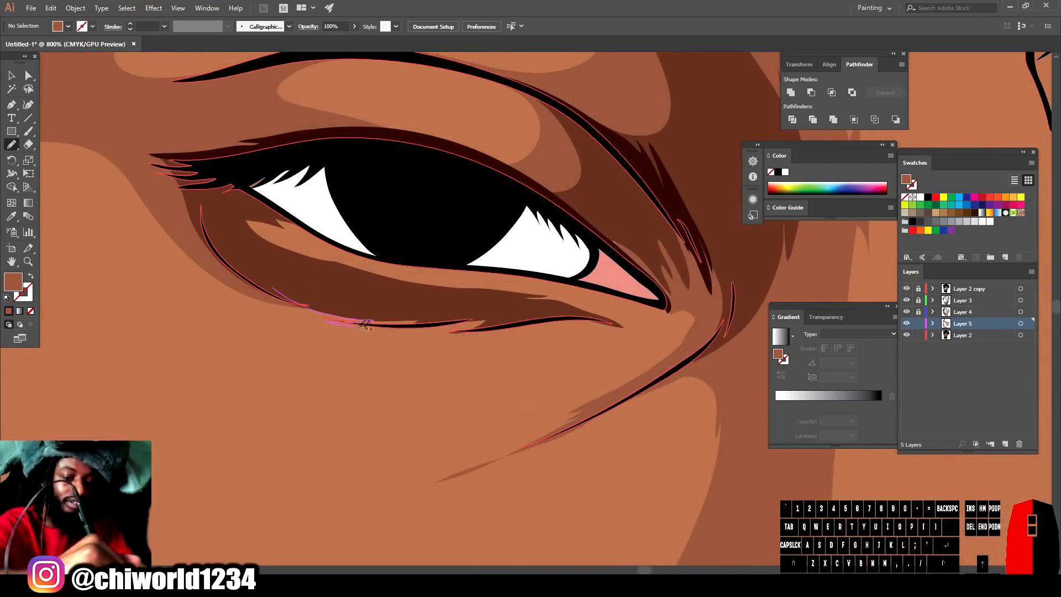
left_click_drag(498, 310, 477, 300)
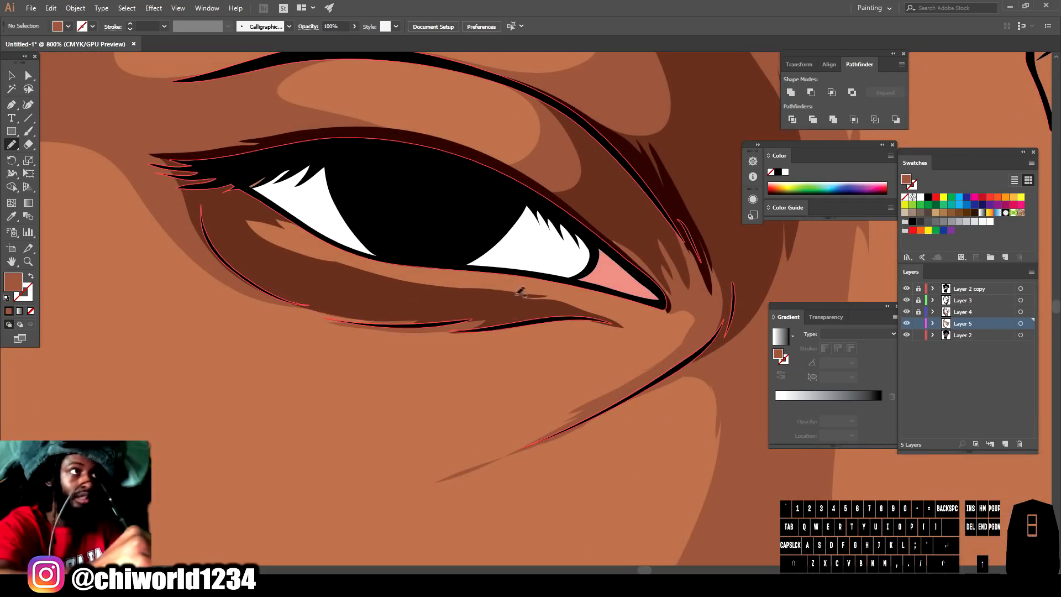
left_click_drag(579, 314, 591, 318)
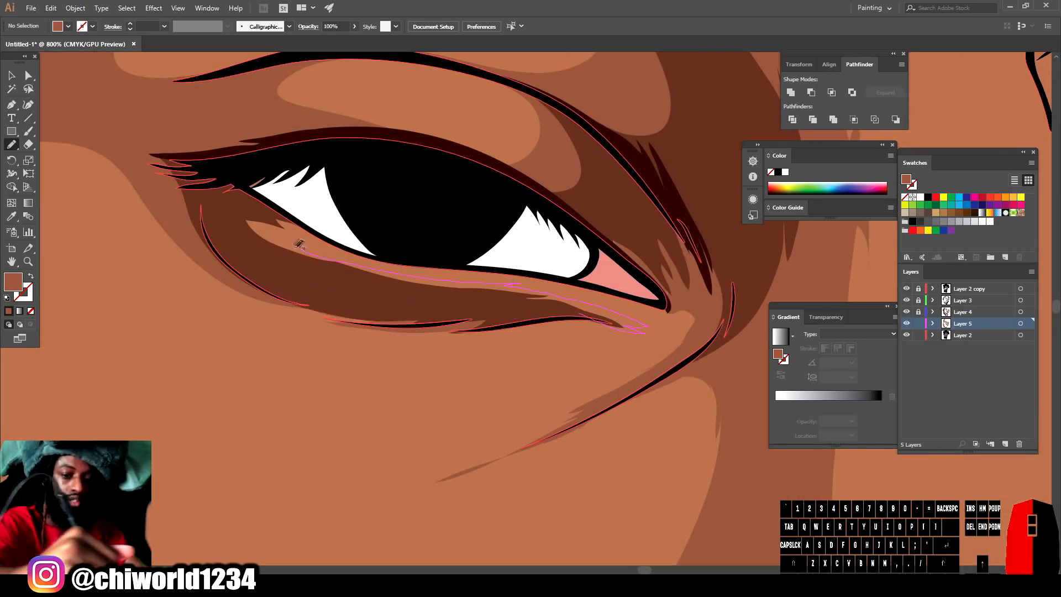
left_click_drag(270, 216, 271, 218)
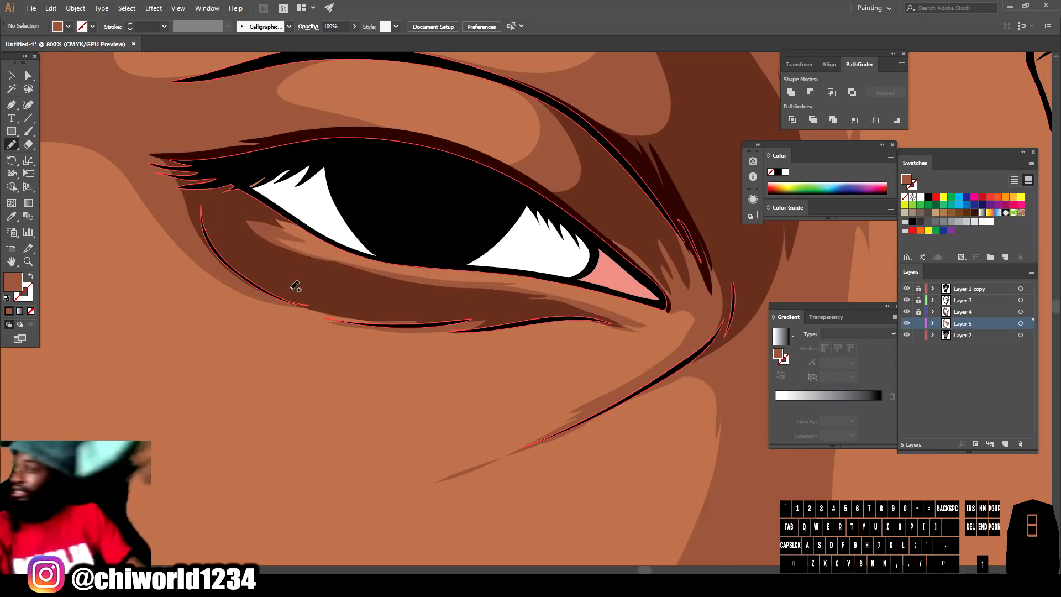
- Add small reddish-brown shadow details around the near nostril wing and the nose tip
scroll(294, 286, "down", 5)
scroll(698, 440, "up", 5)
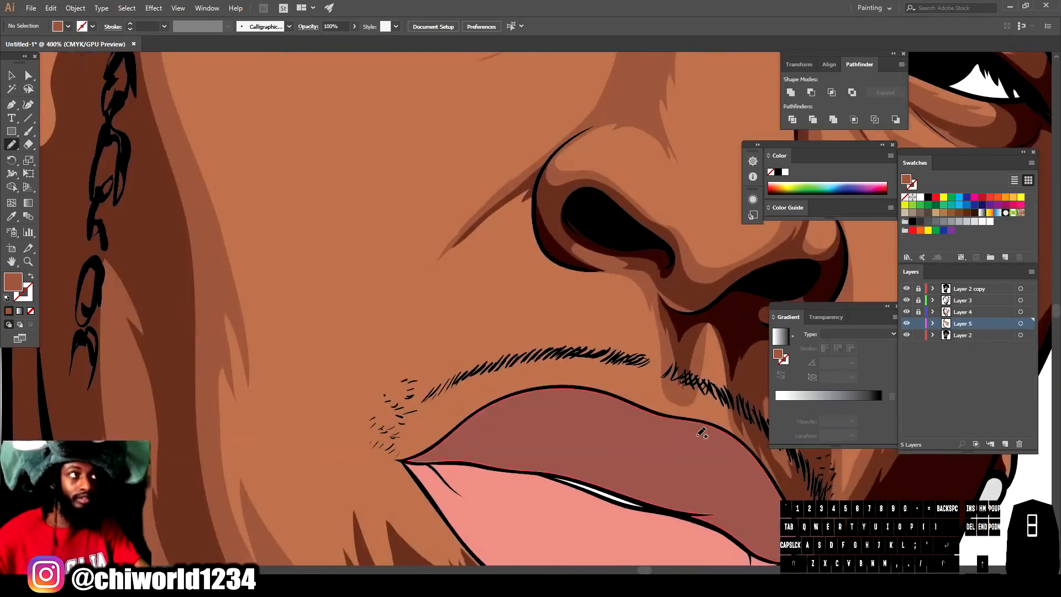
mouse_move(392, 177)
left_mouse_down()
mouse_move(437, 153)
mouse_move(394, 176)
left_mouse_up()
scroll(522, 299, "down", 3)
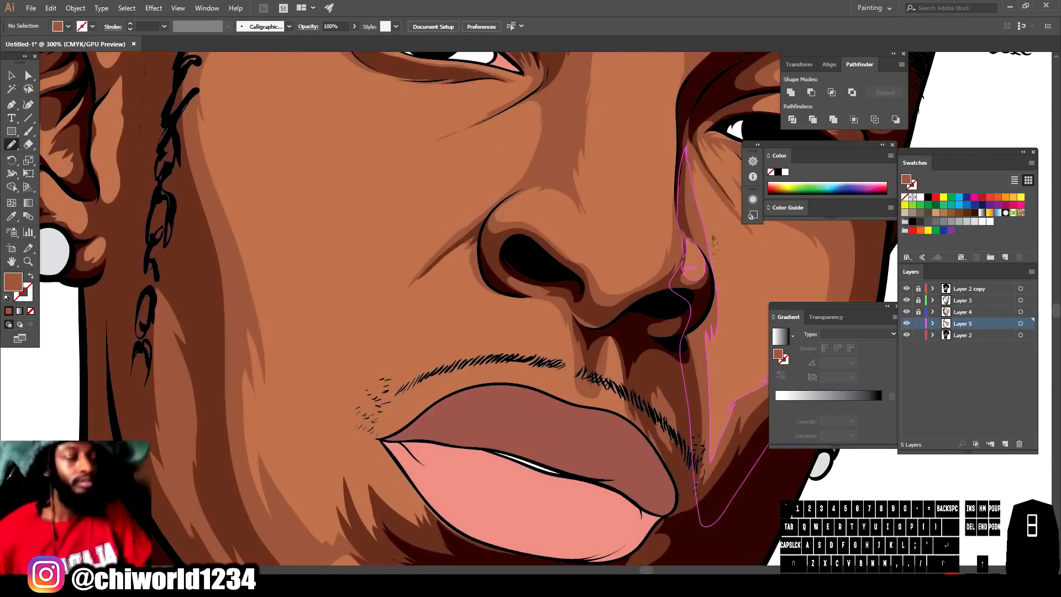
scroll(710, 244, "up", 4)
scroll(526, 280, "down", 2)
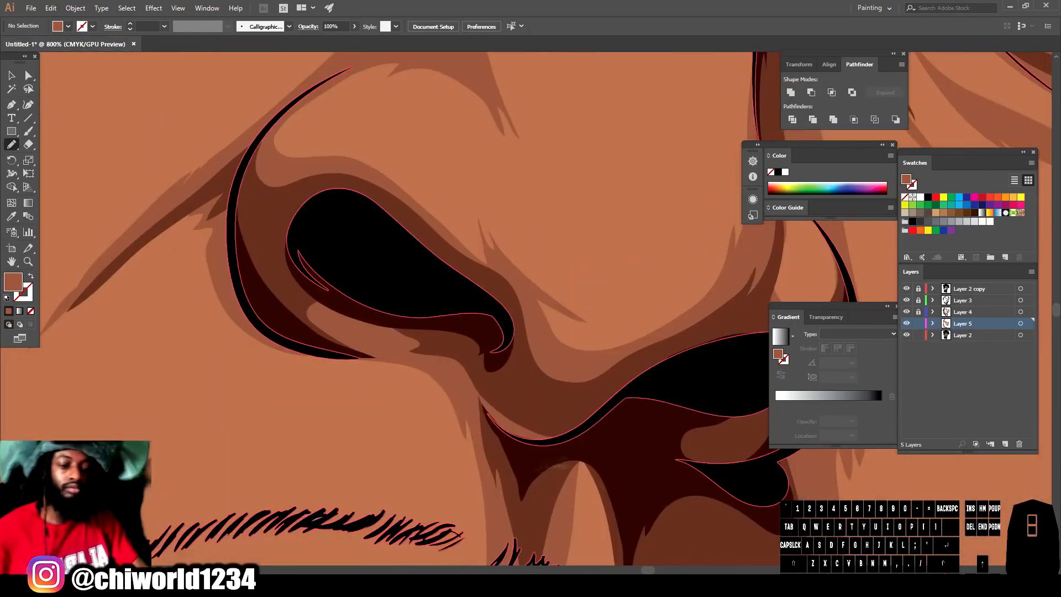
- Draw a jagged reddish-brown shadow on the far cheek, from beside the nose fold out along the cheek's lower edge
scroll(622, 412, "down", 3)
scroll(618, 415, "up", 3)
scroll(618, 413, "up", 1)
mouse_move(400, 364)
left_mouse_down()
mouse_move(419, 440)
mouse_move(447, 385)
left_mouse_up()
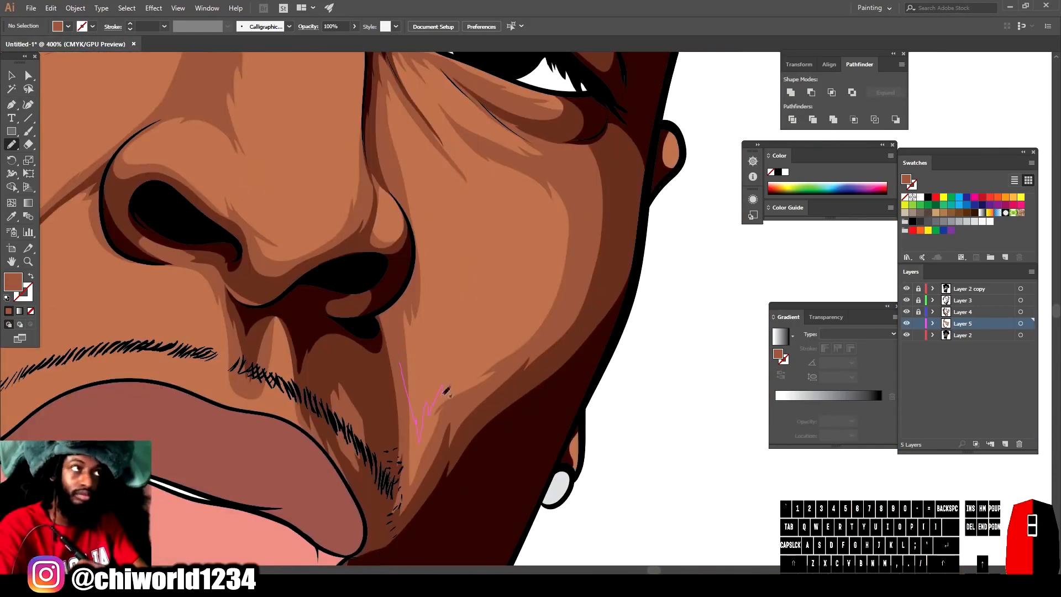
left_click_drag(557, 303, 402, 364)
- Draw jagged reddish-brown shading around the light area of the chin, beneath the lower lip
key("ctrl+minus")
key("ctrl+minus")
key("ctrl+minus")
key("ctrl+minus")
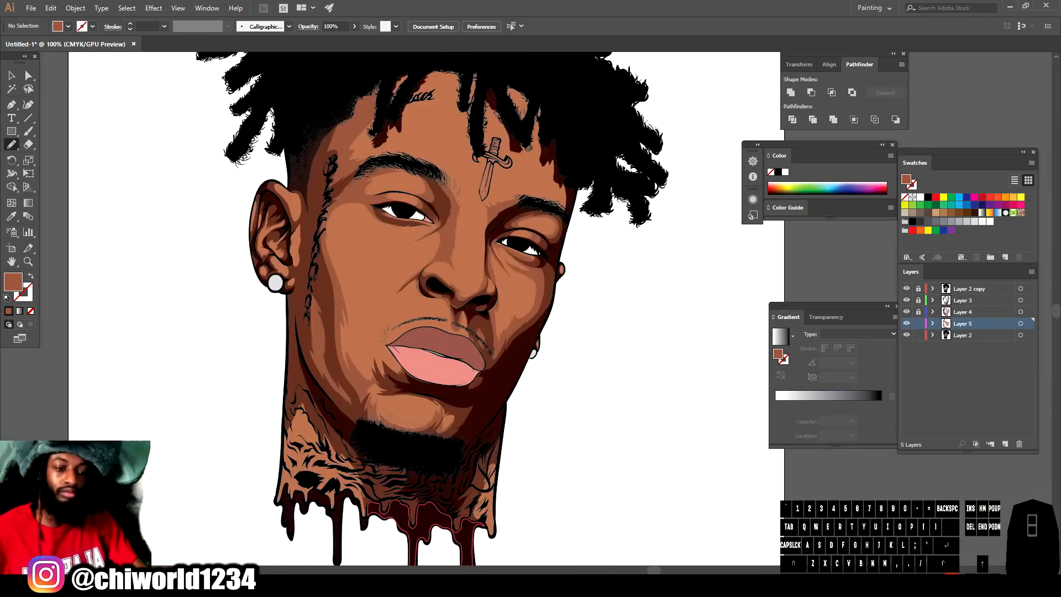
scroll(491, 353, "up", 4)
mouse_move(490, 469)
left_mouse_down()
mouse_move(452, 331)
mouse_move(470, 390)
left_mouse_up()
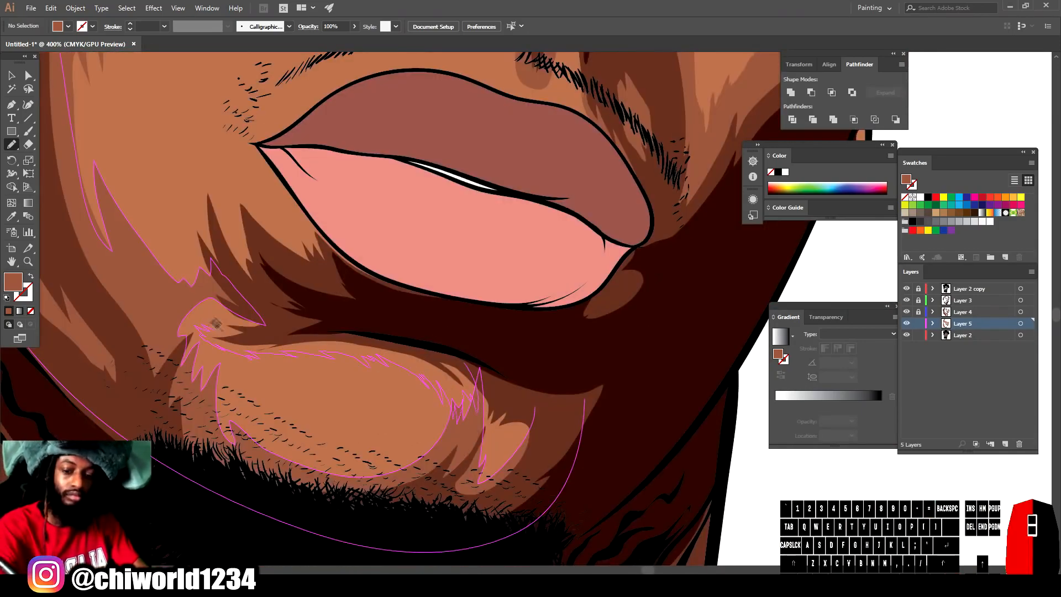
mouse_move(209, 315)
left_mouse_down()
mouse_move(349, 316)
mouse_move(465, 365)
left_mouse_up()
- Add spiky reddish-brown shading across the lower chin, just above the beard
key("ctrl+minus")
key("ctrl+minus")
key("ctrl+minus")
key("ctrl+equal")
key("ctrl+equal")
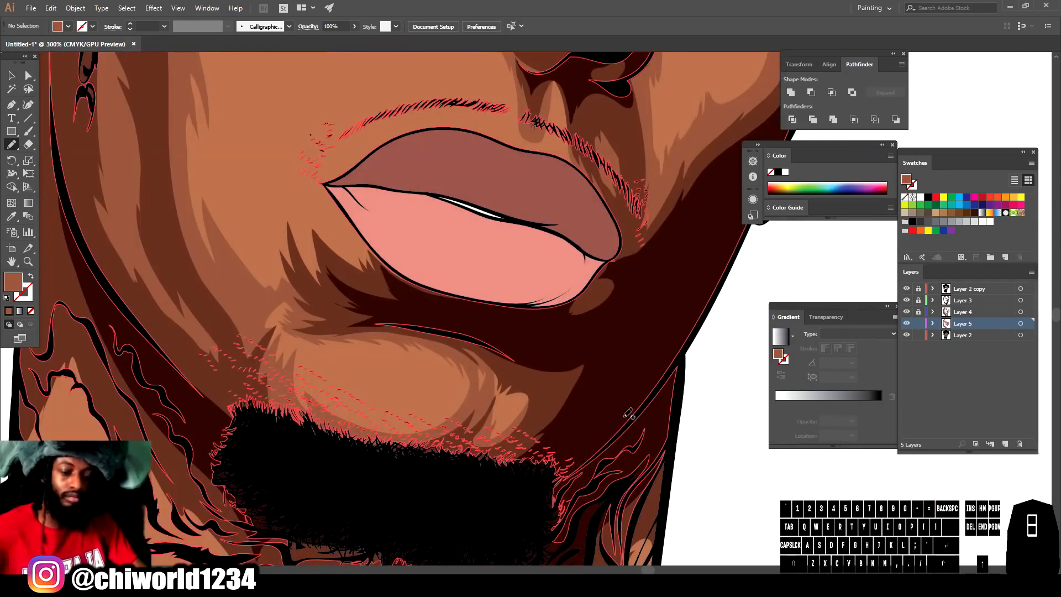
left_click_drag(451, 421, 443, 406)
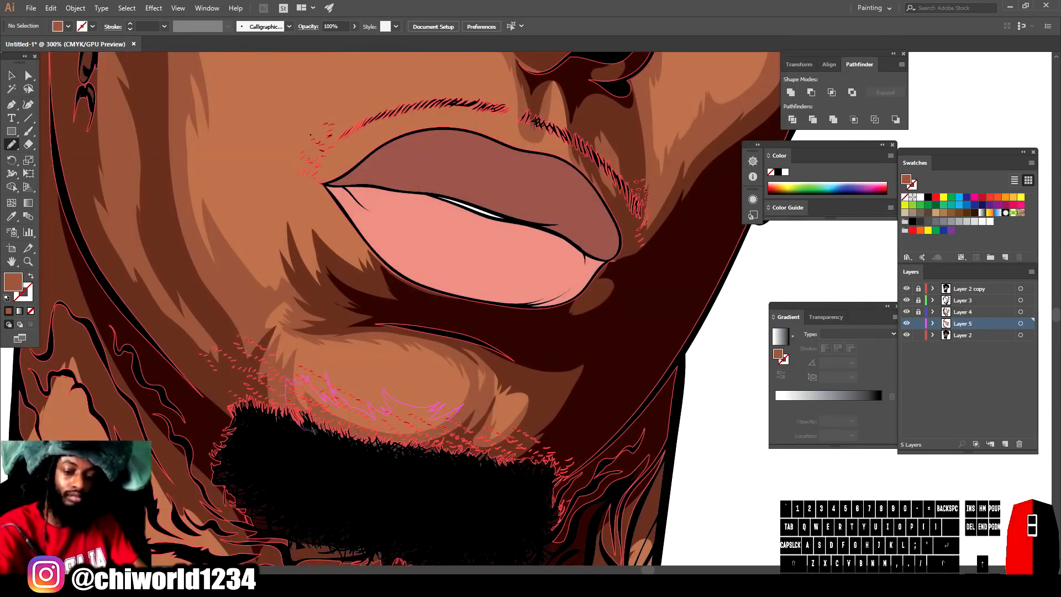
- Draw jagged reddish-brown shading beside the near mouth corner, running along the edge of the lower lip
key("ctrl+minus")
key("ctrl+minus")
key("ctrl+minus")
key("ctrl+equal")
key("ctrl+equal")
key("ctrl+equal")
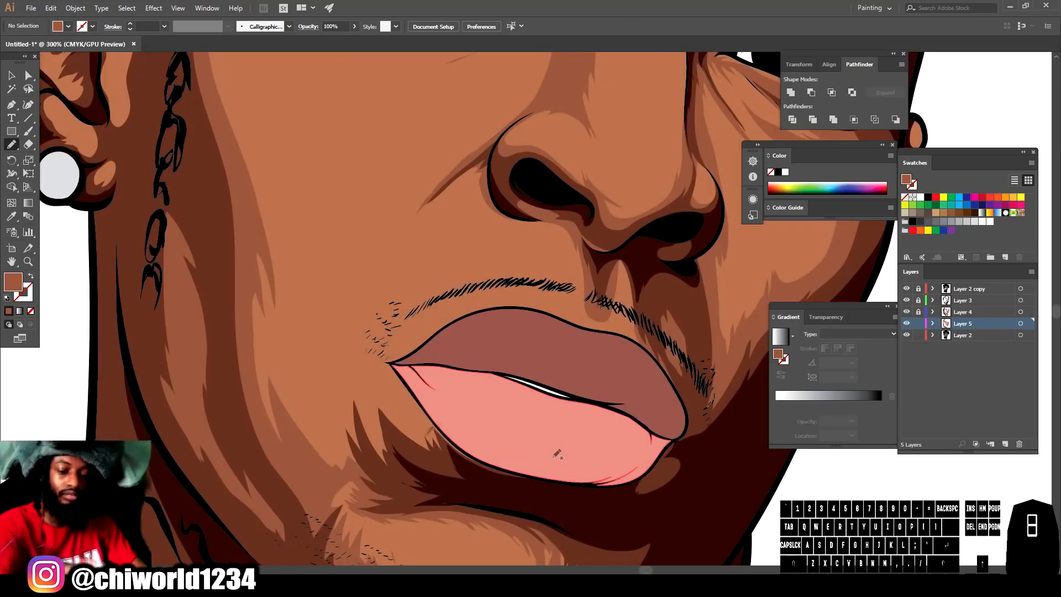
left_click_drag(484, 475, 457, 442)
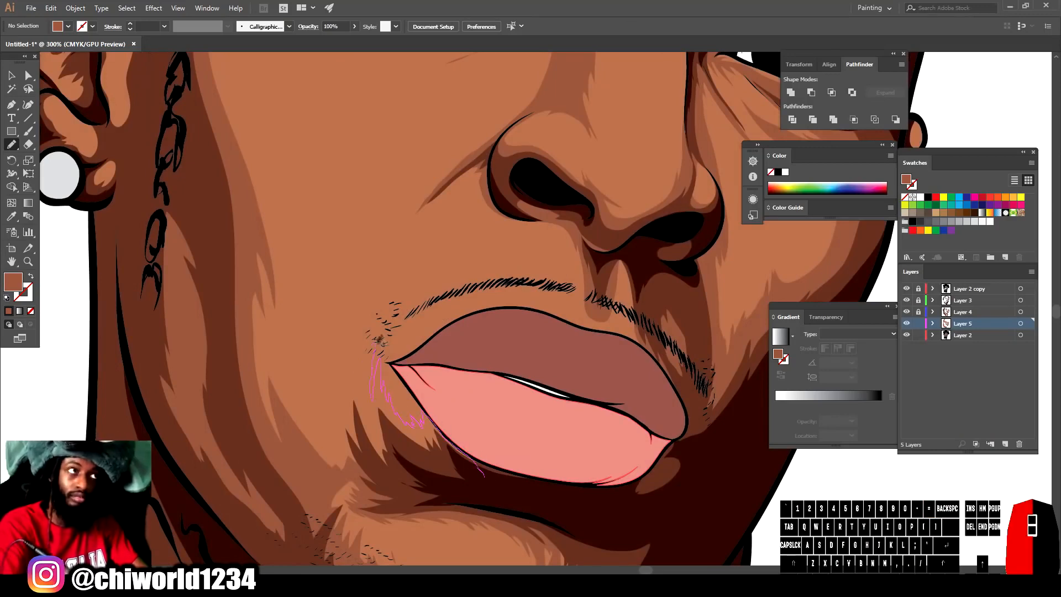
left_click_drag(319, 431, 323, 466)
- Extend the near mouth corner's shadow with a curved reddish-brown shape reaching up to the moustache stubble
key("ctrl+minus")
key("ctrl+minus")
key("ctrl+minus")
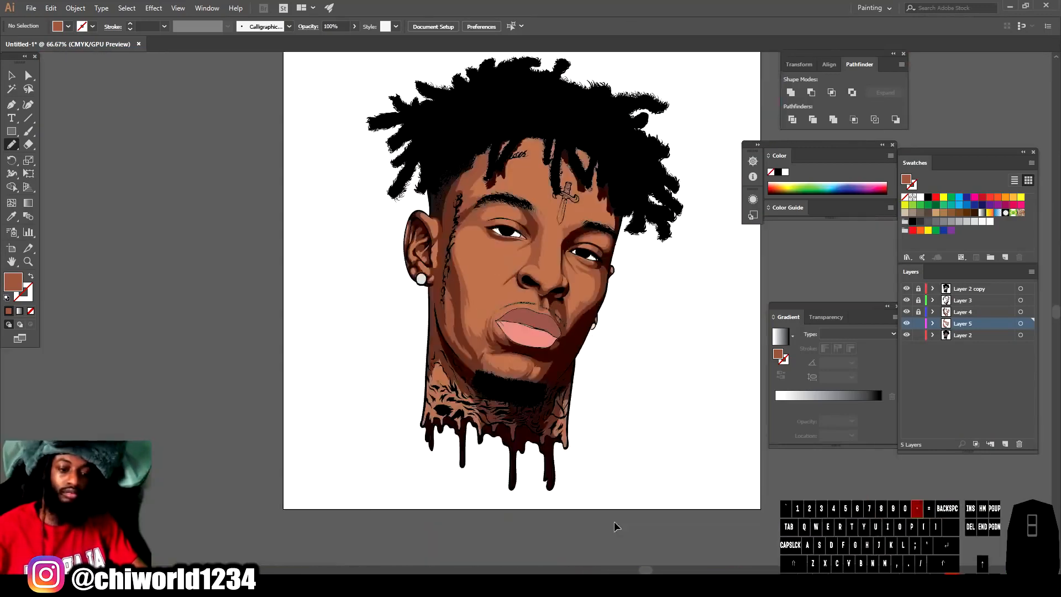
key("ctrl+equal")
key("ctrl+equal")
key("ctrl+equal")
key("ctrl+equal")
left_click_drag(412, 453, 408, 380)
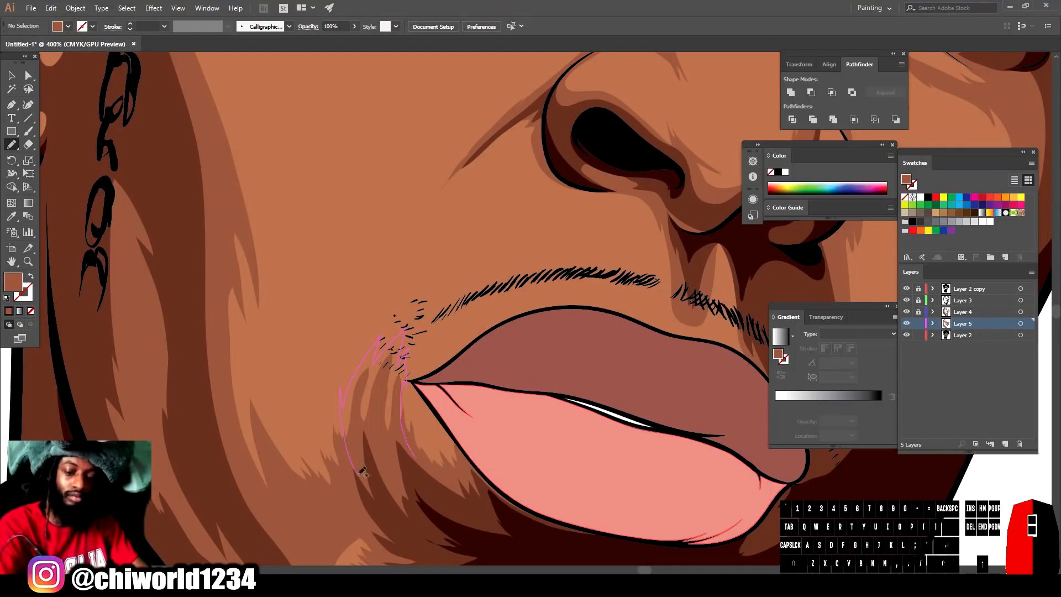
left_click_drag(362, 471, 362, 471)
- Add jagged reddish-brown shading beneath the near nostril, along the edge of the existing upper-lip shadow
key("ctrl+minus")
key("ctrl+minus")
key("ctrl+minus")
key("ctrl+equal")
key("ctrl+equal")
key("ctrl+equal")
key("ctrl+equal")
left_click_drag(406, 288, 647, 468)
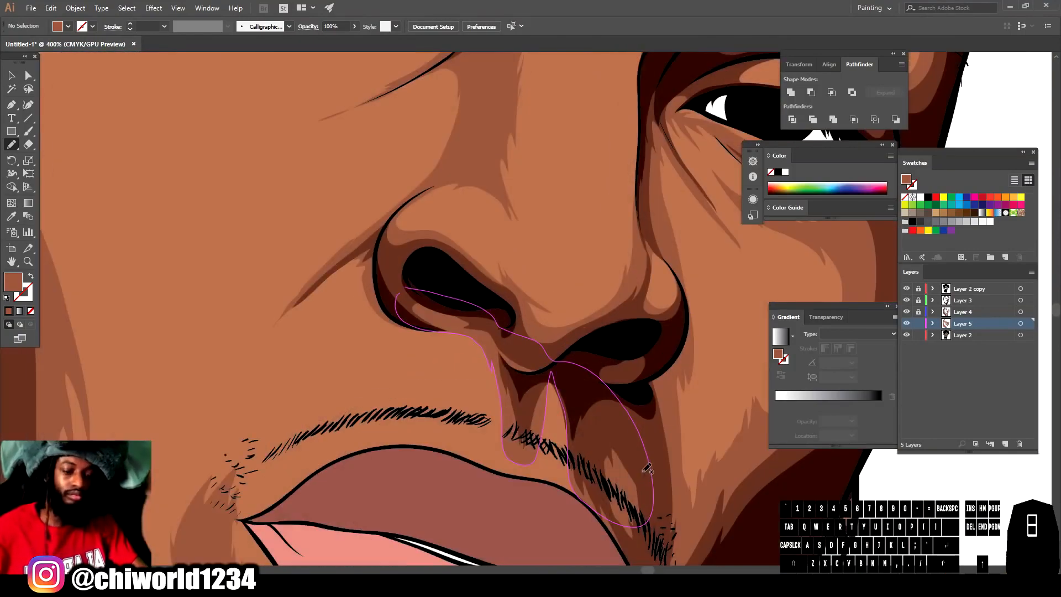
left_click_drag(420, 326, 469, 338)
left_click_drag(554, 418, 497, 328)
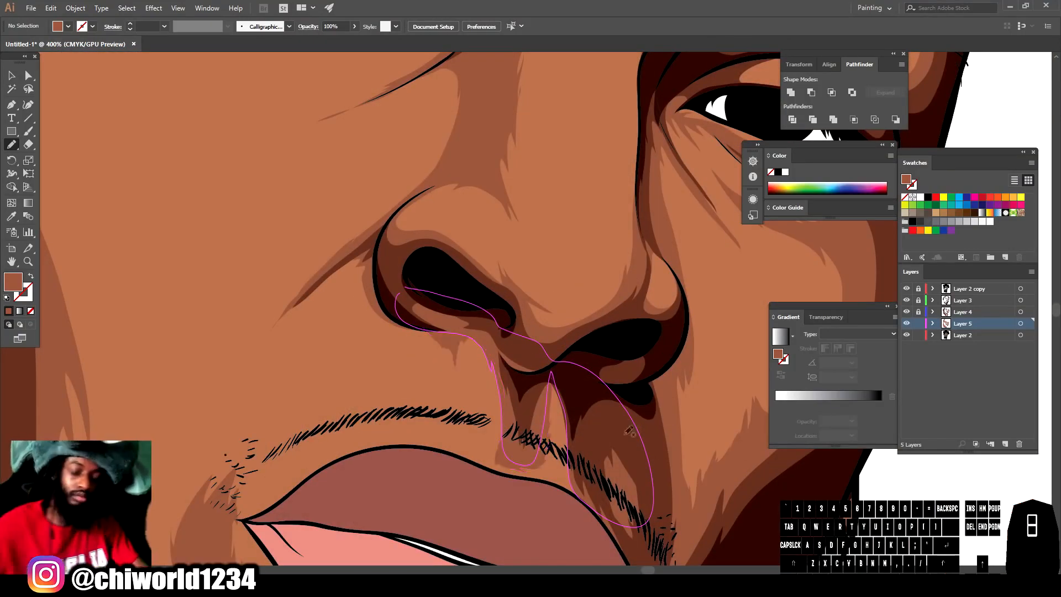
scroll(501, 326, "down", 4)
scroll(638, 434, "up", 4)
mouse_move(386, 427)
left_mouse_down()
mouse_move(427, 436)
mouse_move(387, 425)
left_mouse_up()
scroll(387, 431, "down", 4)
scroll(304, 516, "up", 4)
left_click_drag(534, 431, 511, 455)
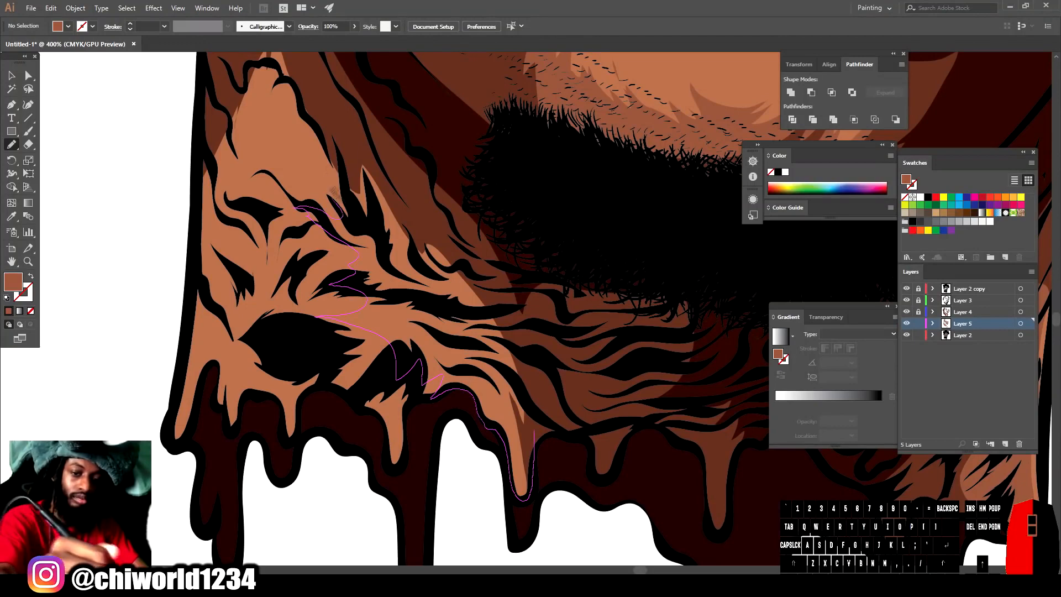
left_click_drag(347, 212, 347, 212)
key("ctrl+z")
- Draw a jagged reddish-brown shadow through the neck tattoo, from below the jaw down to the dripping edge
left_click_drag(530, 452, 517, 458)
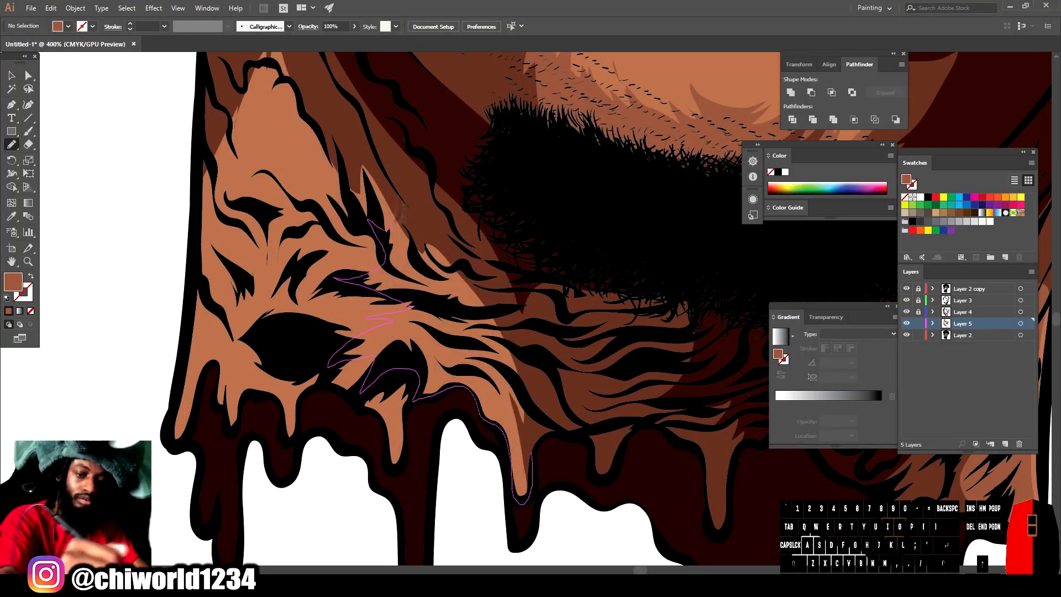
left_click_drag(388, 230, 531, 452)
- Draw jagged reddish-brown shading among the black tattoo patches above the dripping neck edge
scroll(587, 515, "down", 4)
scroll(412, 445, "up", 3)
mouse_move(442, 380)
left_mouse_down()
mouse_move(423, 433)
mouse_move(401, 384)
mouse_move(382, 384)
mouse_move(346, 355)
left_mouse_up()
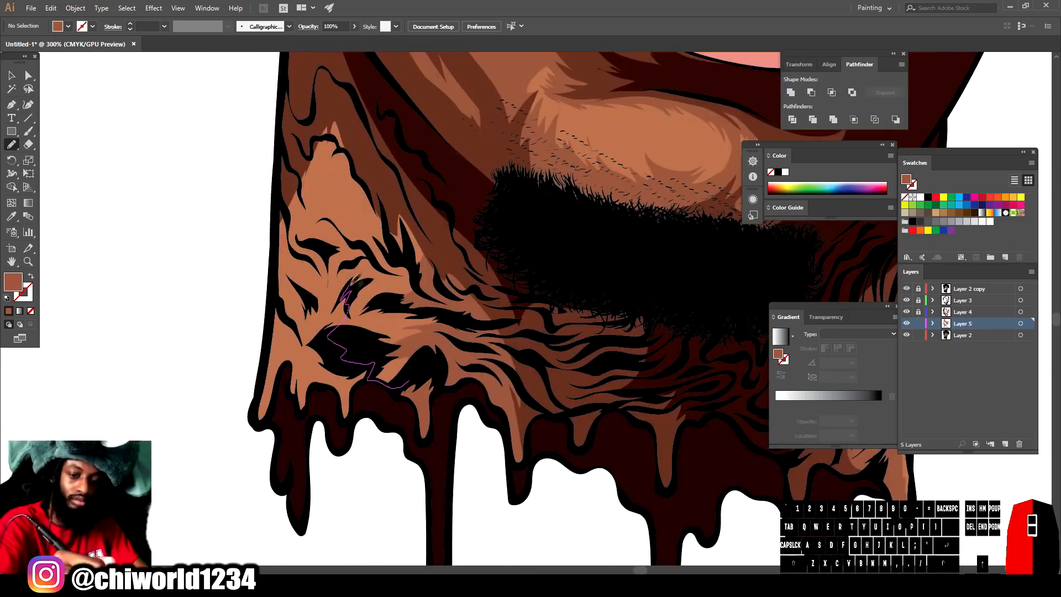
left_click_drag(352, 119, 410, 383)
- Set the fill to muted purple (H 269°, S 36%, B 49%) and shade the near eye's white beneath the upper lashes
scroll(671, 483, "down", 4)
scroll(673, 473, "up", 4)
scroll(575, 493, "up", 4)
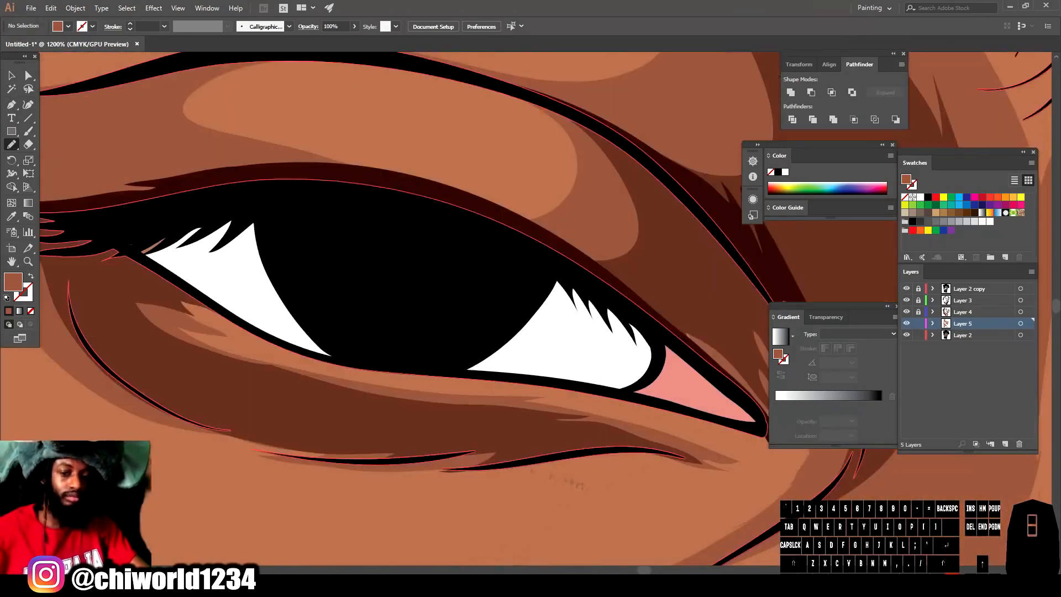
double_click(13, 282)
left_click(839, 474)
left_click_drag(841, 479, 841, 466)
left_click(730, 484)
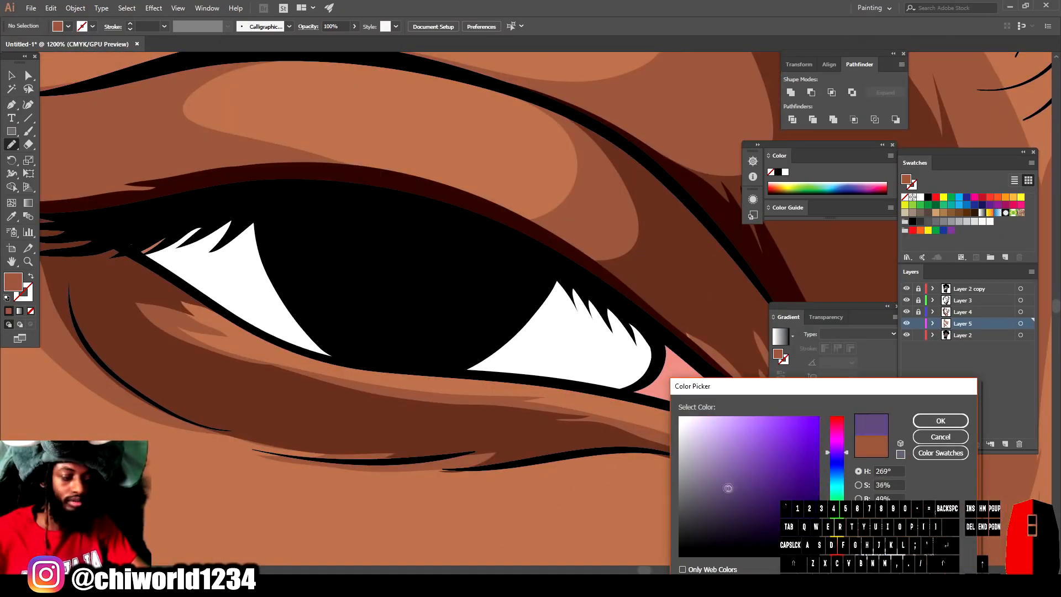
left_click(941, 420)
mouse_move(120, 233)
left_mouse_down()
mouse_move(215, 301)
mouse_move(448, 257)
mouse_move(630, 390)
mouse_move(155, 210)
mouse_move(120, 233)
left_mouse_up()
- Shade the white of the far eye with the same muted purple
key("ctrl+minus")
key("ctrl+minus")
key("ctrl+minus")
key("ctrl+minus")
key("ctrl+minus")
left_click_drag(811, 451, 709, 438)
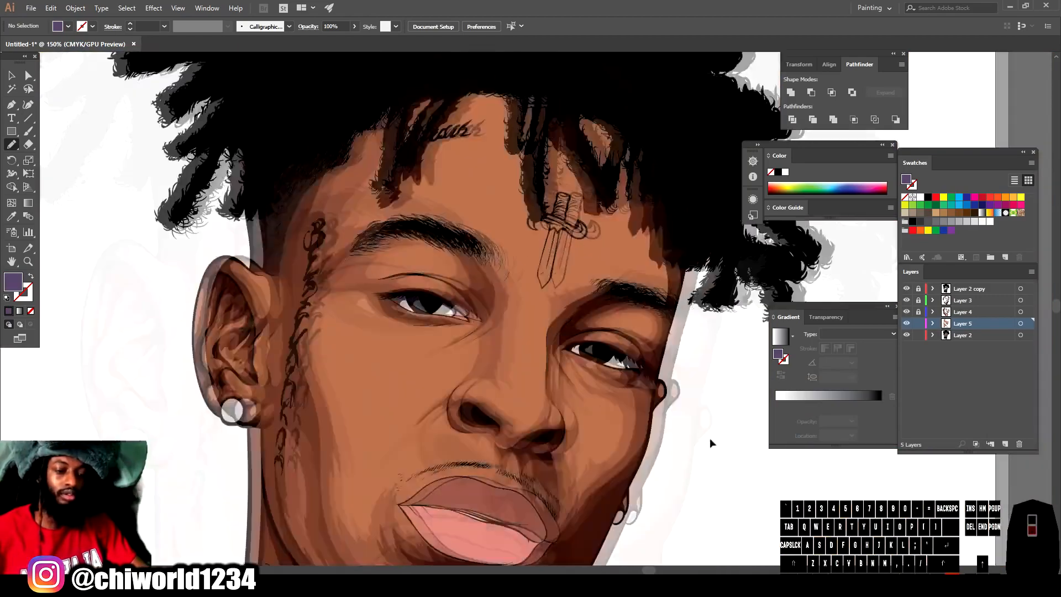
key("ctrl+equal")
key("ctrl+equal")
key("ctrl+equal")
key("ctrl+equal")
key("ctrl+equal")
mouse_move(451, 344)
left_mouse_down()
mouse_move(478, 272)
mouse_move(267, 206)
mouse_move(591, 288)
mouse_move(452, 344)
left_mouse_up()
- Sample the near eye's pink inner corner, darken the fill to deep red, and shade around the corner's upper and inner edges
key("ctrl+minus")
key("ctrl+minus")
key("ctrl+minus")
key("ctrl+minus")
key("ctrl+minus")
key("ctrl+minus")
key("ctrl+equal")
key("ctrl+equal")
key("ctrl+equal")
key("ctrl+equal")
mouse_move(382, 276)
left_mouse_down()
mouse_move(514, 332)
mouse_move(519, 433)
left_mouse_up()
key("ctrl+equal")
key("ctrl+equal")
key("ctrl+equal")
key("ctrl+equal")
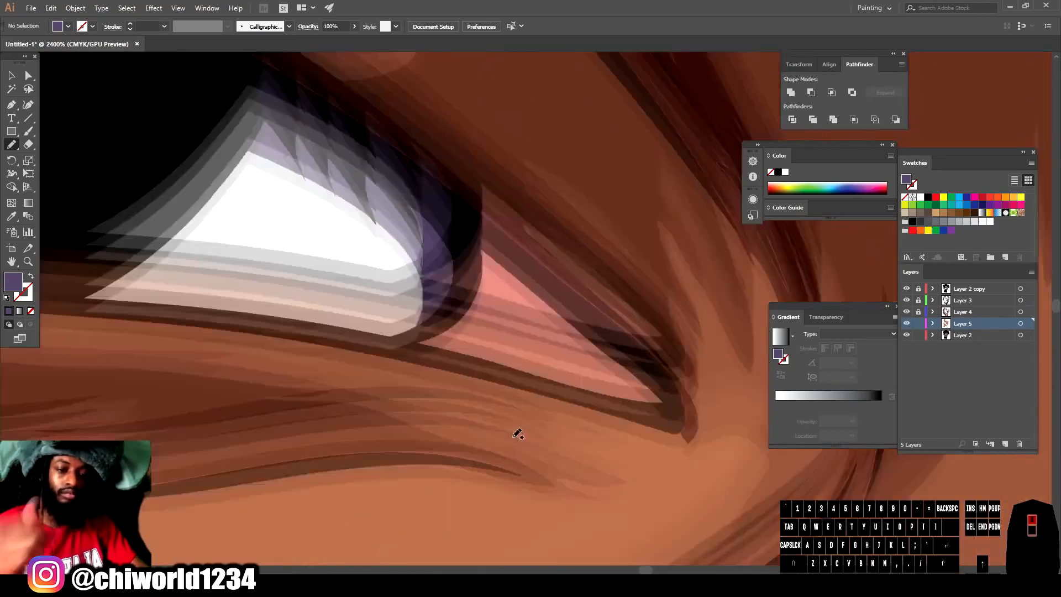
key("i")
left_click(498, 331)
double_click(13, 282)
left_click(763, 486)
key("Return")
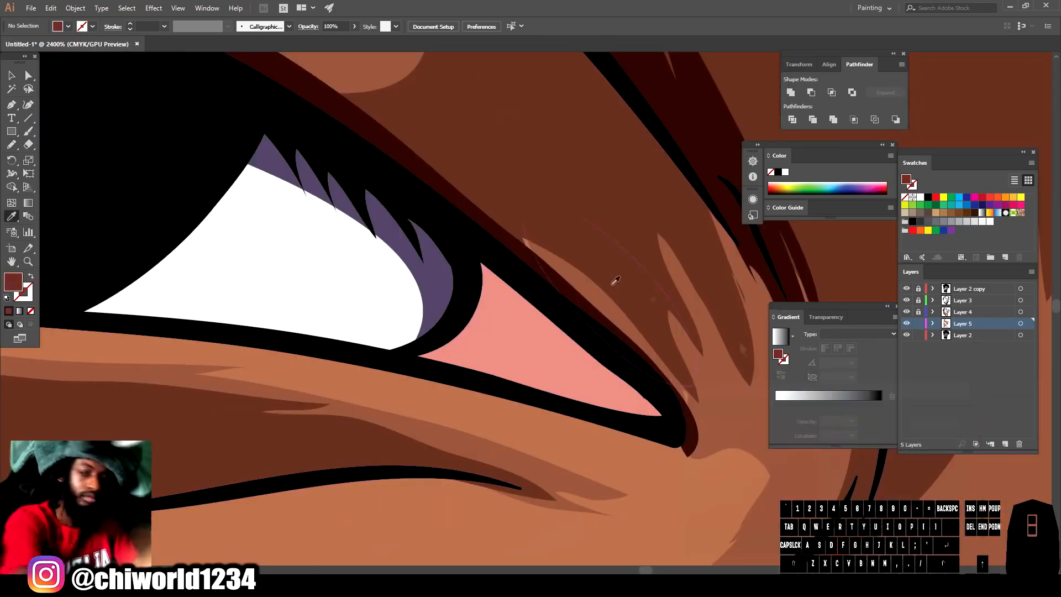
key("n")
mouse_move(471, 250)
left_mouse_down()
mouse_move(444, 337)
mouse_move(547, 399)
mouse_move(558, 374)
left_mouse_up()
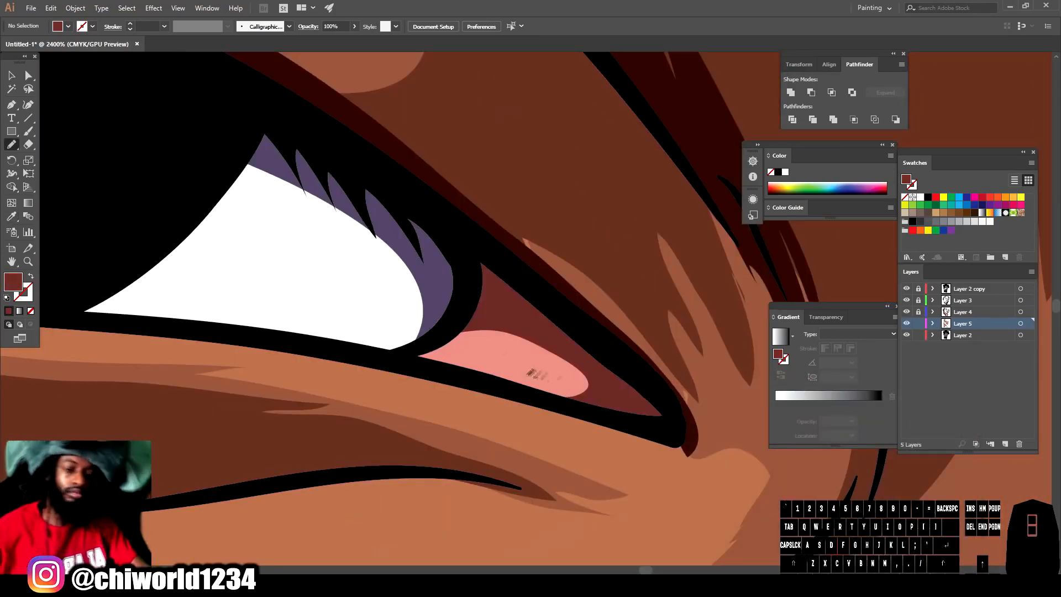
- Sample the upper lip's colour and darken the fill to deep maroon (H 0°, S 59%, B 36%)
key("ctrl+1")
key("ctrl+equal")
scroll(660, 400, "left", 3)
scroll(661, 400, "down", 3)
key("ctrl+equal")
key("ctrl+equal")
key("ctrl+equal")
key("ctrl+equal")
scroll(660, 399, "left", 1)
key("i")
left_click(319, 287)
double_click(13, 282)
left_click_drag(770, 512, 756, 506)
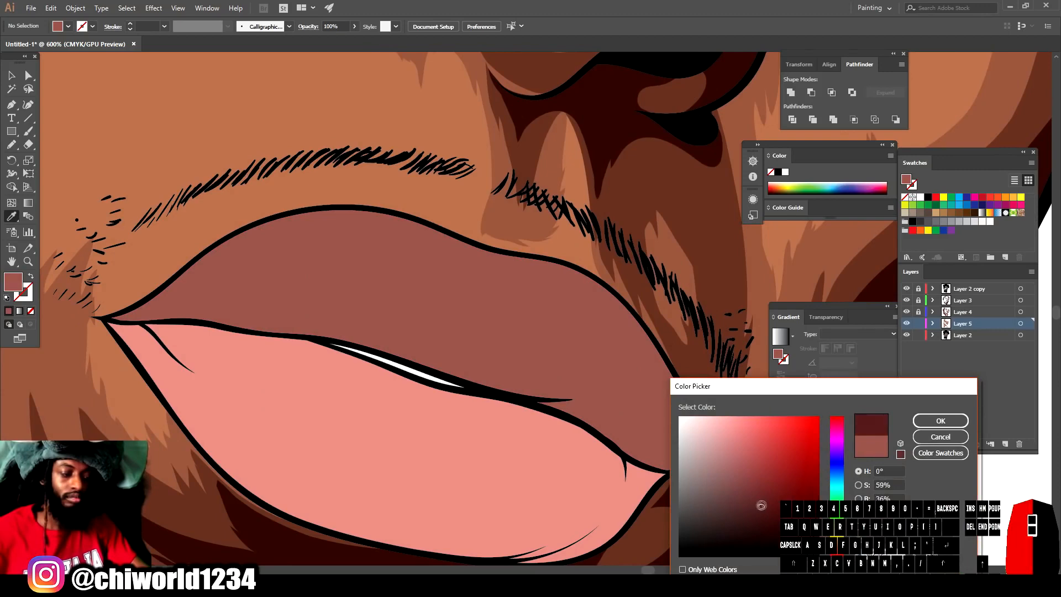
left_click(940, 422)
- Draw a jagged maroon shadow along the lower part of the upper lip, from the near corner to the far side
key("ctrl+equal")
scroll(492, 359, "up", 1)
scroll(492, 360, "left", 5)
key("n")
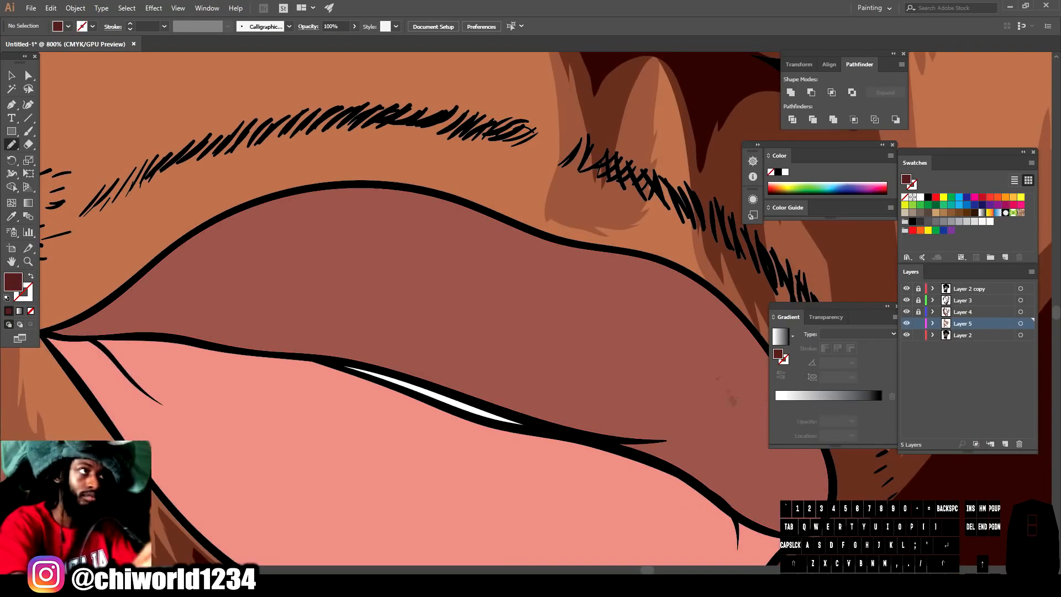
scroll(682, 301, "down", 3)
left_click_drag(759, 297, 757, 360)
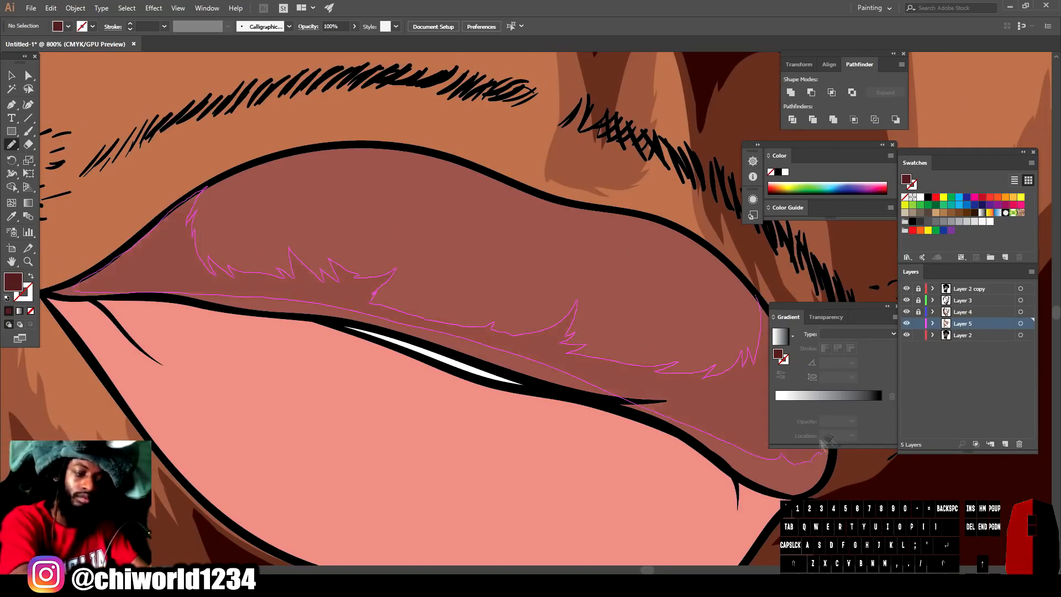
left_click_drag(829, 446, 824, 443)
- Extend the maroon shadow over the far end of the upper lip, out to the black outline
key("ctrl+minus")
key("ctrl+minus")
key("ctrl+equal")
scroll(687, 463, "right", 4)
key("ctrl+equal")
key("ctrl+equal")
scroll(687, 463, "down", 2)
mouse_move(349, 363)
left_mouse_down()
mouse_move(412, 408)
mouse_move(651, 431)
mouse_move(588, 283)
mouse_move(337, 362)
mouse_move(294, 354)
left_mouse_up()
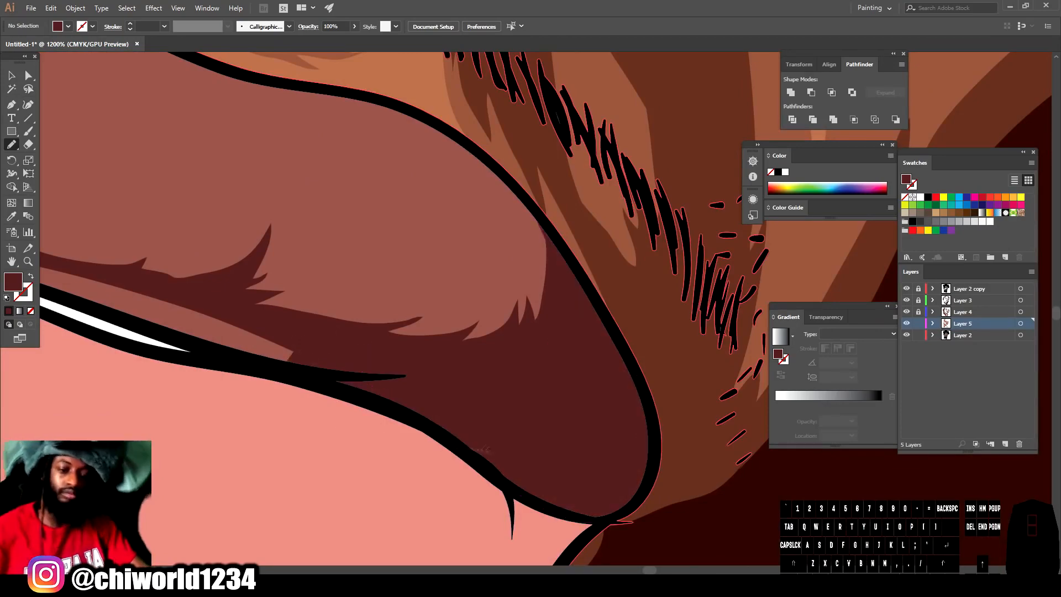
- Fill the gaps between the upper lip's maroon shadow and the mouth line, through to the near corner
scroll(294, 354, "down", 3)
scroll(195, 323, "up", 3)
mouse_move(166, 325)
left_mouse_down()
mouse_move(266, 329)
mouse_move(166, 325)
left_mouse_up()
scroll(194, 331, "down", 3)
scroll(277, 391, "up", 3)
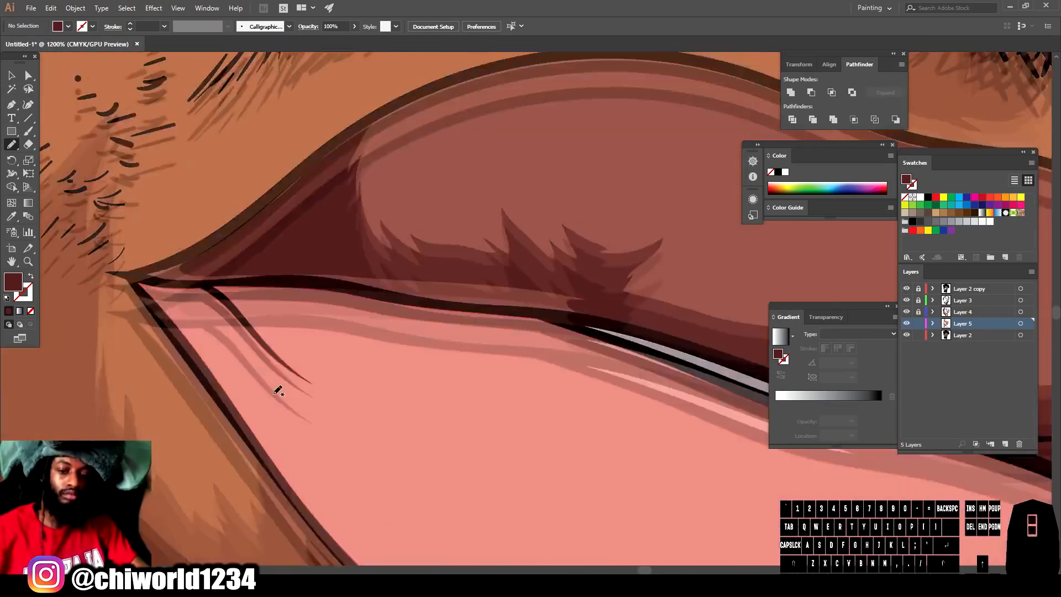
left_click_drag(277, 391, 278, 457)
mouse_move(204, 308)
left_mouse_down()
mouse_move(272, 346)
mouse_move(410, 327)
mouse_move(266, 321)
left_mouse_up()
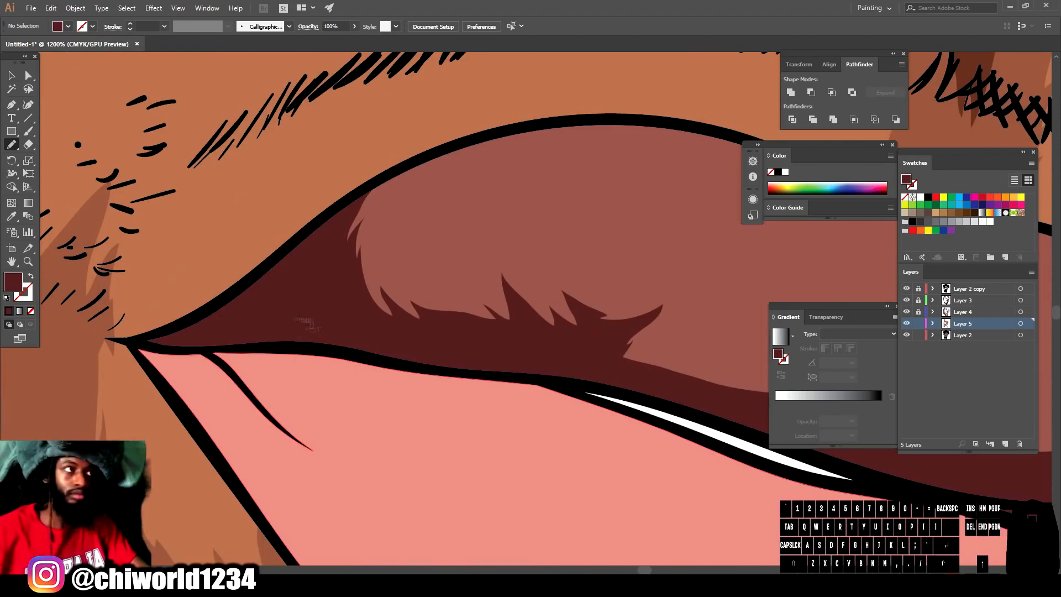
- Thicken the maroon shadow on the upper lip's far half with a jagged shape curving up to the outer outline
scroll(442, 331, "down", 5)
scroll(595, 381, "up", 4)
scroll(613, 376, "up", 2)
left_click_drag(377, 310, 482, 263)
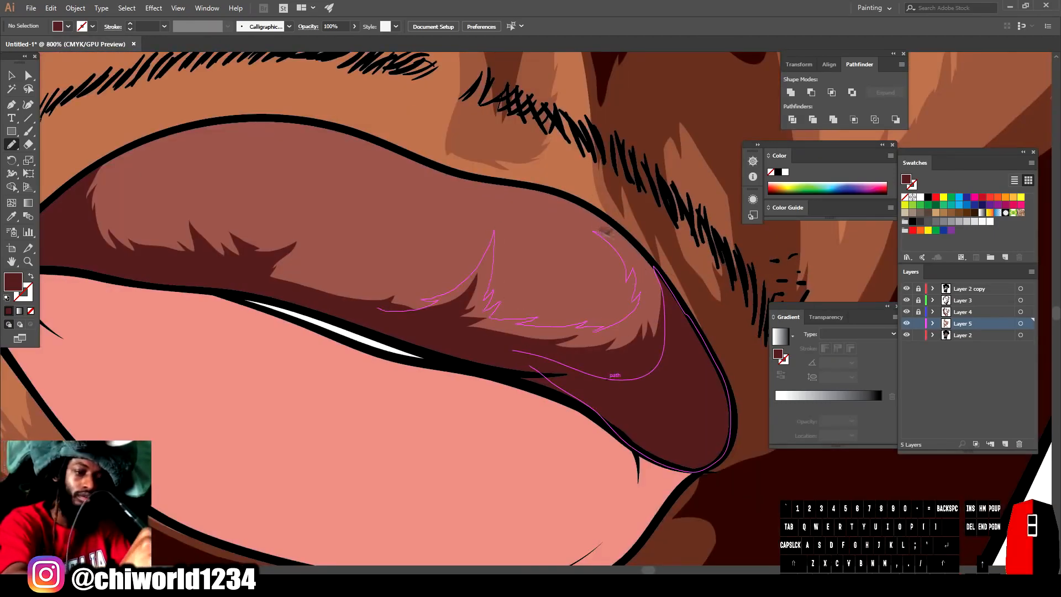
left_click_drag(645, 240, 652, 260)
- Sample the lower lip's pink, darken the fill to reddish pink, and draw a jagged shadow along the lip's far side and mouth line
scroll(634, 440, "down", 3)
scroll(627, 398, "up", 3)
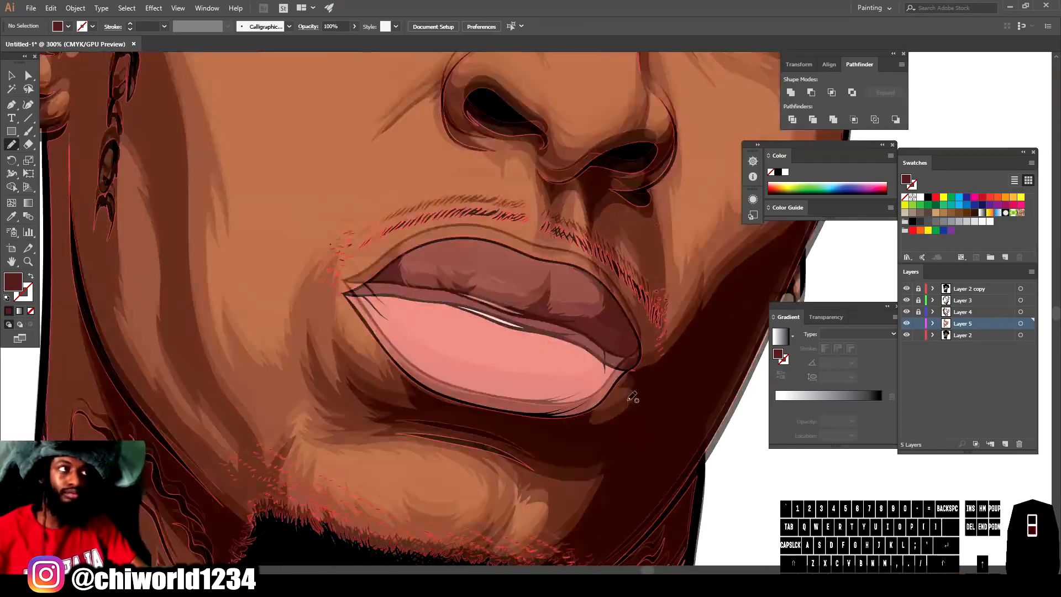
key("i")
left_click(489, 253)
double_click(13, 282)
left_click_drag(755, 470, 748, 464)
key("Return")
mouse_move(565, 322)
left_mouse_down()
mouse_move(551, 348)
mouse_move(551, 412)
left_mouse_up()
key("n")
mouse_move(718, 501)
left_mouse_down()
mouse_move(672, 535)
mouse_move(528, 540)
left_mouse_up()
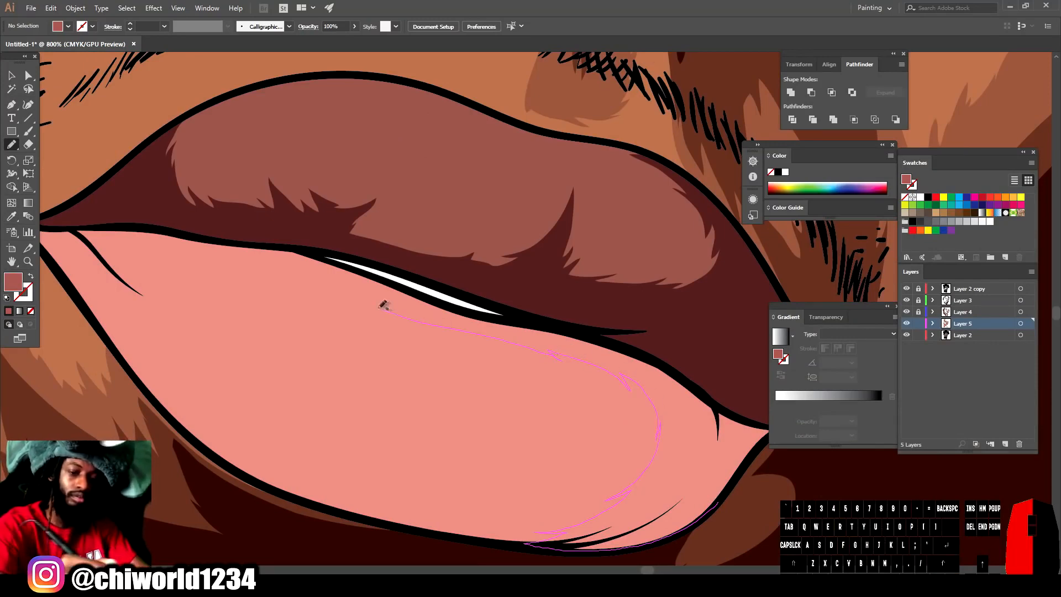
mouse_move(293, 251)
left_mouse_down()
mouse_move(545, 326)
mouse_move(755, 425)
mouse_move(718, 502)
left_mouse_up()
- Fill the unshaded sliver at the lower lip's far corner with the reddish-pink shadow colour
scroll(684, 533, "down", 3)
scroll(683, 533, "down", 4)
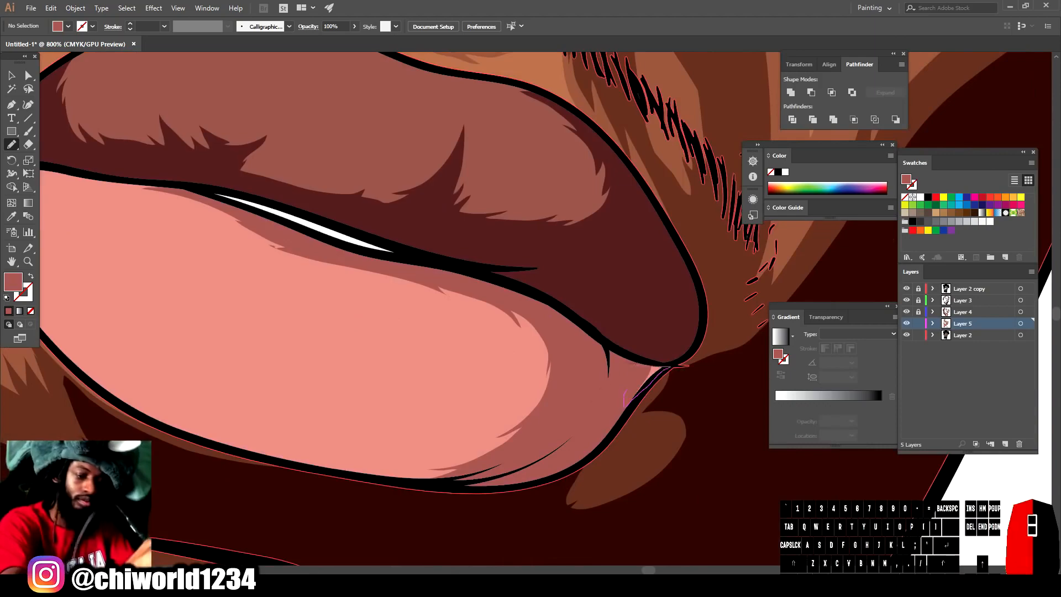
scroll(586, 519, "up", 4)
left_click_drag(584, 498, 730, 458)
- Shade the lower lip's near corner, lower edge and mouth-line edge with jagged reddish-pink shapes
mouse_move(508, 300)
left_mouse_down()
mouse_move(473, 287)
mouse_move(501, 289)
left_mouse_up()
left_click_drag(448, 258, 394, 251)
mouse_move(287, 293)
left_mouse_down()
mouse_move(290, 324)
mouse_move(492, 506)
left_mouse_up()
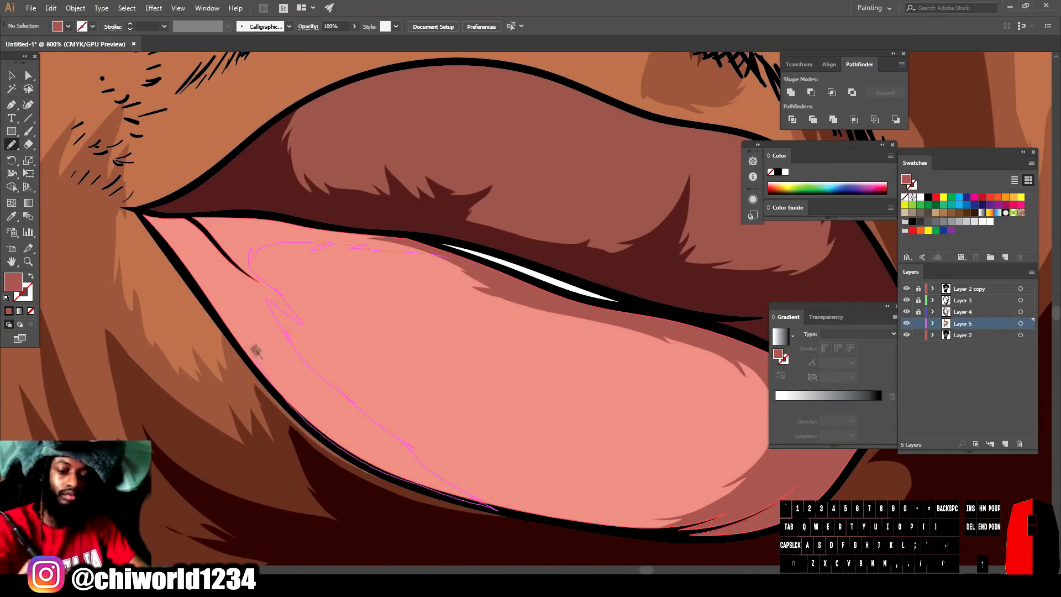
left_click_drag(318, 230, 446, 257)
left_click_drag(271, 371, 146, 212)
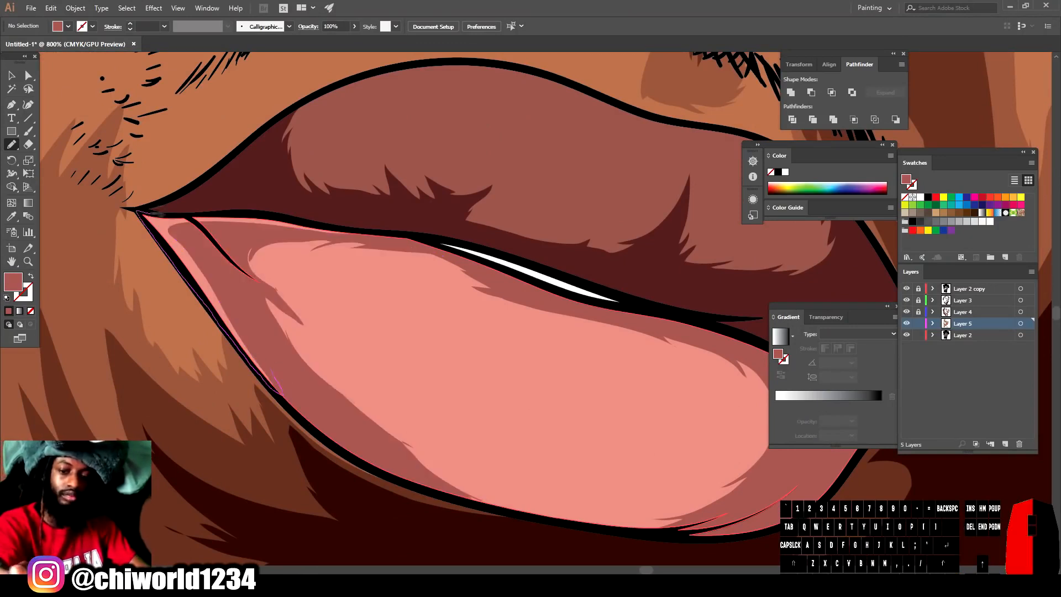
mouse_move(335, 231)
left_mouse_down()
mouse_move(249, 302)
mouse_move(273, 289)
left_mouse_up()
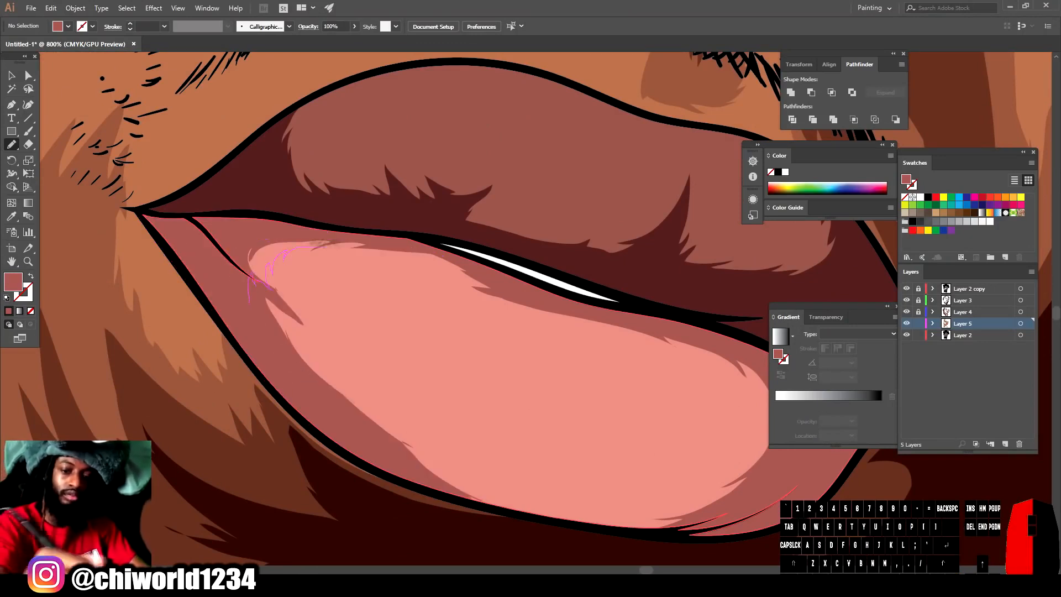
left_click_drag(303, 246, 252, 276)
- Add a small reddish-pink crease running down from the mouth line near the middle of the lower lip
key("ctrl+minus")
key("ctrl+minus")
key("ctrl+minus")
key("ctrl+minus")
key("ctrl+minus")
key("ctrl+minus")
left_click_drag(611, 491, 571, 483)
key("ctrl+equal")
key("ctrl+equal")
key("ctrl+equal")
key("ctrl+equal")
key("ctrl+equal")
mouse_move(494, 397)
left_mouse_down()
mouse_move(404, 412)
mouse_move(475, 418)
left_mouse_up()
scroll(409, 298, "up", 1)
left_click_drag(406, 297, 392, 302)
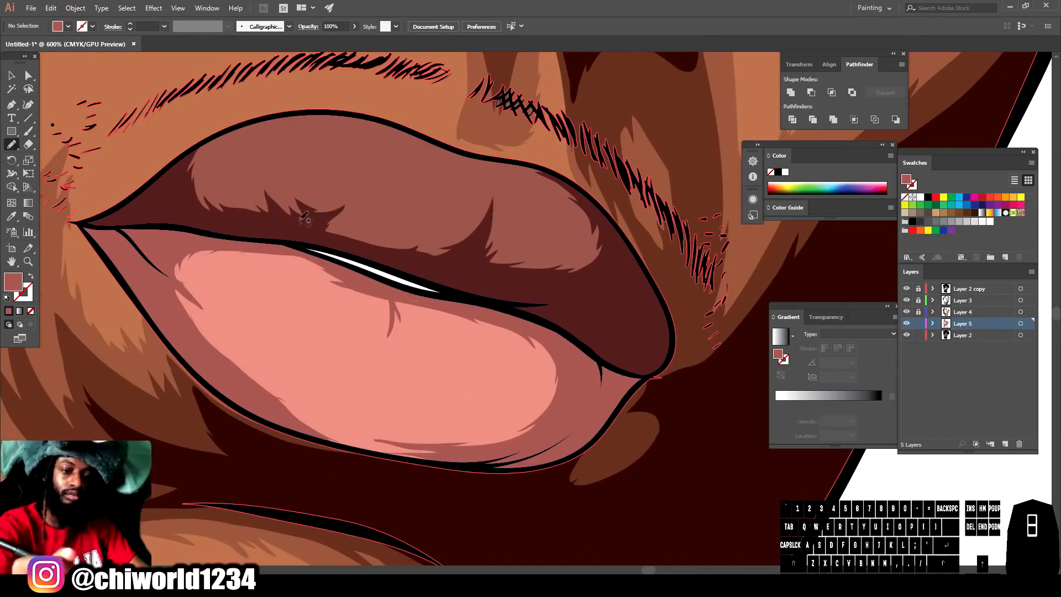
- Select all the unlocked artwork of the portrait
key("ctrl+minus")
key("ctrl+minus")
key("ctrl+minus")
key("ctrl+minus")
key("ctrl+minus")
key("ctrl+equal")
key("ctrl+equal")
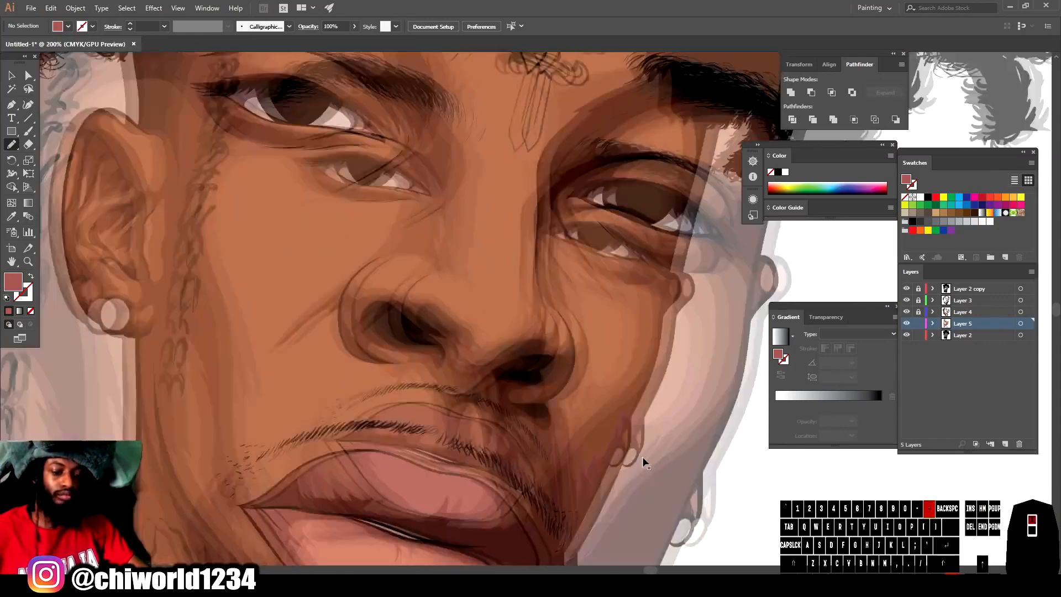
key("ctrl+equal")
key("v")
left_click(518, 406)
left_click(473, 321)
key("ctrl+minus")
key("ctrl+minus")
key("ctrl+minus")
key("ctrl+minus")
key("ctrl+minus")
key("ctrl+minus")
key("ctrl+minus")
left_click_drag(322, 62, 636, 497)
key("ctrl+equal")
key("ctrl+equal")
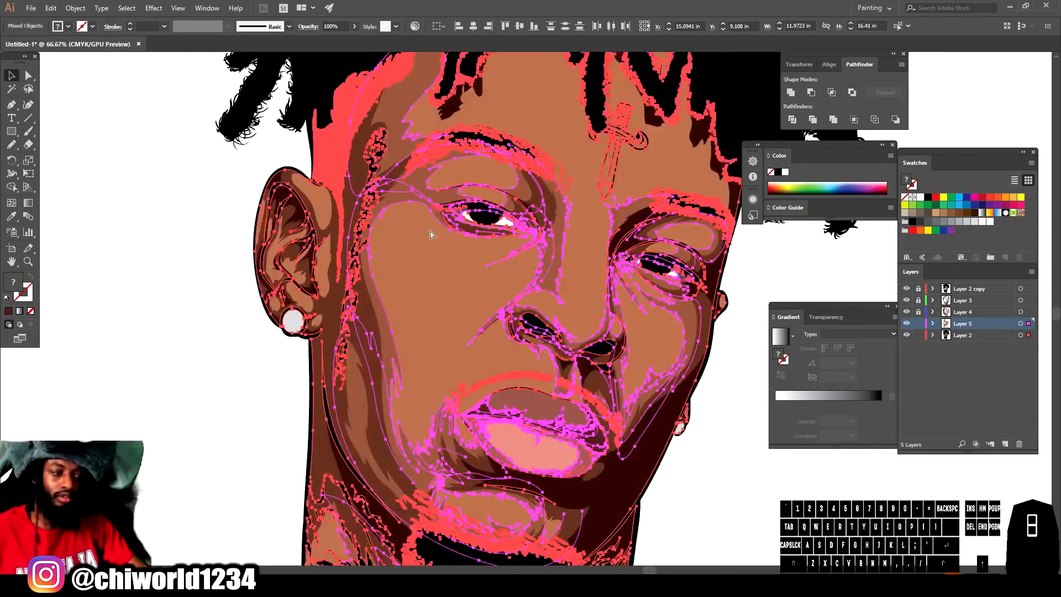
key("ctrl+equal")
- Open Recolor Artwork for the selected portrait and include all of its colours
left_click(50, 8)
mouse_move(142, 201)
left_click(276, 200)
left_click(910, 225)
left_click(890, 319)
- Darken the upper lip's base colour within the recolouring
scroll(846, 326, "down", 3)
left_click(825, 290)
left_click_drag(795, 431, 786, 432)
left_click_drag(786, 413, 774, 431)
- Recolour the lower lip's reddish shadow to 50% saturation and 48% brightness, apply the recolouring and deselect the artwork
left_click(807, 258)
scroll(824, 314, "up", 3)
left_click(818, 259)
left_click(807, 317)
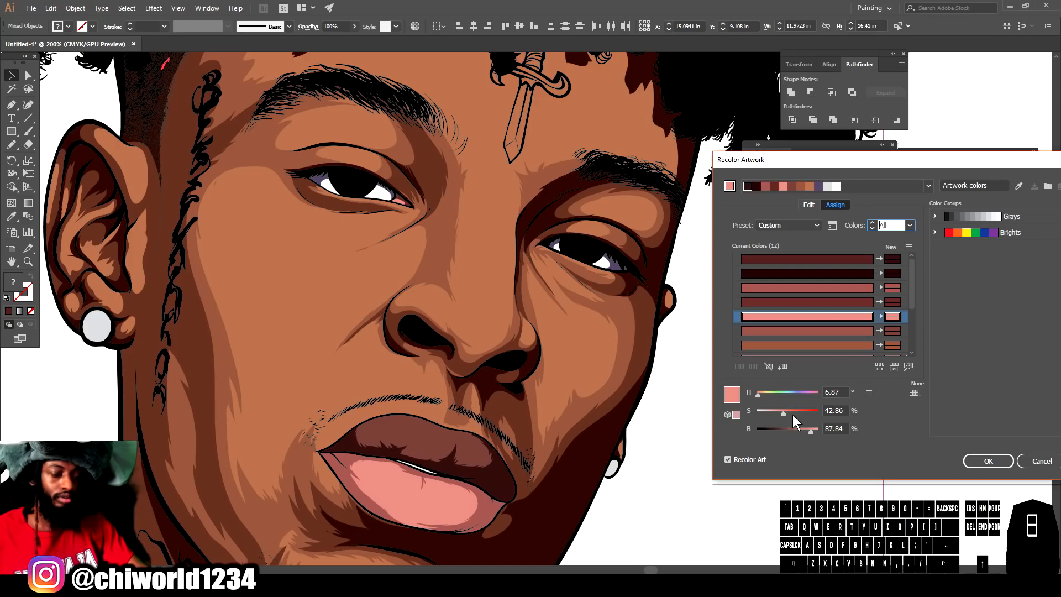
left_click(841, 291)
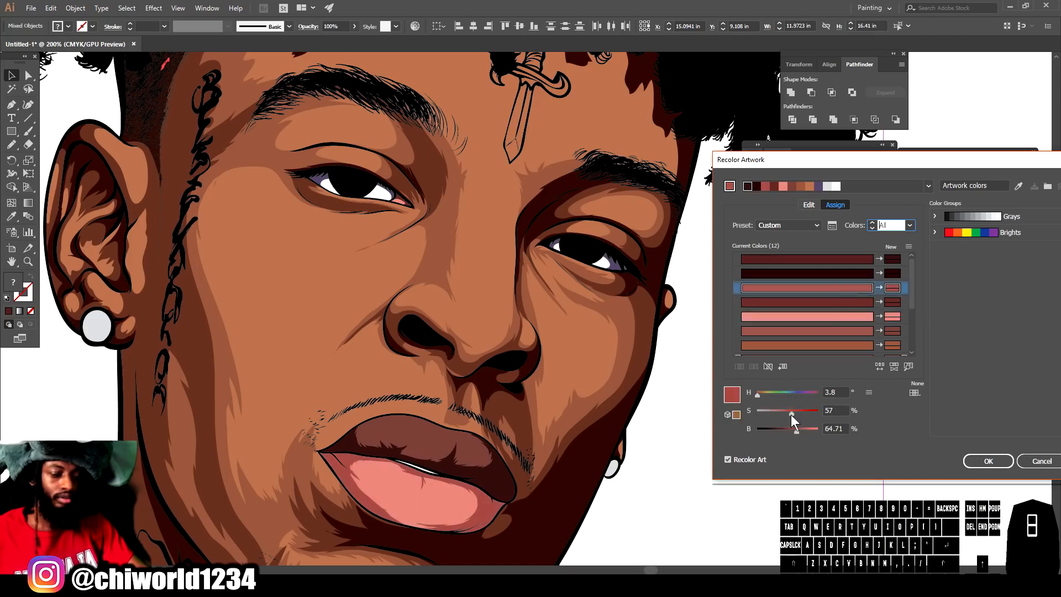
left_click(787, 412)
left_click_drag(788, 430, 786, 429)
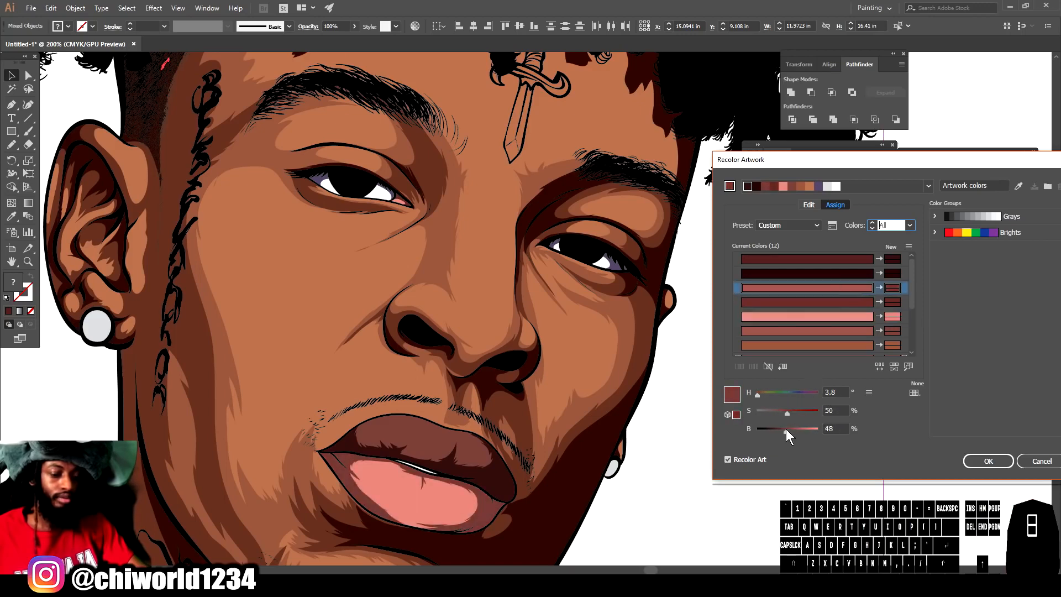
left_click(989, 461)
left_click(746, 467)
- Lock Layer 5 and Layer 2 and insert a new layer between them
key("ctrl+minus")
key("ctrl+minus")
key("ctrl+minus")
key("ctrl+equal")
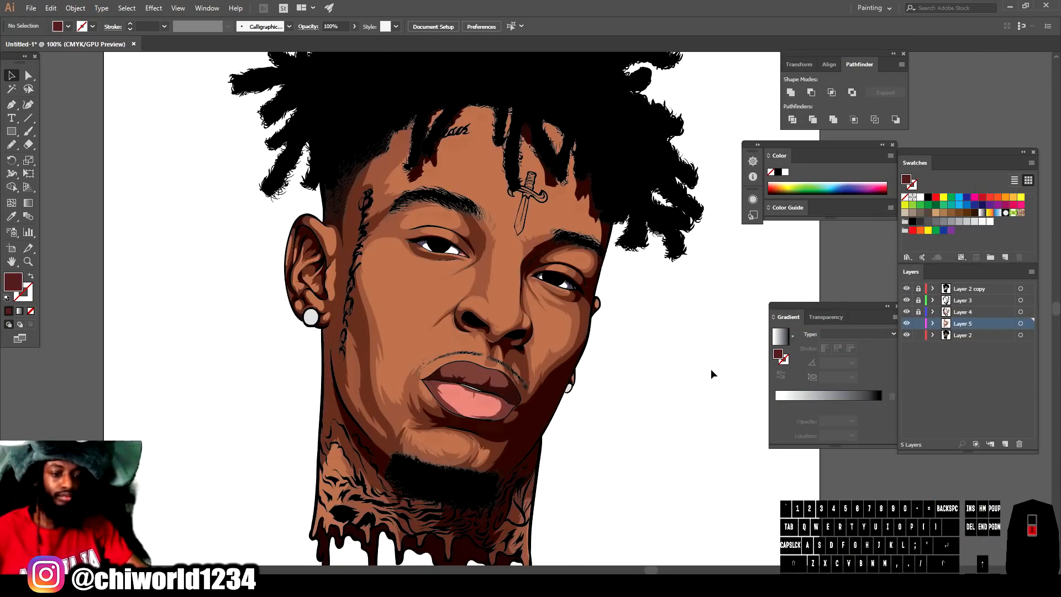
left_click_drag(919, 325, 919, 336)
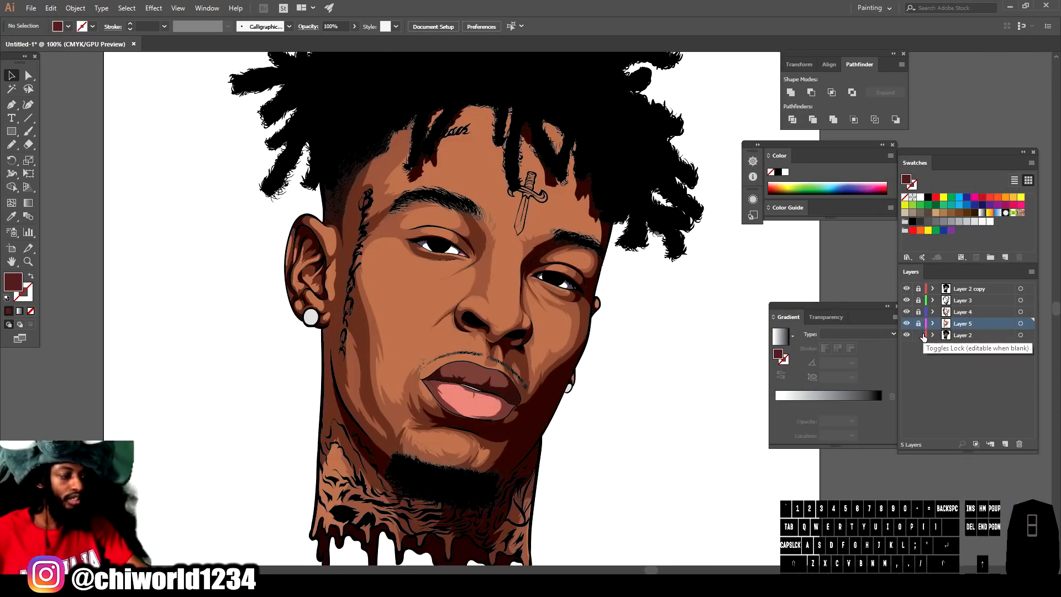
left_click(1005, 444)
left_click_drag(976, 324, 973, 343)
- Sample the face's base skin tone, lighten the fill to a peach with 53% saturation and 84% brightness, and activate the Pencil tool
key("ctrl+minus")
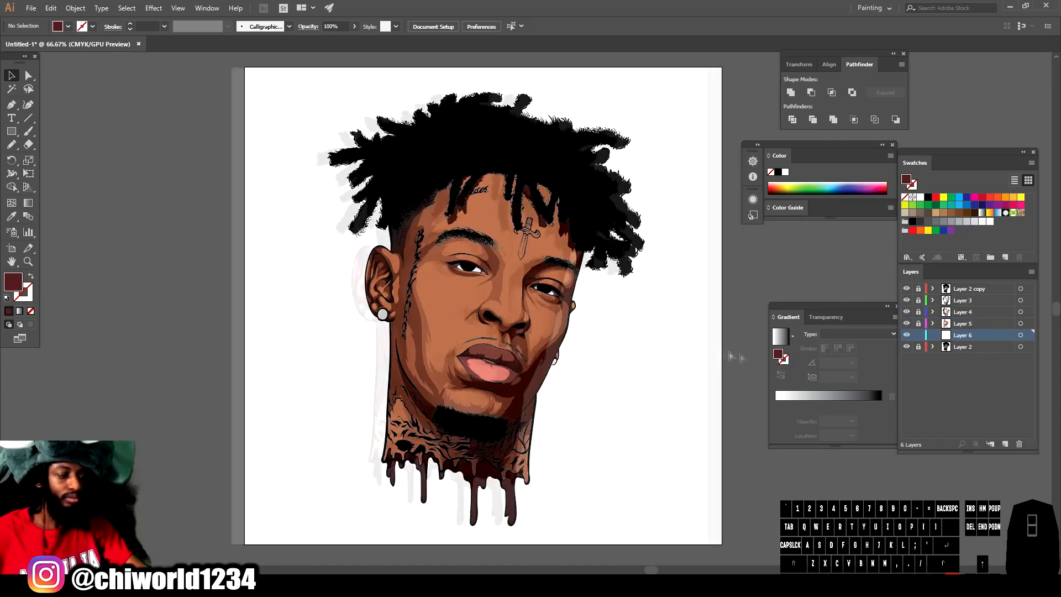
scroll(638, 327, "up", 1)
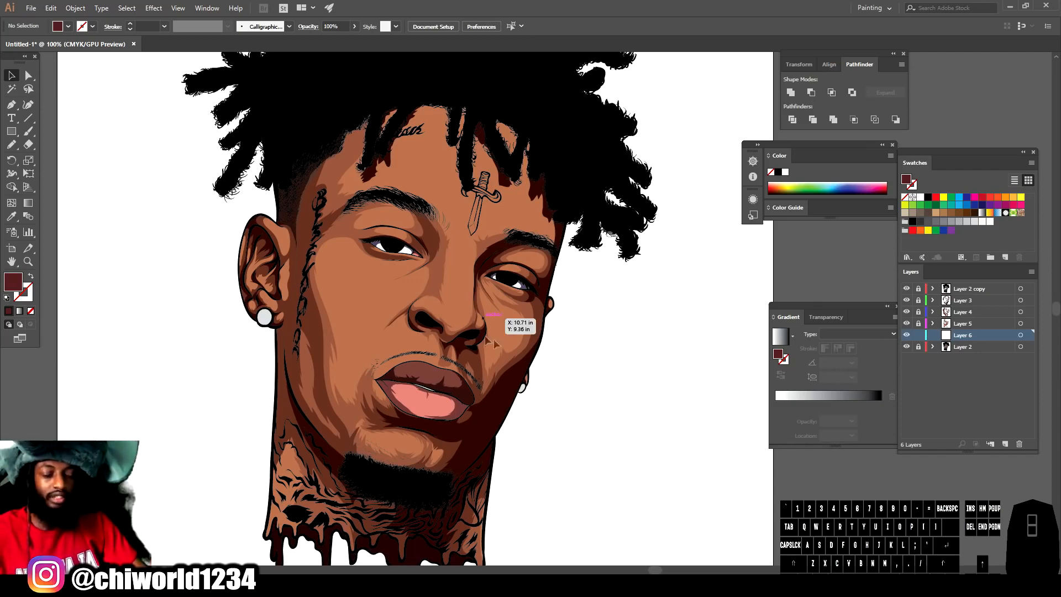
key("ctrl+minus")
key("ctrl+plus")
key("ctrl+plus")
key("ctrl+plus")
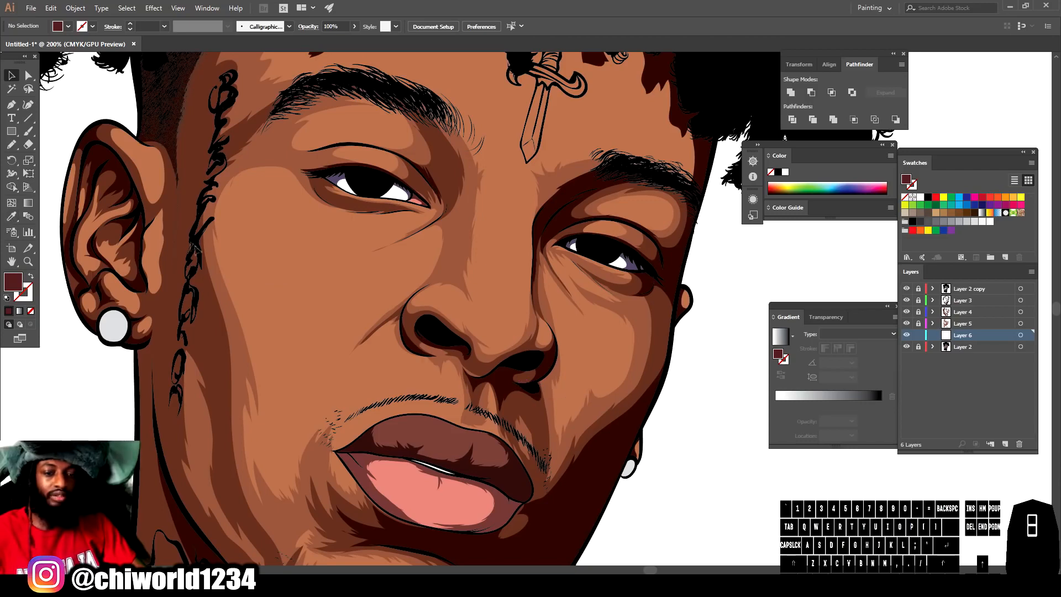
left_click(11, 216)
left_click(191, 247)
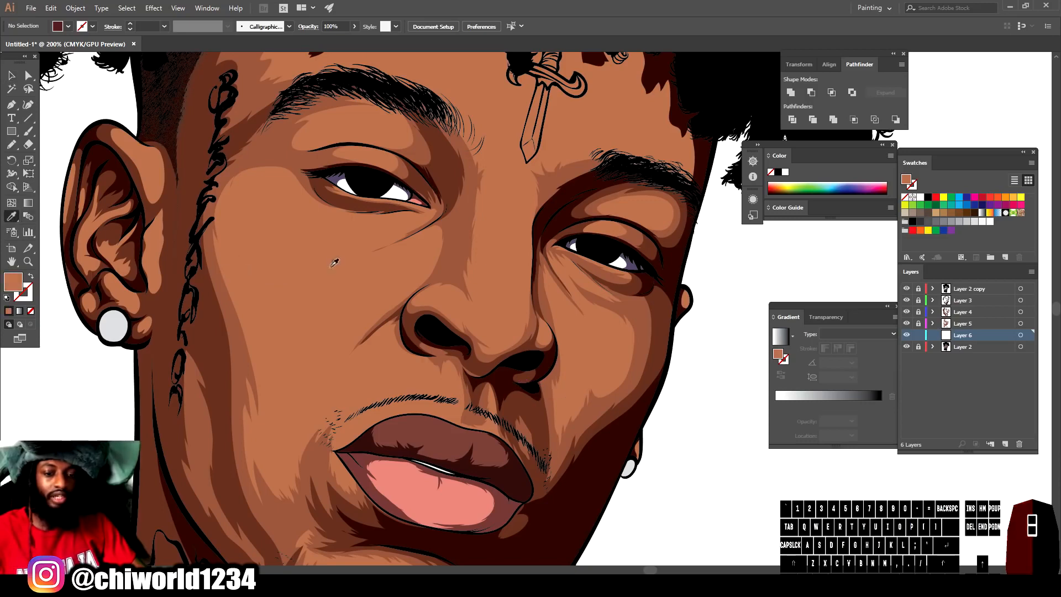
double_click(13, 283)
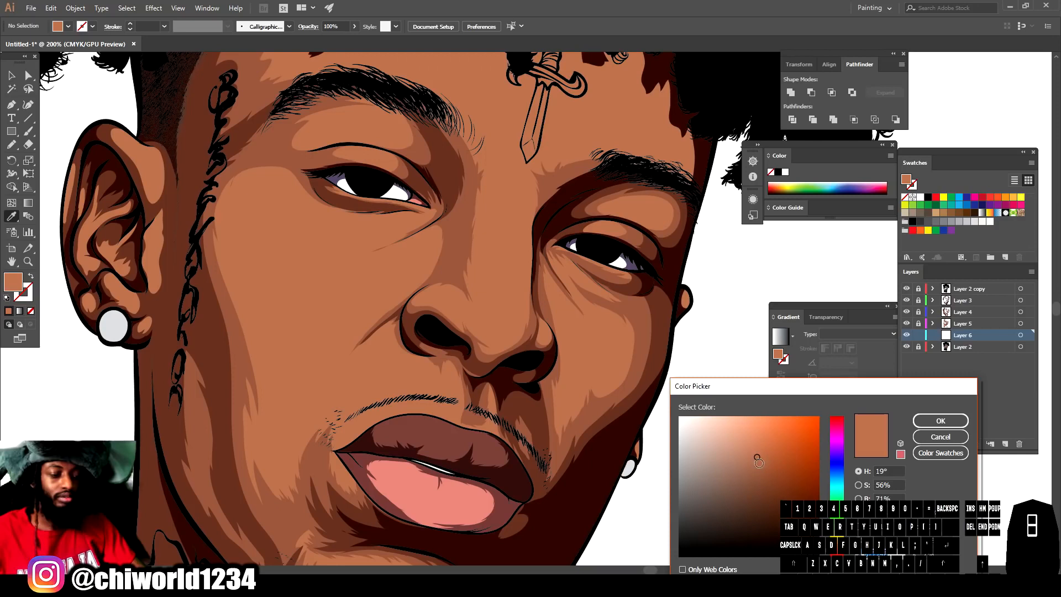
left_click_drag(754, 447, 750, 438)
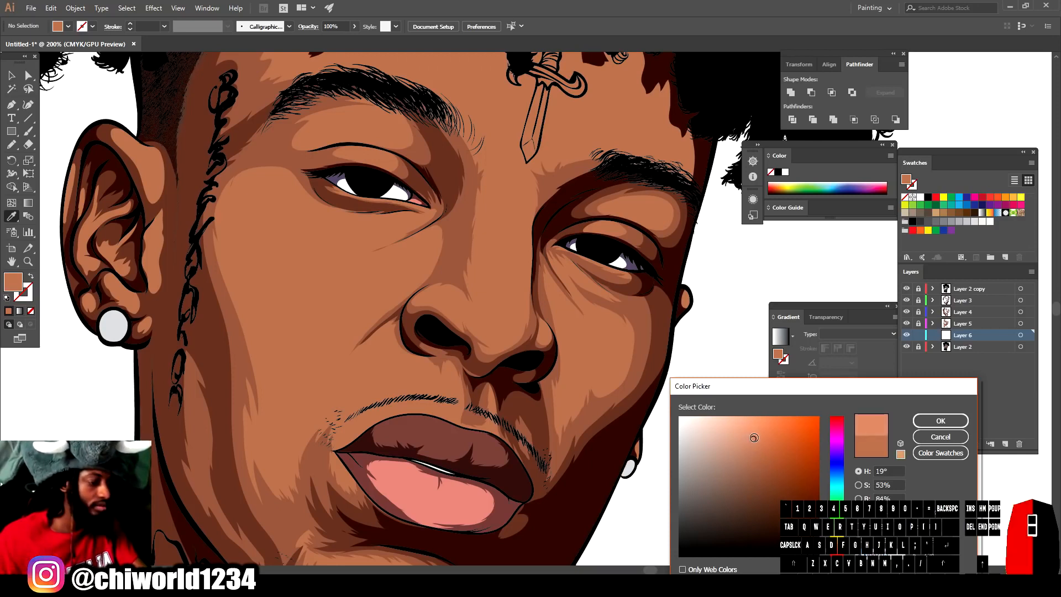
left_click(941, 420)
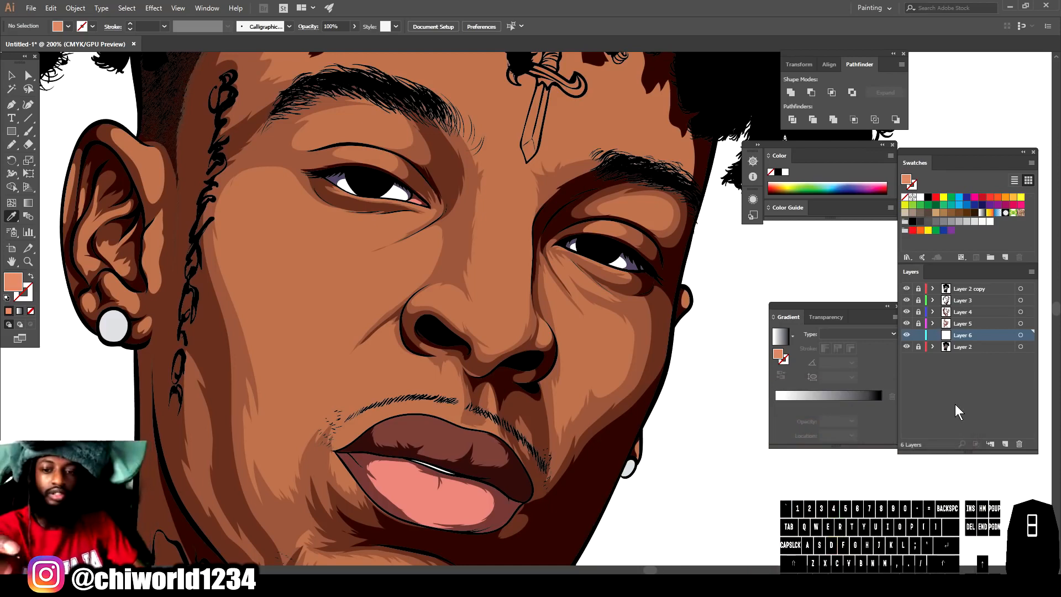
left_click(11, 145)
mouse_move(460, 339)
left_mouse_down()
mouse_move(494, 323)
mouse_move(470, 348)
left_mouse_up()
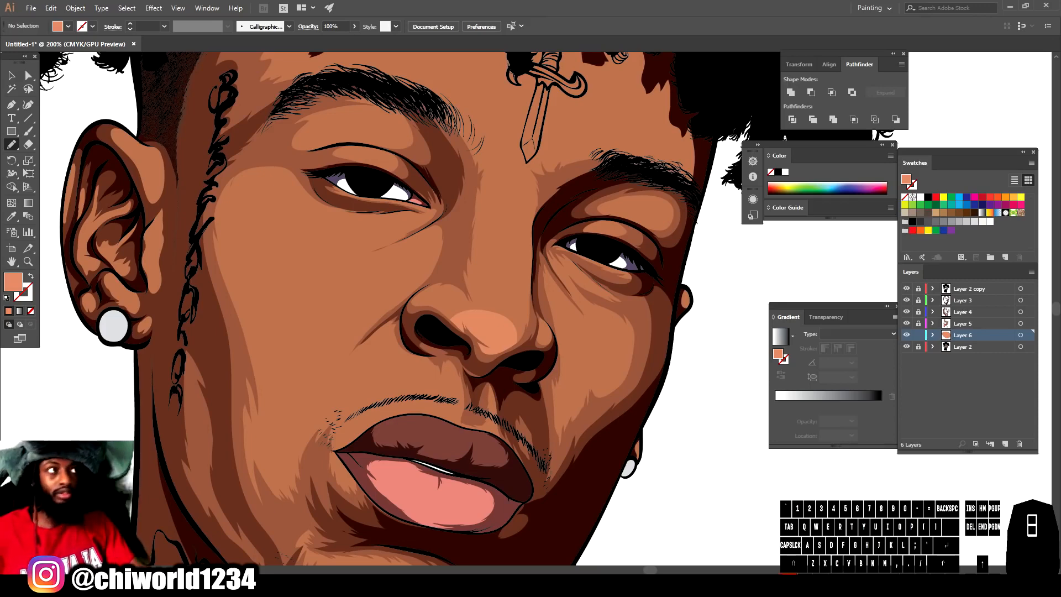
key("ctrl+z")
key("ctrl+minus")
key("ctrl+minus")
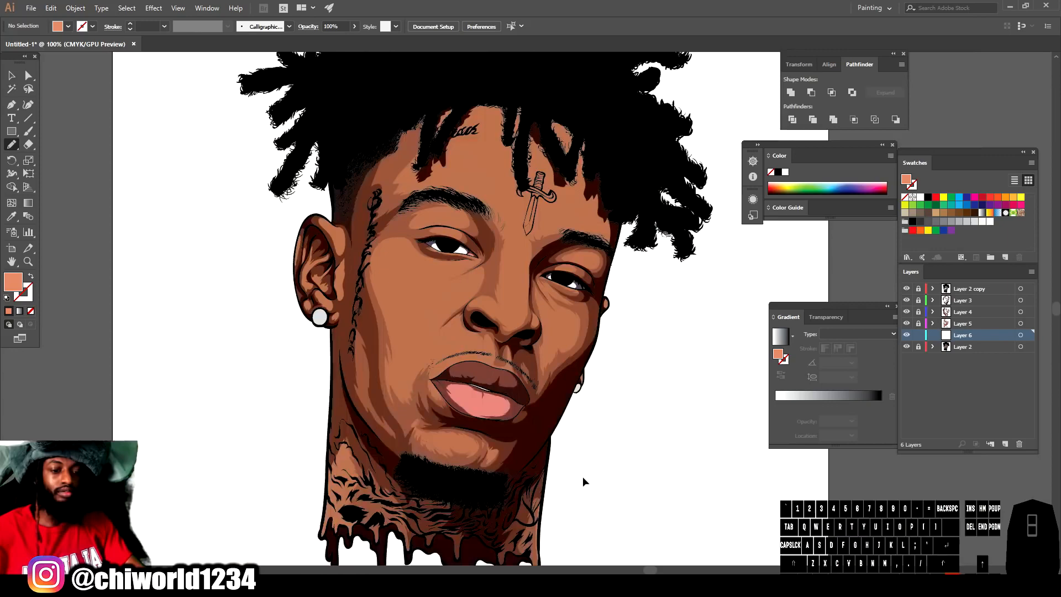
- Draw a small jagged peach highlight on the upper side of the near nostril wing
key("ctrl+equal")
key("ctrl+equal")
key("ctrl+equal")
key("ctrl+equal")
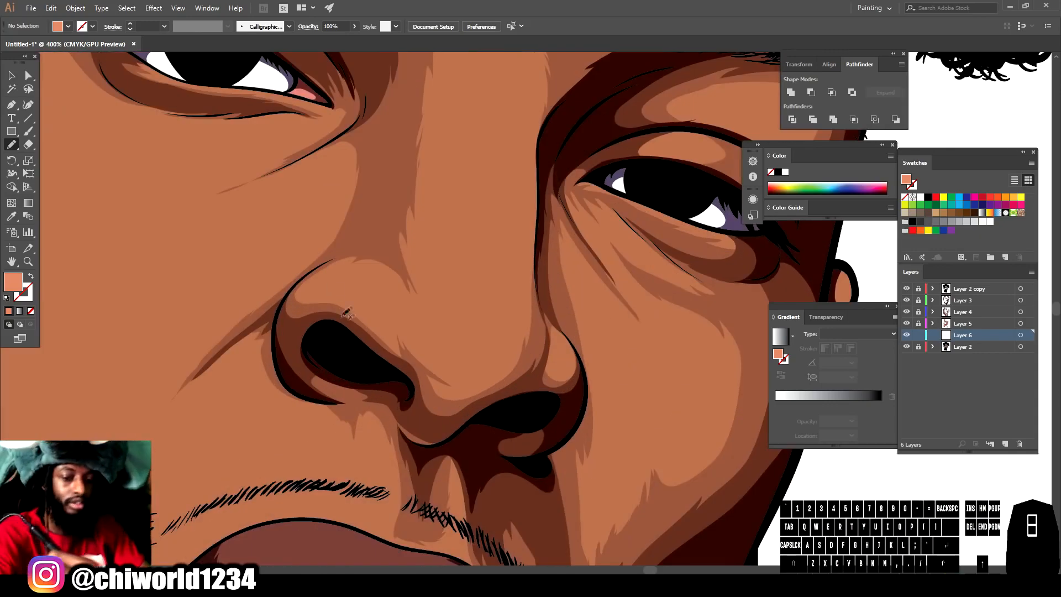
left_click_drag(360, 304, 371, 313)
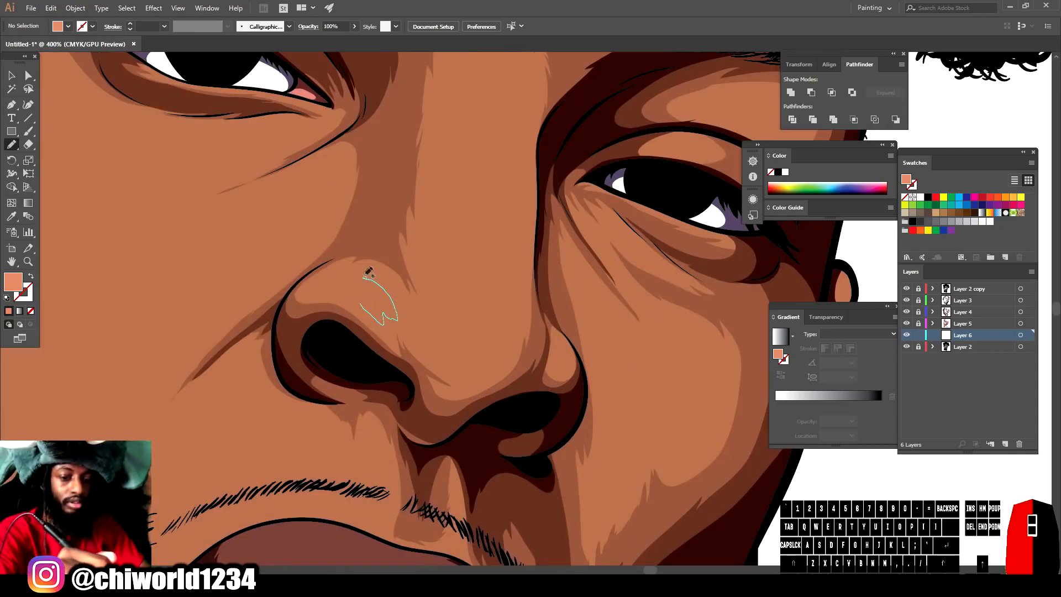
left_click_drag(339, 284, 335, 281)
- Draw a long jagged peach highlight from the nose tip up along the bridge to between the eyes
scroll(420, 387, "up", 3)
mouse_move(430, 404)
left_mouse_down()
mouse_move(458, 440)
mouse_move(511, 430)
left_mouse_up()
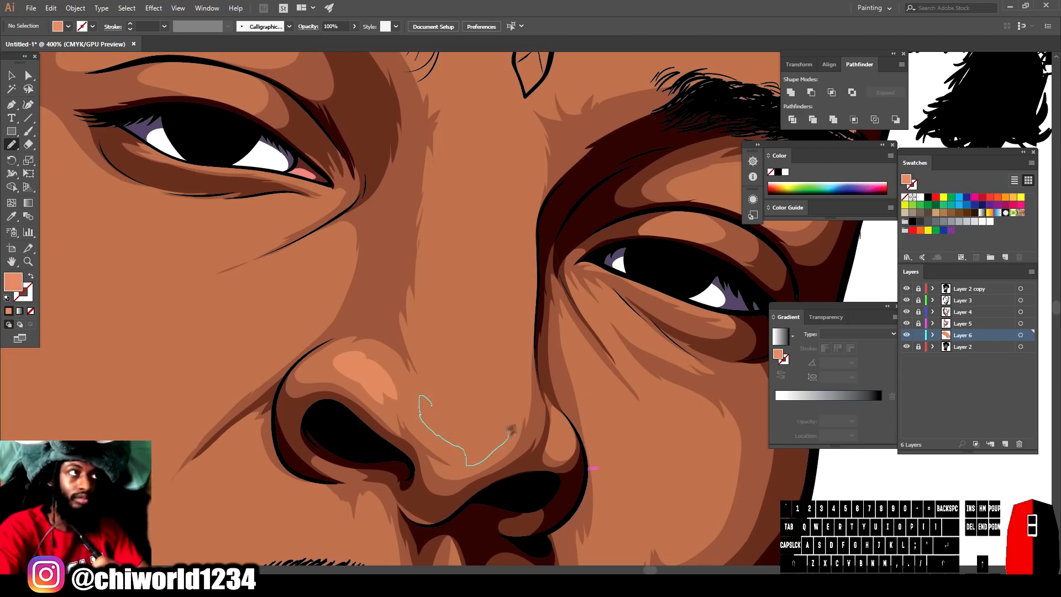
left_click_drag(504, 307, 497, 127)
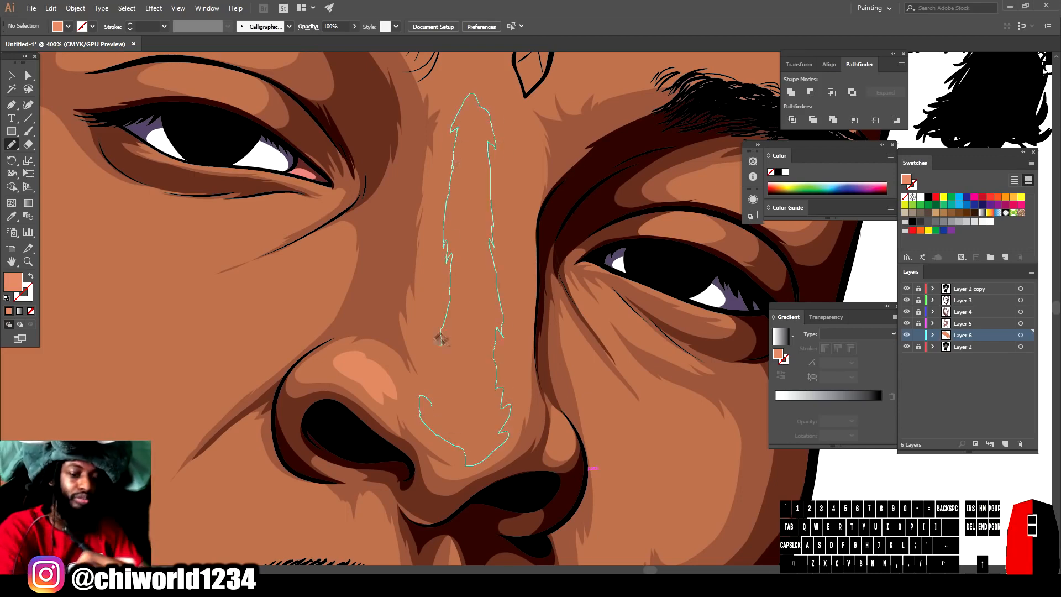
left_click_drag(442, 340, 431, 405)
- Draw a jagged peach highlight on the skin between the near nostril and the upper lip
scroll(658, 271, "down", 3)
scroll(606, 450, "up", 1)
left_click_drag(322, 388, 376, 365)
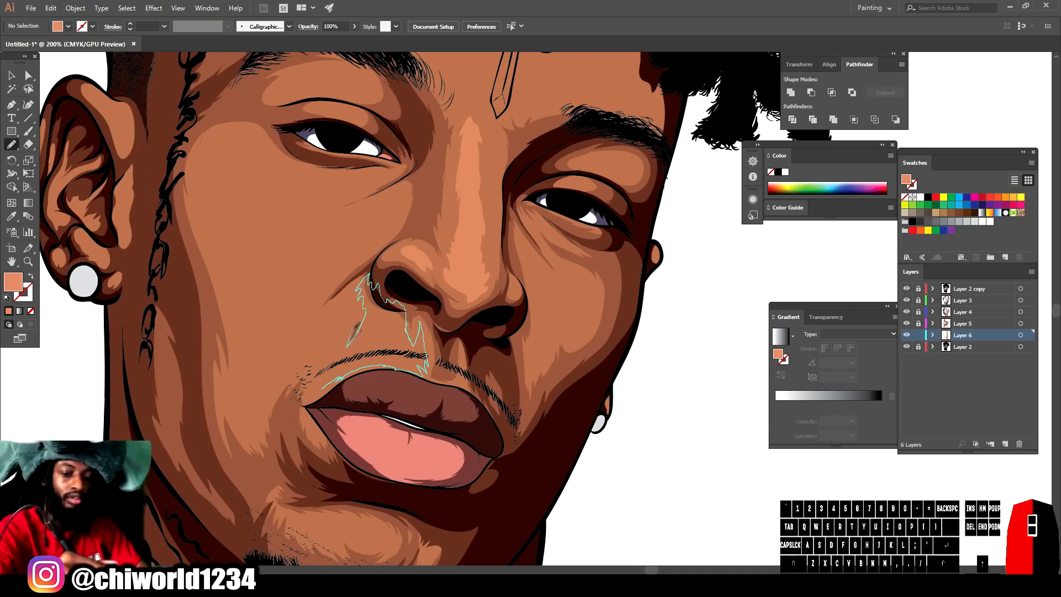
left_click_drag(326, 367, 322, 389)
- Draw a large jagged peach highlight across the near cheek below the eye, leaving the under-eye crease uncovered
scroll(685, 469, "down", 3)
scroll(649, 421, "up", 3)
scroll(640, 433, "down", 2)
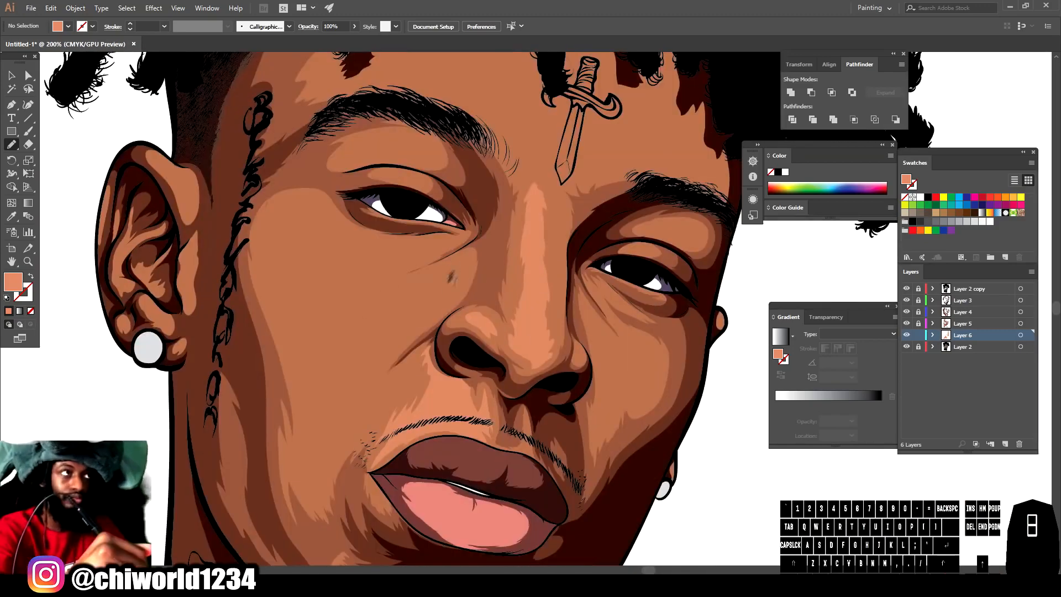
left_click_drag(432, 306, 470, 249)
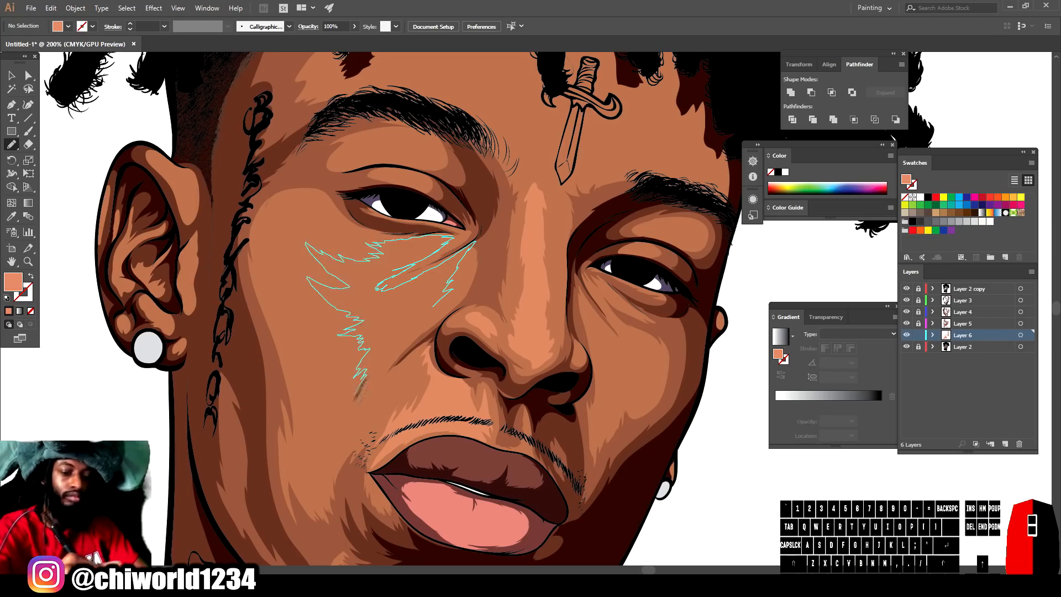
scroll(415, 336, "down", 4)
scroll(497, 276, "up", 5)
- Reshape the near cheek highlight along the under-eye crease and extend it on the outer cheek
mouse_move(550, 247)
left_mouse_down()
mouse_move(489, 259)
mouse_move(459, 249)
left_mouse_up()
left_click(501, 328, "ctrl")
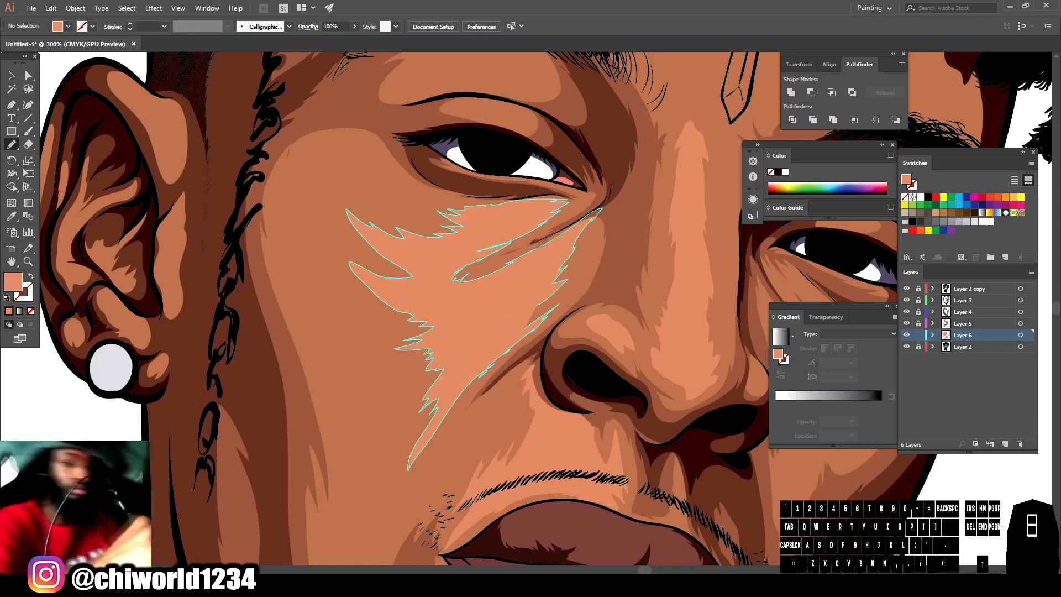
left_click_drag(565, 224, 482, 262)
mouse_move(416, 286)
left_mouse_down()
mouse_move(328, 197)
mouse_move(396, 278)
left_mouse_up()
mouse_move(339, 586)
- Draw peach highlights on the near eye's upper lid and on the skin between its crease and the eyebrow
key("ctrl+minus")
key("ctrl+minus")
key("ctrl+minus")
key("ctrl+minus")
key("ctrl+equal")
key("ctrl+equal")
key("ctrl+equal")
key("ctrl+equal")
key("ctrl+equal")
left_click_drag(539, 335, 536, 468)
left_click_drag(468, 193, 493, 168)
scroll(562, 311, "up", 5)
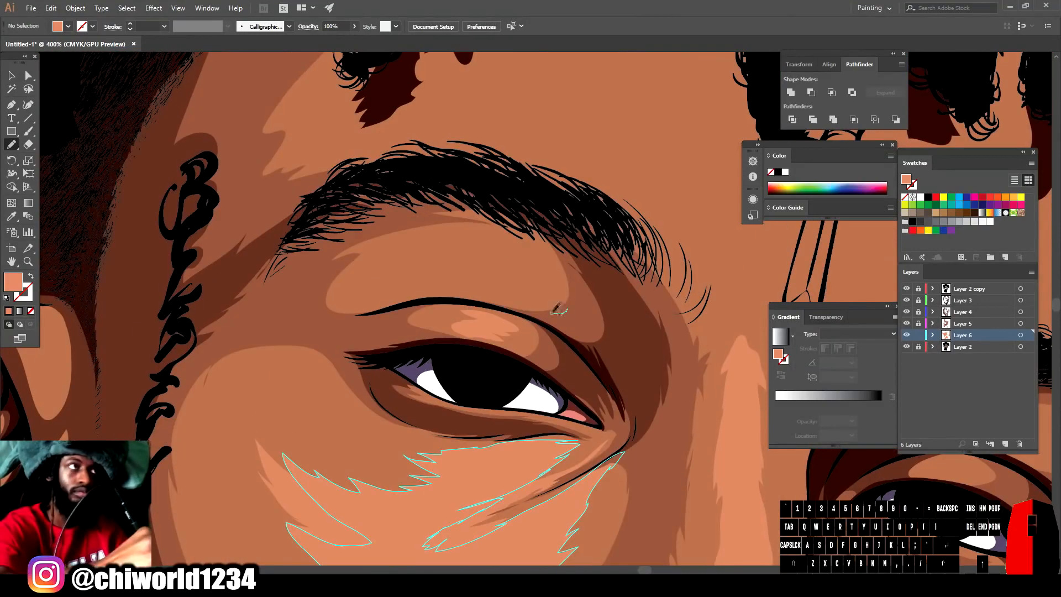
mouse_move(414, 277)
left_mouse_down()
mouse_move(547, 253)
mouse_move(568, 310)
left_mouse_up()
- Draw a large jagged peach highlight across the forehead above the near eyebrow
key("ctrl+minus")
key("ctrl+minus")
key("ctrl+minus")
key("ctrl+minus")
key("ctrl+minus")
left_click_drag(646, 451, 608, 463)
key("ctrl+equal")
key("ctrl+equal")
key("ctrl+equal")
mouse_move(429, 279)
left_mouse_down()
mouse_move(554, 325)
mouse_move(506, 282)
mouse_move(526, 158)
mouse_move(427, 150)
mouse_move(384, 239)
mouse_move(320, 281)
left_mouse_up()
key("ctrl+minus")
key("ctrl+minus")
key("ctrl+equal")
key("ctrl+equal")
key("ctrl+z")
mouse_move(425, 298)
left_mouse_down()
mouse_move(510, 279)
mouse_move(383, 131)
left_mouse_up()
left_click_drag(370, 250, 425, 297)
- Draw a jagged peach highlight on the chin just above the beard
key("ctrl+minus")
key("ctrl+minus")
key("ctrl+minus")
scroll(599, 400, "down", 4)
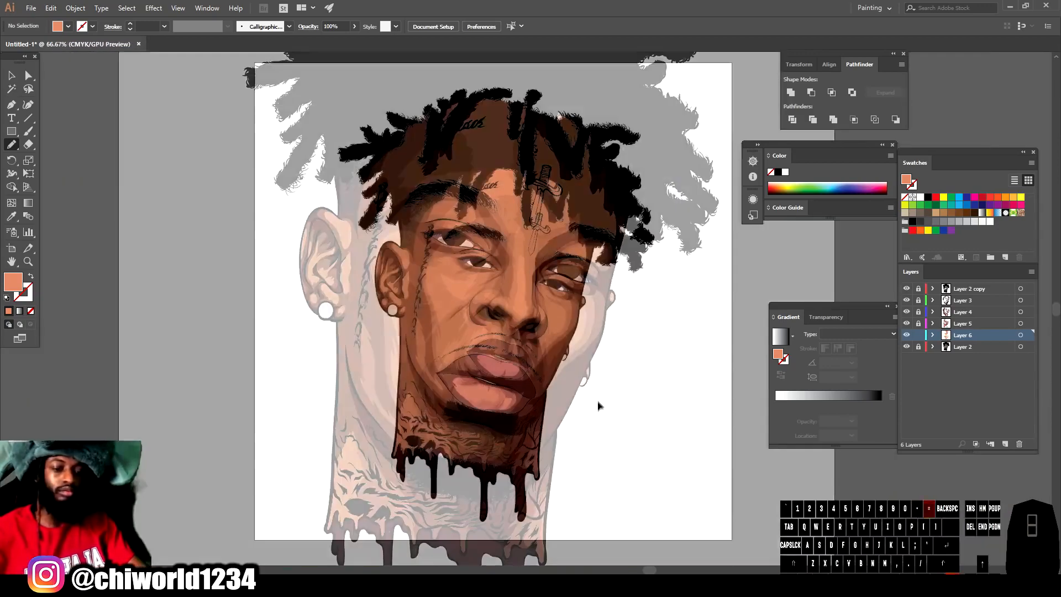
key("ctrl+equal")
key("ctrl+equal")
key("ctrl+equal")
mouse_move(361, 462)
left_mouse_down()
mouse_move(434, 460)
mouse_move(331, 469)
left_mouse_up()
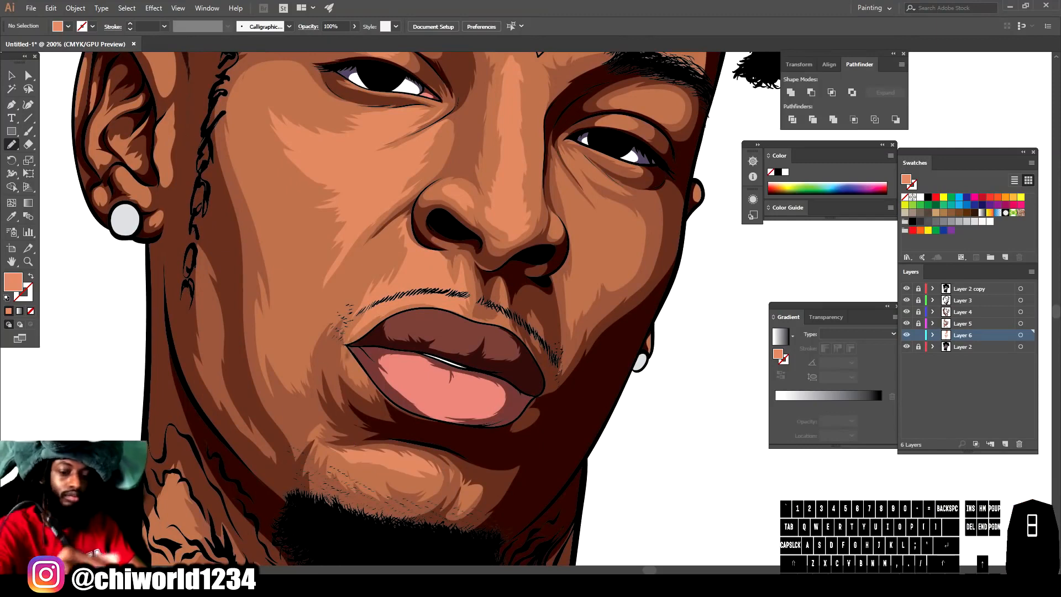
- Add a narrow peach highlight along the smile line running down from the near nostril
left_click_drag(412, 194, 359, 256)
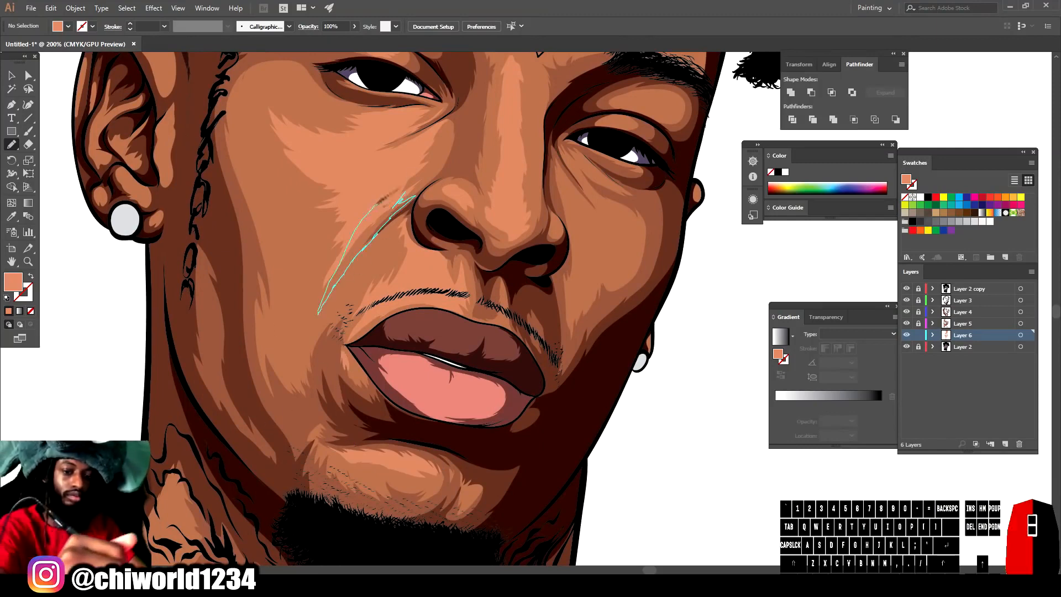
left_click_drag(376, 207, 412, 194)
- Draw jagged peach highlights on the far cheek beside the nose and beneath the far eye
key("ctrl+minus")
scroll(611, 528, "up", 2)
key("ctrl+equal")
scroll(607, 473, "up", 1)
left_click_drag(488, 405, 490, 431)
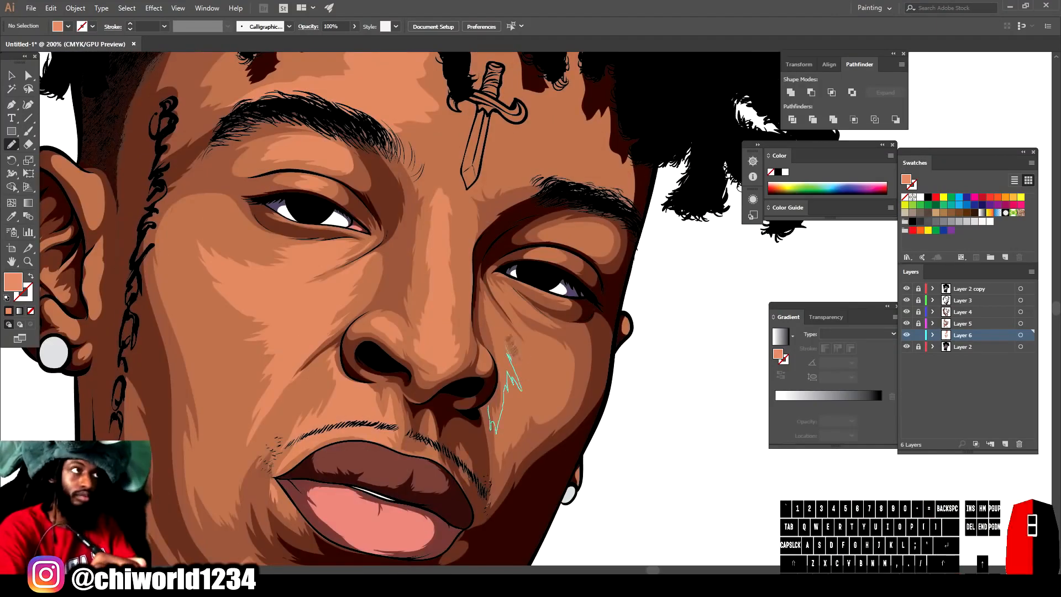
left_click_drag(490, 327, 489, 405)
left_click_drag(499, 299, 557, 296)
- Add peach highlights on the far eye's upper lid and on the forehead above the far eyebrow
mouse_move(539, 240)
left_mouse_down()
mouse_move(584, 231)
mouse_move(542, 239)
left_mouse_up()
mouse_move(565, 160)
left_mouse_down()
mouse_move(494, 142)
mouse_move(568, 163)
left_mouse_up()
key("ctrl+1")
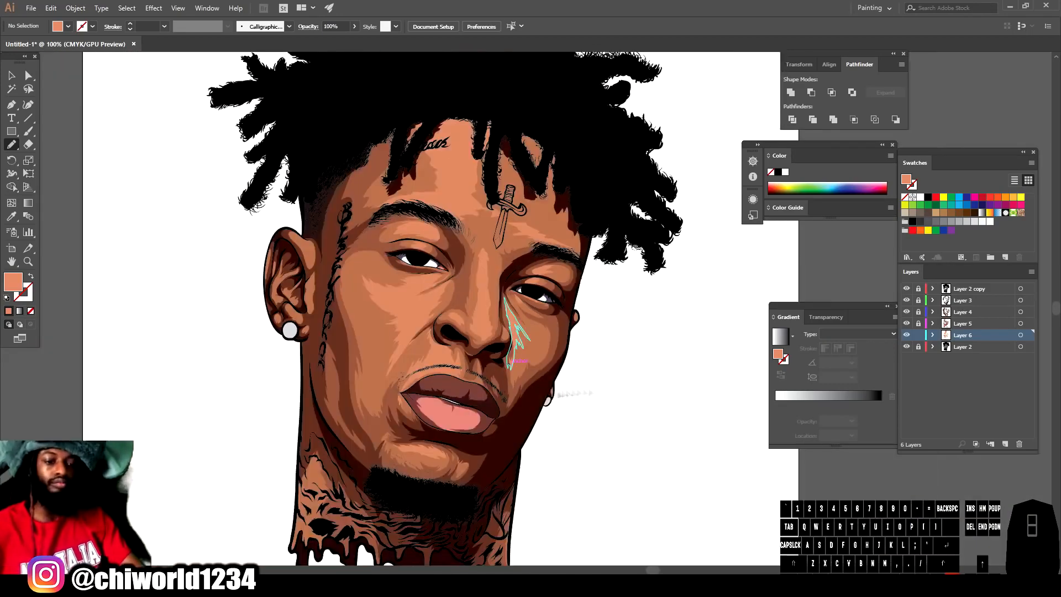
key("ctrl+minus")
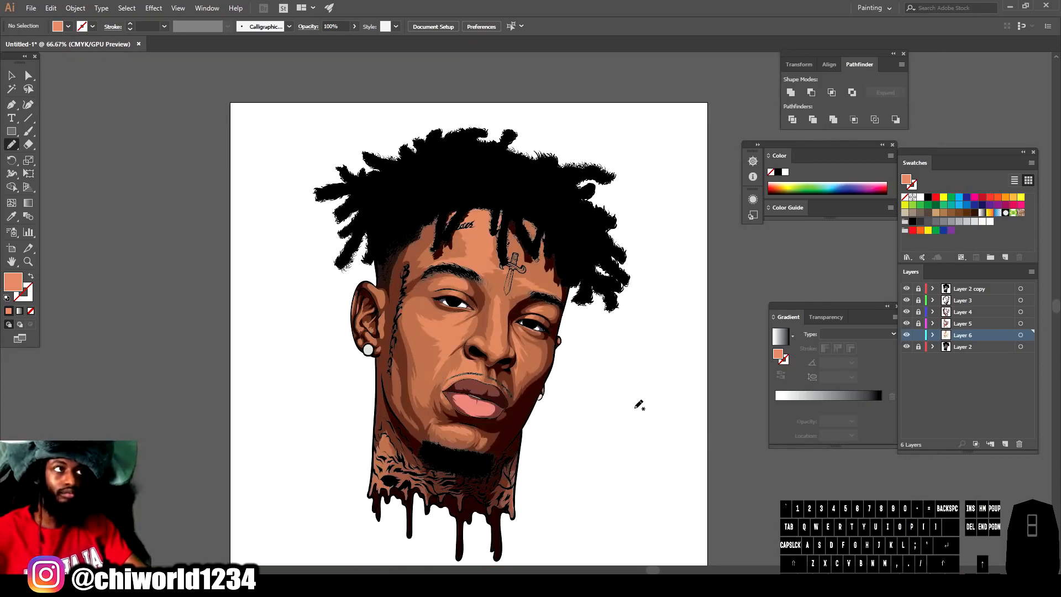
key("ctrl+equal")
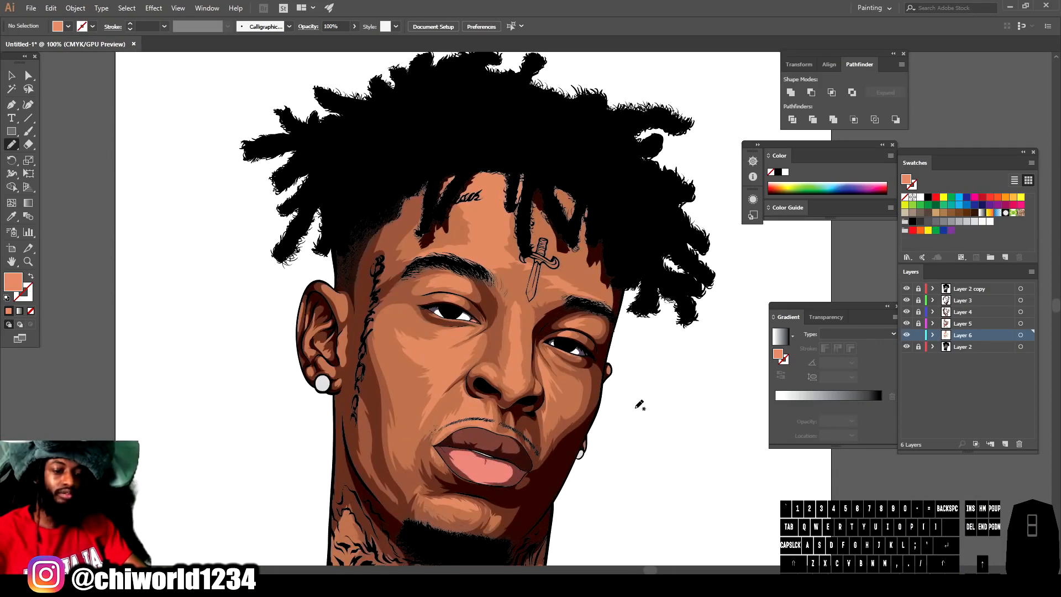
- Lock Layer 6 and insert a new layer directly beneath it
left_click(919, 335)
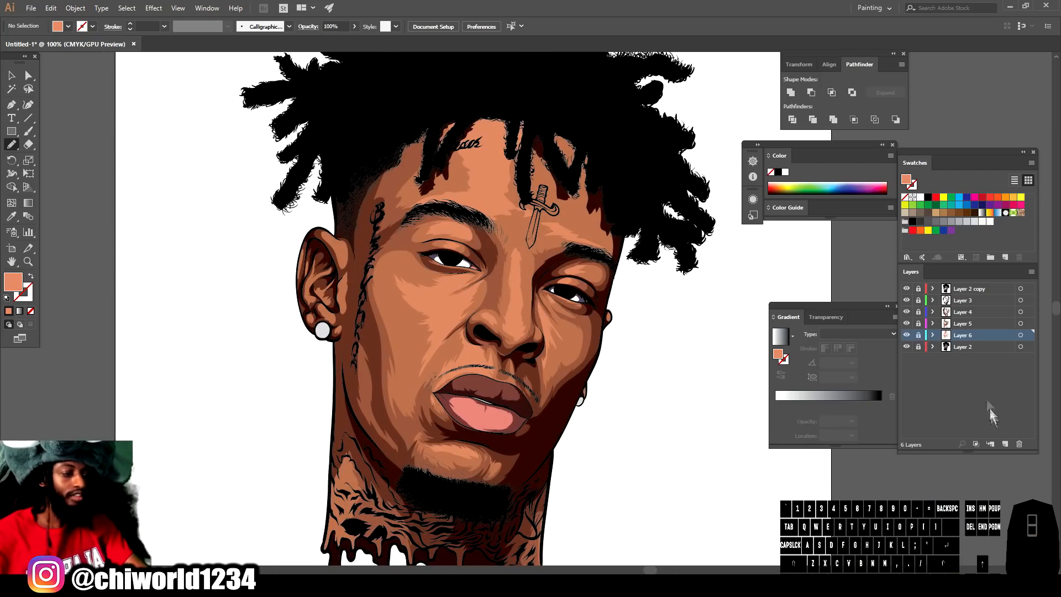
left_click(1003, 444)
left_click_drag(964, 332, 964, 351)
key("ctrl+minus")
key("ctrl+minus")
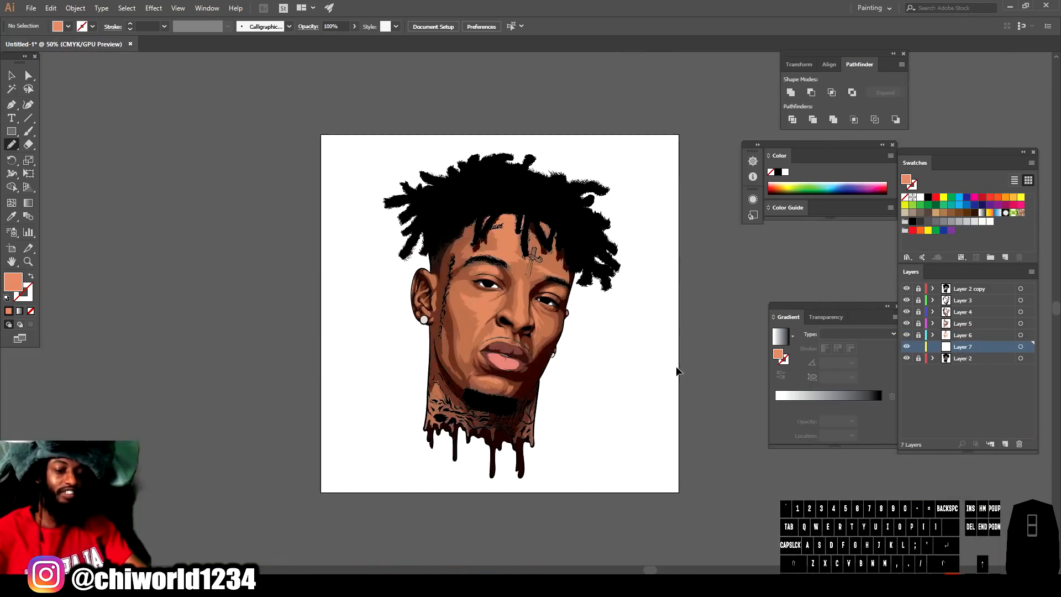
key("ctrl+plus")
key("ctrl+plus")
key("ctrl+plus")
key("ctrl+plus")
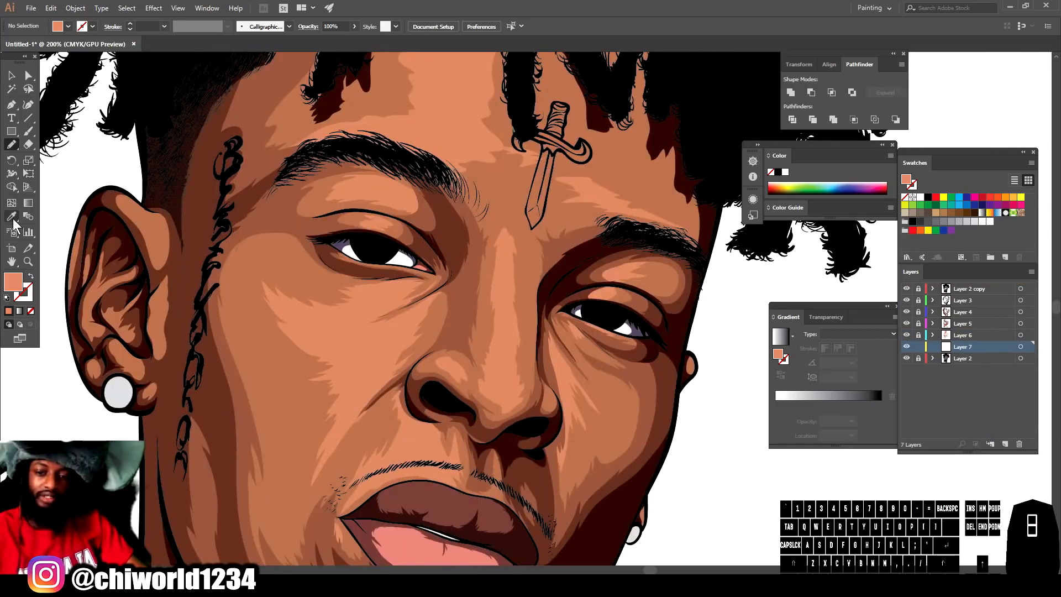
- Lighten the peach fill to about H 16°, S 46%, B 99% and move Layer 7 above Layer 6
left_click(13, 218)
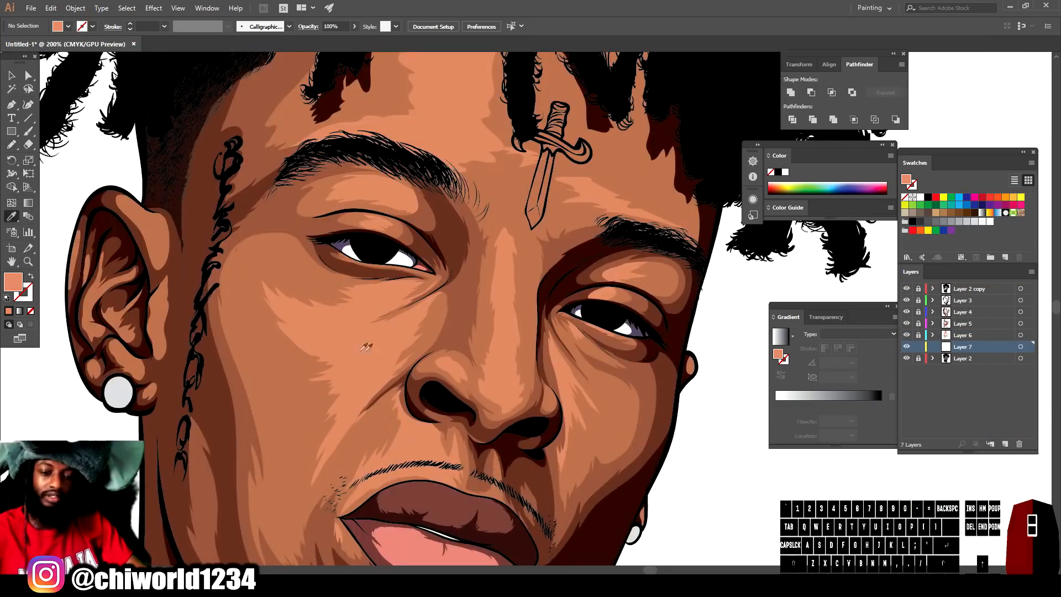
double_click(12, 283)
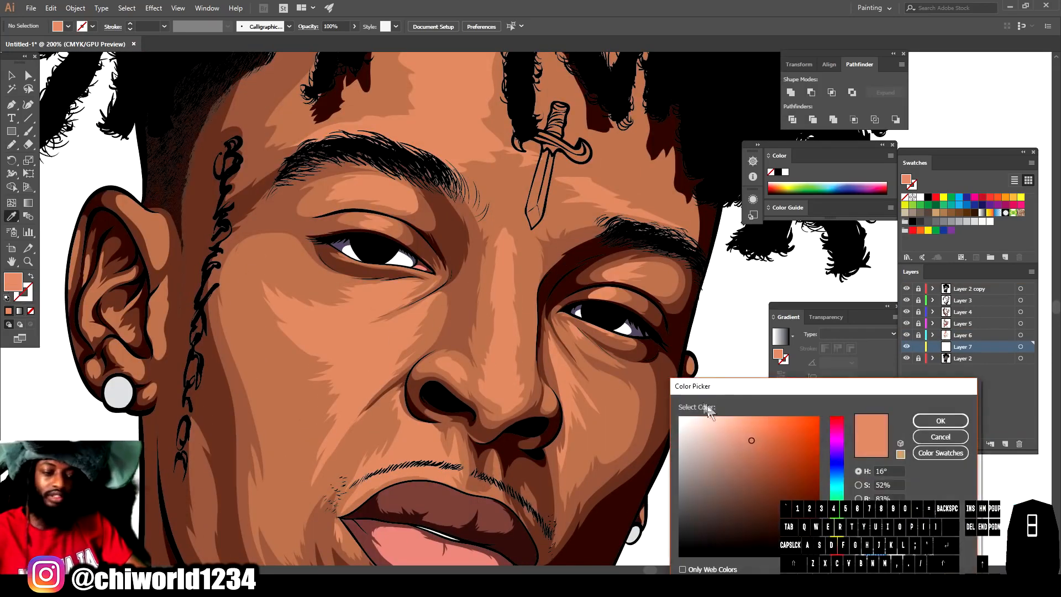
left_click_drag(751, 440, 742, 419)
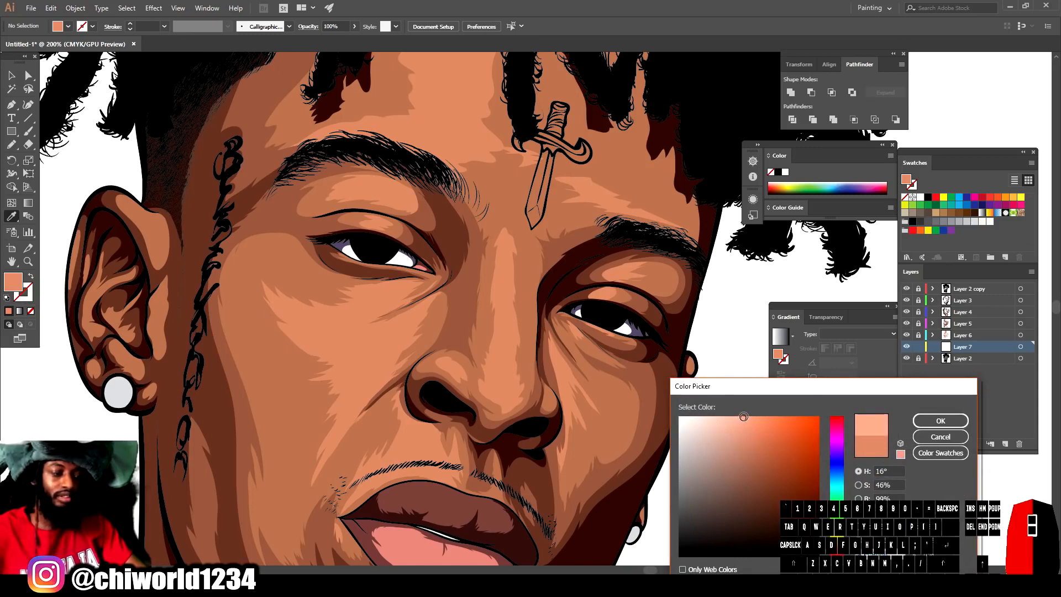
left_click(922, 423)
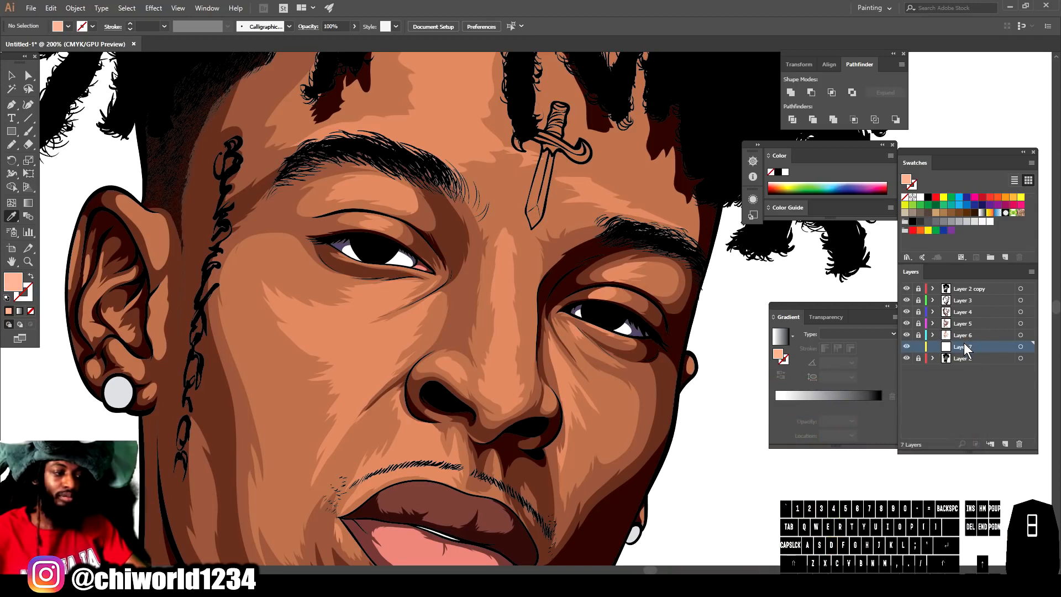
left_click_drag(965, 348, 967, 336)
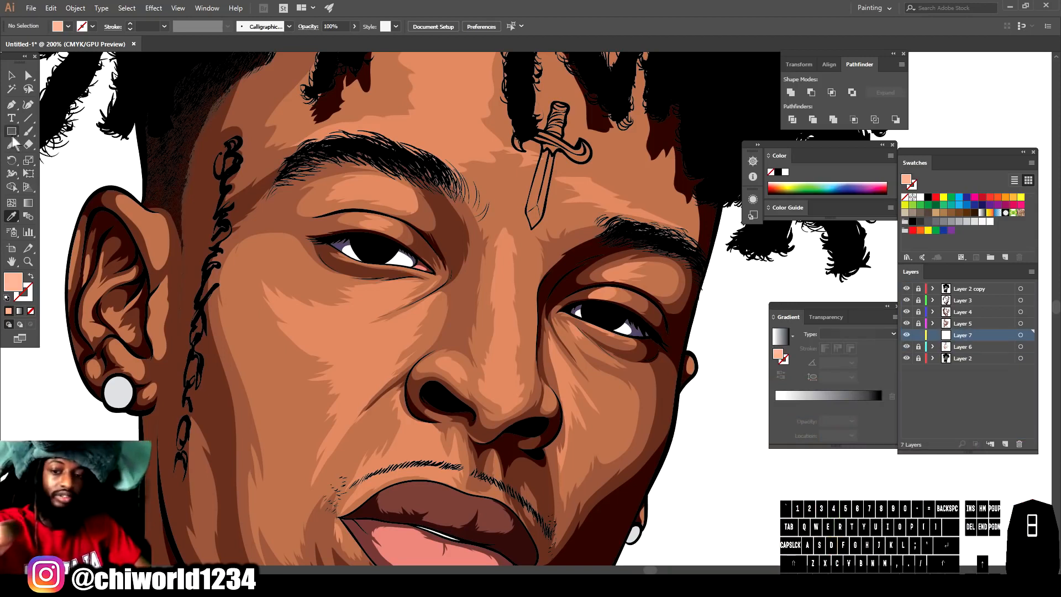
- Draw light peach highlights with the Pencil tool on the nose tip, along the nose bridge and above the near nostril
left_click_drag(14, 146, 25, 145)
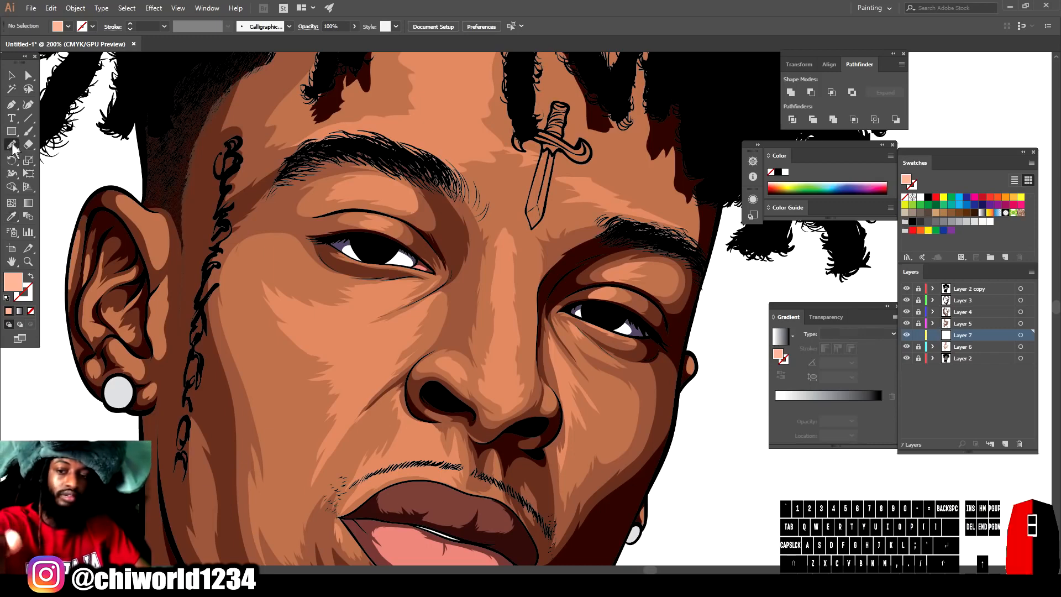
left_click_drag(494, 389, 496, 389)
mouse_move(498, 328)
left_mouse_down()
mouse_move(500, 299)
mouse_move(498, 327)
left_mouse_up()
key("ctrl+=")
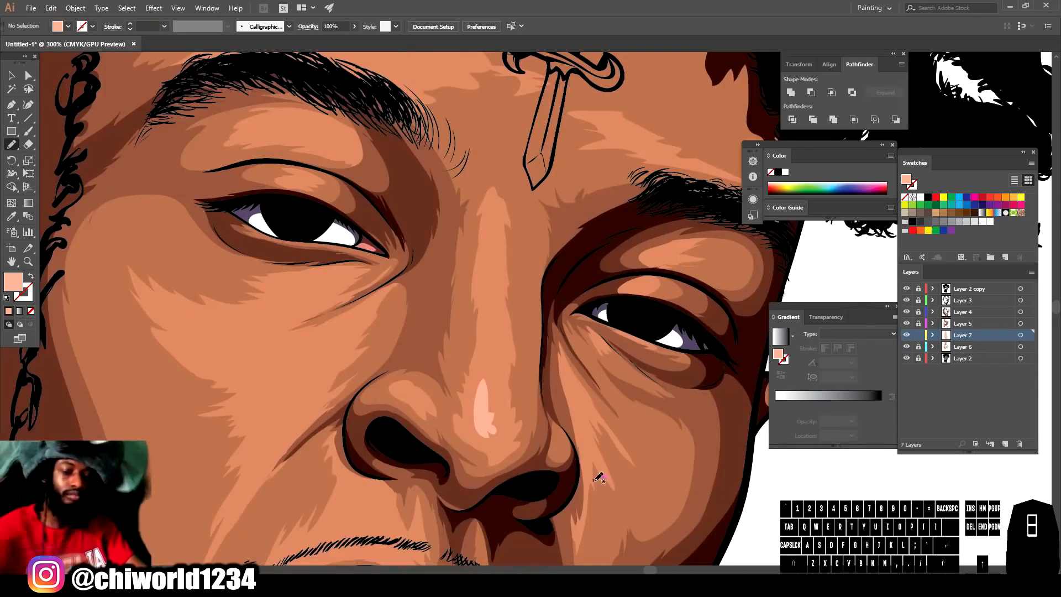
mouse_move(489, 371)
left_mouse_down()
mouse_move(475, 432)
mouse_move(488, 370)
left_mouse_up()
mouse_move(490, 327)
left_mouse_down()
mouse_move(495, 230)
mouse_move(485, 229)
mouse_move(481, 299)
left_mouse_up()
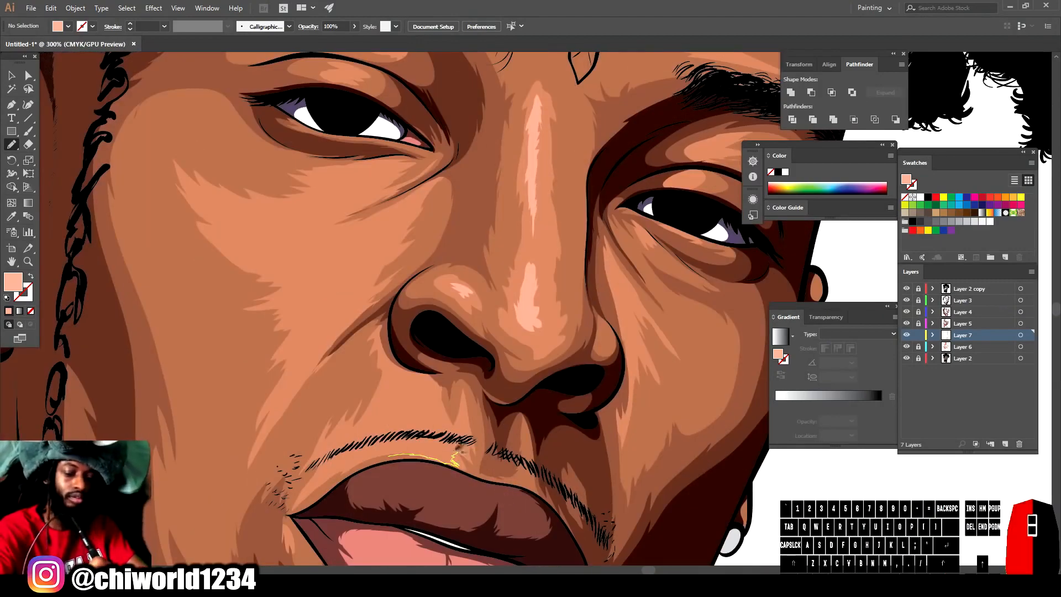
- Add light peach highlights above the upper lip around the moustache and along the top of the chin
left_click_drag(375, 460, 372, 463)
left_click_drag(419, 393, 394, 373)
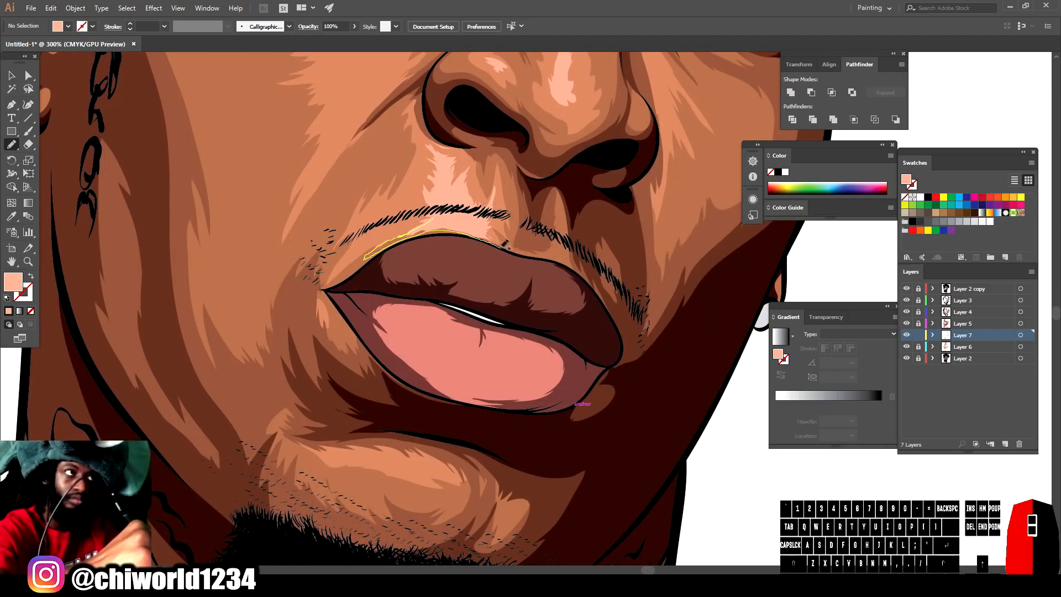
left_click_drag(508, 242, 470, 233)
mouse_move(553, 250)
left_mouse_down()
mouse_move(557, 215)
mouse_move(554, 235)
left_mouse_up()
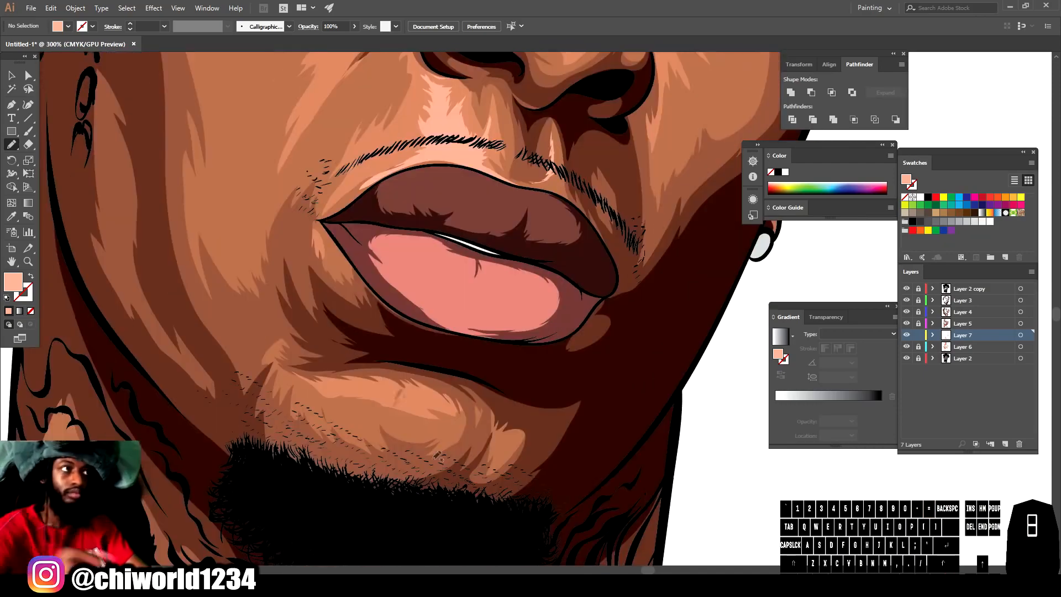
left_click_drag(410, 386, 342, 374)
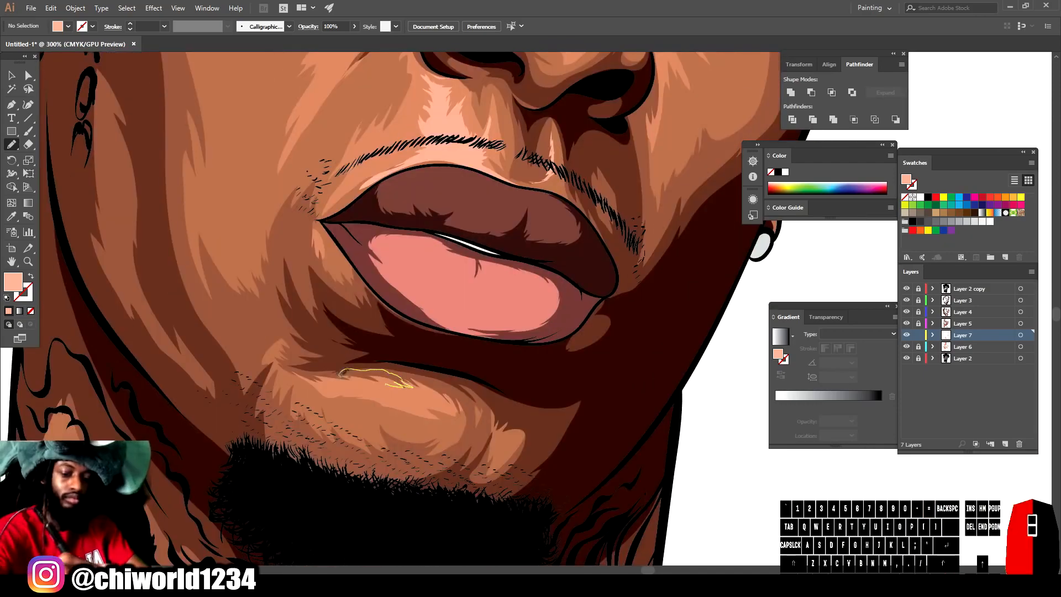
left_click_drag(408, 394, 412, 387)
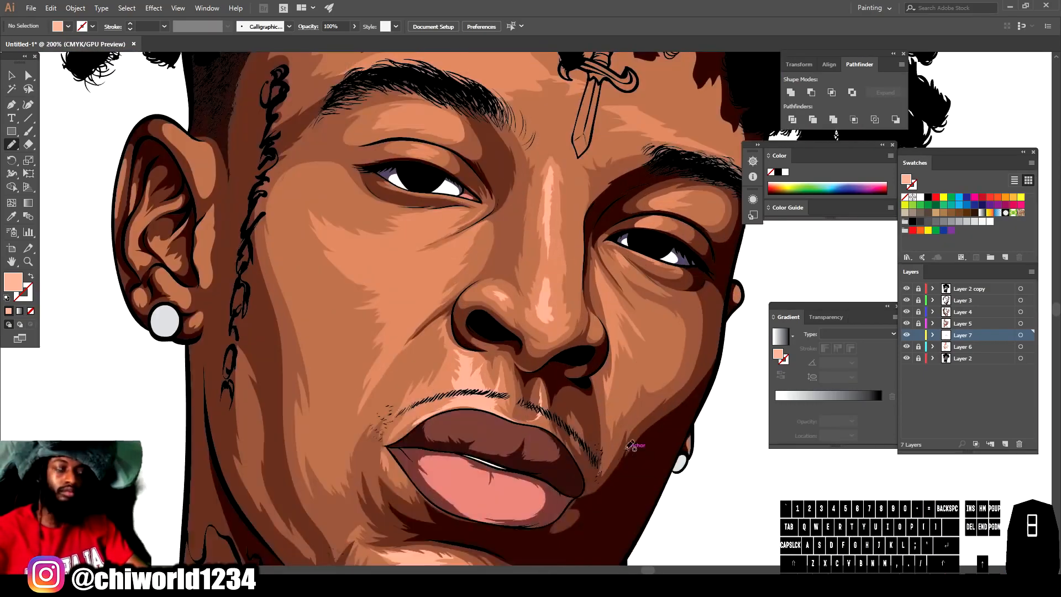
- Draw jagged light peach highlights on the near cheek beneath the eye and on the near eye's upper lid
left_click_drag(418, 370, 454, 338)
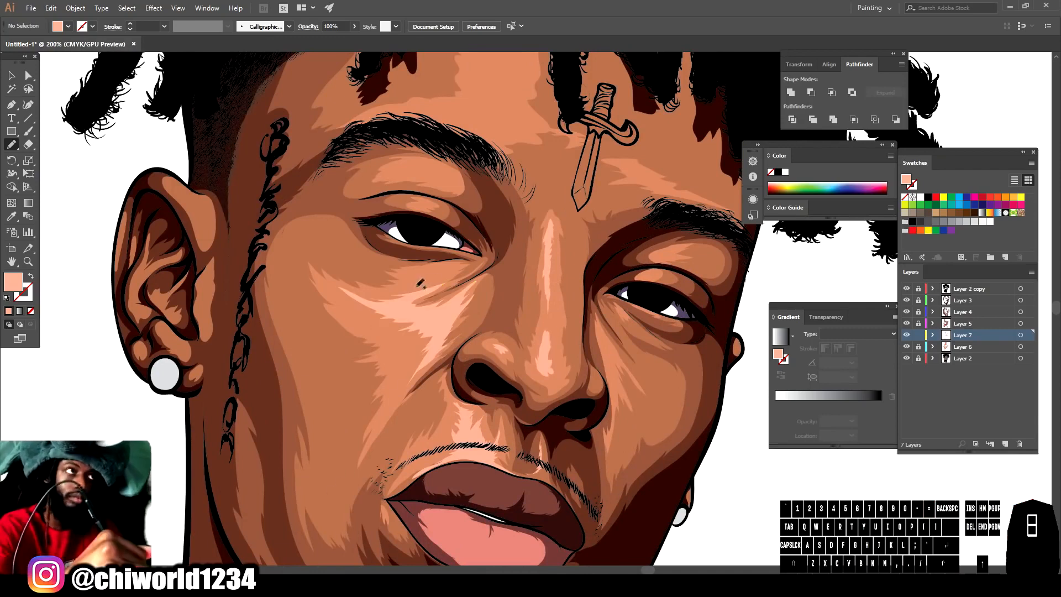
mouse_move(449, 360)
left_mouse_down()
mouse_move(444, 389)
mouse_move(458, 387)
left_mouse_up()
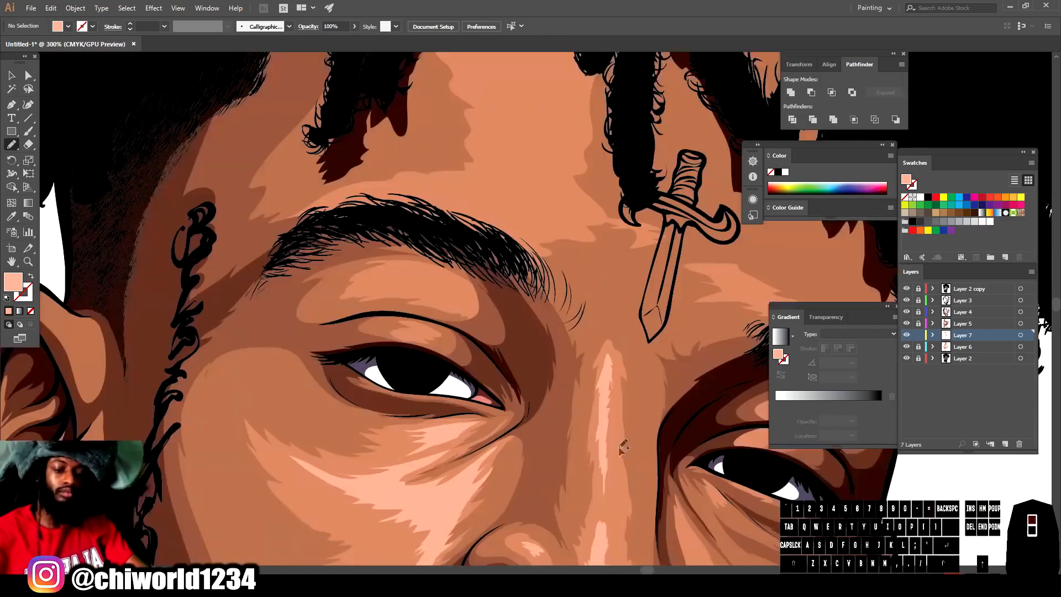
scroll(620, 454, "down", 1)
mouse_move(458, 404)
left_mouse_down()
mouse_move(513, 388)
mouse_move(464, 375)
mouse_move(459, 403)
left_mouse_up()
mouse_move(480, 382)
left_mouse_down()
mouse_move(518, 382)
mouse_move(417, 414)
left_mouse_up()
left_click_drag(404, 312, 424, 311)
mouse_move(425, 269)
left_mouse_down()
mouse_move(480, 274)
mouse_move(406, 264)
left_mouse_up()
- Draw a large jagged light peach highlight down the middle of the forehead, from the hairline towards the near eyebrow
key("ctrl+minus")
key("ctrl+minus")
key("ctrl+minus")
key("ctrl+minus")
key("ctrl+plus")
key("ctrl+plus")
key("ctrl+plus")
key("ctrl+plus")
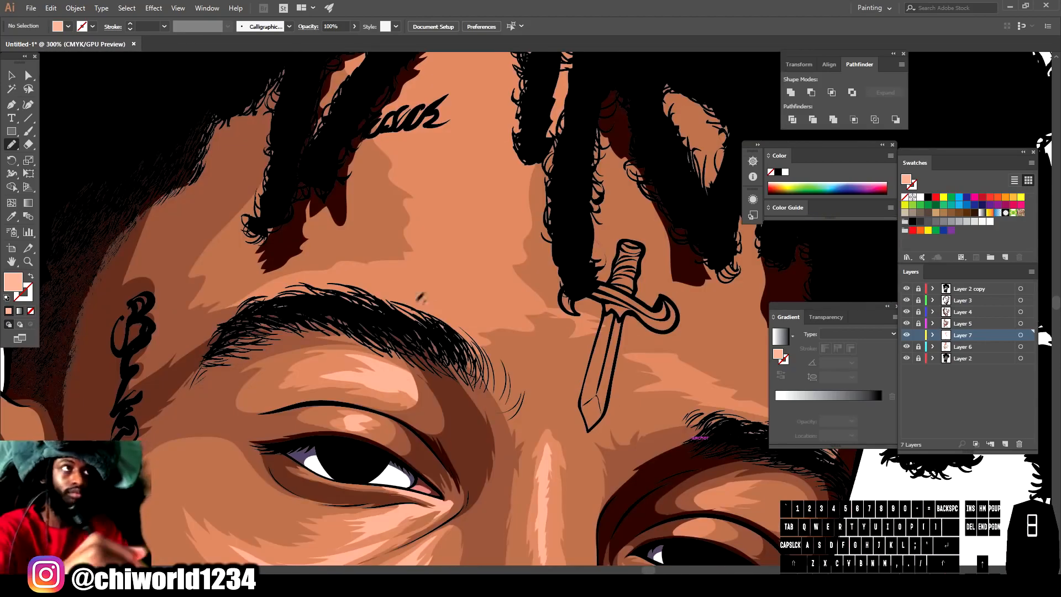
left_click_drag(331, 300, 445, 300)
mouse_move(493, 258)
left_mouse_down()
mouse_move(530, 77)
mouse_move(442, 141)
mouse_move(406, 301)
left_mouse_up()
scroll(664, 475, "down", 4)
scroll(652, 500, "up", 2)
left_click_drag(433, 186, 492, 172)
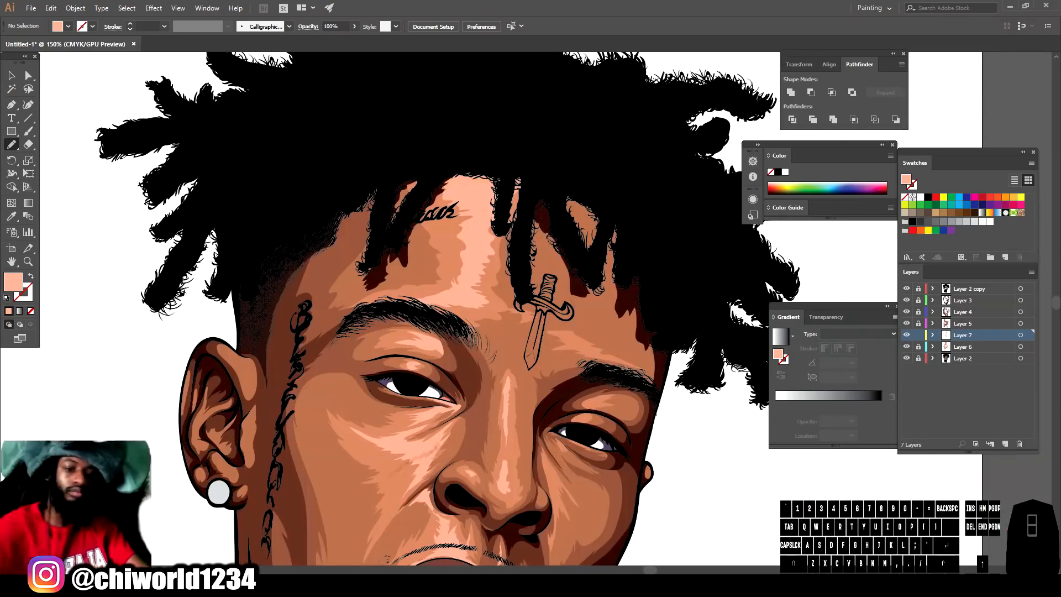
- Draw a jagged highlight across the upper part of the lower lip
scroll(569, 455, "down", 4)
scroll(608, 460, "up", 3)
scroll(618, 451, "up", 4)
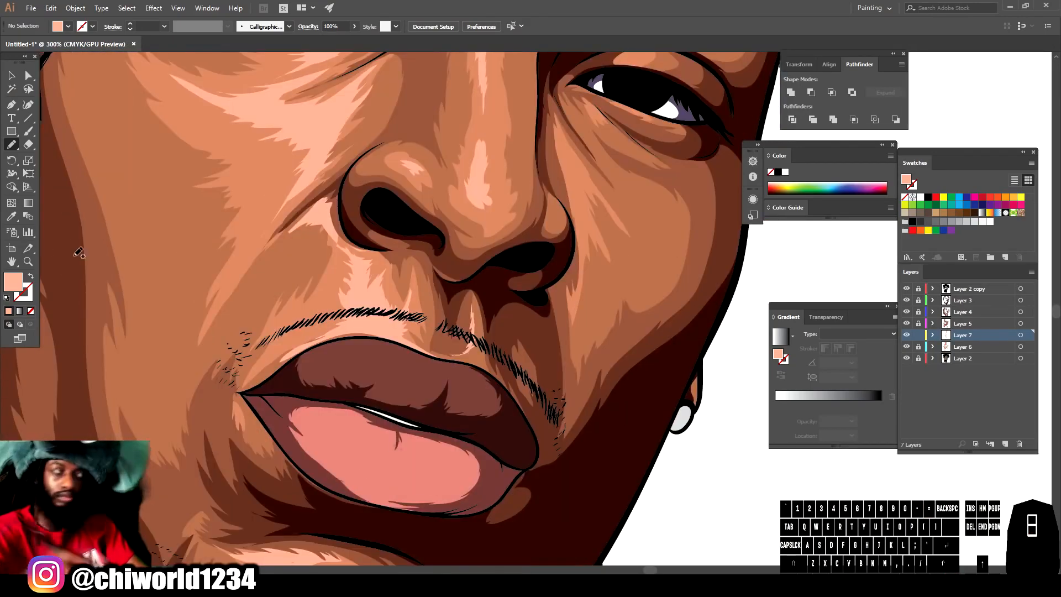
left_click_drag(451, 461, 401, 452)
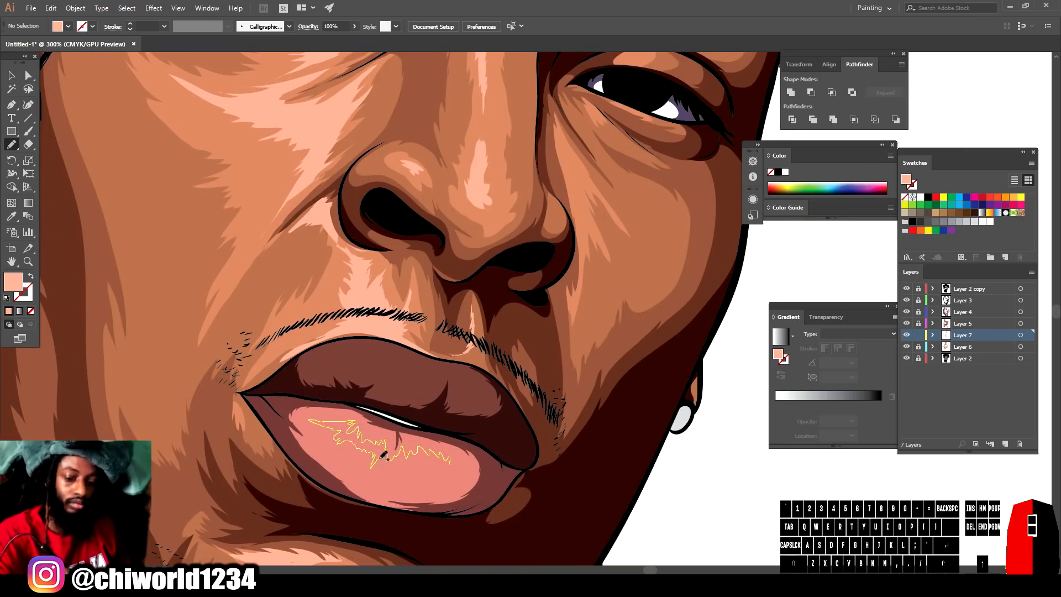
left_click_drag(428, 463, 445, 462)
- Try a different fill colour on the lower-lip highlight
left_click(12, 75)
left_click(380, 446)
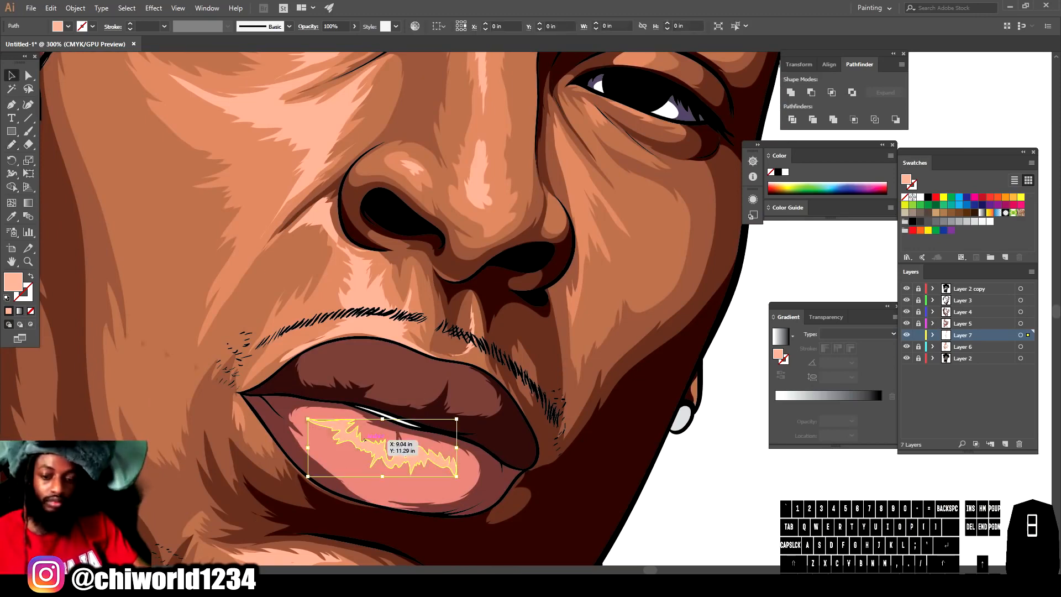
double_click(14, 282)
left_click(835, 555)
left_click(723, 420)
left_click(938, 423)
key("ctrl+minus")
key("ctrl+minus")
left_click(669, 512)
scroll(514, 503, "up", 3)
- Recolour the lower-lip highlight with a lighter tint of the pink sampled from the lower lip
left_click(390, 464)
key("i")
left_click(325, 425)
double_click(13, 282)
left_click(739, 418)
left_click(930, 420)
left_click(12, 76)
left_click(806, 471)
key("ctrl+minus")
key("ctrl+minus")
key("ctrl+minus")
key("ctrl+equal")
key("ctrl+equal")
key("ctrl+equal")
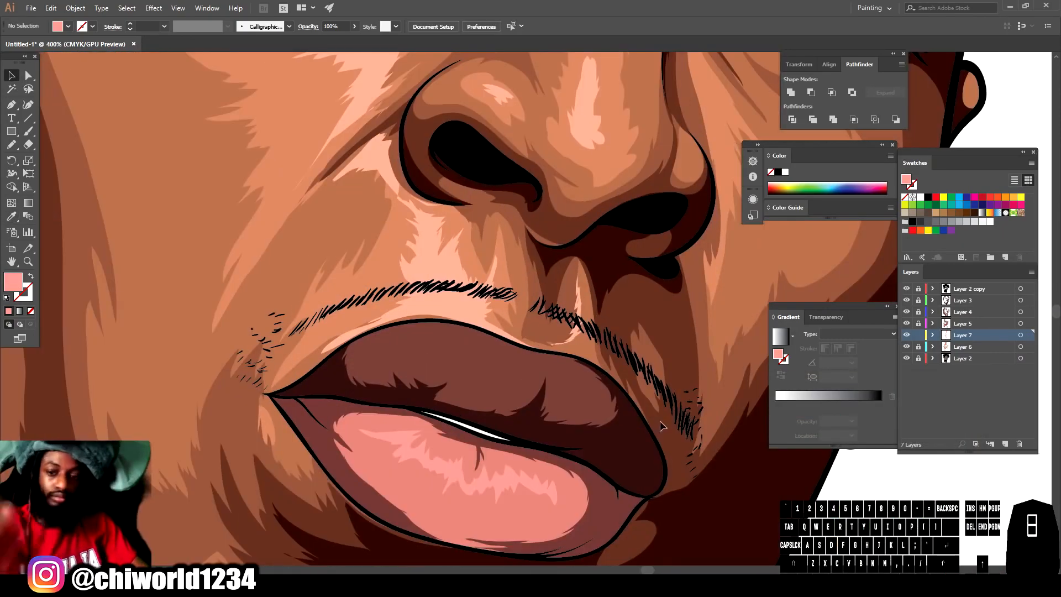
- Sample the upper lip's colour, lighten it to about H 5°, S 40%, B 59%, and draw a jagged highlight across the upper lip
key("i")
left_click(370, 368)
double_click(14, 282)
mouse_move(750, 445)
left_mouse_down()
mouse_move(728, 463)
mouse_move(733, 475)
left_mouse_up()
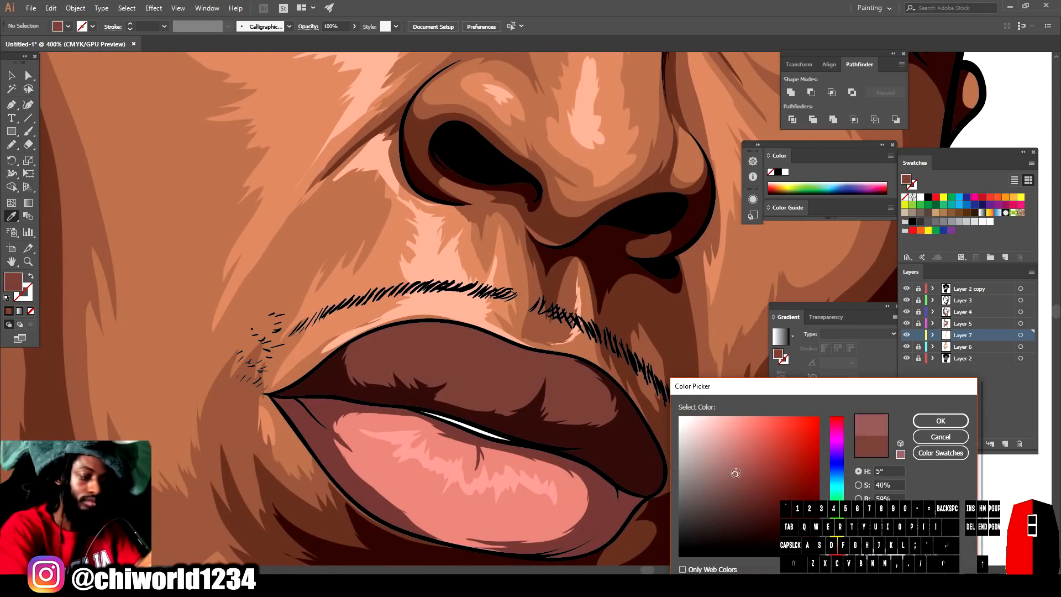
left_click(941, 421)
key("n")
left_click_drag(520, 385, 490, 371)
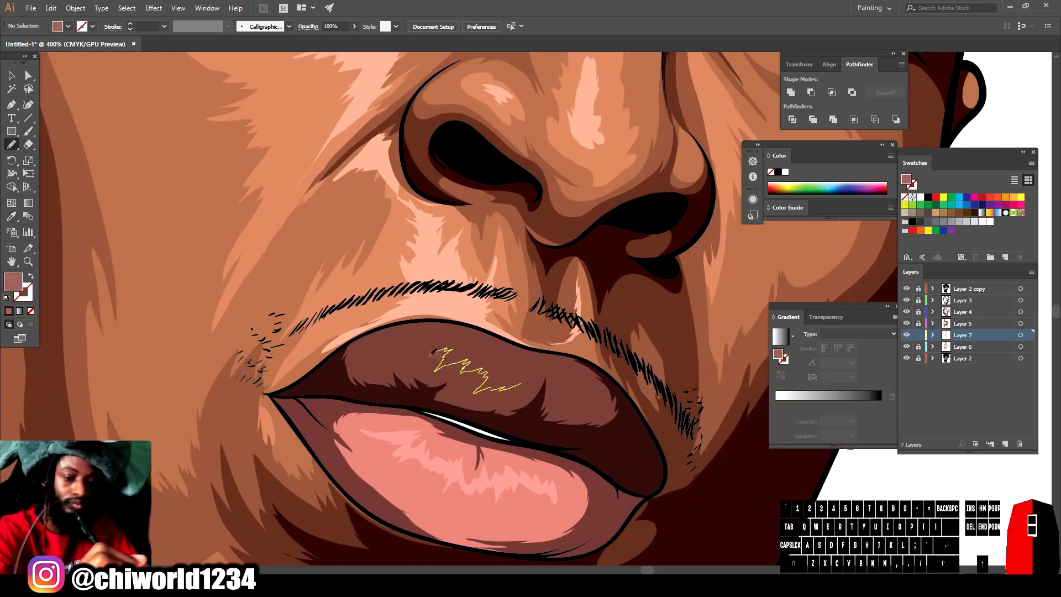
left_click_drag(502, 382, 559, 382)
- Examine the highlights across the whole portrait
key("ctrl+minus")
key("ctrl+minus")
key("ctrl+minus")
key("ctrl+minus")
scroll(661, 484, "up", 2)
key("ctrl+equal")
key("ctrl+minus")
key("ctrl+minus")
key("ctrl+minus")
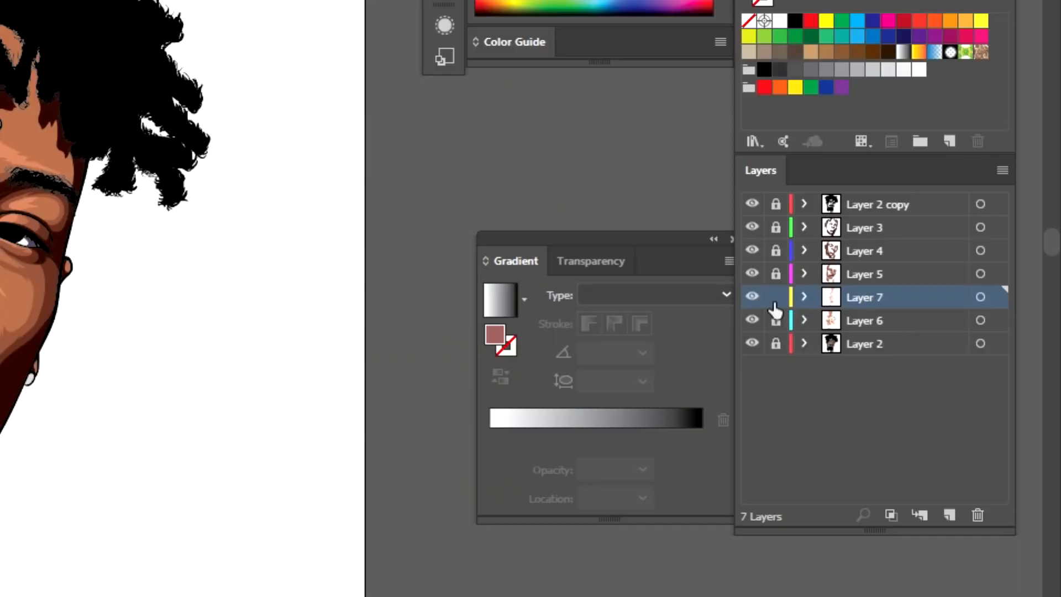
- Lock Layer 7 and add a new layer at the very top of the layer stack
left_click(775, 298)
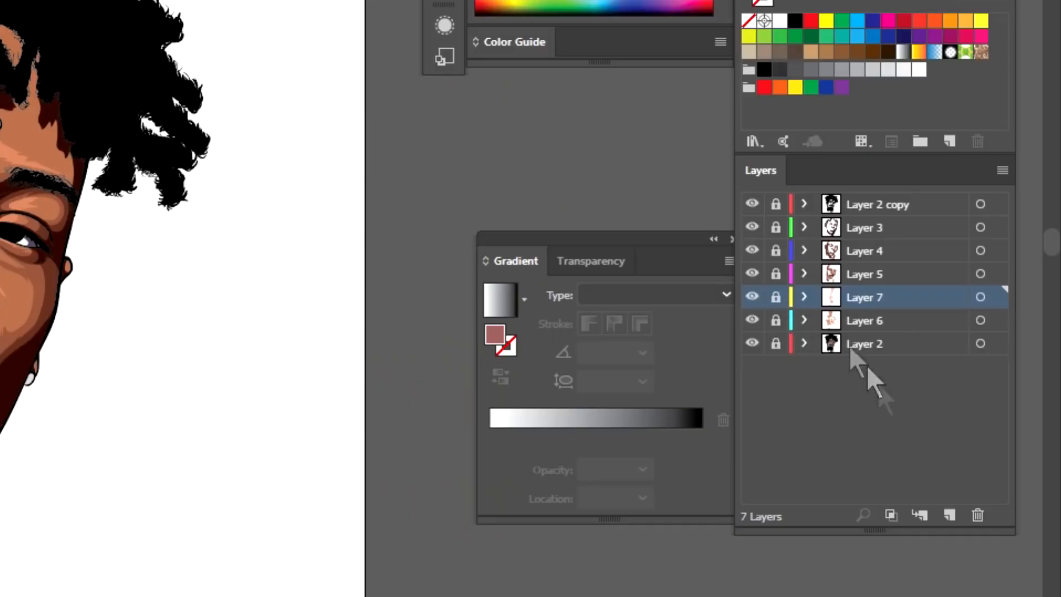
left_click(949, 515)
left_click_drag(850, 296, 858, 198)
scroll(370, 356, "up", 2)
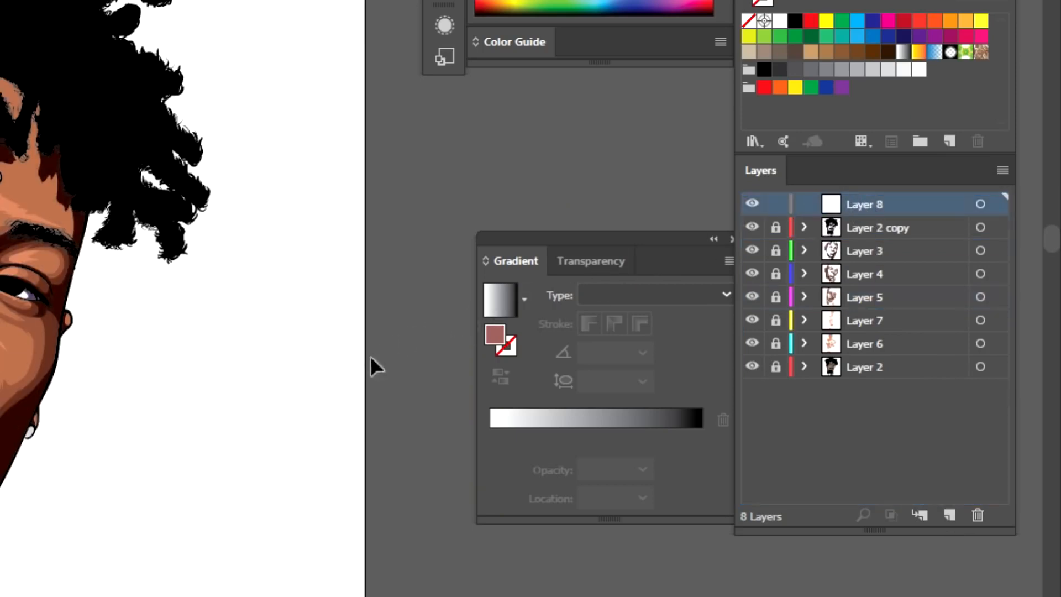
- Draw a small round catchlight with white fill and no stroke in each eye using the Pencil tool
key("ctrl+plus")
key("ctrl+plus")
key("ctrl+plus")
key("ctrl+plus")
key("d")
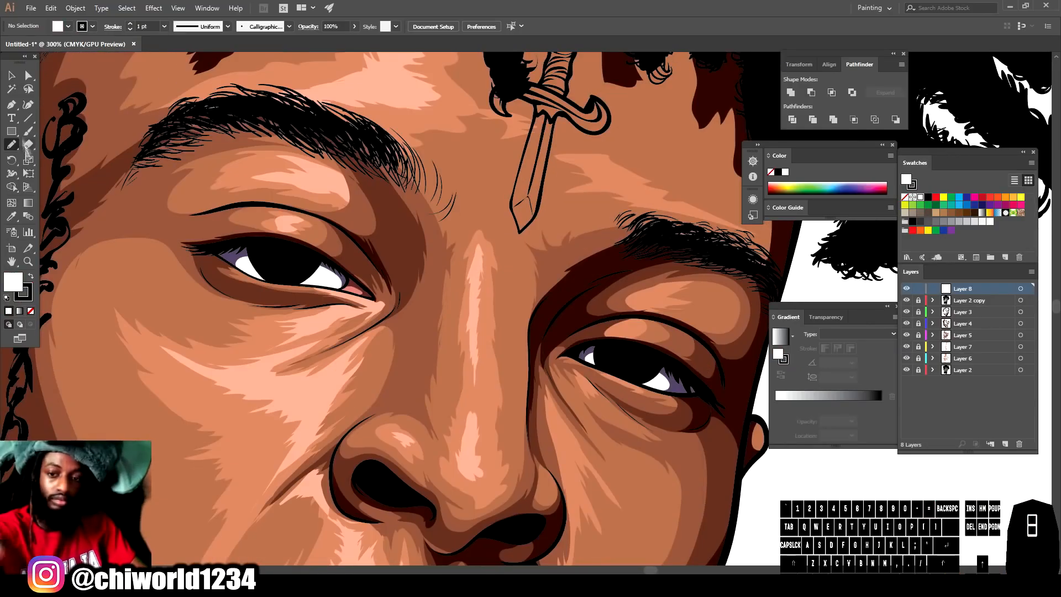
left_click(28, 132)
left_click(268, 258)
left_click(31, 311)
left_click(12, 280)
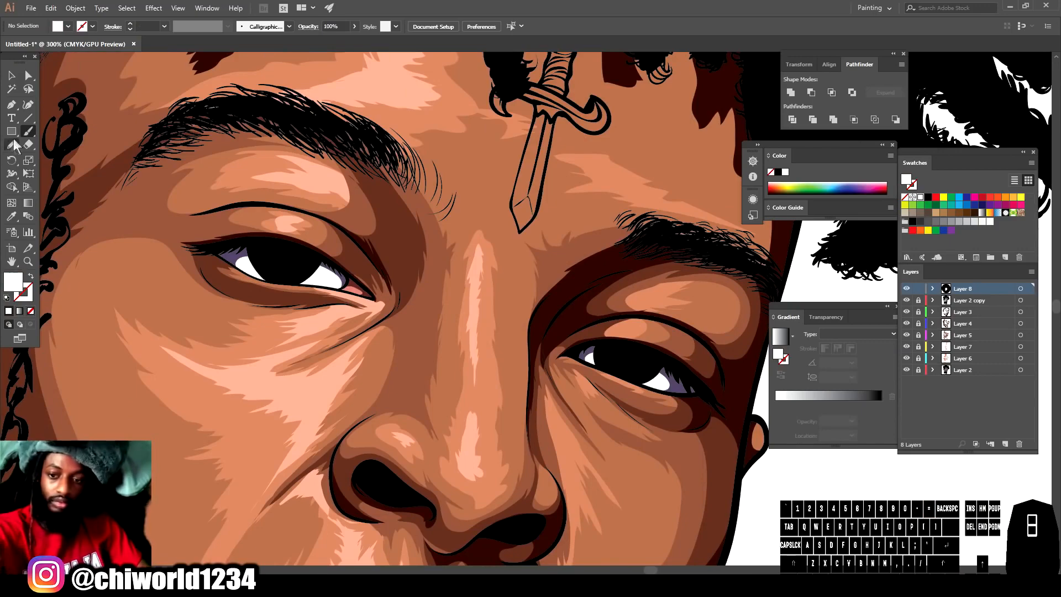
left_click(11, 144)
left_click(269, 253)
left_click(613, 351)
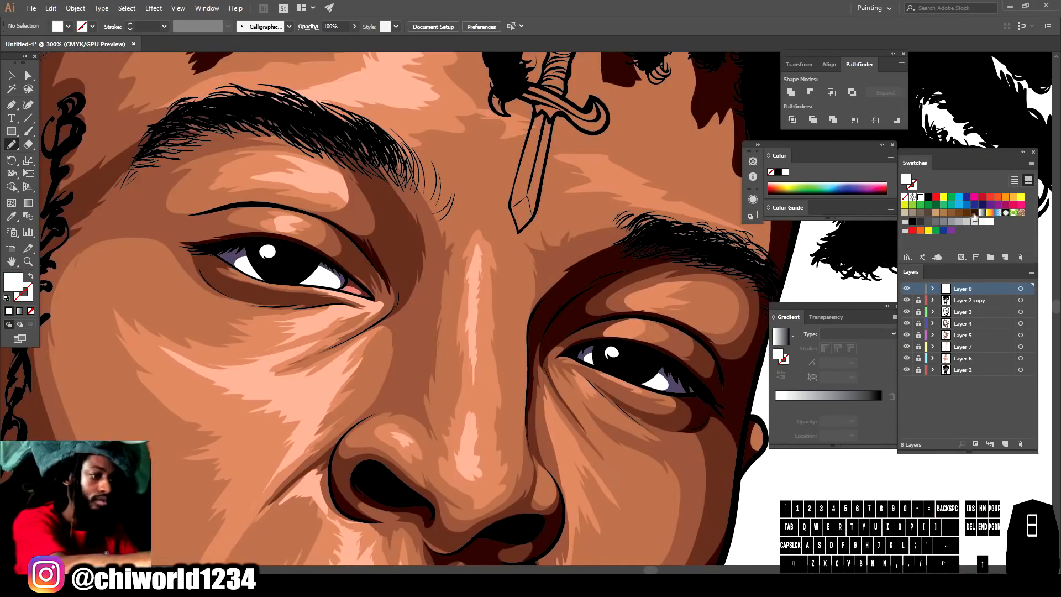
- Set the fill to a very dark brown and draw a subtle reflection shape in each eye's black iris
left_click(975, 214)
double_click(13, 282)
left_click(733, 523)
left_click(941, 421)
left_click_drag(645, 369, 643, 368)
left_click_drag(311, 264, 310, 265)
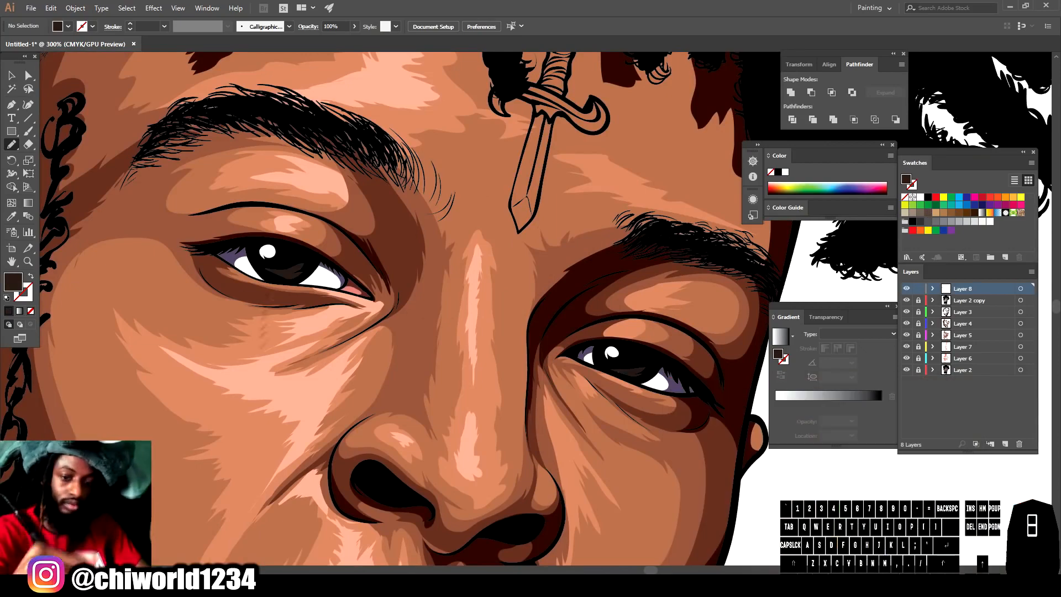
- Check how the eye details look on the portrait from a distance
key("ctrl+minus")
key("ctrl+minus")
key("ctrl+minus")
key("ctrl+minus")
key("ctrl+equal")
key("ctrl+equal")
key("ctrl+minus")
key("ctrl+minus")
key("ctrl+equal")
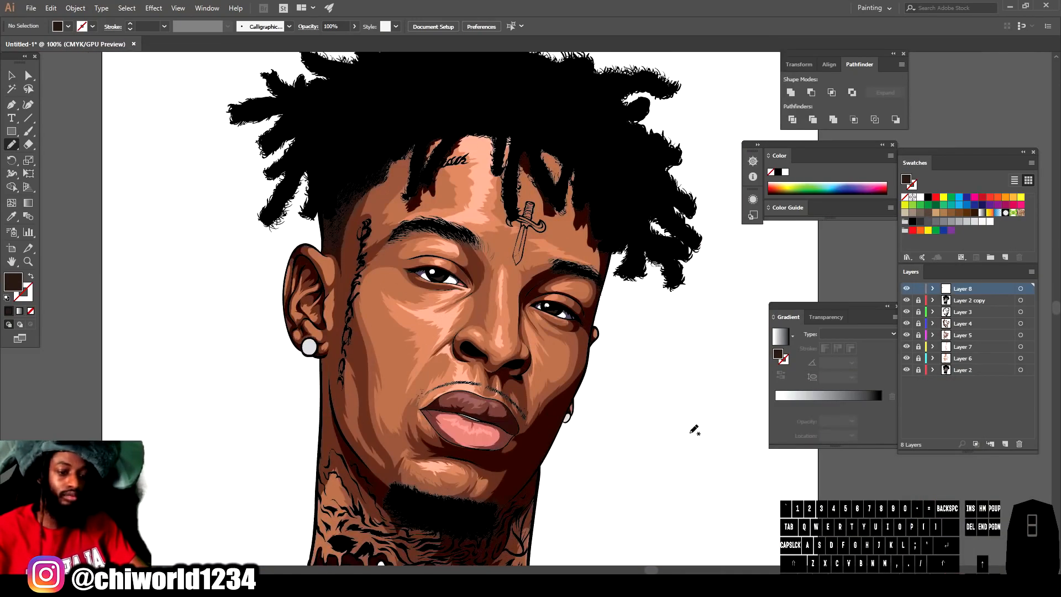
key("ctrl+minus")
key("ctrl+equal")
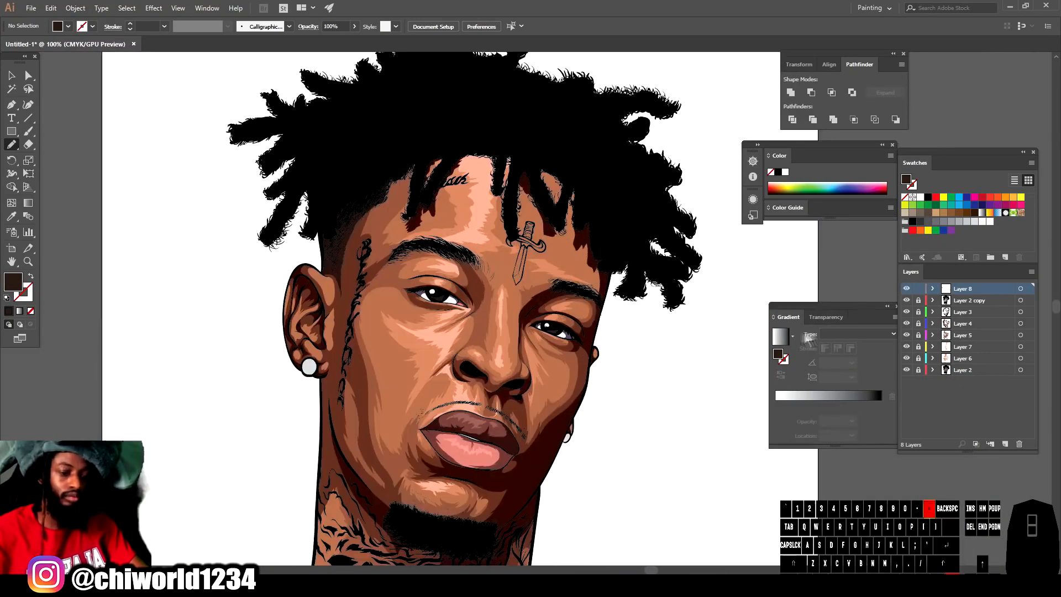
- Lock Layer 8, unlock Layer 3 and select all the darkest shadow shapes on it
left_click(918, 289)
left_click(919, 312)
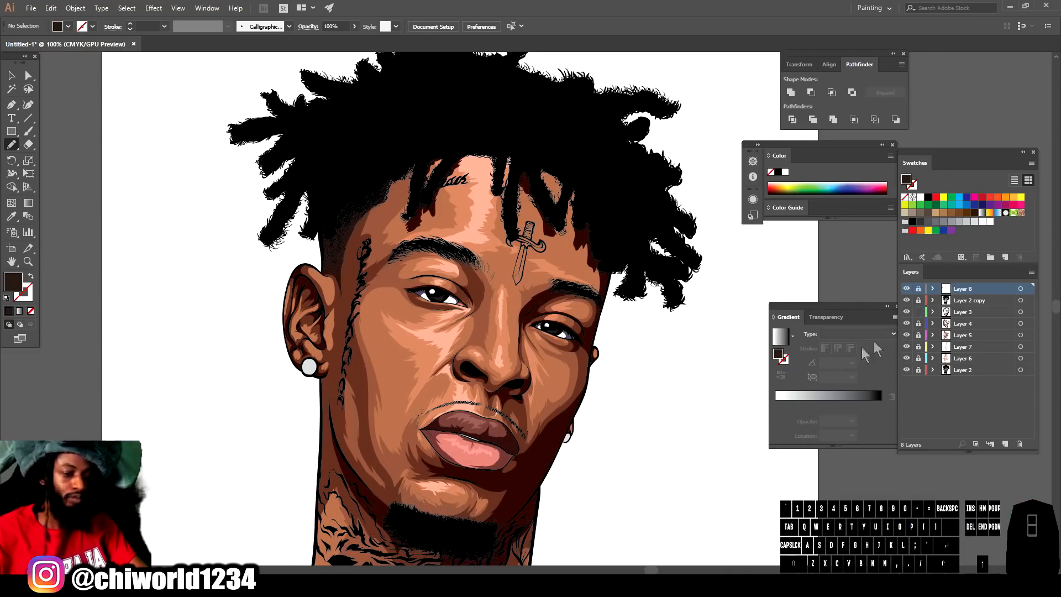
key("ctrl+minus")
left_click(11, 75)
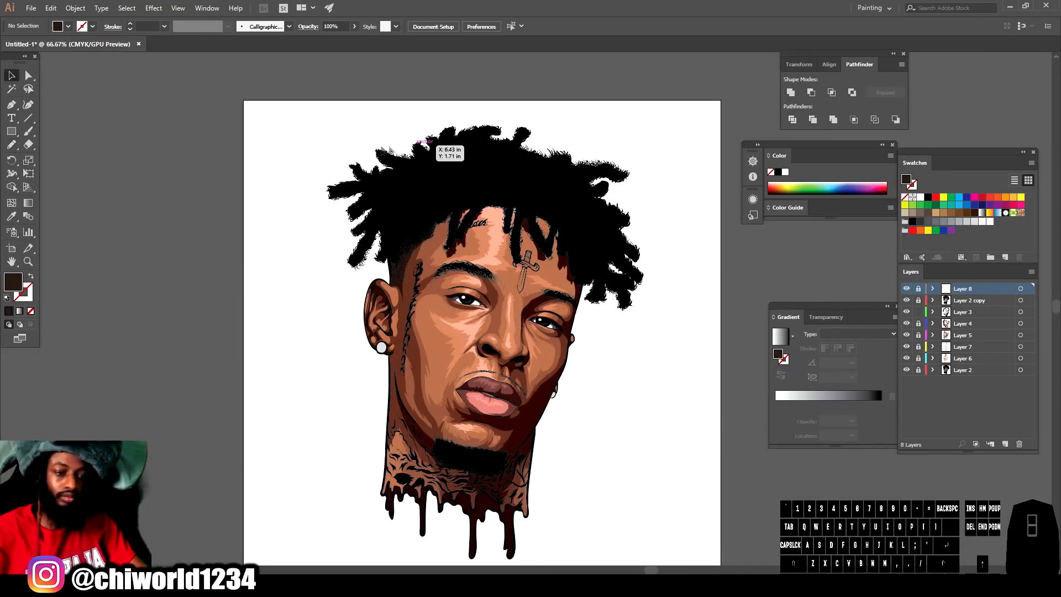
left_click_drag(300, 160, 677, 499)
key("ctrl+equal")
key("ctrl+equal")
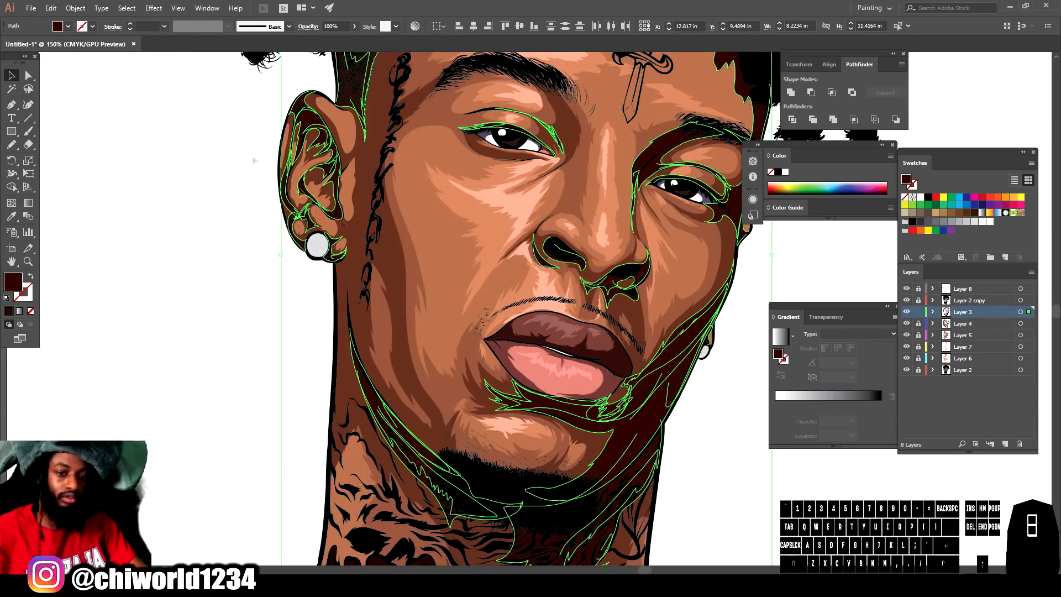
- Recolor the selected shadows to a darker brown with 80% saturation and 13% brightness, and lock Layer 3
left_click(51, 8)
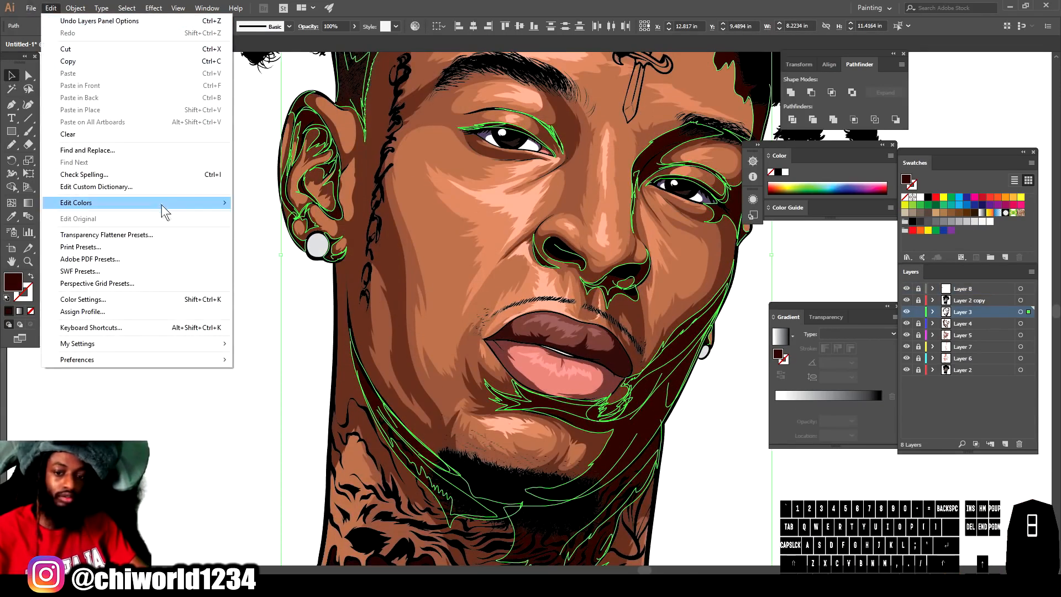
mouse_move(161, 203)
mouse_move(311, 217)
left_click(369, 266)
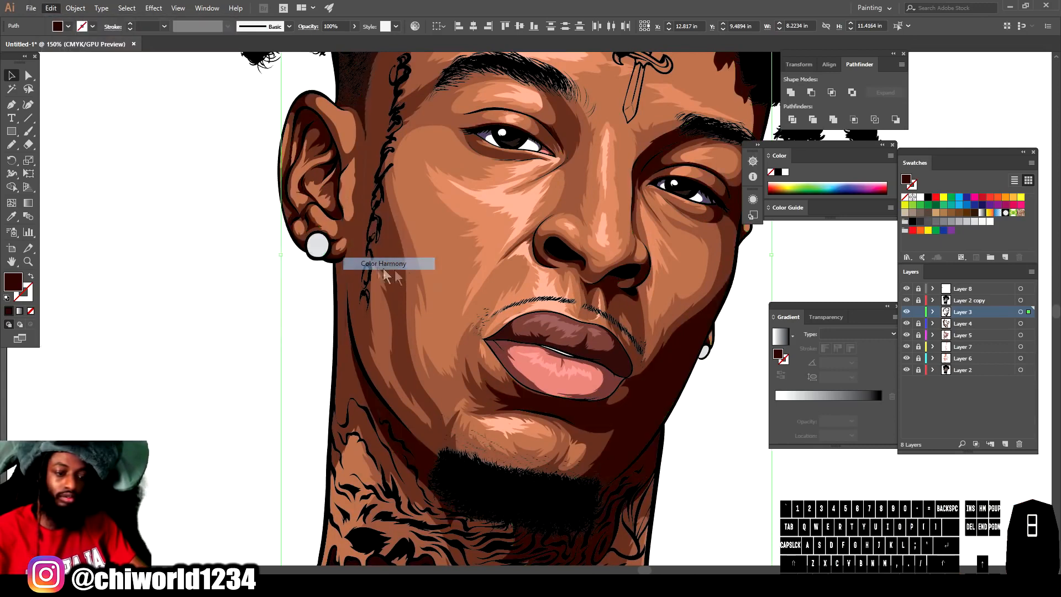
left_click_drag(771, 431, 806, 413)
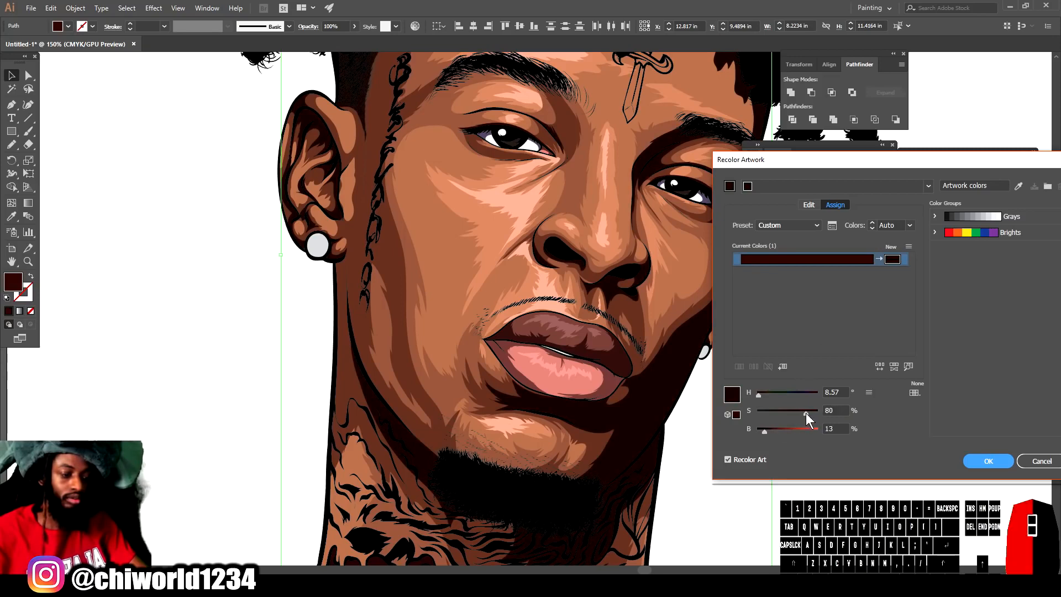
left_click(989, 461)
left_click(918, 312)
scroll(752, 327, "up", 2)
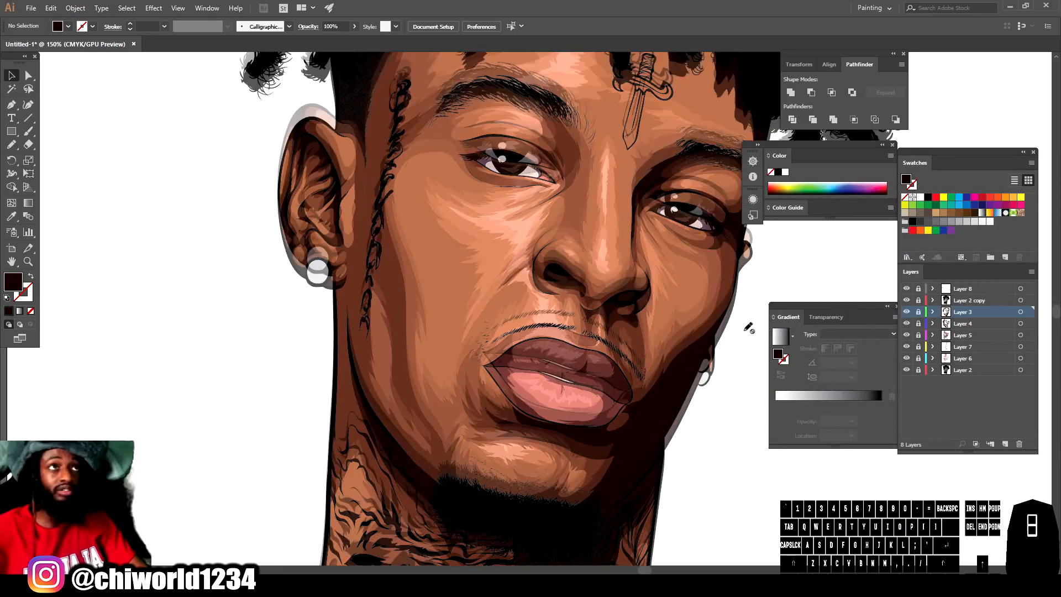
key("ctrl+minus")
key("ctrl+minus")
scroll(711, 331, "right", 4)
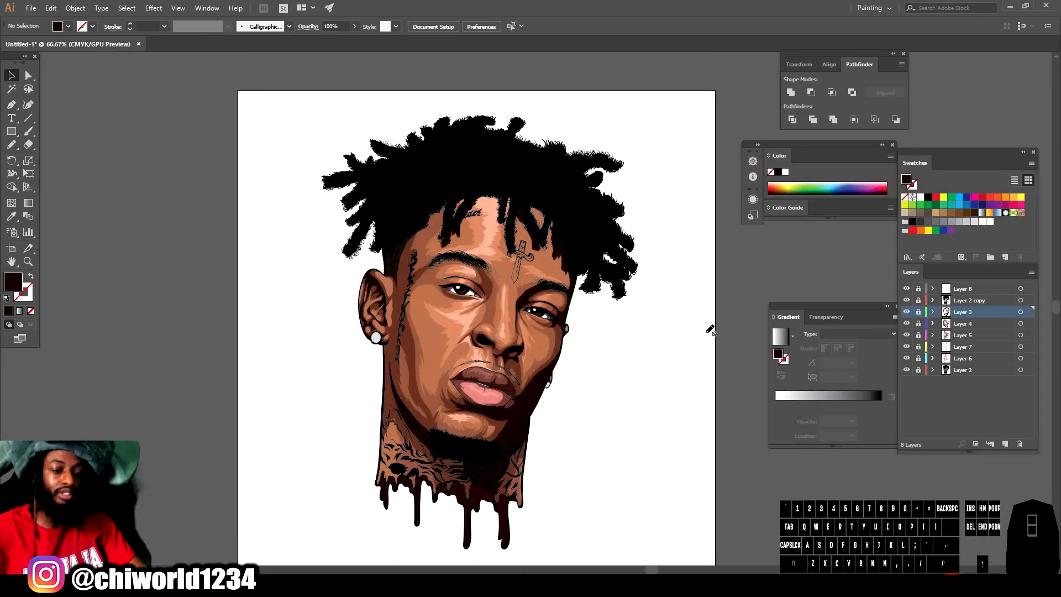
- Unlock Layer 4, make it active and sample its reddish-brown shadow colour from beside the ear with the Eyedropper
key("ctrl+plus")
key("ctrl+plus")
left_click(918, 324)
left_click(971, 325)
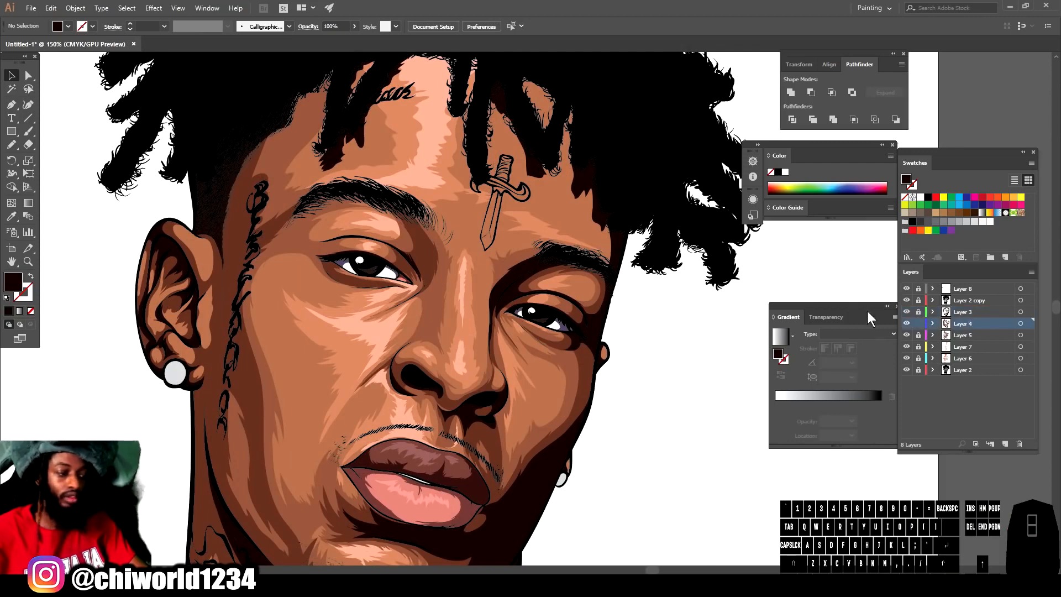
left_click(907, 324)
left_click(906, 324)
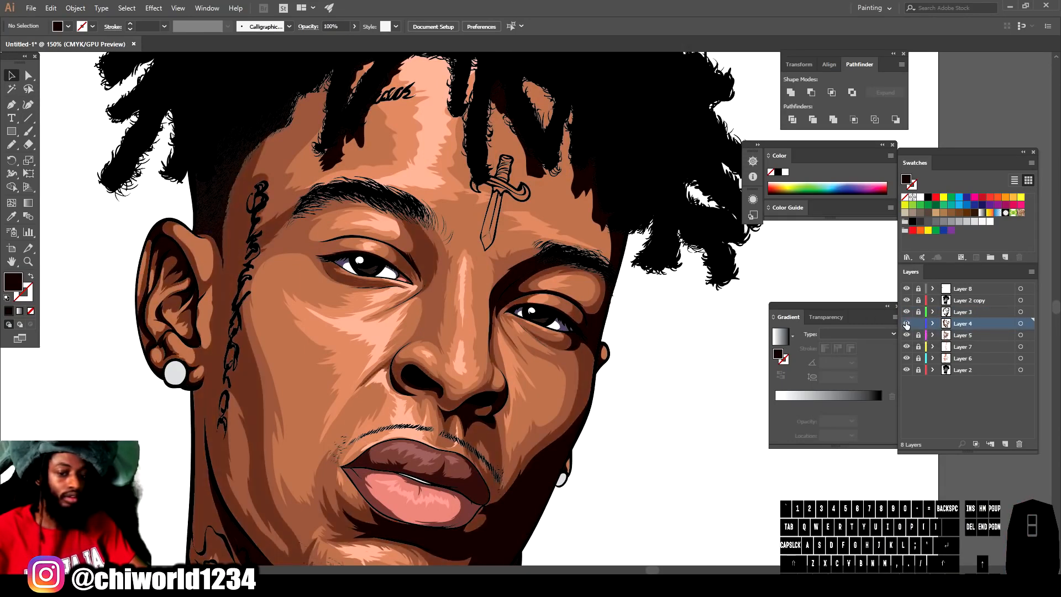
left_click(11, 216)
left_click_drag(209, 429, 233, 305)
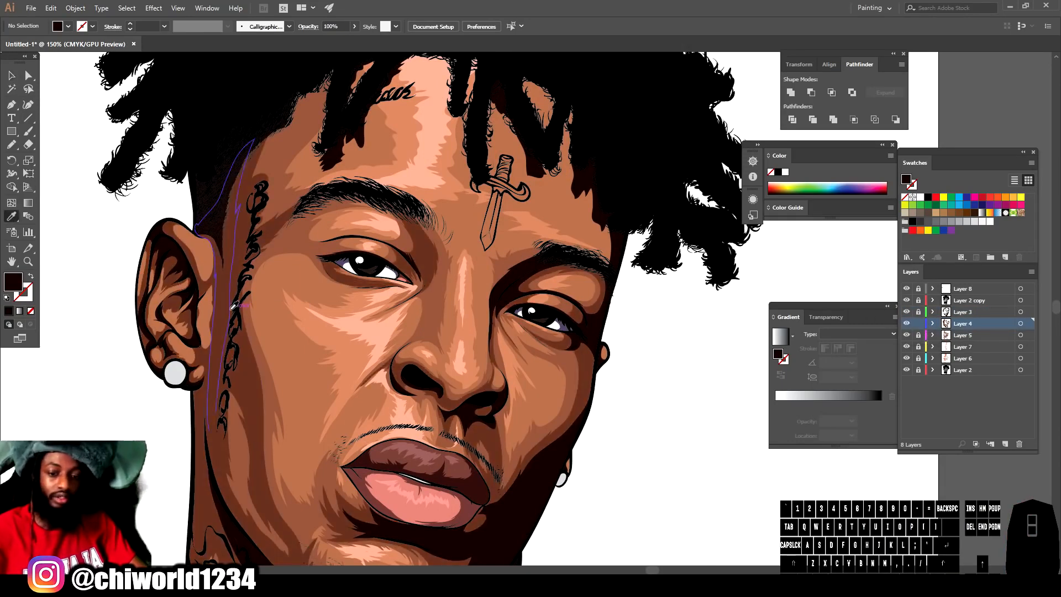
left_click(225, 308)
left_click(228, 297)
- Draw a jagged reddish-brown shadow along the hairline above the outer end of the eyebrow beside the dagger tattoo using the Pencil tool
scroll(507, 253, "up", 2)
scroll(583, 288, "up", 2)
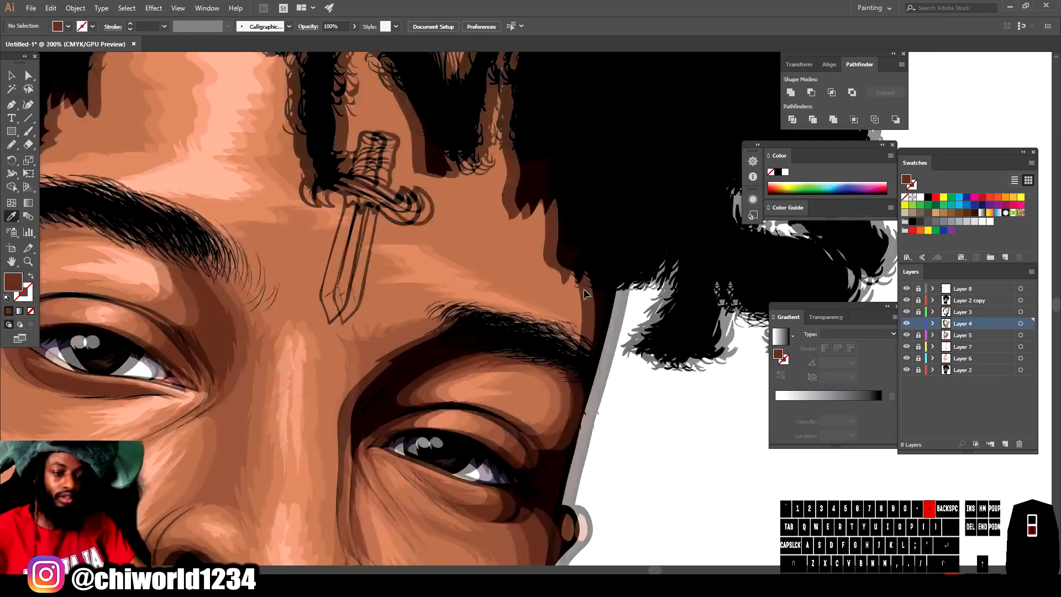
left_click(12, 144)
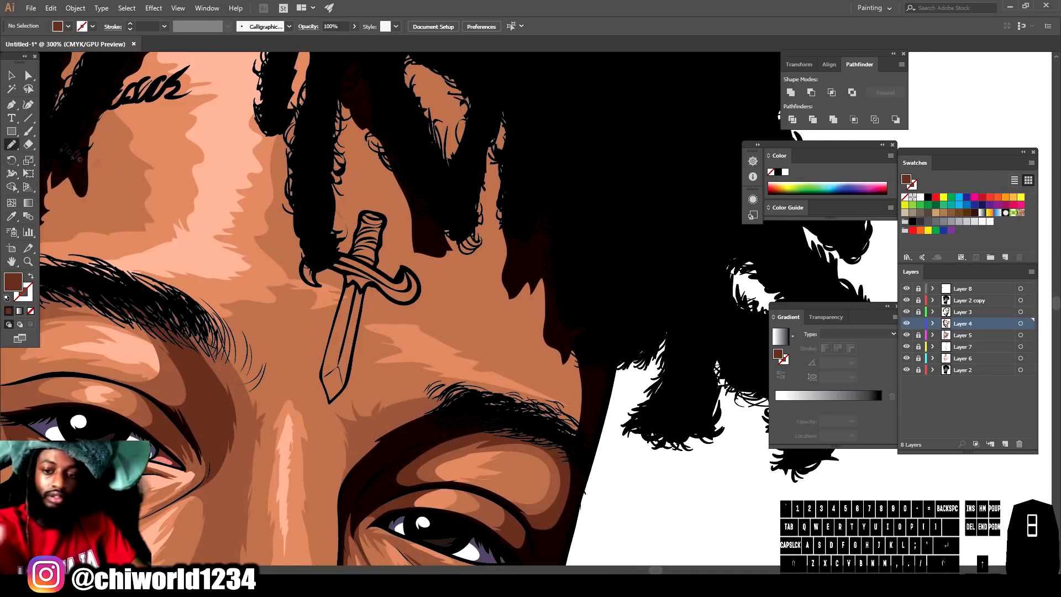
mouse_move(582, 437)
left_mouse_down()
mouse_move(536, 356)
mouse_move(502, 342)
left_mouse_up()
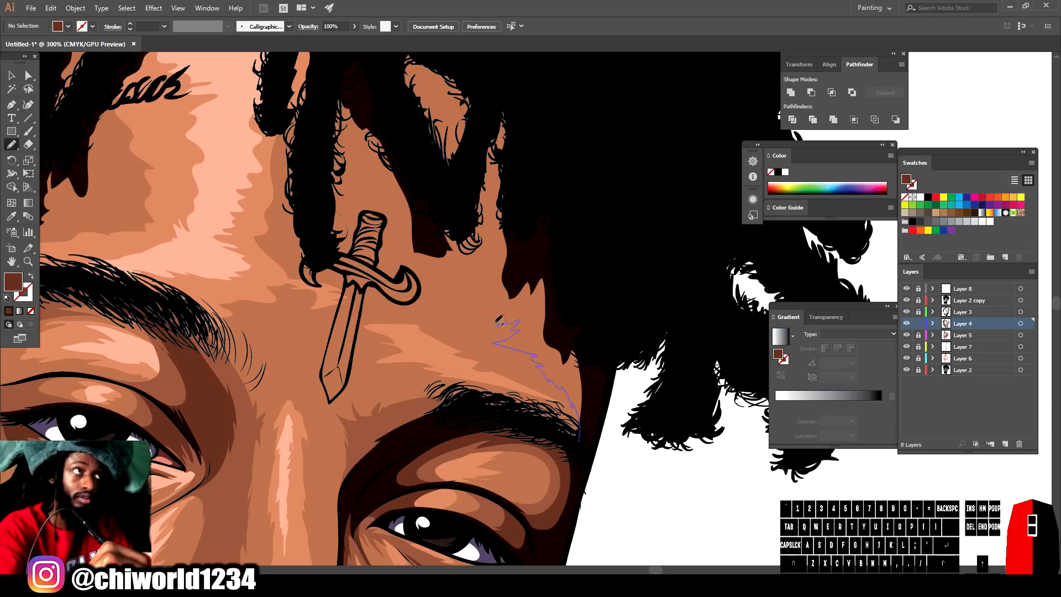
mouse_move(497, 281)
left_mouse_down()
mouse_move(478, 176)
mouse_move(496, 104)
mouse_move(513, 88)
mouse_move(581, 224)
mouse_move(602, 378)
left_mouse_up()
scroll(470, 232, "up", 3)
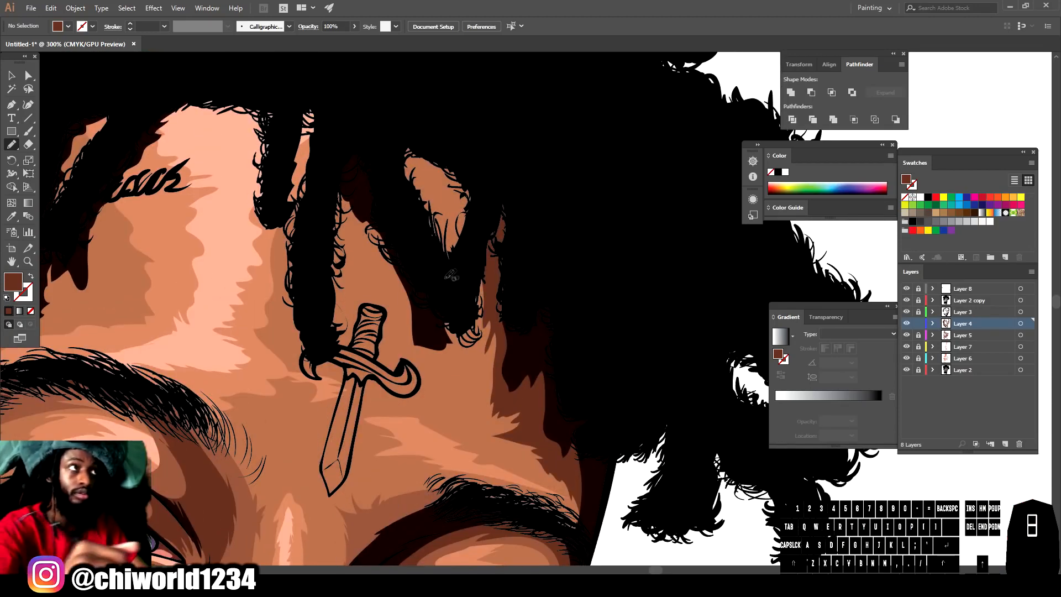
- Draw reddish-brown shadows on the forehead skin around and between the hanging dreadlocks above the dagger tattoo
left_click_drag(462, 274, 464, 216)
mouse_move(426, 174)
left_mouse_down()
mouse_move(394, 137)
mouse_move(481, 182)
left_mouse_up()
left_click_drag(440, 280, 443, 296)
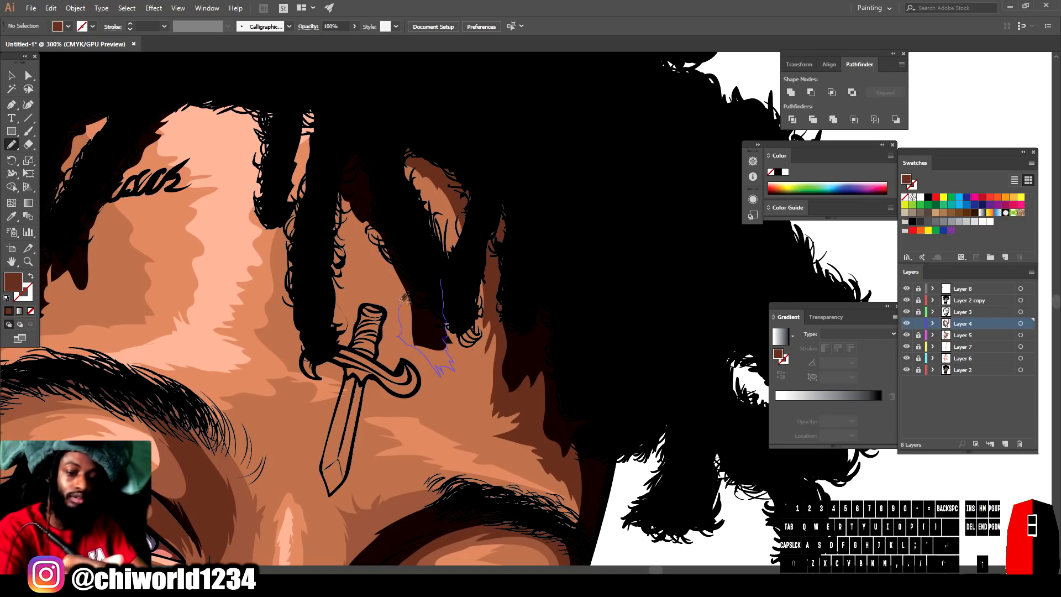
left_click_drag(406, 299, 383, 263)
mouse_move(360, 223)
left_mouse_down()
mouse_move(330, 176)
mouse_move(345, 119)
mouse_move(415, 271)
left_mouse_up()
left_click_drag(341, 164, 318, 370)
mouse_move(288, 322)
left_mouse_down()
mouse_move(312, 87)
mouse_move(331, 176)
left_mouse_up()
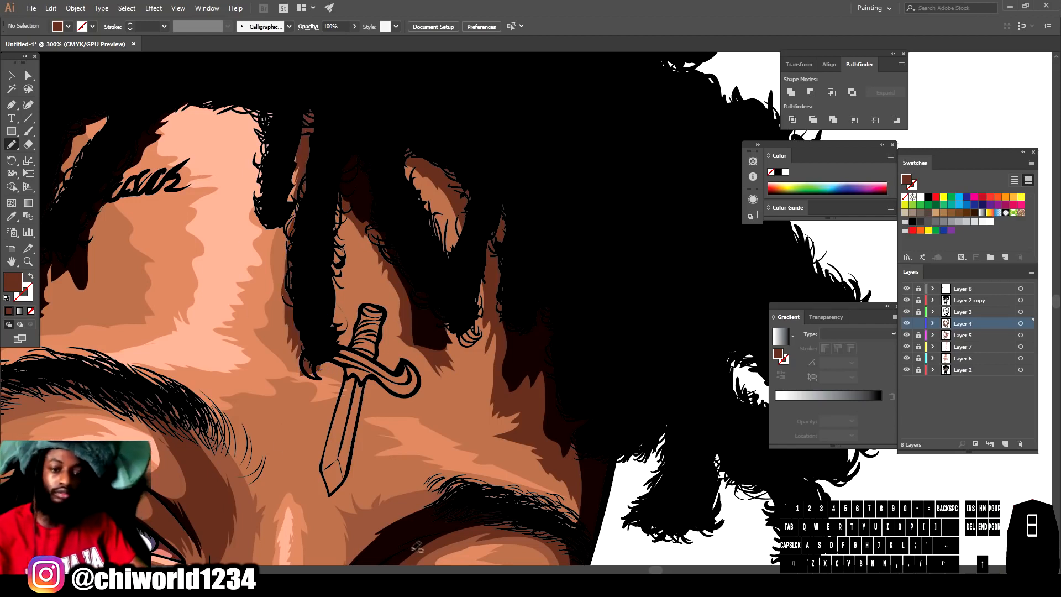
- Check how the new forehead shadows look on the portrait from a distance
key("ctrl+minus")
key("ctrl+minus")
key("ctrl+minus")
scroll(349, 509, "left", 3)
key("ctrl+equal")
key("ctrl+minus")
key("ctrl+minus")
key("ctrl+minus")
scroll(597, 535, "down", 3)
key("ctrl+equal")
key("ctrl+equal")
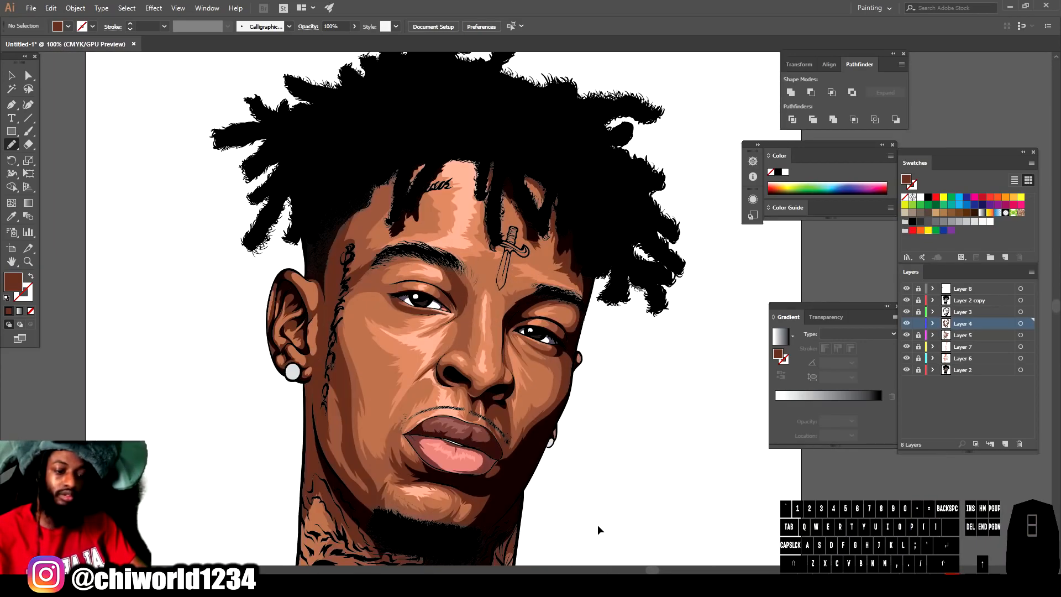
scroll(598, 525, "right", 3)
- Lock Layer 4 and add a new layer at the very top of the layer stack
left_click(919, 323)
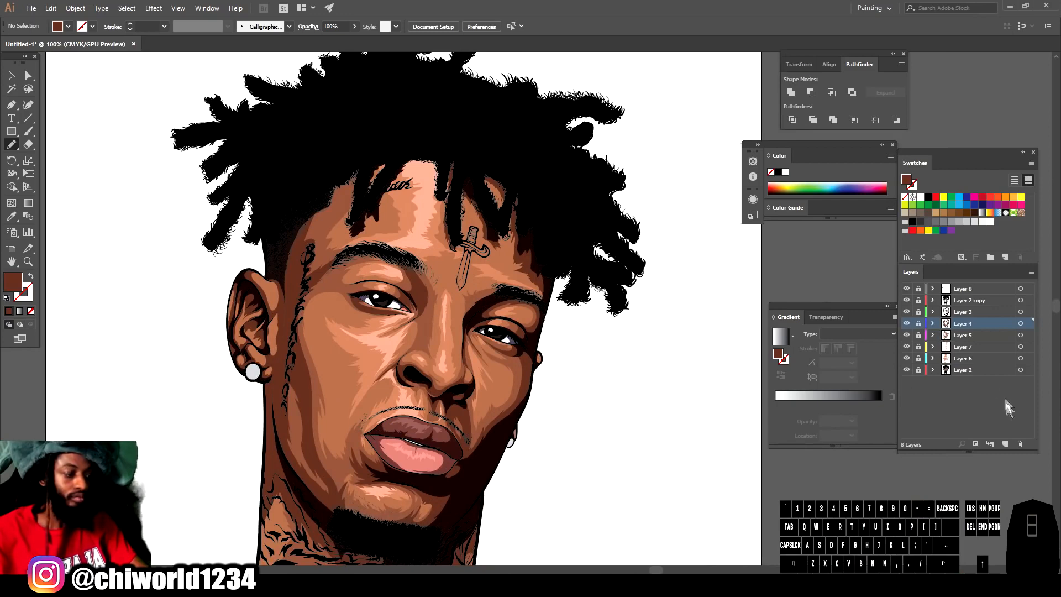
left_click(1003, 444)
left_click_drag(973, 324, 977, 287)
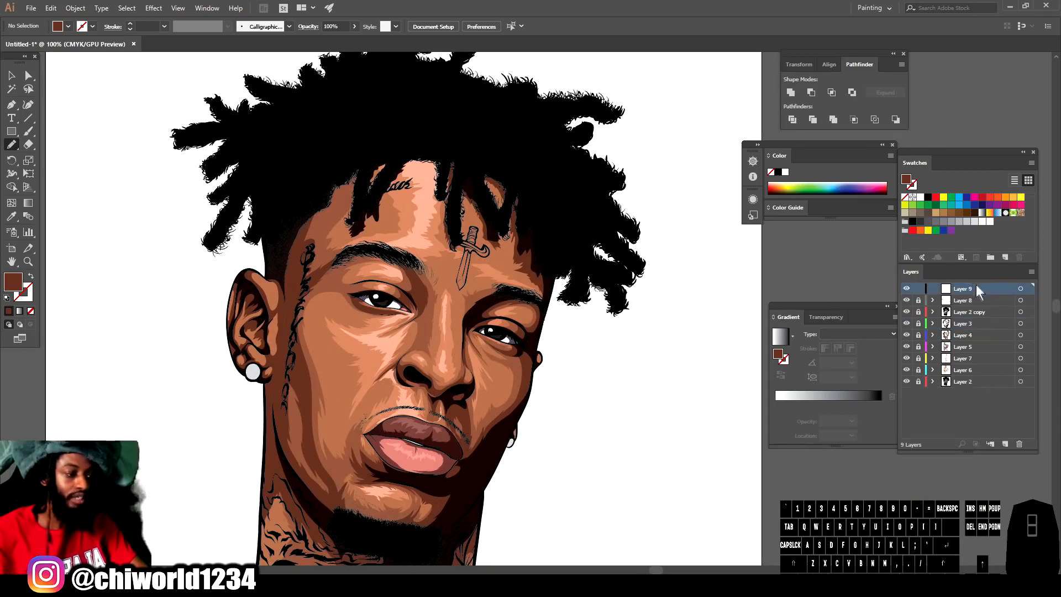
key("ctrl+minus")
key("ctrl+minus")
key("ctrl+equal")
key("ctrl+equal")
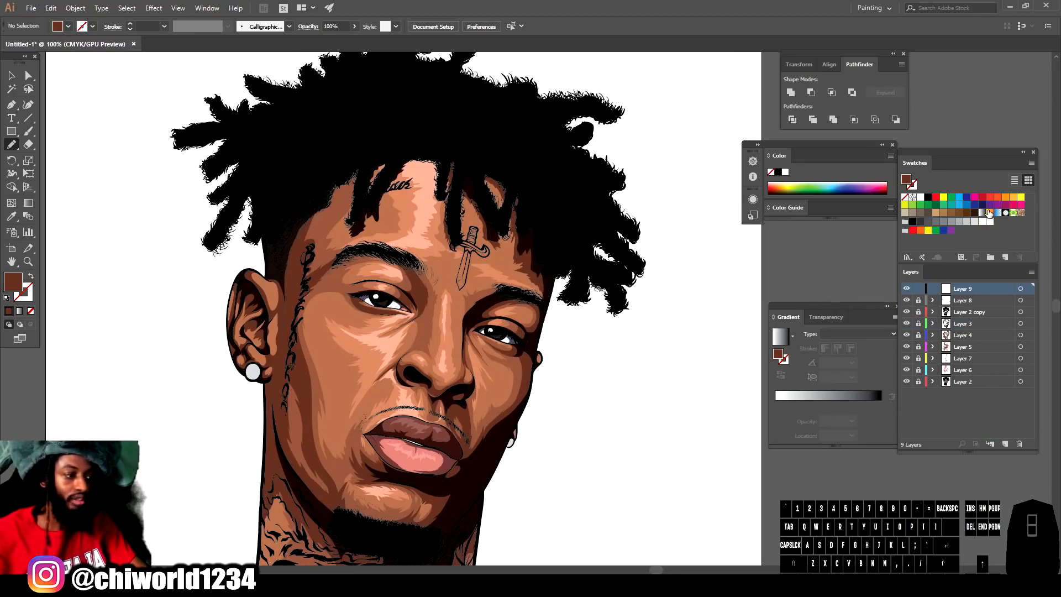
- Apply the white-to-black linear gradient, add a middle stop, set the end stop to C16 M26 Y22 K100 and shift its midpoint to about 30%
left_click(983, 213)
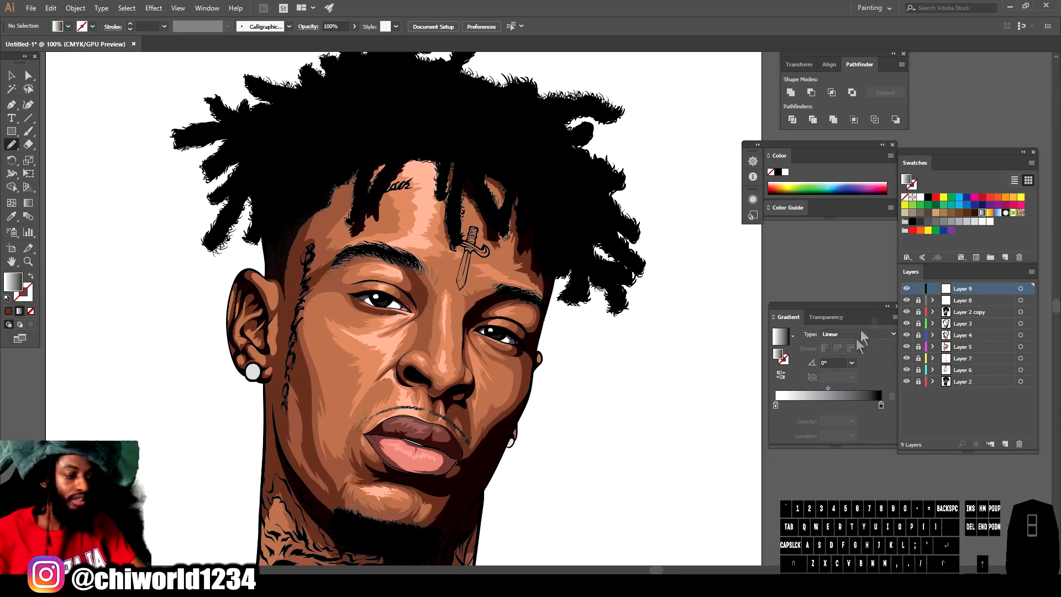
left_click(832, 406)
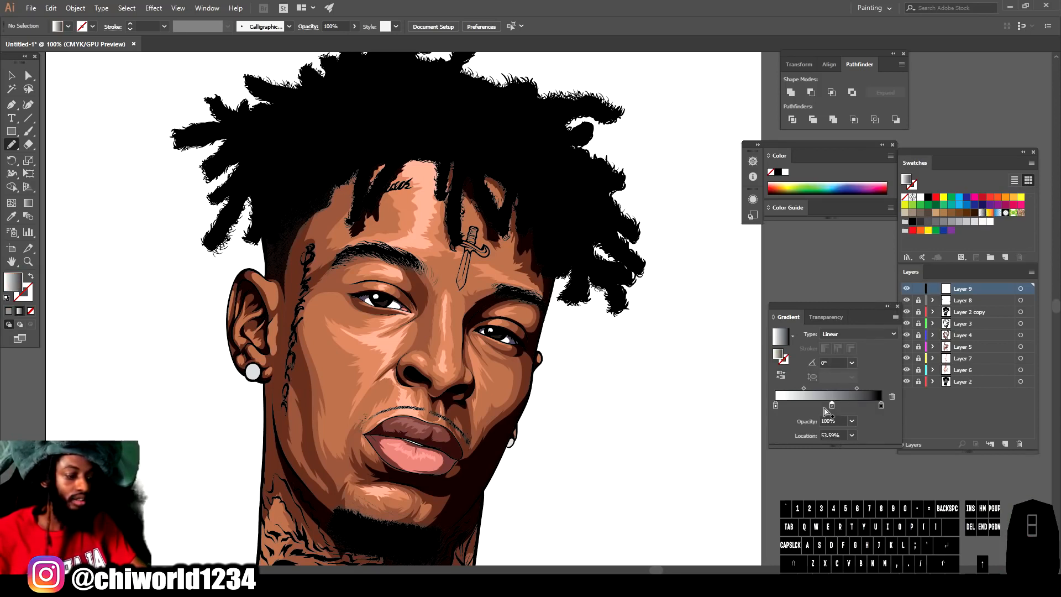
double_click(881, 406)
left_click_drag(788, 446, 801, 475)
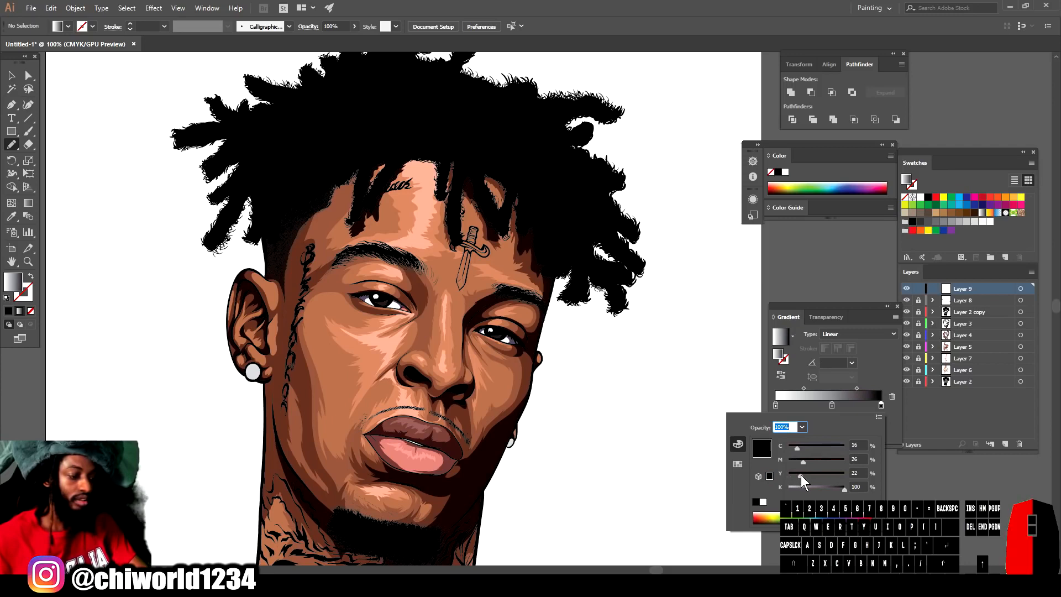
left_click(856, 390)
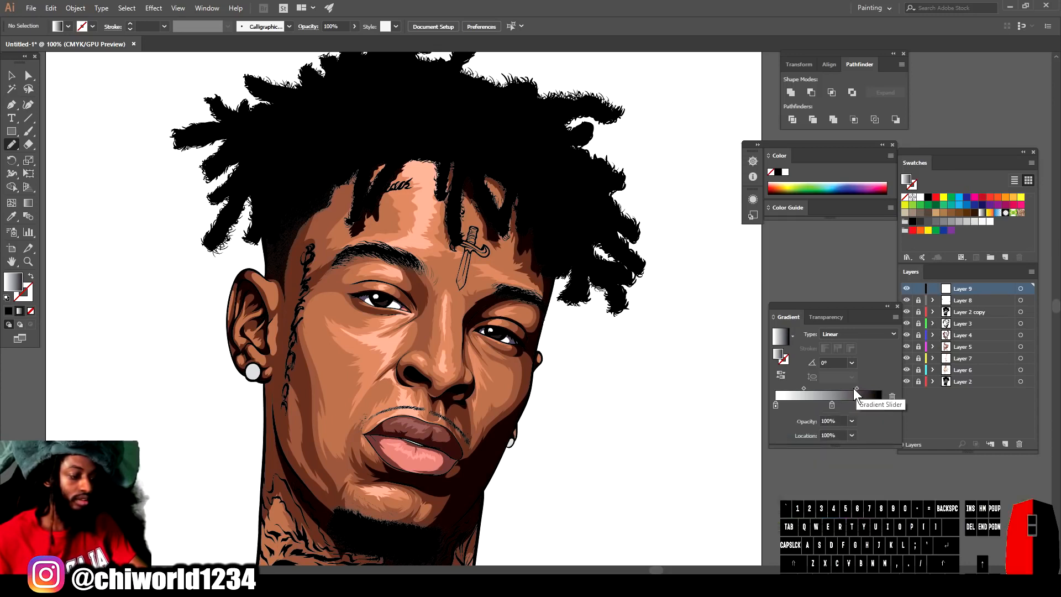
left_click_drag(857, 390, 848, 394)
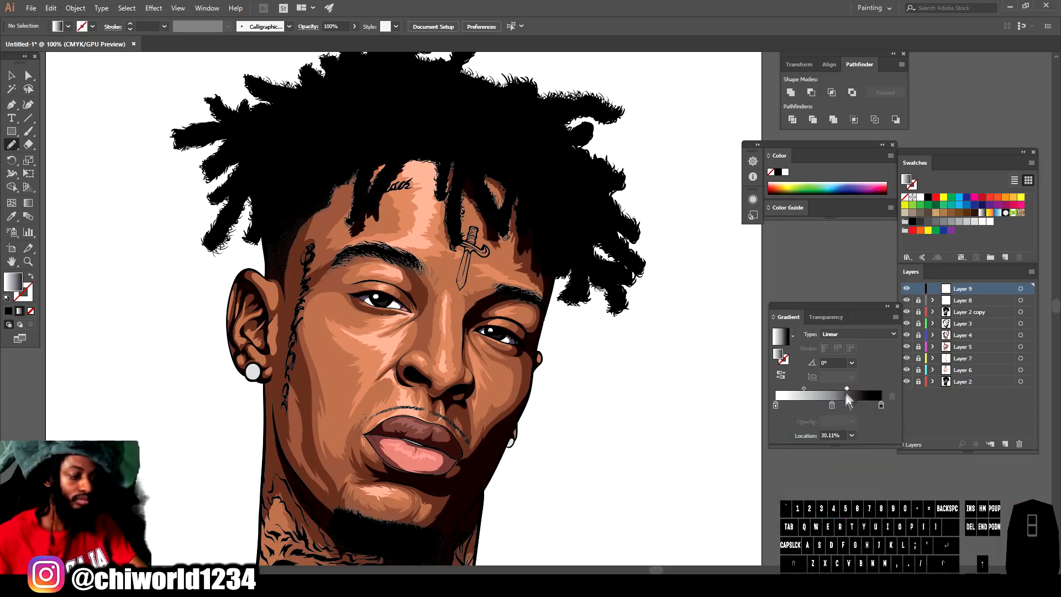
- Set the gradient's first stop to rich black C7 M22 Y30 K100 and shift its midpoint towards the middle stop
double_click(776, 407)
left_click_drag(789, 489, 861, 500)
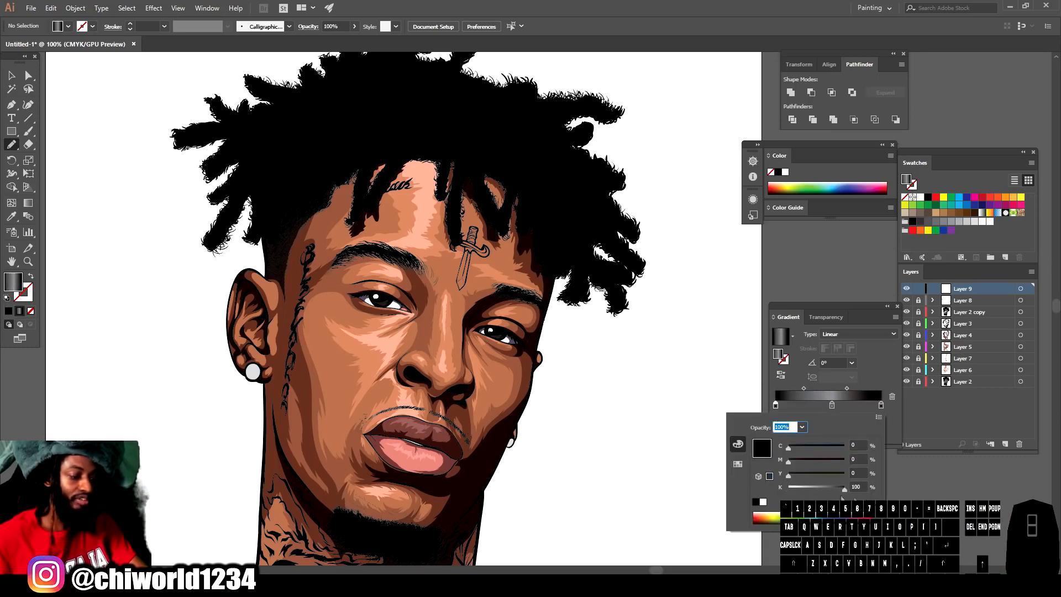
left_click_drag(792, 474, 795, 446)
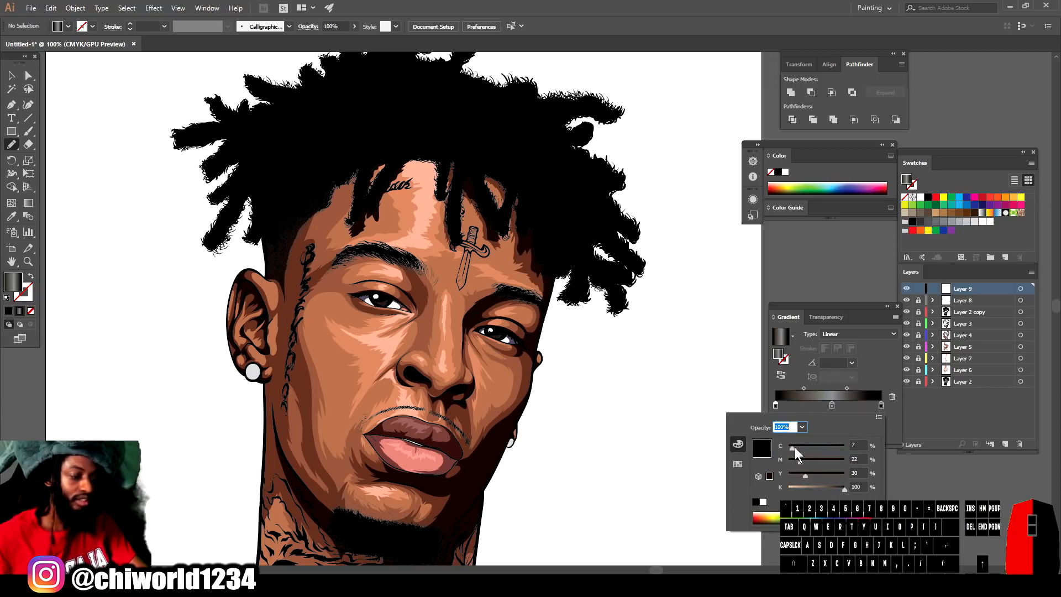
left_click(804, 387)
left_click_drag(803, 387, 814, 388)
- Set the gradient's middle stop to dark grey C30 M16 Y30 K65 and shift the first midpoint to about 72%
double_click(832, 406)
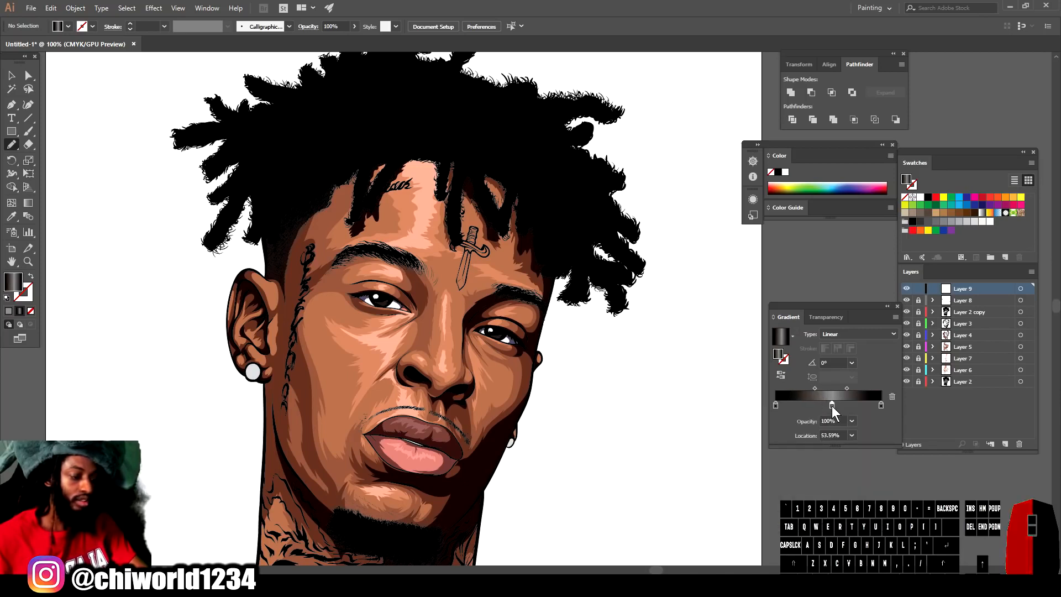
left_click_drag(825, 486, 805, 449)
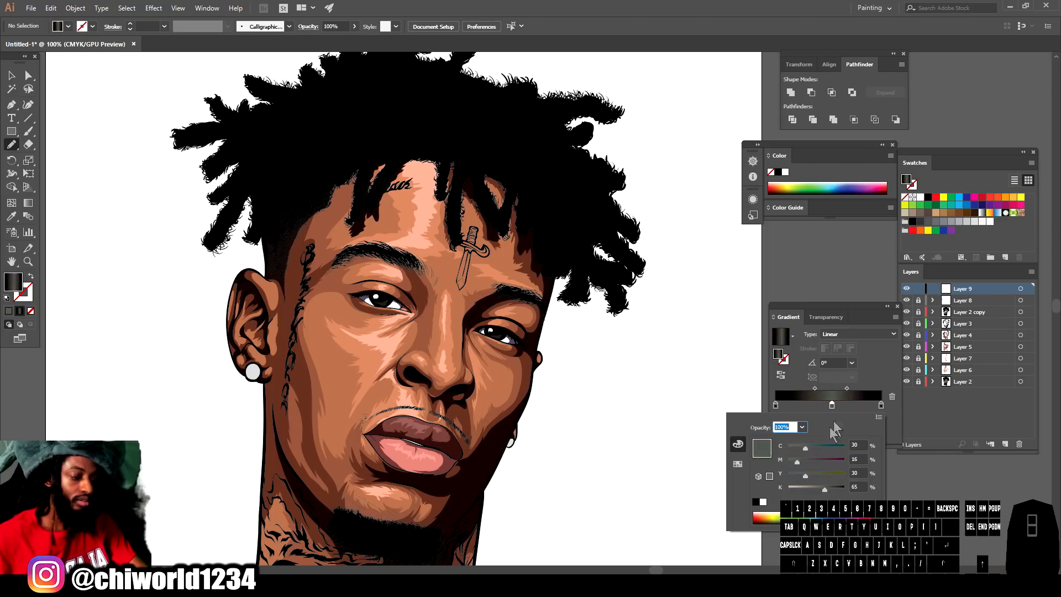
left_click(832, 407)
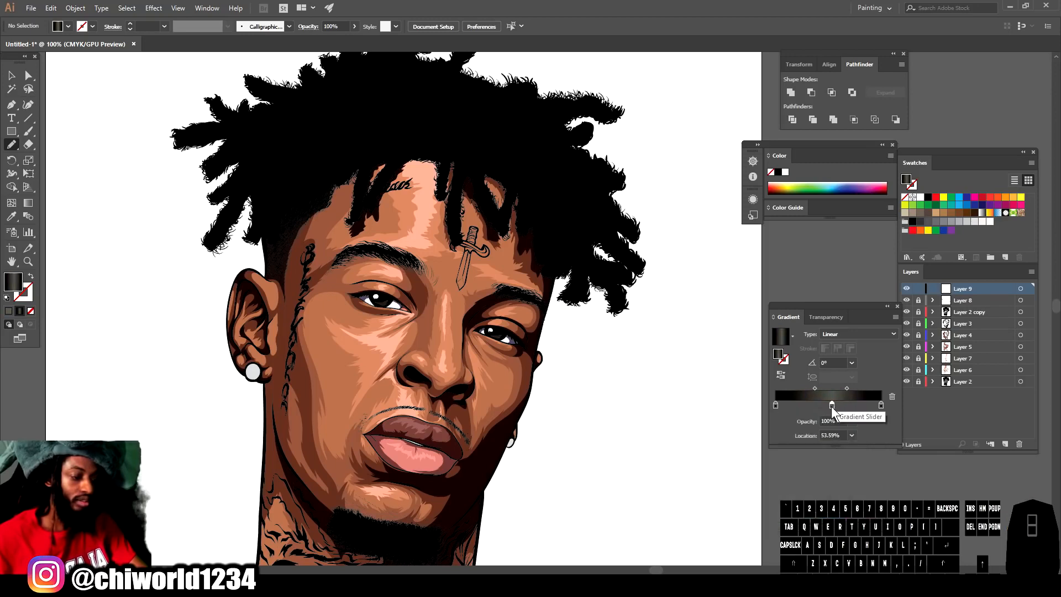
left_click_drag(846, 388, 815, 387)
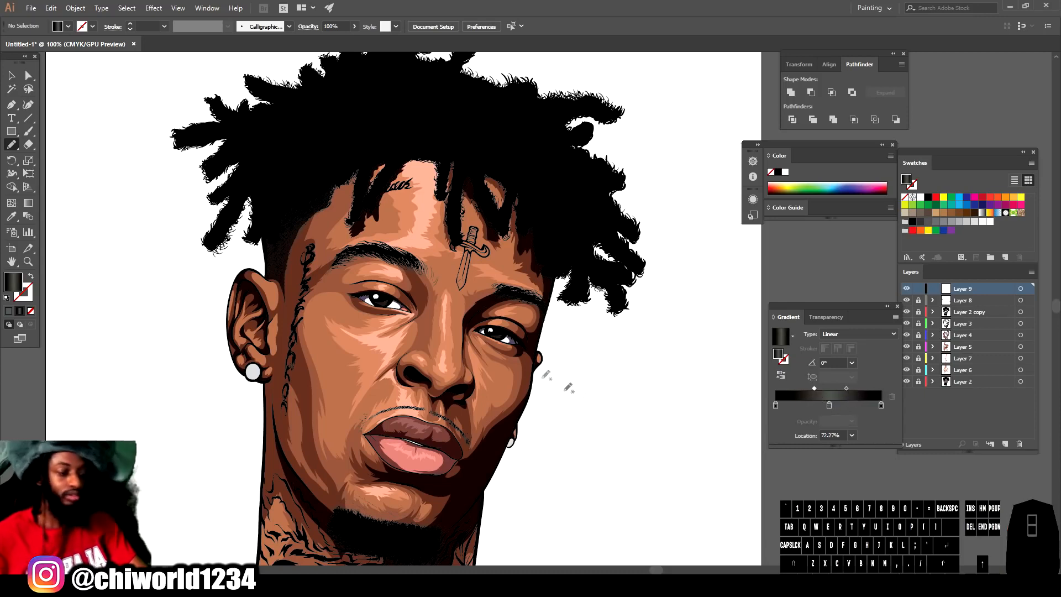
- Move the gradient to the stroke with no fill and paint short test strokes beside the artboard with the Paintbrush
left_click(28, 131)
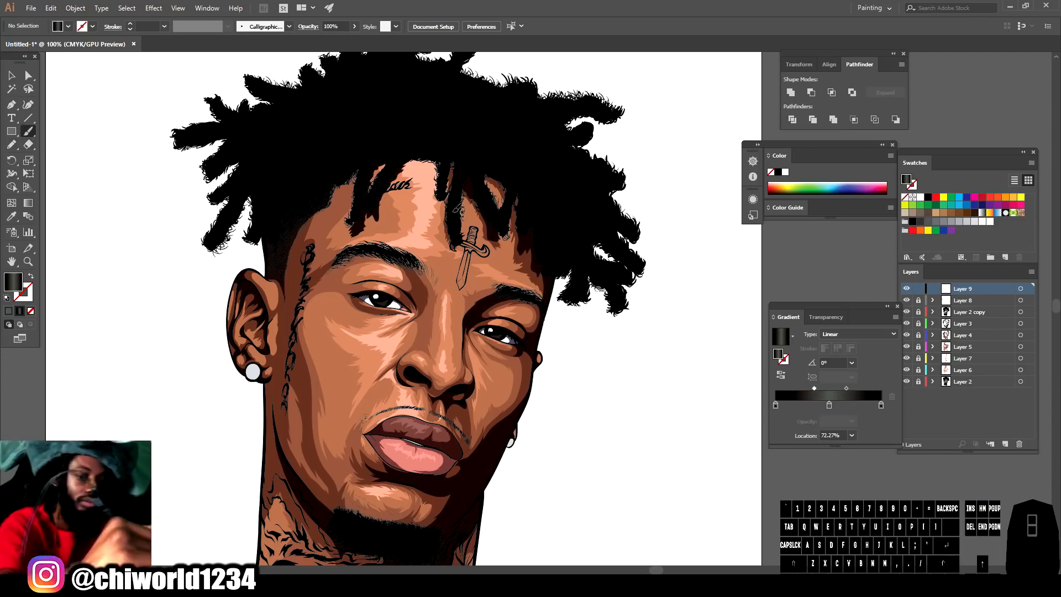
key("shift+x")
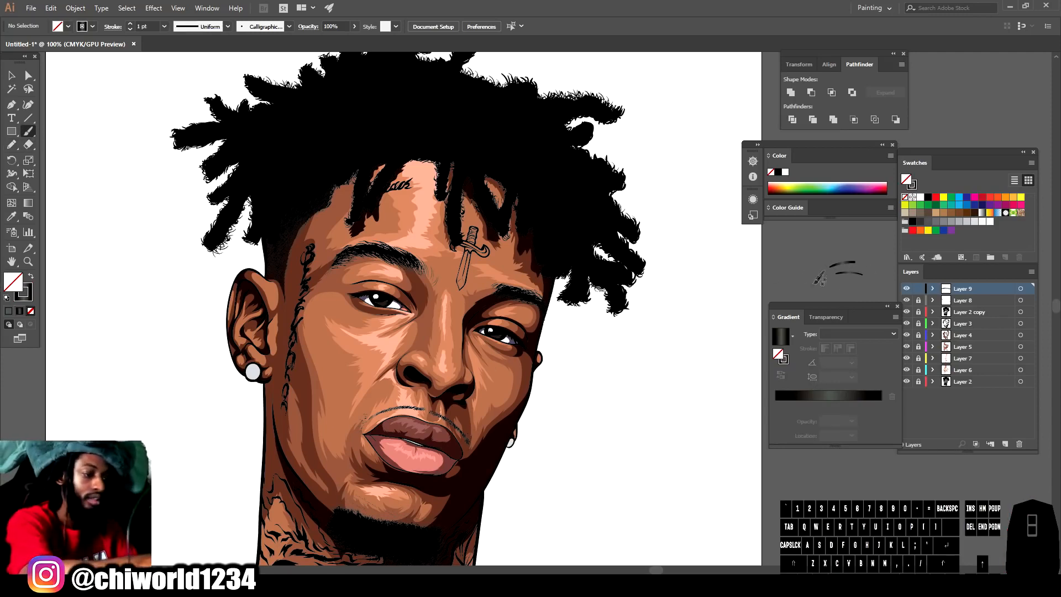
scroll(675, 459, "down", 1)
scroll(633, 452, "up", 4)
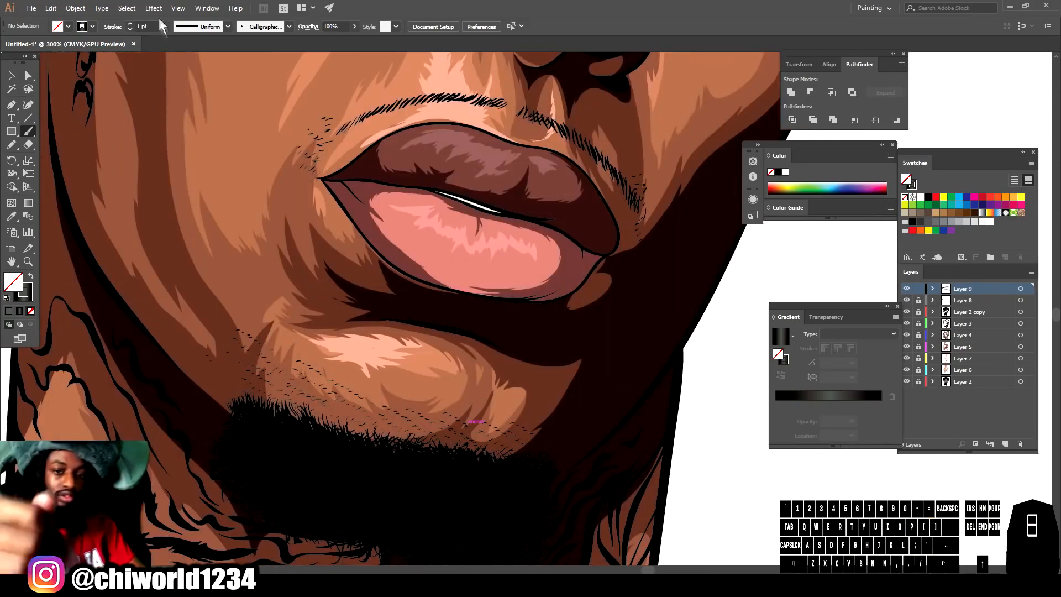
- Set the stroke weight to 0.5 pt and paint short grey gradient hair strokes across the middle and lower part of the black goatee
left_click(161, 26)
left_click(168, 44)
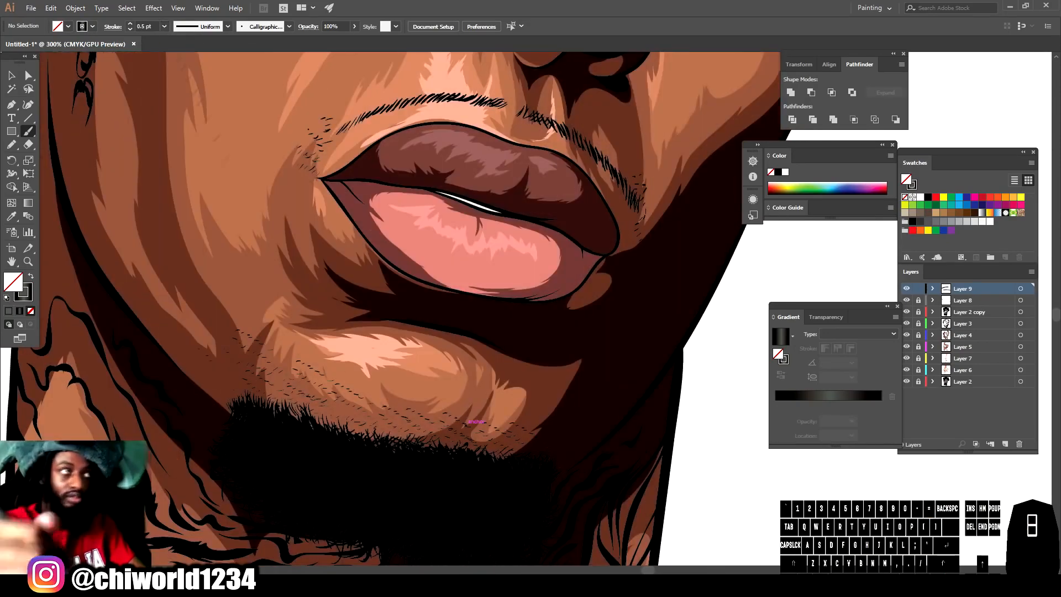
left_click_drag(520, 496, 514, 509)
left_click_drag(507, 496, 484, 516)
mouse_move(466, 461)
left_mouse_down()
mouse_move(461, 485)
mouse_move(436, 480)
left_mouse_up()
left_click_drag(429, 470, 426, 511)
left_click_drag(414, 481, 403, 502)
left_click_drag(391, 459, 384, 476)
left_click_drag(390, 491, 374, 517)
left_click_drag(355, 464, 350, 476)
left_click_drag(346, 484, 339, 499)
left_click_drag(340, 457, 332, 470)
left_click_drag(330, 453, 322, 468)
left_click_drag(322, 449, 314, 458)
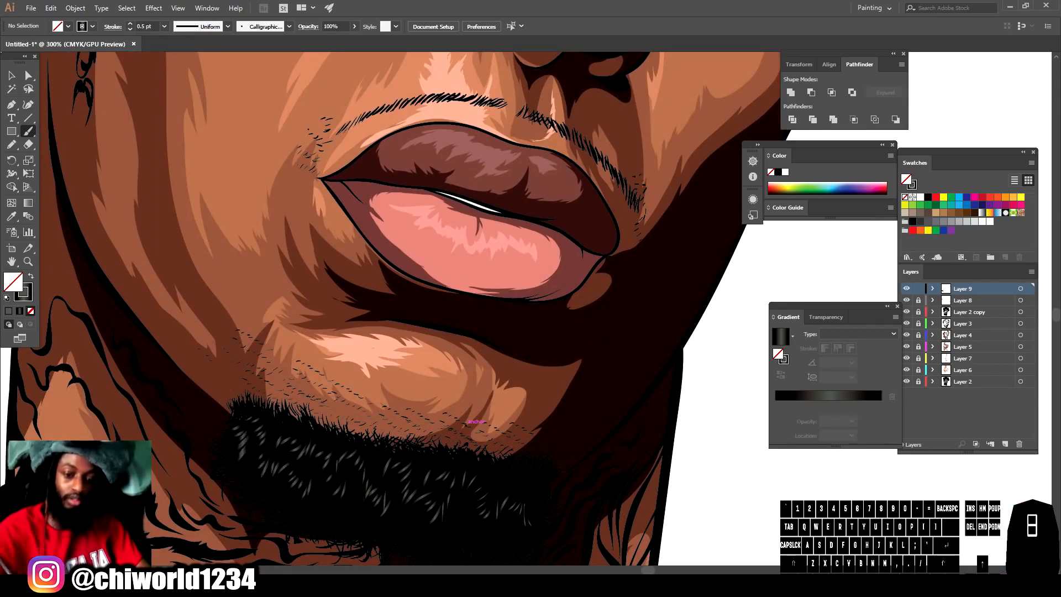
- Paint a row of short grey hair strokes along the goatee's upper edge and down its right end
key("ctrl+minus")
key("ctrl+minus")
key("ctrl+minus")
key("ctrl+equal")
key("ctrl+equal")
key("ctrl+equal")
mouse_move(534, 470)
left_mouse_down()
mouse_move(481, 429)
mouse_move(473, 439)
left_mouse_up()
mouse_move(454, 428)
left_mouse_down()
mouse_move(449, 440)
mouse_move(416, 422)
left_mouse_up()
mouse_move(390, 409)
left_mouse_down()
mouse_move(379, 425)
mouse_move(348, 419)
left_mouse_up()
mouse_move(338, 407)
left_mouse_down()
mouse_move(330, 418)
mouse_move(309, 409)
left_mouse_up()
mouse_move(289, 400)
left_mouse_down()
mouse_move(282, 411)
mouse_move(255, 400)
left_mouse_up()
left_click_drag(256, 383, 242, 395)
left_click_drag(249, 373, 235, 389)
left_click_drag(227, 382, 220, 395)
left_click_drag(474, 466, 470, 477)
left_click_drag(464, 488, 459, 502)
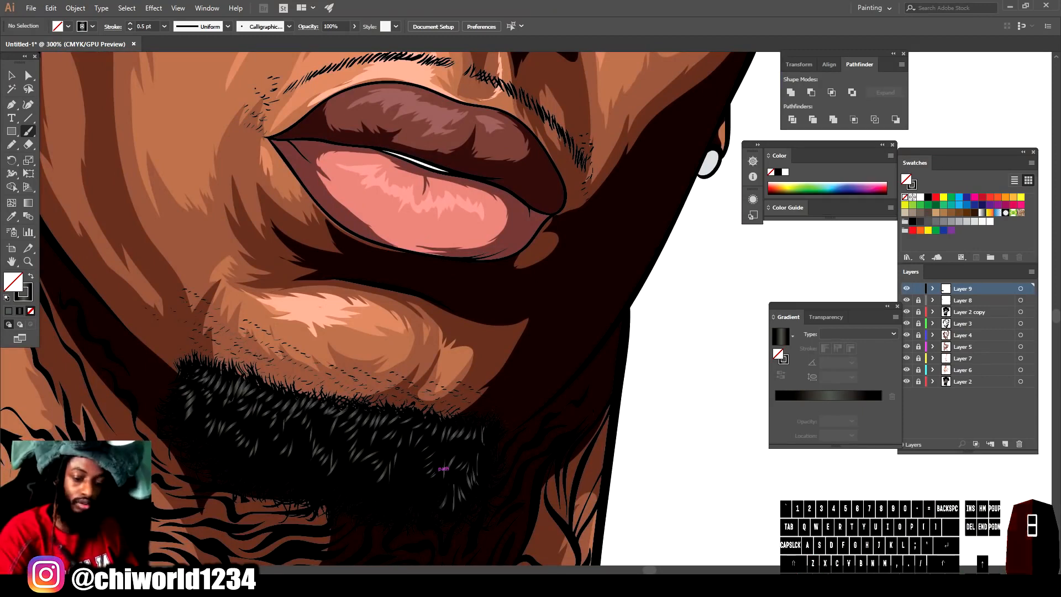
- Fill the remaining black gaps inside the goatee with short grey hair strokes
left_click_drag(476, 448, 469, 462)
left_click_drag(421, 475, 417, 490)
left_click_drag(411, 455, 382, 502)
left_click_drag(350, 465, 336, 477)
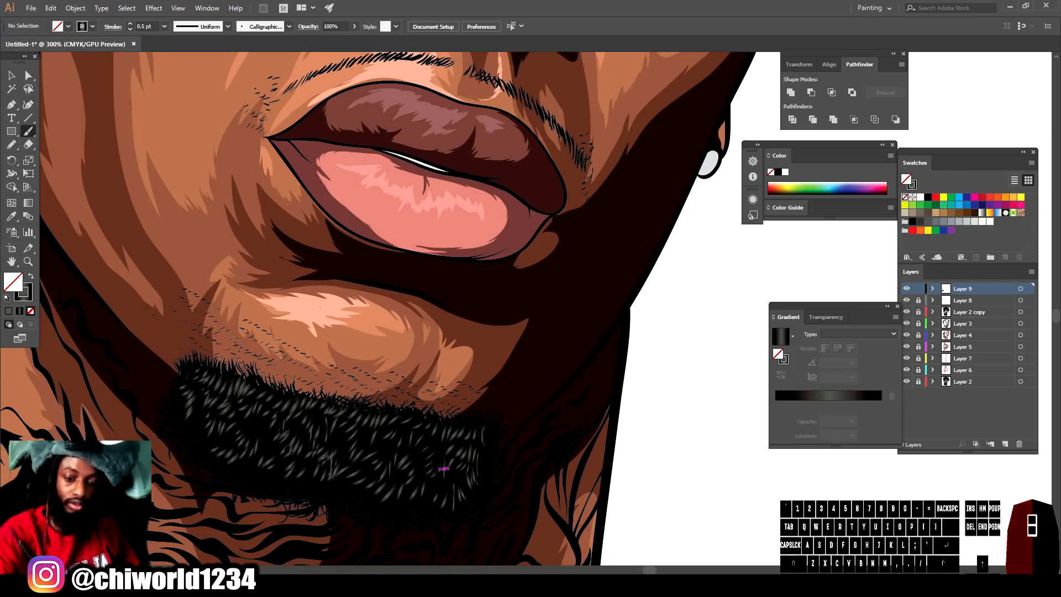
key("ctrl+minus")
key("ctrl+minus")
left_click_drag(513, 425, 527, 450)
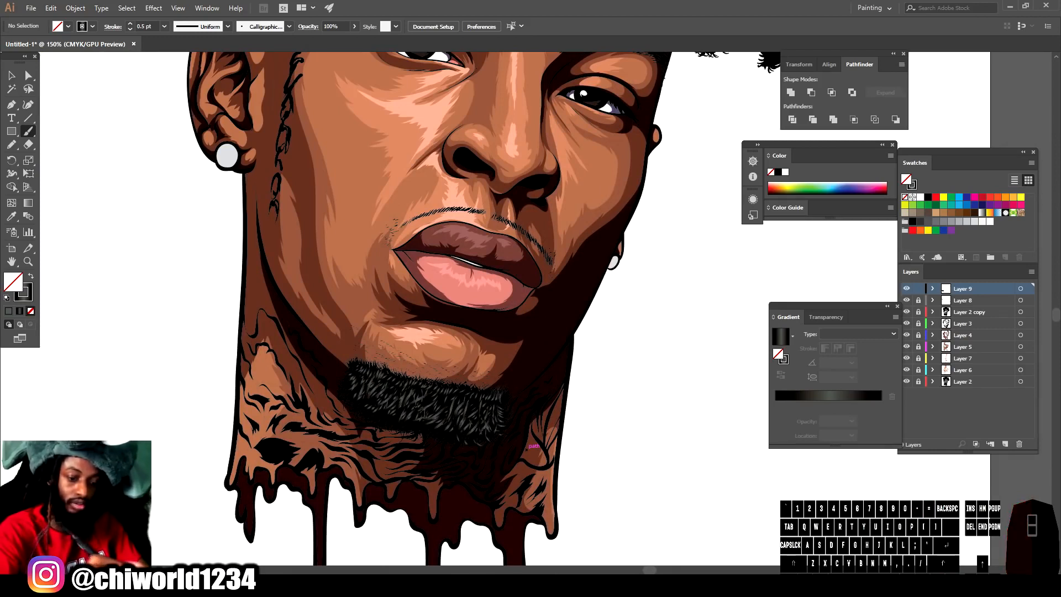
- Paint fine grey hair highlights through the dark body of both eyebrows
key("ctrl+minus")
key("ctrl+minus")
key("ctrl+equal")
key("ctrl+equal")
key("ctrl+equal")
scroll(618, 412, "up", 5)
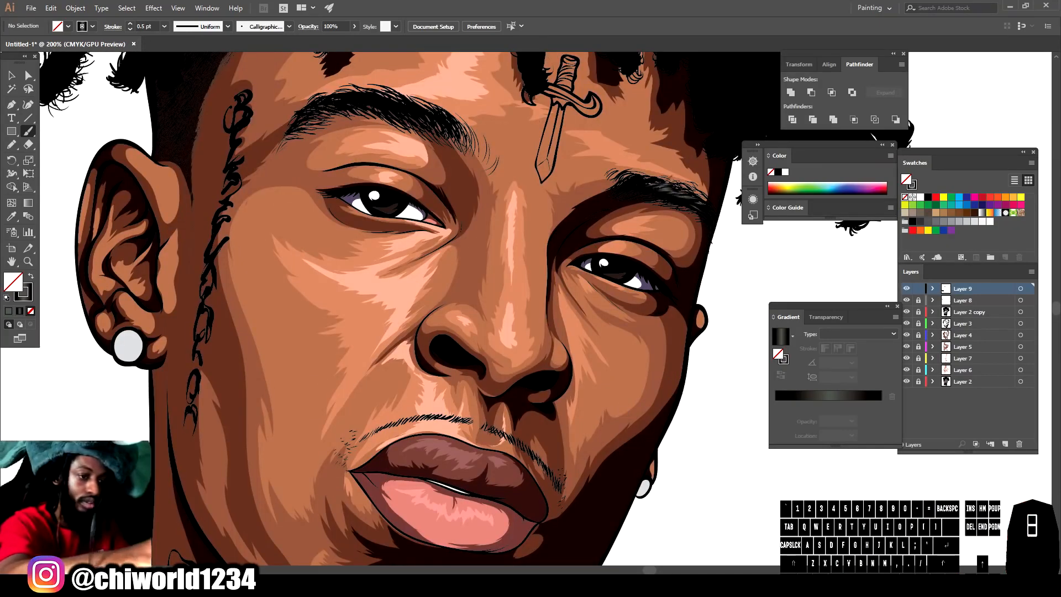
key("ctrl+minus")
key("ctrl+minus")
key("ctrl+minus")
key("ctrl+equal")
key("ctrl+equal")
key("ctrl+equal")
- Paint short curved cross strokes up the dreadlock above the dagger tattoo, from its tip into the black hair
scroll(617, 395, "up", 10)
scroll(615, 393, "up", 2)
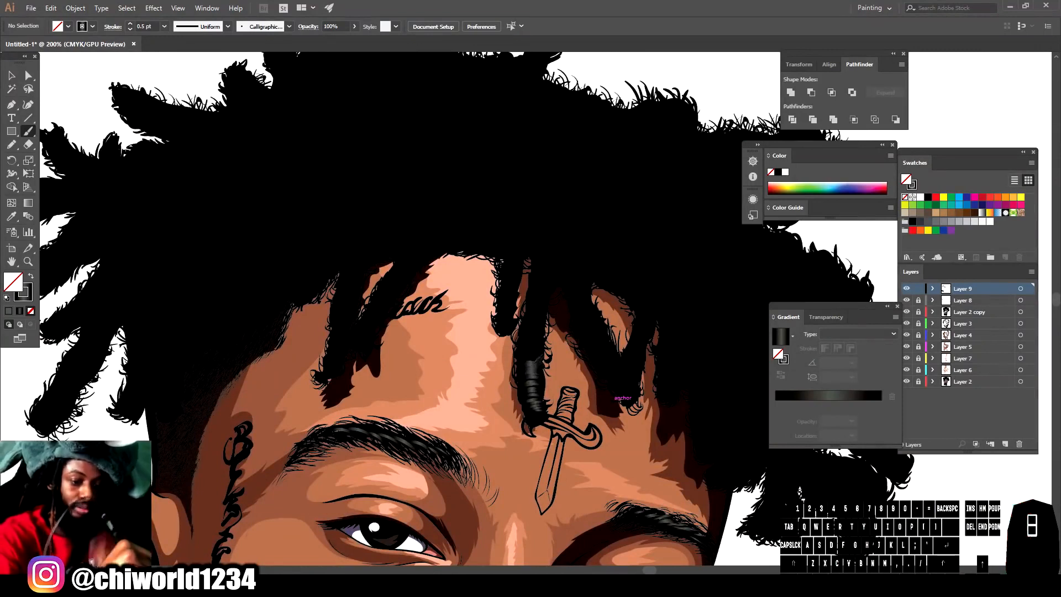
left_click_drag(532, 318, 553, 284)
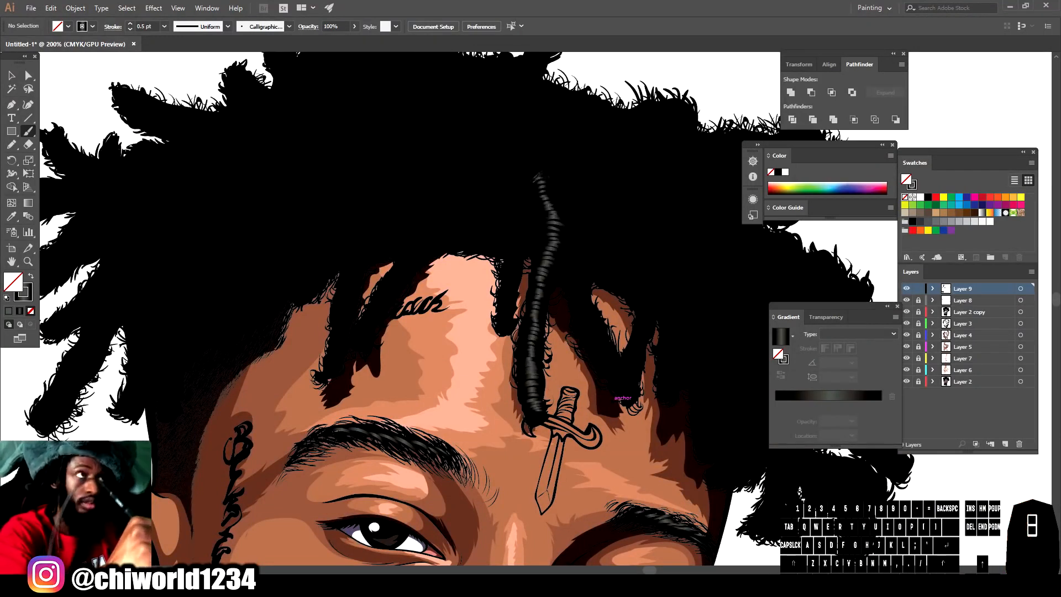
- Paint curved cross-stroke highlights up the dreadlocks left of the dagger lock, including the one by the forehead lettering and those at the left hairline
key("ctrl+minus")
key("ctrl+minus")
key("ctrl+minus")
key("ctrl+equal")
key("ctrl+equal")
key("ctrl+equal")
key("ctrl+equal")
left_click_drag(477, 336, 473, 264)
left_click_drag(486, 223, 467, 173)
mouse_move(243, 348)
left_mouse_down()
mouse_move(288, 315)
mouse_move(326, 224)
mouse_move(404, 144)
left_mouse_up()
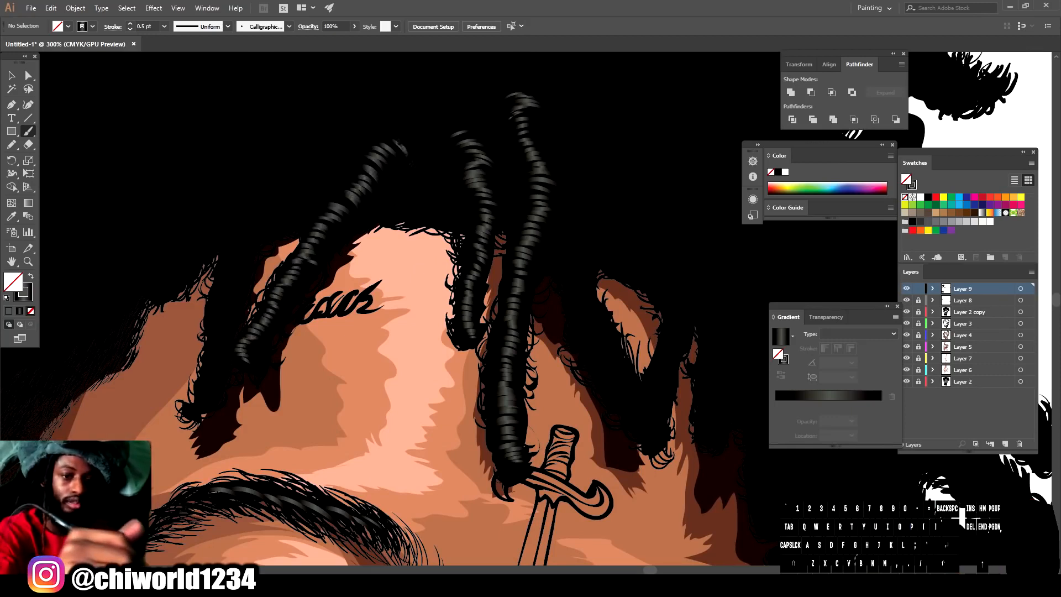
mouse_move(210, 373)
left_mouse_down()
mouse_move(231, 304)
mouse_move(238, 213)
mouse_move(261, 187)
mouse_move(307, 187)
mouse_move(322, 167)
left_mouse_up()
mouse_move(204, 244)
left_mouse_down()
mouse_move(211, 237)
mouse_move(157, 289)
left_mouse_up()
- Paint curved cross-stroke highlights along the dreadlock hanging just right of the dagger tattoo, up towards the crown
key("ctrl+minus")
key("ctrl+minus")
key("ctrl+minus")
key("ctrl+minus")
key("ctrl+minus")
key("ctrl+equal")
key("ctrl+equal")
key("ctrl+equal")
key("ctrl+equal")
key("ctrl+equal")
scroll(552, 387, "down", 3)
scroll(547, 393, "up", 2)
left_click_drag(543, 397, 469, 291)
mouse_move(464, 246)
left_mouse_down()
mouse_move(462, 186)
mouse_move(444, 161)
left_mouse_up()
- Paint cross-stroke highlights along the bent dreadlock that runs from the crown down to the tip of the lock right of the dagger
key("ctrl+minus")
key("ctrl+minus")
key("ctrl+minus")
key("ctrl+equal")
key("ctrl+equal")
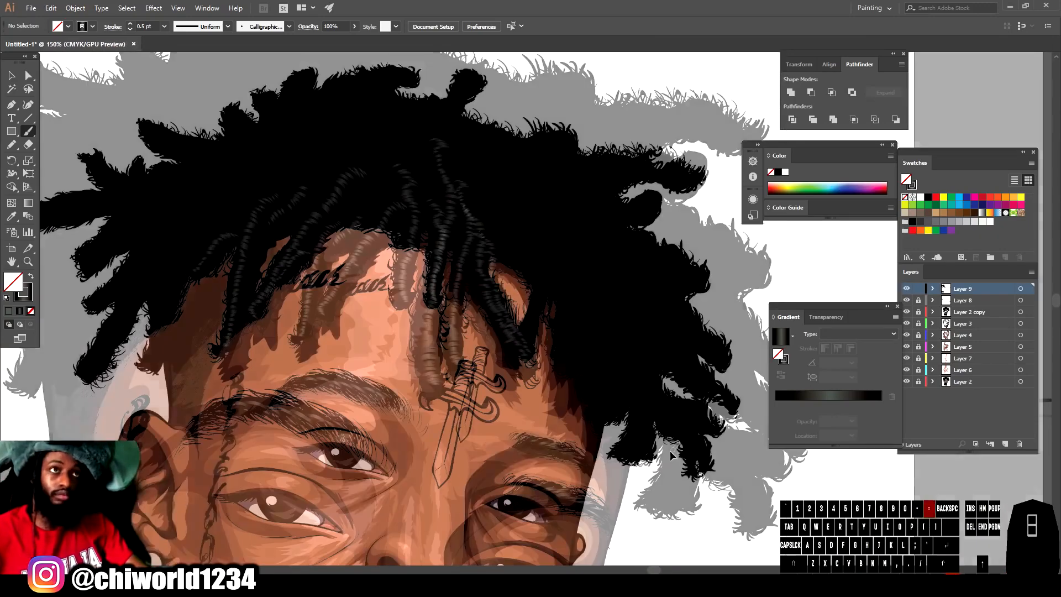
left_click_drag(541, 268, 473, 160)
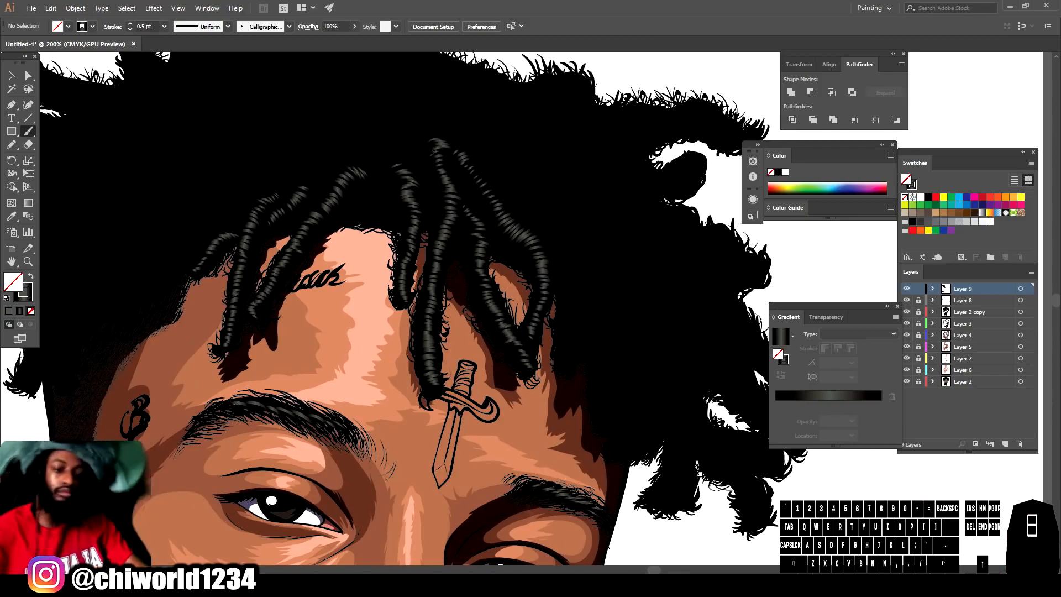
- Paint cross-stroke highlights on the two dreadlocks hanging over the right temple
key("ctrl+minus")
key("ctrl+minus")
key("ctrl+minus")
key("ctrl+minus")
key("ctrl+equal")
key("ctrl+equal")
key("ctrl+equal")
key("ctrl+equal")
left_click_drag(752, 470, 655, 439)
key("ctrl+equal")
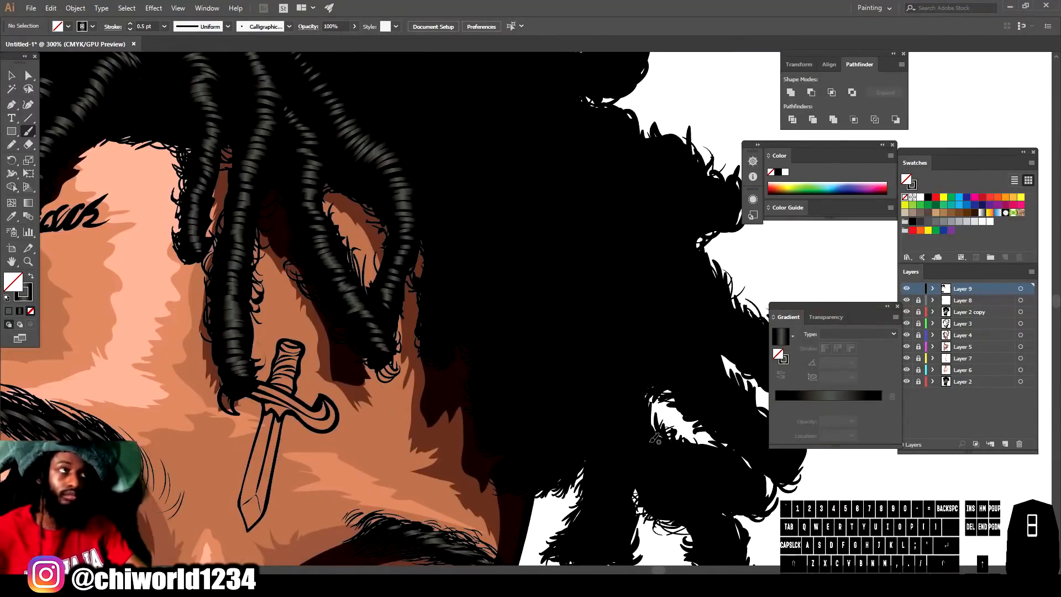
mouse_move(444, 343)
left_mouse_down()
mouse_move(449, 174)
mouse_move(433, 141)
left_mouse_up()
- Paint a long curved dreadlock highlight of short cross strokes through the upper right of the black hair
key("ctrl+minus")
key("ctrl+minus")
key("ctrl+minus")
key("ctrl+minus")
key("ctrl+minus")
key("ctrl+equal")
key("ctrl+equal")
key("ctrl+equal")
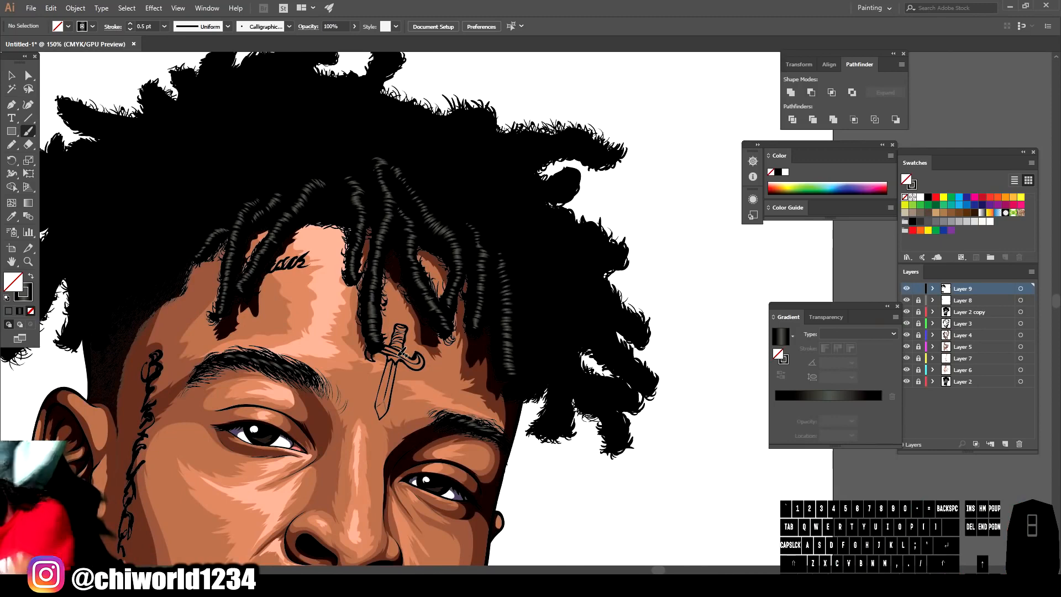
left_click_drag(545, 219, 466, 129)
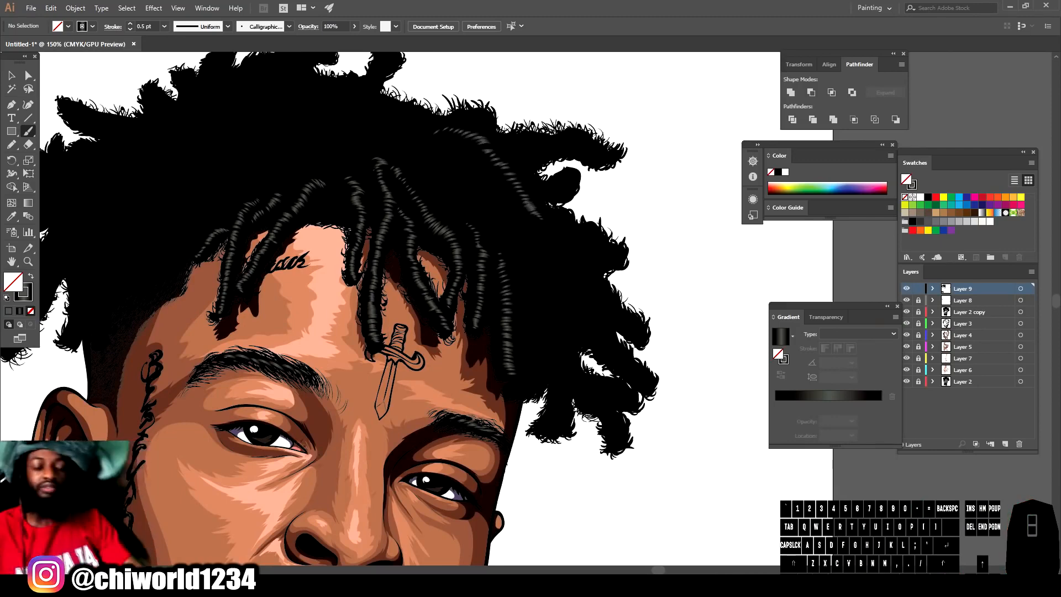
- Add a diagonal dreadlock highlight on the right side of the hair and another between the crown and the right temple locks
key("ctrl+minus")
key("ctrl+minus")
key("ctrl+equal")
key("ctrl+equal")
key("ctrl+equal")
mouse_move(608, 278)
left_mouse_down()
mouse_move(575, 243)
mouse_move(583, 230)
mouse_move(561, 232)
left_mouse_up()
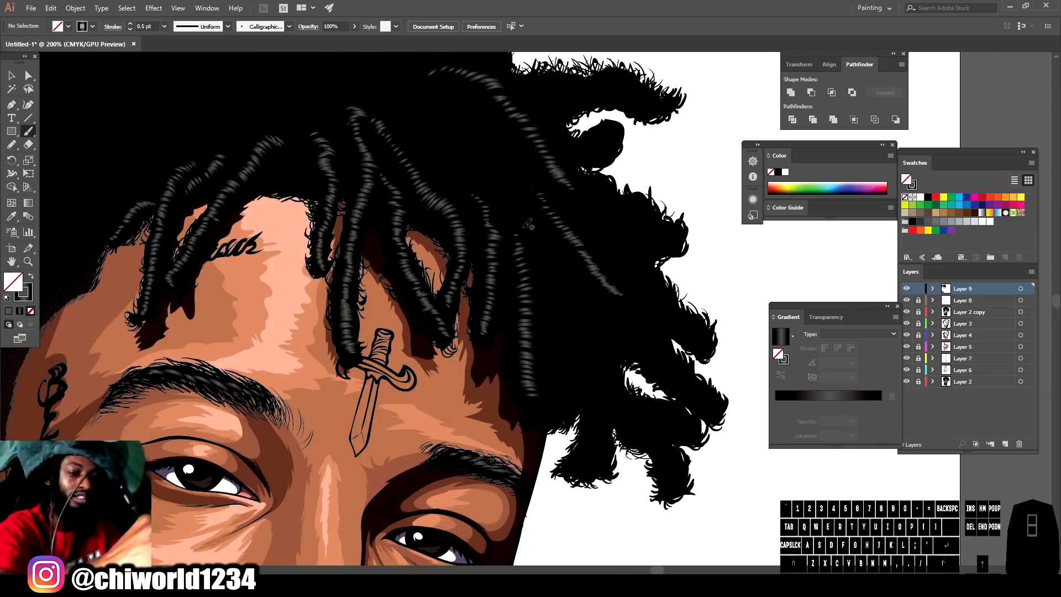
mouse_move(498, 202)
left_mouse_down()
mouse_move(486, 193)
mouse_move(482, 138)
mouse_move(434, 93)
left_mouse_up()
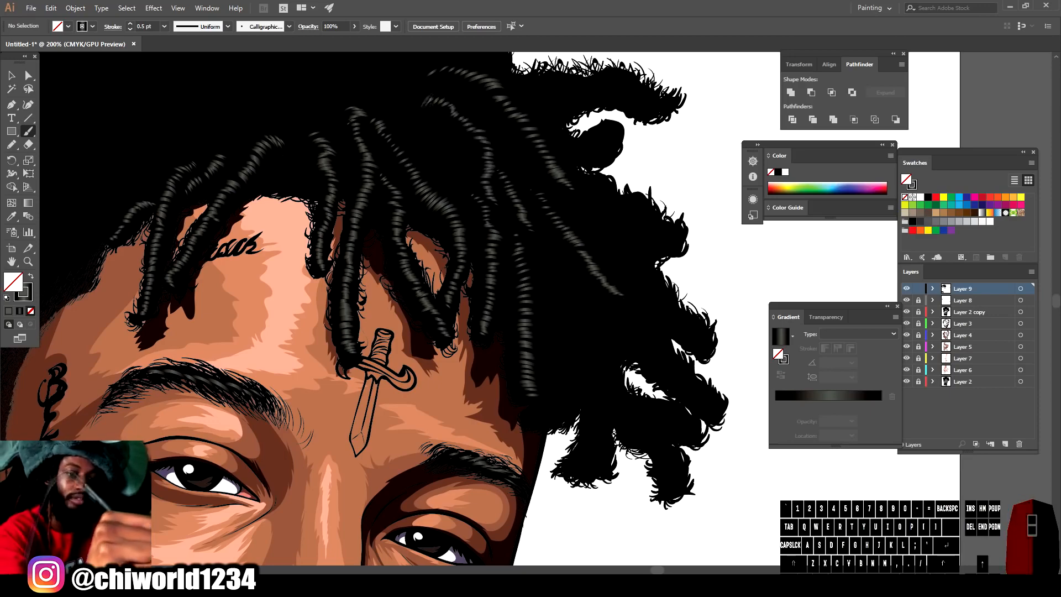
- Paint dreadlock highlights over the crown, including one descending towards the forehead and one up into the small lock on top
key("ctrl+minus")
key("ctrl+minus")
key("ctrl+minus")
key("ctrl+minus")
key("ctrl+equal")
key("ctrl+minus")
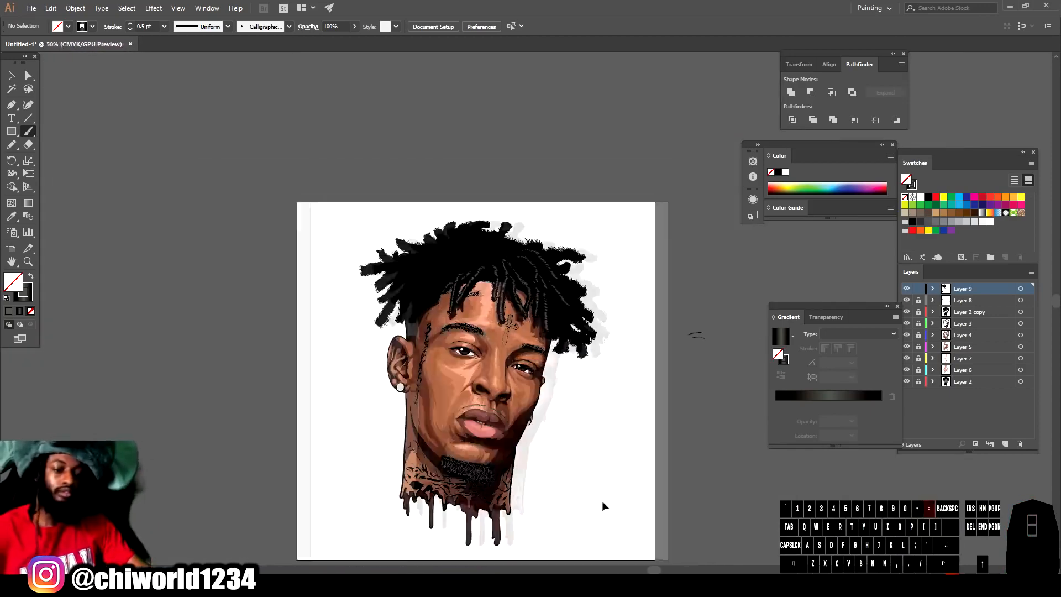
key("ctrl+equal")
key("ctrl+equal")
key("ctrl+equal")
left_click_drag(475, 404, 607, 499)
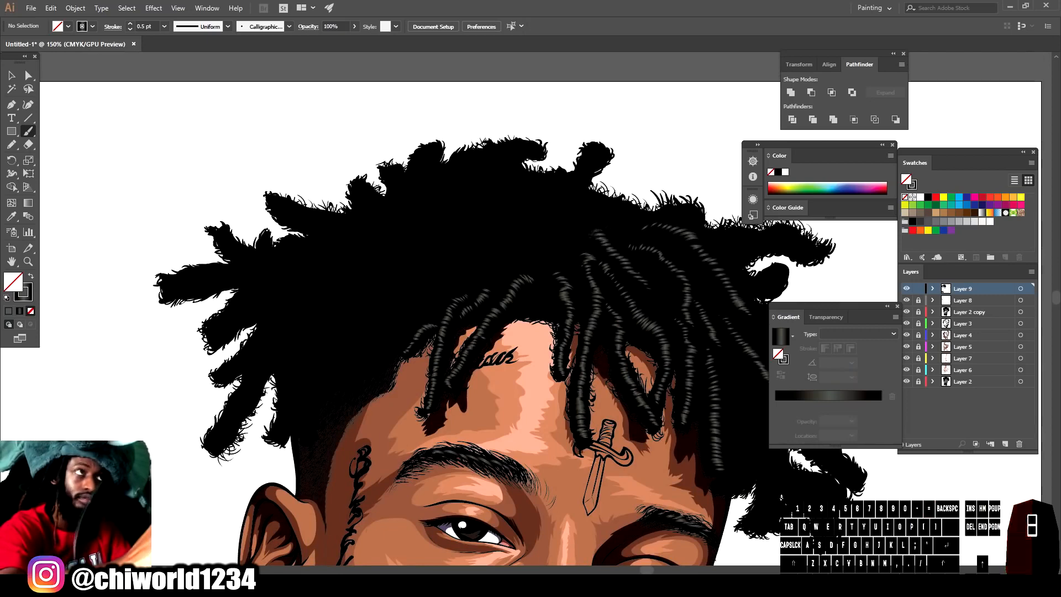
left_click_drag(572, 199, 560, 195)
mouse_move(544, 268)
left_mouse_down()
mouse_move(545, 246)
mouse_move(560, 228)
mouse_move(539, 210)
mouse_move(547, 190)
mouse_move(509, 177)
mouse_move(554, 183)
mouse_move(597, 165)
left_mouse_up()
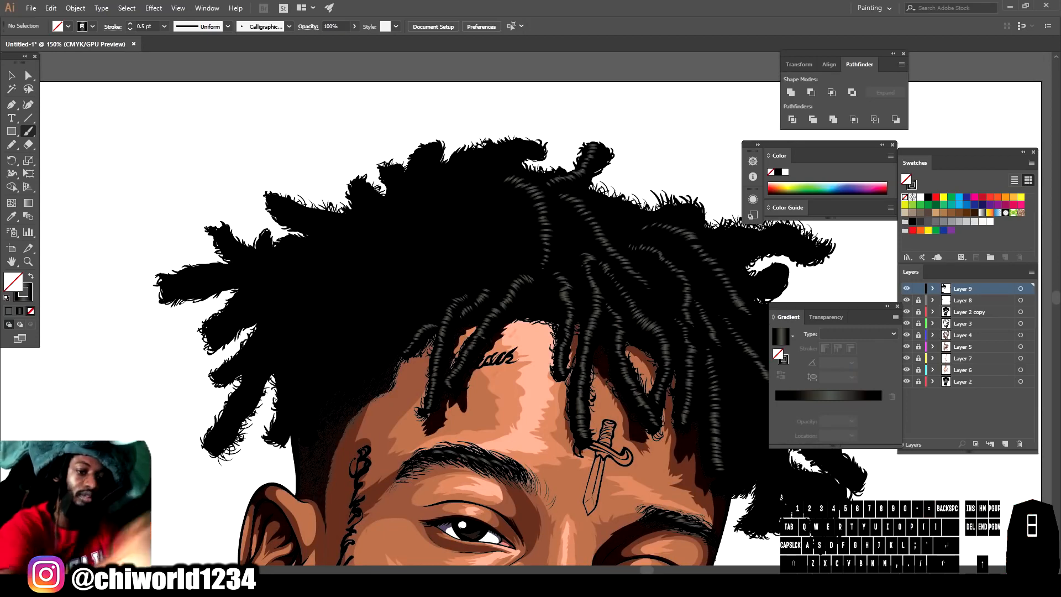
- Paint a long dreadlock highlight of cross strokes from above the left ear up into the side hair
key("ctrl+minus")
key("ctrl+minus")
key("ctrl+minus")
key("ctrl+equal")
key("ctrl+equal")
key("ctrl+equal")
left_click_drag(578, 502, 628, 423)
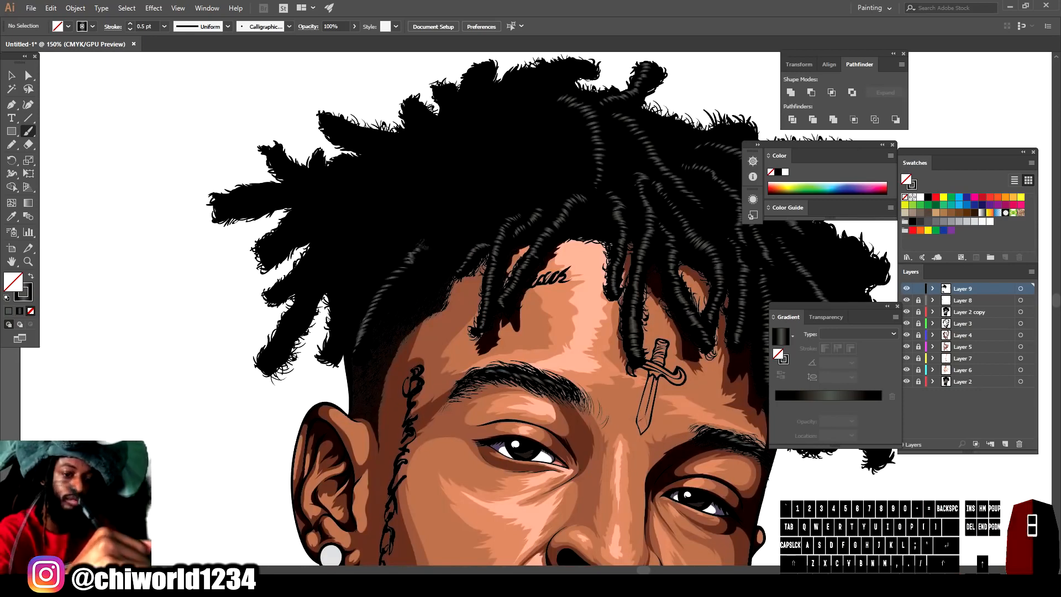
- Paint further dreadlock highlights across the left side of the hair, from the upper crown out to the outer edge above the ear
mouse_move(448, 238)
left_mouse_down()
mouse_move(468, 207)
mouse_move(462, 199)
mouse_move(481, 214)
mouse_move(468, 191)
mouse_move(499, 165)
left_mouse_up()
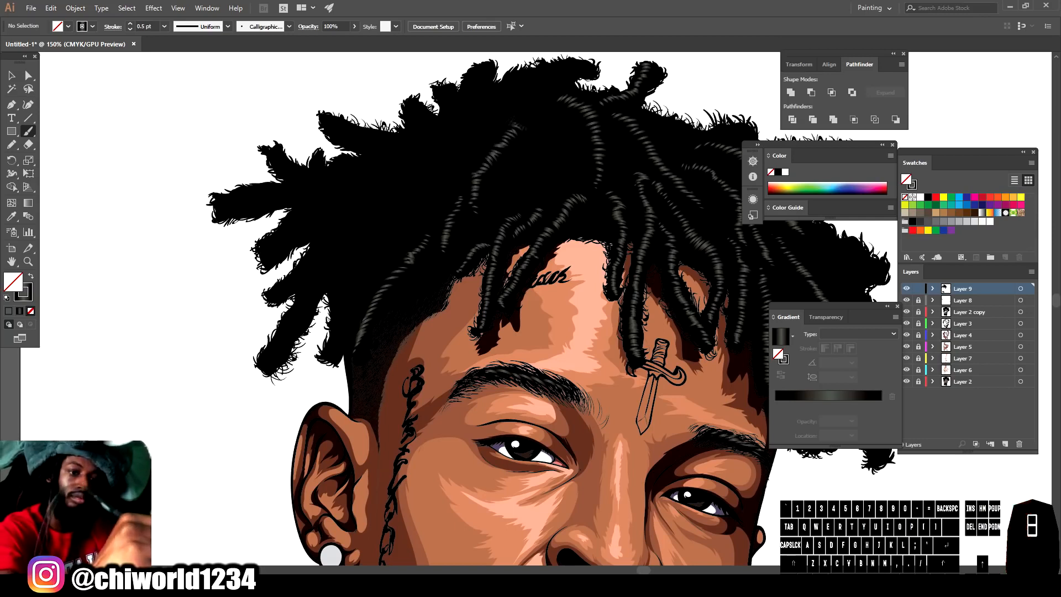
left_click_drag(335, 357, 348, 311)
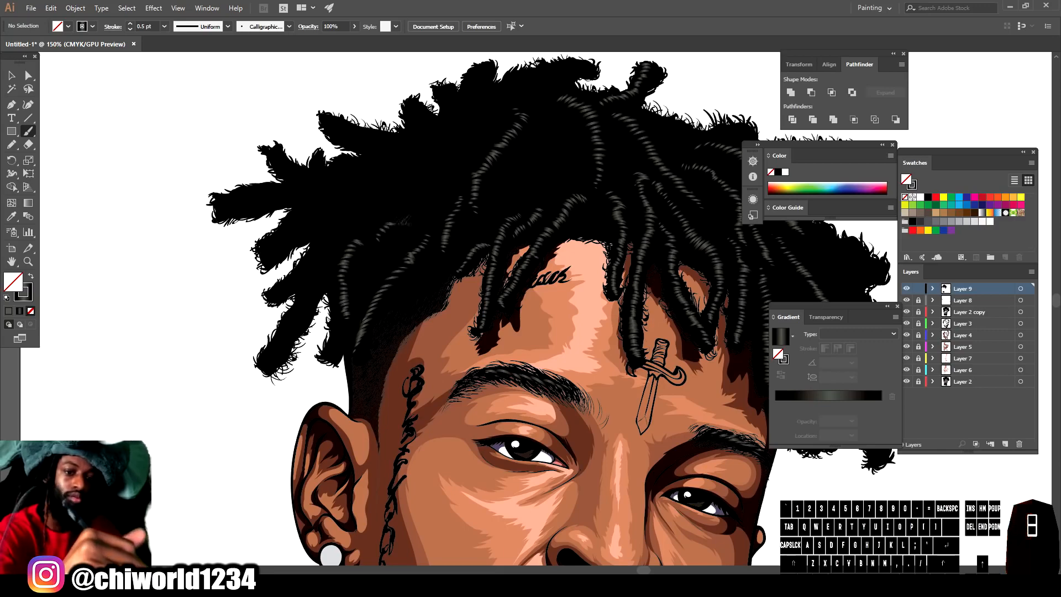
left_click_drag(375, 205, 415, 179)
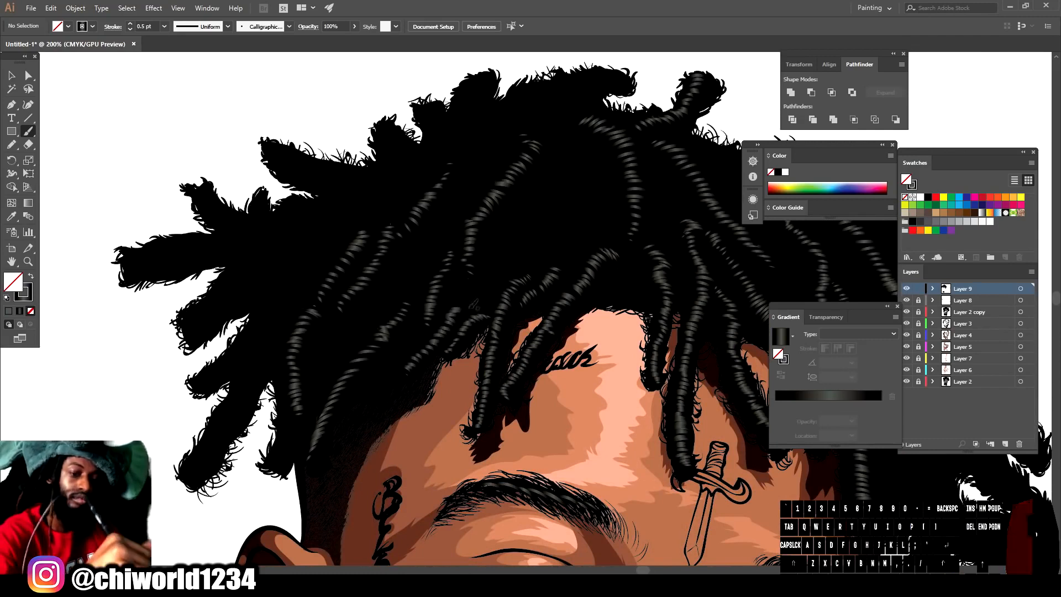
- Paint short cross strokes forming two slanted dreadlock highlights in the central hair above the left forehead, curving the upper one towards the crown lock
left_click_drag(459, 298, 469, 304)
left_click_drag(475, 278, 500, 275)
left_click_drag(501, 256, 527, 253)
mouse_move(528, 236)
left_mouse_down()
mouse_move(540, 241)
mouse_move(511, 228)
left_mouse_up()
left_click_drag(509, 218, 527, 218)
left_click_drag(530, 208, 538, 213)
left_click_drag(539, 202, 559, 204)
mouse_move(557, 193)
left_mouse_down()
mouse_move(565, 203)
mouse_move(554, 208)
left_mouse_up()
left_click_drag(534, 205, 542, 212)
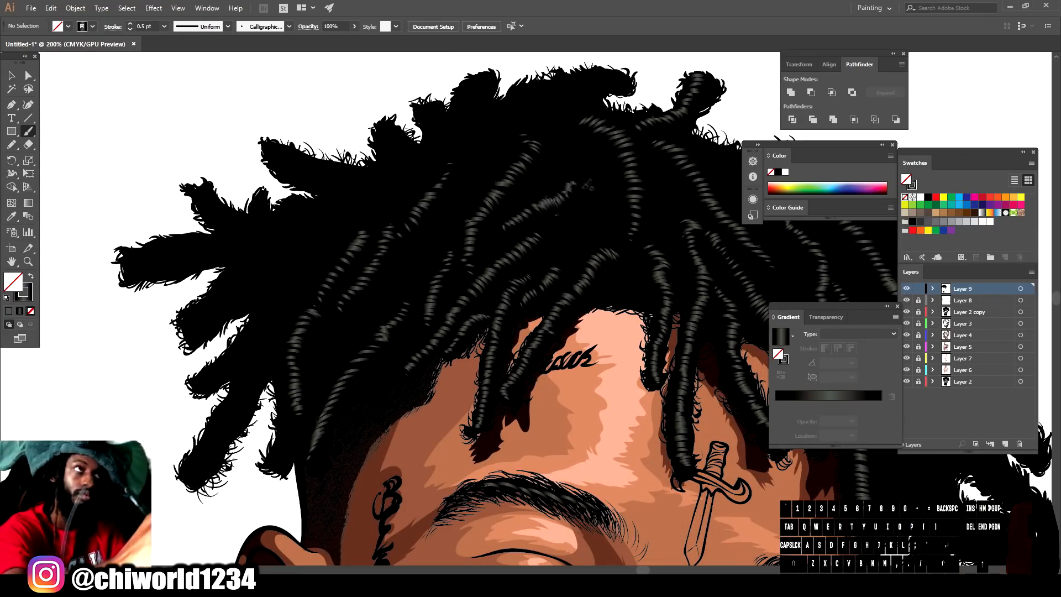
left_click_drag(592, 165, 598, 174)
left_click_drag(597, 164, 602, 173)
left_click_drag(604, 164, 608, 175)
left_click_drag(616, 170, 611, 178)
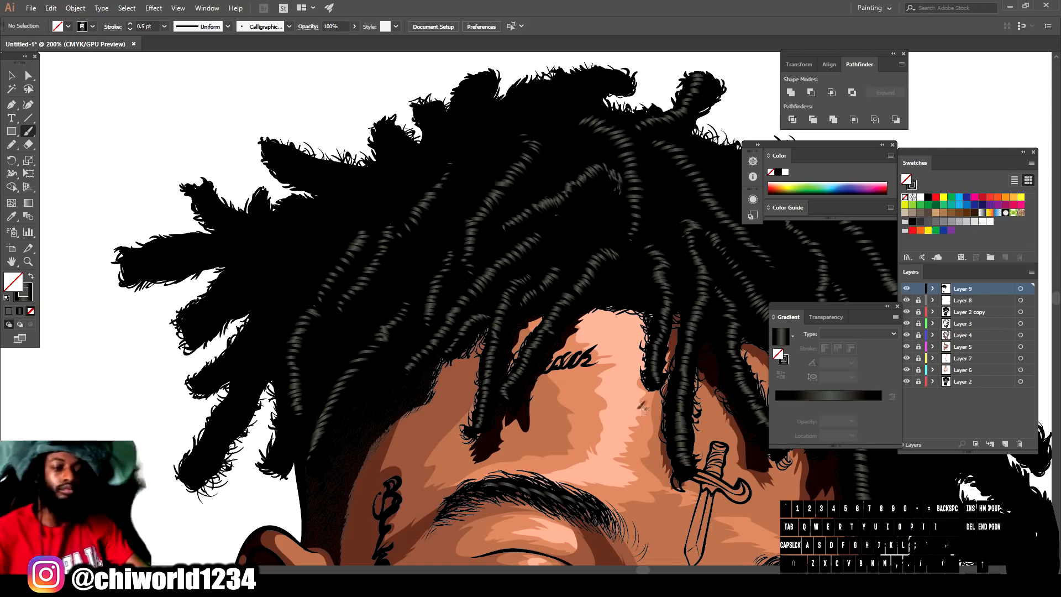
- Paint short cross strokes forming a curved dreadlock highlight on the right side of the hair, beside the temple
key("ctrl+minus")
key("ctrl+minus")
key("ctrl+minus")
key("ctrl+minus")
key("ctrl+equal")
key("ctrl+equal")
key("ctrl+equal")
key("ctrl+equal")
scroll(625, 354, "right", 5)
scroll(508, 365, "down", 1)
left_click_drag(481, 378, 496, 377)
left_click_drag(484, 366, 498, 369)
left_click_drag(485, 359, 501, 357)
left_click_drag(488, 348, 501, 350)
left_click_drag(488, 342, 500, 345)
left_click_drag(488, 338, 497, 340)
left_click_drag(492, 301, 506, 304)
left_click_drag(491, 296, 506, 296)
left_click_drag(490, 292, 506, 288)
left_click_drag(488, 287, 500, 281)
left_click_drag(482, 284, 494, 275)
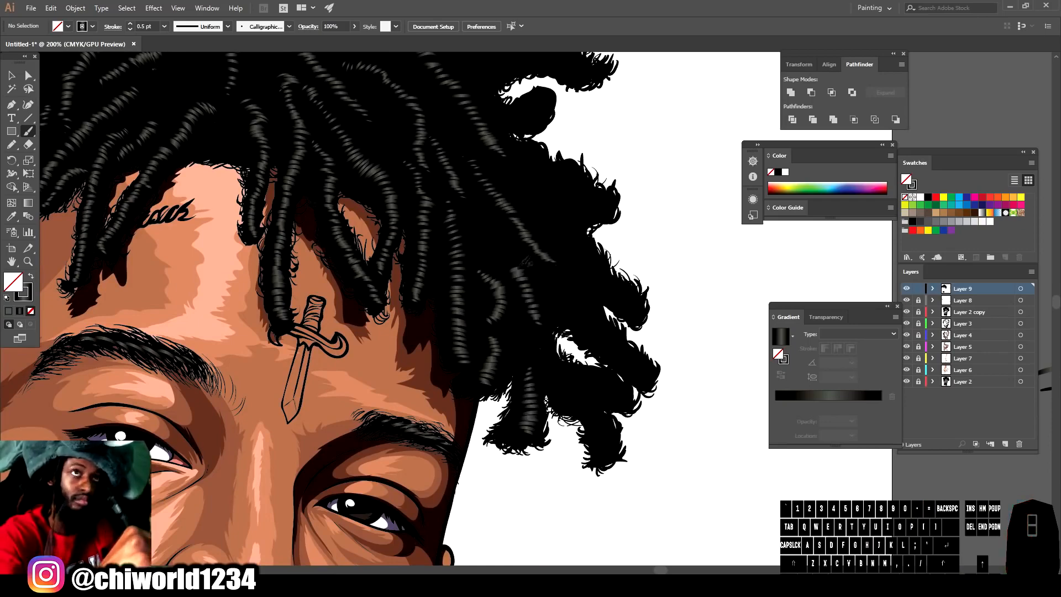
- Examine the painted dreadlock highlights across the whole portrait and along the full width of the hair
key("ctrl+minus")
key("ctrl+minus")
key("ctrl+minus")
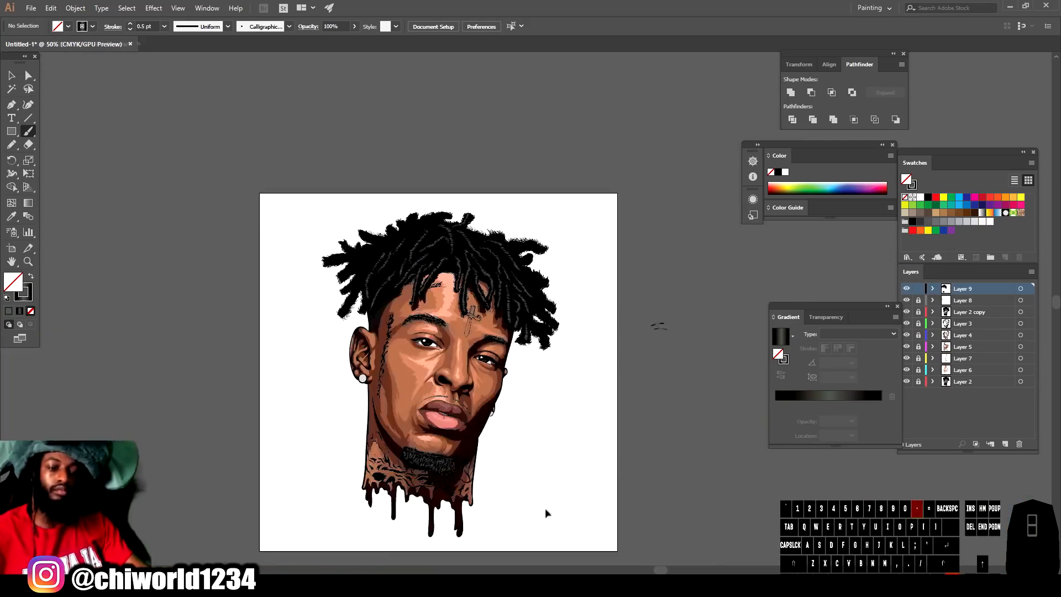
key("ctrl+minus")
key("ctrl+equal")
key("ctrl+equal")
key("ctrl+equal")
scroll(543, 493, "left", 3)
scroll(543, 493, "up", 1)
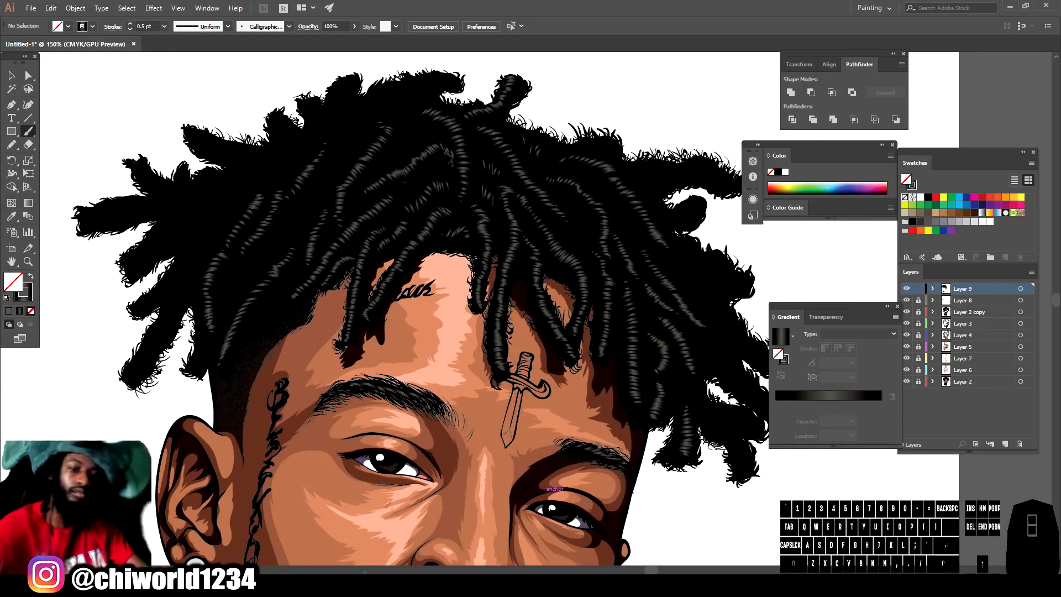
- Paint cross-stroke highlights on the lowest hanging dreadlock at the right and on the outward-pointing lock just above it
left_click_drag(543, 493, 397, 493)
key("ctrl+minus")
key("ctrl+minus")
key("ctrl+minus")
key("ctrl+equal")
key("ctrl+equal")
key("ctrl+equal")
key("ctrl+equal")
mouse_move(612, 506)
left_mouse_down()
mouse_move(480, 443)
mouse_move(492, 444)
left_mouse_up()
left_click_drag(479, 434, 490, 430)
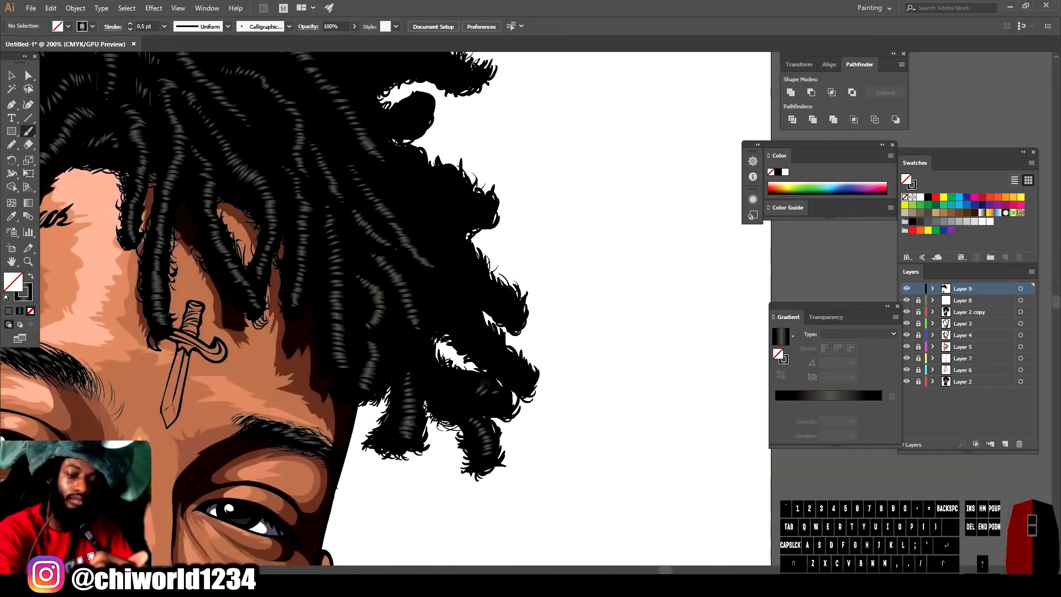
left_click_drag(476, 379, 481, 393)
left_click_drag(470, 378, 473, 394)
left_click_drag(464, 379, 465, 394)
left_click_drag(457, 379, 455, 394)
left_click_drag(452, 379, 447, 394)
- Paint cross-stroke highlights along the outward-pointing dreadlocks on the right edge of the hair, working from their tips inwards
left_click_drag(529, 370, 518, 381)
mouse_move(512, 354)
left_mouse_down()
mouse_move(499, 365)
mouse_move(474, 345)
left_mouse_up()
mouse_move(470, 312)
left_mouse_down()
mouse_move(460, 323)
mouse_move(445, 307)
left_mouse_up()
left_click_drag(438, 284, 429, 298)
left_click_drag(506, 294, 496, 304)
mouse_move(490, 286)
left_mouse_down()
mouse_move(481, 294)
mouse_move(469, 284)
left_mouse_up()
mouse_move(461, 258)
left_mouse_down()
mouse_move(450, 270)
mouse_move(436, 257)
left_mouse_up()
left_click_drag(422, 210, 409, 220)
left_click_drag(482, 203, 473, 208)
mouse_move(465, 198)
left_mouse_down()
mouse_move(452, 208)
mouse_move(438, 197)
left_mouse_up()
left_click_drag(423, 160, 415, 176)
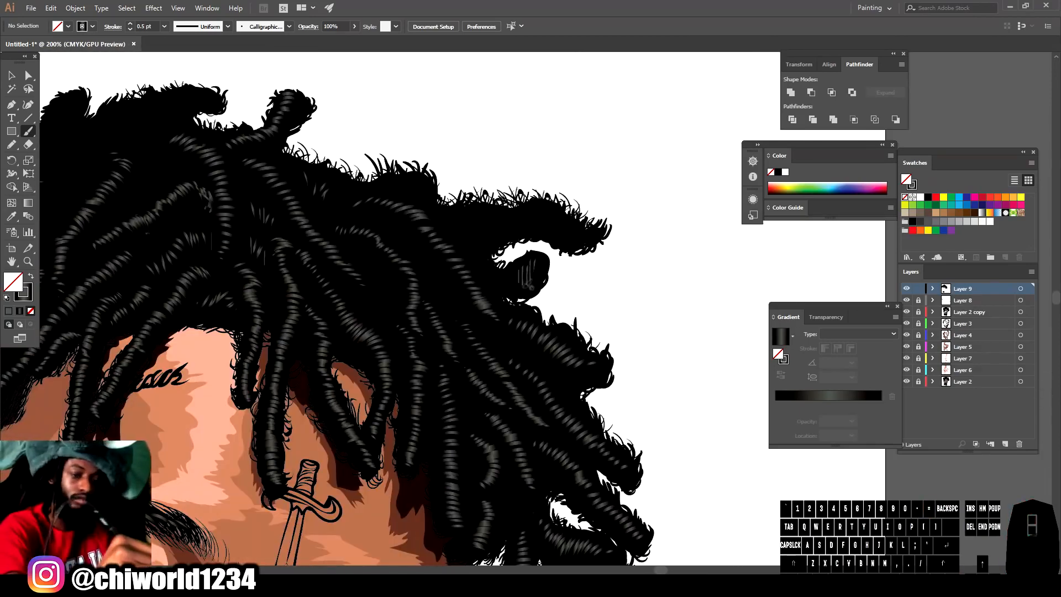
- Undo the vertical highlight strokes tried on the small rounded lock at the right edge of the hair
key("ctrl+z")
key("ctrl+z")
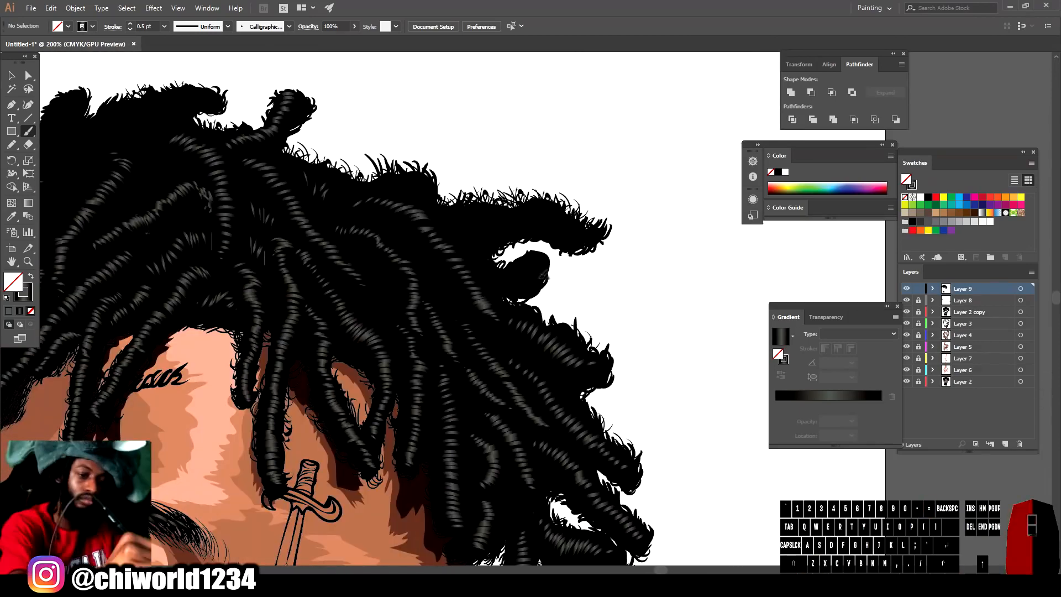
left_click_drag(509, 272, 510, 291)
key("ctrl+z")
key("ctrl+z")
key("ctrl+z")
key("ctrl+z")
key("ctrl+z")
key("ctrl+z")
key("ctrl+z")
key("ctrl+z")
- Paint cross-stroke highlights on the small rounded lock at the right edge and on the long dreadlock above it
mouse_move(501, 273)
left_mouse_down()
mouse_move(502, 292)
mouse_move(522, 282)
left_mouse_up()
mouse_move(503, 267)
left_mouse_down()
mouse_move(504, 281)
mouse_move(487, 276)
left_mouse_up()
left_click_drag(543, 249, 528, 267)
left_click_drag(577, 217, 556, 226)
left_click_drag(539, 205, 521, 223)
left_click_drag(513, 208, 511, 225)
left_click_drag(502, 213, 502, 226)
mouse_move(494, 211)
left_mouse_down()
mouse_move(494, 238)
mouse_move(460, 229)
left_mouse_up()
key("ctrl+z")
key("ctrl+z")
left_click_drag(455, 212, 448, 222)
- Paint a short dreadlock highlight of cross strokes in the upper right hair, above the long outward-pointing lock
key("ctrl+minus")
key("ctrl+minus")
key("ctrl+minus")
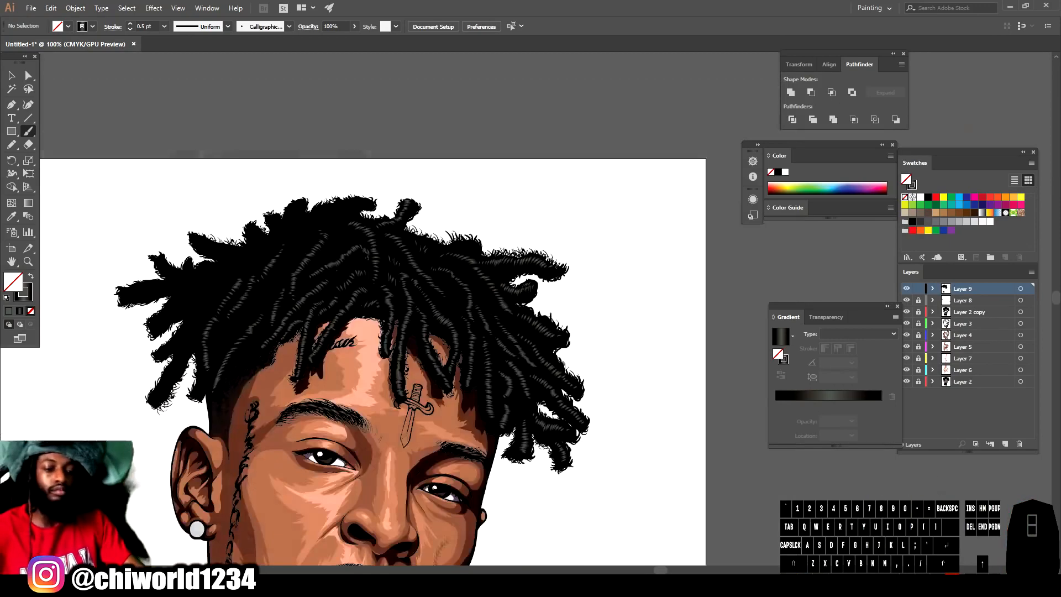
scroll(527, 309, "left", 3)
key("ctrl+equal")
key("ctrl+equal")
key("ctrl+equal")
left_click_drag(583, 179, 592, 197)
mouse_move(569, 174)
left_mouse_down()
mouse_move(579, 189)
mouse_move(571, 192)
left_mouse_up()
left_click_drag(554, 179, 561, 194)
mouse_move(544, 182)
left_mouse_down()
mouse_move(550, 194)
mouse_move(539, 195)
left_mouse_up()
- Paint cross strokes along the curved dreadlock at the top of the head, redoing its inner end
left_click_drag(363, 91, 362, 102)
left_click_drag(355, 91, 348, 107)
mouse_move(341, 94)
left_mouse_down()
mouse_move(341, 112)
mouse_move(303, 123)
left_mouse_up()
key("ctrl+z")
key("ctrl+z")
left_click_drag(302, 108, 309, 118)
left_click_drag(312, 104, 320, 114)
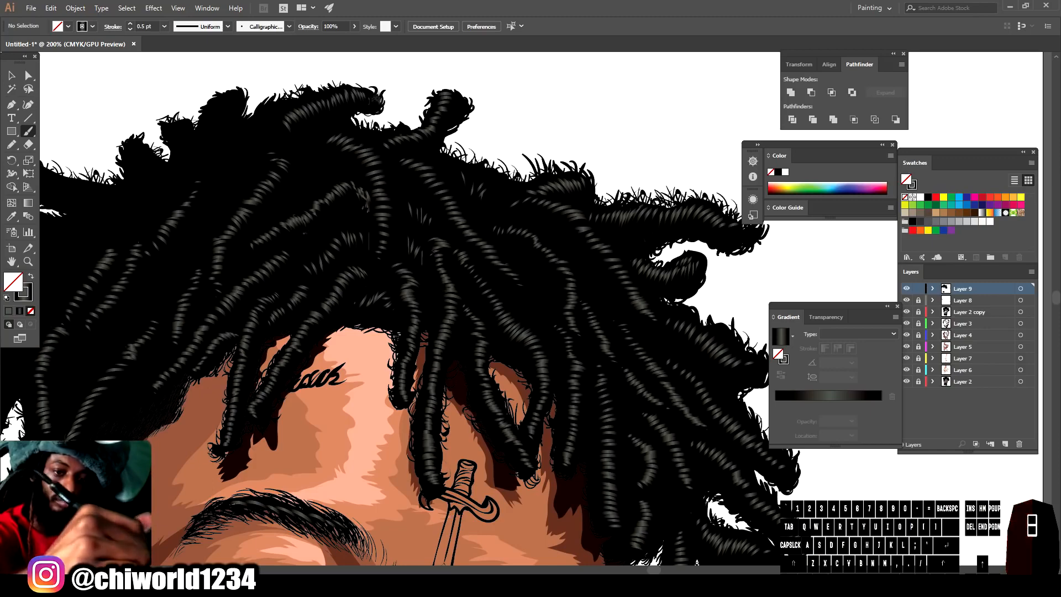
- Paint cross strokes up the upright dreadlock at the upper left of the crown, ending near its tip
left_click_drag(207, 158, 219, 162)
left_click_drag(208, 150, 220, 152)
left_click_drag(209, 141, 221, 143)
left_click_drag(211, 134, 224, 135)
left_click_drag(212, 125, 228, 117)
left_click_drag(219, 107, 231, 109)
left_click_drag(222, 100, 233, 102)
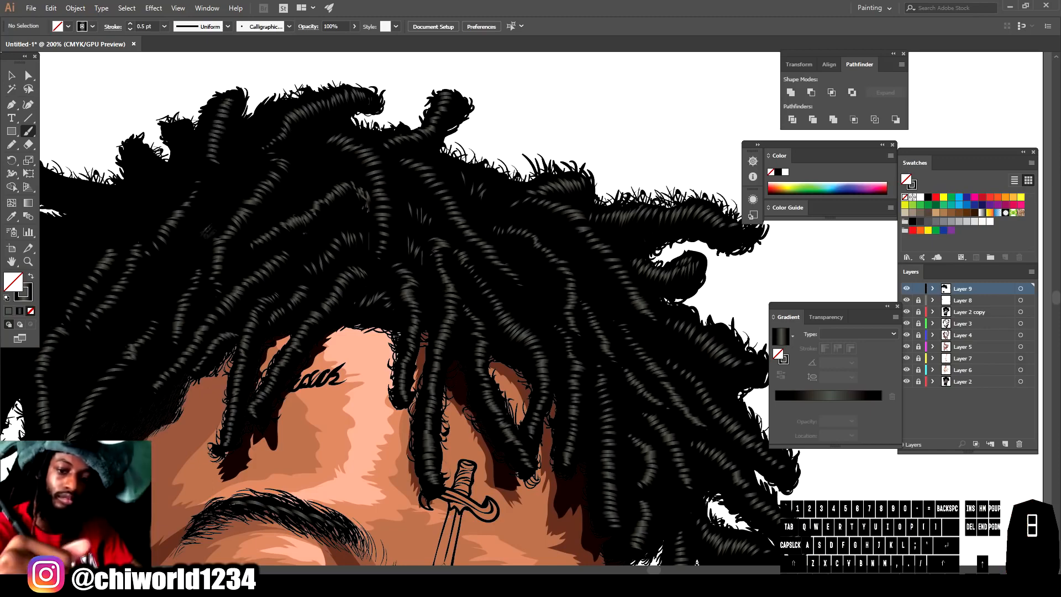
- Fill the dark gap in the central crown hair with a short dreadlock highlight of cross strokes
left_click_drag(308, 184, 319, 185)
left_click_drag(310, 177, 321, 178)
left_click_drag(309, 170, 321, 171)
left_click_drag(307, 162, 318, 162)
- Compare the dreadlock highlights in the whole portrait and up close to find areas still lacking detail
key("ctrl+minus")
key("ctrl+minus")
key("ctrl+minus")
key("ctrl+minus")
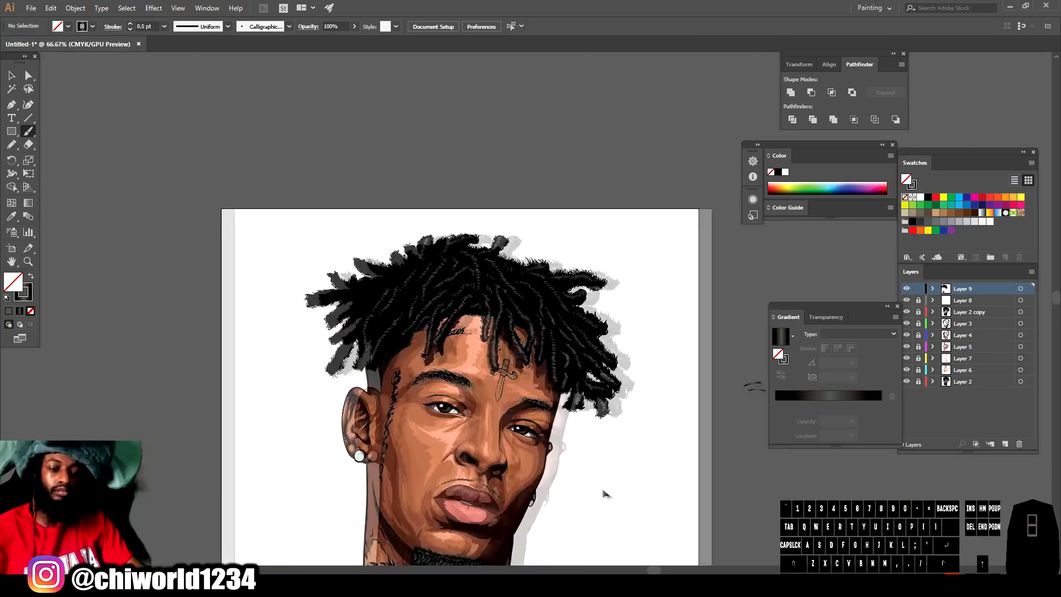
key("ctrl+equal")
key("ctrl+equal")
key("ctrl+equal")
key("ctrl+equal")
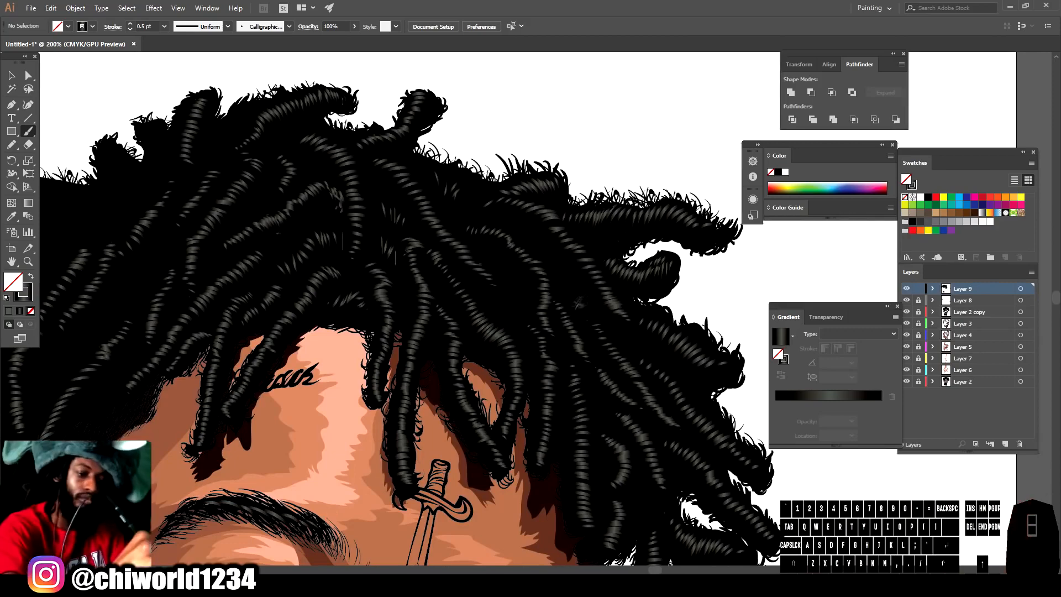
key("ctrl+minus")
key("ctrl+minus")
key("ctrl+minus")
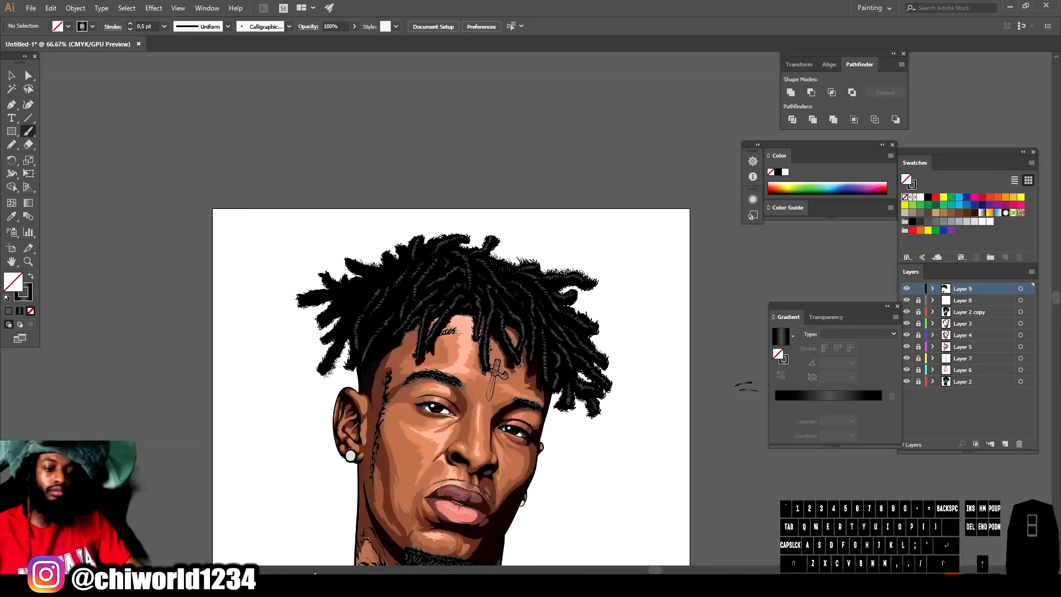
- Paint cross-stroke highlights along the outward-pointing dreadlocks on the left side of the hair, up to the crown
key("ctrl+equal")
key("ctrl+equal")
key("ctrl+equal")
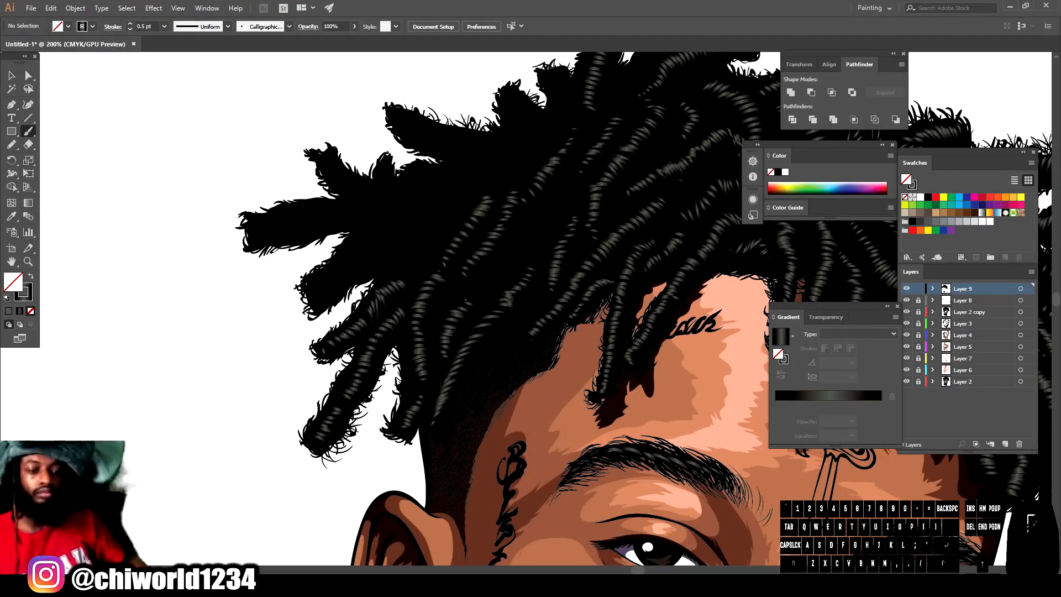
mouse_move(318, 287)
left_mouse_down()
mouse_move(369, 259)
mouse_move(410, 259)
left_mouse_up()
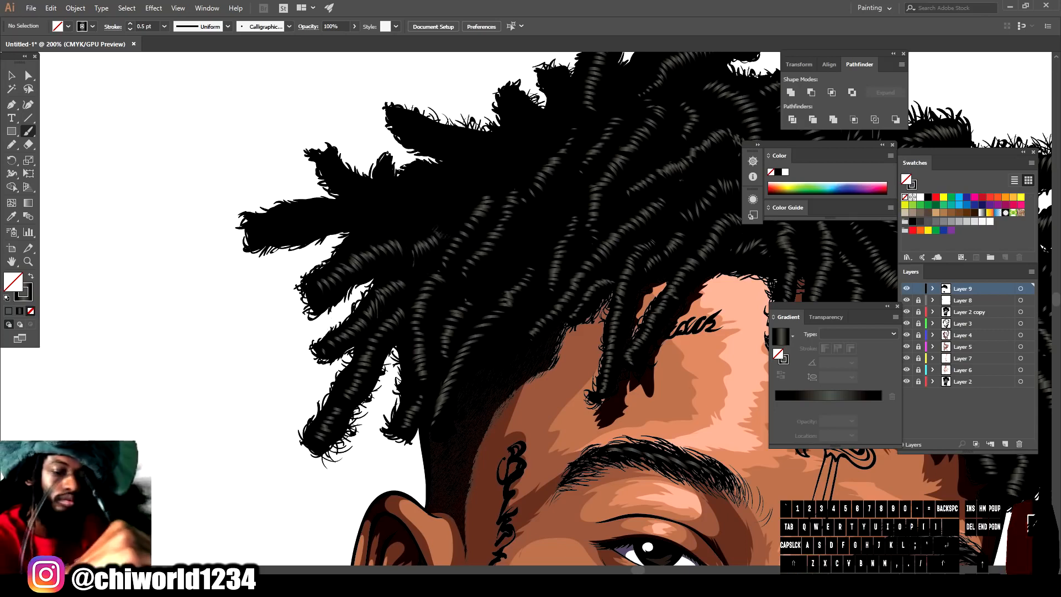
mouse_move(263, 227)
left_mouse_down()
mouse_move(402, 215)
mouse_move(544, 147)
left_mouse_up()
left_click_drag(478, 142, 402, 123)
mouse_move(387, 191)
left_mouse_down()
mouse_move(363, 195)
mouse_move(330, 164)
left_mouse_up()
left_click_drag(540, 127, 510, 103)
left_click_drag(447, 177, 381, 185)
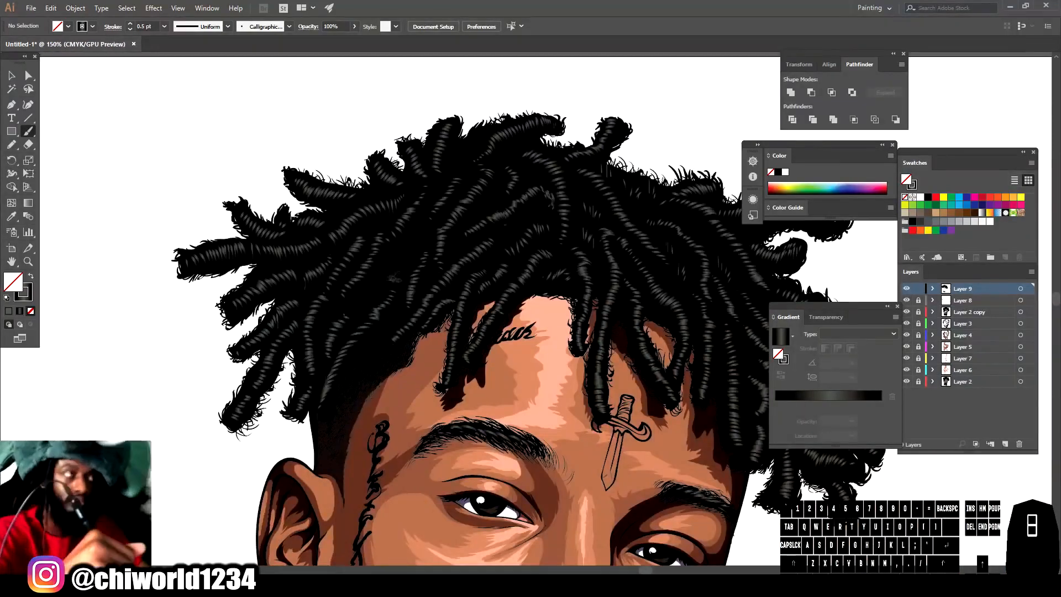
- Set the brush stroke weight to 0.25 pt and paint fine stray hairs over the upper dreadlocks
left_click(164, 26)
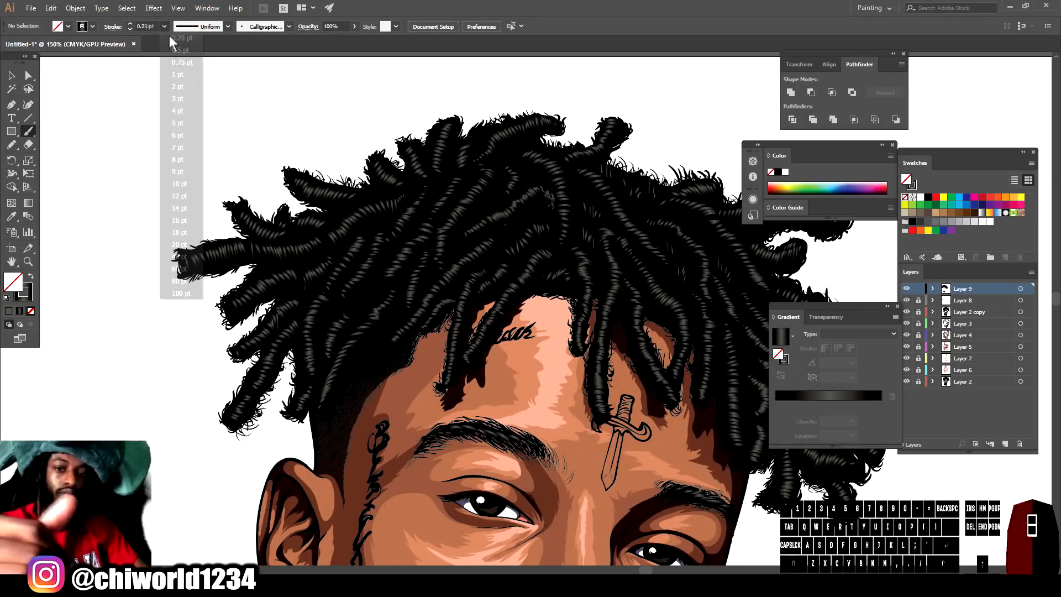
left_click(172, 39)
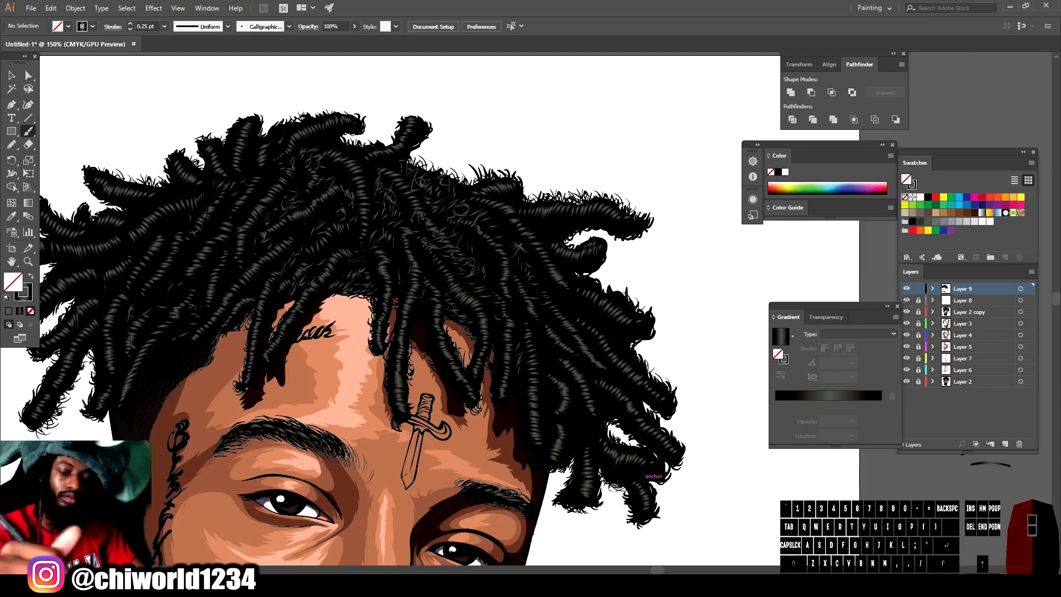
key("ctrl+minus")
key("ctrl+minus")
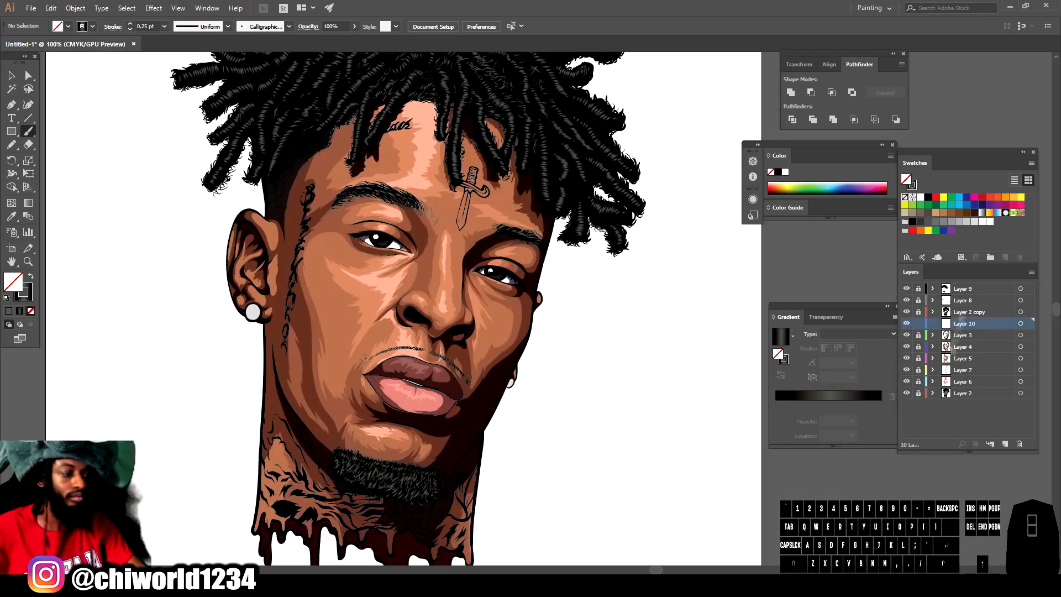
- Reset the fill and stroke to their defaults and choose a purple stroke colour for painting on Layer 10
left_click(6, 299)
double_click(24, 292)
left_click(832, 490)
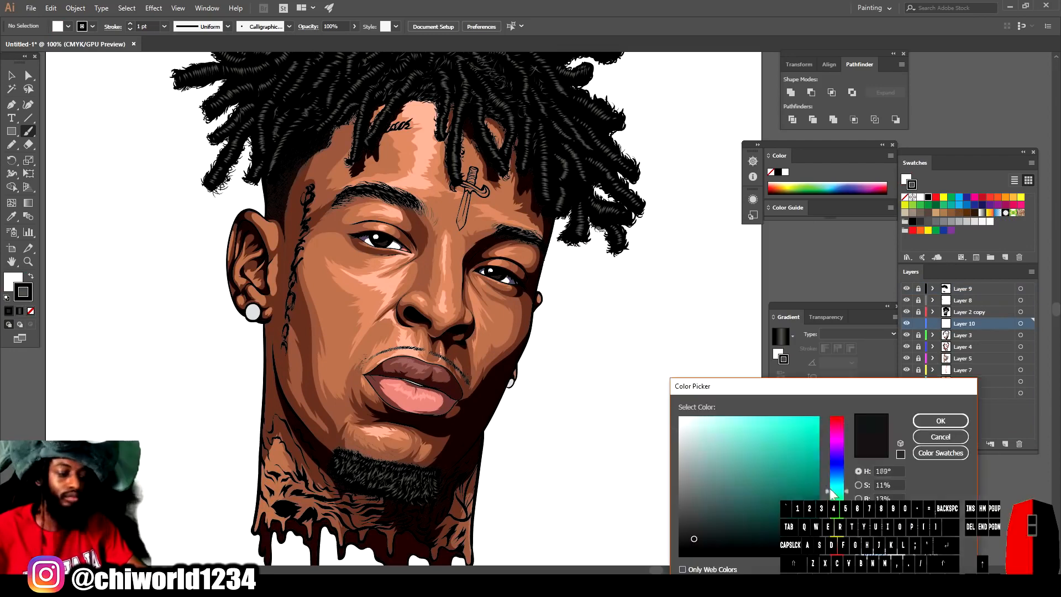
left_click_drag(832, 491, 832, 456)
left_click_drag(745, 476, 752, 463)
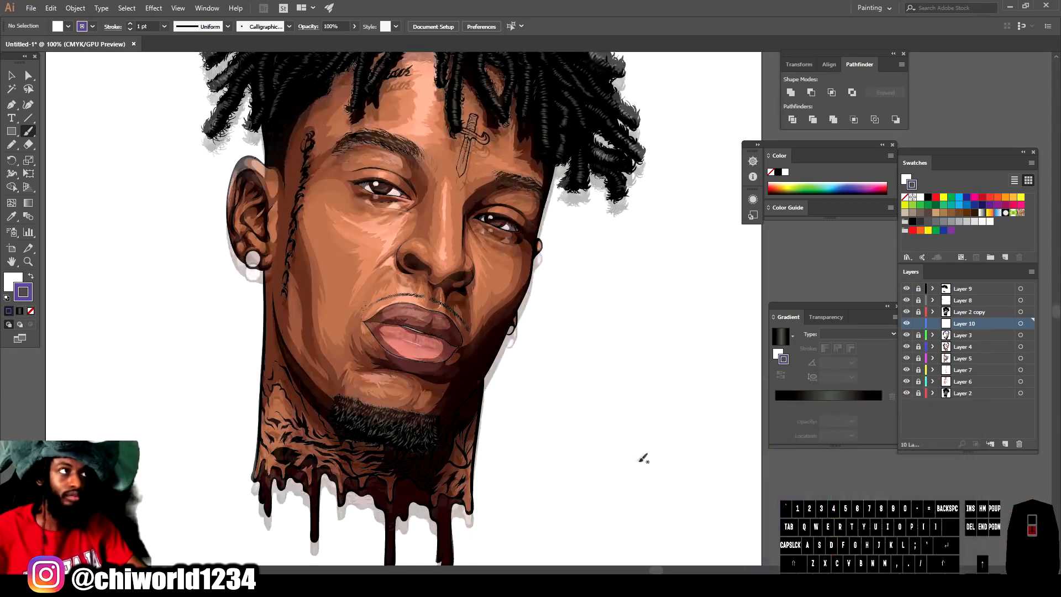
- Paint a purple rim light along the right-hand edge of the face, from the jaw up to the hairline
scroll(531, 456, "up", 3)
mouse_move(295, 527)
left_mouse_down()
mouse_move(368, 475)
mouse_move(471, 328)
mouse_move(575, 116)
left_mouse_up()
scroll(630, 237, "up", 5)
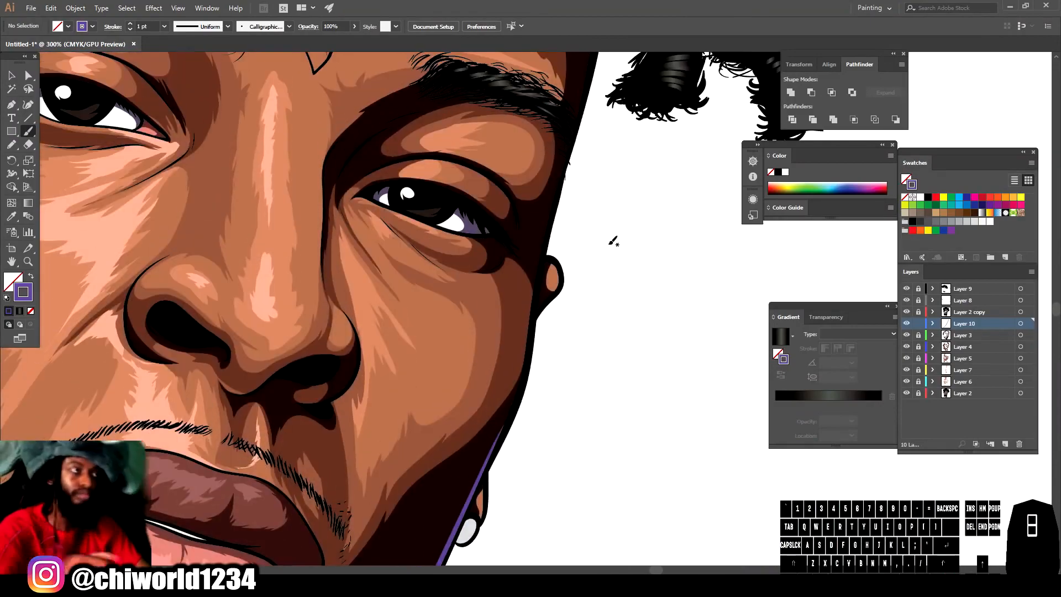
mouse_move(496, 458)
left_mouse_down()
mouse_move(539, 243)
mouse_move(578, 132)
left_mouse_up()
scroll(577, 133, "up", 4)
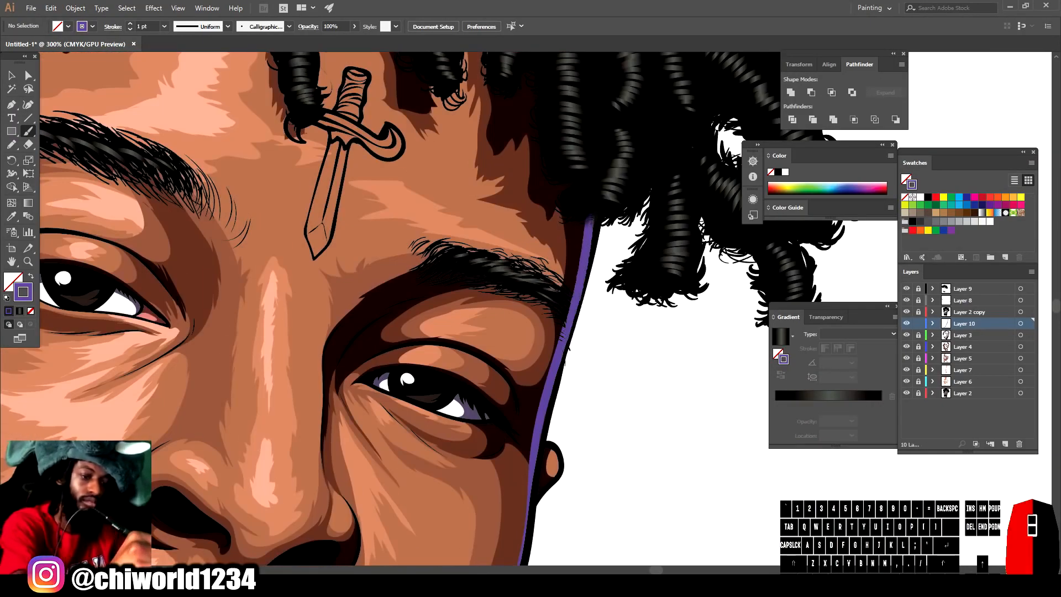
left_click_drag(589, 230, 591, 221)
scroll(527, 240, "down", 5)
scroll(496, 299, "up", 7)
scroll(496, 298, "up", 3)
mouse_move(449, 378)
left_mouse_down()
mouse_move(468, 366)
mouse_move(525, 238)
left_mouse_up()
- Add purple edge highlights beside the nostril and at the outer upper and lower lids of the right-hand eye
scroll(600, 543, "down", 5)
scroll(560, 507, "up", 3)
key("ctrl+equal")
key("ctrl+equal")
left_click_drag(693, 271, 562, 493)
left_click_drag(595, 361, 593, 308)
mouse_move(573, 395)
left_mouse_down()
mouse_move(583, 377)
mouse_move(571, 356)
left_mouse_up()
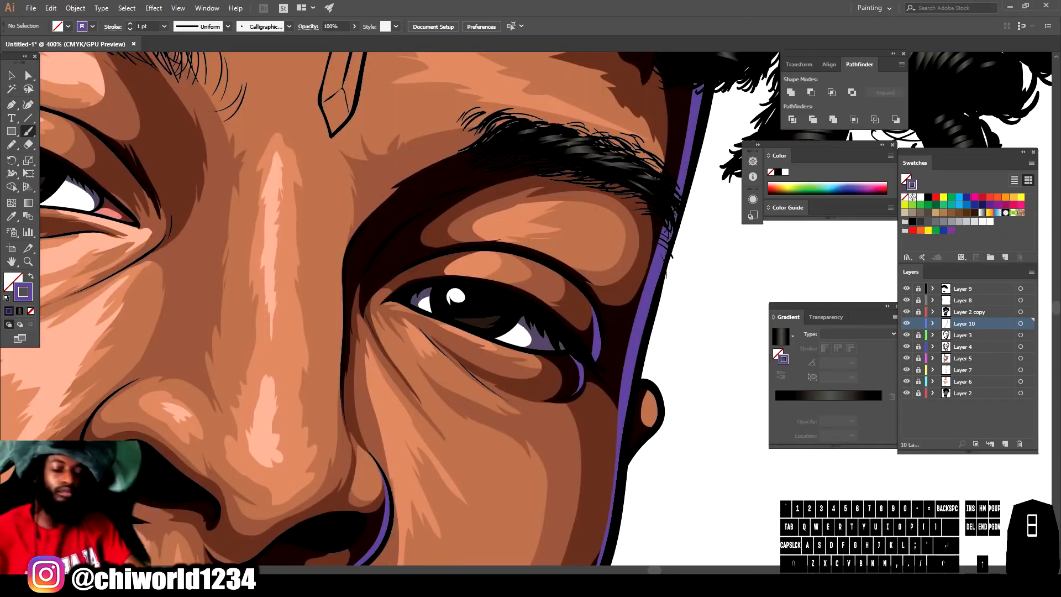
- Paint purple edge highlights along the right-hand ends of the upper and lower lips
key("ctrl+minus")
key("ctrl+minus")
key("ctrl+minus")
key("ctrl+minus")
key("ctrl+equal")
key("ctrl+equal")
key("ctrl+equal")
left_click_drag(403, 535, 443, 146)
key("ctrl+minus")
key("ctrl+minus")
key("ctrl+minus")
key("ctrl+minus")
key("ctrl+minus")
key("ctrl+equal")
key("ctrl+equal")
key("ctrl+equal")
key("ctrl+equal")
key("ctrl+equal")
key("ctrl+equal")
mouse_move(354, 336)
left_mouse_down()
mouse_move(412, 310)
mouse_move(440, 268)
mouse_move(451, 218)
mouse_move(419, 171)
left_mouse_up()
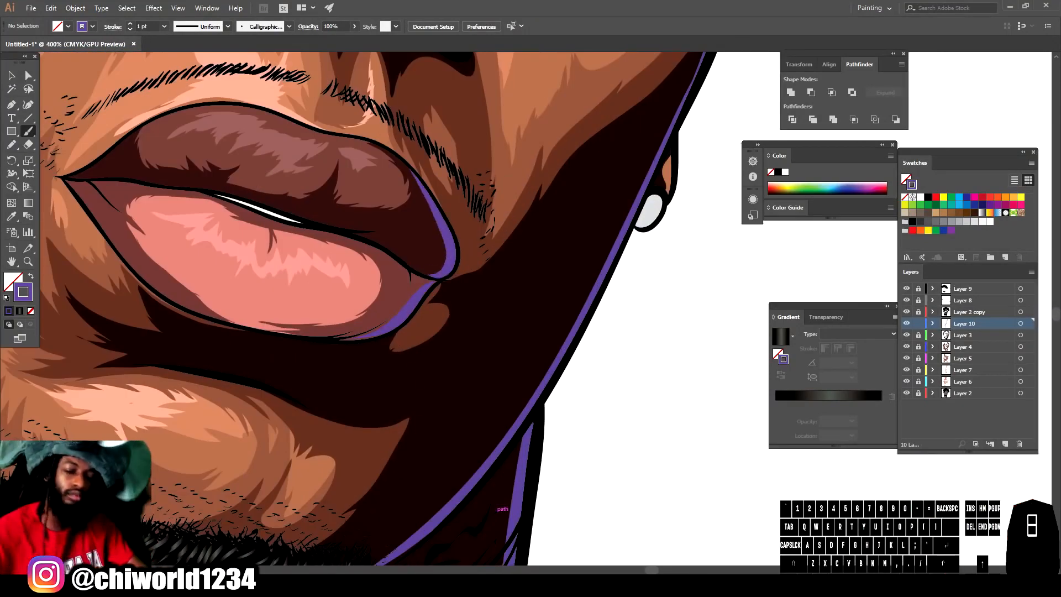
- Paint a thin purple highlight along the lower edge of the upper lip, beside the mouth opening
key("ctrl+minus")
key("ctrl+minus")
key("ctrl+minus")
key("ctrl+minus")
key("ctrl+minus")
key("ctrl+equal")
key("ctrl+equal")
key("ctrl+equal")
key("ctrl+equal")
key("ctrl+equal")
key("ctrl+equal")
left_click_drag(376, 301, 495, 319)
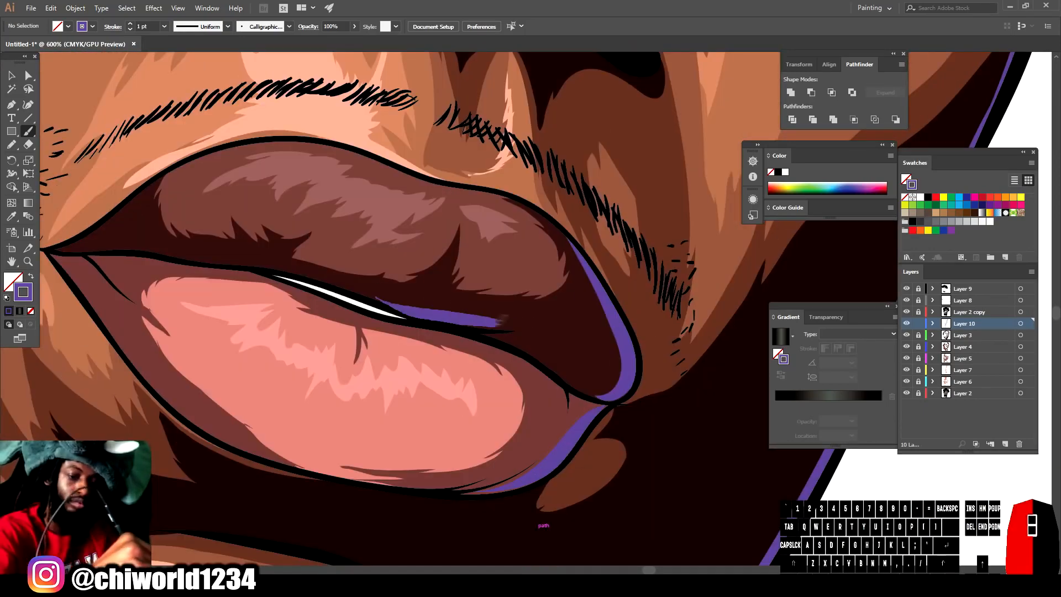
key("ctrl+minus")
key("ctrl+minus")
key("ctrl+minus")
key("ctrl+minus")
key("ctrl+minus")
key("ctrl+minus")
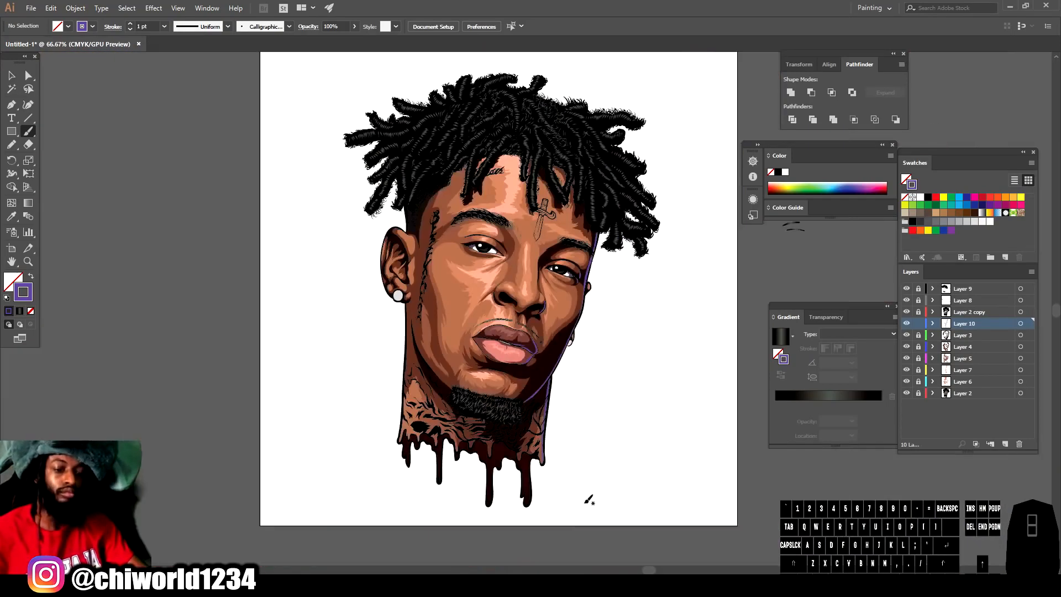
- Create a new layer and place it directly above Layer 2 copy
key("ctrl+equal")
key("ctrl+equal")
key("ctrl+equal")
key("ctrl+equal")
key("ctrl+equal")
key("ctrl+equal")
left_click(1006, 444)
left_click_drag(968, 325, 966, 306)
- Paint fine purple strokes over the outer lashes of the right-hand eye on Layer 11
left_click_drag(640, 386, 607, 348)
left_click_drag(600, 368, 594, 344)
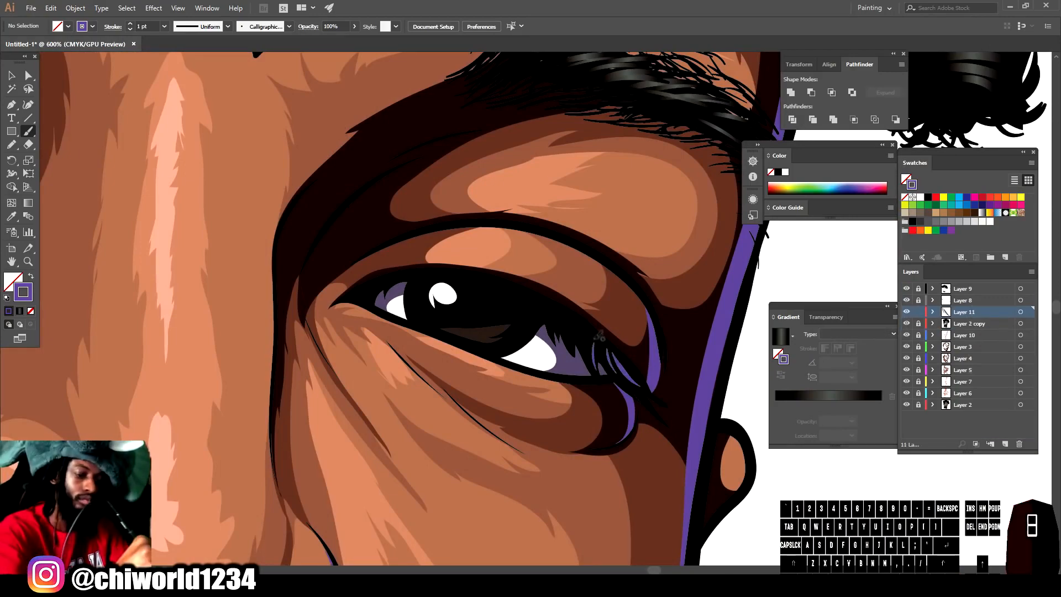
key("ctrl+minus")
key("ctrl+minus")
key("ctrl+minus")
key("ctrl+minus")
key("ctrl+minus")
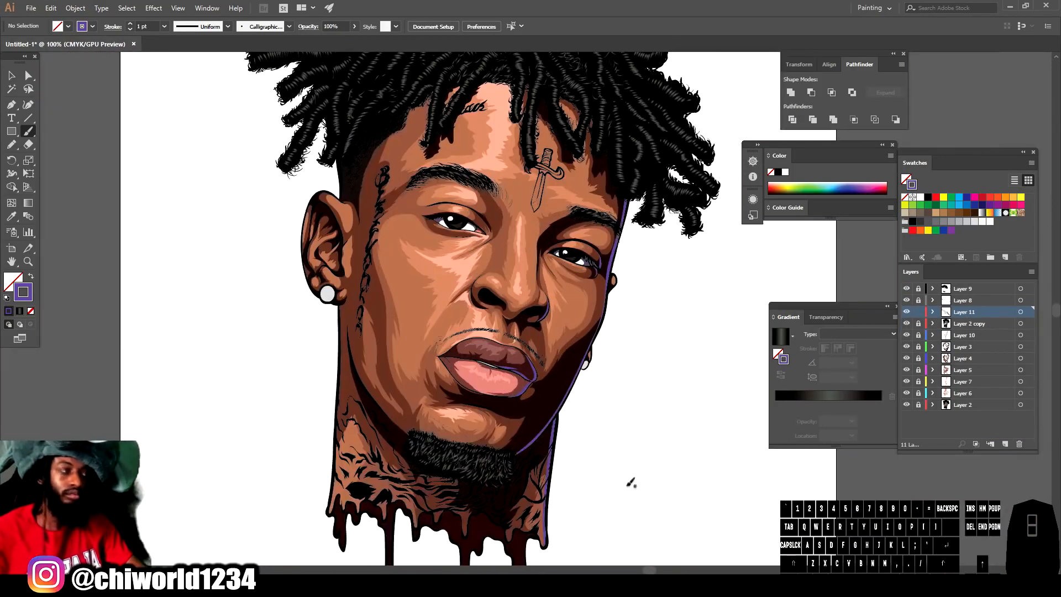
- Lock Layer 11, create another new layer and place it directly below Layer 2 copy
left_click_drag(539, 435, 566, 461)
left_click(918, 312)
left_click(1006, 444)
left_click_drag(971, 313, 968, 341)
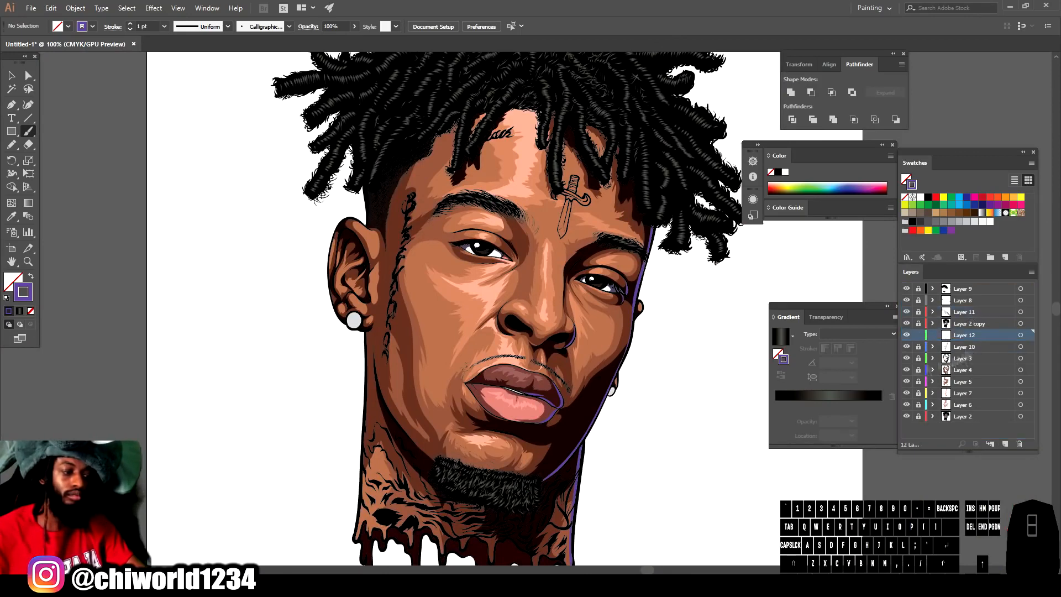
- Reset the fill and stroke to their defaults and choose a muted blue-purple stroke colour for shading the ear stud
scroll(333, 309, "up", 6)
left_click(8, 299)
double_click(24, 293)
left_click(707, 492)
left_click(838, 468)
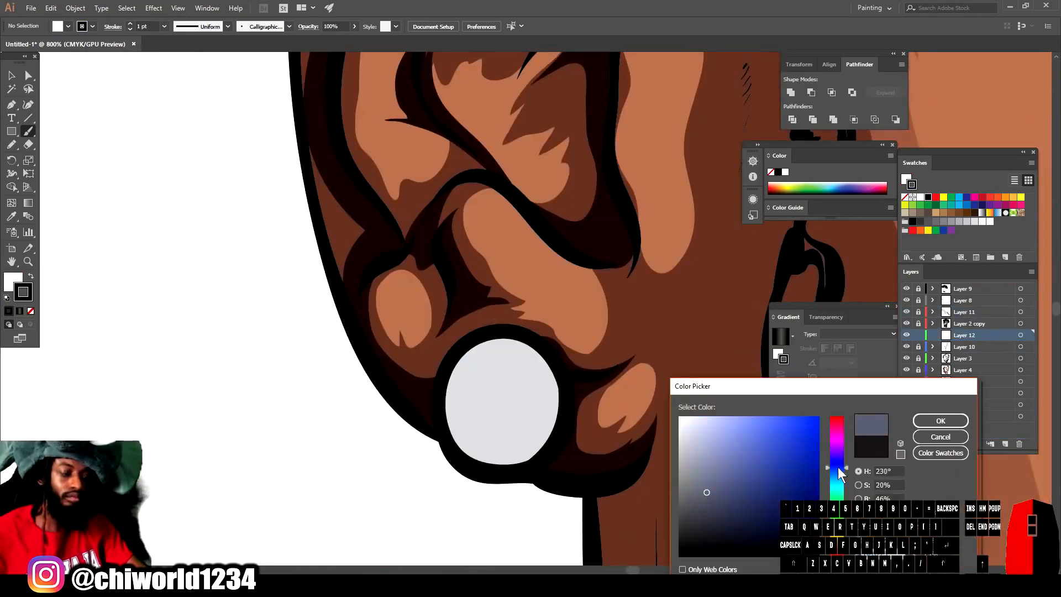
left_click(941, 420)
- Draw wavy Pencil shading shapes over the left-hand ear stud and give them the blue-purple colour as fill, without a stroke
key("n")
mouse_move(458, 452)
left_mouse_down()
mouse_move(486, 431)
mouse_move(506, 385)
mouse_move(554, 408)
mouse_move(471, 354)
mouse_move(450, 415)
mouse_move(459, 458)
left_mouse_up()
key("v")
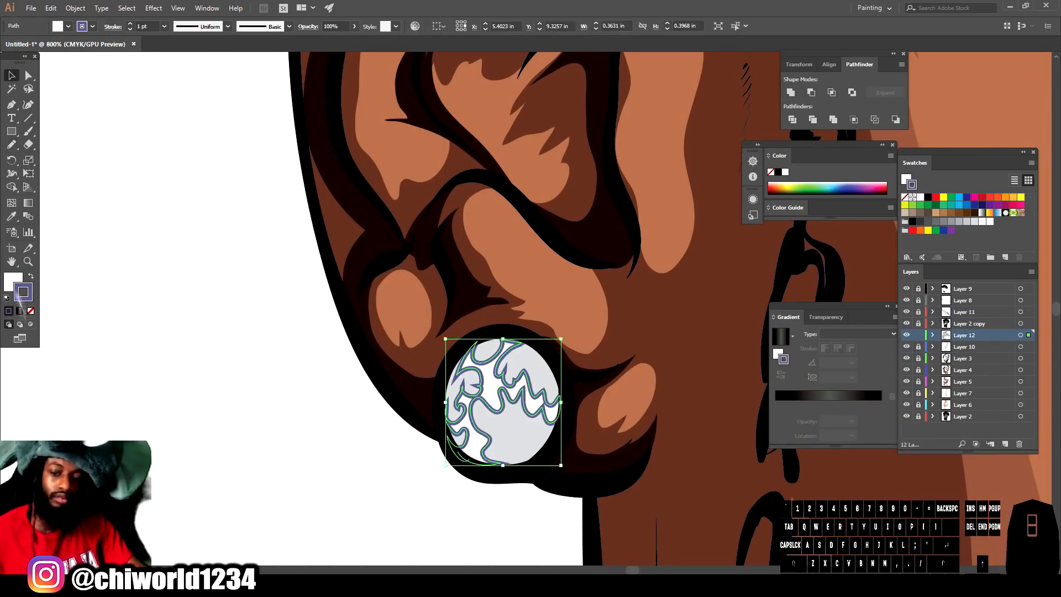
left_click(31, 275)
left_click(31, 311)
left_click(187, 456)
- Draw matching blue-purple Pencil shading shapes on the right-hand ear stud and lock Layer 12
key("ctrl+0")
key("ctrl+equal")
key("ctrl+equal")
key("ctrl+equal")
scroll(610, 490, "right", 5)
key("ctrl+equal")
key("ctrl+equal")
key("ctrl+equal")
key("ctrl+equal")
key("ctrl+equal")
key("n")
left_click_drag(480, 454, 460, 509)
mouse_move(430, 505)
left_mouse_down()
mouse_move(441, 492)
mouse_move(428, 510)
left_mouse_up()
key("ctrl+minus")
key("ctrl+minus")
key("ctrl+minus")
key("ctrl+minus")
key("ctrl+minus")
key("ctrl+minus")
key("ctrl+minus")
left_click(918, 336)
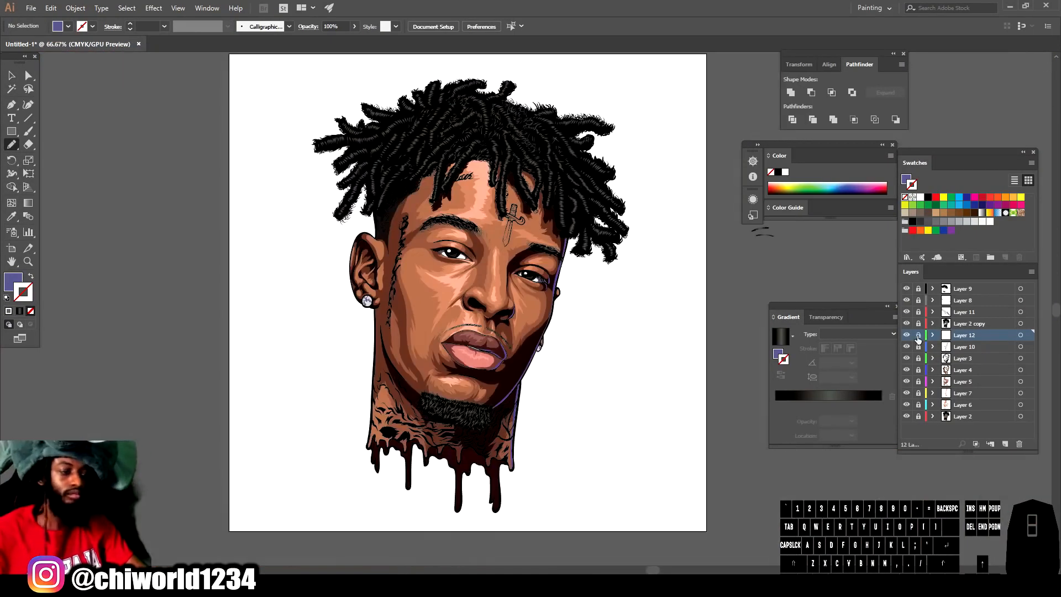